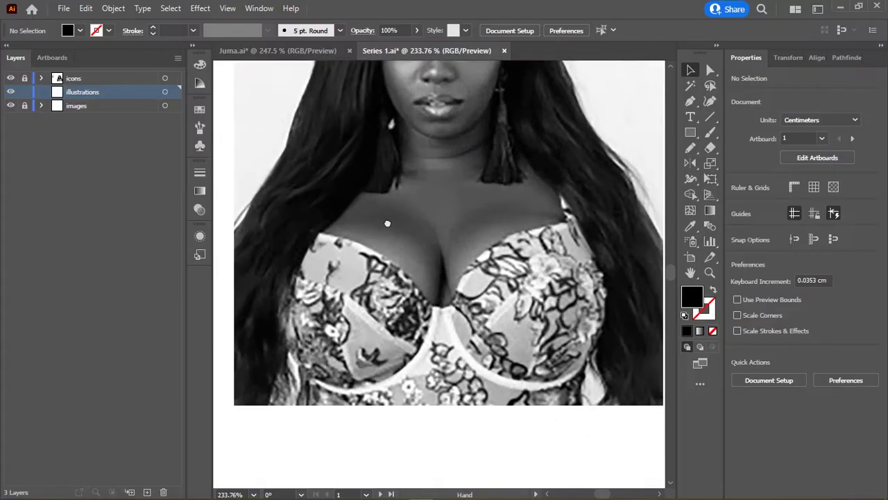
# Step: Zoom in on the woman's face in the grayscale reference photo
pyautogui.scroll(2, 387, 222)
# Step: Trace the right-hand eyebrow with the Pencil tool and fill it black
pyautogui.scroll(2, 371, 228)
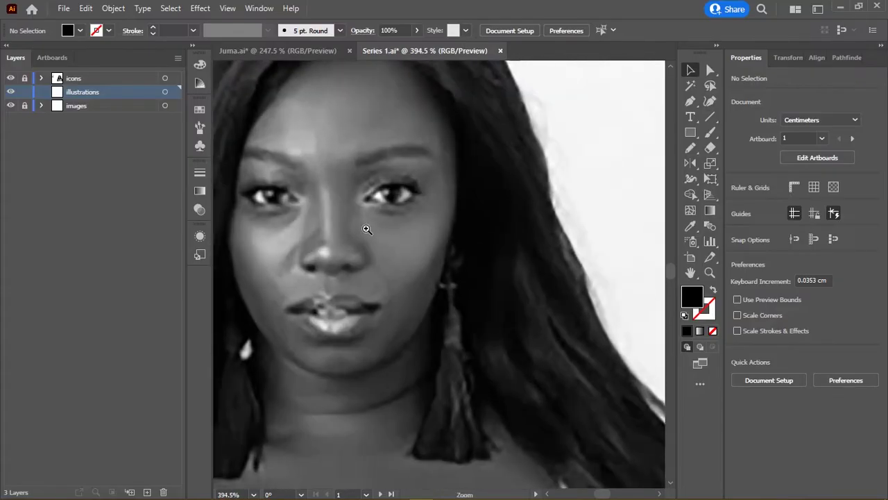
pyautogui.scroll(3, 379, 230)
pyautogui.moveTo(379, 230); pyautogui.dragTo(358, 321)
pyautogui.moveTo(337, 244)
pyautogui.mouseDown()
pyautogui.moveTo(349, 192)
pyautogui.moveTo(327, 193)
pyautogui.moveTo(357, 148)
pyautogui.moveTo(470, 143)
pyautogui.moveTo(331, 179)
pyautogui.mouseUp()
pyautogui.press('n')
pyautogui.moveTo(449, 187); pyautogui.dragTo(501, 194)
pyautogui.click(200, 64)
pyautogui.click(229, 78)
# Step: Hide the icons layer, then trace the left-hand eyebrow and fill it black
pyautogui.moveTo(331, 212)
pyautogui.mouseDown()
pyautogui.moveTo(449, 222)
pyautogui.moveTo(454, 200)
pyautogui.mouseUp()
pyautogui.click(11, 78)
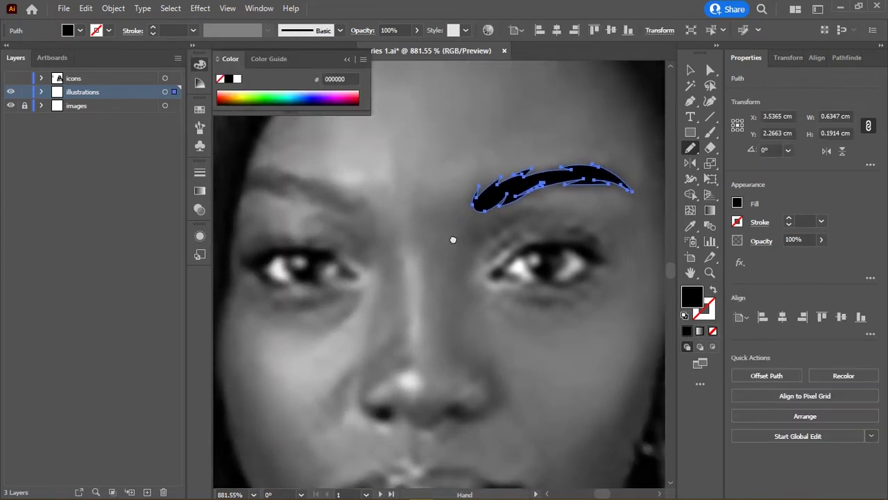
pyautogui.moveTo(324, 183); pyautogui.dragTo(359, 185)
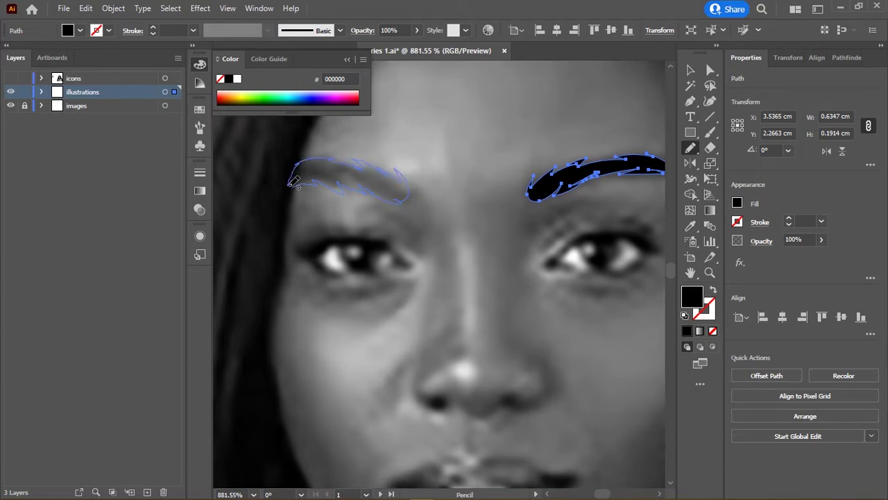
pyautogui.moveTo(351, 164); pyautogui.dragTo(290, 188)
pyautogui.moveTo(261, 114); pyautogui.dragTo(226, 80)
pyautogui.click(229, 80)
# Step: Trace the right eye's lower lid and lashed upper lid, filled black
pyautogui.scroll(-2, 476, 165)
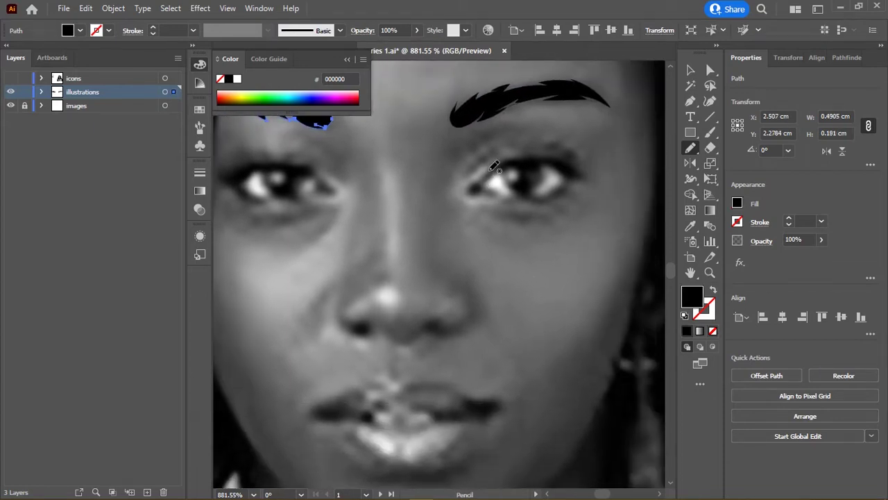
pyautogui.moveTo(518, 199)
pyautogui.mouseDown()
pyautogui.moveTo(575, 193)
pyautogui.moveTo(589, 170)
pyautogui.moveTo(568, 143)
pyautogui.moveTo(542, 147)
pyautogui.mouseUp()
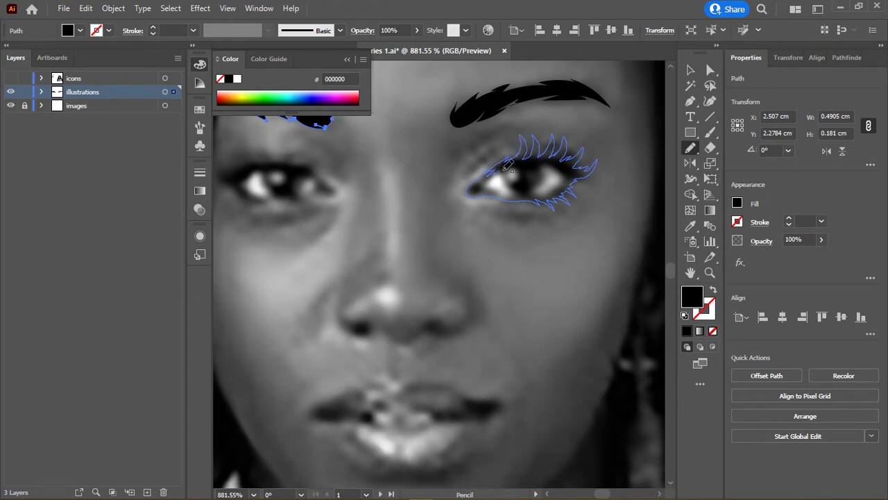
pyautogui.moveTo(507, 165); pyautogui.dragTo(573, 173)
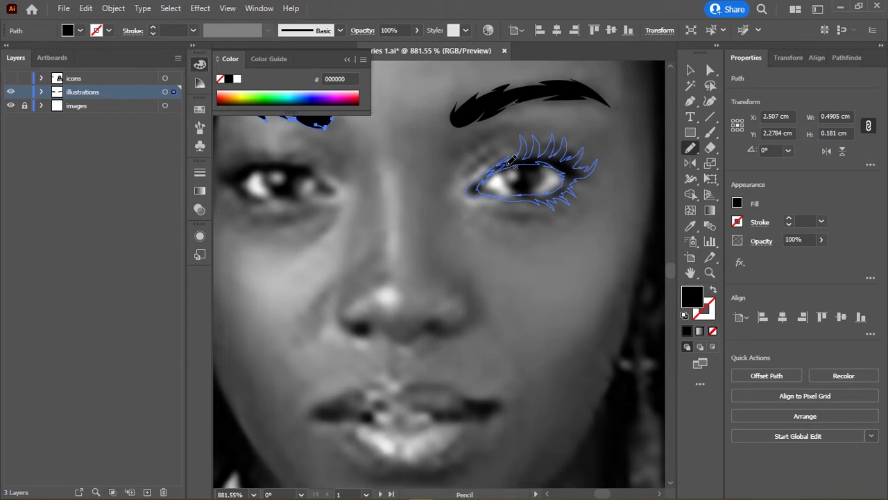
pyautogui.press('/')
# Step: Add another eyelash and redraw the eye's lower edge and inner corner cleanly
pyautogui.press(',')
pyautogui.moveTo(479, 223); pyautogui.dragTo(497, 224)
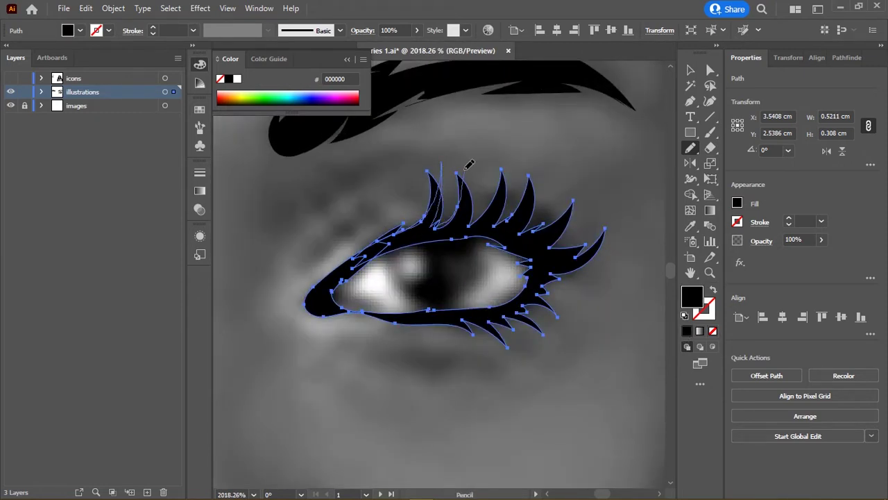
pyautogui.moveTo(487, 220); pyautogui.dragTo(524, 178)
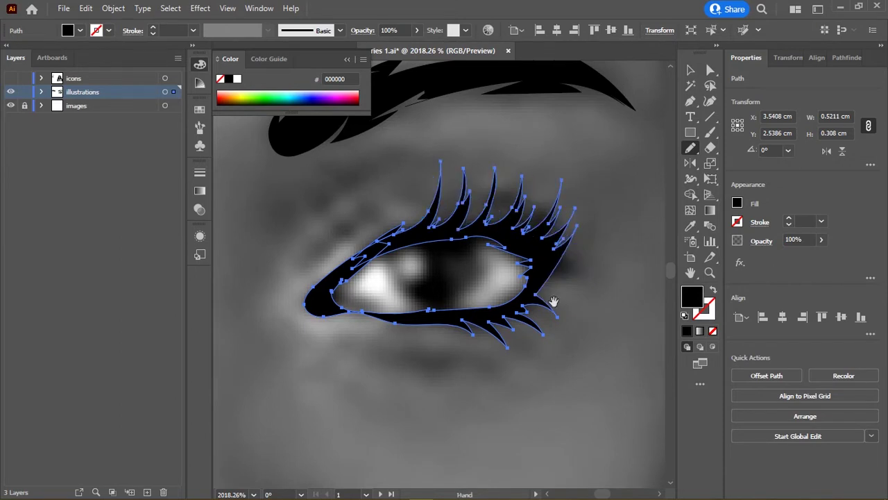
pyautogui.scroll(1, 565, 278)
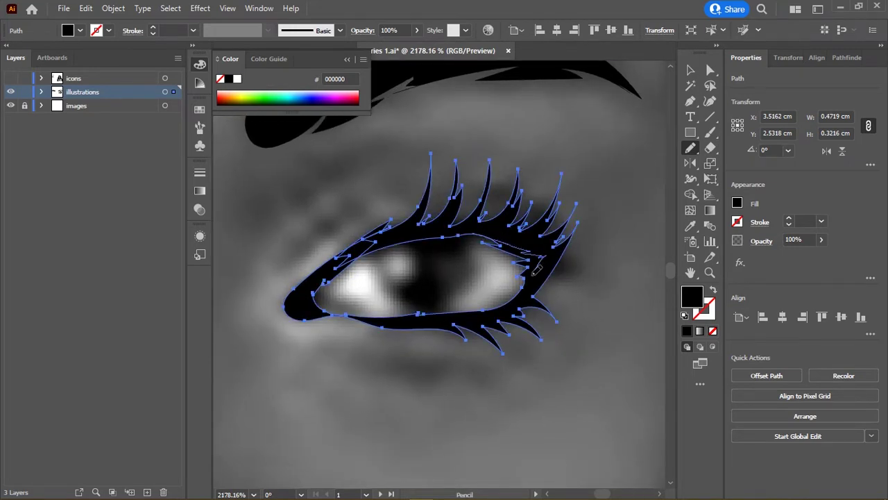
pyautogui.moveTo(470, 310); pyautogui.dragTo(493, 260)
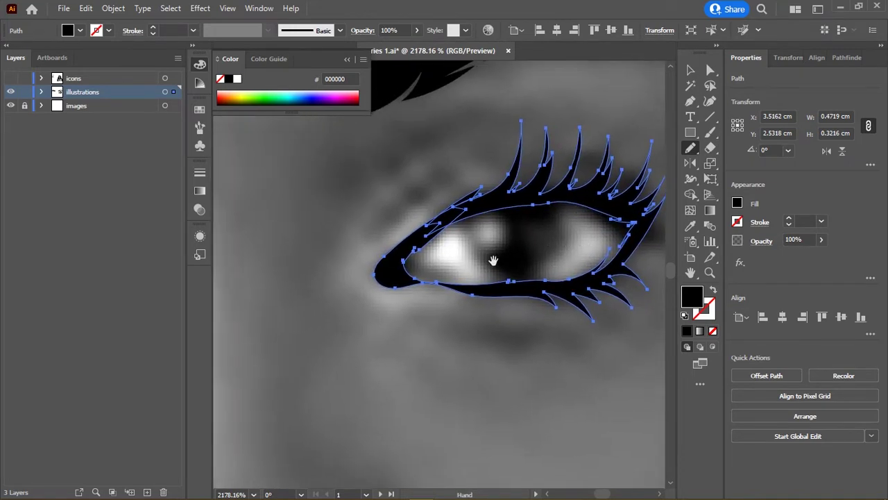
pyautogui.moveTo(501, 294); pyautogui.dragTo(415, 289)
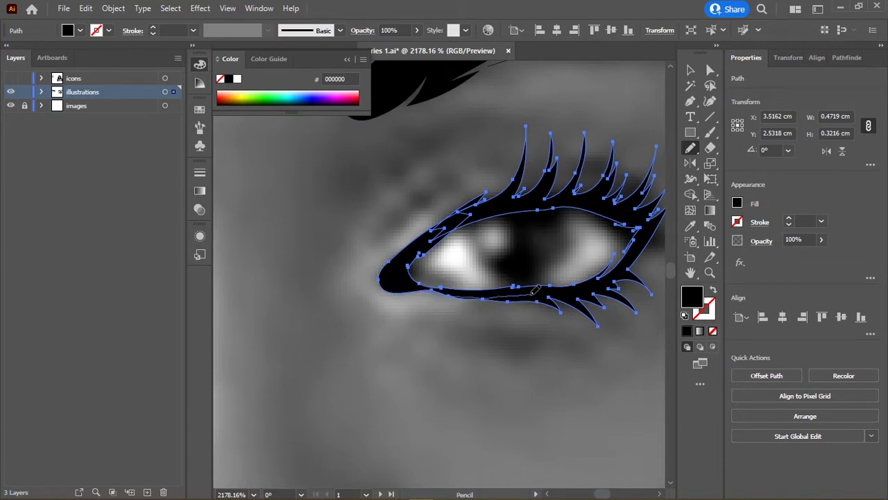
pyautogui.moveTo(467, 278); pyautogui.dragTo(479, 297)
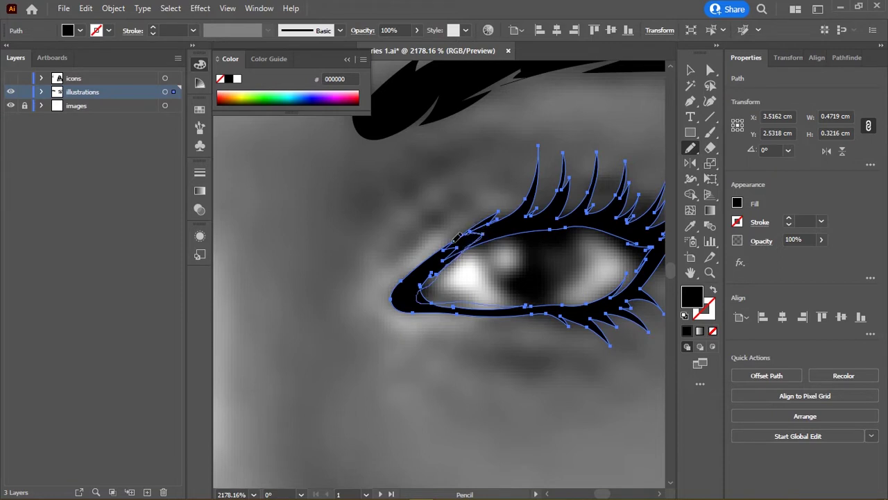
pyautogui.moveTo(411, 270)
pyautogui.mouseDown()
pyautogui.moveTo(407, 298)
pyautogui.moveTo(415, 297)
pyautogui.mouseUp()
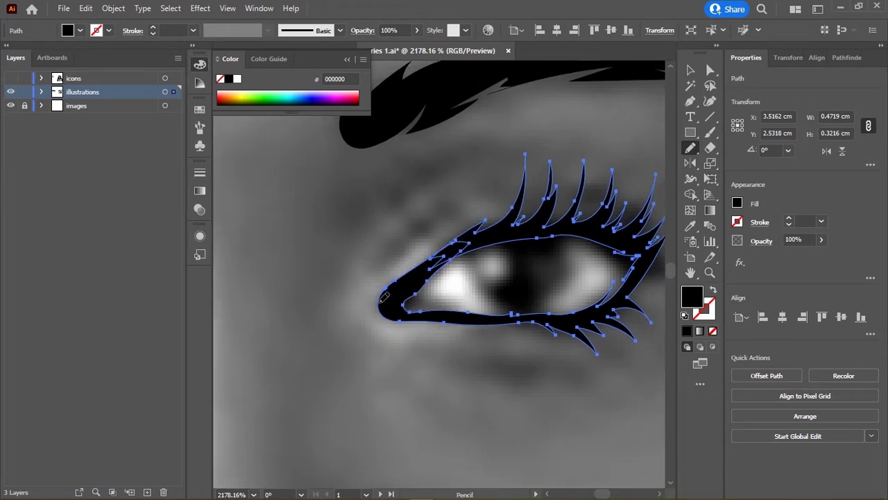
pyautogui.moveTo(440, 269); pyautogui.dragTo(428, 261)
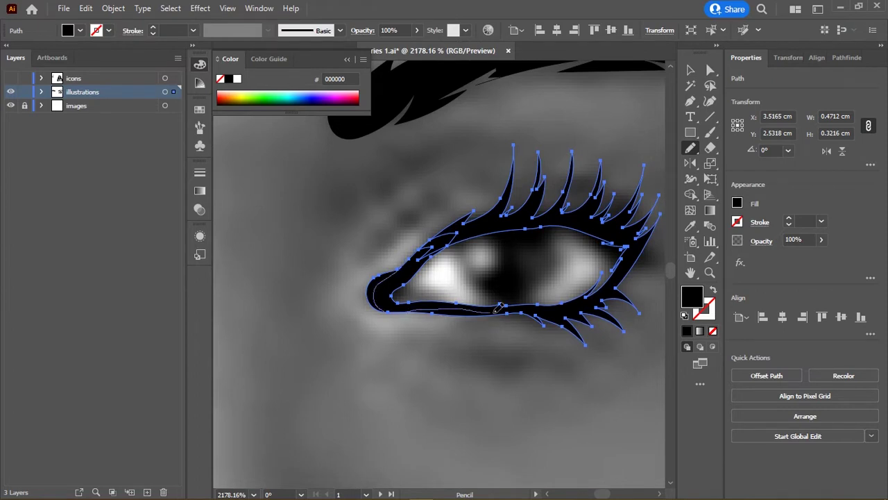
pyautogui.moveTo(499, 307)
pyautogui.mouseDown()
pyautogui.moveTo(482, 278)
pyautogui.moveTo(468, 205)
pyautogui.moveTo(484, 235)
pyautogui.mouseUp()
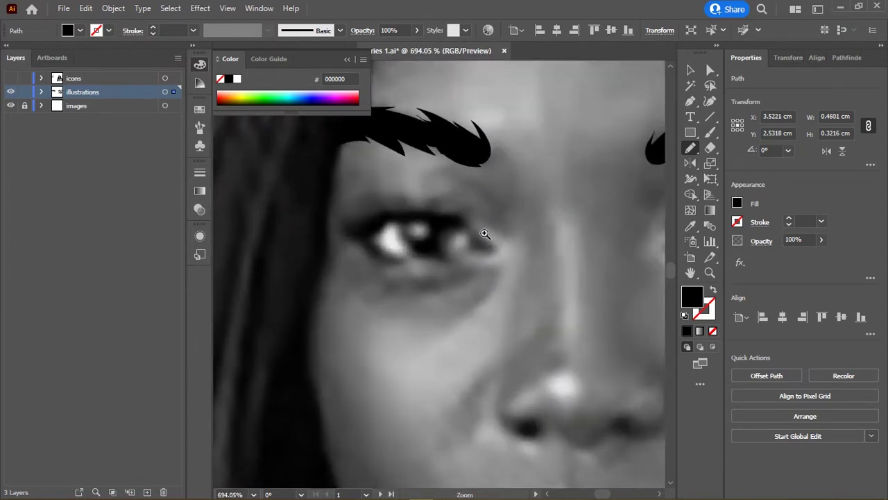
# Step: Trace the left eye's lid and curled lashes, refine its outer corner, and fill black
pyautogui.moveTo(341, 208)
pyautogui.mouseDown()
pyautogui.moveTo(361, 236)
pyautogui.moveTo(375, 221)
pyautogui.mouseUp()
pyautogui.moveTo(363, 187)
pyautogui.mouseDown()
pyautogui.moveTo(375, 218)
pyautogui.moveTo(469, 217)
pyautogui.moveTo(491, 249)
pyautogui.moveTo(432, 254)
pyautogui.moveTo(359, 234)
pyautogui.moveTo(431, 255)
pyautogui.moveTo(470, 248)
pyautogui.moveTo(436, 216)
pyautogui.moveTo(382, 228)
pyautogui.moveTo(378, 247)
pyautogui.mouseUp()
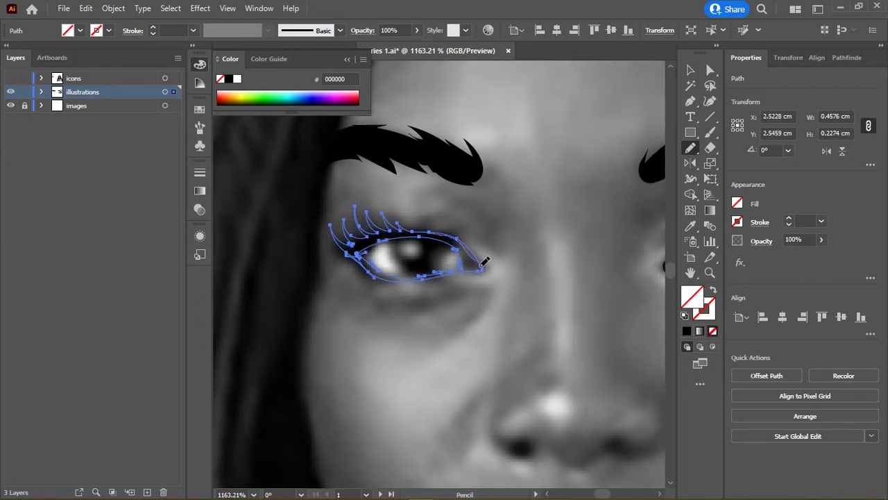
pyautogui.scroll(2, 484, 261)
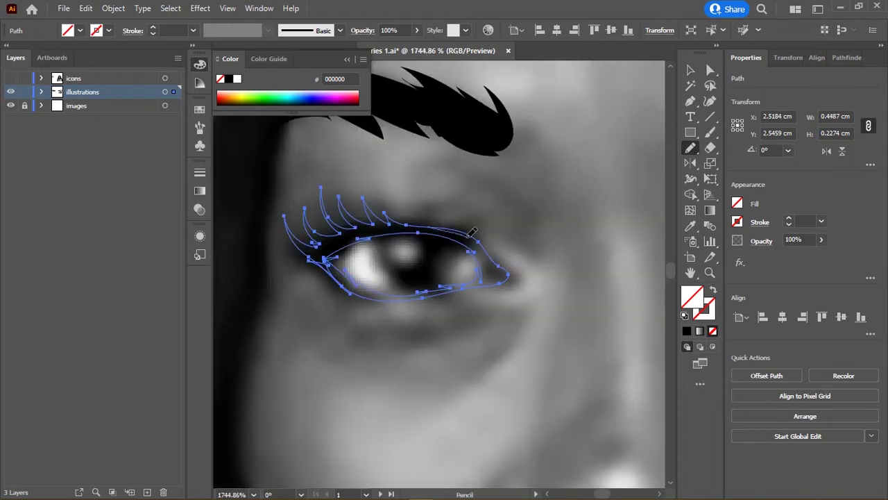
pyautogui.moveTo(510, 270); pyautogui.dragTo(432, 235)
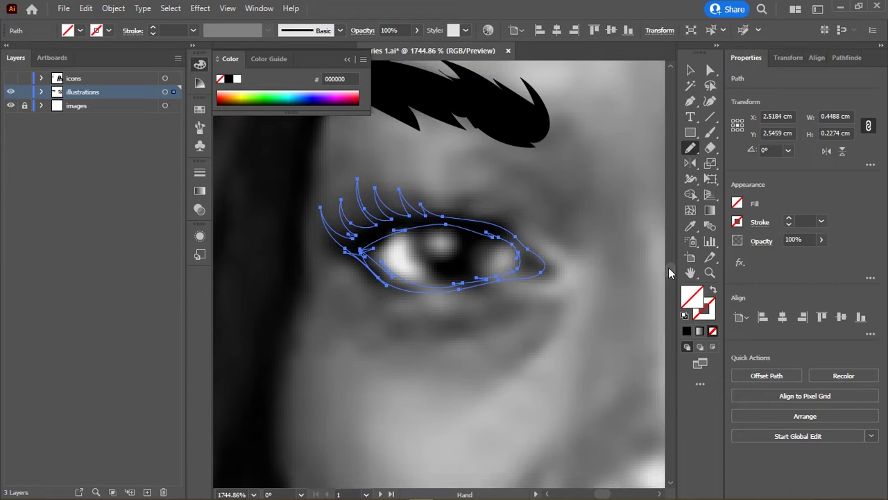
pyautogui.click(686, 331)
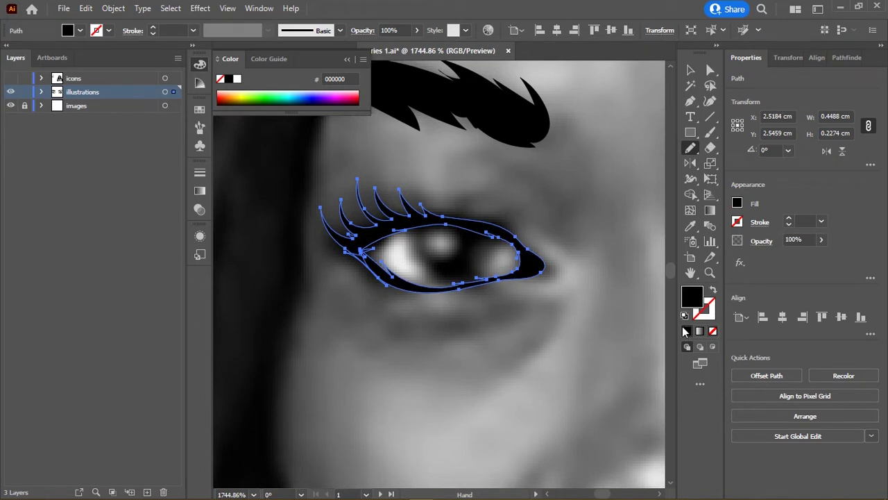
pyautogui.moveTo(635, 219); pyautogui.dragTo(509, 250)
# Step: Trace a closed outline around the nose base and both nostrils, filled black
pyautogui.scroll(-4, 509, 251)
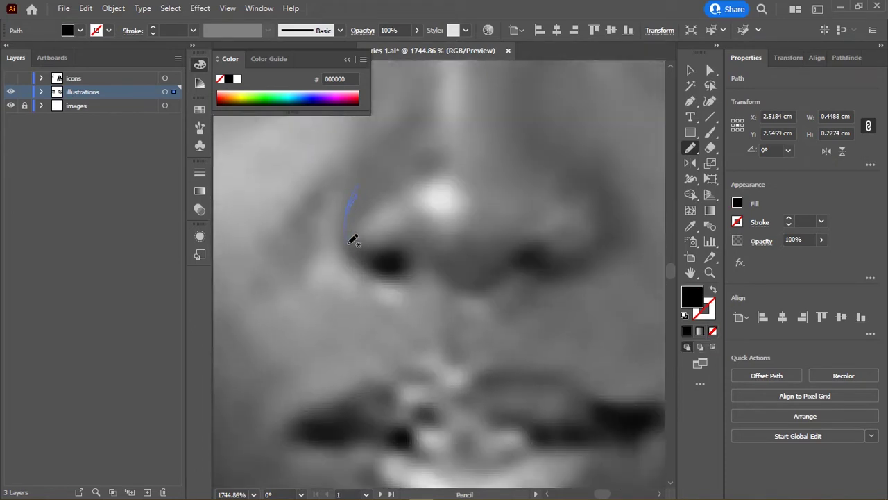
pyautogui.moveTo(350, 241)
pyautogui.mouseDown()
pyautogui.moveTo(388, 242)
pyautogui.moveTo(488, 271)
pyautogui.moveTo(526, 237)
pyautogui.moveTo(560, 264)
pyautogui.moveTo(604, 222)
pyautogui.moveTo(601, 179)
pyautogui.moveTo(608, 240)
pyautogui.moveTo(567, 274)
pyautogui.moveTo(511, 263)
pyautogui.moveTo(460, 290)
pyautogui.mouseUp()
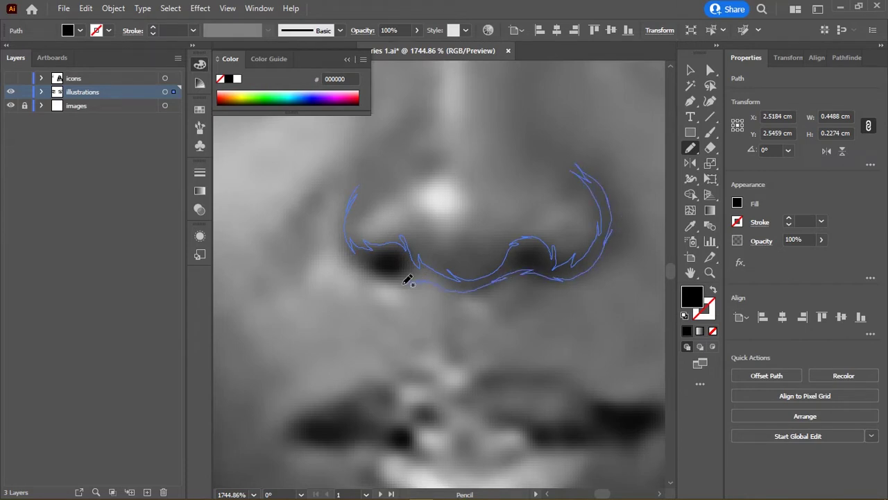
pyautogui.moveTo(348, 263); pyautogui.dragTo(340, 196)
pyautogui.moveTo(383, 159); pyautogui.dragTo(359, 185)
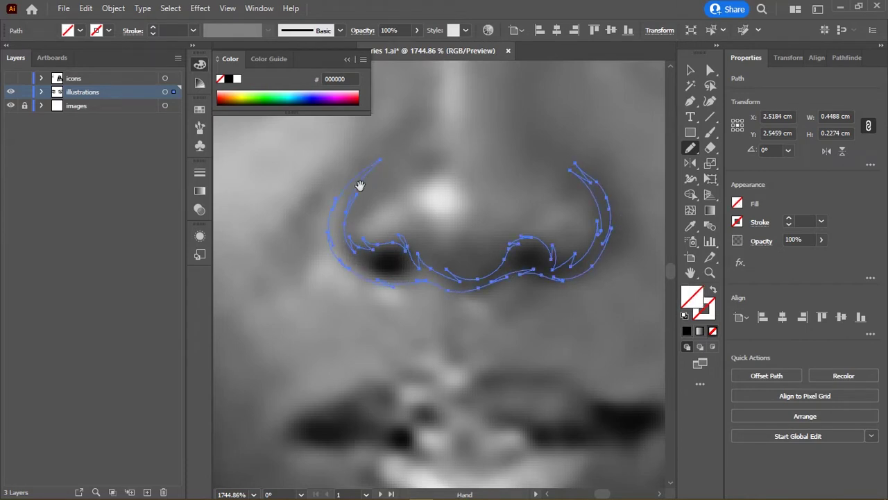
pyautogui.hotkey('shift', 'x')
pyautogui.scroll(-3, 406, 187)
# Step: Trace the jagged parting line between the lips with pointed corners and fill it black
pyautogui.scroll(2, 406, 188)
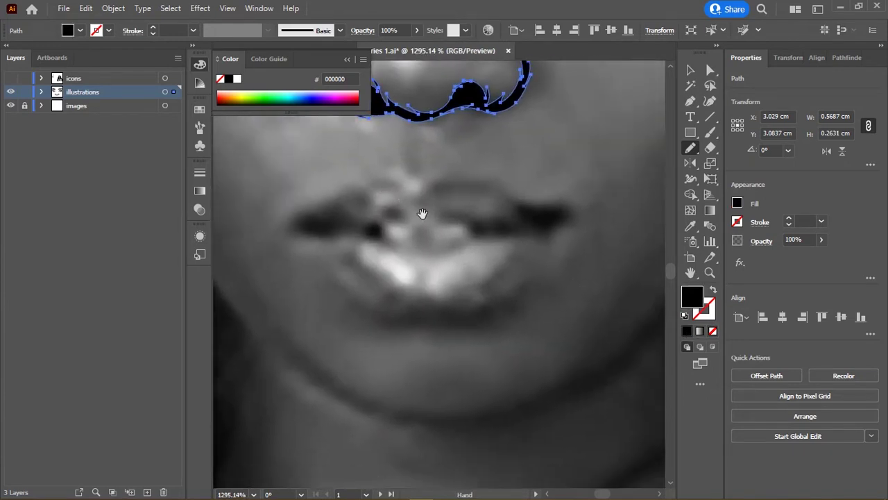
pyautogui.moveTo(326, 231)
pyautogui.mouseDown()
pyautogui.moveTo(406, 250)
pyautogui.moveTo(535, 232)
pyautogui.moveTo(450, 210)
pyautogui.moveTo(409, 219)
pyautogui.mouseUp()
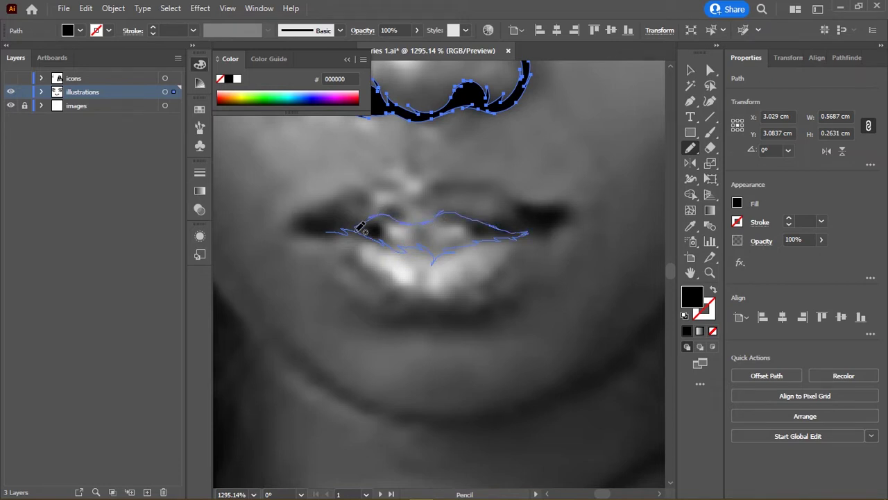
pyautogui.moveTo(357, 232); pyautogui.dragTo(373, 226)
pyautogui.moveTo(464, 218)
pyautogui.mouseDown()
pyautogui.moveTo(500, 229)
pyautogui.moveTo(455, 242)
pyautogui.mouseUp()
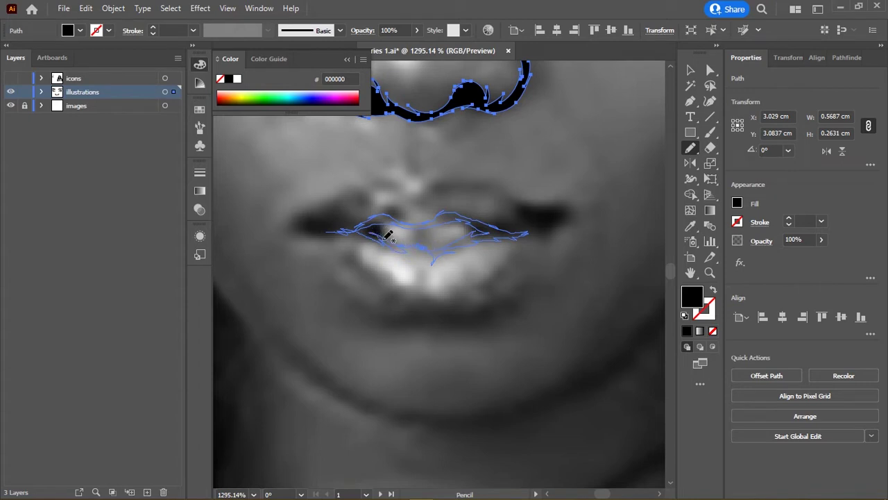
pyautogui.moveTo(373, 223); pyautogui.dragTo(333, 227)
pyautogui.click(687, 331)
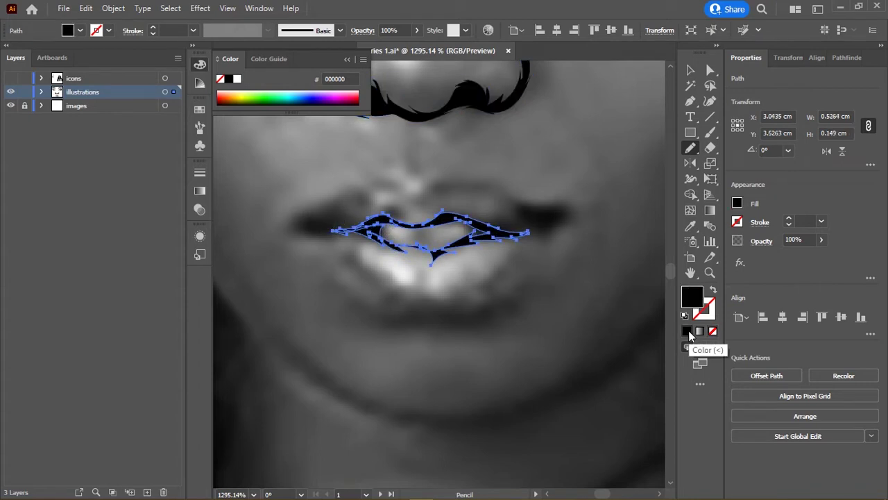
pyautogui.scroll(1, 428, 253)
pyautogui.moveTo(428, 253); pyautogui.dragTo(422, 275)
pyautogui.moveTo(267, 249); pyautogui.dragTo(297, 220)
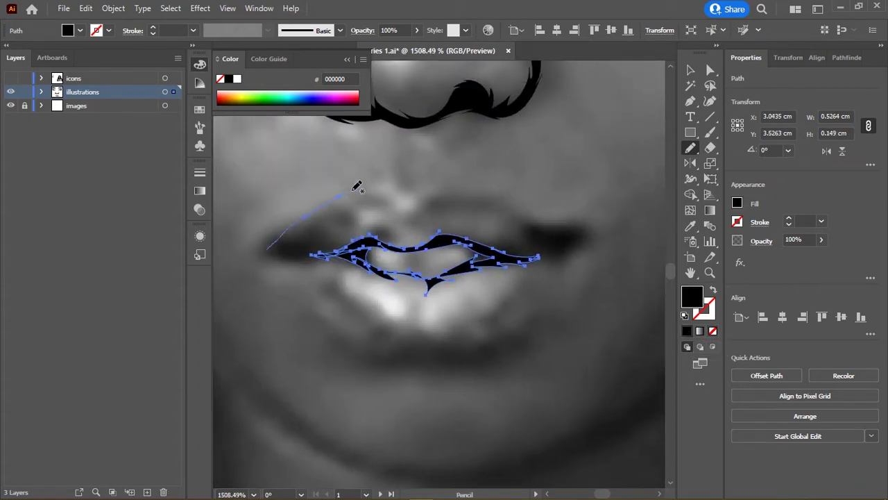
# Step: Draw rough outlines around the upper and lower lips and fill them black
pyautogui.moveTo(354, 187); pyautogui.dragTo(430, 193)
pyautogui.moveTo(502, 189)
pyautogui.mouseDown()
pyautogui.moveTo(585, 243)
pyautogui.moveTo(530, 335)
pyautogui.moveTo(468, 355)
pyautogui.moveTo(399, 354)
pyautogui.moveTo(312, 298)
pyautogui.moveTo(349, 325)
pyautogui.moveTo(439, 353)
pyautogui.moveTo(463, 351)
pyautogui.moveTo(534, 314)
pyautogui.moveTo(559, 272)
pyautogui.moveTo(525, 263)
pyautogui.moveTo(535, 228)
pyautogui.moveTo(495, 199)
pyautogui.moveTo(447, 185)
pyautogui.moveTo(451, 199)
pyautogui.moveTo(405, 207)
pyautogui.mouseUp()
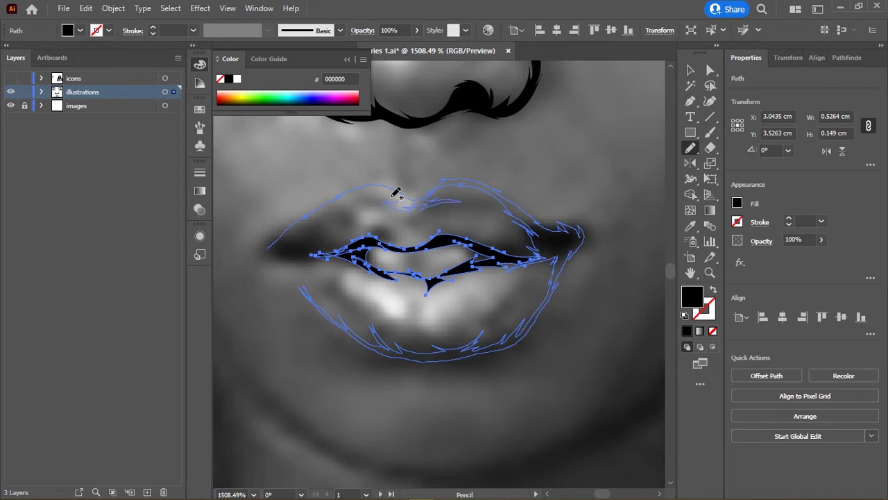
pyautogui.moveTo(323, 209)
pyautogui.mouseDown()
pyautogui.moveTo(324, 234)
pyautogui.moveTo(335, 242)
pyautogui.mouseUp()
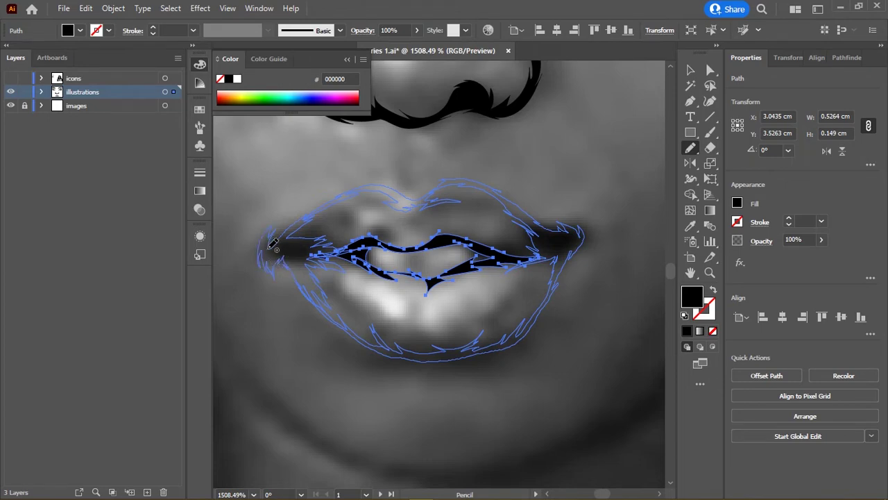
pyautogui.keyDown('ctrl'); pyautogui.click(270, 240); pyautogui.keyUp('ctrl')
pyautogui.click(687, 331)
# Step: Add two sketchy strokes along the lower-lip outline
pyautogui.scroll(-3, 452, 301)
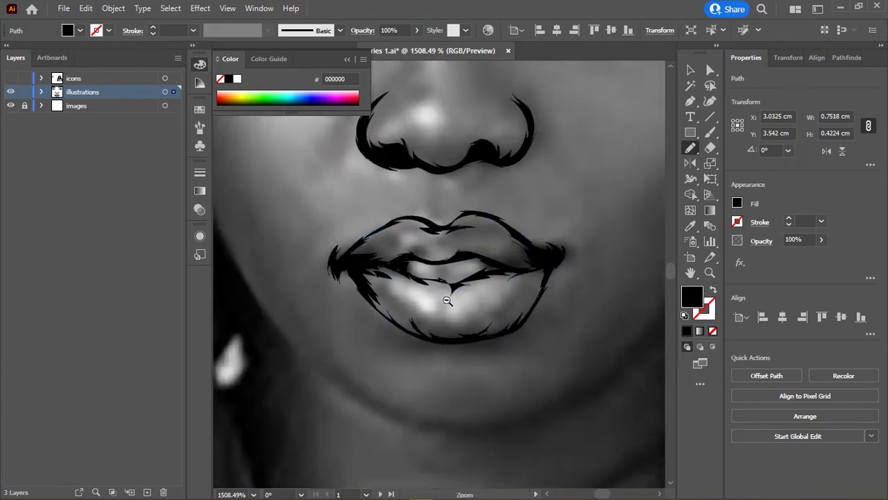
pyautogui.scroll(-3, 371, 311)
pyautogui.scroll(6, 401, 266)
pyautogui.scroll(1, 592, 237)
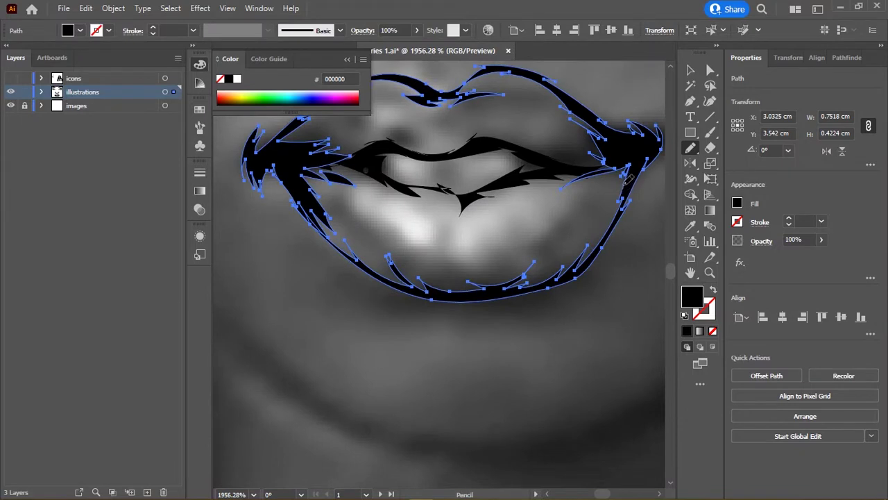
pyautogui.hscroll(2, 568, 261)
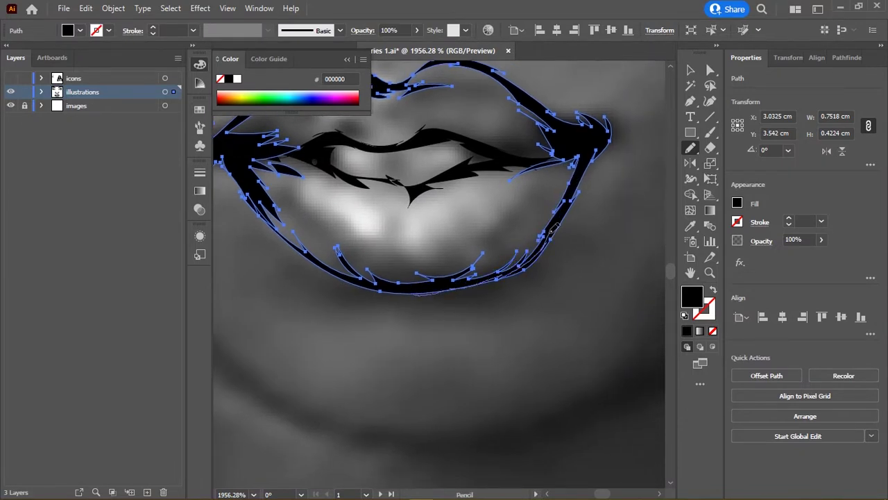
pyautogui.scroll(-3, 596, 149)
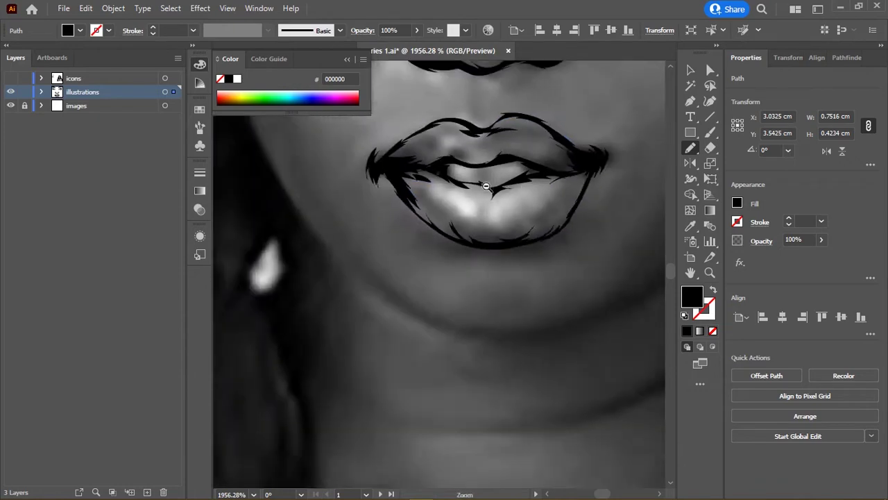
pyautogui.scroll(-1, 555, 173)
pyautogui.scroll(4, 524, 193)
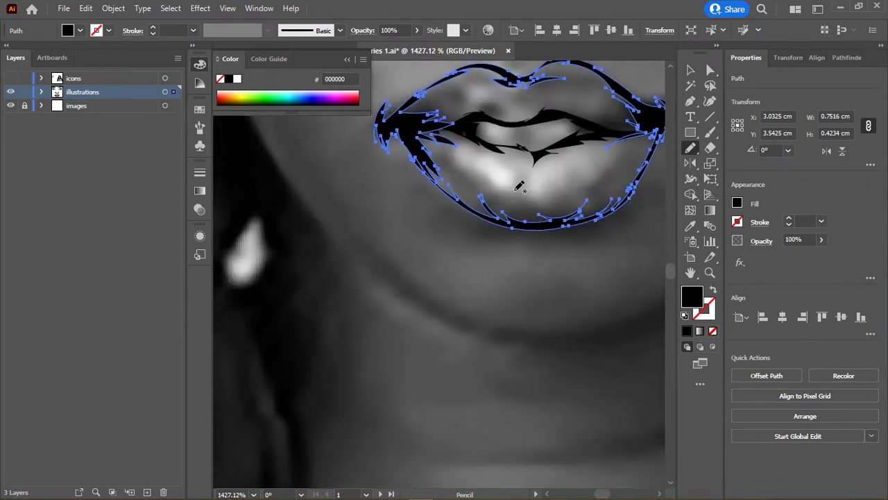
pyautogui.scroll(1, 493, 231)
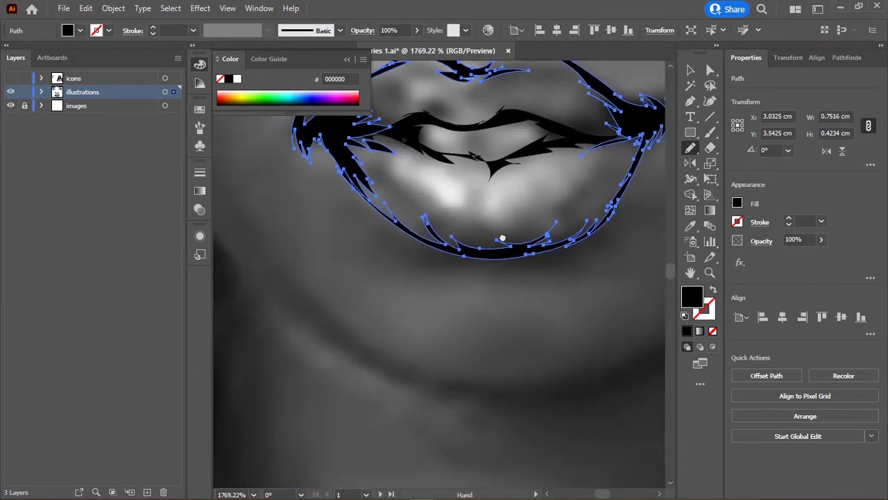
pyautogui.hotkey('ctrl', 'shift', 'a')
pyautogui.moveTo(361, 169)
pyautogui.mouseDown()
pyautogui.moveTo(503, 261)
pyautogui.moveTo(352, 154)
pyautogui.mouseUp()
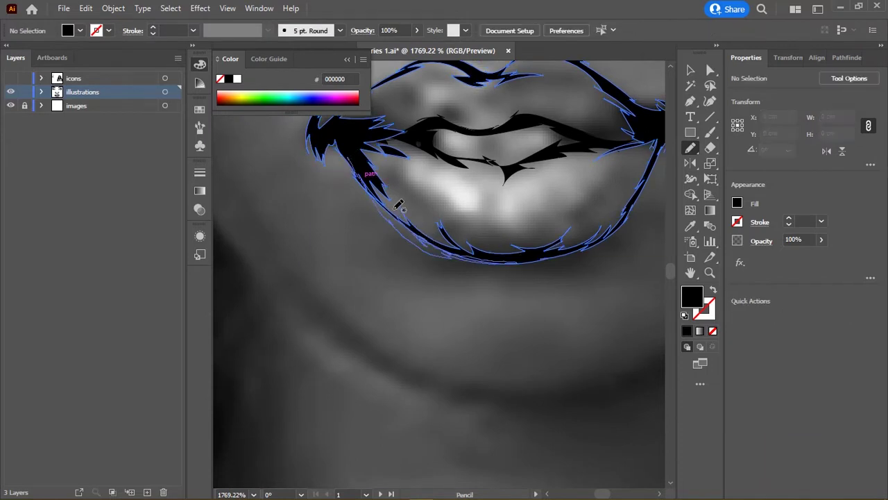
pyautogui.scroll(-2, 352, 152)
pyautogui.hotkey('ctrl', 'shift', 'a')
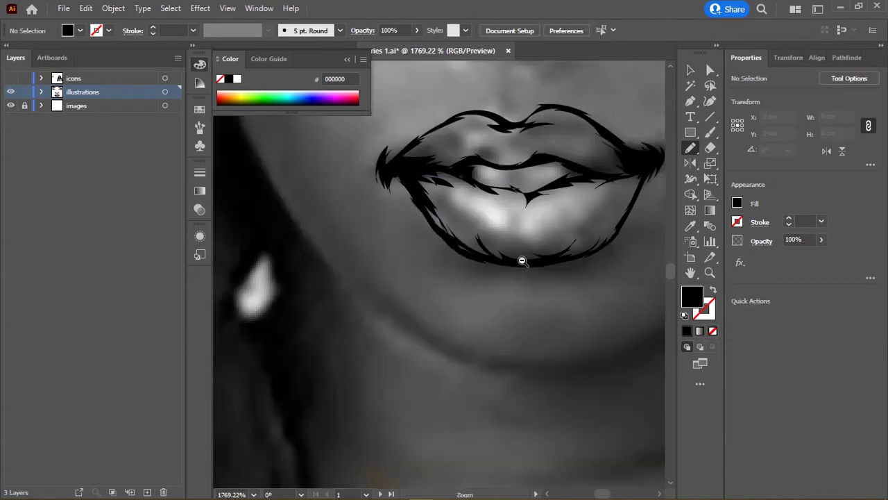
pyautogui.scroll(-1, 521, 258)
pyautogui.moveTo(519, 263); pyautogui.dragTo(456, 272)
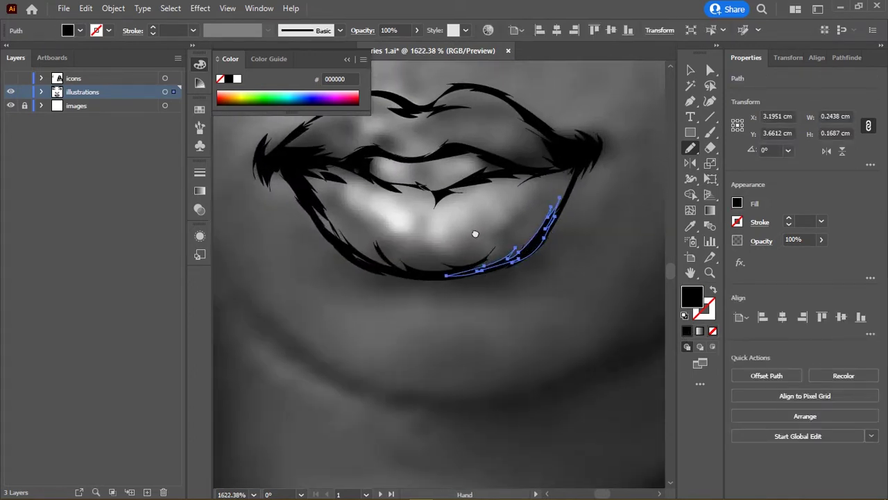
pyautogui.hotkey('ctrl', 'shift', 'a')
# Step: Select the lip outline path, then briefly hide the reference photo to check the line art
pyautogui.scroll(-2, 545, 277)
pyautogui.scroll(-3, 409, 252)
pyautogui.scroll(3, 532, 252)
pyautogui.scroll(2, 478, 238)
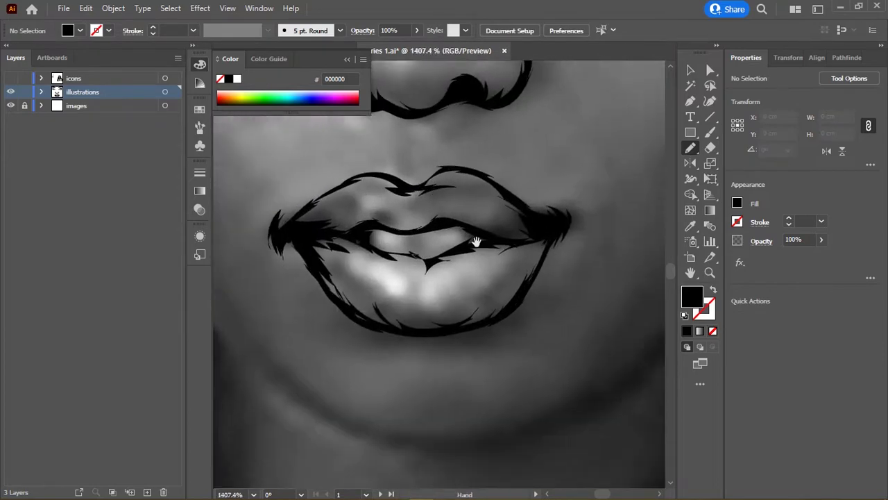
pyautogui.scroll(2, 552, 258)
pyautogui.keyDown('ctrl'); pyautogui.click(551, 256); pyautogui.keyUp('ctrl')
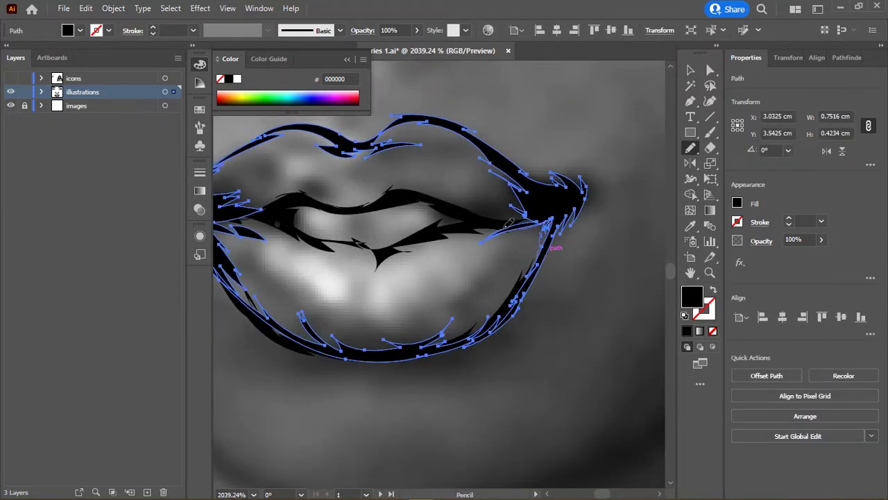
pyautogui.scroll(-2, 508, 221)
pyautogui.scroll(-2, 540, 244)
pyautogui.scroll(2, 376, 258)
pyautogui.scroll(3, 416, 258)
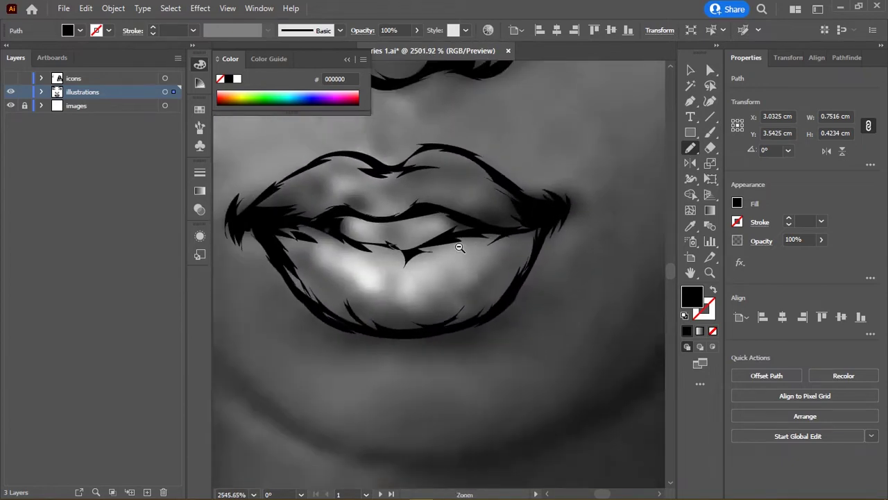
pyautogui.scroll(-2, 370, 257)
pyautogui.scroll(-2, 535, 234)
pyautogui.scroll(3, 576, 214)
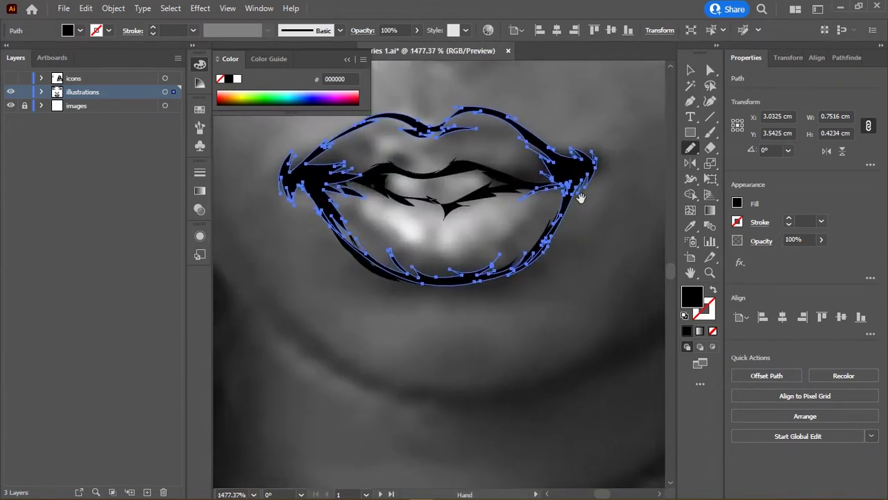
pyautogui.scroll(2, 581, 198)
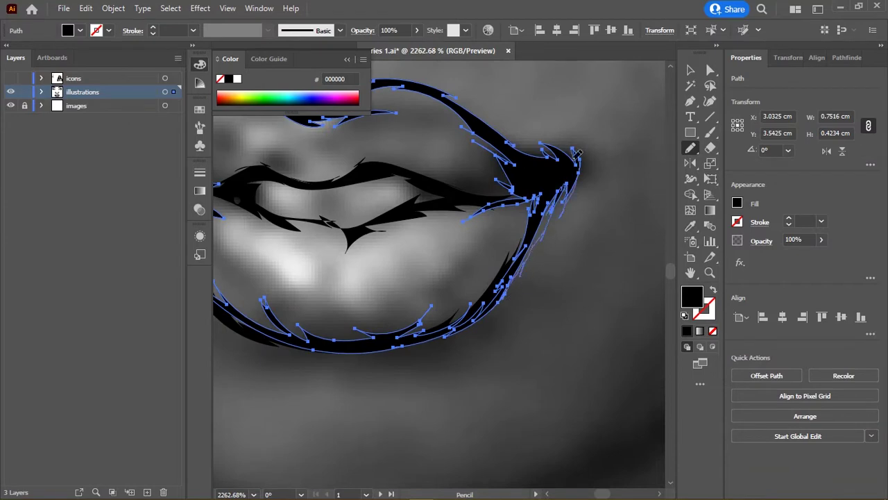
pyautogui.scroll(-3, 522, 145)
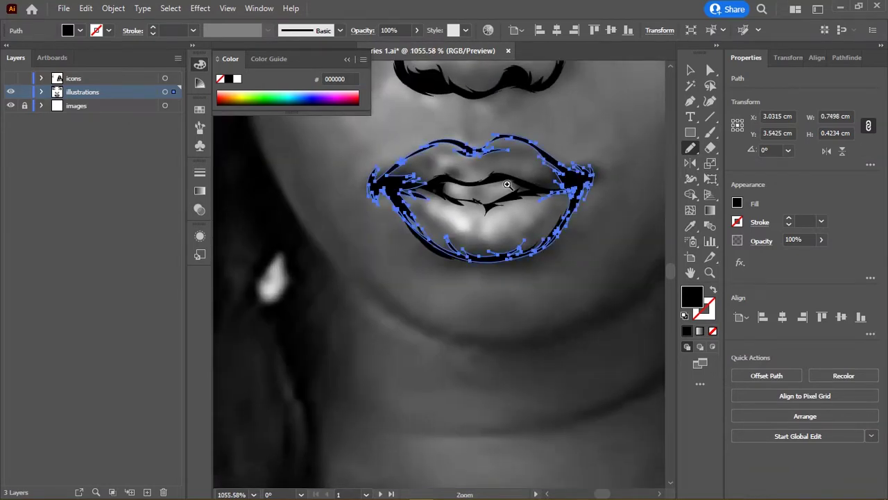
pyautogui.scroll(1, 499, 245)
pyautogui.scroll(3, 590, 251)
pyautogui.hotkey('ctrl', 'shift', 'a')
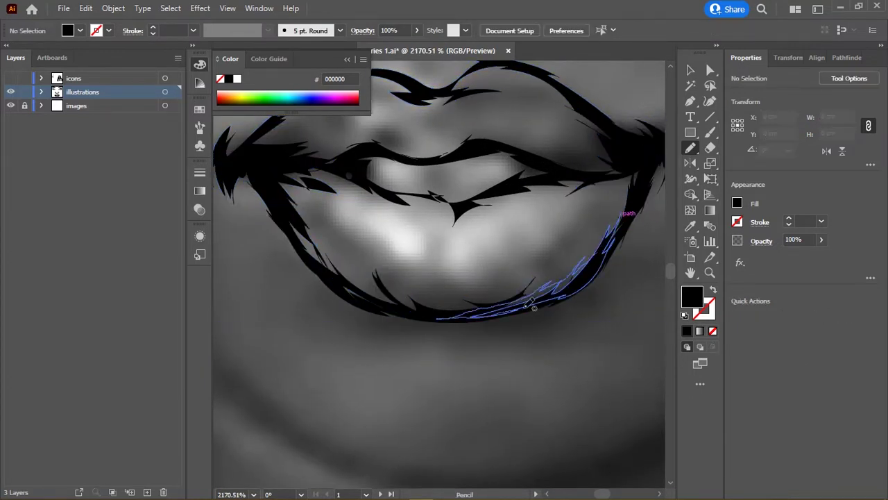
pyautogui.scroll(-3, 485, 306)
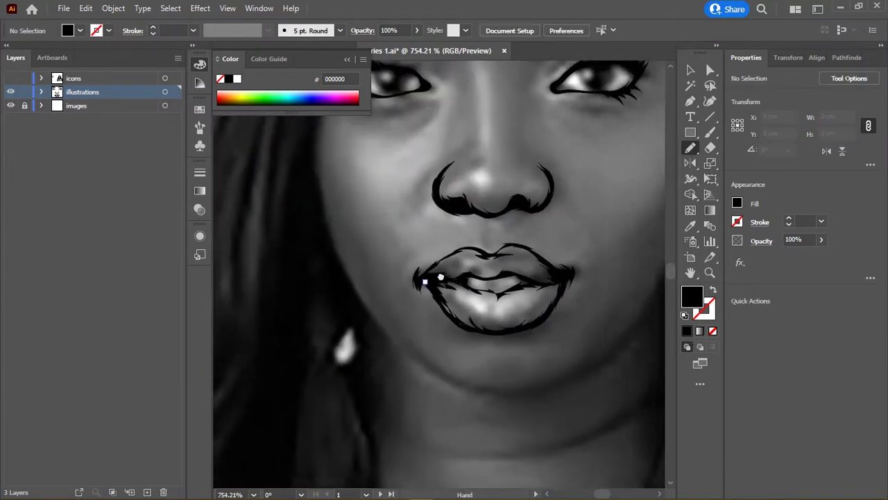
pyautogui.scroll(-2, 486, 305)
pyautogui.click(11, 106)
pyautogui.scroll(2, 389, 250)
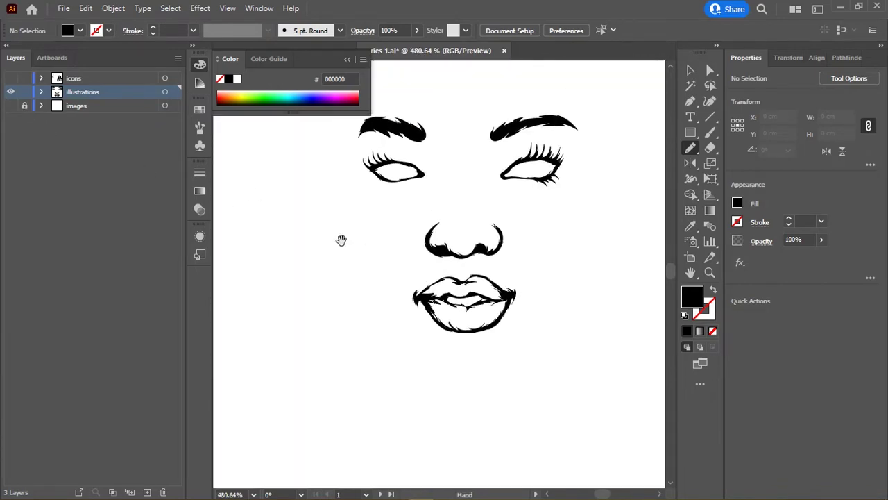
pyautogui.click(10, 105)
# Step: Trace the teeth outline between the lips and add a thin stroke along the lower lip
pyautogui.scroll(3, 537, 260)
pyautogui.scroll(2, 536, 260)
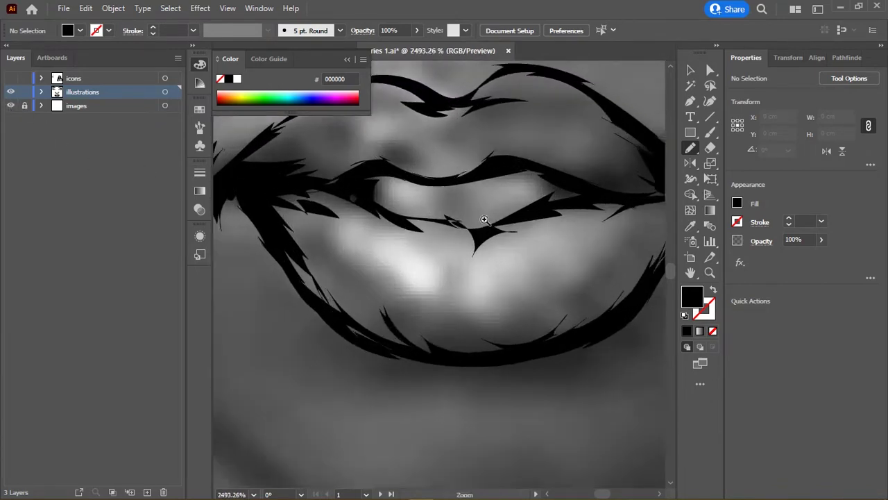
pyautogui.scroll(1, 481, 220)
pyautogui.moveTo(439, 217)
pyautogui.mouseDown()
pyautogui.moveTo(503, 226)
pyautogui.moveTo(477, 216)
pyautogui.moveTo(492, 170)
pyautogui.moveTo(573, 175)
pyautogui.moveTo(510, 161)
pyautogui.moveTo(417, 168)
pyautogui.moveTo(369, 160)
pyautogui.moveTo(386, 212)
pyautogui.moveTo(380, 169)
pyautogui.moveTo(429, 175)
pyautogui.mouseUp()
pyautogui.scroll(3, 436, 219)
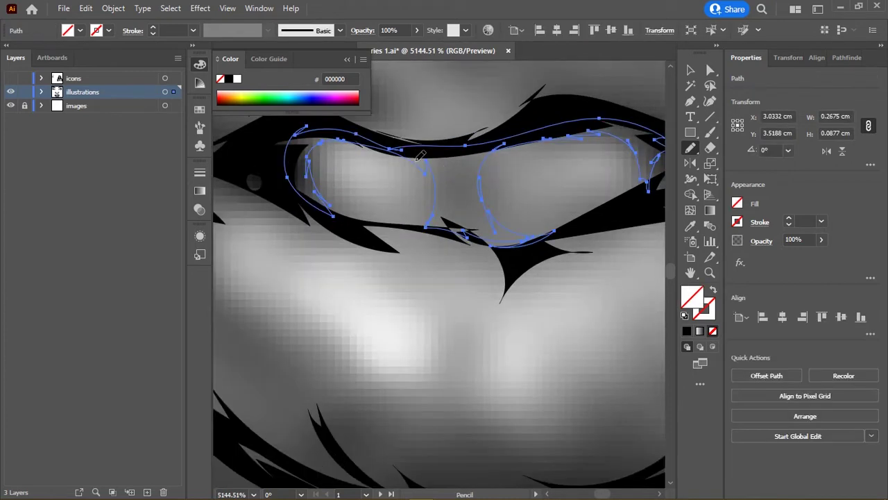
pyautogui.moveTo(420, 228); pyautogui.dragTo(554, 235)
pyautogui.scroll(-2, 490, 164)
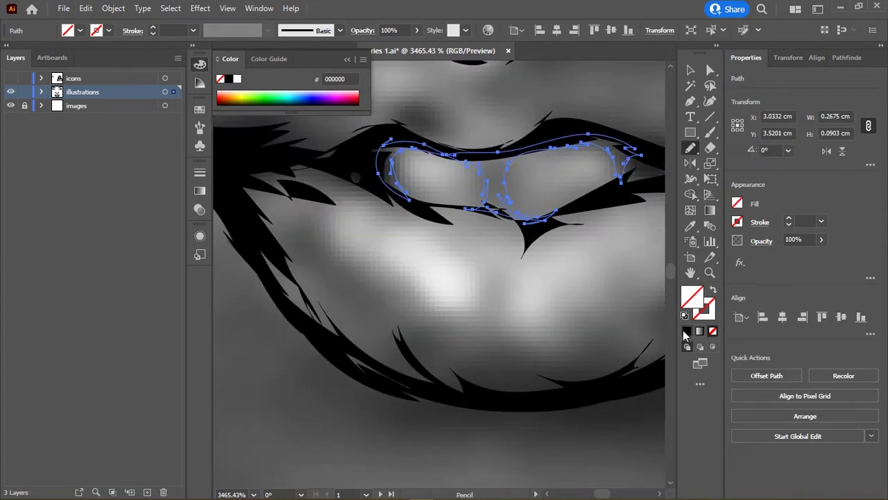
pyautogui.scroll(-3, 500, 209)
pyautogui.scroll(-2, 507, 267)
pyautogui.scroll(-2, 507, 267)
pyautogui.moveTo(507, 267); pyautogui.dragTo(373, 278)
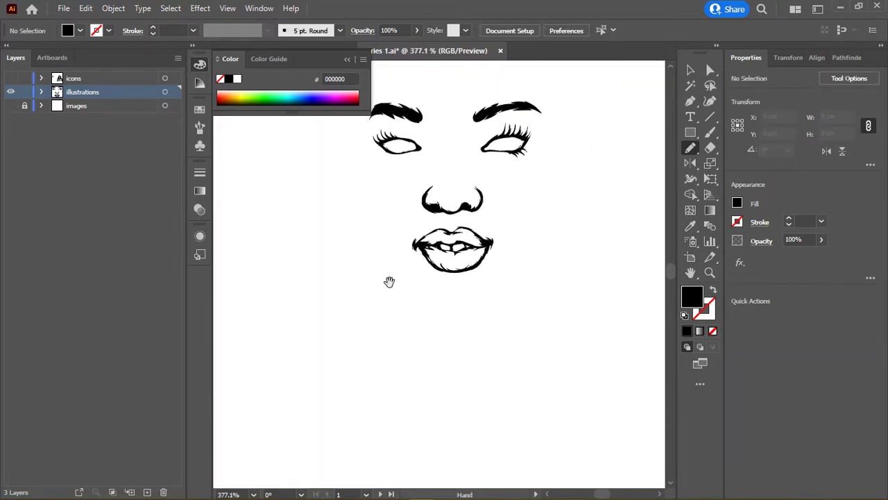
# Step: Draw a black circle over one iris and reshape its top edge
pyautogui.scroll(3, 417, 254)
pyautogui.scroll(3, 418, 266)
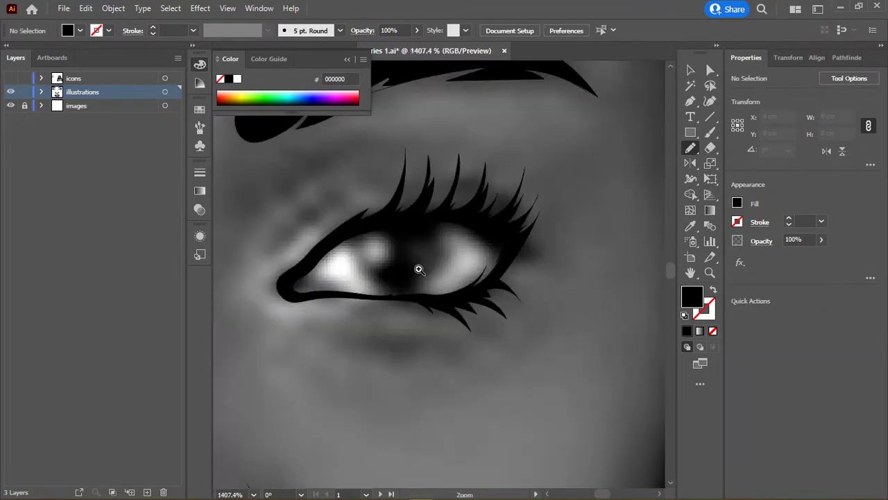
pyautogui.press('l')
pyautogui.moveTo(400, 259); pyautogui.dragTo(448, 212)
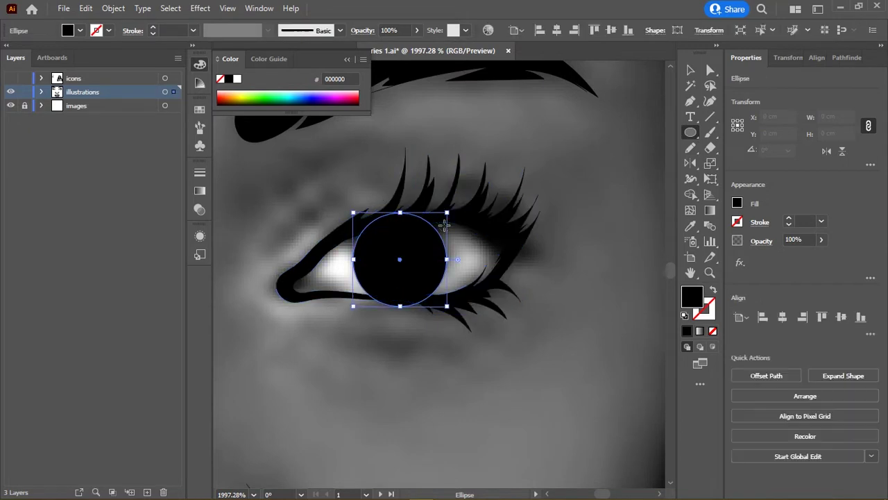
pyautogui.press('v')
pyautogui.moveTo(401, 250); pyautogui.dragTo(398, 258)
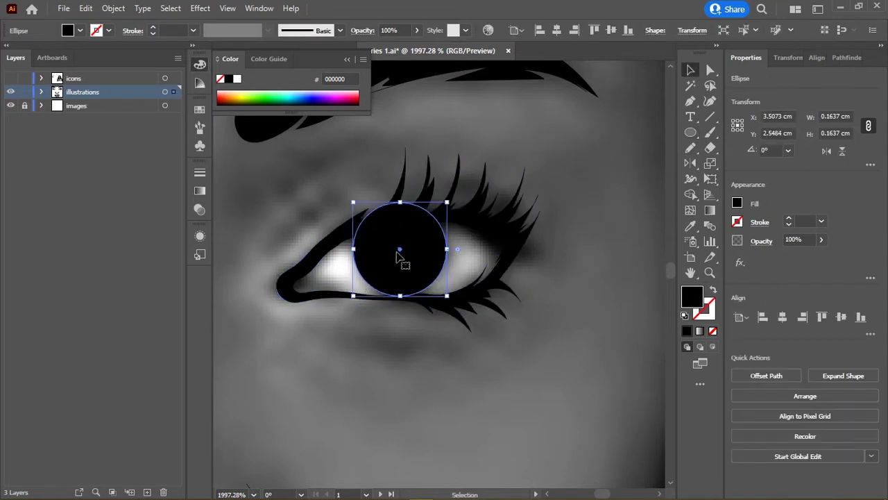
pyautogui.press('n')
pyautogui.scroll(2, 375, 254)
pyautogui.moveTo(349, 203)
pyautogui.mouseDown()
pyautogui.moveTo(403, 191)
pyautogui.moveTo(486, 191)
pyautogui.mouseUp()
pyautogui.scroll(-5, 507, 200)
pyautogui.scroll(3, 437, 287)
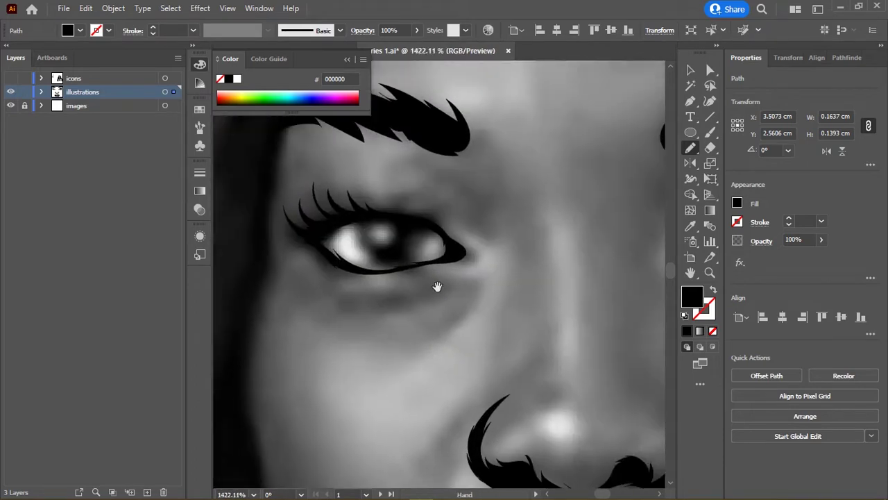
# Step: Draw, position and enlarge a black iris circle in the other eye, trimming its top under the lid
pyautogui.press('l')
pyautogui.moveTo(391, 245); pyautogui.dragTo(410, 227)
pyautogui.press('v')
pyautogui.moveTo(391, 248); pyautogui.dragTo(392, 238)
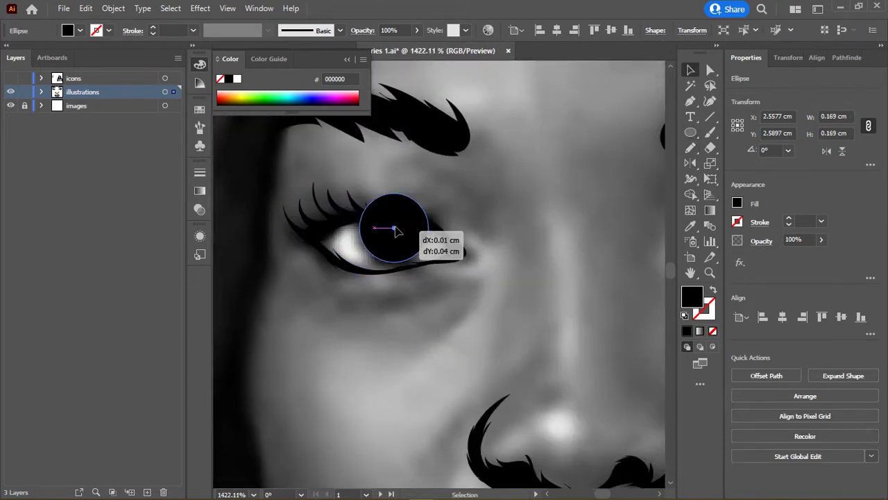
pyautogui.click(379, 252)
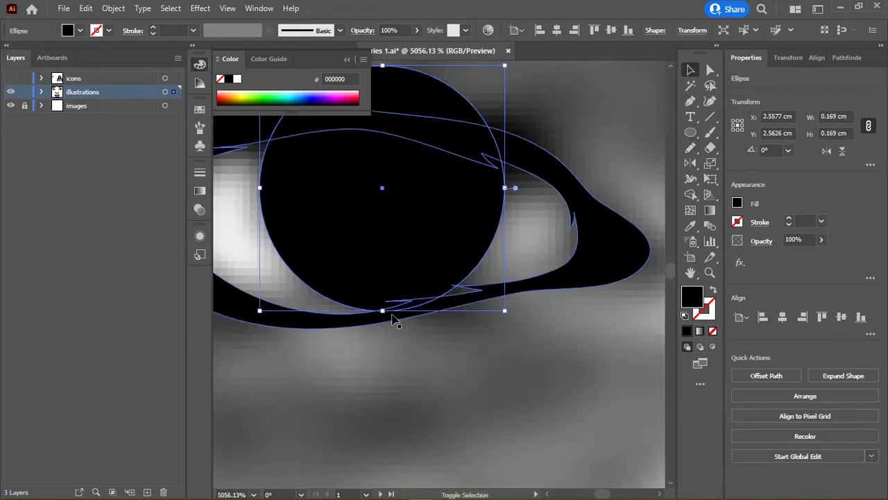
pyautogui.moveTo(383, 309); pyautogui.dragTo(383, 313)
pyautogui.moveTo(410, 228); pyautogui.dragTo(441, 292)
pyautogui.press('n')
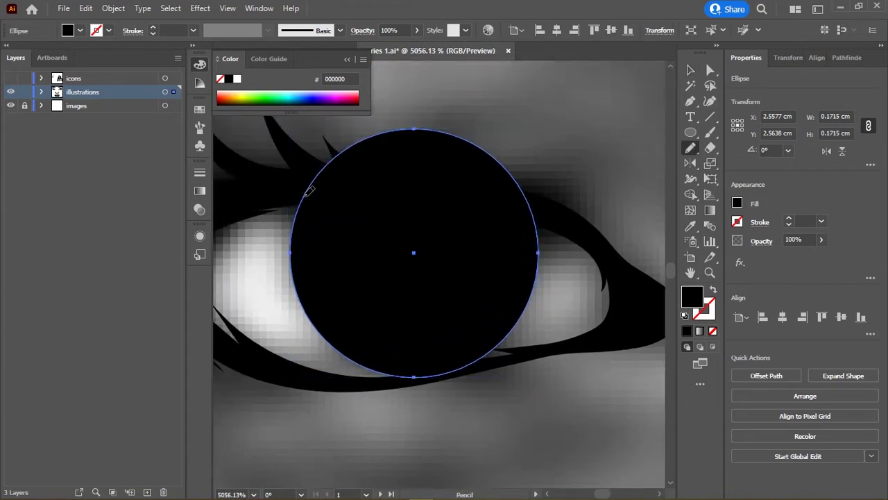
pyautogui.moveTo(314, 184); pyautogui.dragTo(532, 204)
# Step: Add two more eyelashes to the upper lid
pyautogui.scroll(-5, 534, 203)
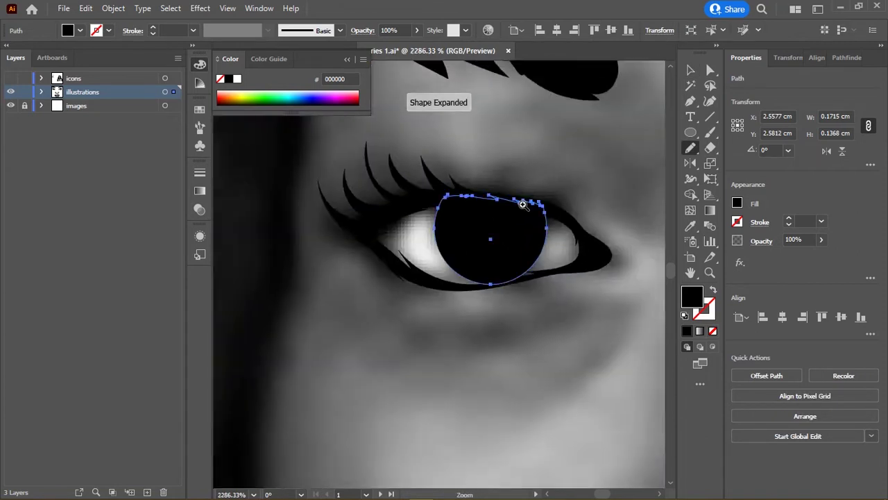
pyautogui.scroll(2, 551, 218)
pyautogui.scroll(2, 509, 204)
pyautogui.scroll(2, 505, 203)
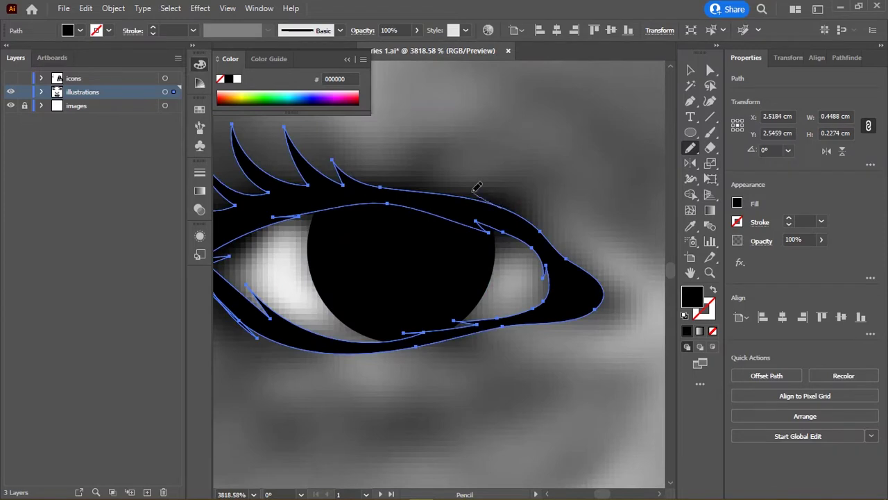
pyautogui.moveTo(475, 188); pyautogui.dragTo(482, 198)
pyautogui.moveTo(415, 166); pyautogui.dragTo(444, 195)
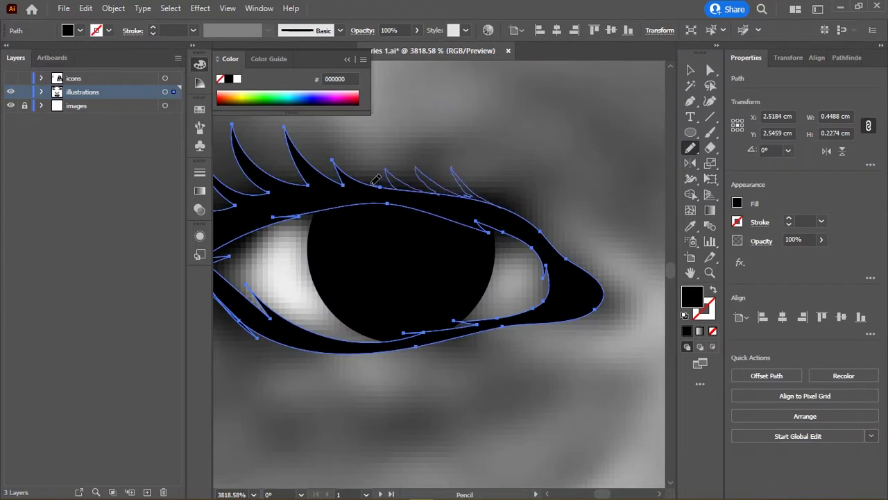
pyautogui.scroll(-3, 388, 179)
pyautogui.scroll(-3, 368, 195)
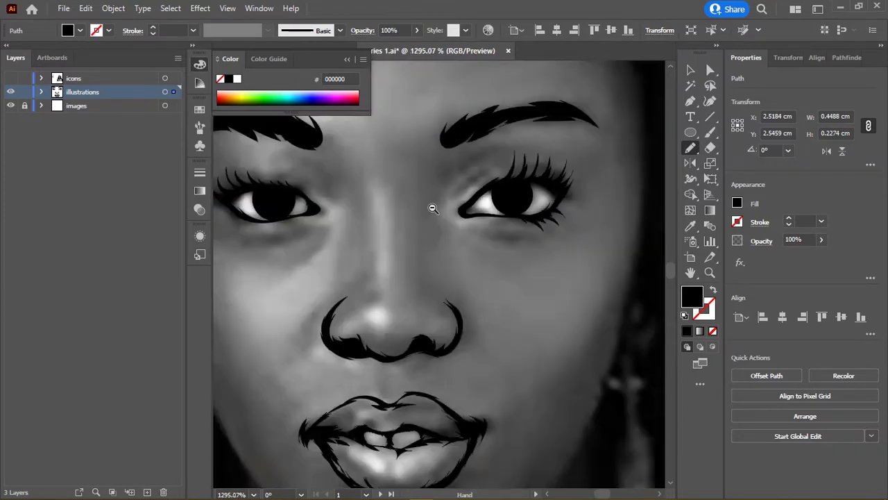
pyautogui.scroll(-4, 433, 208)
# Step: With the line art hidden, draw a round catchlight in the first pupil and fill it white
pyautogui.click(10, 78)
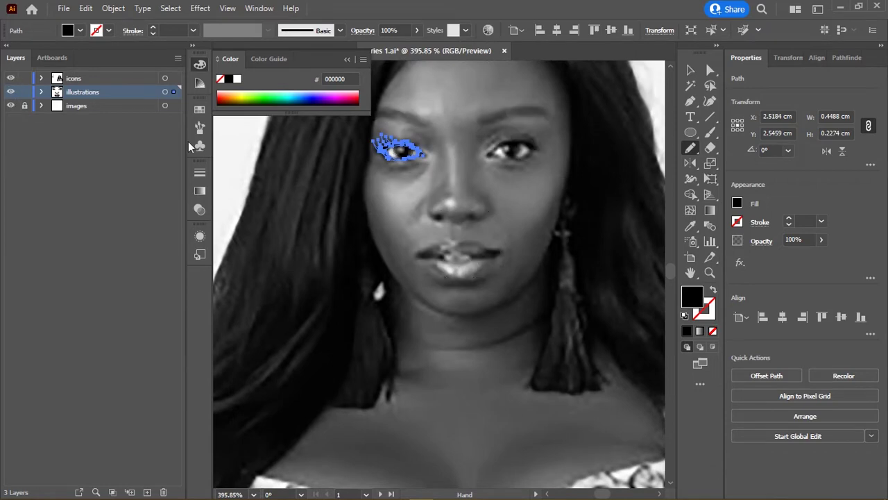
pyautogui.scroll(2, 474, 218)
pyautogui.scroll(2, 474, 218)
pyautogui.scroll(1, 474, 218)
pyautogui.scroll(5, 474, 218)
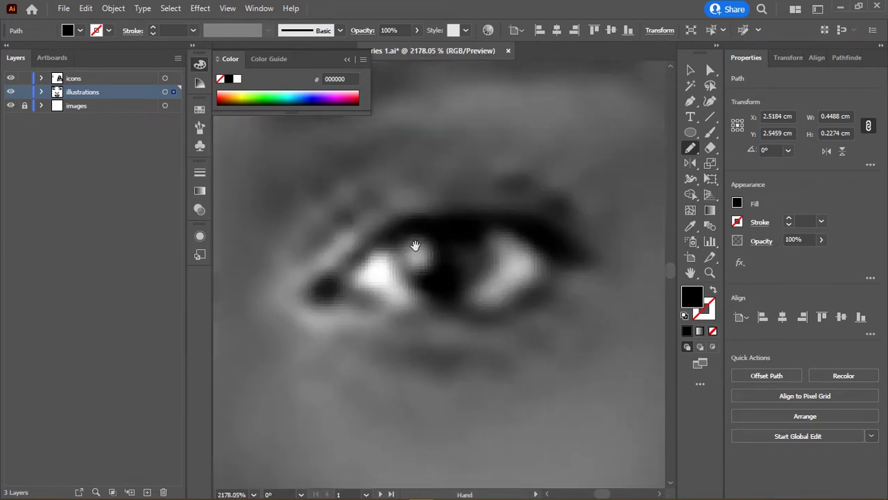
pyautogui.hotkey('ctrl', 'y')
pyautogui.hotkey('ctrl', 'y')
pyautogui.moveTo(411, 240); pyautogui.dragTo(415, 236)
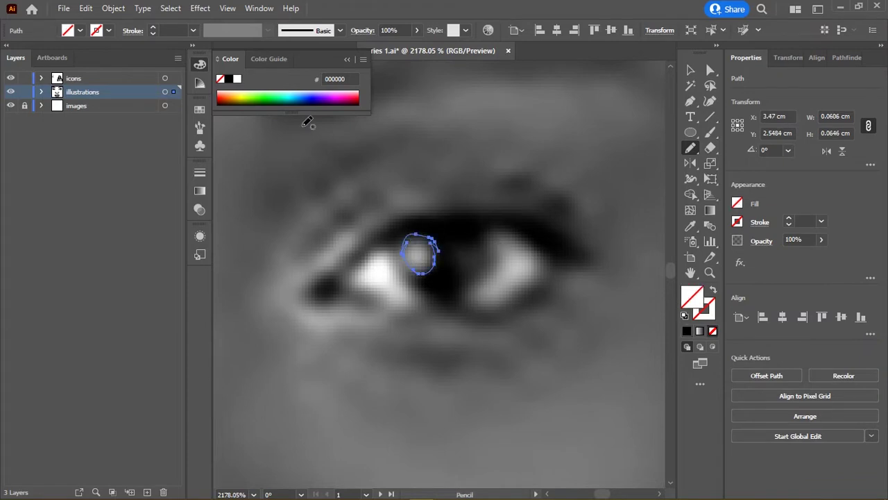
pyautogui.click(237, 78)
# Step: Draw a matching round highlight in the other pupil
pyautogui.hscroll(2, 417, 211)
pyautogui.hscroll(-3, 472, 208)
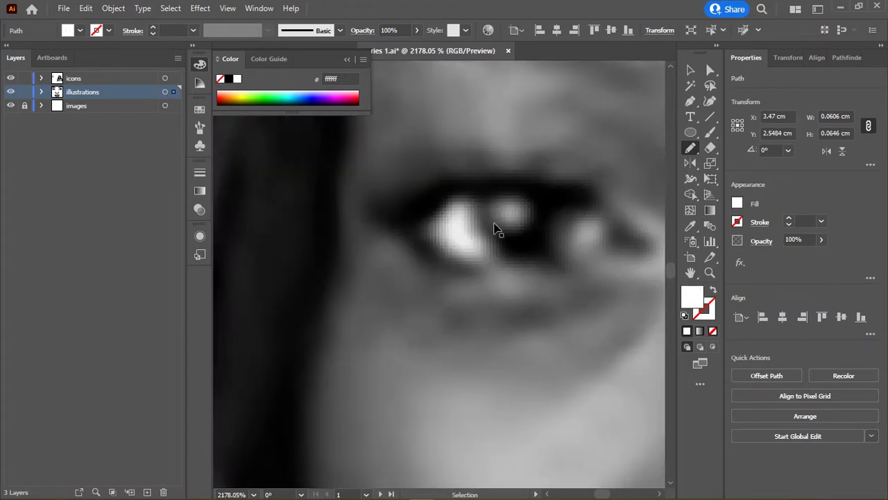
pyautogui.moveTo(506, 197); pyautogui.dragTo(510, 192)
pyautogui.scroll(-2, 615, 264)
pyautogui.scroll(-2, 518, 220)
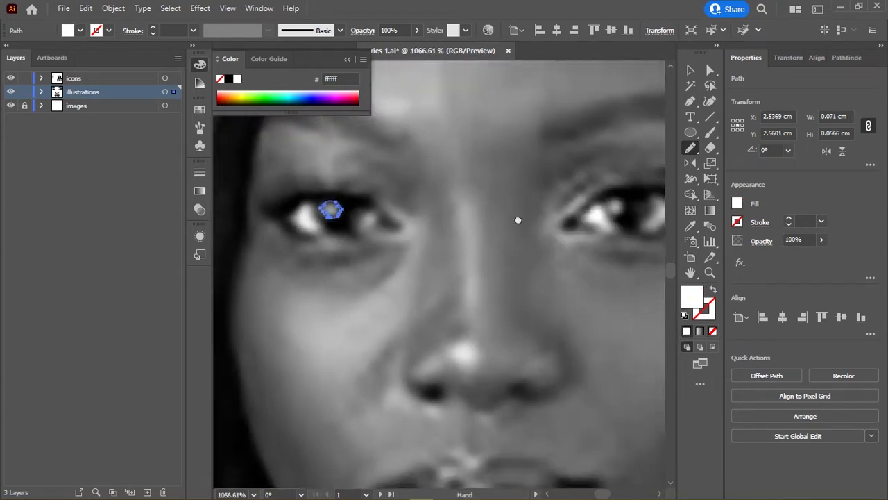
pyautogui.scroll(2, 518, 220)
pyautogui.hscroll(3, 486, 222)
# Step: Show the line art again and add a small white crescent highlight inside a pupil
pyautogui.click(10, 80)
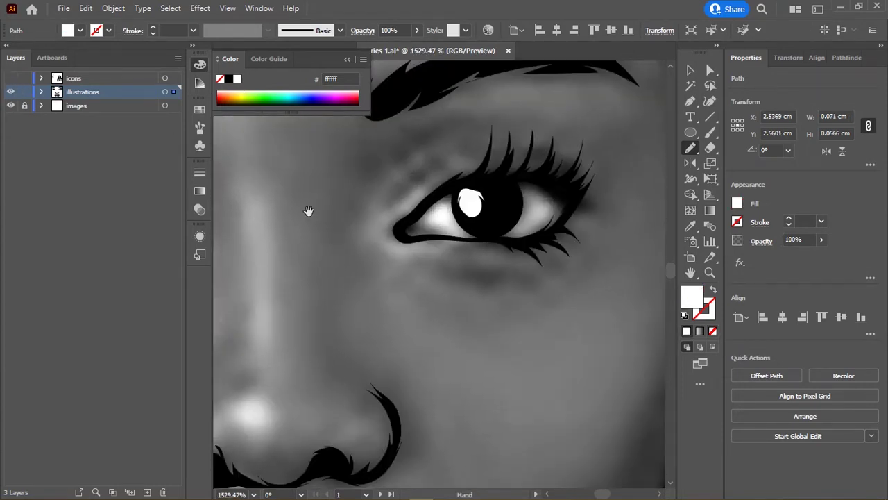
pyautogui.scroll(-2, 372, 204)
pyautogui.scroll(1, 486, 208)
pyautogui.scroll(2, 517, 201)
pyautogui.scroll(2, 517, 201)
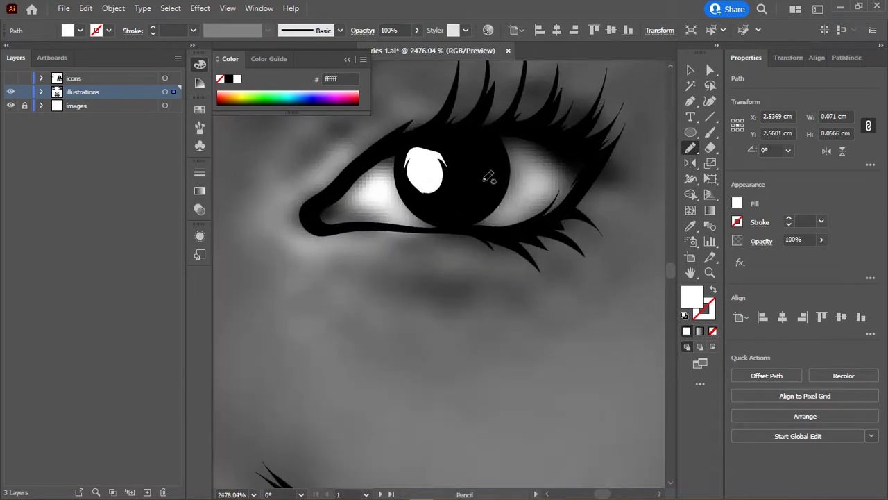
pyautogui.moveTo(485, 174)
pyautogui.mouseDown()
pyautogui.moveTo(469, 191)
pyautogui.moveTo(487, 171)
pyautogui.mouseUp()
pyautogui.hscroll(-1, 508, 178)
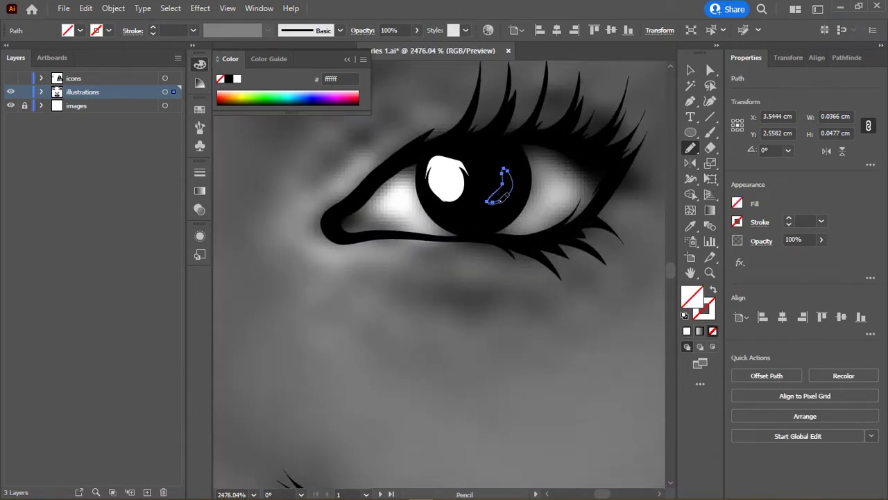
pyautogui.press(',')
# Step: Add a crescent highlight to the other pupil and clear the selection
pyautogui.hscroll(2, 431, 257)
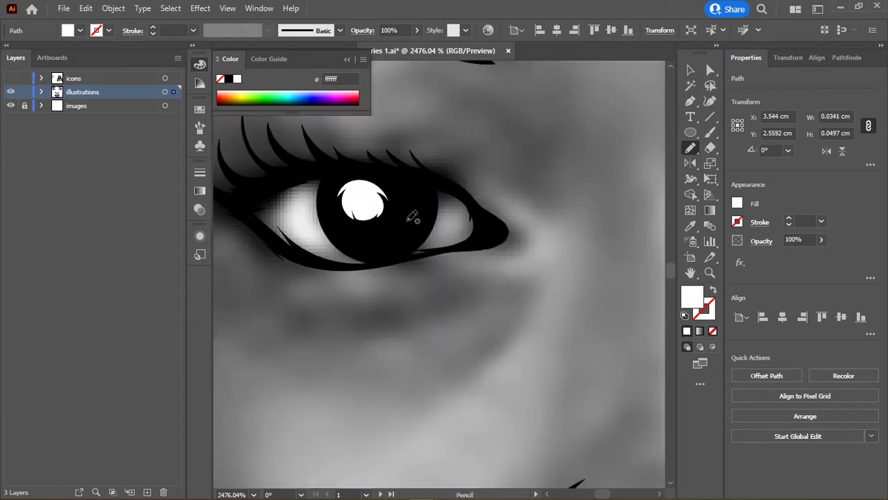
pyautogui.moveTo(412, 217); pyautogui.dragTo(410, 212)
pyautogui.click(687, 331)
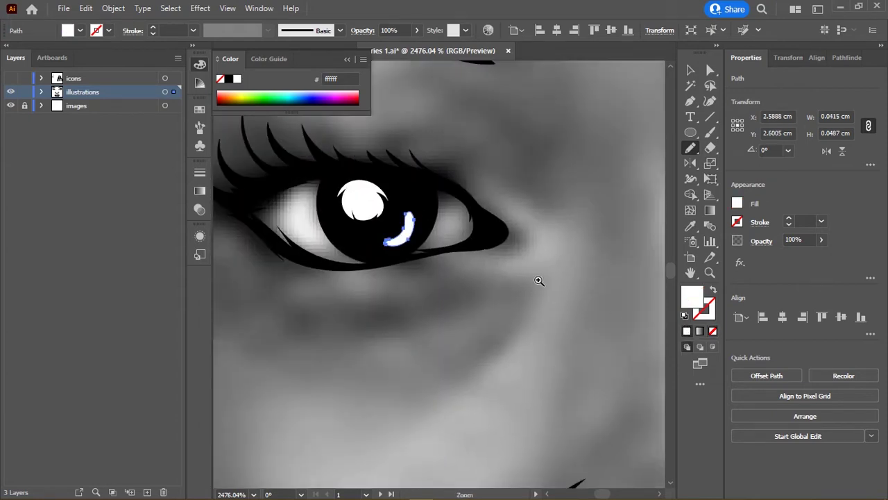
pyautogui.scroll(-5, 539, 281)
pyautogui.hotkey('ctrl', 'shift', 'a')
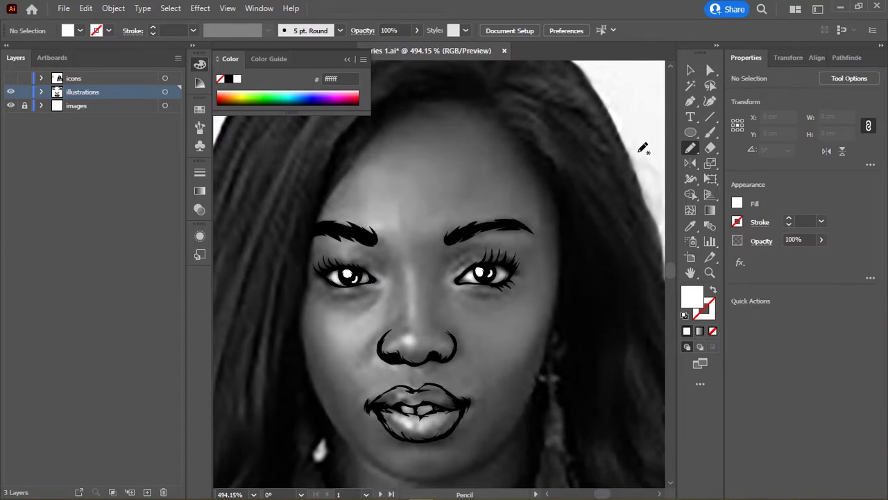
# Step: Toggle the photo layer off and back on to check the tracing so far
pyautogui.scroll(-3, 432, 271)
pyautogui.scroll(-3, 391, 292)
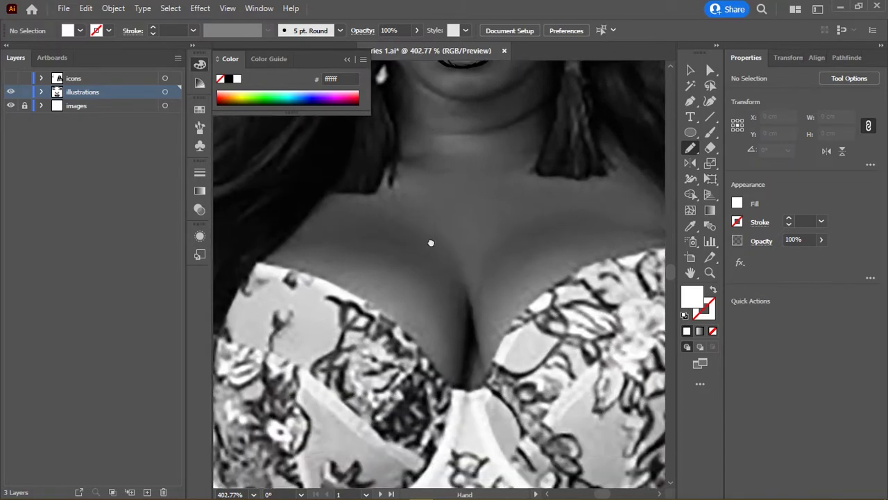
pyautogui.scroll(6, 432, 242)
pyautogui.scroll(2, 376, 306)
pyautogui.scroll(1, 427, 238)
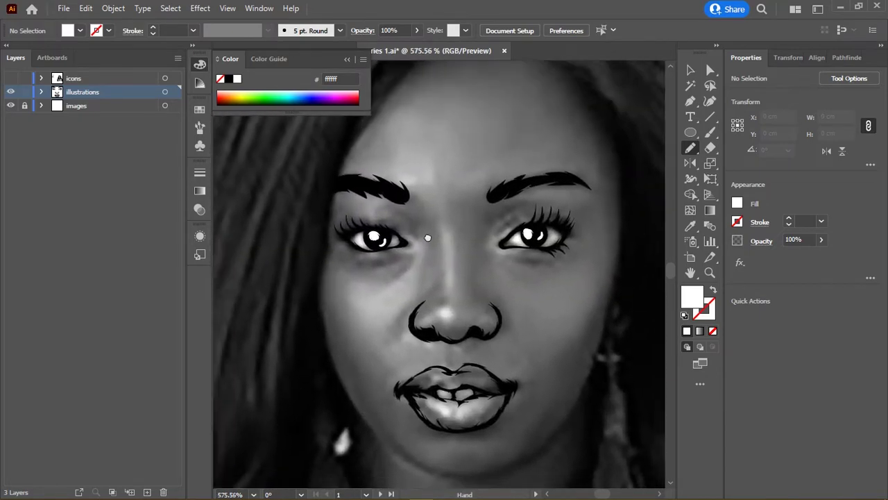
pyautogui.click(10, 106)
pyautogui.scroll(-2, 474, 252)
pyautogui.click(11, 105)
pyautogui.scroll(2, 379, 206)
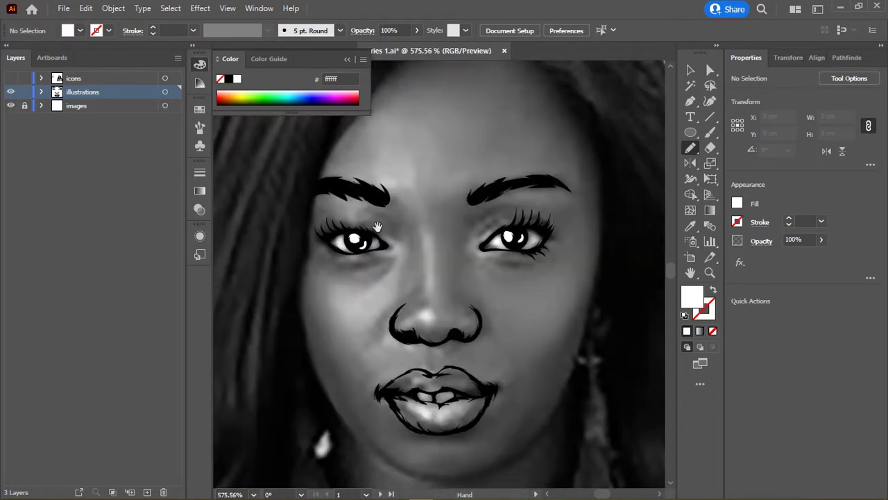
pyautogui.scroll(3, 379, 205)
pyautogui.scroll(2, 379, 206)
# Step: Trace the hairline across the forehead and extend it down beside the cheek
pyautogui.moveTo(432, 136)
pyautogui.mouseDown()
pyautogui.moveTo(502, 135)
pyautogui.moveTo(568, 189)
pyautogui.mouseUp()
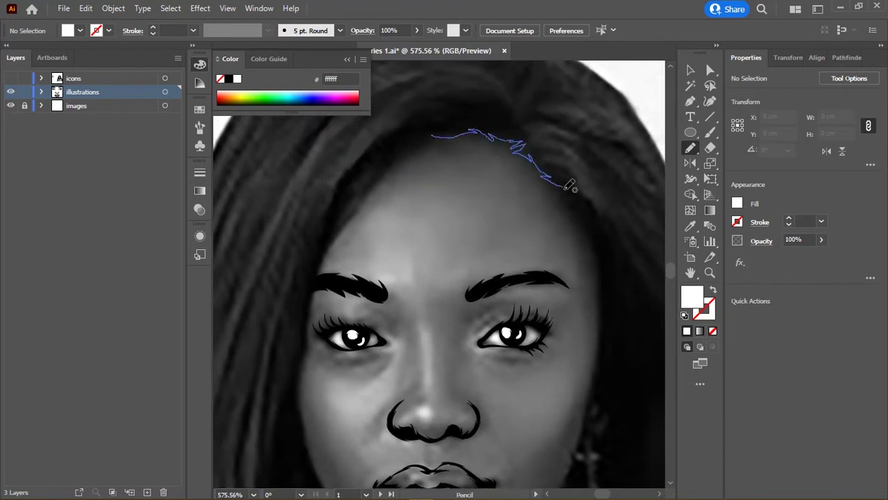
pyautogui.scroll(1, 473, 166)
pyautogui.moveTo(517, 271)
pyautogui.mouseDown()
pyautogui.moveTo(486, 142)
pyautogui.moveTo(471, 208)
pyautogui.mouseUp()
pyautogui.moveTo(469, 255); pyautogui.dragTo(474, 292)
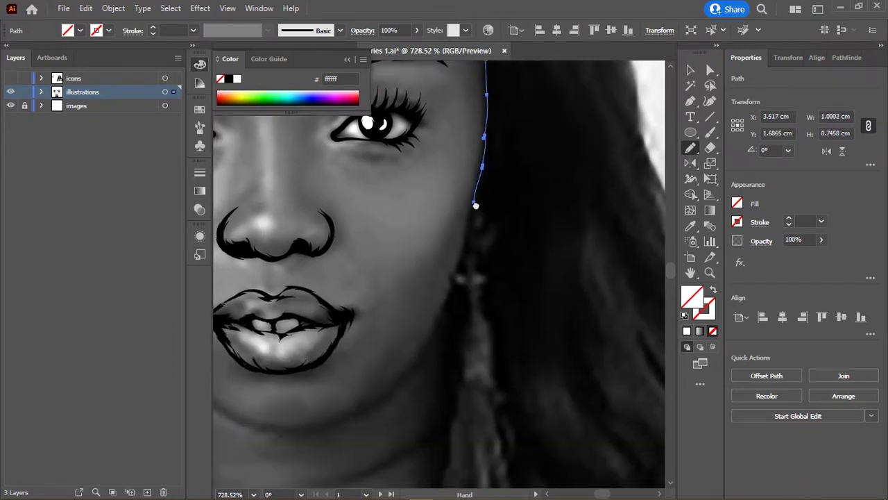
pyautogui.moveTo(514, 386); pyautogui.dragTo(565, 184)
pyautogui.scroll(-3, 565, 184)
# Step: Trace the other side of the hairline past the temple and eyebrow down to the cheek
pyautogui.moveTo(508, 254)
pyautogui.mouseDown()
pyautogui.moveTo(485, 241)
pyautogui.moveTo(494, 279)
pyautogui.mouseUp()
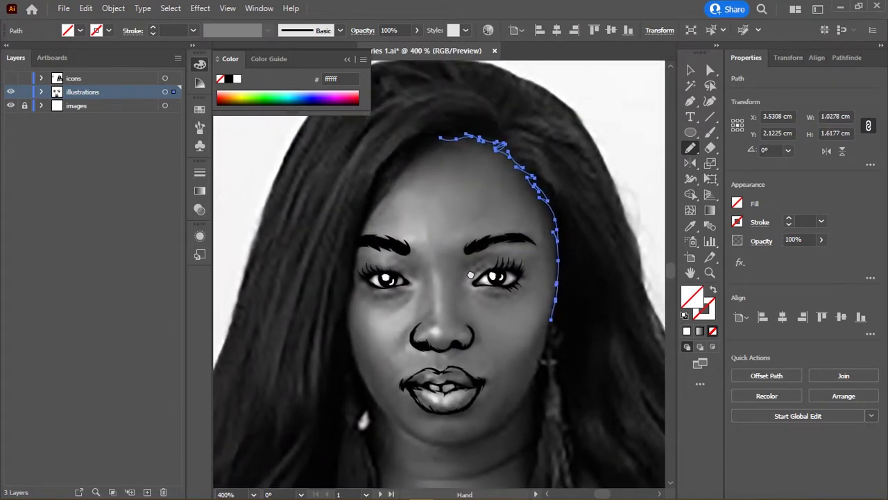
pyautogui.keyDown('alt'); pyautogui.scroll(5, 493, 159); pyautogui.keyUp('alt')
pyautogui.moveTo(486, 111)
pyautogui.mouseDown()
pyautogui.moveTo(437, 127)
pyautogui.moveTo(389, 193)
pyautogui.mouseUp()
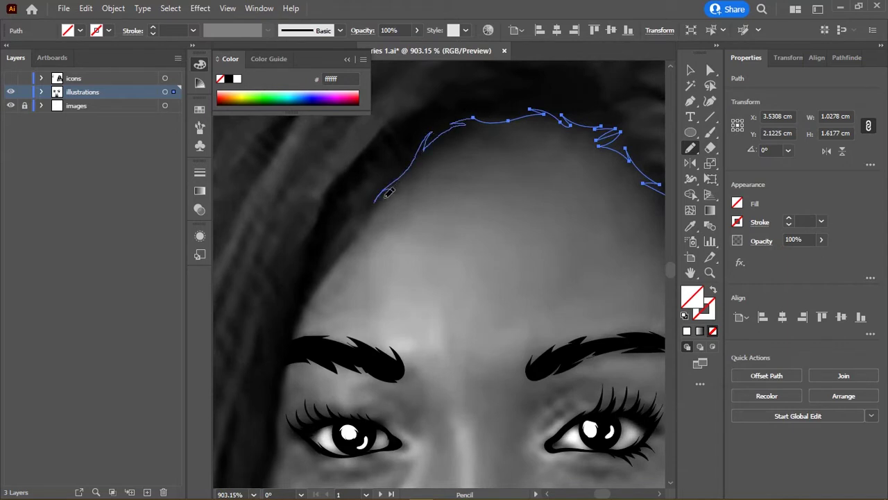
pyautogui.moveTo(341, 254); pyautogui.dragTo(435, 145)
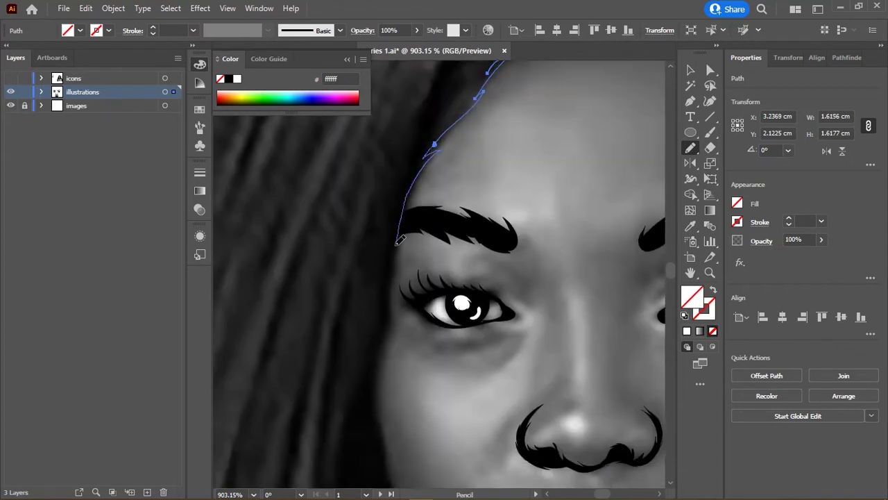
pyautogui.moveTo(395, 305)
pyautogui.mouseDown()
pyautogui.moveTo(398, 125)
pyautogui.moveTo(386, 238)
pyautogui.moveTo(407, 185)
pyautogui.moveTo(410, 253)
pyautogui.moveTo(419, 194)
pyautogui.moveTo(462, 268)
pyautogui.mouseUp()
# Step: Extend the face outline along the jawline and around the chin
pyautogui.scroll(-2, 462, 268)
pyautogui.moveTo(426, 183)
pyautogui.mouseDown()
pyautogui.moveTo(470, 224)
pyautogui.moveTo(525, 234)
pyautogui.moveTo(588, 219)
pyautogui.moveTo(638, 169)
pyautogui.mouseUp()
pyautogui.moveTo(645, 162)
pyautogui.mouseDown()
pyautogui.moveTo(488, 248)
pyautogui.moveTo(306, 306)
pyautogui.moveTo(438, 290)
pyautogui.moveTo(390, 257)
pyautogui.mouseUp()
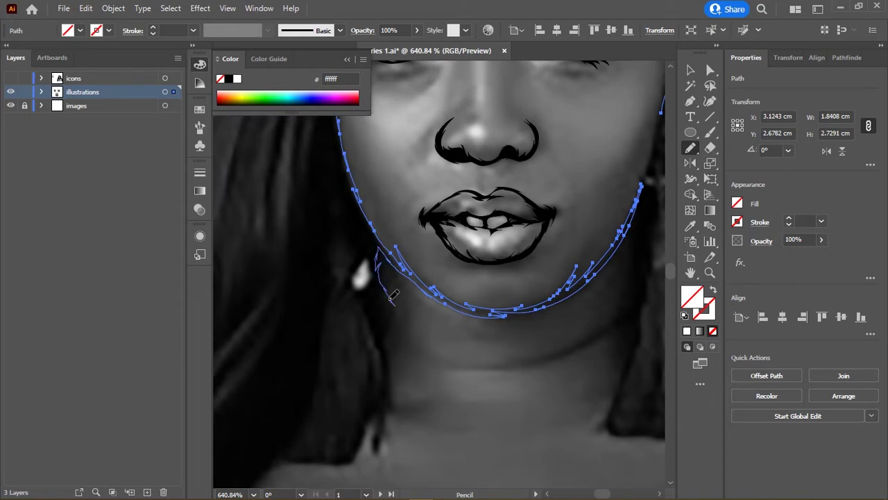
pyautogui.moveTo(389, 318); pyautogui.dragTo(392, 221)
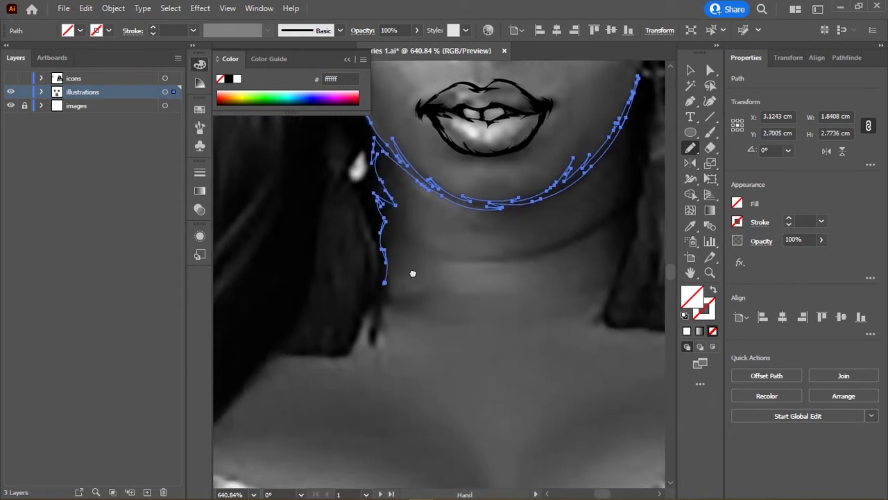
pyautogui.scroll(-3, 493, 192)
pyautogui.moveTo(494, 192)
pyautogui.mouseDown()
pyautogui.moveTo(530, 232)
pyautogui.moveTo(507, 263)
pyautogui.moveTo(526, 211)
pyautogui.mouseUp()
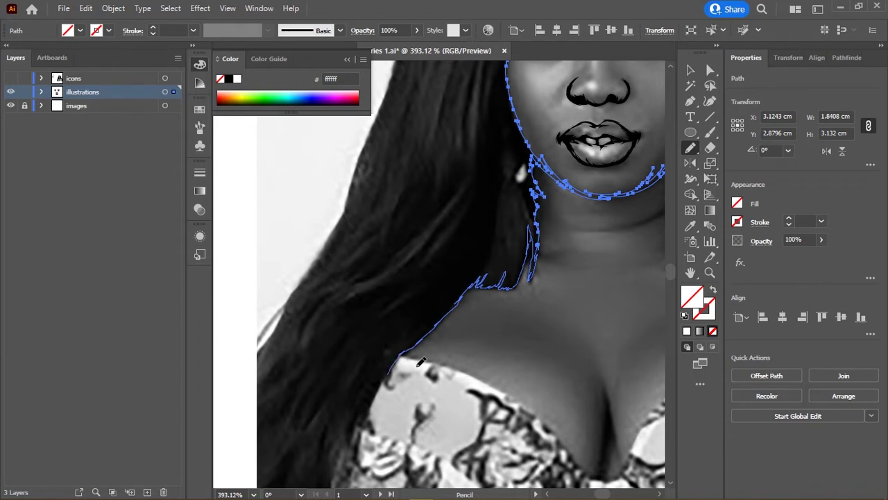
pyautogui.scroll(2, 420, 361)
pyautogui.moveTo(459, 226); pyautogui.dragTo(499, 147)
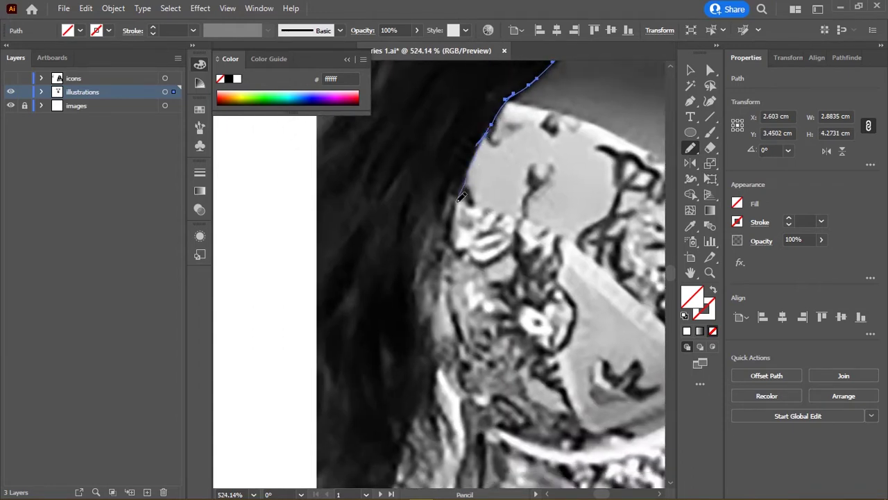
# Step: Trace the hair edge down toward the shoulder and clothing
pyautogui.moveTo(458, 200)
pyautogui.mouseDown()
pyautogui.moveTo(444, 257)
pyautogui.moveTo(436, 236)
pyautogui.moveTo(419, 304)
pyautogui.moveTo(423, 402)
pyautogui.moveTo(451, 201)
pyautogui.moveTo(431, 281)
pyautogui.moveTo(382, 319)
pyautogui.mouseUp()
pyautogui.scroll(-3, 424, 218)
pyautogui.moveTo(487, 107); pyautogui.dragTo(424, 218)
pyautogui.scroll(3, 581, 198)
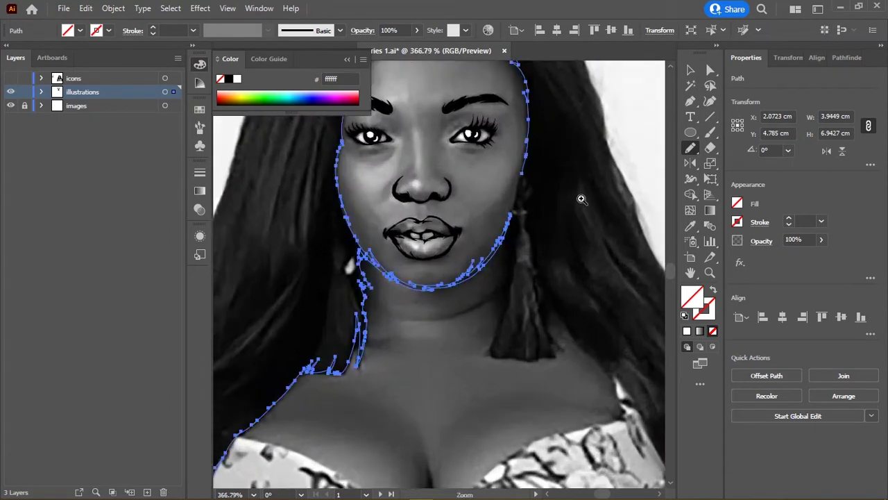
pyautogui.scroll(3, 581, 200)
# Step: Trace around the earring beside the jaw and down the hanging hair strand
pyautogui.moveTo(581, 202)
pyautogui.mouseDown()
pyautogui.moveTo(515, 194)
pyautogui.moveTo(570, 202)
pyautogui.moveTo(549, 208)
pyautogui.moveTo(560, 159)
pyautogui.moveTo(436, 282)
pyautogui.moveTo(467, 216)
pyautogui.moveTo(469, 292)
pyautogui.moveTo(467, 215)
pyautogui.mouseUp()
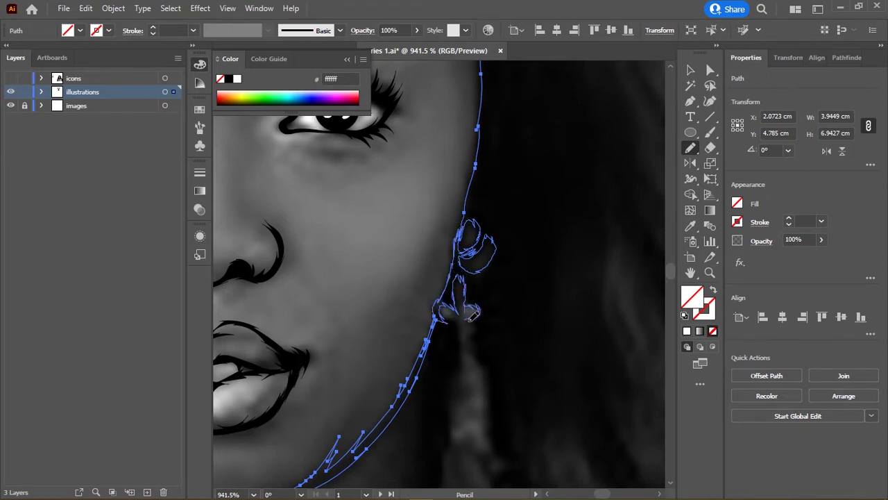
pyautogui.moveTo(474, 334); pyautogui.dragTo(475, 338)
pyautogui.scroll(-5, 437, 232)
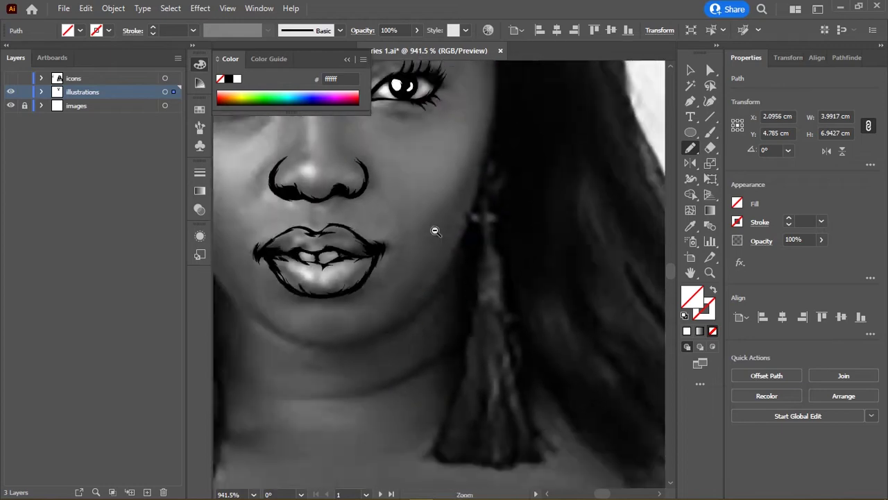
pyautogui.scroll(5, 484, 214)
pyautogui.scroll(1, 431, 206)
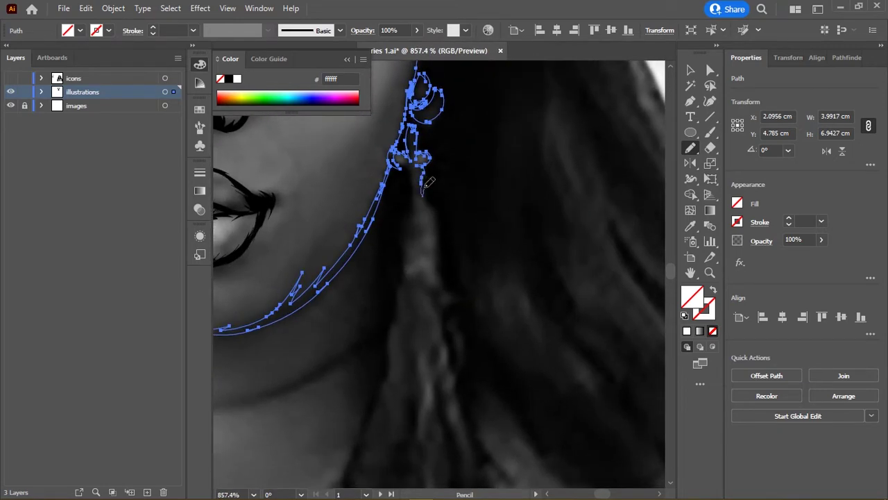
pyautogui.scroll(-3, 463, 338)
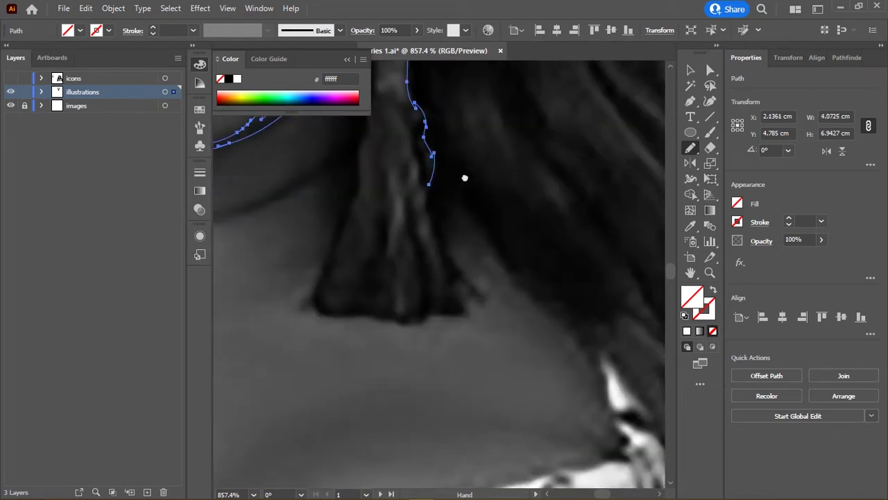
pyautogui.moveTo(436, 178); pyautogui.dragTo(451, 295)
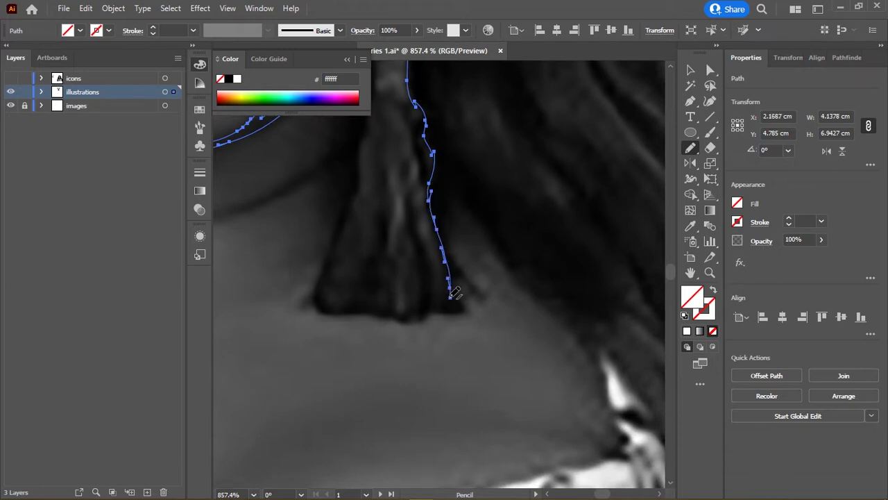
pyautogui.scroll(5, 453, 293)
pyautogui.scroll(-3, 478, 279)
pyautogui.hscroll(2, 479, 279)
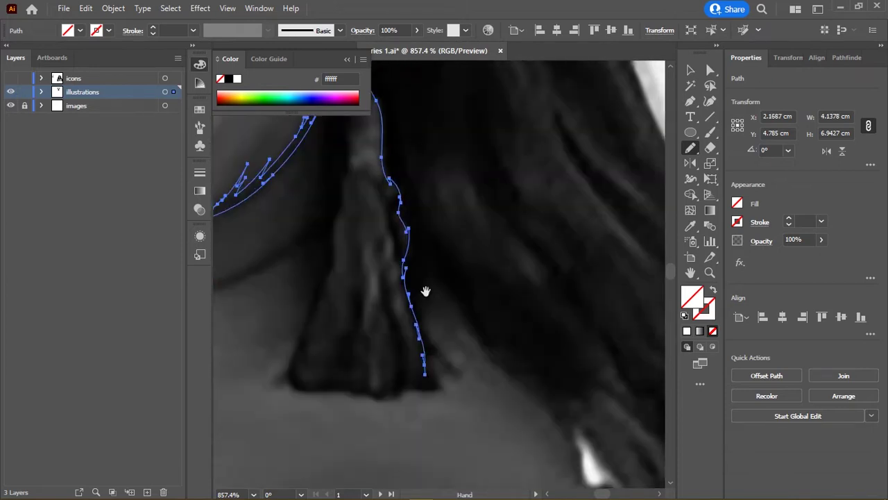
pyautogui.moveTo(407, 381)
pyautogui.mouseDown()
pyautogui.moveTo(389, 275)
pyautogui.moveTo(405, 340)
pyautogui.moveTo(378, 389)
pyautogui.moveTo(366, 316)
pyautogui.moveTo(350, 380)
pyautogui.moveTo(358, 284)
pyautogui.moveTo(330, 372)
pyautogui.moveTo(340, 297)
pyautogui.mouseUp()
# Step: Outline the individual earring tassel strands down to the tassel bottom
pyautogui.moveTo(341, 297); pyautogui.dragTo(383, 324)
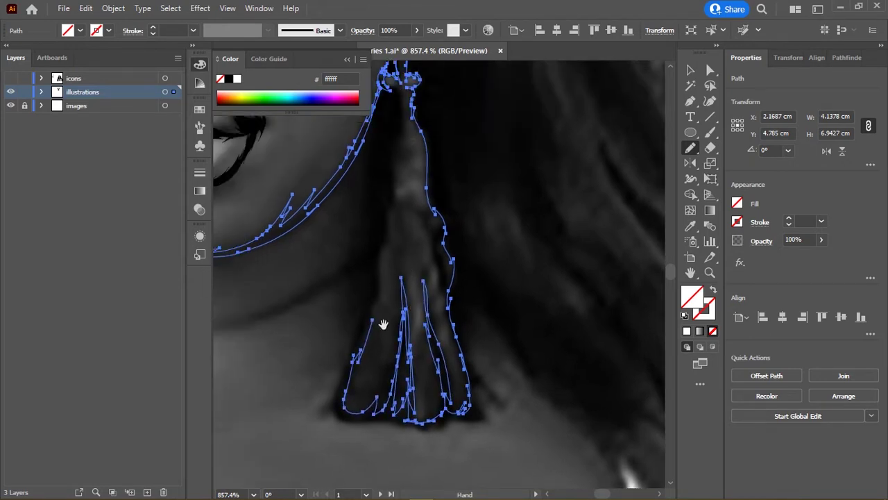
pyautogui.moveTo(424, 171)
pyautogui.mouseDown()
pyautogui.moveTo(466, 283)
pyautogui.moveTo(427, 251)
pyautogui.mouseUp()
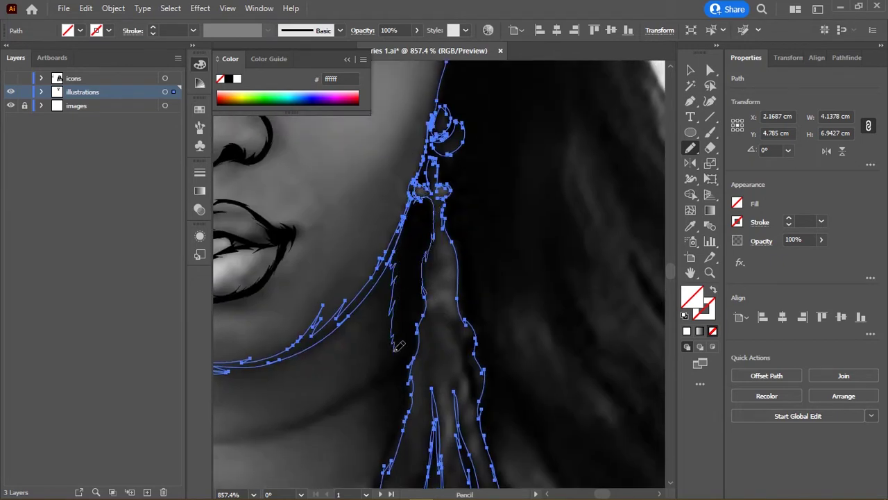
pyautogui.moveTo(407, 367)
pyautogui.mouseDown()
pyautogui.moveTo(544, 188)
pyautogui.moveTo(349, 221)
pyautogui.moveTo(421, 224)
pyautogui.moveTo(555, 169)
pyautogui.moveTo(535, 281)
pyautogui.mouseUp()
pyautogui.moveTo(519, 317); pyautogui.dragTo(506, 320)
pyautogui.moveTo(585, 313); pyautogui.dragTo(446, 235)
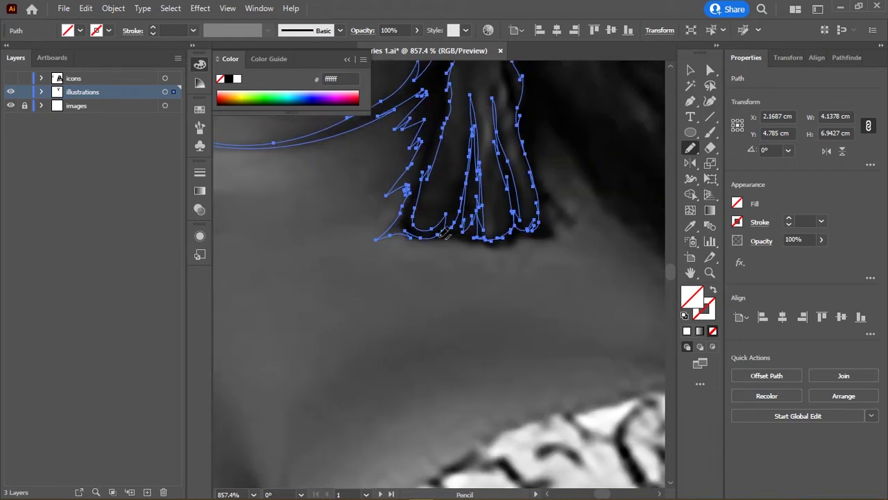
pyautogui.moveTo(556, 218)
pyautogui.mouseDown()
pyautogui.moveTo(552, 191)
pyautogui.moveTo(465, 210)
pyautogui.moveTo(451, 179)
pyautogui.moveTo(454, 138)
pyautogui.moveTo(535, 239)
pyautogui.mouseUp()
# Step: Continue the hair-edge outline down to the shoulder
pyautogui.scroll(-2, 442, 190)
pyautogui.scroll(-3, 452, 155)
pyautogui.moveTo(440, 154)
pyautogui.mouseDown()
pyautogui.moveTo(490, 213)
pyautogui.moveTo(525, 288)
pyautogui.moveTo(477, 173)
pyautogui.mouseUp()
pyautogui.moveTo(466, 142); pyautogui.dragTo(498, 223)
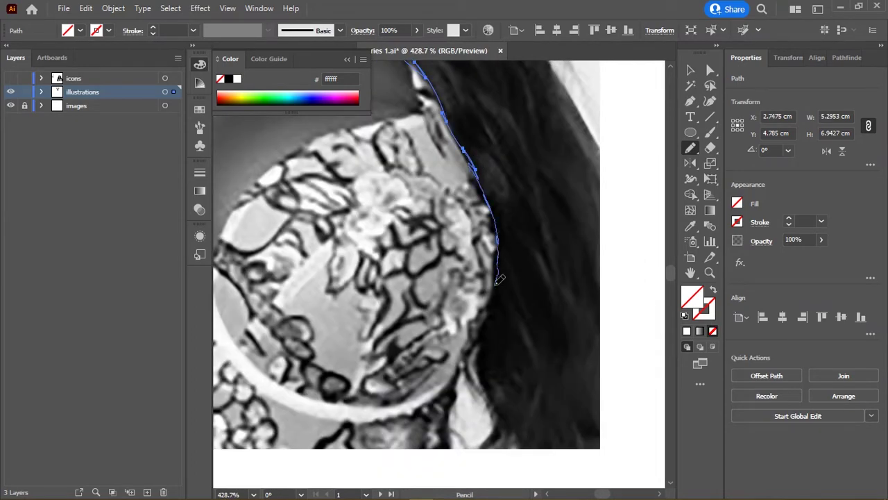
# Step: Trace the hair edge down past the bust
pyautogui.scroll(-3, 499, 279)
pyautogui.scroll(-2, 499, 279)
pyautogui.scroll(-2, 456, 221)
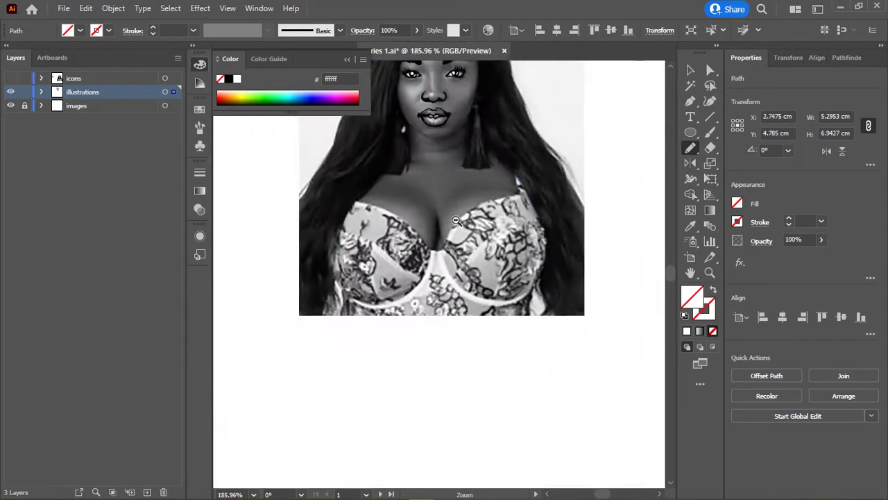
pyautogui.scroll(2, 456, 221)
pyautogui.scroll(2, 471, 215)
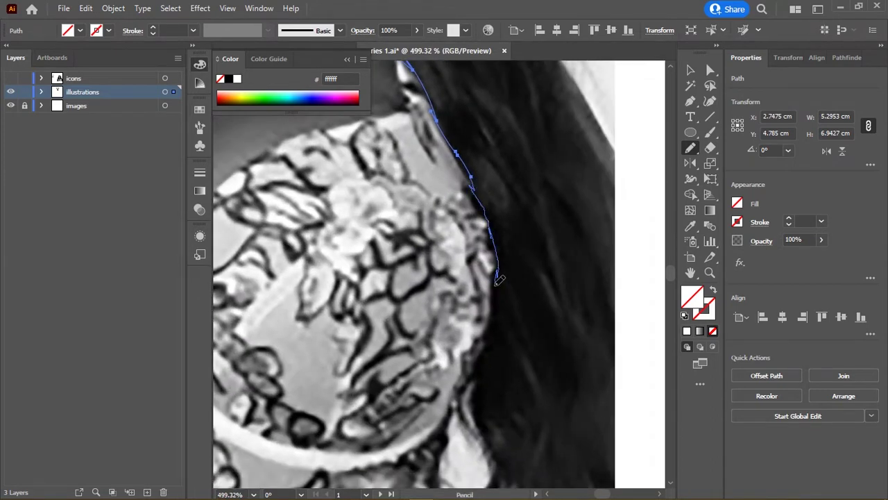
pyautogui.scroll(-3, 487, 342)
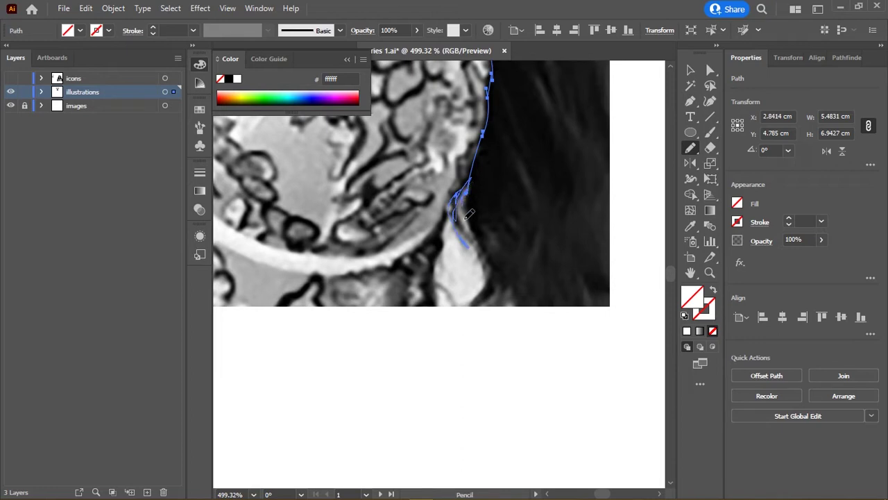
pyautogui.moveTo(462, 307); pyautogui.dragTo(634, 307)
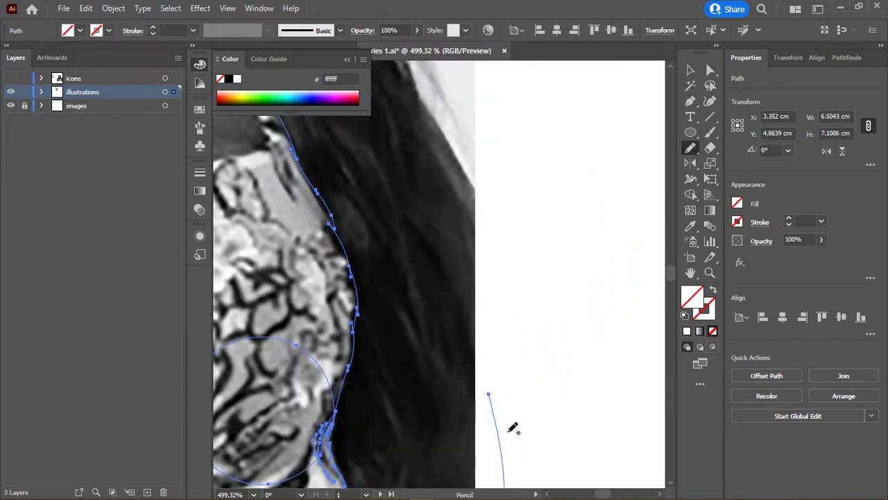
# Step: Outline the outer hair edge upward along the side of the head
pyautogui.moveTo(511, 427)
pyautogui.mouseDown()
pyautogui.moveTo(516, 174)
pyautogui.moveTo(562, 196)
pyautogui.moveTo(466, 169)
pyautogui.moveTo(389, 353)
pyautogui.moveTo(412, 376)
pyautogui.moveTo(378, 211)
pyautogui.moveTo(381, 279)
pyautogui.mouseUp()
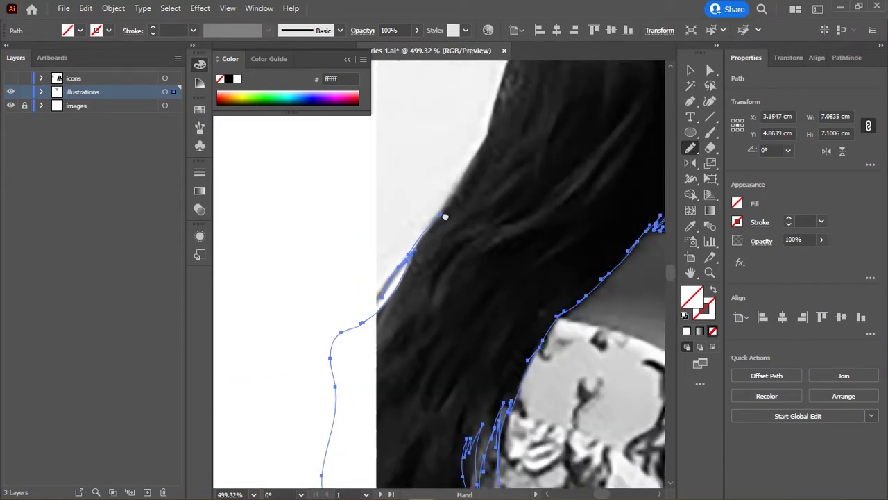
pyautogui.moveTo(445, 205); pyautogui.dragTo(408, 286)
pyautogui.moveTo(433, 238)
pyautogui.mouseDown()
pyautogui.moveTo(470, 174)
pyautogui.moveTo(393, 320)
pyautogui.moveTo(438, 202)
pyautogui.moveTo(392, 310)
pyautogui.moveTo(438, 174)
pyautogui.moveTo(375, 332)
pyautogui.mouseUp()
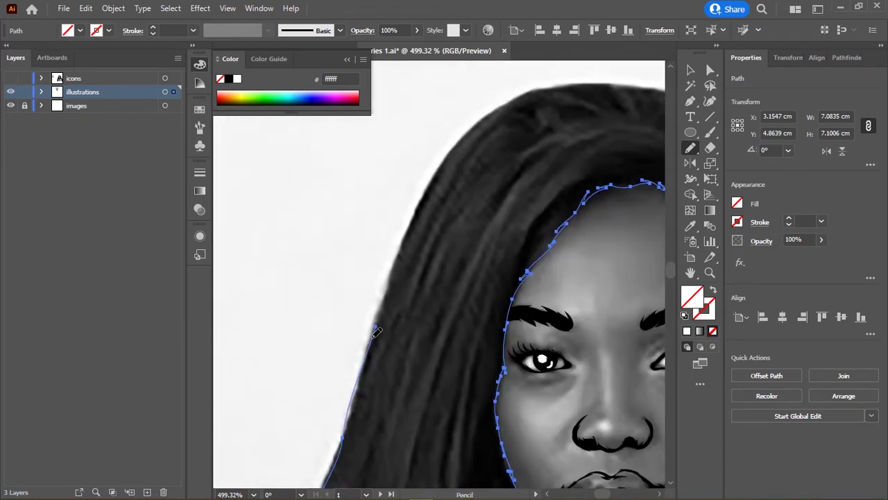
pyautogui.moveTo(414, 223)
pyautogui.mouseDown()
pyautogui.moveTo(460, 155)
pyautogui.moveTo(398, 248)
pyautogui.moveTo(419, 212)
pyautogui.mouseUp()
pyautogui.moveTo(471, 176); pyautogui.dragTo(379, 223)
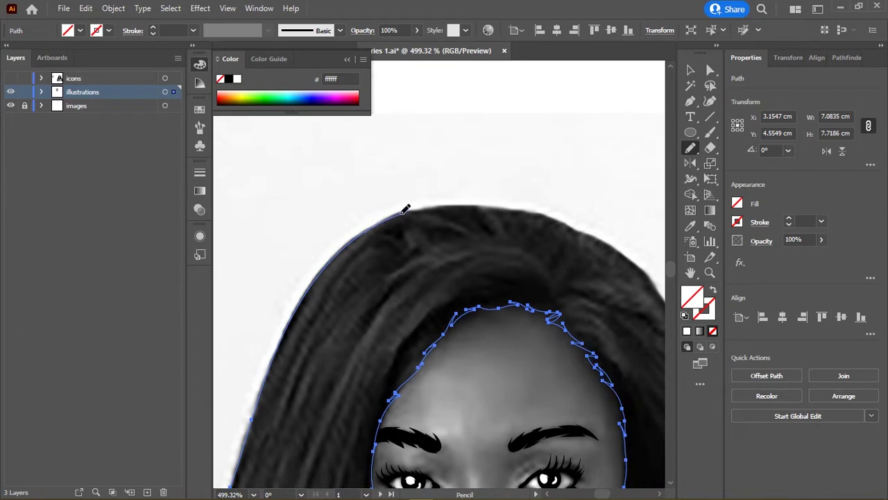
# Step: Carry the outer hair outline over the crown and down the far edge
pyautogui.moveTo(465, 206)
pyautogui.mouseDown()
pyautogui.moveTo(414, 209)
pyautogui.moveTo(429, 208)
pyautogui.mouseUp()
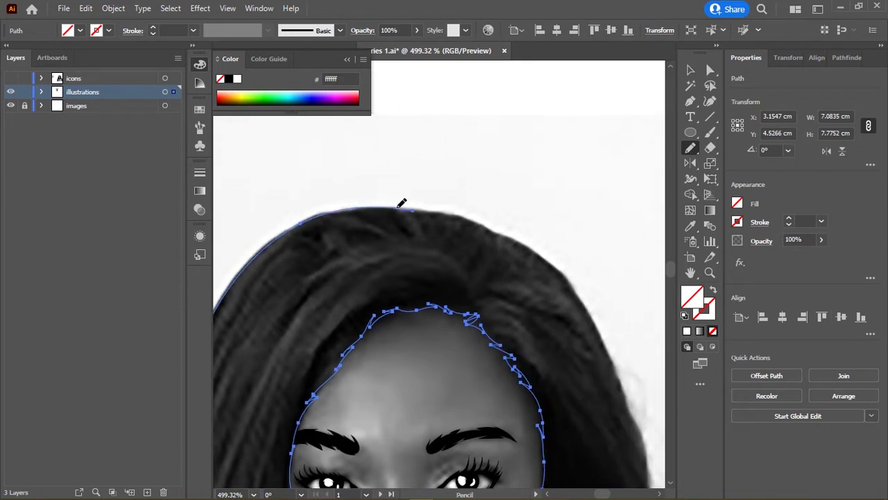
pyautogui.moveTo(502, 229); pyautogui.dragTo(436, 200)
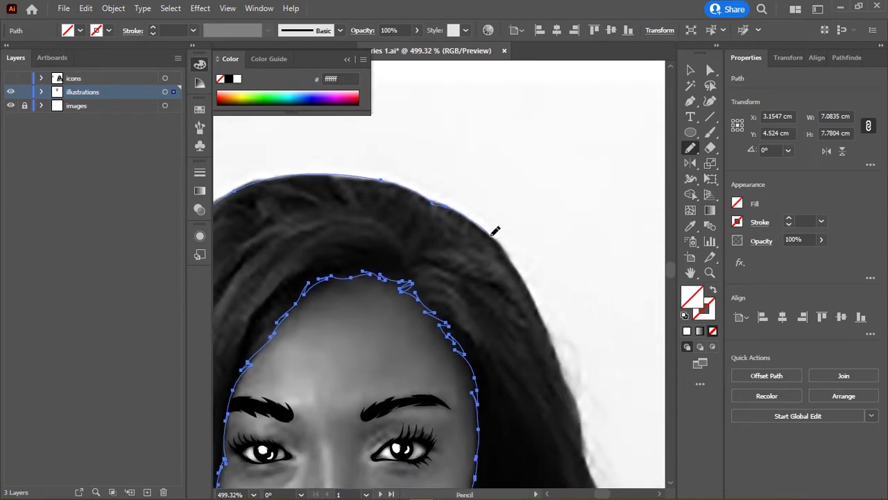
pyautogui.moveTo(496, 232)
pyautogui.mouseDown()
pyautogui.moveTo(504, 148)
pyautogui.moveTo(347, 295)
pyautogui.mouseUp()
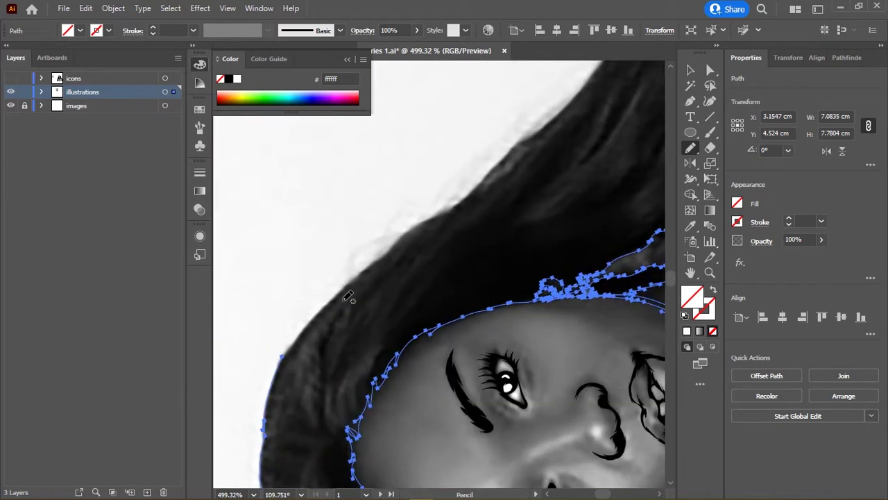
pyautogui.moveTo(301, 331); pyautogui.dragTo(320, 311)
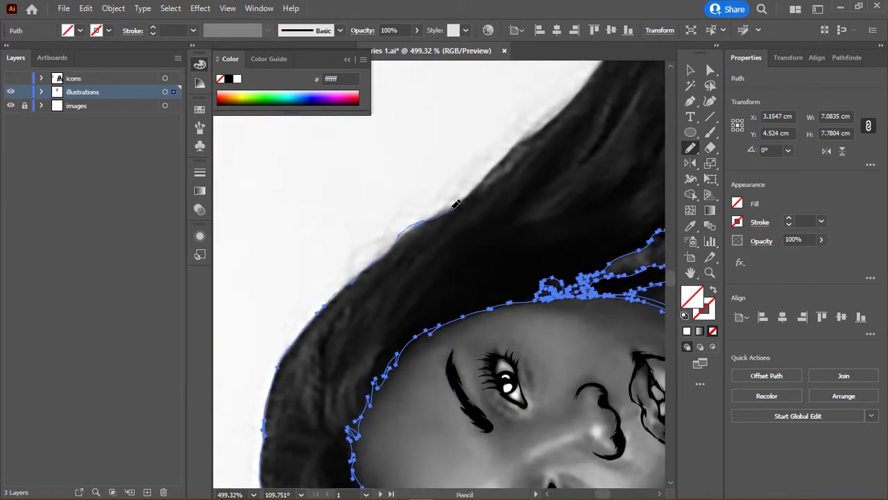
pyautogui.moveTo(509, 169); pyautogui.dragTo(377, 242)
pyautogui.moveTo(462, 188); pyautogui.dragTo(340, 325)
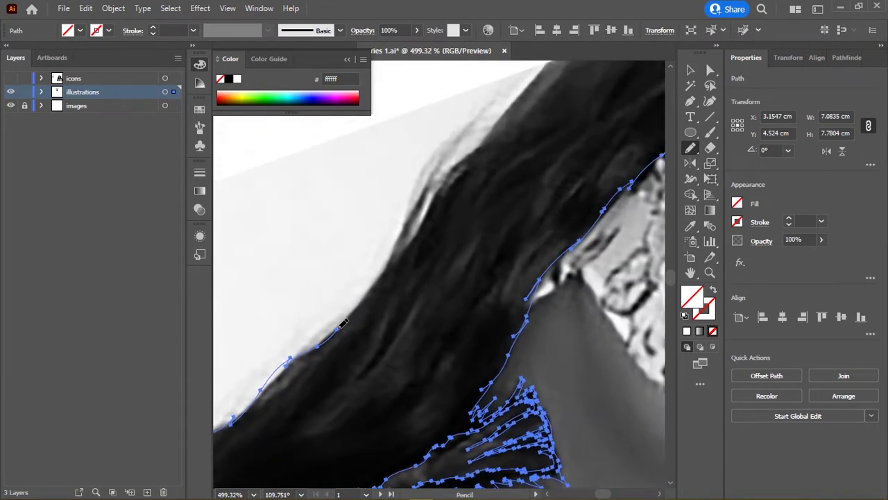
pyautogui.moveTo(396, 247)
pyautogui.mouseDown()
pyautogui.moveTo(416, 221)
pyautogui.moveTo(373, 258)
pyautogui.mouseUp()
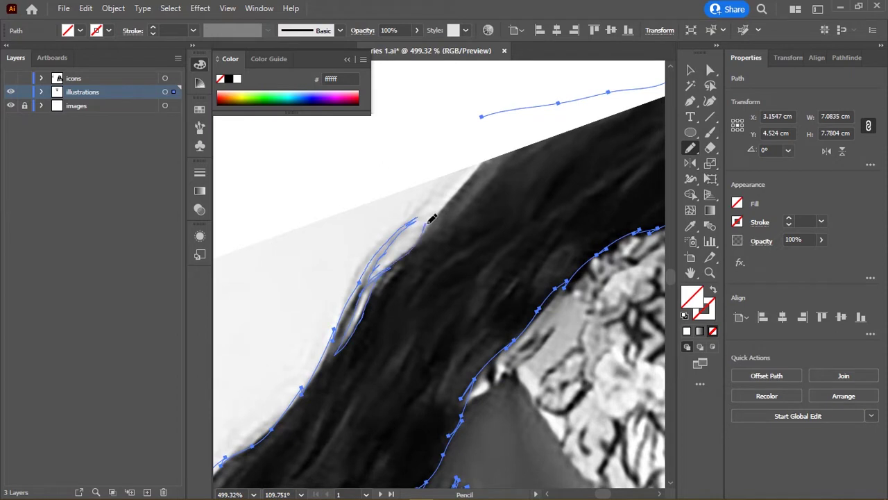
# Step: Join the last stroke to close the hair outline and fill it black
pyautogui.moveTo(426, 223); pyautogui.dragTo(458, 187)
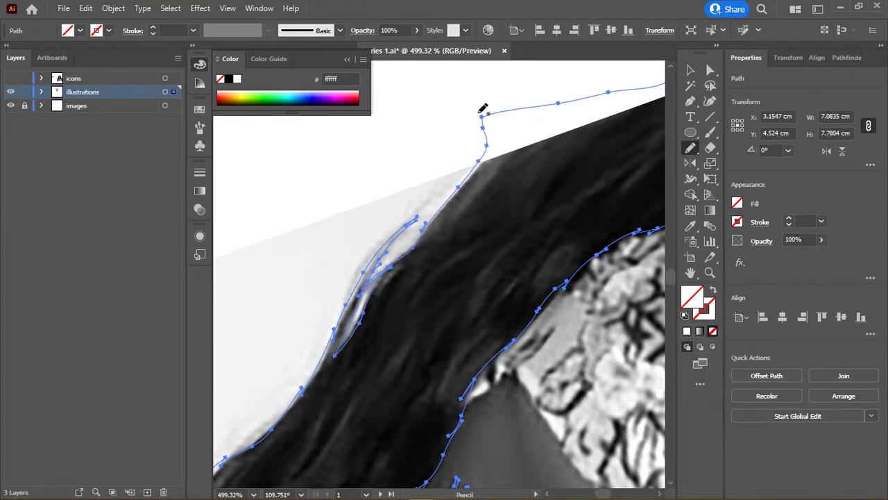
pyautogui.moveTo(477, 164); pyautogui.dragTo(483, 109)
pyautogui.click(229, 81)
pyautogui.scroll(-3, 437, 278)
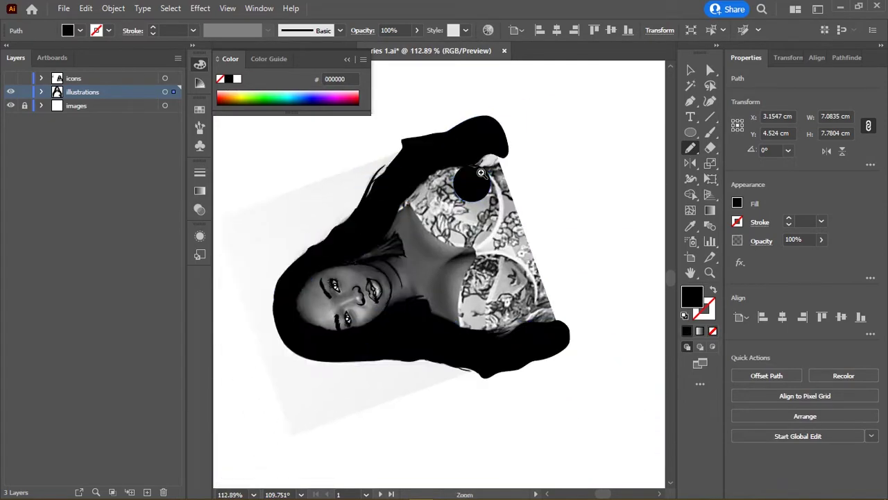
# Step: Fit the whole figure in view, reset the rotation upright and clear the selection
pyautogui.scroll(3, 437, 278)
pyautogui.scroll(6, 601, 138)
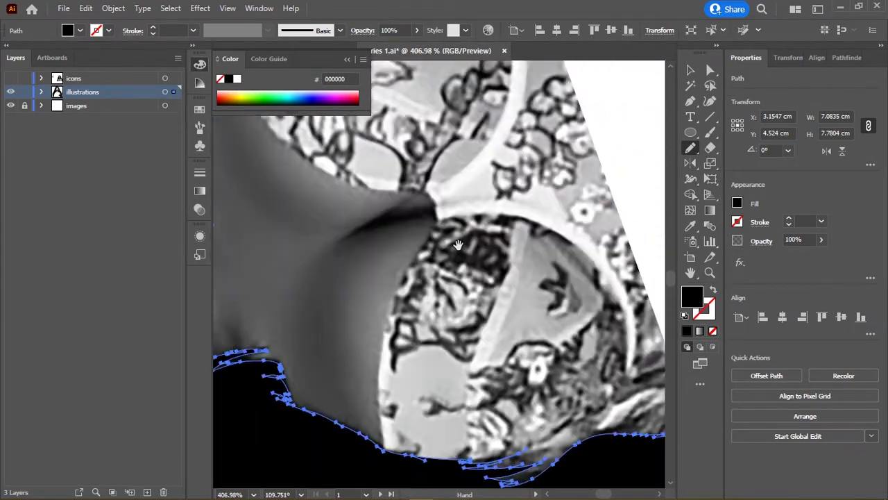
pyautogui.scroll(2, 446, 230)
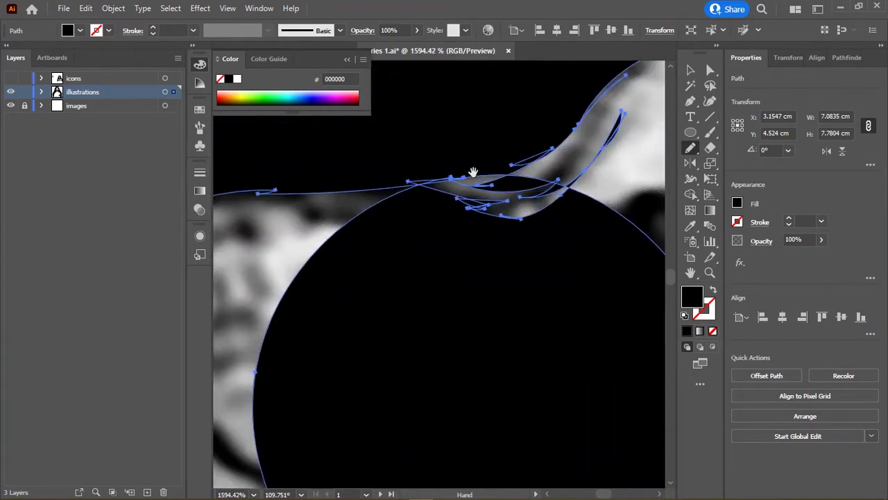
pyautogui.moveTo(473, 173); pyautogui.dragTo(435, 179)
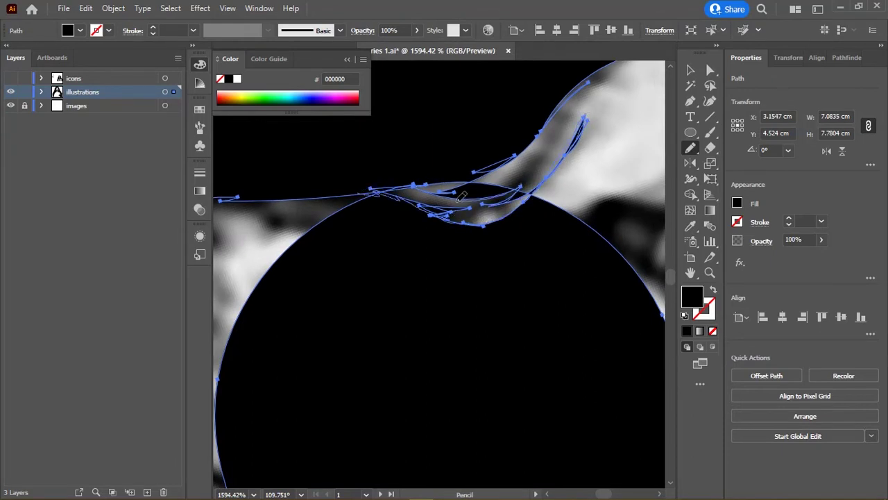
pyautogui.hotkey('ctrl', '0')
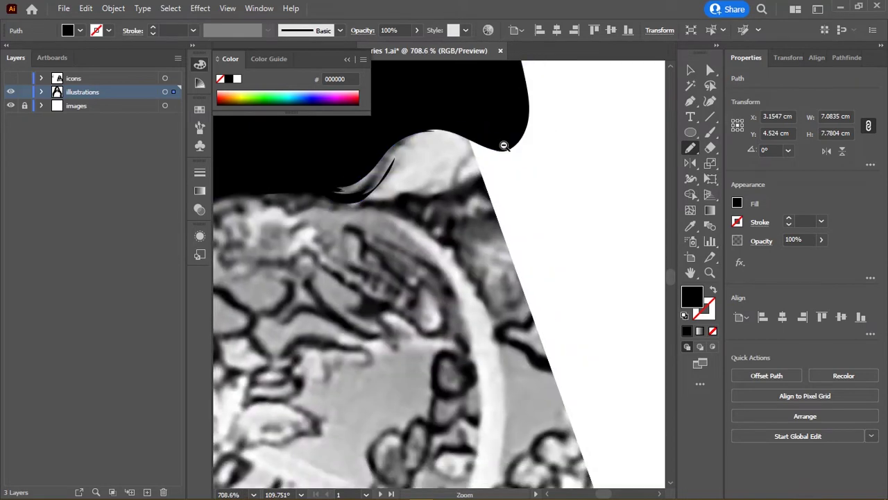
pyautogui.hotkey('shift', 'ctrl', '1')
pyautogui.moveTo(429, 176); pyautogui.dragTo(495, 215)
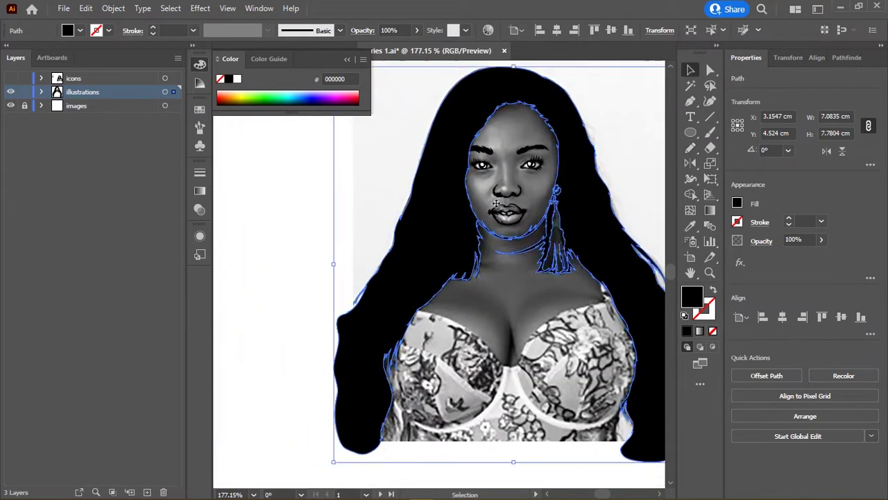
pyautogui.hotkey('ctrl', 'shift', 'a')
pyautogui.press('v')
# Step: Hide the photo to preview the line art alone, then show it again
pyautogui.click(11, 107)
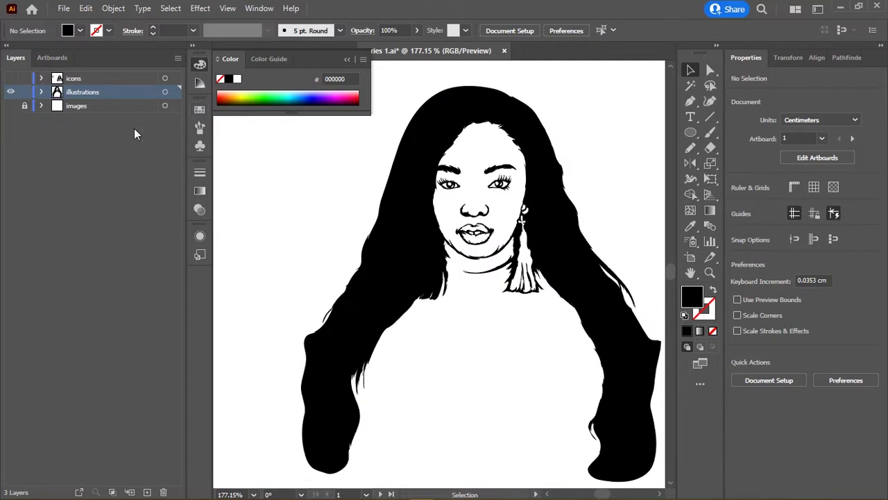
pyautogui.click(10, 106)
pyautogui.hotkey('ctrl', 'z')
# Step: Zoom in on the earring bead and tassel beside the chin
pyautogui.press('n')
pyautogui.scroll(2, 460, 278)
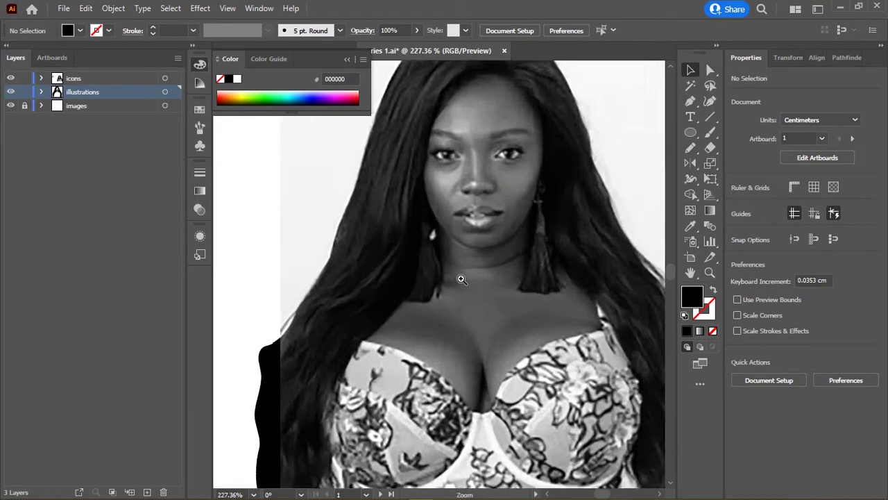
pyautogui.scroll(5, 377, 238)
pyautogui.moveTo(345, 197)
pyautogui.mouseDown()
pyautogui.moveTo(371, 195)
pyautogui.moveTo(405, 231)
pyautogui.moveTo(390, 403)
pyautogui.moveTo(378, 409)
pyautogui.moveTo(400, 225)
pyautogui.mouseUp()
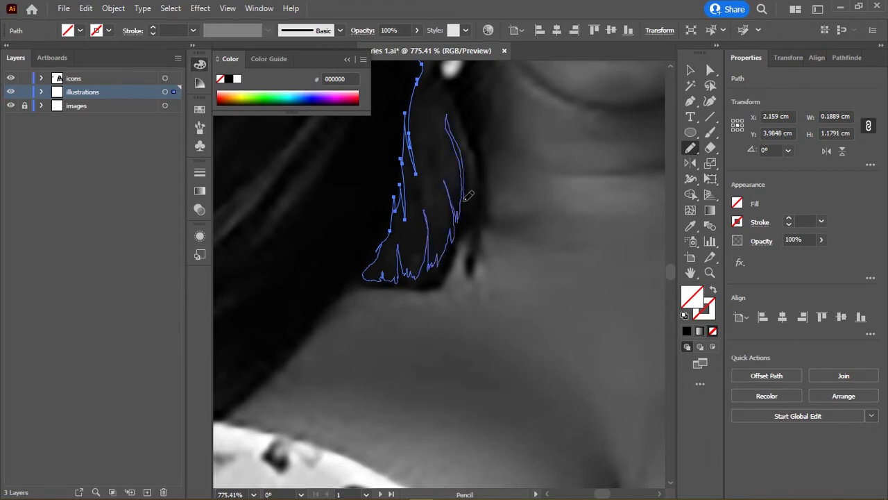
pyautogui.moveTo(476, 204); pyautogui.dragTo(431, 305)
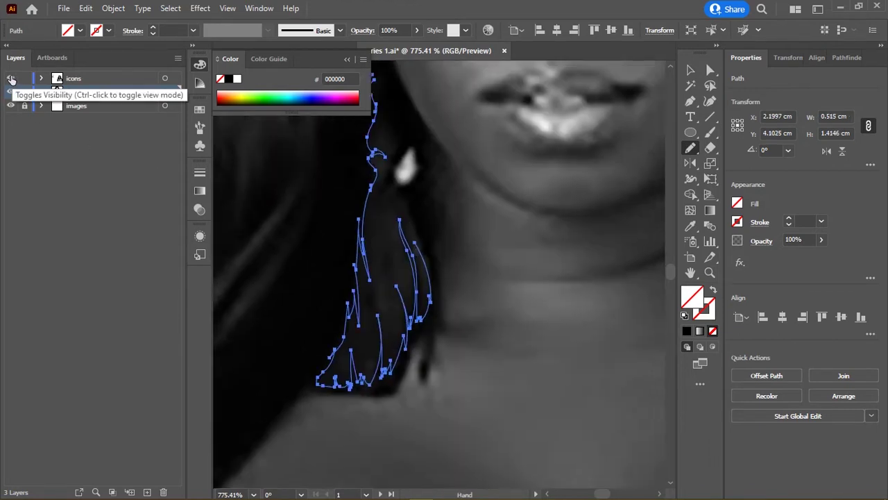
pyautogui.moveTo(433, 239); pyautogui.dragTo(410, 278)
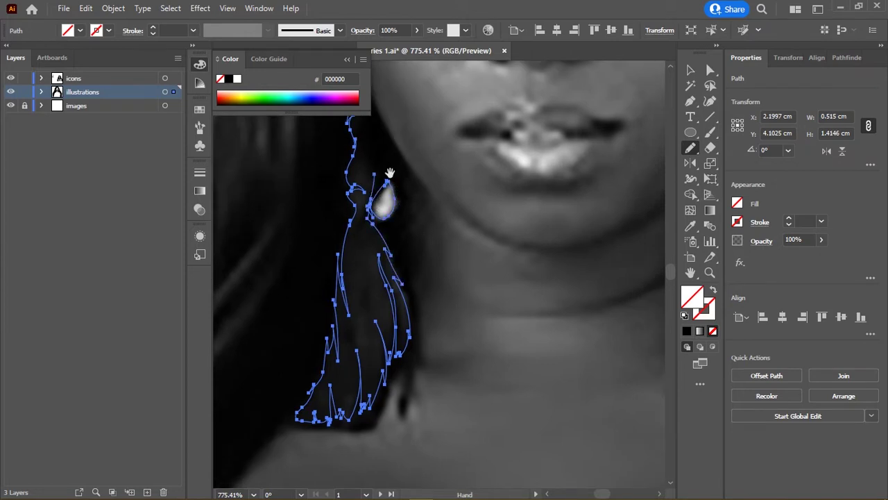
pyautogui.moveTo(380, 193); pyautogui.dragTo(444, 280)
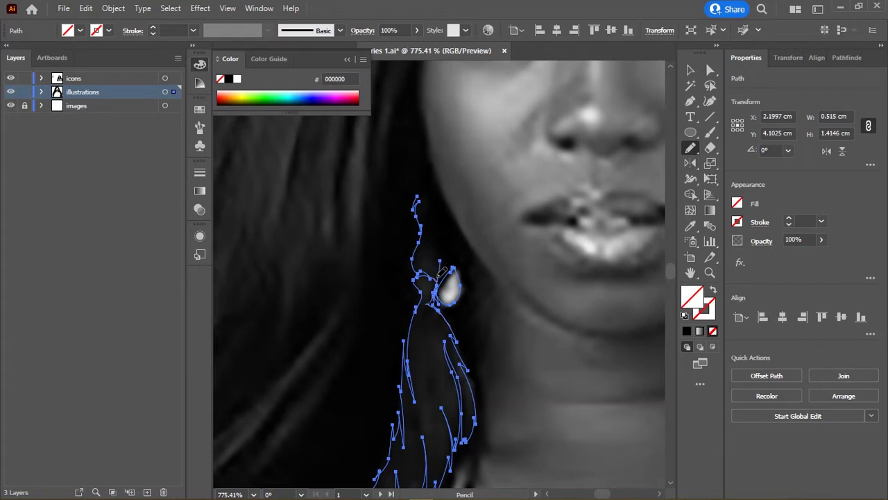
pyautogui.moveTo(434, 224)
pyautogui.mouseDown()
pyautogui.moveTo(431, 268)
pyautogui.moveTo(462, 144)
pyautogui.mouseUp()
# Step: Fill the earring bead white and hide the icons layer
pyautogui.click(237, 79)
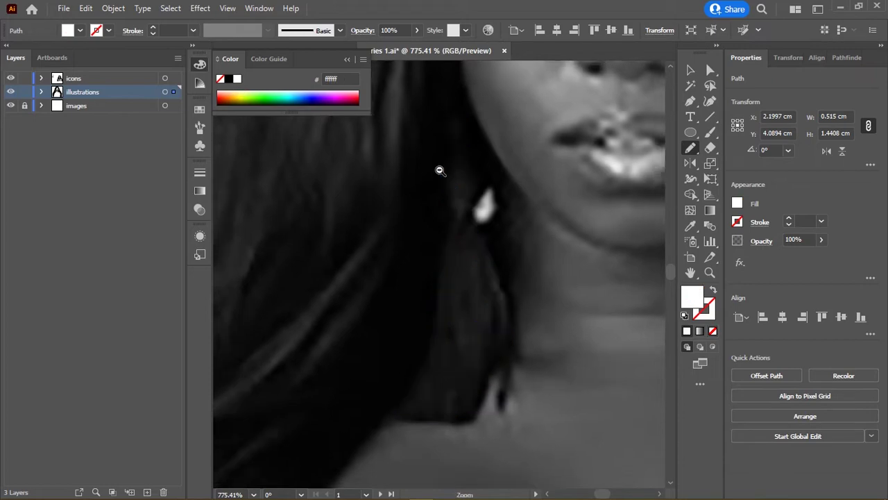
pyautogui.scroll(-3, 440, 170)
pyautogui.click(10, 79)
# Step: Hide the reference photo layer, deselect, and zoom in on the left earring tassel
pyautogui.scroll(-3, 427, 198)
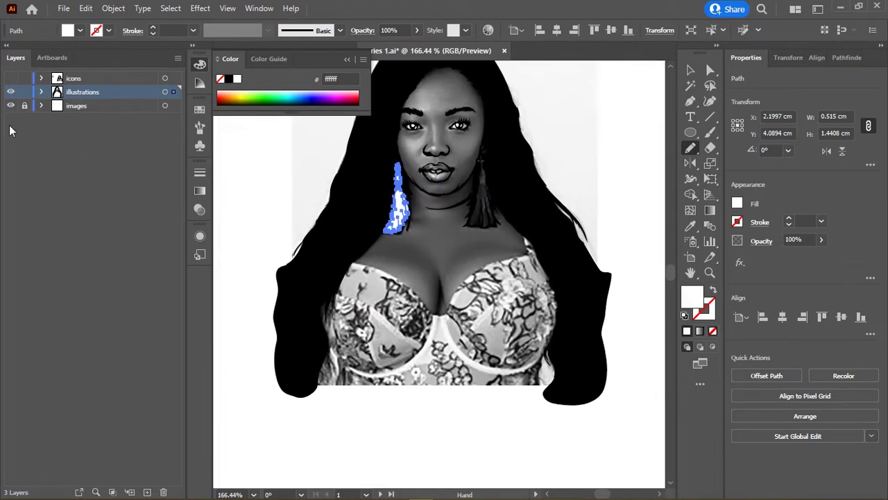
pyautogui.click(10, 106)
pyautogui.press('v')
pyautogui.click(436, 268)
pyautogui.scroll(3, 436, 268)
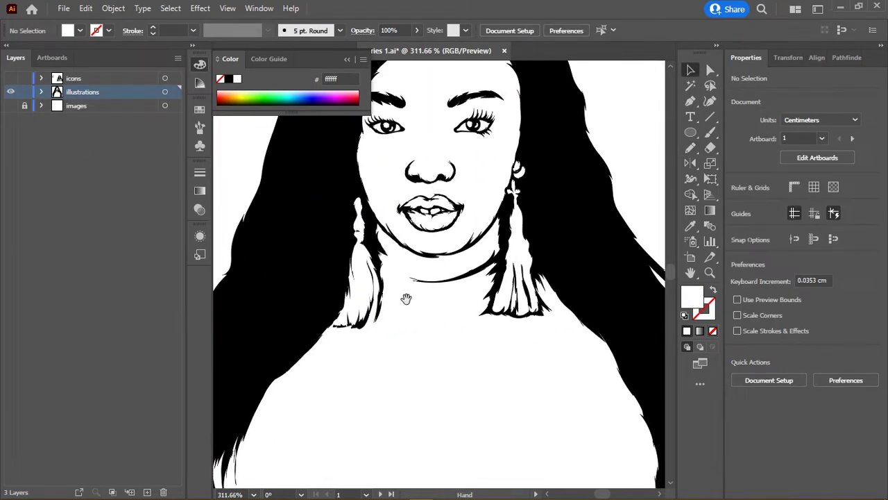
pyautogui.scroll(4, 404, 297)
pyautogui.moveTo(388, 287)
pyautogui.mouseDown()
pyautogui.moveTo(460, 290)
pyautogui.moveTo(387, 279)
pyautogui.mouseUp()
pyautogui.scroll(3, 416, 292)
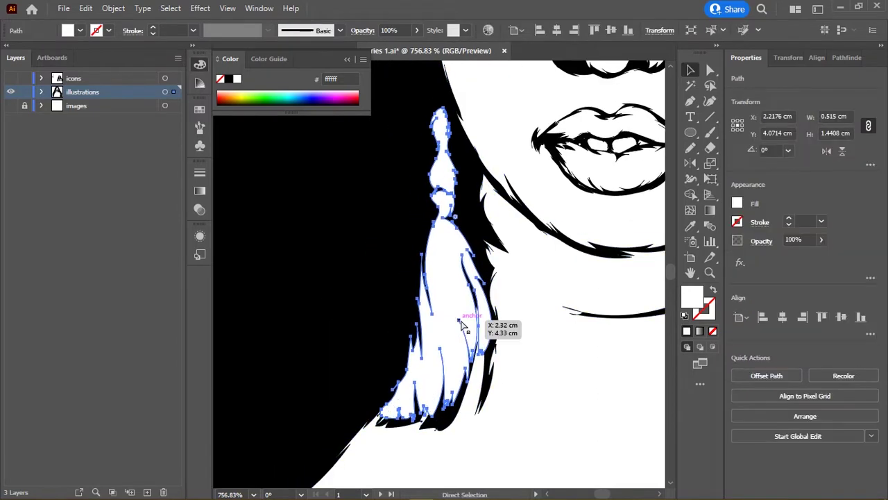
pyautogui.scroll(2, 461, 396)
pyautogui.scroll(-2, 517, 298)
# Step: Select the black hair strand beside the tassel and redraw its jagged edges with the Pencil
pyautogui.click(519, 179)
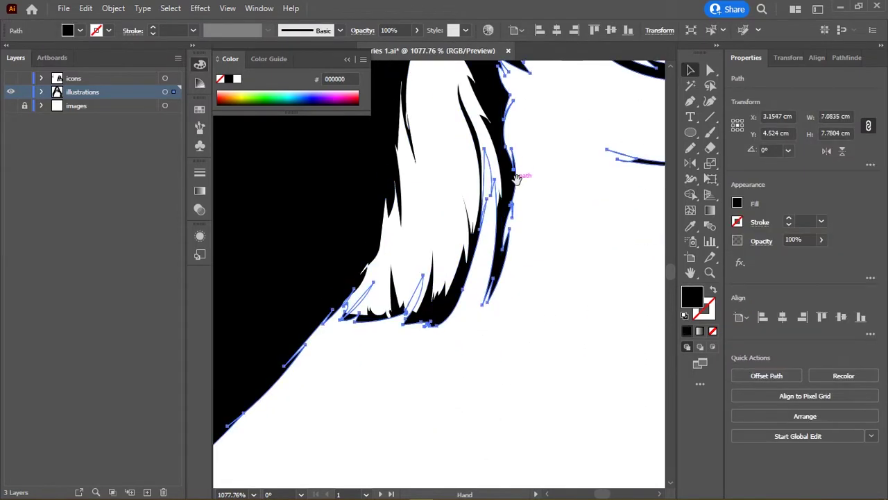
pyautogui.press('n')
pyautogui.scroll(3, 492, 189)
pyautogui.moveTo(501, 232); pyautogui.dragTo(530, 251)
pyautogui.moveTo(525, 290); pyautogui.dragTo(521, 237)
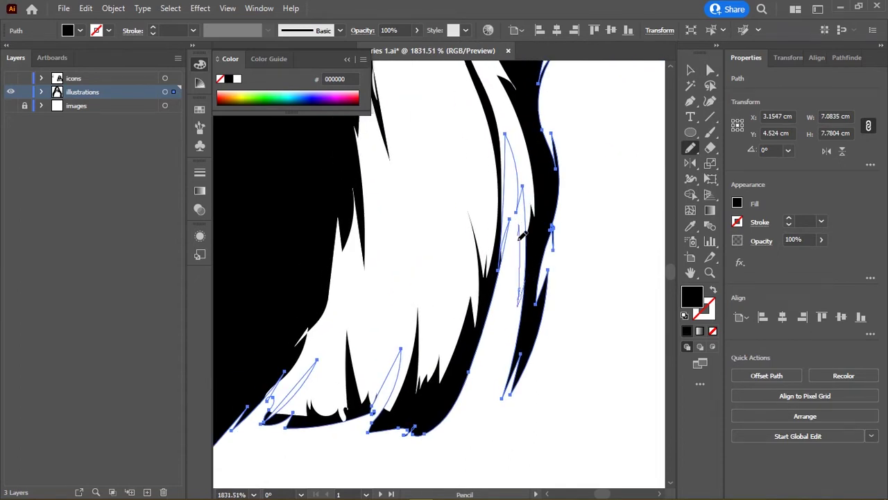
pyautogui.moveTo(497, 298); pyautogui.dragTo(492, 326)
pyautogui.scroll(2, 530, 272)
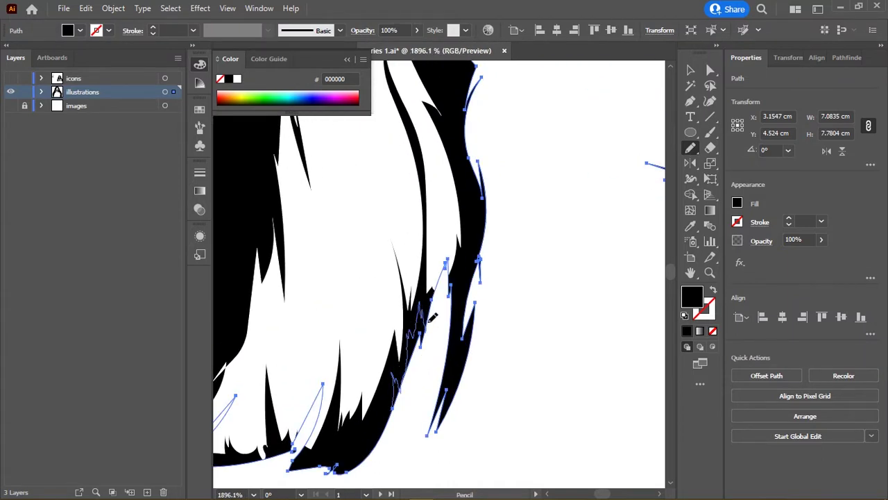
pyautogui.moveTo(457, 312); pyautogui.dragTo(458, 314)
pyautogui.scroll(1, 416, 319)
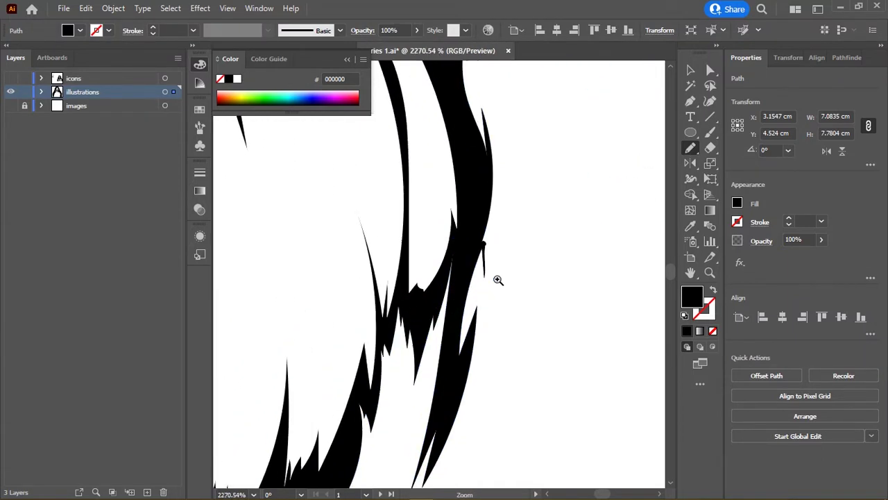
pyautogui.scroll(1, 397, 325)
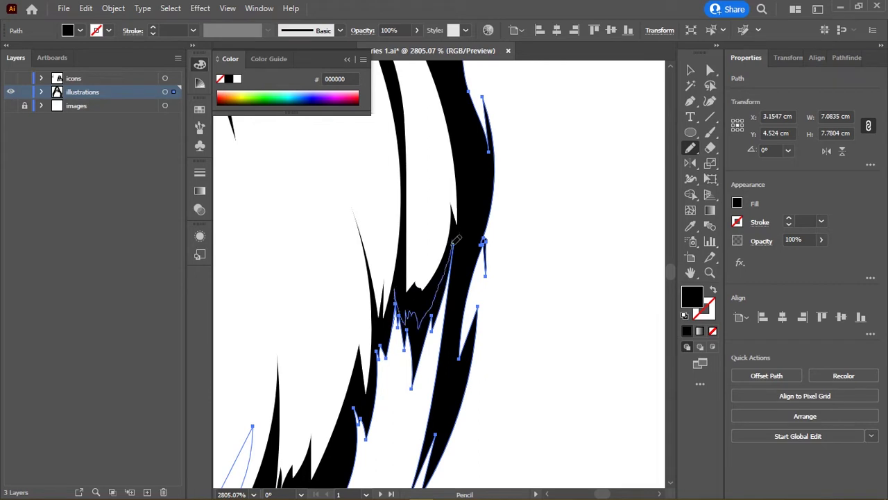
pyautogui.moveTo(455, 240); pyautogui.dragTo(524, 278)
pyautogui.scroll(-3, 519, 234)
pyautogui.scroll(-3, 490, 271)
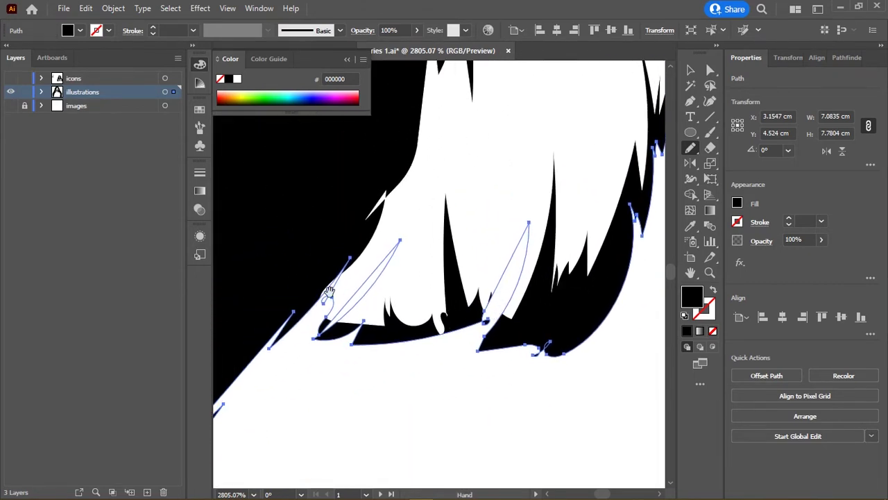
pyautogui.moveTo(329, 292); pyautogui.dragTo(361, 268)
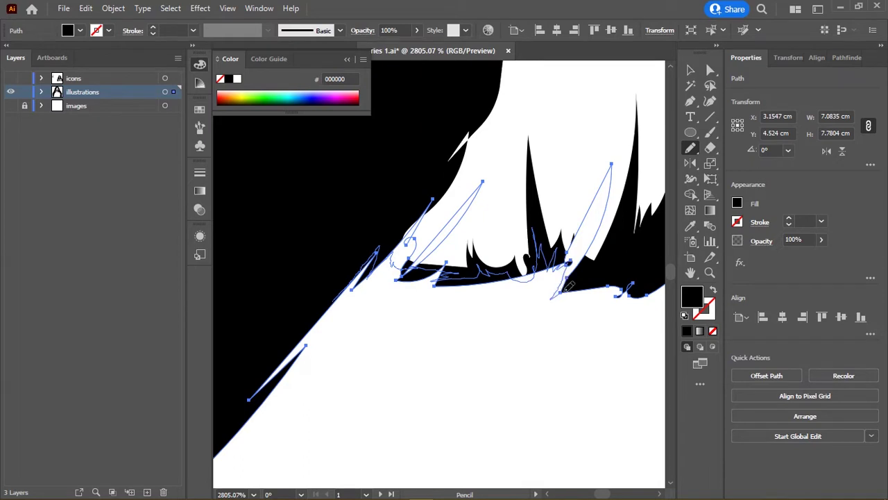
pyautogui.scroll(-1, 569, 285)
pyautogui.scroll(3, 486, 278)
# Step: Select the white earring tassel, Pencil-redraw its strand tips and bottom outline, then deselect
pyautogui.keyDown('ctrl'); pyautogui.click(438, 297); pyautogui.keyUp('ctrl')
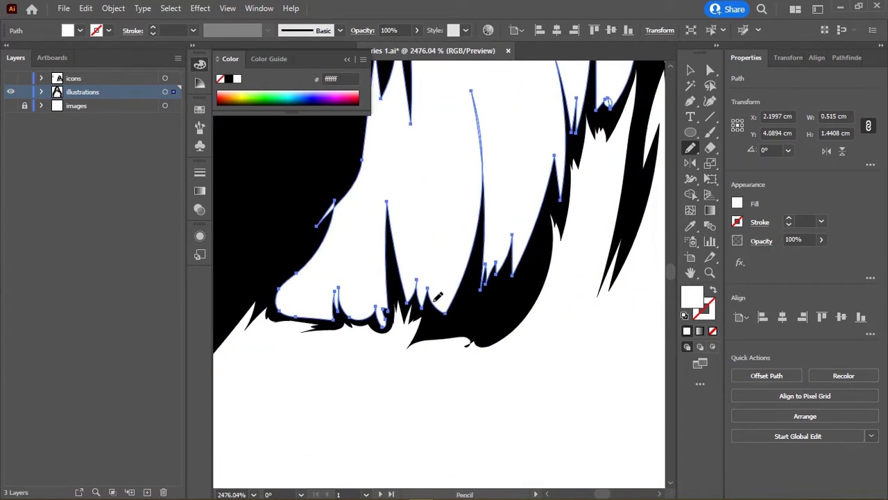
pyautogui.moveTo(469, 306); pyautogui.dragTo(490, 182)
pyautogui.moveTo(486, 319)
pyautogui.mouseDown()
pyautogui.moveTo(500, 240)
pyautogui.moveTo(576, 168)
pyautogui.mouseUp()
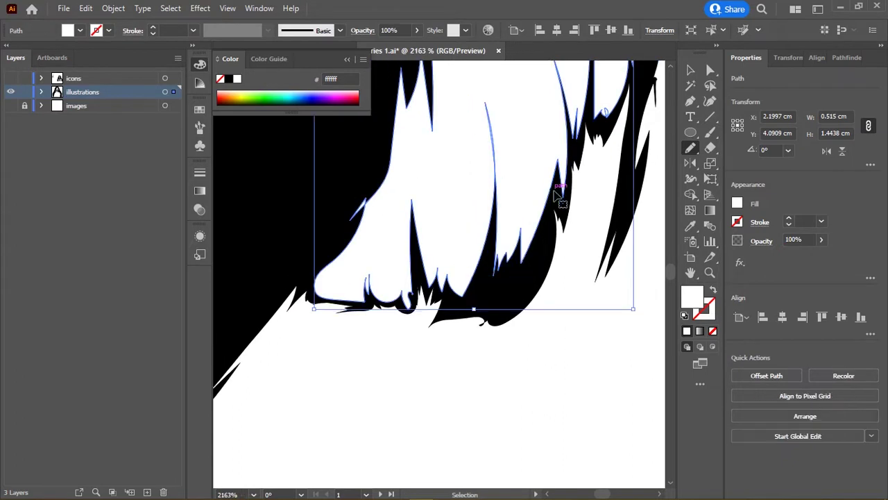
pyautogui.scroll(2, 394, 182)
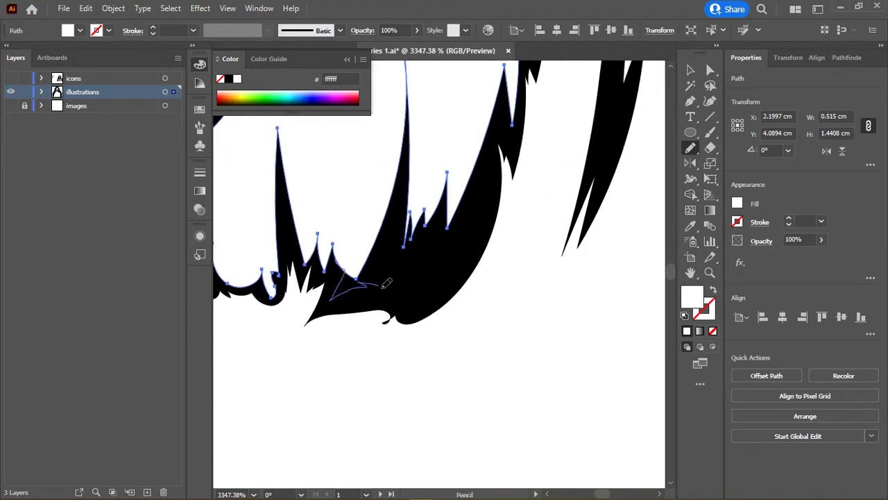
pyautogui.moveTo(382, 286); pyautogui.dragTo(394, 227)
pyautogui.moveTo(440, 266); pyautogui.dragTo(480, 210)
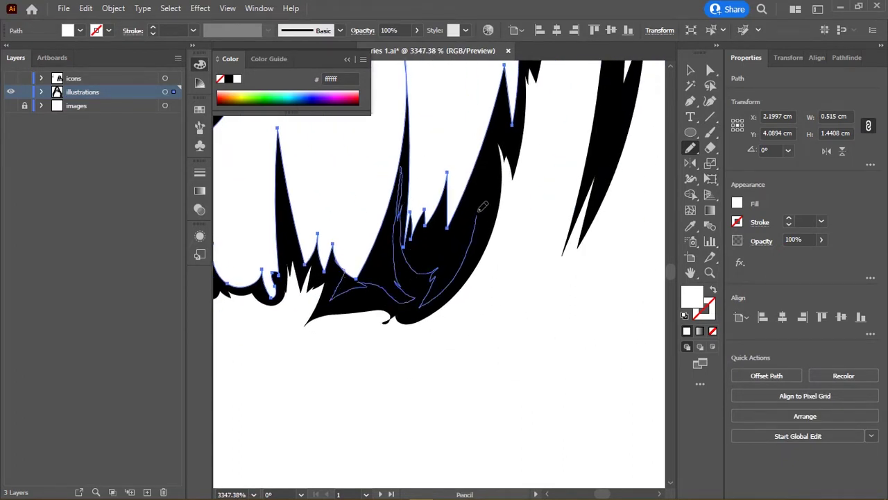
pyautogui.moveTo(519, 116); pyautogui.dragTo(522, 111)
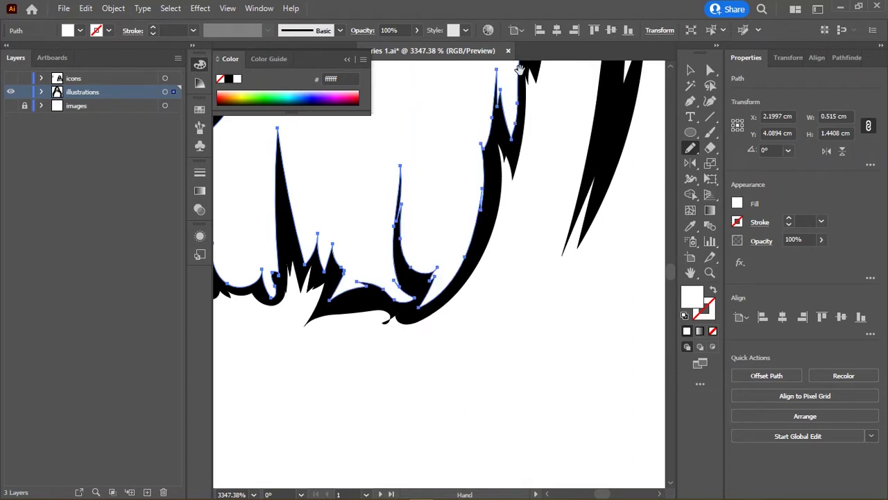
pyautogui.scroll(-4, 415, 257)
pyautogui.scroll(-4, 415, 257)
pyautogui.scroll(-4, 415, 256)
pyautogui.scroll(-2, 415, 257)
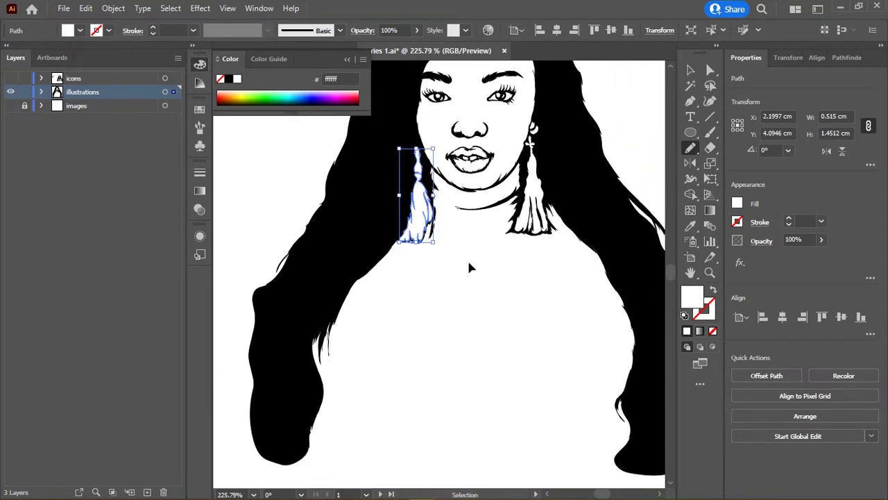
pyautogui.scroll(-1, 469, 264)
pyautogui.hotkey('ctrl', 'shift', 'a')
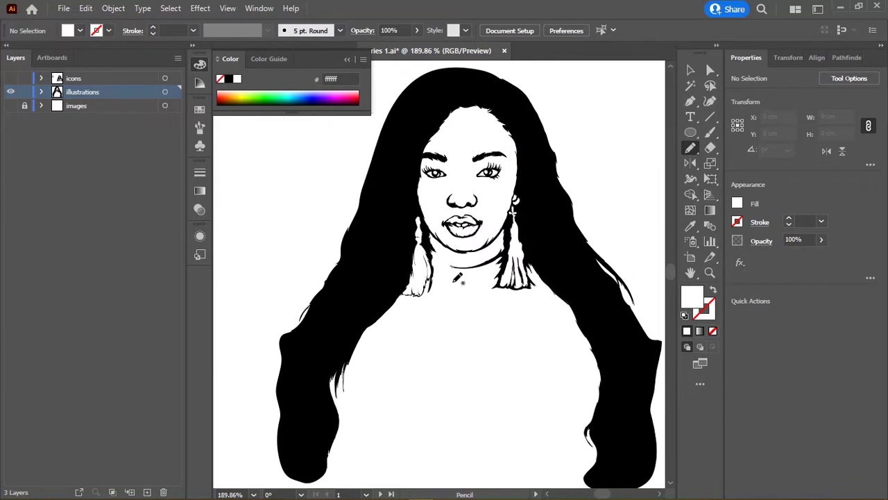
# Step: Toggle the reference photo to compare, leaving it visible, and zoom in on the chest
pyautogui.click(11, 105)
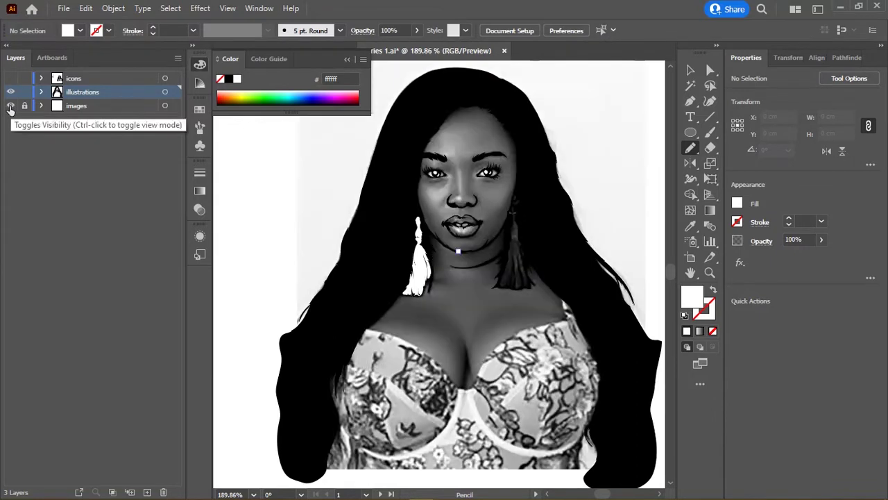
pyautogui.click(10, 106)
pyautogui.click(10, 106)
pyautogui.scroll(2, 526, 303)
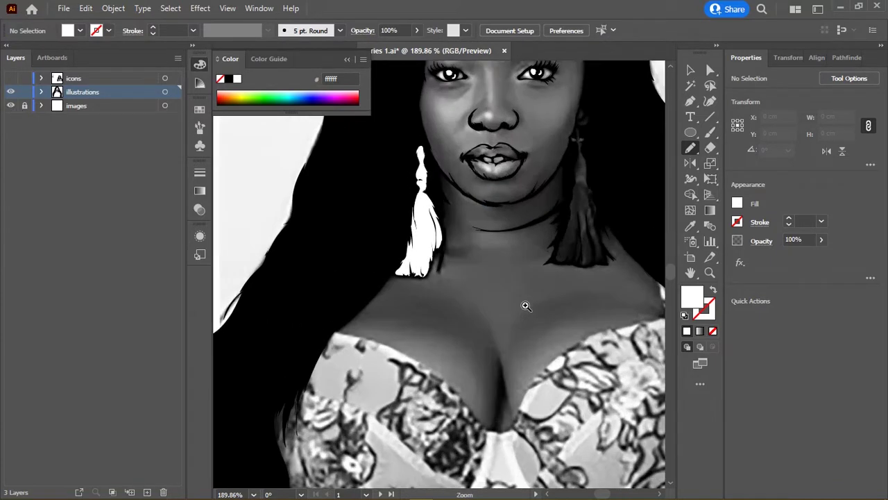
pyautogui.scroll(2, 476, 258)
pyautogui.scroll(2, 456, 149)
# Step: Trace a closed cleavage shadow shape with the Pencil and fill it black
pyautogui.moveTo(444, 152)
pyautogui.mouseDown()
pyautogui.moveTo(464, 193)
pyautogui.moveTo(460, 256)
pyautogui.mouseUp()
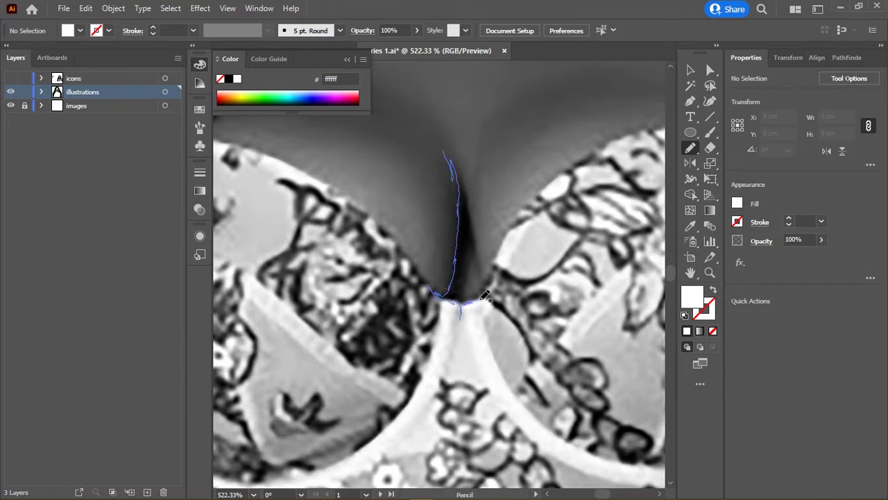
pyautogui.moveTo(484, 265)
pyautogui.mouseDown()
pyautogui.moveTo(470, 193)
pyautogui.moveTo(476, 178)
pyautogui.mouseUp()
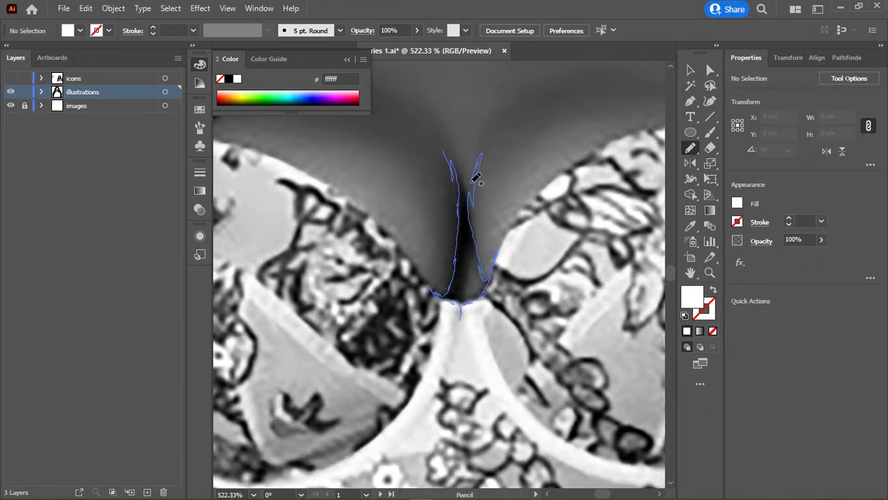
pyautogui.moveTo(440, 133); pyautogui.dragTo(450, 145)
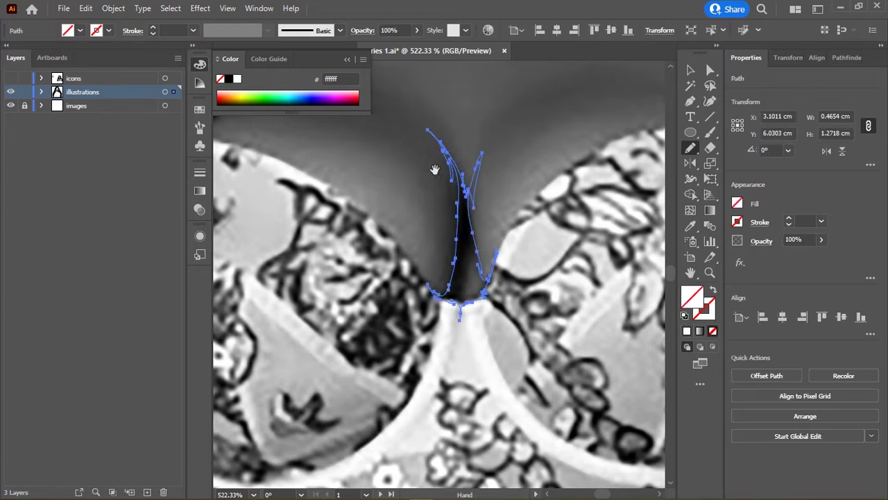
pyautogui.scroll(2, 435, 169)
pyautogui.scroll(1, 496, 243)
pyautogui.scroll(2, 460, 243)
pyautogui.scroll(-1, 461, 243)
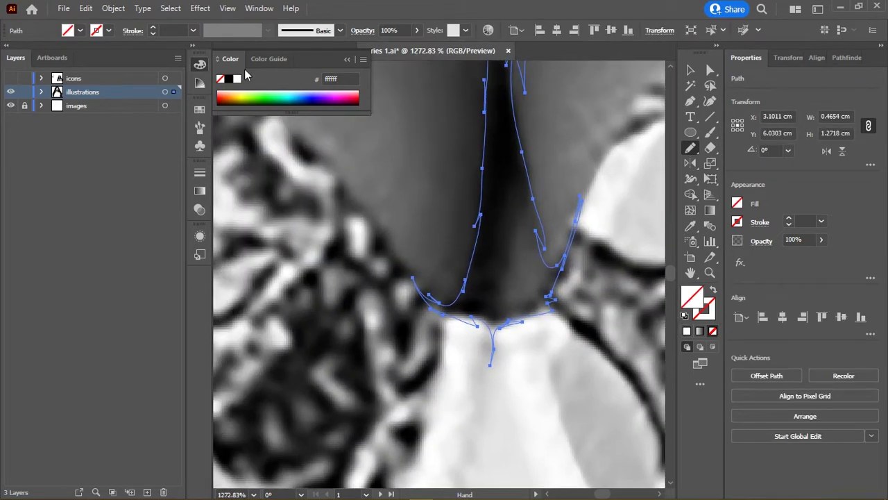
pyautogui.click(230, 79)
pyautogui.hscroll(3, 421, 230)
pyautogui.hotkey('ctrl', 'z')
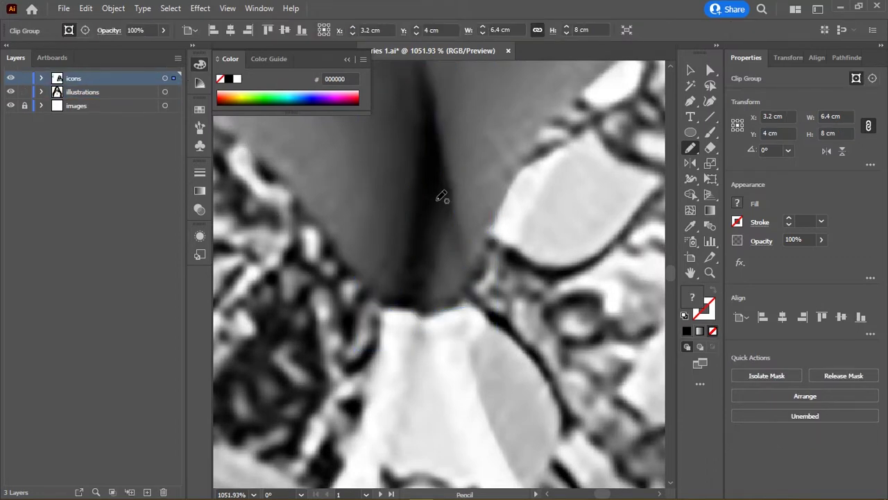
# Step: Draw a white-filled highlight inside the cleavage shadow, compare it, then cut it
pyautogui.moveTo(437, 182); pyautogui.dragTo(421, 303)
pyautogui.moveTo(398, 338); pyautogui.dragTo(456, 328)
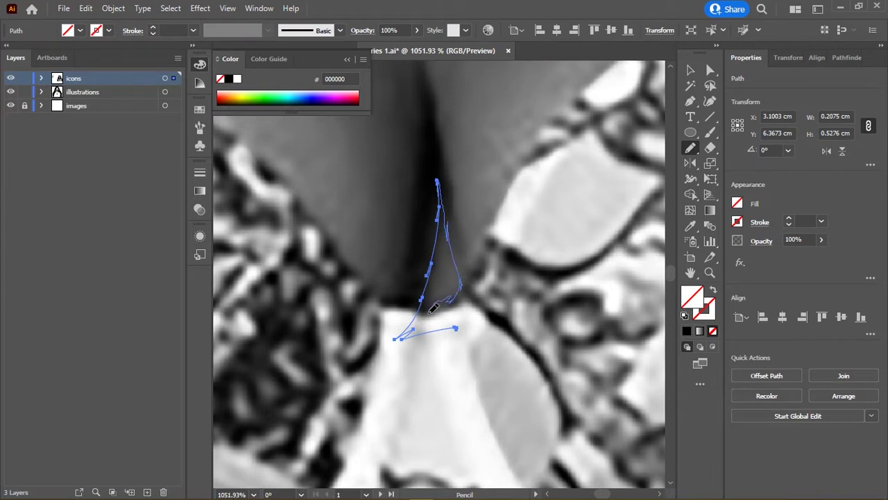
pyautogui.moveTo(424, 297); pyautogui.dragTo(430, 263)
pyautogui.click(237, 78)
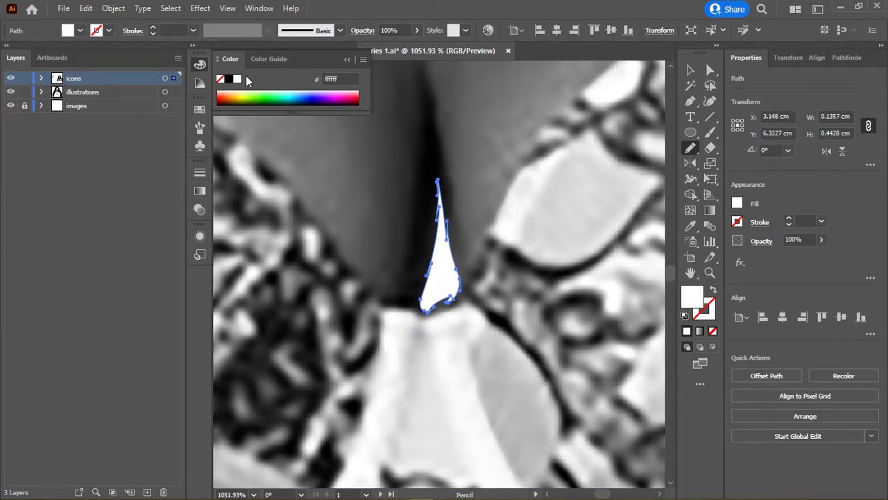
pyautogui.click(11, 78)
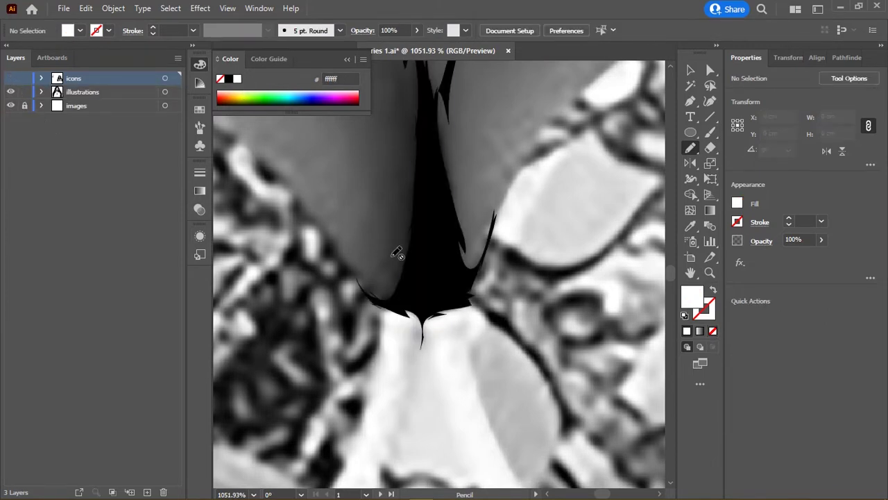
pyautogui.click(11, 78)
pyautogui.moveTo(438, 181); pyautogui.dragTo(446, 284)
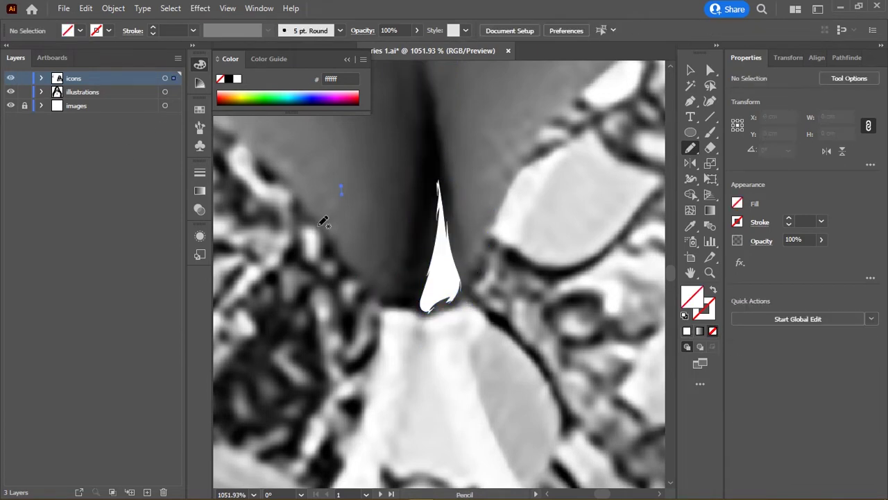
pyautogui.press('Delete')
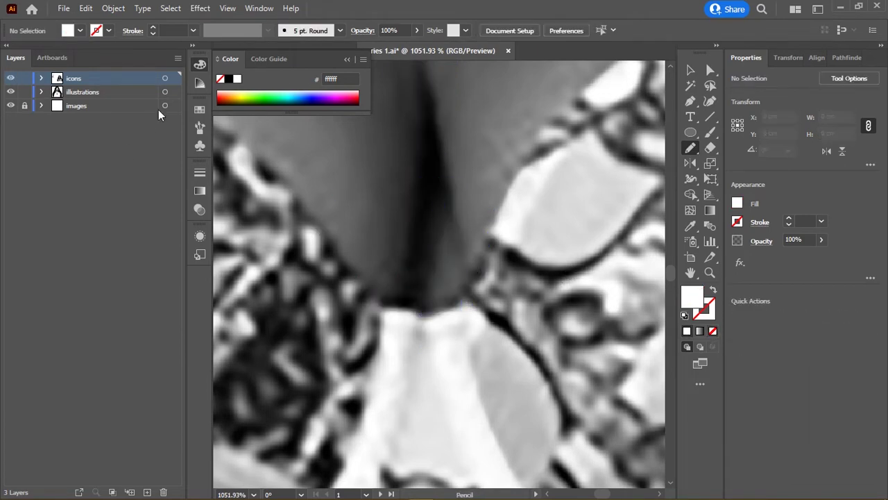
# Step: Paste the white highlight in place on the illustrations layer with the icons layer hidden
pyautogui.click(70, 92)
pyautogui.click(11, 78)
pyautogui.hotkey('ctrl', 'f')
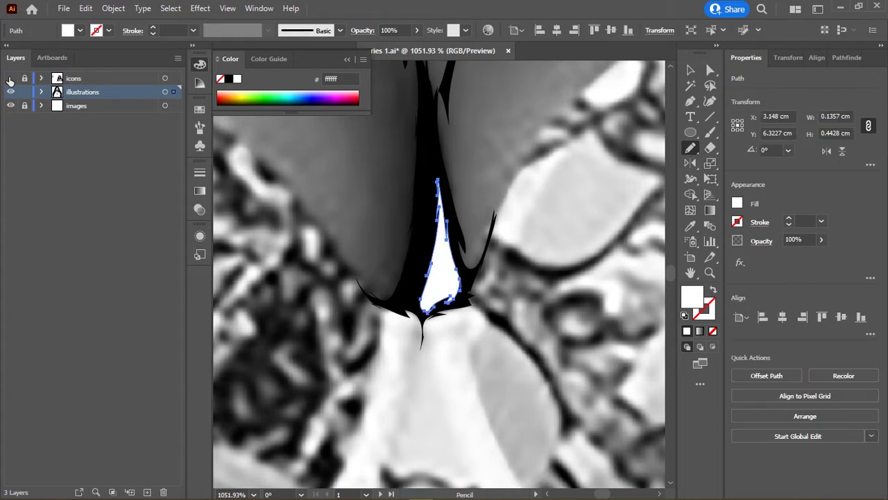
pyautogui.scroll(-3, 444, 229)
pyautogui.scroll(3, 531, 153)
pyautogui.scroll(3, 410, 248)
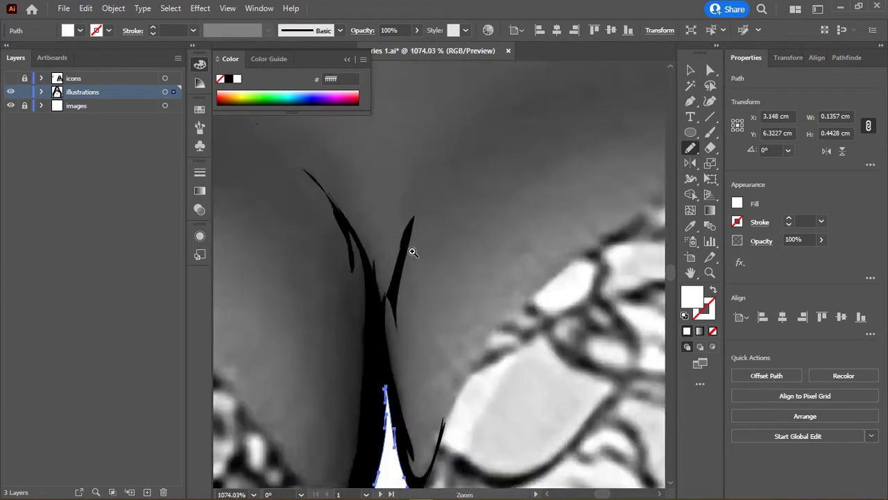
# Step: Select the black cleavage shadow path and redraw its right edge
pyautogui.keyDown('ctrl'); pyautogui.click(390, 343); pyautogui.keyUp('ctrl')
pyautogui.keyDown('alt'); pyautogui.scroll(2, 427, 324); pyautogui.keyUp('alt')
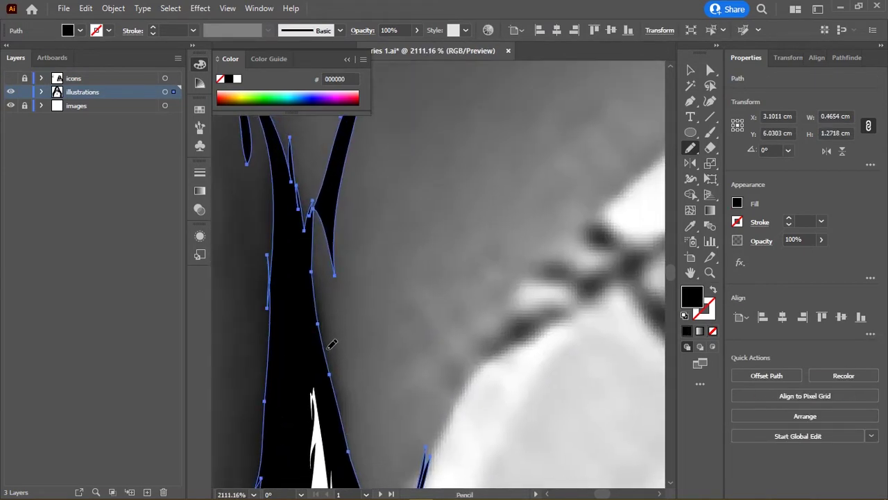
pyautogui.moveTo(312, 287); pyautogui.dragTo(316, 223)
pyautogui.keyDown('alt'); pyautogui.scroll(2, 356, 174); pyautogui.keyUp('alt')
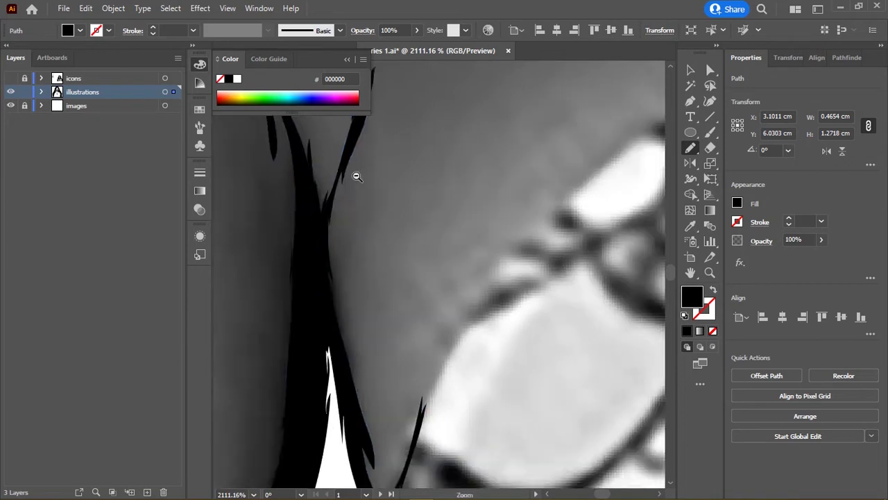
pyautogui.keyDown('alt'); pyautogui.scroll(-3, 318, 337); pyautogui.keyUp('alt')
pyautogui.keyDown('alt'); pyautogui.scroll(2, 341, 310); pyautogui.keyUp('alt')
pyautogui.keyDown('alt'); pyautogui.scroll(1, 392, 312); pyautogui.keyUp('alt')
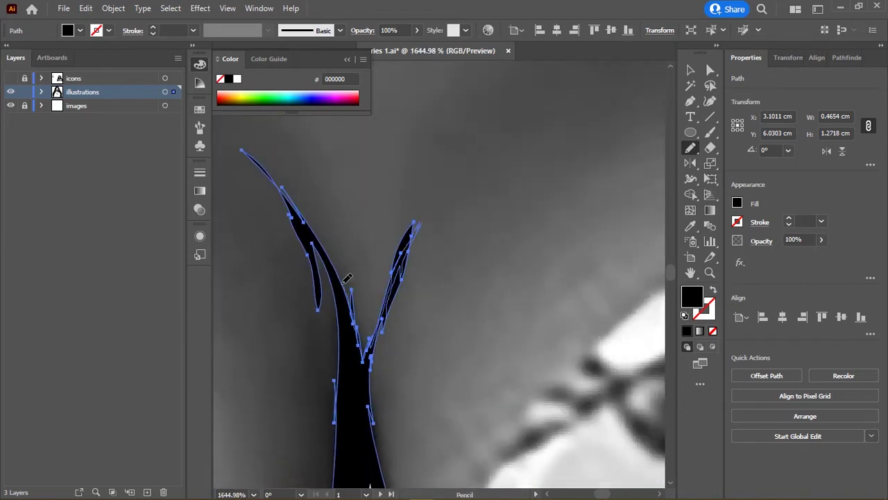
pyautogui.keyDown('alt'); pyautogui.scroll(-3, 347, 278); pyautogui.keyUp('alt')
pyautogui.keyDown('alt'); pyautogui.scroll(-3, 361, 274); pyautogui.keyUp('alt')
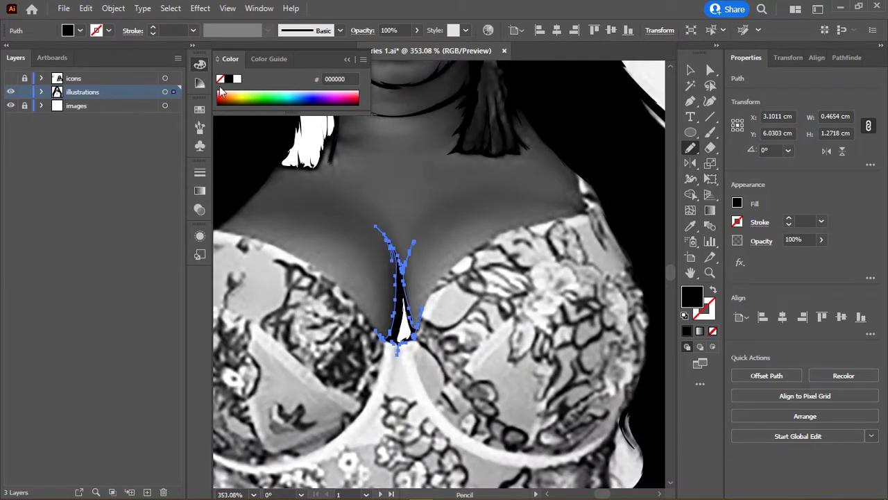
# Step: Check the artwork without the photo, deselect, restore the photo, and move to the face
pyautogui.click(11, 106)
pyautogui.press('v')
pyautogui.click(472, 259)
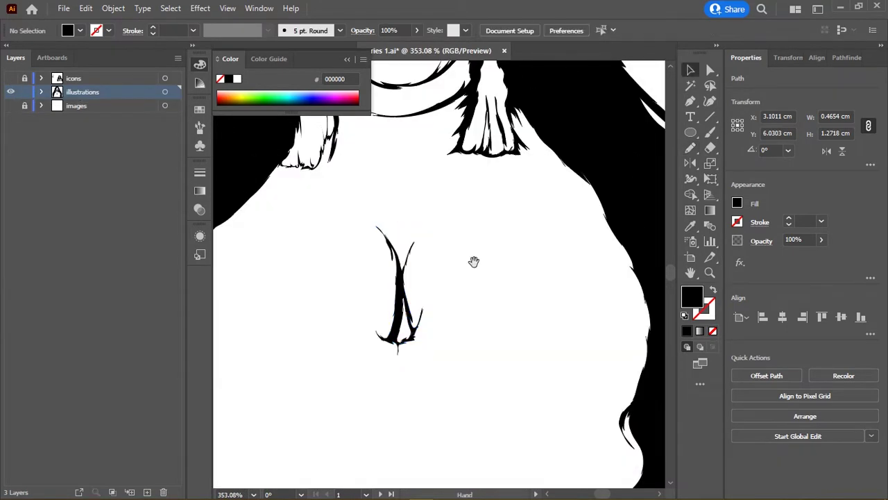
pyautogui.keyDown('alt'); pyautogui.scroll(-2, 447, 234); pyautogui.keyUp('alt')
pyautogui.keyDown('alt'); pyautogui.scroll(-1, 450, 233); pyautogui.keyUp('alt')
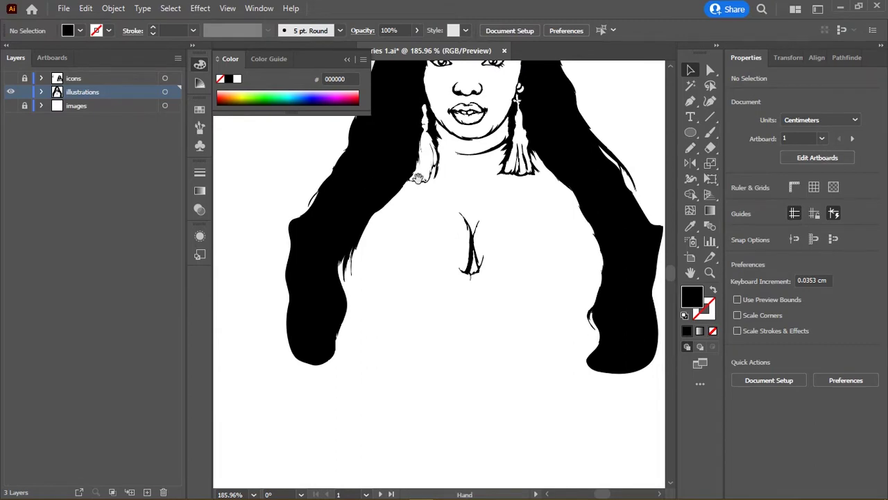
pyautogui.keyDown('alt'); pyautogui.scroll(-2, 417, 179); pyautogui.keyUp('alt')
pyautogui.click(11, 105)
pyautogui.keyDown('alt'); pyautogui.scroll(3, 414, 218); pyautogui.keyUp('alt')
pyautogui.keyDown('alt'); pyautogui.scroll(1, 413, 218); pyautogui.keyUp('alt')
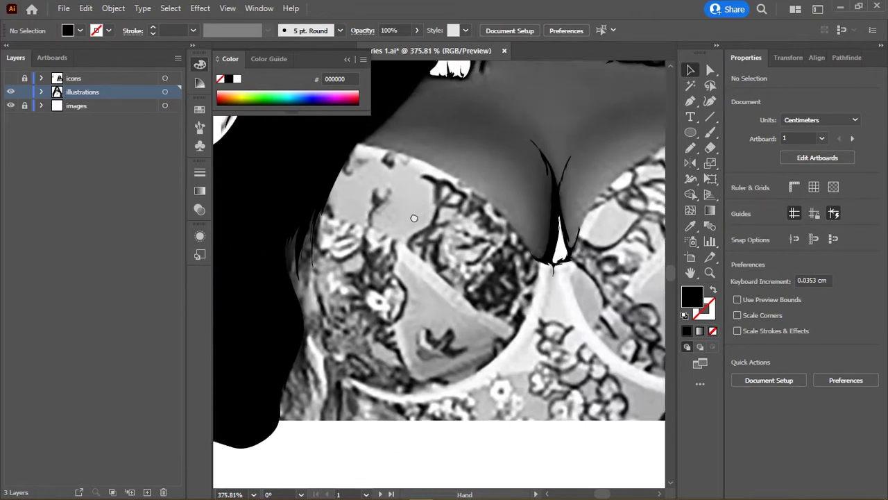
pyautogui.scroll(3, 414, 218)
pyautogui.scroll(-3, 377, 234)
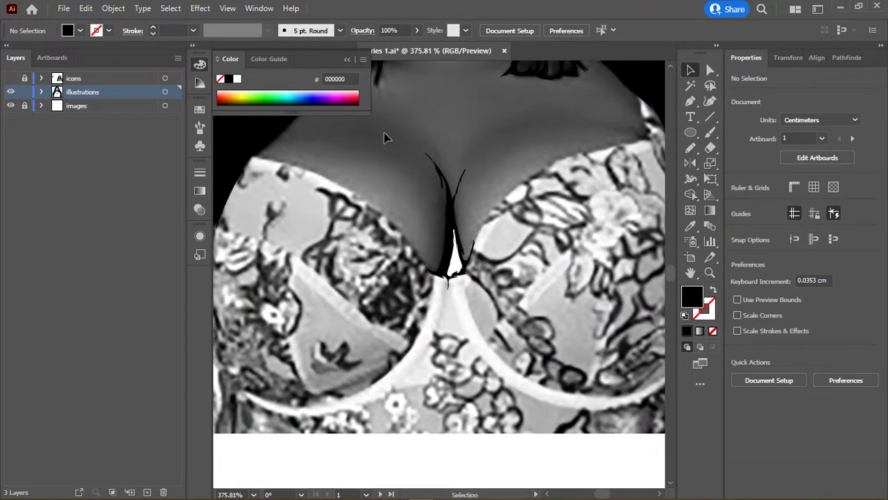
pyautogui.scroll(3, 387, 137)
pyautogui.moveTo(212, 162); pyautogui.dragTo(226, 198)
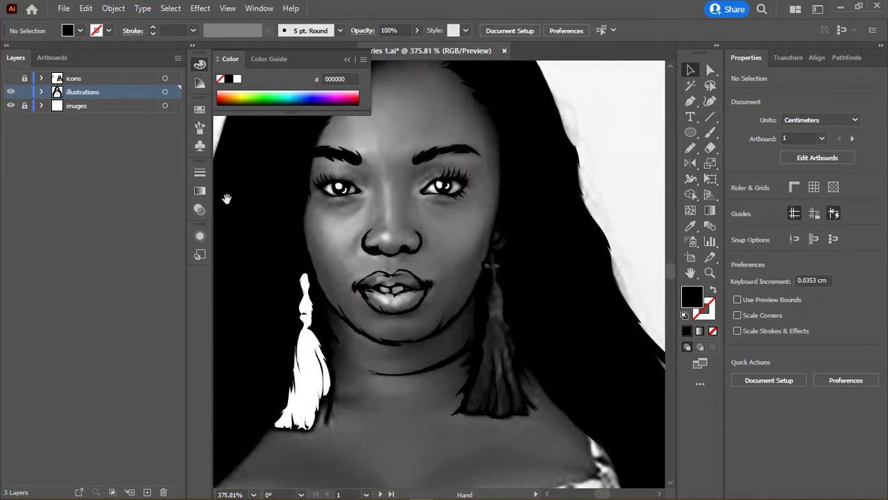
# Step: Hide the illustration to see the photo and Pencil-draw hair strands along the hairline
pyautogui.click(9, 110)
pyautogui.click(9, 110)
pyautogui.keyDown('ctrl'); pyautogui.click(10, 92); pyautogui.keyUp('ctrl')
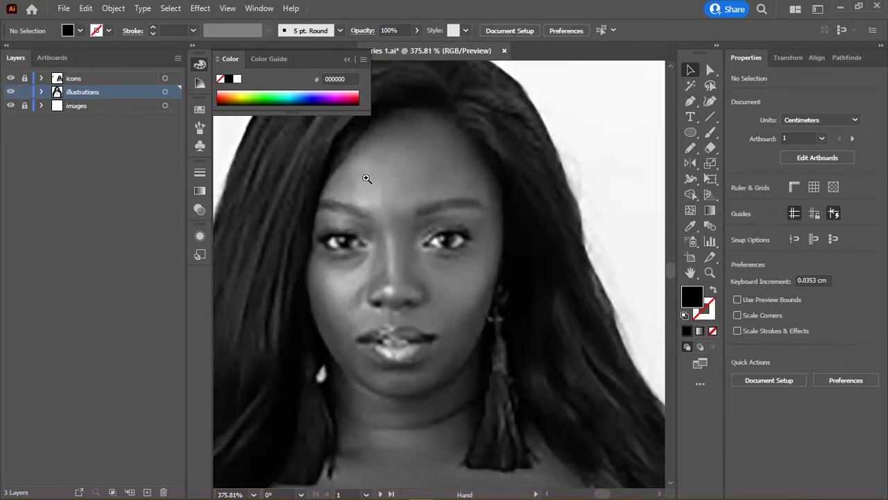
pyautogui.scroll(-2, 366, 178)
pyautogui.scroll(4, 370, 146)
pyautogui.hotkey('shift', 'b')
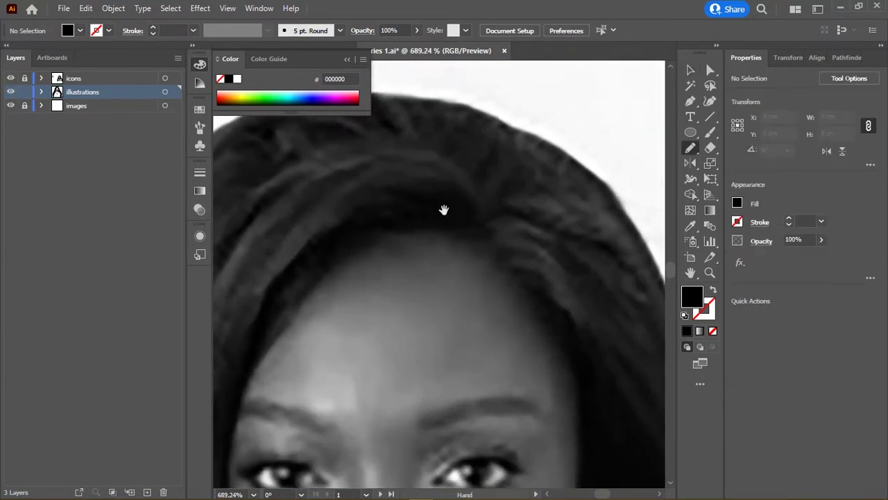
pyautogui.moveTo(444, 209)
pyautogui.mouseDown()
pyautogui.moveTo(448, 172)
pyautogui.moveTo(484, 160)
pyautogui.moveTo(389, 120)
pyautogui.moveTo(527, 114)
pyautogui.moveTo(323, 198)
pyautogui.moveTo(278, 363)
pyautogui.mouseUp()
pyautogui.moveTo(354, 205)
pyautogui.mouseDown()
pyautogui.moveTo(414, 131)
pyautogui.moveTo(308, 308)
pyautogui.moveTo(317, 337)
pyautogui.moveTo(357, 252)
pyautogui.moveTo(442, 159)
pyautogui.moveTo(485, 153)
pyautogui.mouseUp()
# Step: Fill the hairline strands with dark grey 1c1c1c using the Eyedropper
pyautogui.press('i')
pyautogui.scroll(2, 478, 167)
pyautogui.click(479, 170)
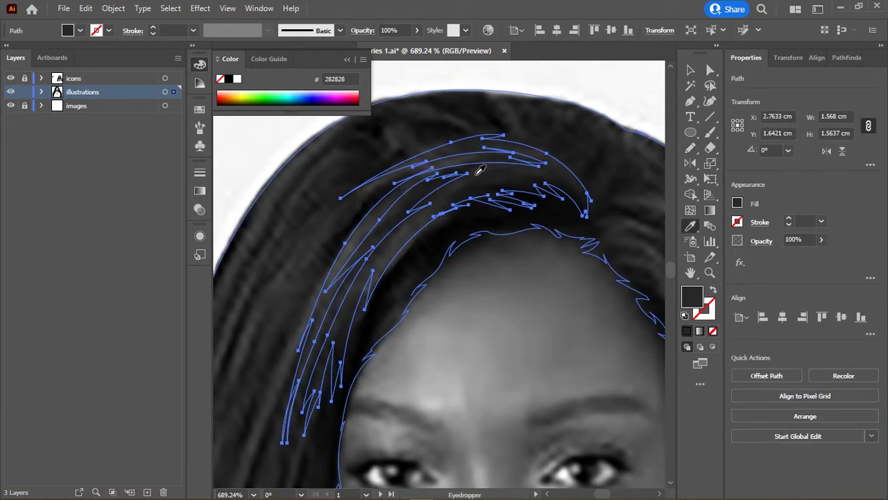
pyautogui.click(8, 82)
pyautogui.click(479, 240)
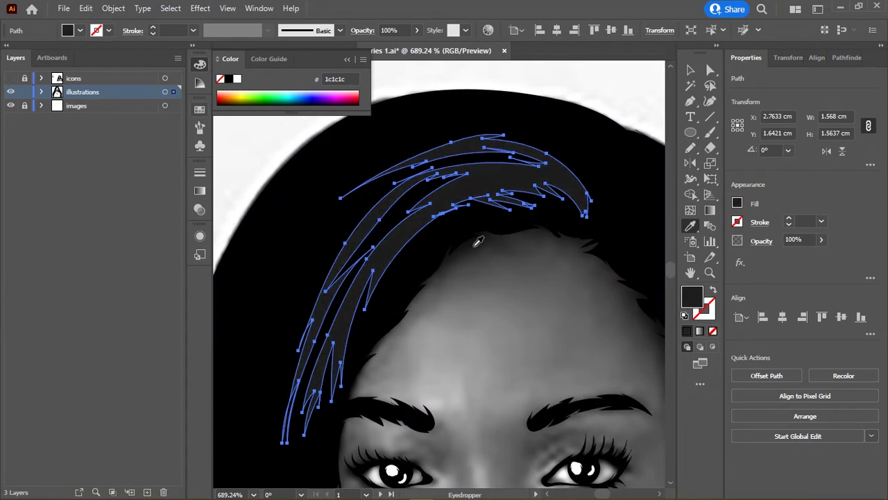
# Step: Draw several long strands down the right-side hair toward its outer edge
pyautogui.press('n')
pyautogui.moveTo(492, 238); pyautogui.dragTo(442, 193)
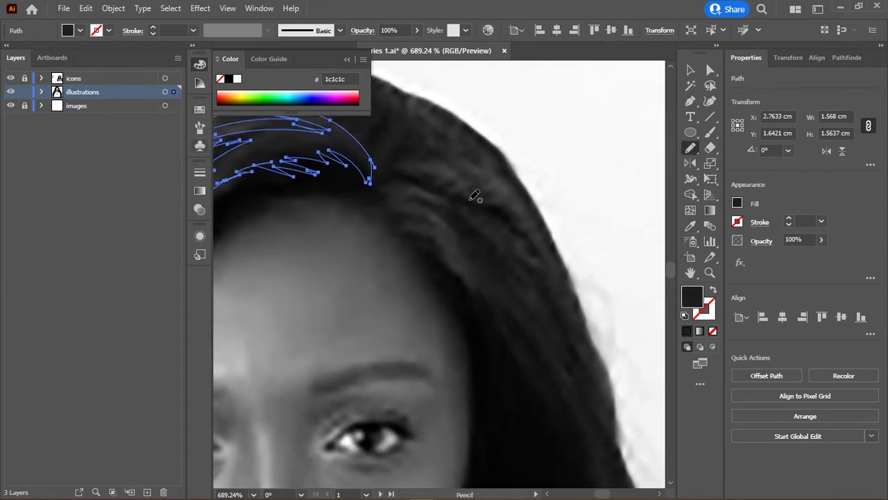
pyautogui.moveTo(540, 248); pyautogui.dragTo(405, 214)
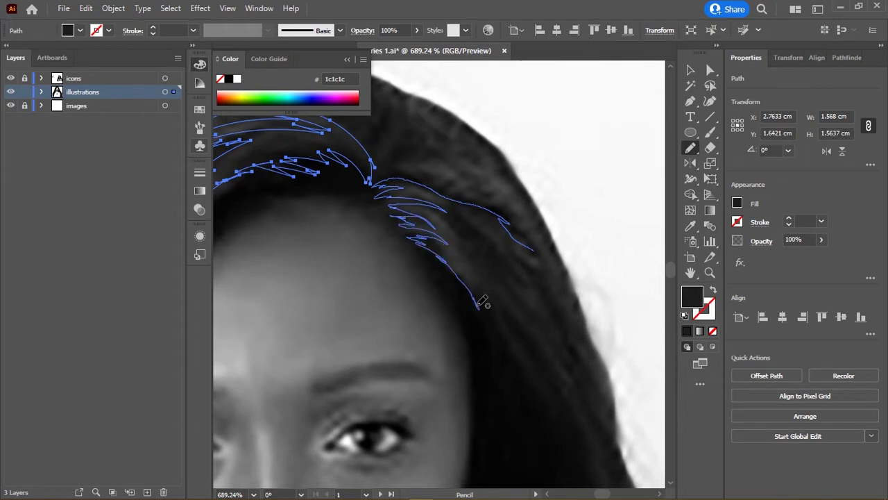
pyautogui.moveTo(405, 214); pyautogui.dragTo(488, 336)
pyautogui.moveTo(518, 358); pyautogui.dragTo(477, 257)
pyautogui.scroll(2, 409, 156)
pyautogui.moveTo(358, 155); pyautogui.dragTo(445, 174)
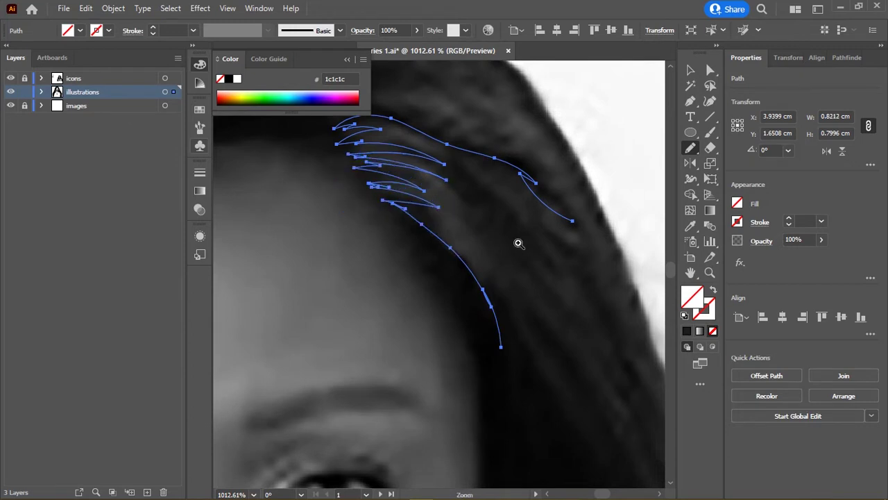
pyautogui.scroll(-3, 447, 224)
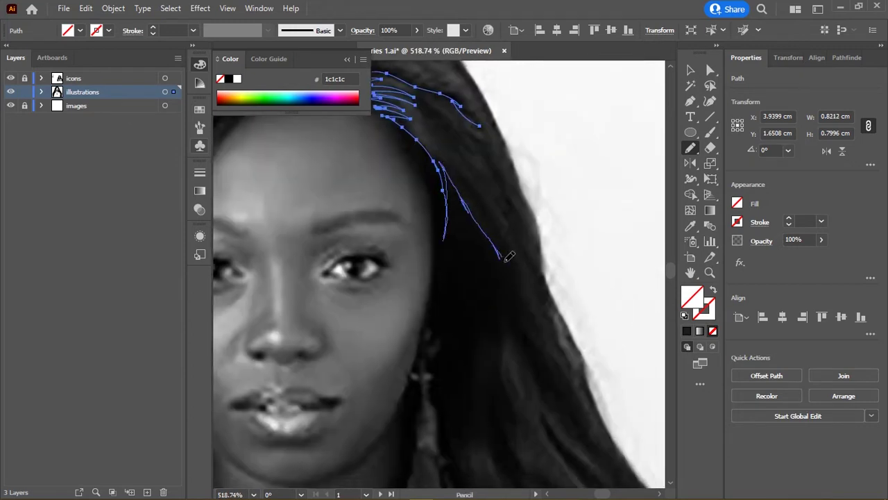
pyautogui.moveTo(415, 118); pyautogui.dragTo(511, 266)
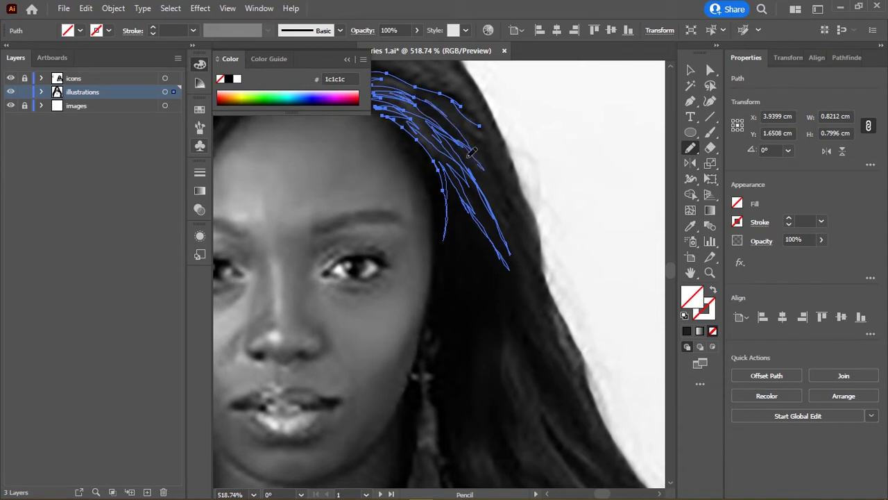
pyautogui.moveTo(471, 152); pyautogui.dragTo(524, 281)
pyautogui.moveTo(473, 160); pyautogui.dragTo(535, 263)
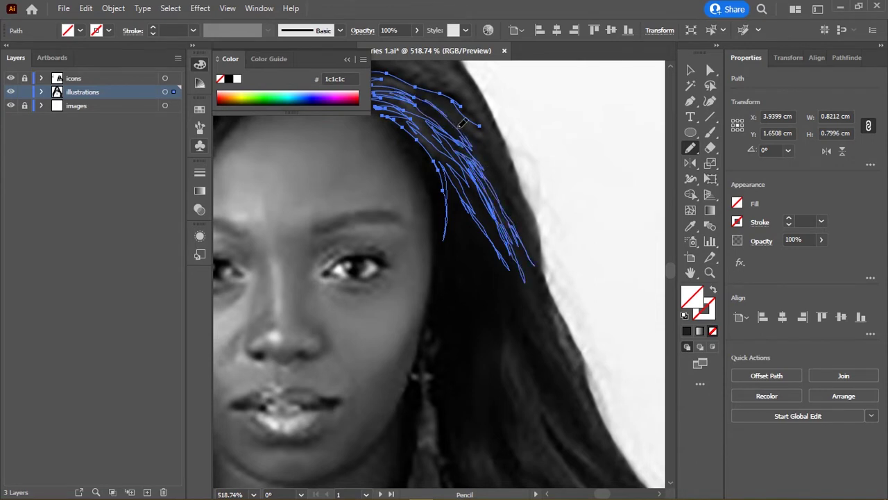
pyautogui.moveTo(460, 124); pyautogui.dragTo(533, 235)
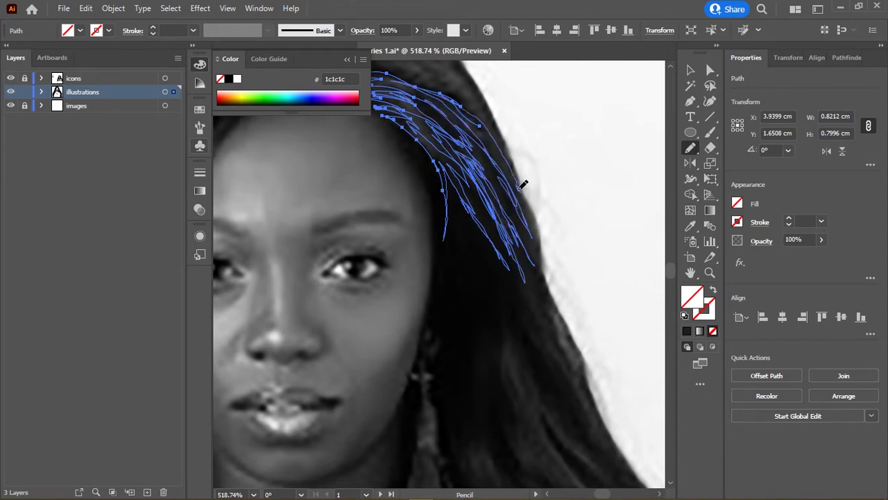
# Step: Fill the new strands dark grey, toggle the illustration to check, and zoom out
pyautogui.moveTo(477, 194); pyautogui.dragTo(700, 336)
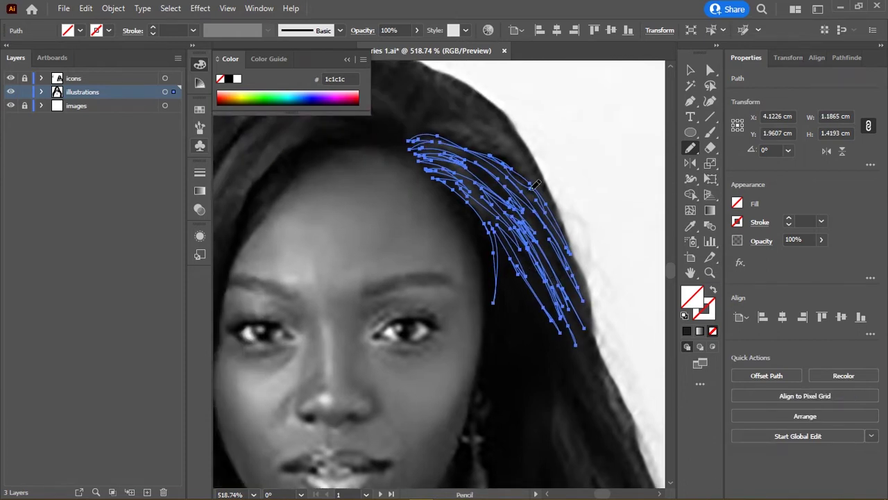
pyautogui.click(698, 333)
pyautogui.click(11, 78)
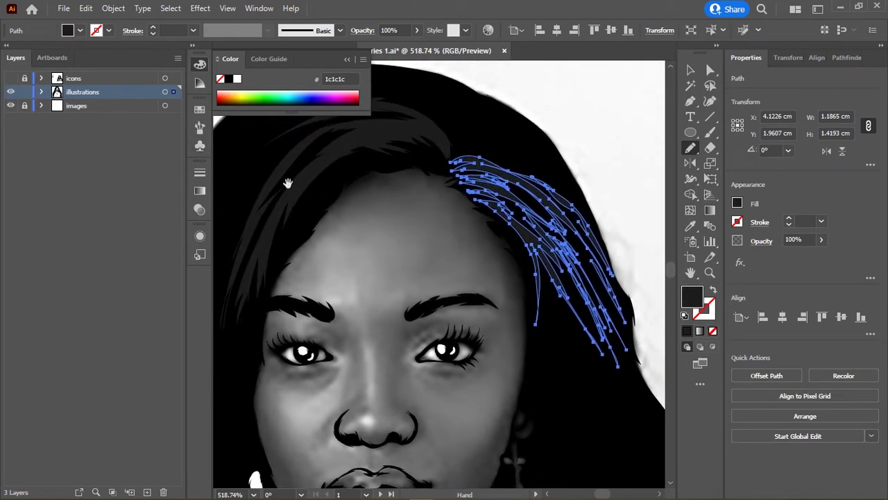
pyautogui.click(11, 78)
pyautogui.moveTo(444, 213)
pyautogui.mouseDown()
pyautogui.moveTo(486, 261)
pyautogui.moveTo(331, 250)
pyautogui.moveTo(316, 264)
pyautogui.moveTo(361, 349)
pyautogui.moveTo(412, 387)
pyautogui.moveTo(347, 236)
pyautogui.moveTo(396, 358)
pyautogui.moveTo(336, 277)
pyautogui.moveTo(329, 250)
pyautogui.moveTo(385, 343)
pyautogui.moveTo(322, 274)
pyautogui.moveTo(319, 217)
pyautogui.mouseUp()
# Step: Draw strand strokes, including a looping one, in the hair beside the earring
pyautogui.click(11, 78)
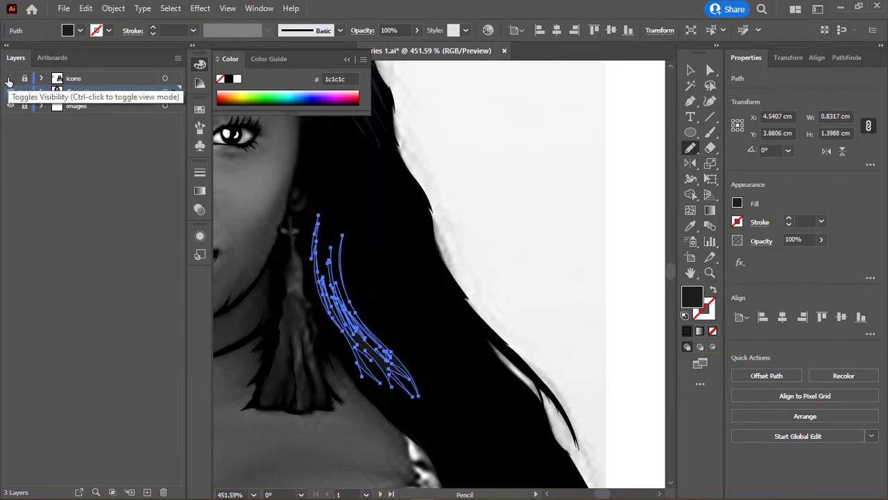
pyautogui.click(10, 79)
pyautogui.scroll(1, 410, 286)
pyautogui.moveTo(338, 217)
pyautogui.mouseDown()
pyautogui.moveTo(370, 326)
pyautogui.moveTo(432, 420)
pyautogui.moveTo(407, 381)
pyautogui.moveTo(432, 410)
pyautogui.mouseUp()
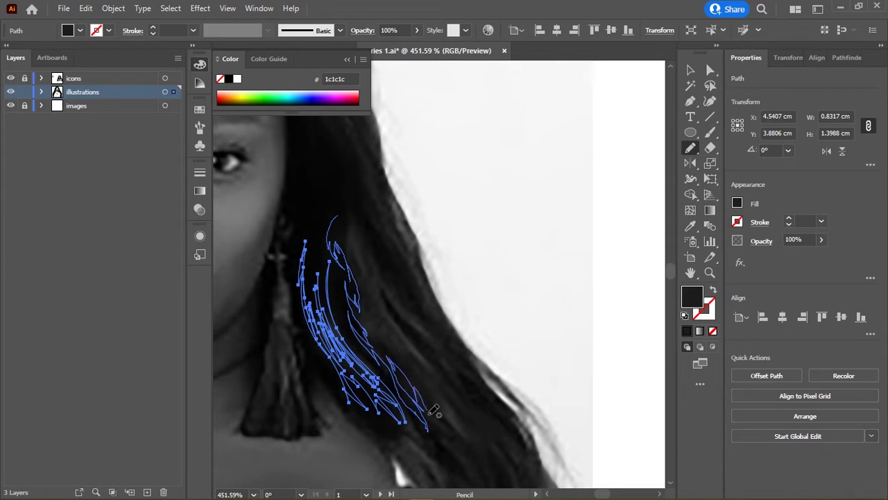
pyautogui.moveTo(367, 308); pyautogui.dragTo(448, 355)
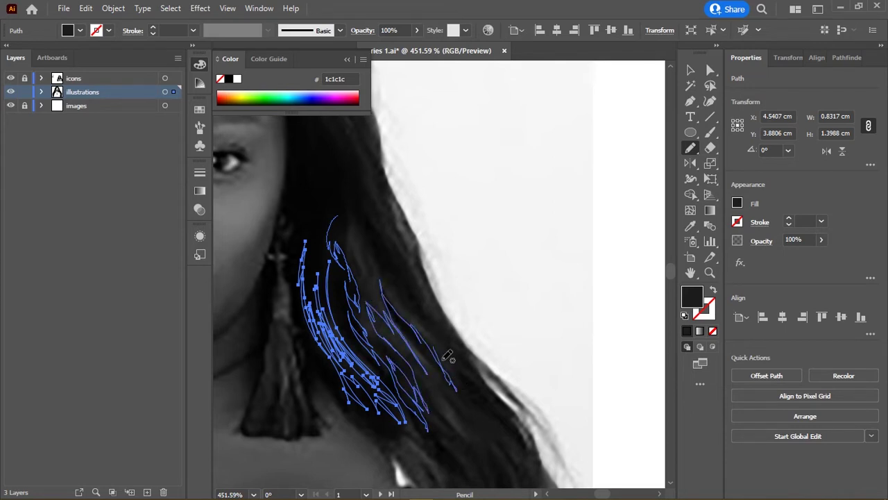
pyautogui.moveTo(385, 278)
pyautogui.mouseDown()
pyautogui.moveTo(354, 222)
pyautogui.moveTo(378, 284)
pyautogui.moveTo(351, 212)
pyautogui.moveTo(330, 243)
pyautogui.mouseUp()
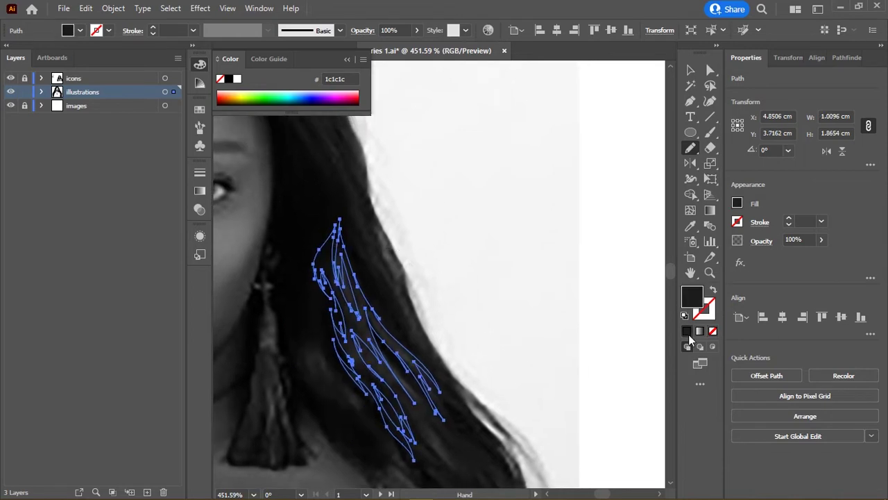
# Step: Draw long strands down the hair falling over the shoulder
pyautogui.moveTo(408, 267)
pyautogui.mouseDown()
pyautogui.moveTo(532, 238)
pyautogui.moveTo(490, 272)
pyautogui.moveTo(513, 181)
pyautogui.moveTo(495, 188)
pyautogui.mouseUp()
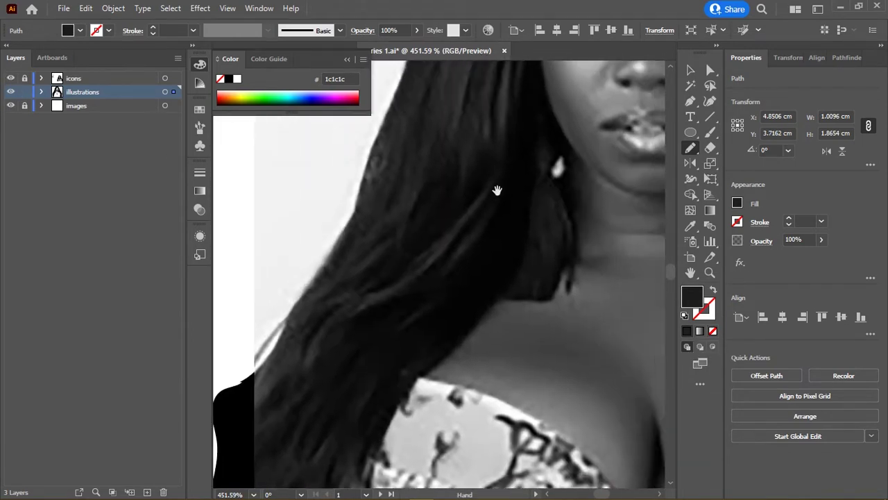
pyautogui.scroll(-2, 506, 194)
pyautogui.moveTo(535, 154)
pyautogui.mouseDown()
pyautogui.moveTo(484, 221)
pyautogui.moveTo(377, 297)
pyautogui.moveTo(414, 294)
pyautogui.moveTo(476, 262)
pyautogui.moveTo(546, 154)
pyautogui.moveTo(486, 243)
pyautogui.moveTo(517, 195)
pyautogui.mouseUp()
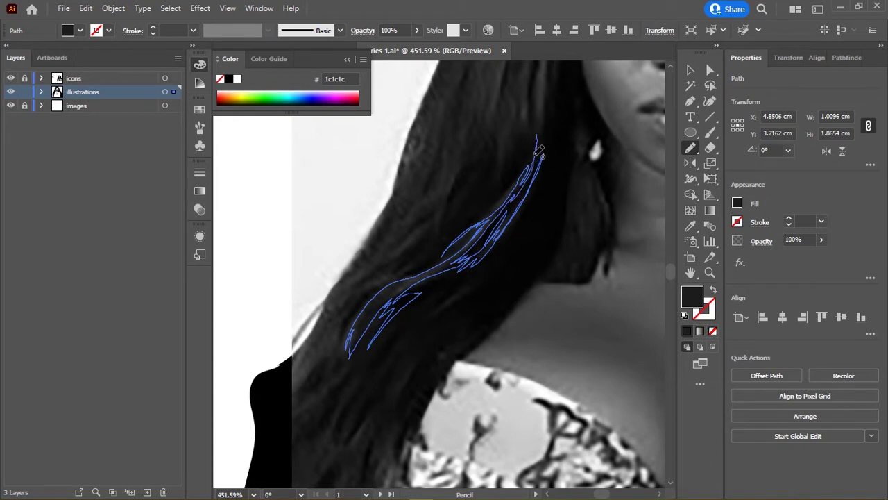
pyautogui.moveTo(430, 369); pyautogui.dragTo(444, 230)
pyautogui.moveTo(497, 138)
pyautogui.mouseDown()
pyautogui.moveTo(425, 221)
pyautogui.moveTo(430, 268)
pyautogui.moveTo(388, 333)
pyautogui.moveTo(345, 448)
pyautogui.moveTo(368, 317)
pyautogui.moveTo(371, 386)
pyautogui.moveTo(369, 308)
pyautogui.moveTo(419, 223)
pyautogui.moveTo(355, 274)
pyautogui.moveTo(447, 172)
pyautogui.moveTo(533, 99)
pyautogui.moveTo(502, 129)
pyautogui.mouseUp()
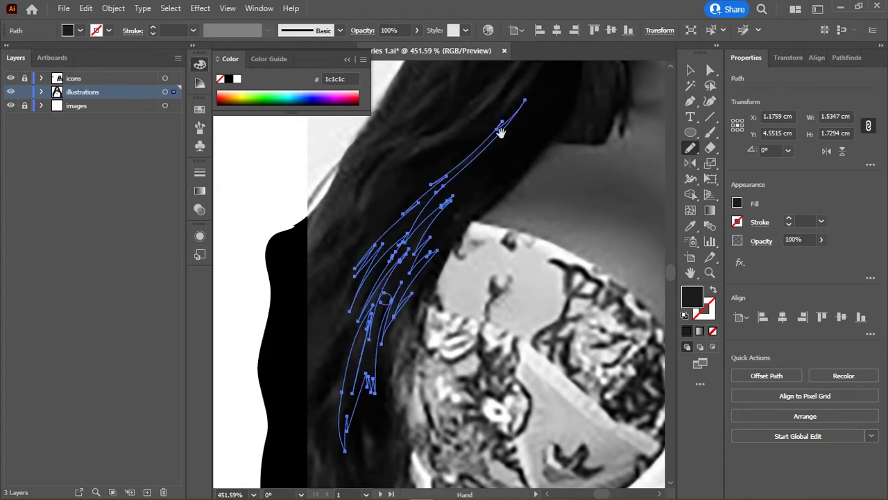
pyautogui.click(687, 331)
# Step: Add more strands in the lower shoulder hair, then pan back to the face and earring
pyautogui.scroll(2, 383, 297)
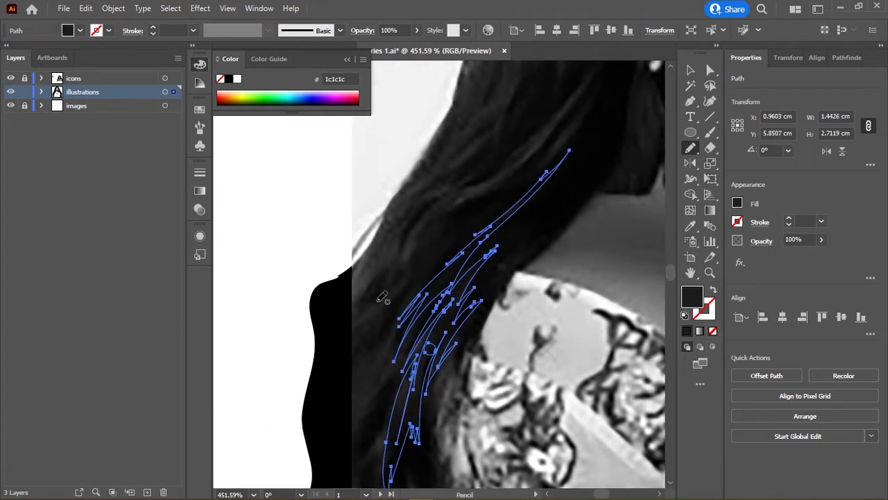
pyautogui.moveTo(381, 272)
pyautogui.mouseDown()
pyautogui.moveTo(437, 186)
pyautogui.moveTo(449, 197)
pyautogui.moveTo(486, 191)
pyautogui.moveTo(422, 224)
pyautogui.moveTo(486, 199)
pyautogui.moveTo(392, 304)
pyautogui.mouseUp()
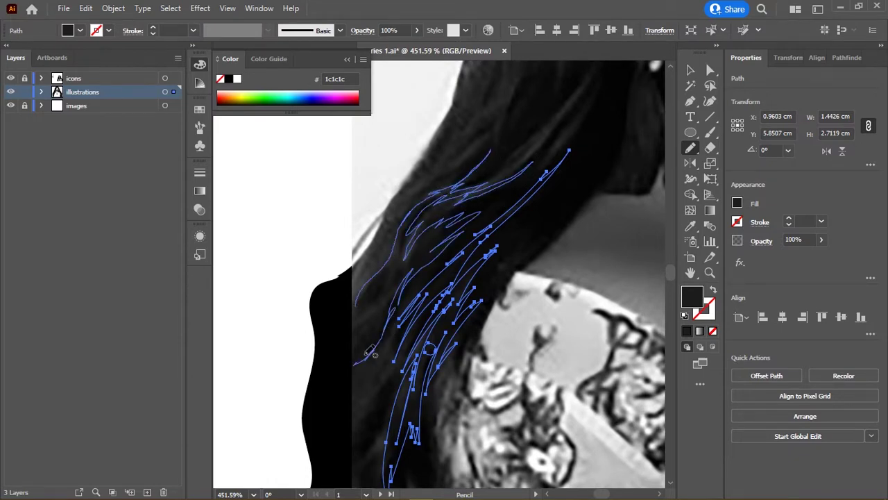
pyautogui.moveTo(368, 353)
pyautogui.mouseDown()
pyautogui.moveTo(420, 243)
pyautogui.moveTo(347, 347)
pyautogui.mouseUp()
pyautogui.moveTo(364, 305); pyautogui.dragTo(334, 369)
pyautogui.press('space')
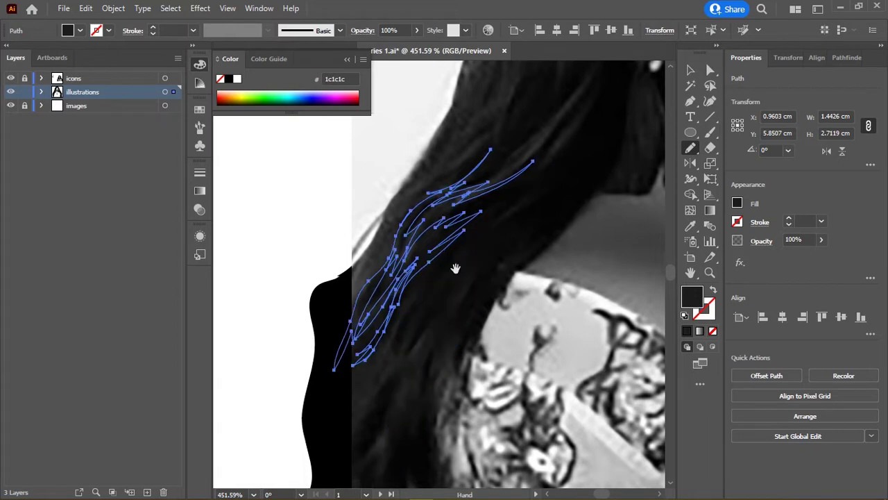
pyautogui.moveTo(455, 268); pyautogui.dragTo(337, 447)
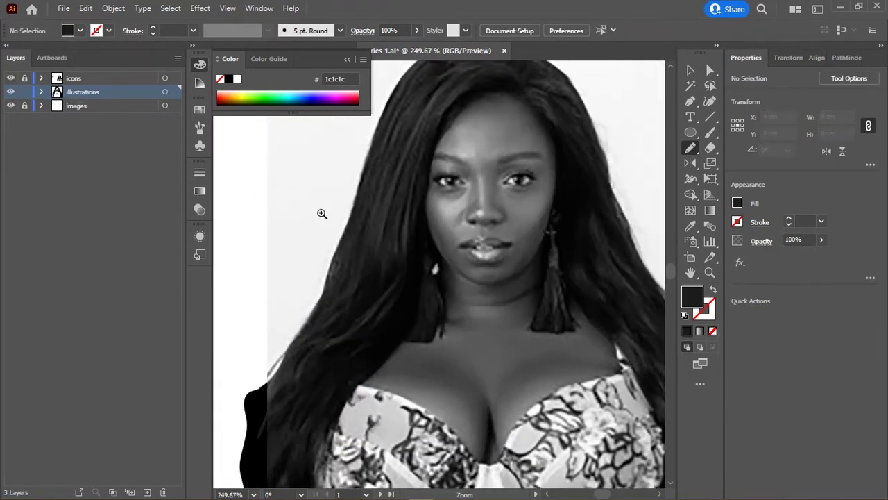
# Step: Draw three pencil strands along the left hair edge and fill them dark grey #1c1c1c
pyautogui.moveTo(322, 213)
pyautogui.mouseDown()
pyautogui.moveTo(358, 278)
pyautogui.moveTo(378, 241)
pyautogui.mouseUp()
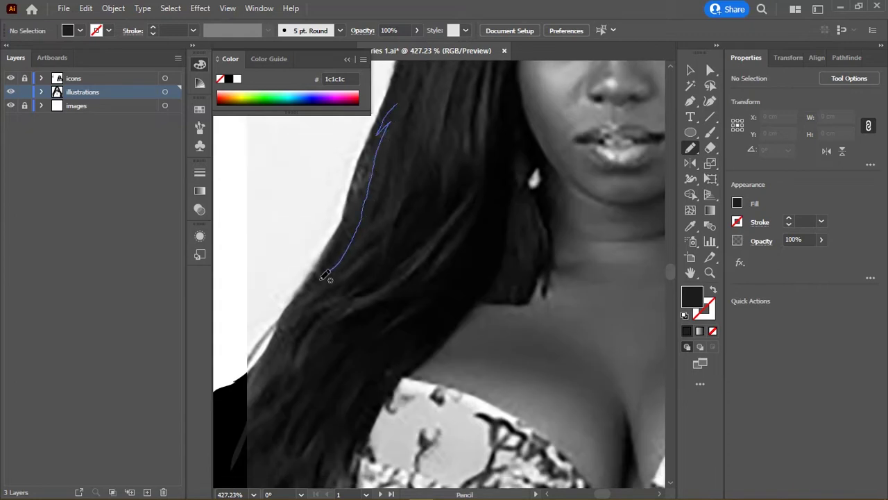
pyautogui.moveTo(394, 118); pyautogui.dragTo(351, 258)
pyautogui.moveTo(382, 220); pyautogui.dragTo(298, 308)
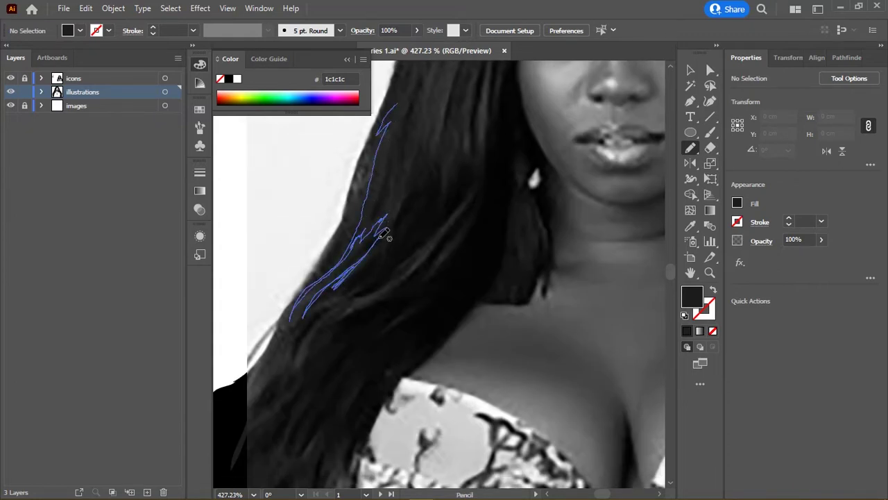
pyautogui.moveTo(382, 234)
pyautogui.mouseDown()
pyautogui.moveTo(377, 248)
pyautogui.moveTo(434, 171)
pyautogui.moveTo(433, 190)
pyautogui.moveTo(470, 164)
pyautogui.moveTo(488, 105)
pyautogui.moveTo(473, 158)
pyautogui.moveTo(467, 100)
pyautogui.moveTo(447, 182)
pyautogui.moveTo(438, 152)
pyautogui.moveTo(416, 198)
pyautogui.moveTo(388, 222)
pyautogui.moveTo(434, 80)
pyautogui.moveTo(410, 160)
pyautogui.moveTo(365, 222)
pyautogui.moveTo(414, 90)
pyautogui.moveTo(410, 111)
pyautogui.mouseUp()
pyautogui.hotkey('ctrl', 'a')
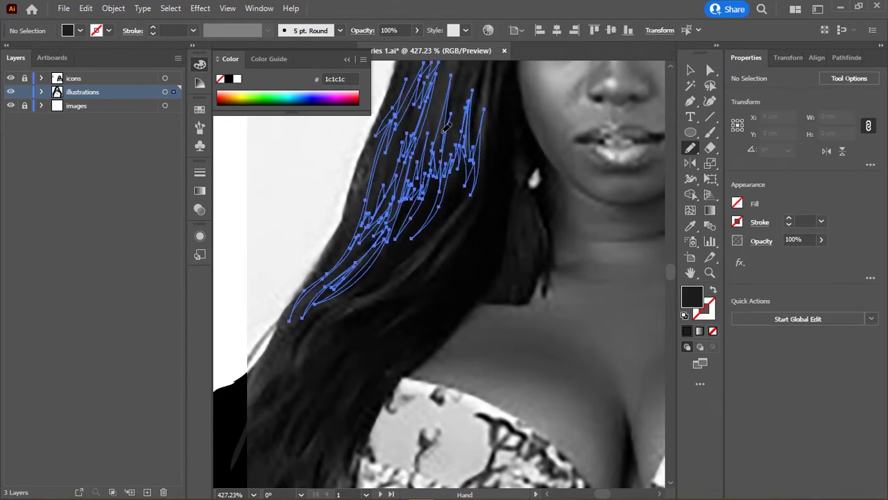
pyautogui.moveTo(486, 208); pyautogui.dragTo(433, 302)
pyautogui.click(686, 331)
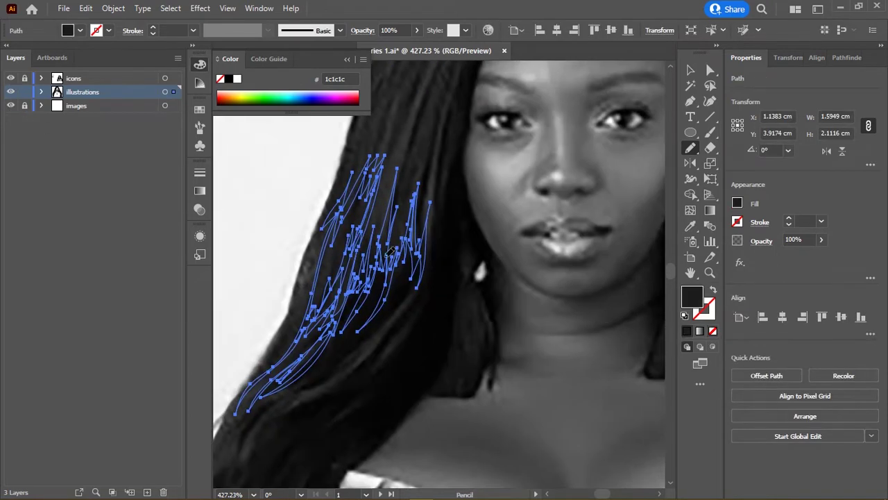
# Step: Hide the top layer to preview the portrait, then show it again for tracing
pyautogui.click(10, 78)
pyautogui.keyDown('ctrl'); pyautogui.click(264, 214); pyautogui.keyUp('ctrl')
pyautogui.scroll(-3, 263, 215)
pyautogui.moveTo(412, 206); pyautogui.dragTo(371, 232)
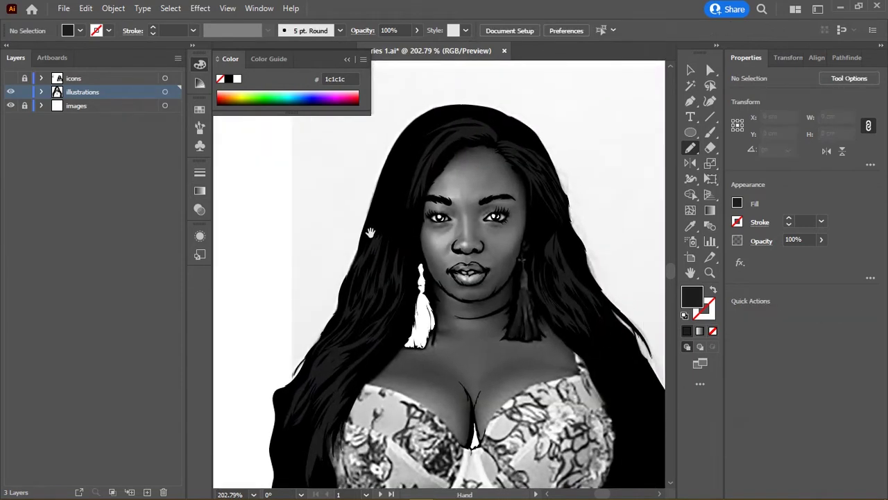
pyautogui.click(10, 78)
pyautogui.scroll(2, 412, 164)
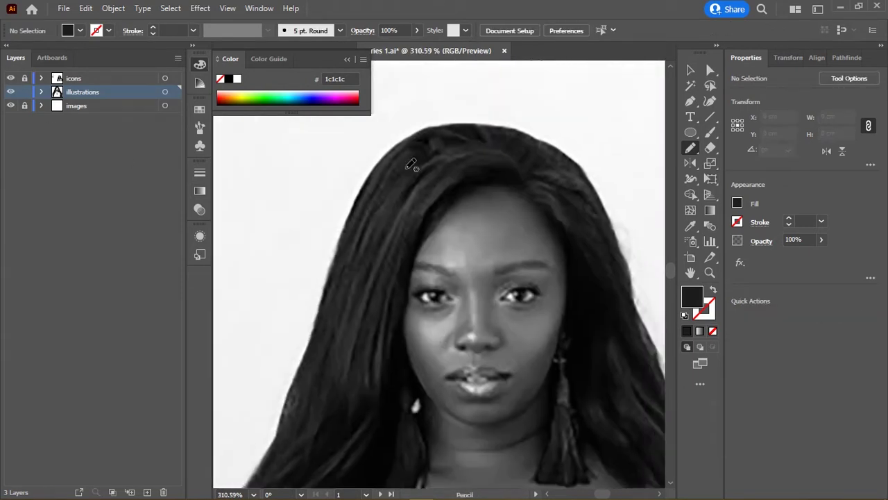
# Step: Add more strands from the crown down the left edge, fill them #1c1c1c, and hide the photo layer
pyautogui.moveTo(400, 144)
pyautogui.mouseDown()
pyautogui.moveTo(324, 415)
pyautogui.moveTo(347, 367)
pyautogui.moveTo(367, 378)
pyautogui.moveTo(393, 345)
pyautogui.moveTo(411, 250)
pyautogui.moveTo(472, 160)
pyautogui.moveTo(399, 222)
pyautogui.moveTo(367, 345)
pyautogui.mouseUp()
pyautogui.moveTo(375, 271)
pyautogui.mouseDown()
pyautogui.moveTo(432, 168)
pyautogui.moveTo(344, 323)
pyautogui.moveTo(437, 149)
pyautogui.moveTo(485, 142)
pyautogui.mouseUp()
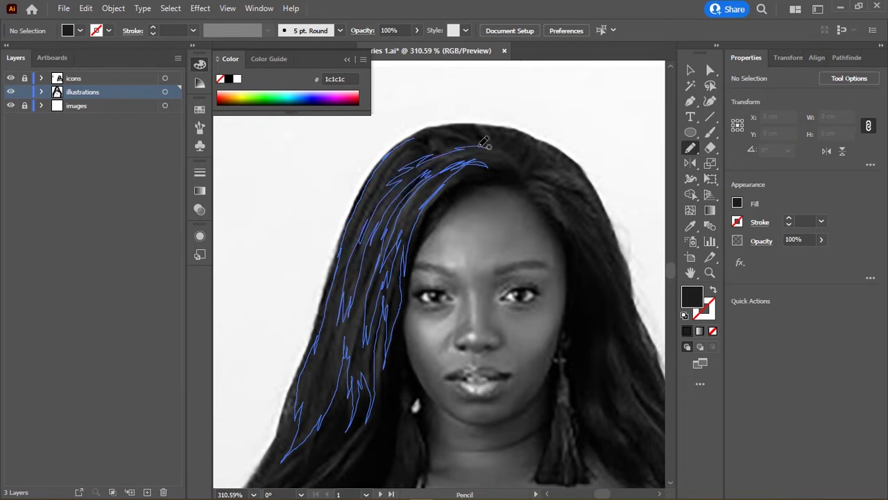
pyautogui.moveTo(391, 168); pyautogui.dragTo(444, 137)
pyautogui.hotkey('ctrl', 'a')
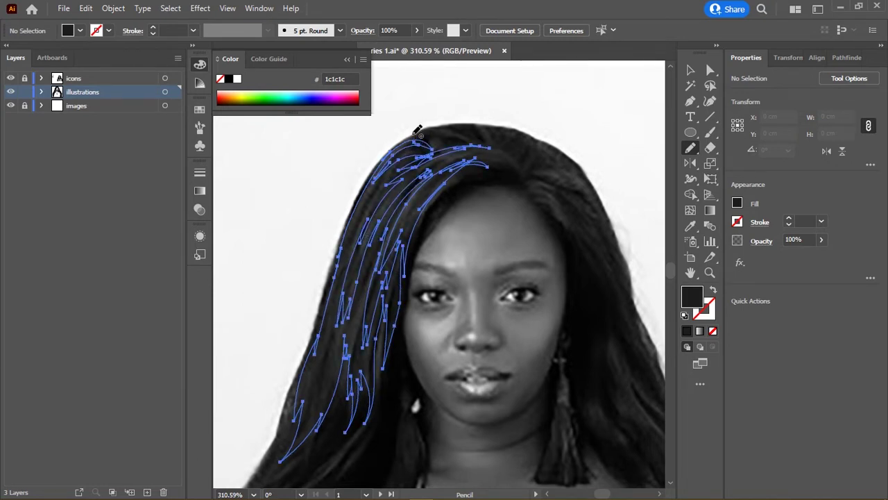
pyautogui.moveTo(295, 188); pyautogui.dragTo(278, 239)
pyautogui.click(686, 332)
pyautogui.click(11, 105)
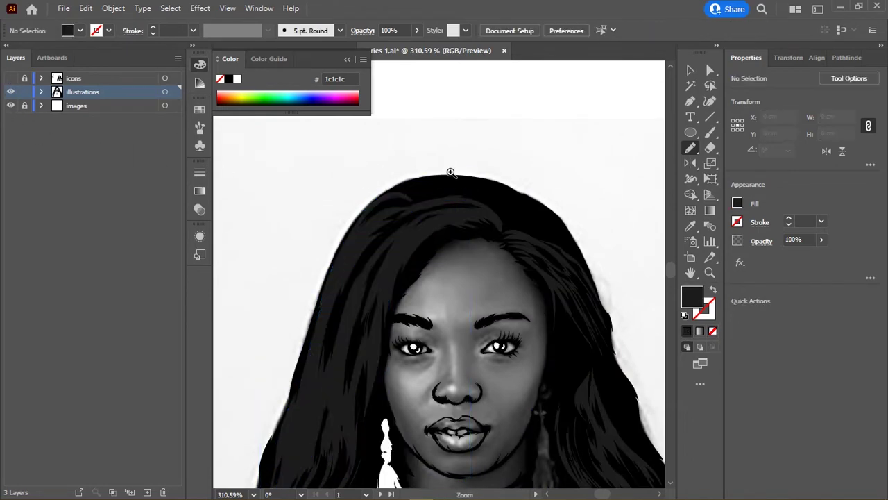
pyautogui.scroll(-1, 380, 188)
# Step: Draw pencil strands along the top hairline and across the crown, then select them all
pyautogui.scroll(-2, 349, 192)
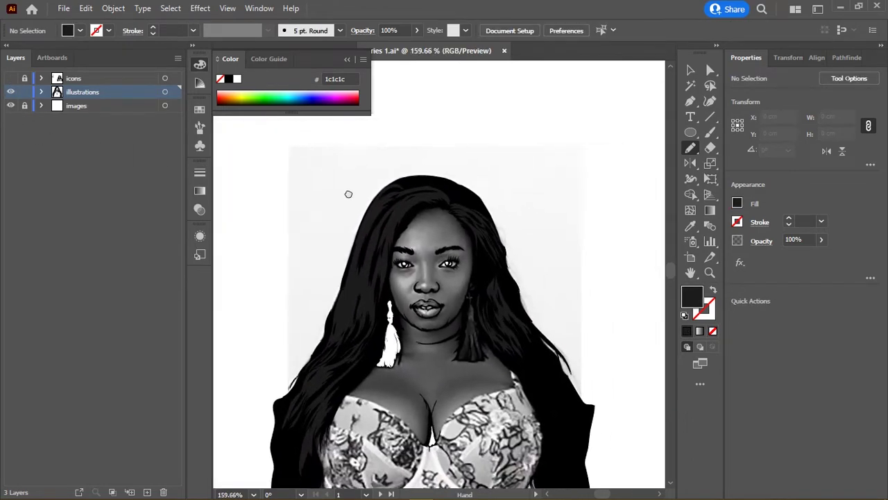
pyautogui.scroll(4, 345, 179)
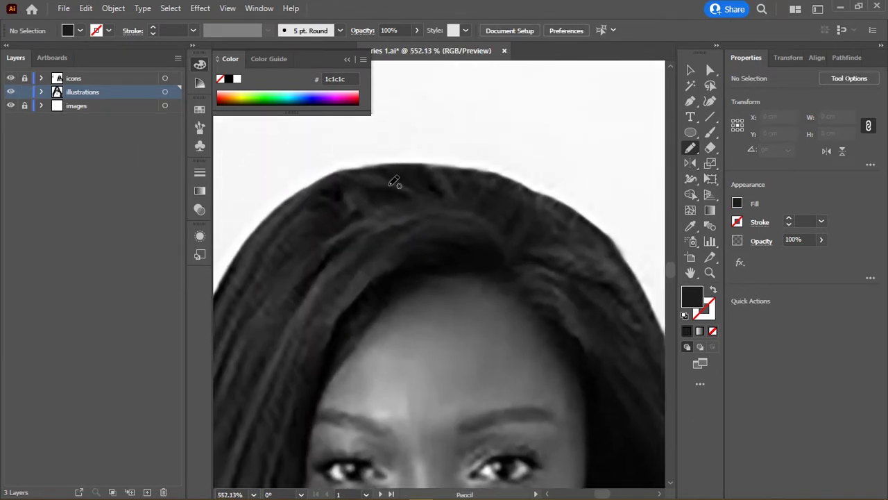
pyautogui.moveTo(375, 195)
pyautogui.mouseDown()
pyautogui.moveTo(280, 217)
pyautogui.moveTo(316, 233)
pyautogui.mouseUp()
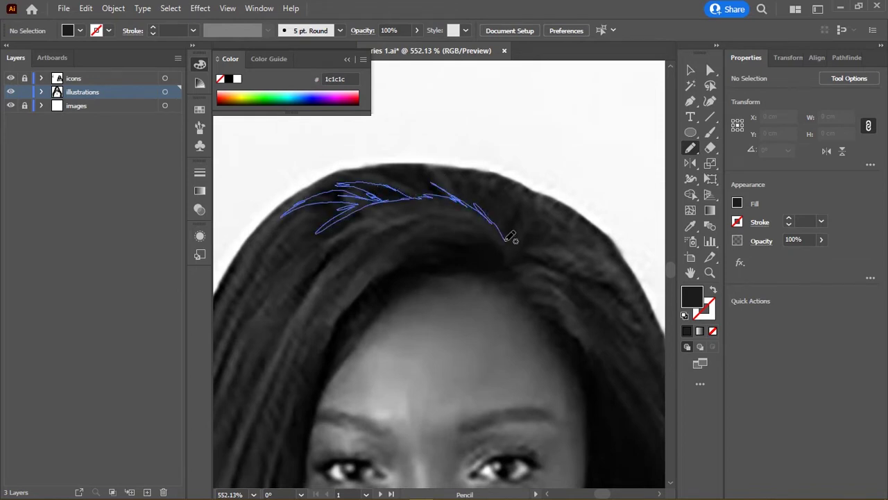
pyautogui.moveTo(508, 219); pyautogui.dragTo(431, 166)
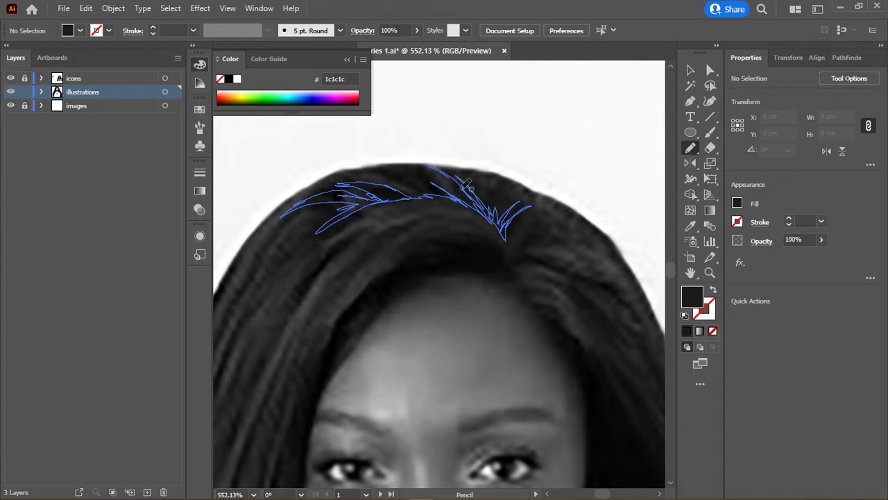
pyautogui.moveTo(472, 198)
pyautogui.mouseDown()
pyautogui.moveTo(406, 169)
pyautogui.moveTo(412, 185)
pyautogui.moveTo(324, 183)
pyautogui.mouseUp()
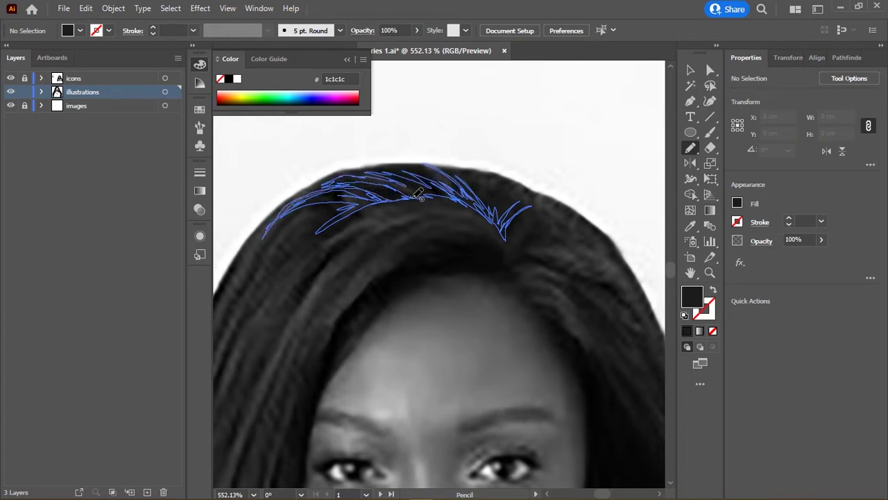
pyautogui.hotkey('ctrl', 'a')
pyautogui.moveTo(486, 278); pyautogui.dragTo(392, 225)
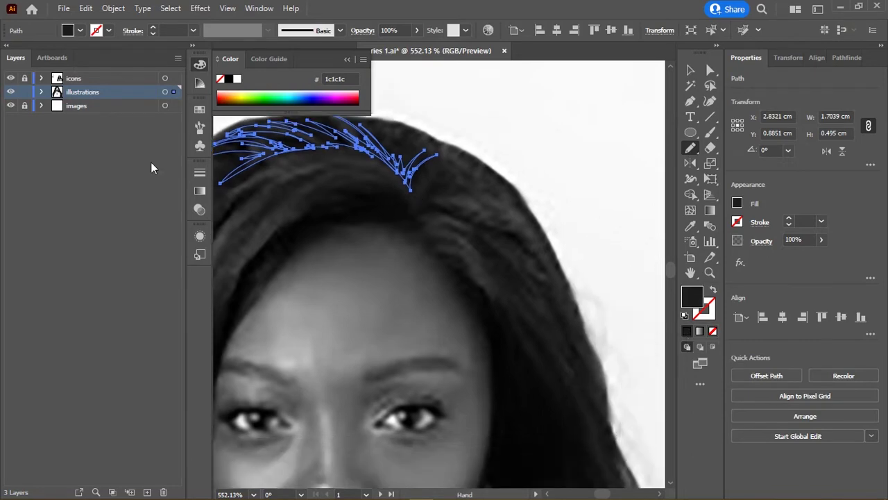
# Step: Hide the reference and photo layers to preview, then restore layers and change a layer's lock
pyautogui.click(11, 78)
pyautogui.click(11, 105)
pyautogui.hotkey('ctrl', 'shift', 'a')
pyautogui.scroll(-5, 402, 193)
pyautogui.scroll(1, 472, 196)
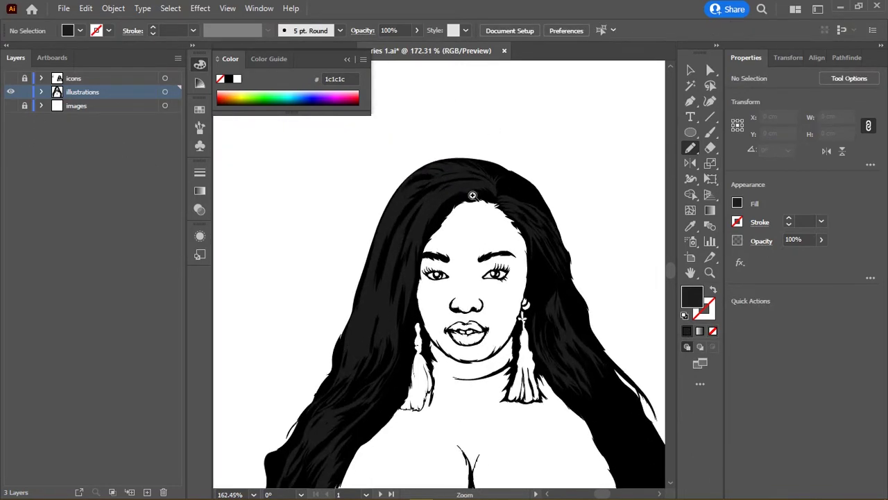
pyautogui.scroll(2, 472, 196)
pyautogui.click(10, 105)
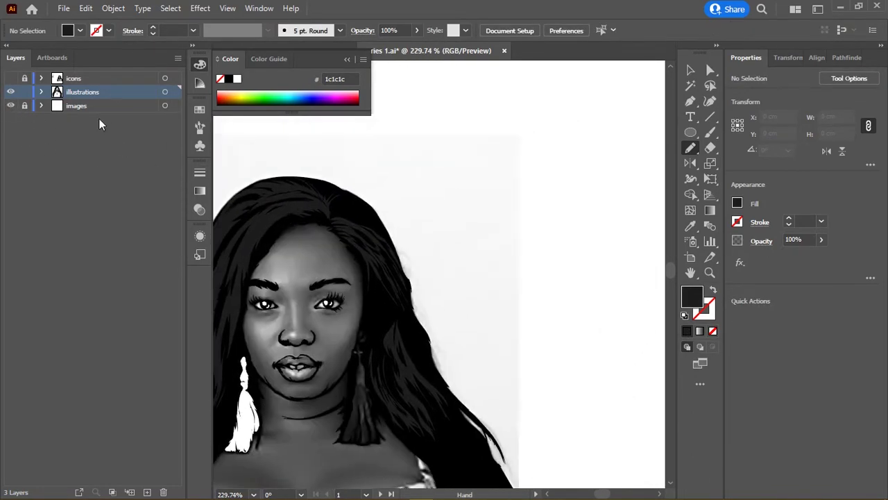
pyautogui.click(11, 77)
pyautogui.click(11, 106)
pyautogui.click(24, 92)
pyautogui.scroll(4, 396, 192)
# Step: Draw a fan of strands over the right hairline and down the right crown
pyautogui.moveTo(281, 203)
pyautogui.mouseDown()
pyautogui.moveTo(316, 200)
pyautogui.moveTo(390, 225)
pyautogui.mouseUp()
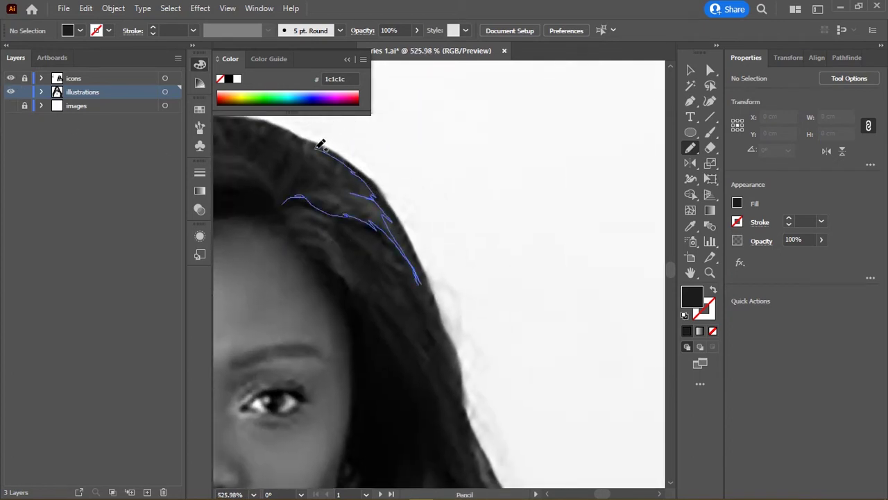
pyautogui.moveTo(319, 146); pyautogui.dragTo(279, 175)
pyautogui.moveTo(354, 168); pyautogui.dragTo(303, 179)
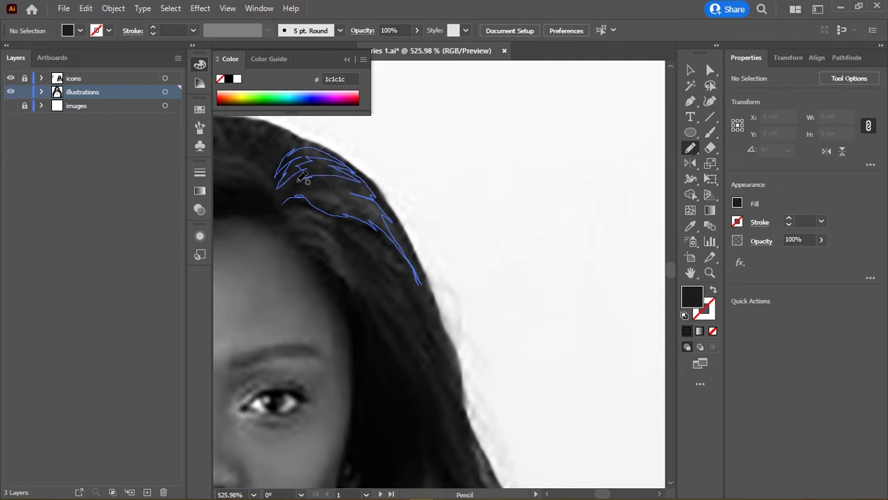
pyautogui.moveTo(356, 195)
pyautogui.mouseDown()
pyautogui.moveTo(292, 187)
pyautogui.moveTo(289, 204)
pyautogui.mouseUp()
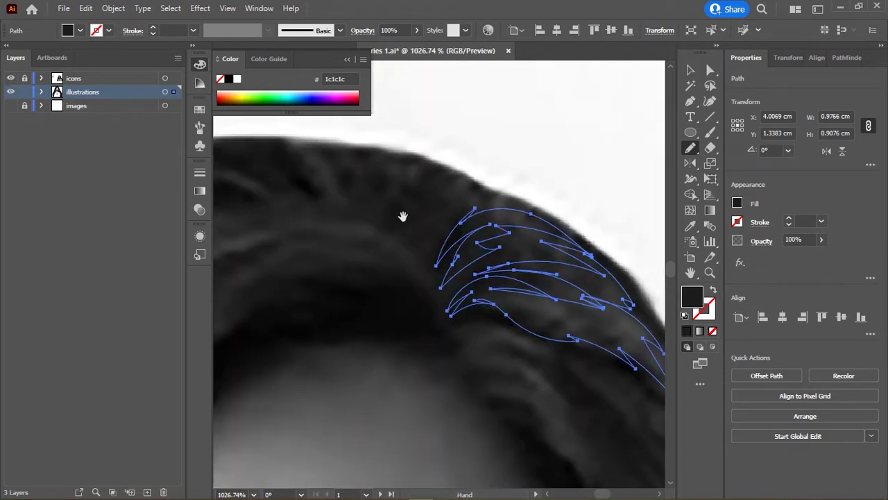
pyautogui.moveTo(378, 221); pyautogui.dragTo(438, 233)
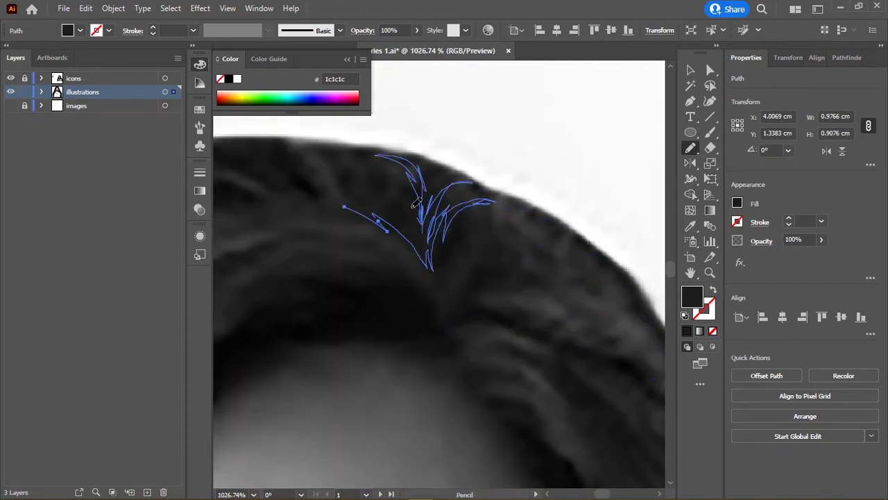
pyautogui.moveTo(415, 202)
pyautogui.mouseDown()
pyautogui.moveTo(347, 143)
pyautogui.moveTo(423, 218)
pyautogui.moveTo(356, 171)
pyautogui.moveTo(361, 183)
pyautogui.moveTo(343, 198)
pyautogui.mouseUp()
pyautogui.moveTo(298, 151); pyautogui.dragTo(249, 142)
pyautogui.moveTo(347, 203); pyautogui.dragTo(248, 201)
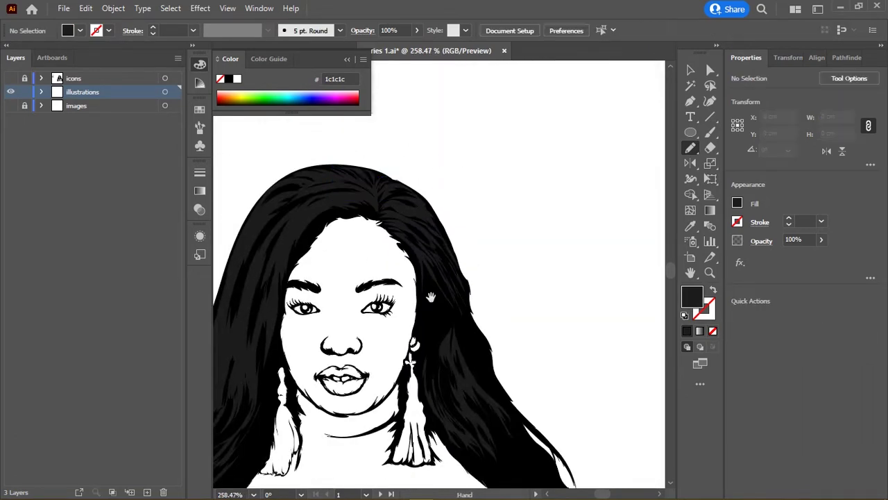
# Step: Toggle the illustrations layer off and on to compare the shoulder hair with the photo
pyautogui.moveTo(464, 319); pyautogui.dragTo(396, 234)
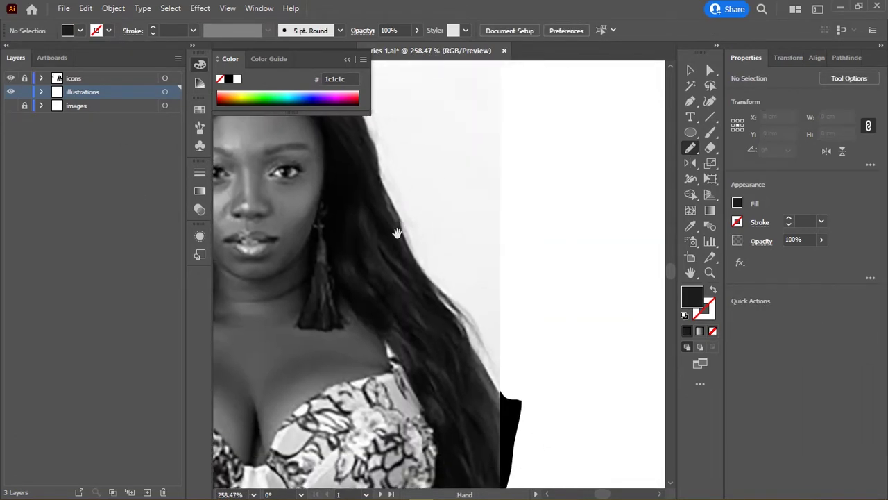
pyautogui.scroll(2, 302, 207)
pyautogui.click(10, 91)
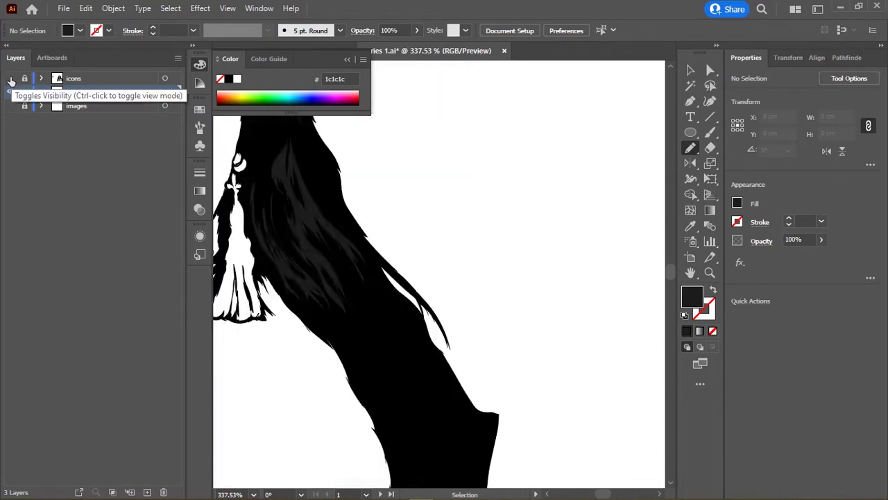
pyautogui.click(10, 92)
pyautogui.scroll(1, 303, 206)
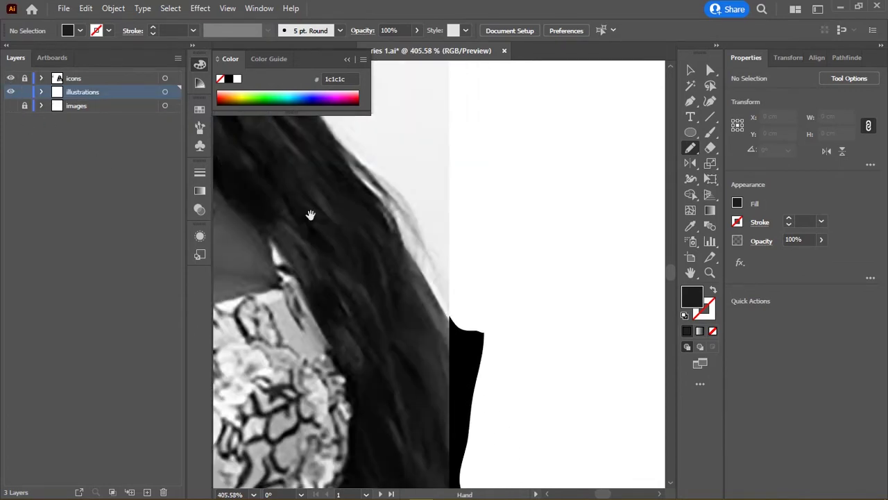
pyautogui.scroll(-4, 309, 214)
pyautogui.scroll(1, 480, 234)
pyautogui.scroll(1, 481, 234)
pyautogui.scroll(1, 341, 175)
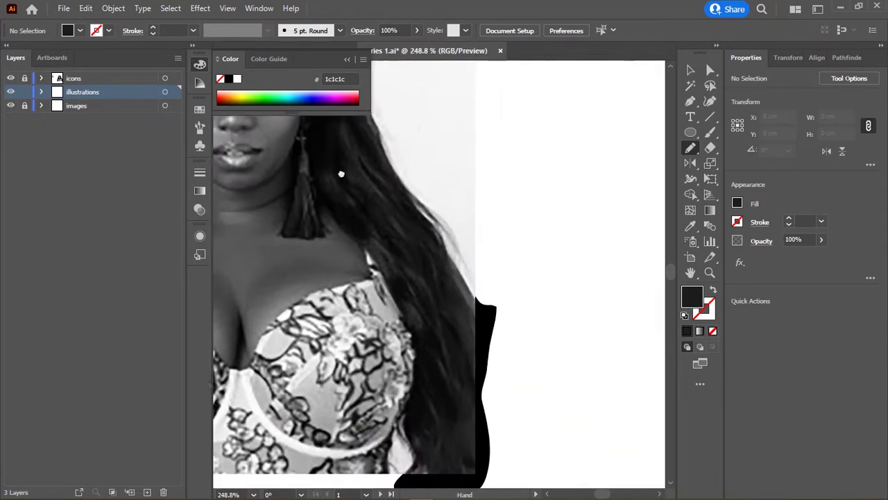
pyautogui.scroll(1, 356, 260)
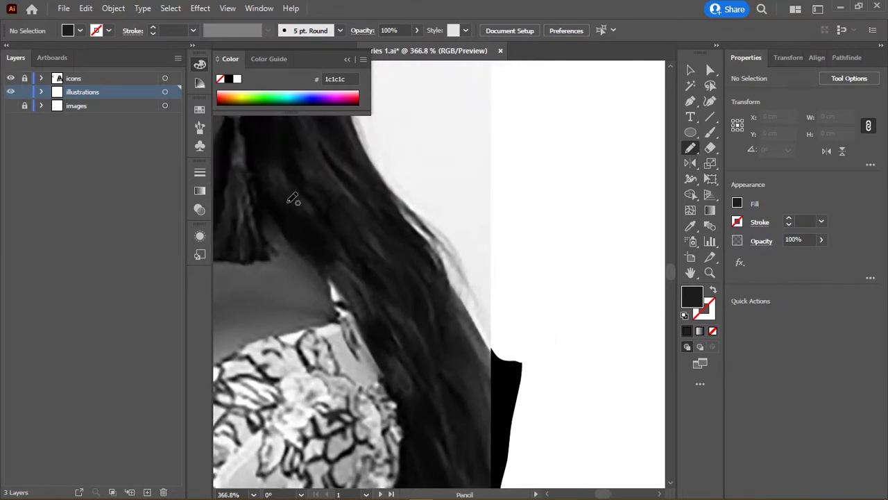
# Step: Draw pencil strands along the hair falling over the right shoulder
pyautogui.moveTo(292, 202)
pyautogui.mouseDown()
pyautogui.moveTo(337, 248)
pyautogui.moveTo(404, 347)
pyautogui.mouseUp()
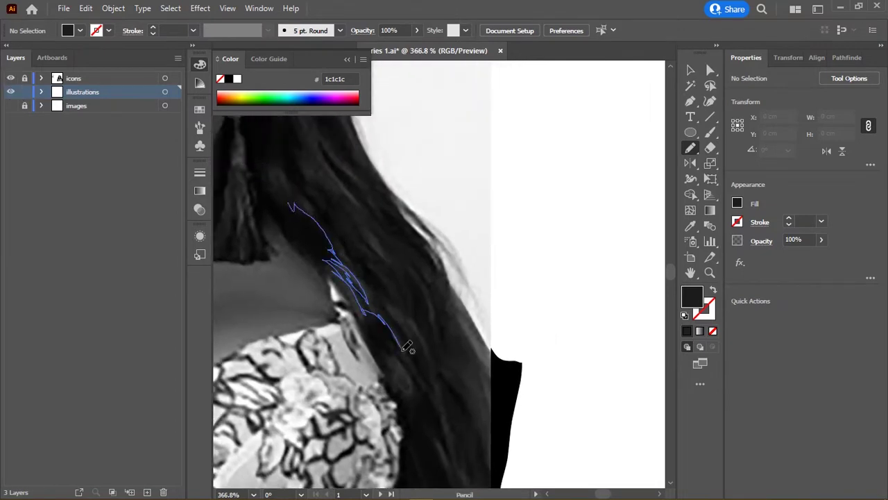
pyautogui.moveTo(401, 386); pyautogui.dragTo(402, 388)
pyautogui.scroll(2, 334, 172)
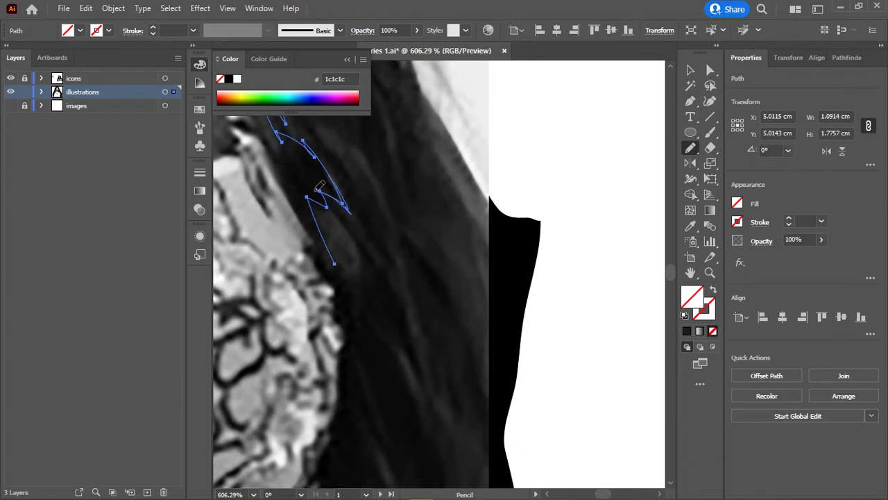
pyautogui.moveTo(318, 186)
pyautogui.mouseDown()
pyautogui.moveTo(347, 215)
pyautogui.moveTo(368, 316)
pyautogui.mouseUp()
pyautogui.scroll(-2, 407, 283)
pyautogui.moveTo(351, 243)
pyautogui.mouseDown()
pyautogui.moveTo(396, 298)
pyautogui.moveTo(432, 136)
pyautogui.mouseUp()
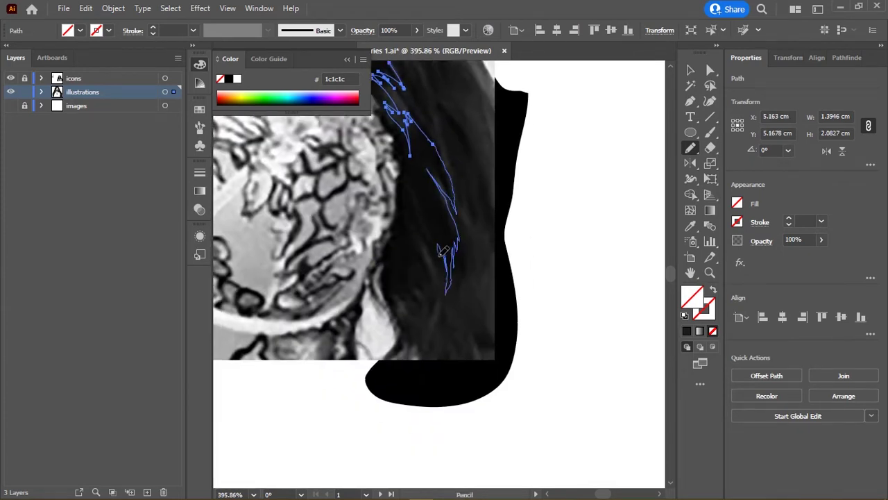
# Step: Add more strand strokes further down the right-side hair
pyautogui.moveTo(410, 263); pyautogui.dragTo(398, 241)
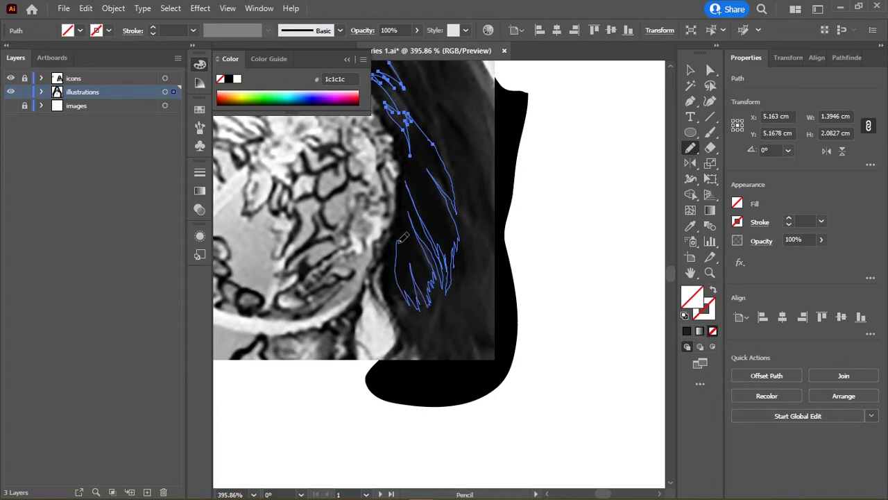
pyautogui.moveTo(418, 355); pyautogui.dragTo(340, 211)
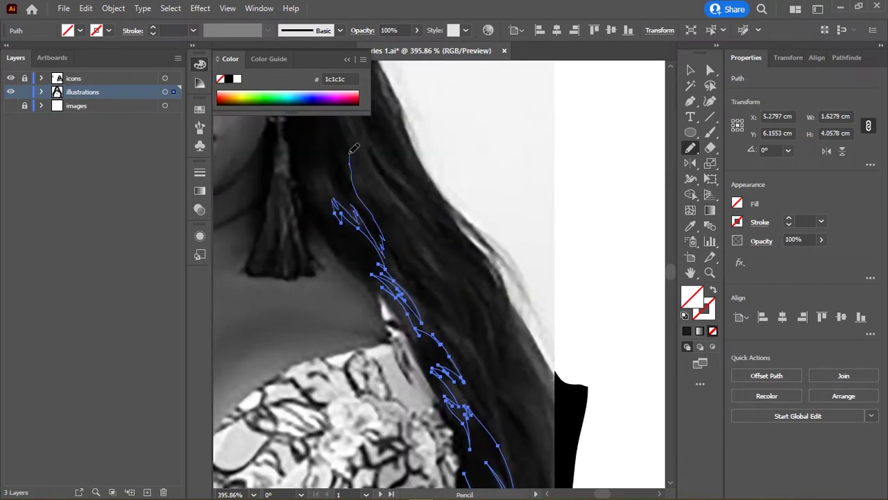
pyautogui.moveTo(347, 137); pyautogui.dragTo(359, 135)
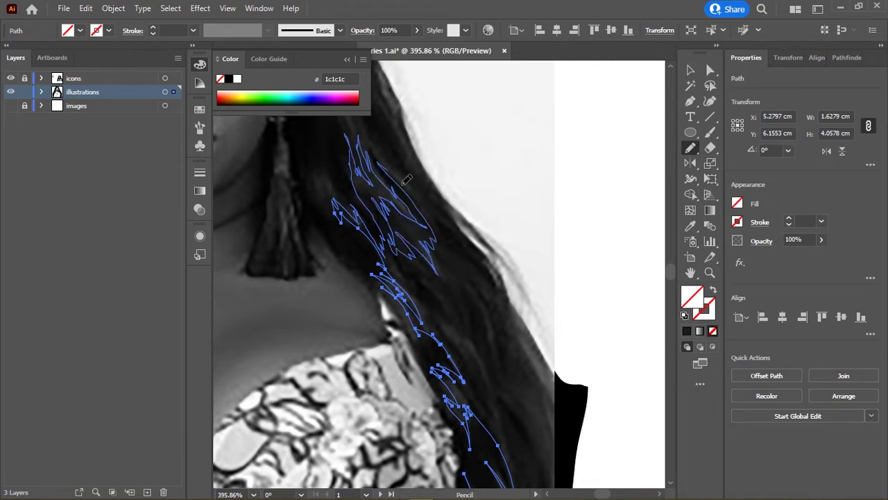
pyautogui.moveTo(499, 289); pyautogui.dragTo(505, 316)
pyautogui.scroll(-4, 505, 316)
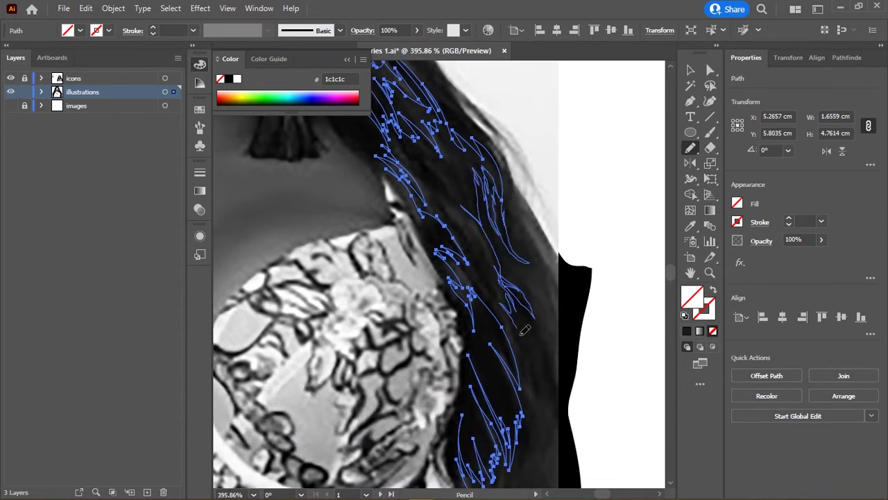
pyautogui.moveTo(521, 335); pyautogui.dragTo(490, 217)
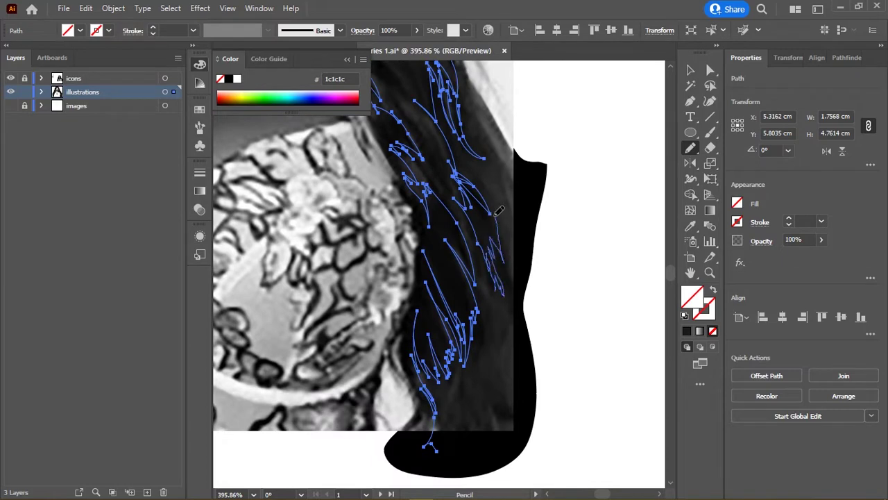
pyautogui.moveTo(486, 135); pyautogui.dragTo(504, 181)
pyautogui.scroll(2, 504, 181)
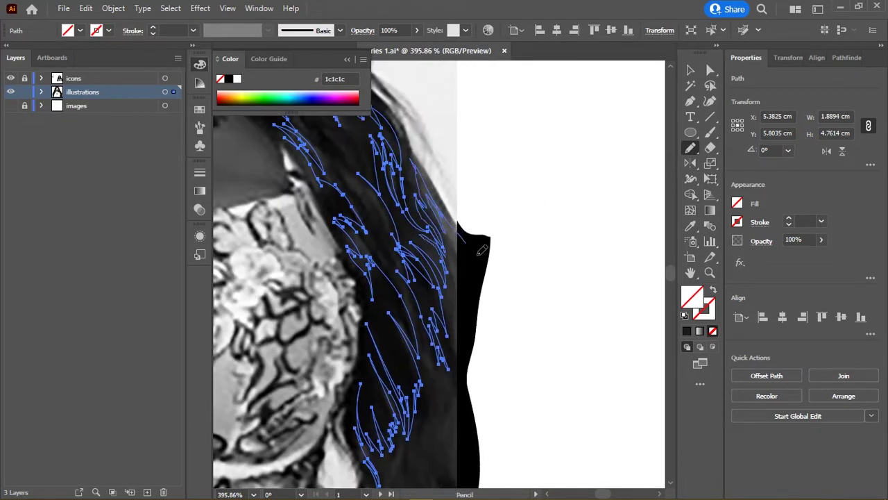
# Step: Draw thin strands toward the hair tips and along the black hair shape's edge
pyautogui.moveTo(481, 251); pyautogui.dragTo(517, 288)
pyautogui.moveTo(487, 389); pyautogui.dragTo(495, 205)
pyautogui.moveTo(396, 329); pyautogui.dragTo(427, 283)
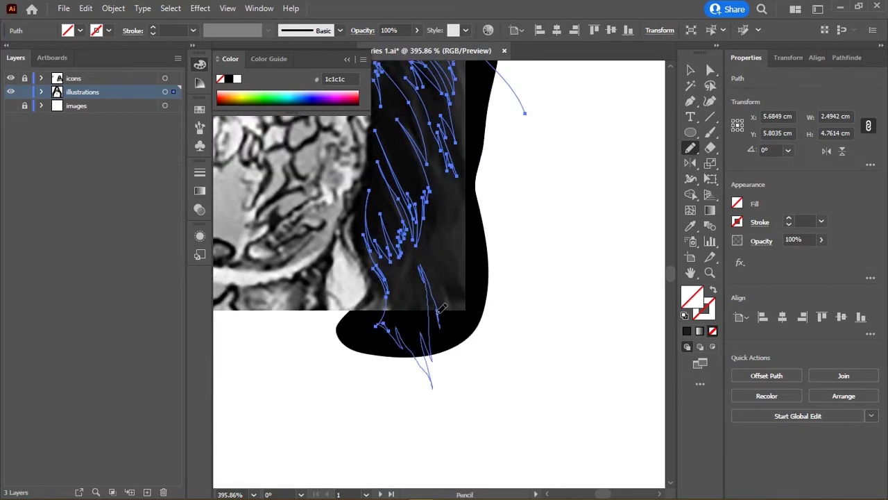
pyautogui.moveTo(490, 263)
pyautogui.mouseDown()
pyautogui.moveTo(528, 112)
pyautogui.moveTo(511, 238)
pyautogui.mouseUp()
pyautogui.scroll(-3, 485, 196)
pyautogui.scroll(-3, 485, 197)
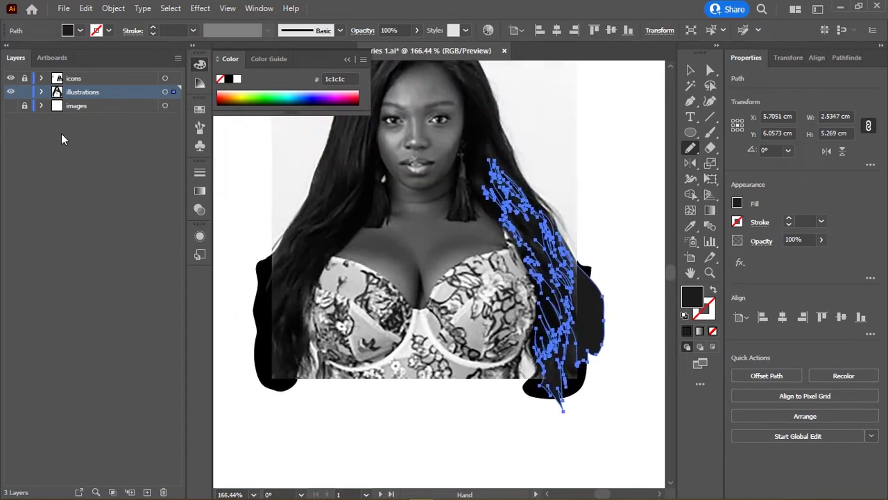
pyautogui.scroll(-3, 535, 145)
# Step: Clear the selection and show the reference photo over the drawing
pyautogui.hotkey('ctrl', 'shift', 'a')
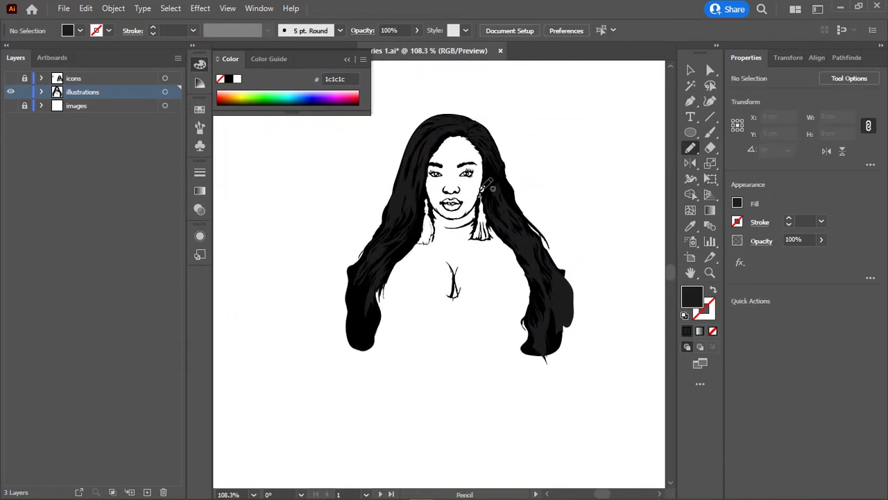
pyautogui.scroll(2, 488, 186)
pyautogui.scroll(2, 421, 232)
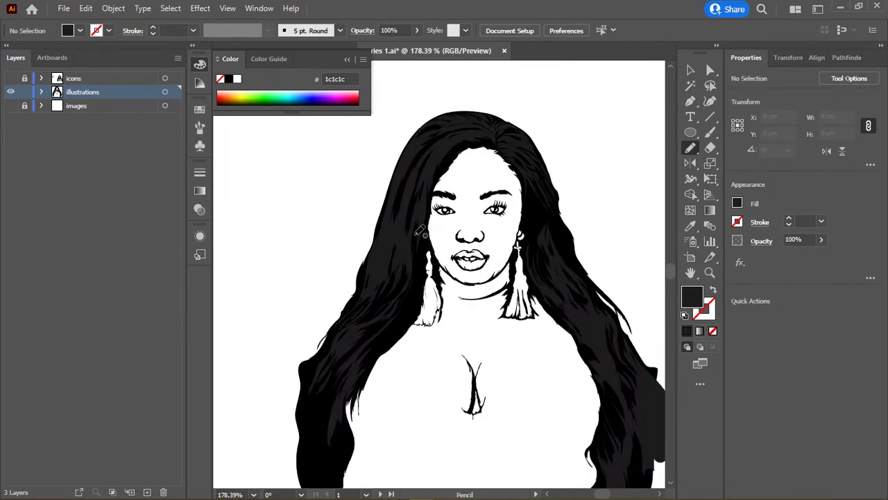
pyautogui.hotkey('ctrl', 'shift', 'w')
pyautogui.scroll(2, 443, 187)
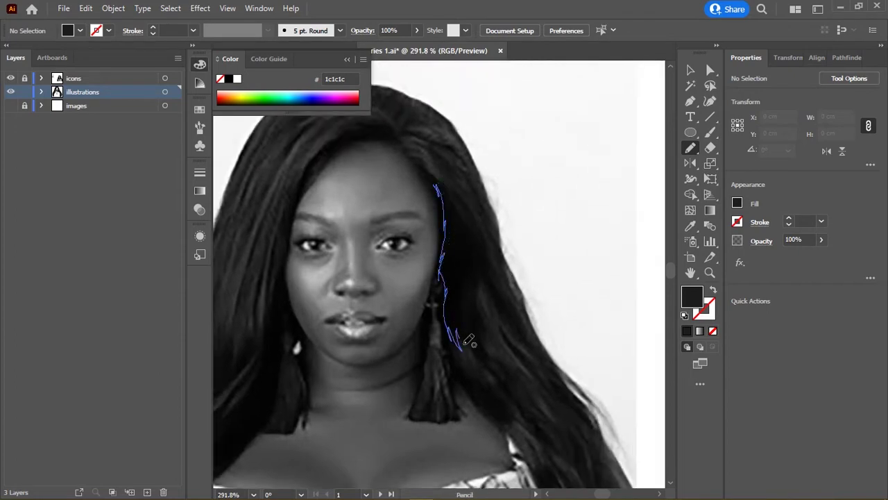
# Step: Draw three strands beside the right temple, delete them, then restore them with Edit > Redo Pencil
pyautogui.moveTo(469, 340)
pyautogui.mouseDown()
pyautogui.moveTo(483, 266)
pyautogui.moveTo(533, 347)
pyautogui.mouseUp()
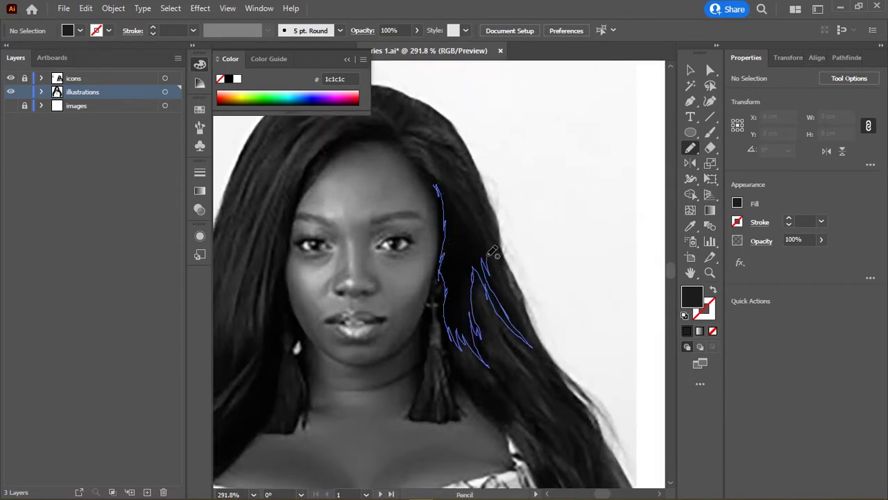
pyautogui.moveTo(451, 184)
pyautogui.mouseDown()
pyautogui.moveTo(478, 214)
pyautogui.moveTo(470, 224)
pyautogui.mouseUp()
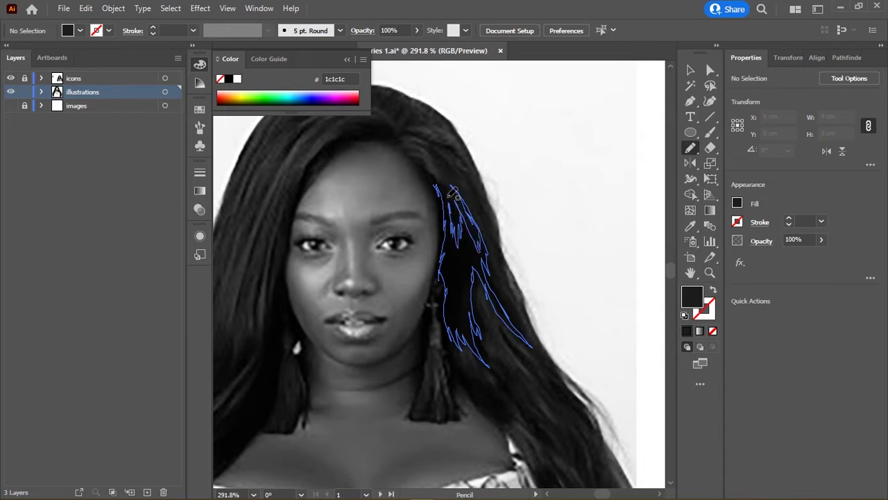
pyautogui.moveTo(457, 174); pyautogui.dragTo(495, 197)
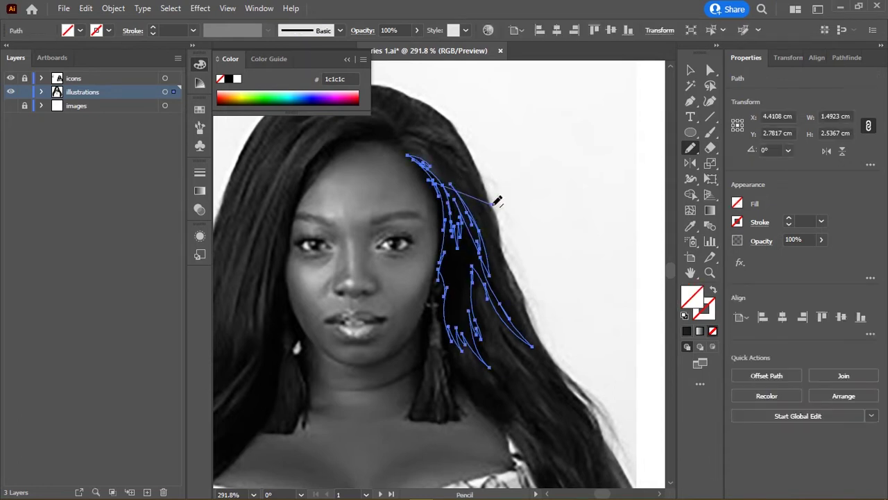
pyautogui.hotkey('ctrl', 'a')
pyautogui.press('Delete')
pyautogui.click(86, 8)
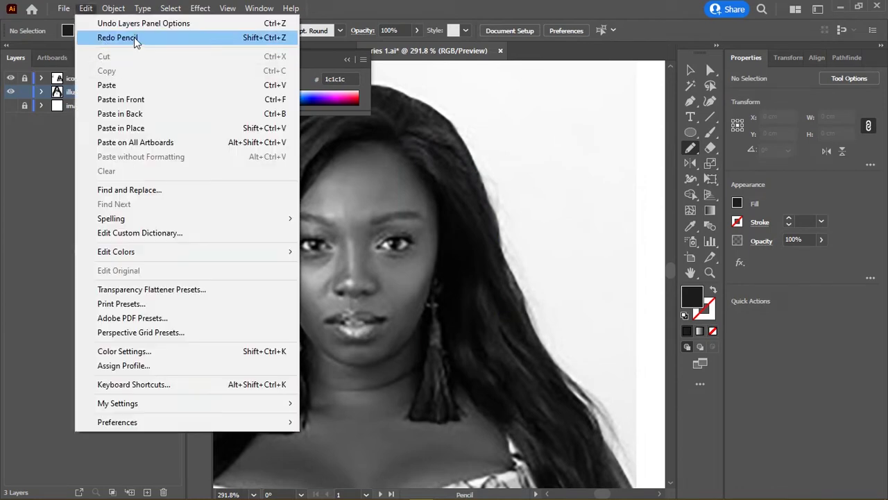
pyautogui.click(135, 35)
pyautogui.click(557, 212)
pyautogui.click(434, 207)
# Step: Eyedropper the near-black 050505 hair fill onto the strands and toggle layers to check
pyautogui.hotkey('ctrl', '0')
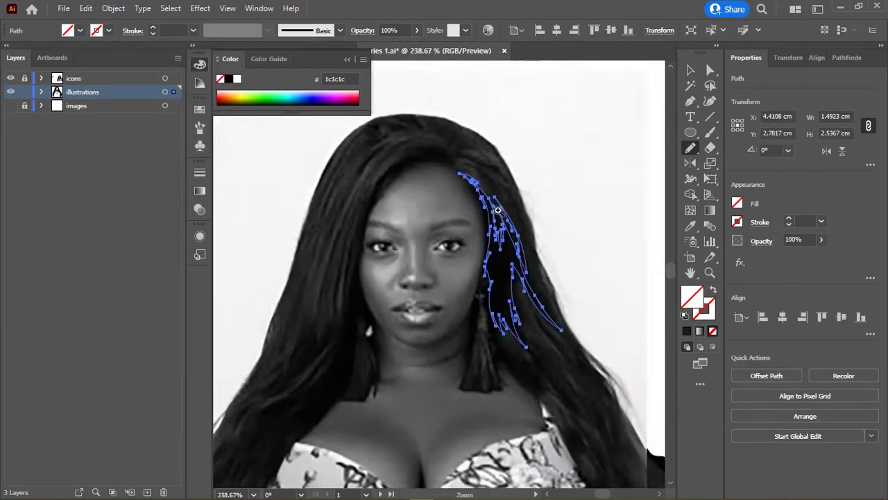
pyautogui.press('i')
pyautogui.click(508, 251)
pyautogui.click(11, 78)
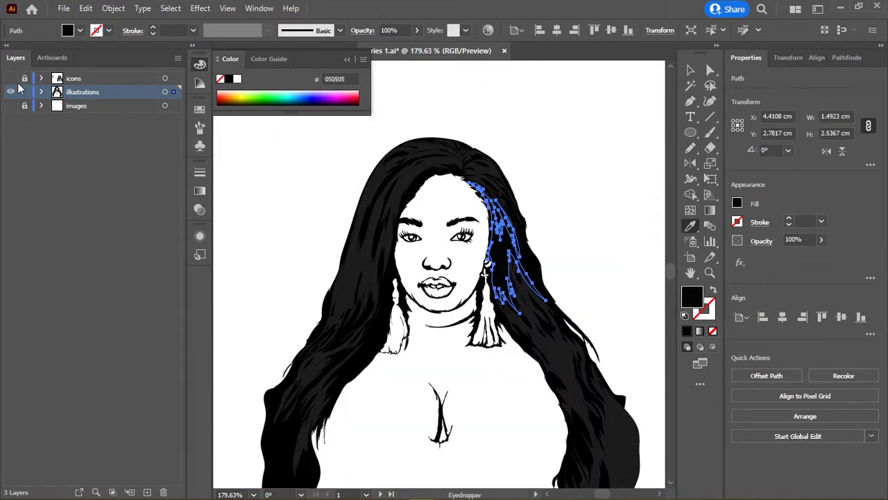
pyautogui.hotkey('ctrl', 'shift', 'a')
pyautogui.scroll(2, 621, 224)
pyautogui.moveTo(621, 224); pyautogui.dragTo(558, 184)
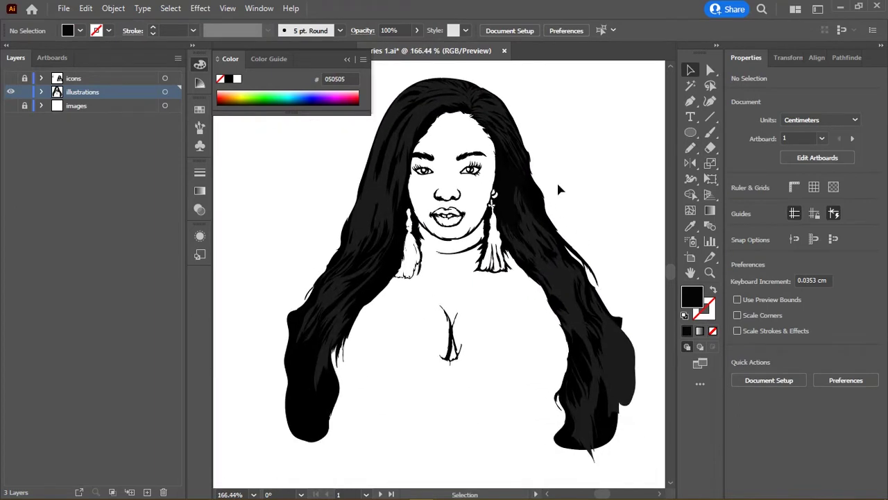
pyautogui.click(10, 106)
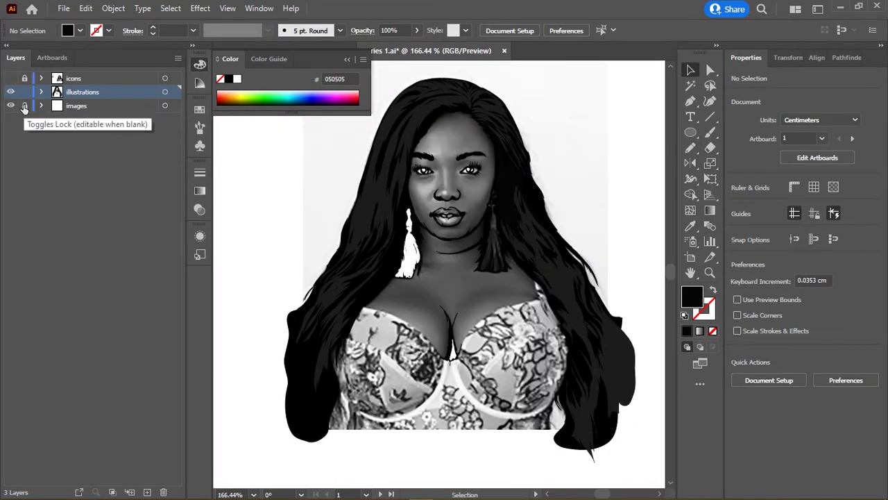
# Step: Lock and hide the photo underlay, and show the top photo layer for tracing
pyautogui.click(24, 106)
pyautogui.scroll(1, 448, 171)
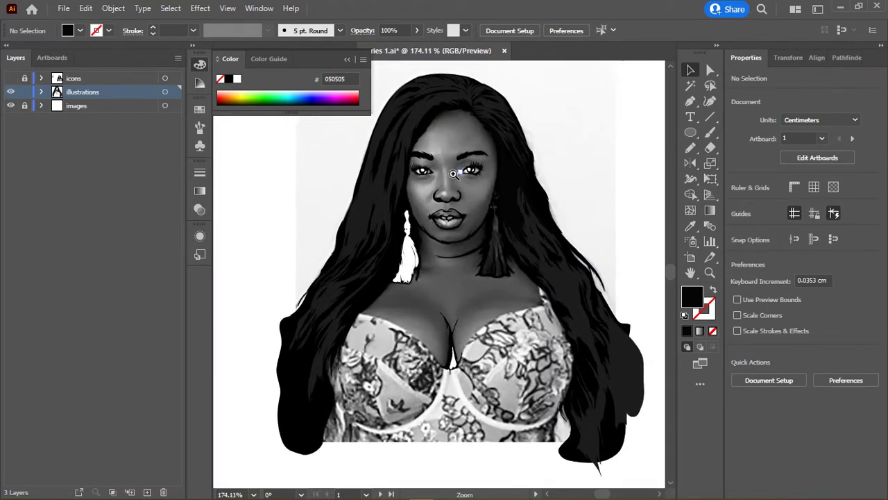
pyautogui.scroll(1, 409, 180)
pyautogui.click(10, 105)
pyautogui.click(10, 78)
pyautogui.scroll(1, 356, 238)
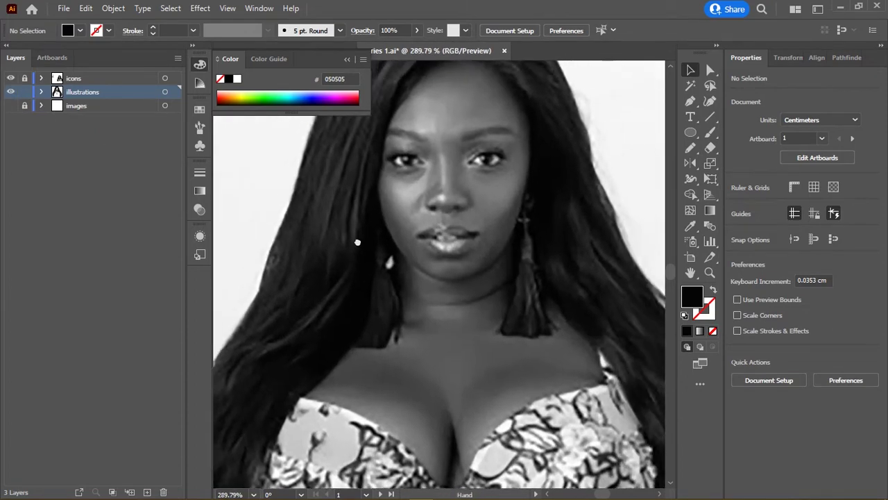
# Step: Draw a closed Pencil loop from the left cheek across the eyes and around the right-side hair
pyautogui.press('n')
pyautogui.scroll(1, 386, 254)
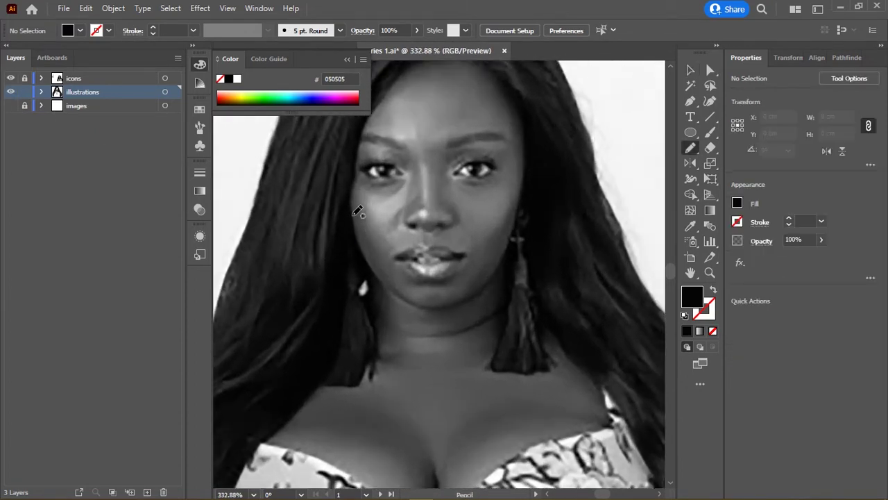
pyautogui.moveTo(365, 267); pyautogui.dragTo(338, 363)
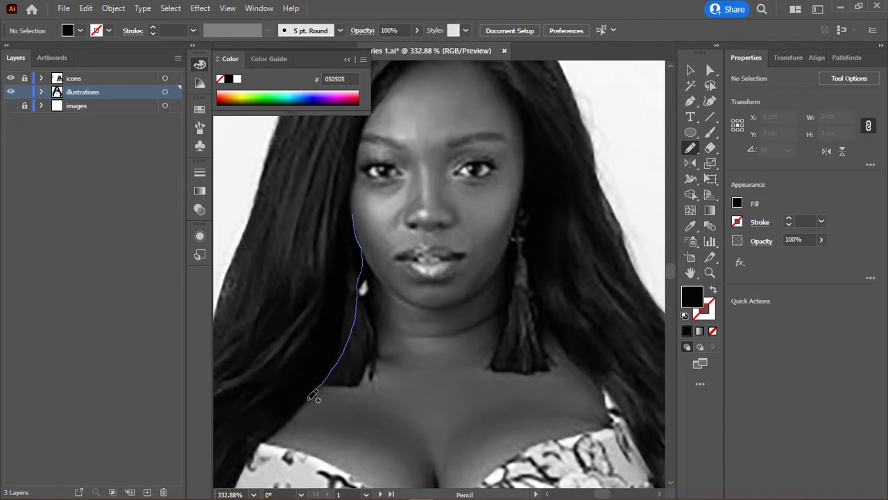
pyautogui.moveTo(314, 396); pyautogui.dragTo(309, 399)
pyautogui.scroll(-2, 314, 347)
pyautogui.moveTo(388, 229); pyautogui.dragTo(315, 316)
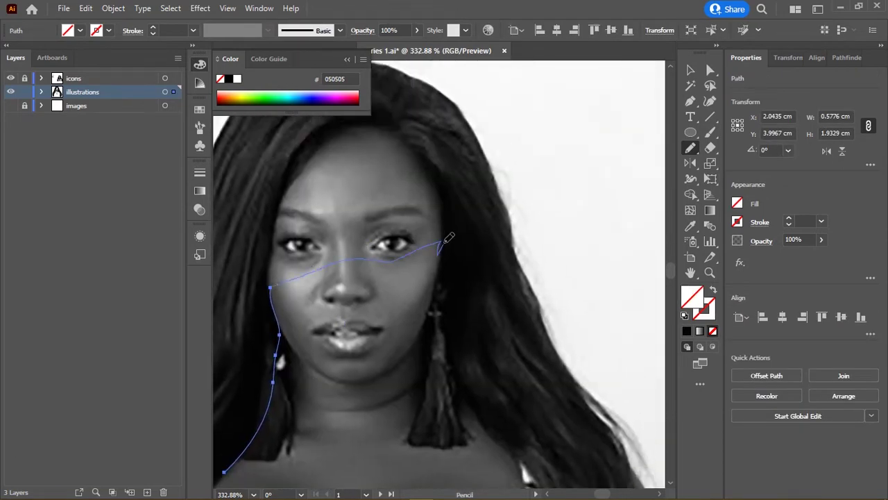
pyautogui.moveTo(449, 305)
pyautogui.mouseDown()
pyautogui.moveTo(446, 327)
pyautogui.moveTo(447, 201)
pyautogui.mouseUp()
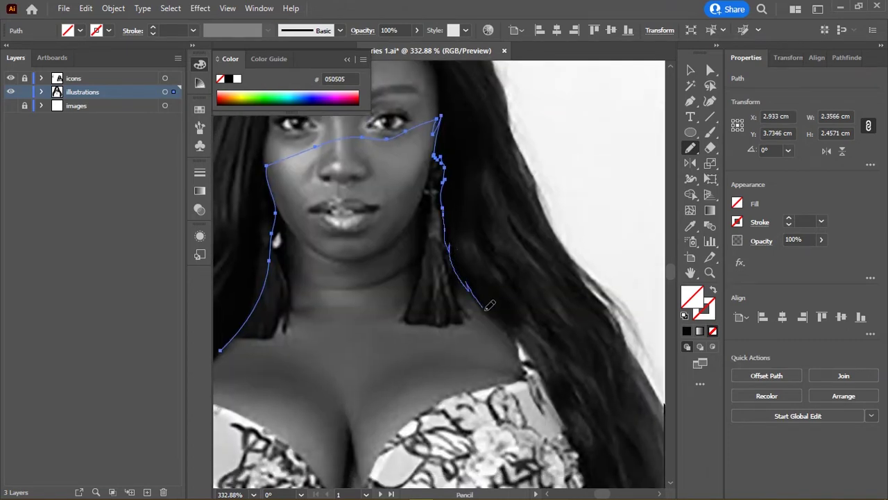
pyautogui.scroll(-1, 506, 284)
pyautogui.moveTo(513, 319); pyautogui.dragTo(645, 179)
pyautogui.moveTo(260, 312)
pyautogui.mouseDown()
pyautogui.moveTo(440, 314)
pyautogui.moveTo(372, 129)
pyautogui.moveTo(458, 75)
pyautogui.mouseUp()
pyautogui.moveTo(536, 106); pyautogui.dragTo(352, 238)
pyautogui.moveTo(446, 195); pyautogui.dragTo(597, 272)
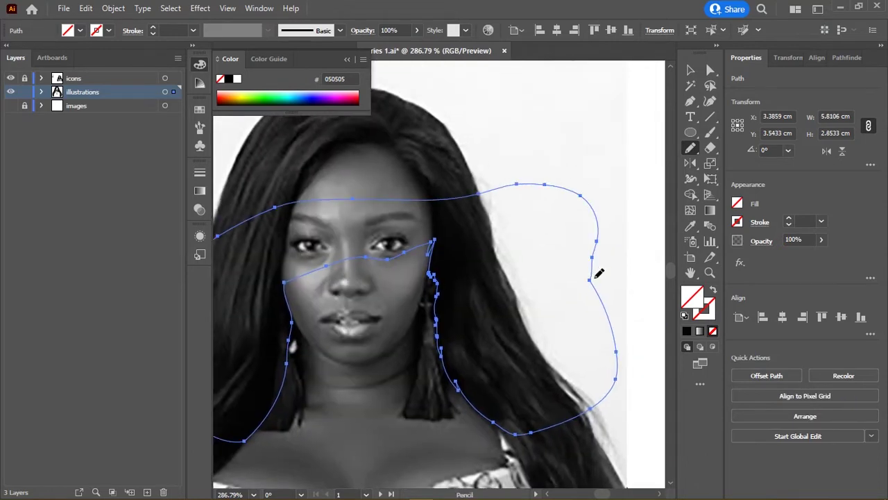
# Step: Give the closed blob shape a red a81616 fill
pyautogui.click(586, 90)
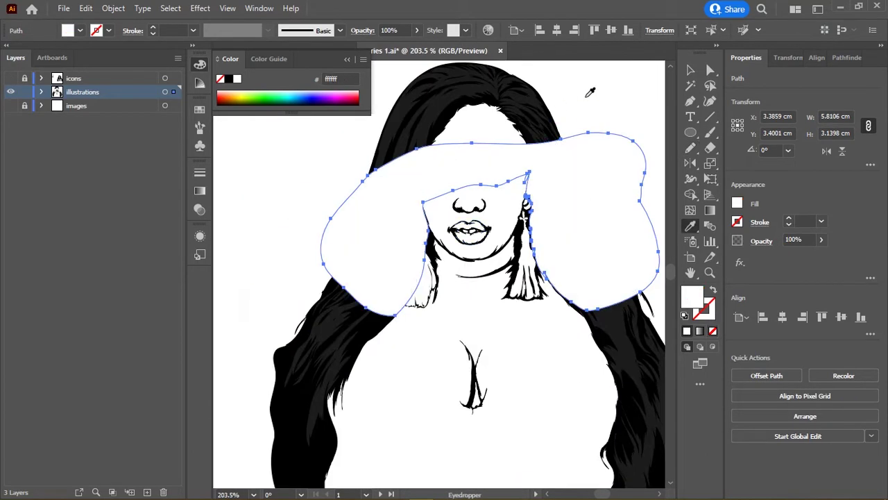
pyautogui.press('v')
pyautogui.click(597, 93)
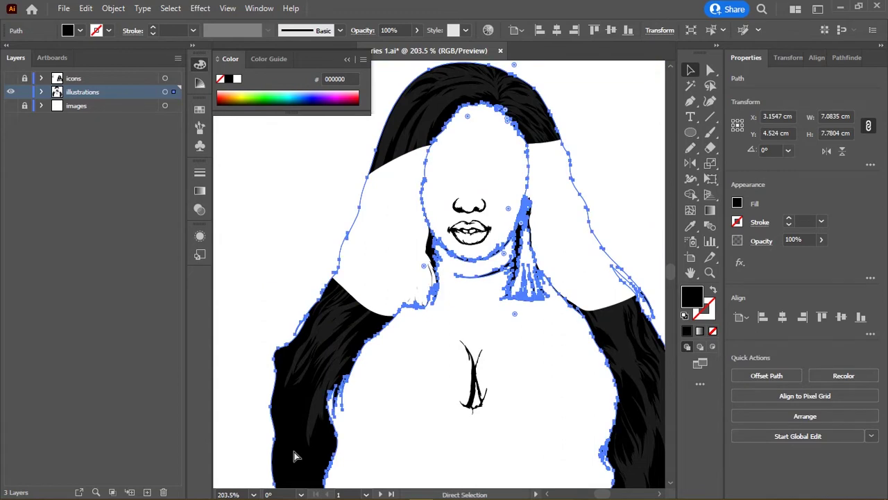
pyautogui.hotkey('ctrl', 'shift', ']')
pyautogui.keyDown('shift'); pyautogui.click(484, 182); pyautogui.keyUp('shift')
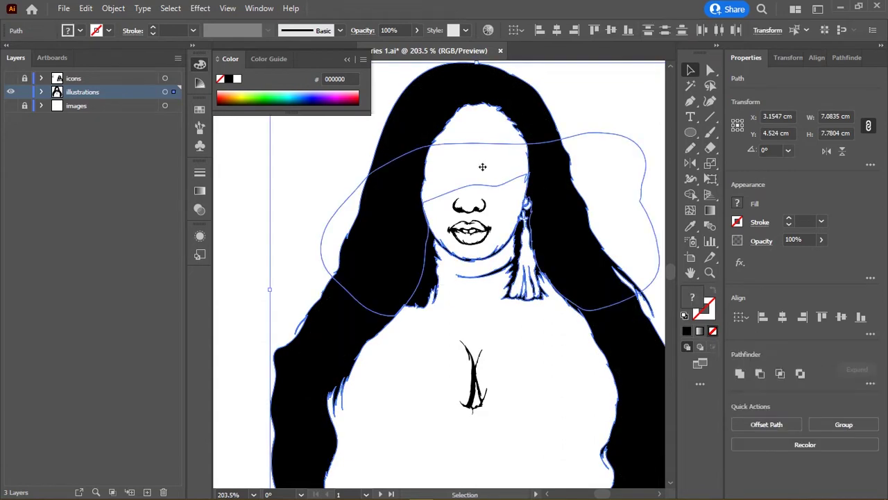
pyautogui.click(595, 104)
pyautogui.click(510, 166)
pyautogui.doubleClick(694, 297)
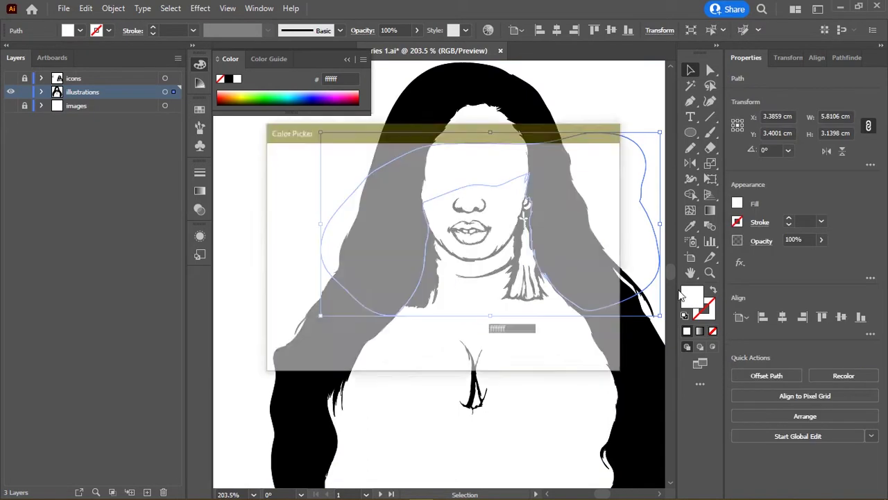
pyautogui.write('a81616')
pyautogui.press('Return')
pyautogui.hotkey('ctrl', 'shift', 'a')
# Step: Rearrange the red blob's stacking order behind and then in front of the hair
pyautogui.scroll(2, 417, 243)
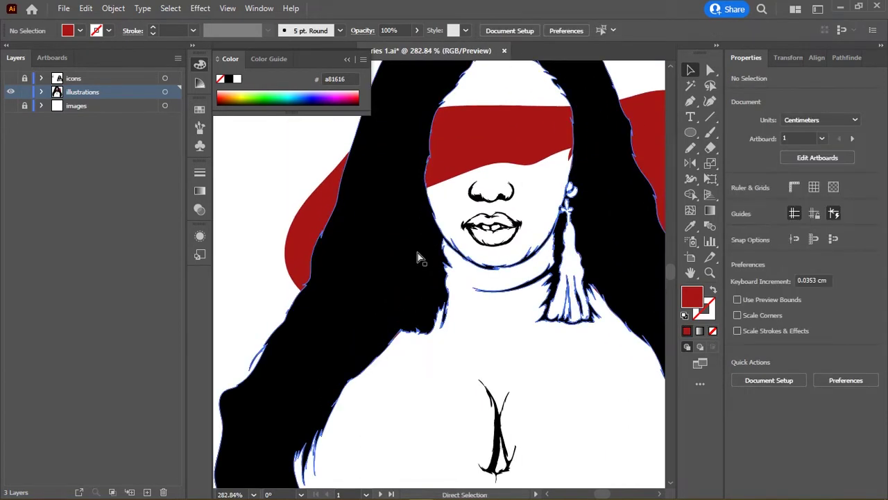
pyautogui.press('v')
pyautogui.click(298, 238)
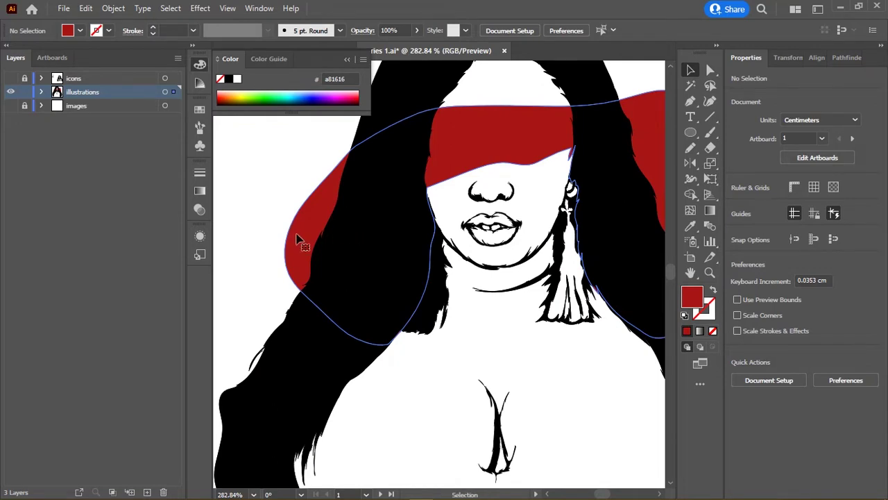
pyautogui.hotkey('ctrl', 'shift', '[')
pyautogui.click(345, 262)
pyautogui.press('n')
pyautogui.scroll(3, 345, 262)
pyautogui.scroll(-2, 478, 111)
pyautogui.keyDown('ctrl'); pyautogui.click(477, 111); pyautogui.keyUp('ctrl')
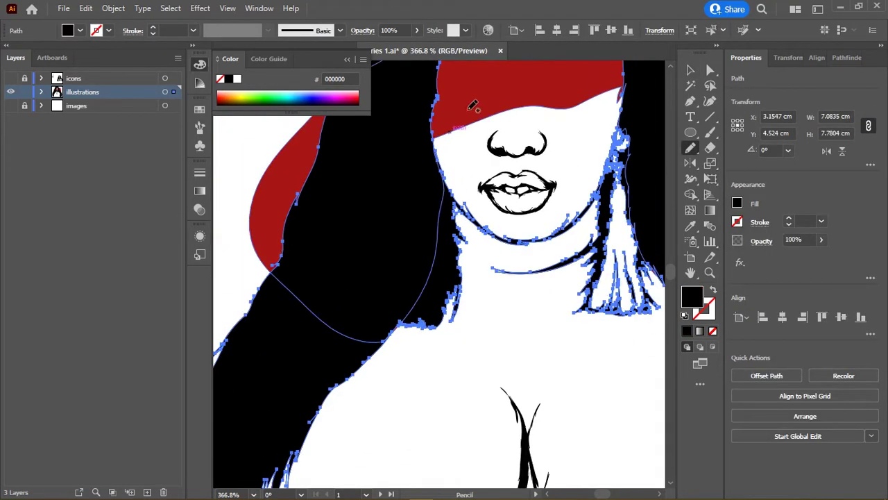
pyautogui.hotkey('ctrl', 'shift', ']')
pyautogui.keyDown('ctrl'); pyautogui.click(311, 377); pyautogui.keyUp('ctrl')
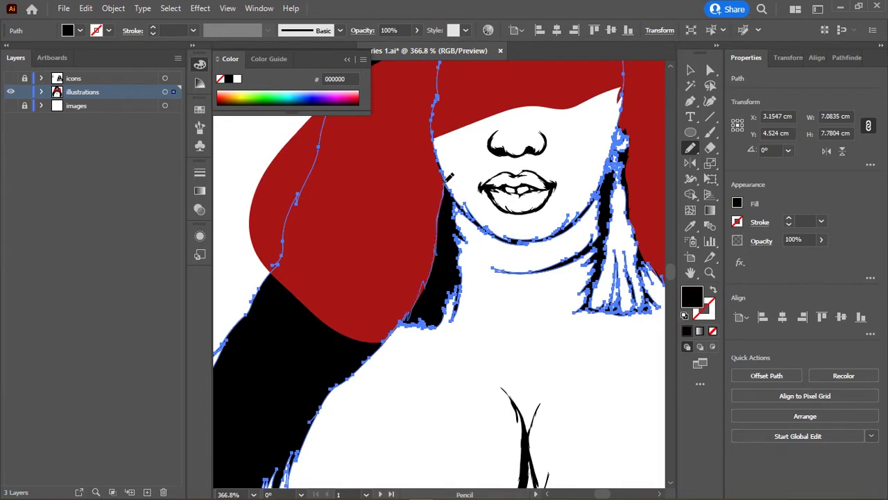
# Step: Select the red blob shape with the Selection tool and delete it
pyautogui.scroll(-1, 436, 182)
pyautogui.hscroll(5, 440, 218)
pyautogui.scroll(3, 433, 111)
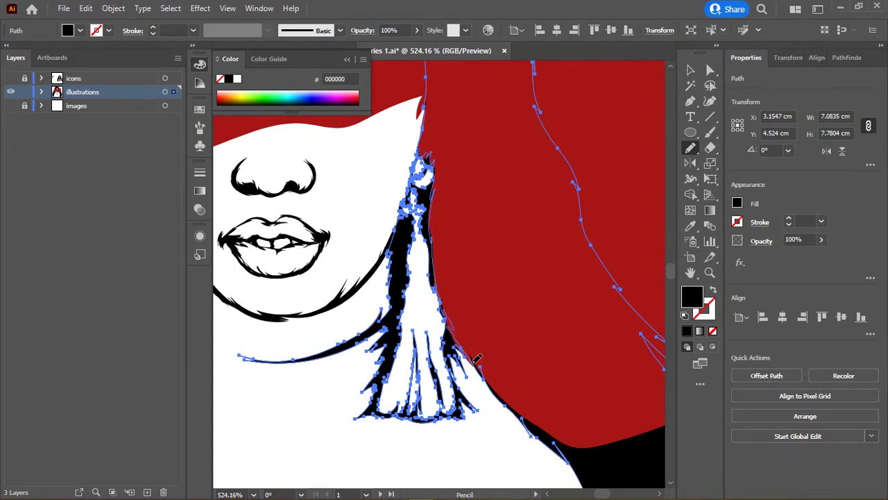
pyautogui.scroll(-2, 477, 358)
pyautogui.scroll(-2, 477, 358)
pyautogui.scroll(1, 443, 213)
pyautogui.scroll(2, 442, 213)
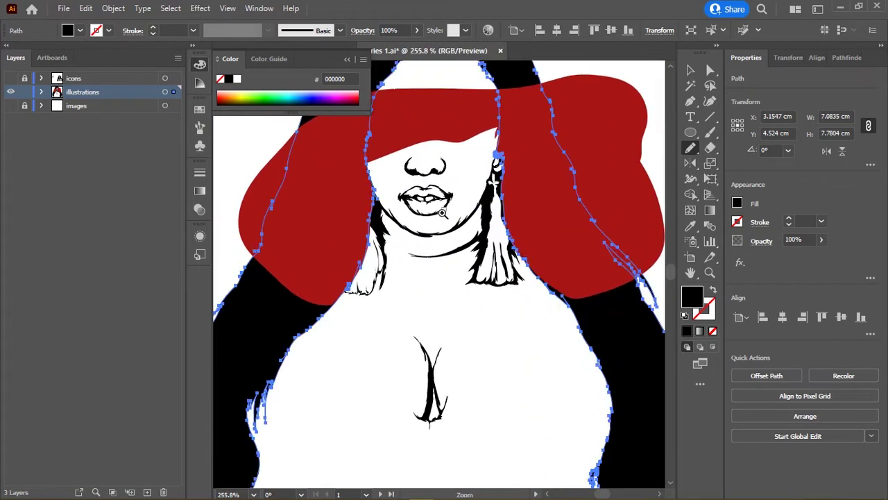
pyautogui.scroll(-2, 442, 213)
pyautogui.press('v')
pyautogui.click(561, 163)
pyautogui.press('Delete')
pyautogui.click(522, 204)
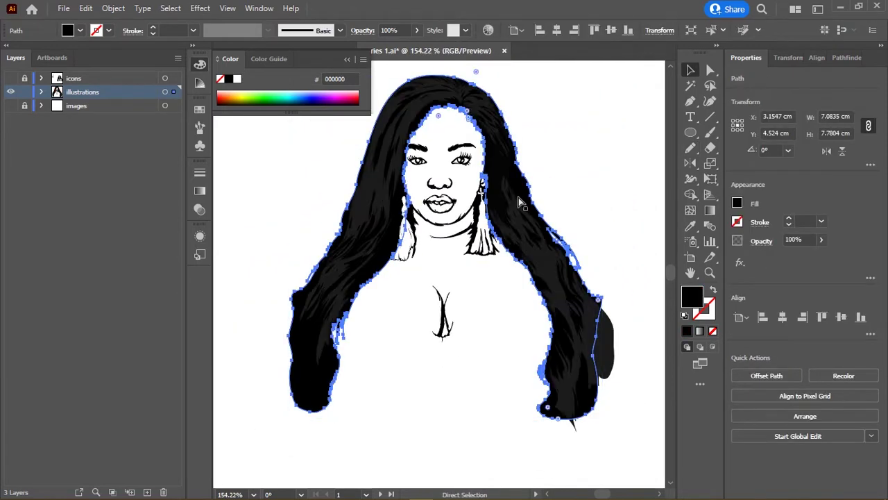
# Step: Delete the leftover shape and lock the bottom hair path in the Layers panel
pyautogui.press('Delete')
pyautogui.click(319, 390)
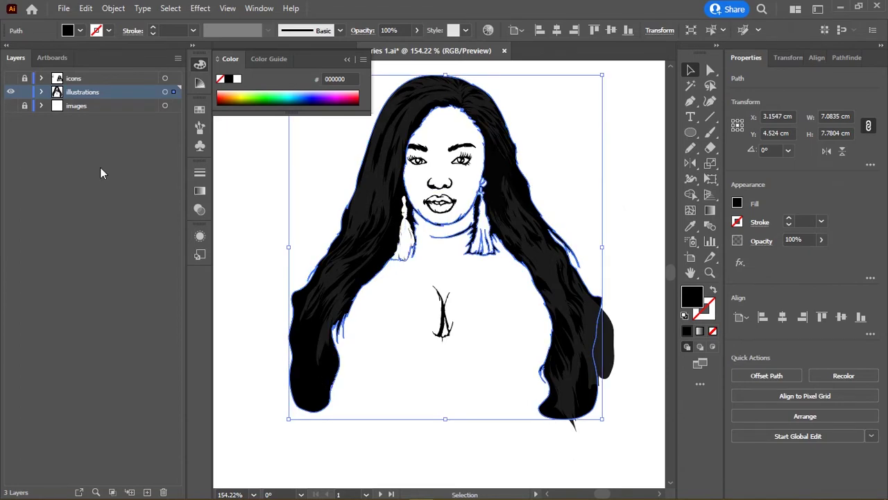
pyautogui.click(41, 91)
pyautogui.moveTo(178, 143); pyautogui.dragTo(176, 361)
pyautogui.click(24, 465)
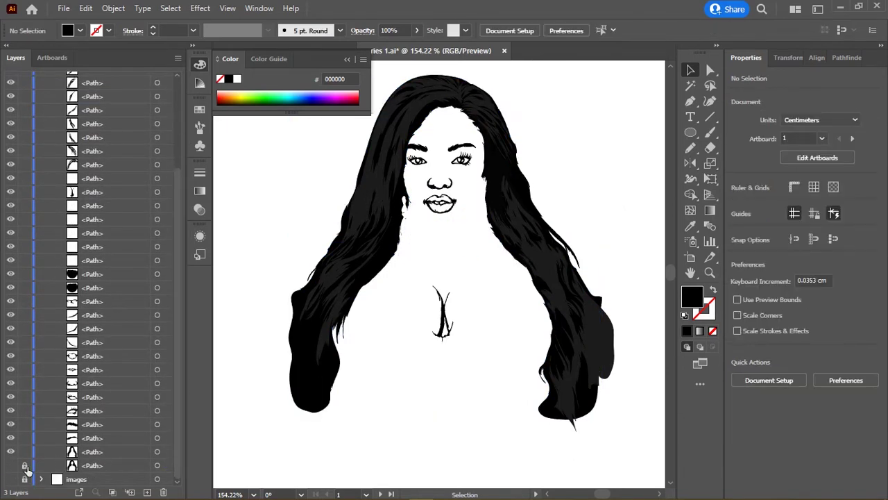
# Step: Set the hair path's fill to near-black 111111, after trying 1c1c1c
pyautogui.scroll(2, 379, 278)
pyautogui.click(297, 412)
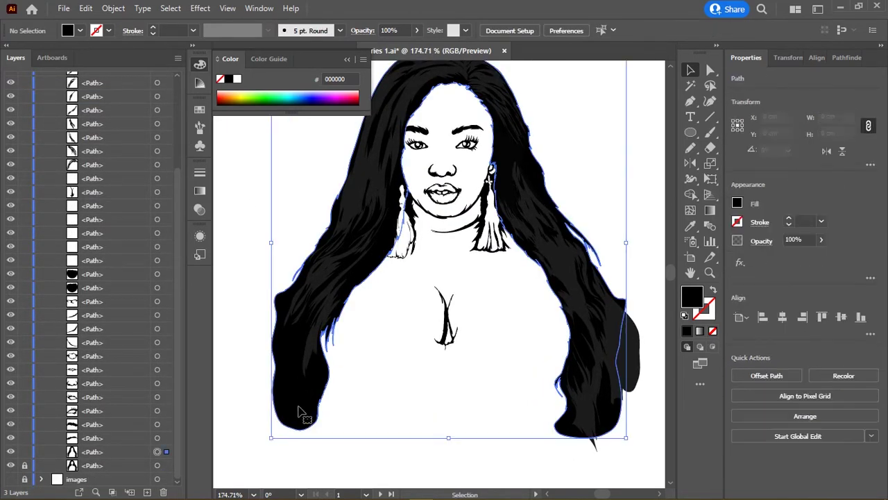
pyautogui.scroll(1, 387, 236)
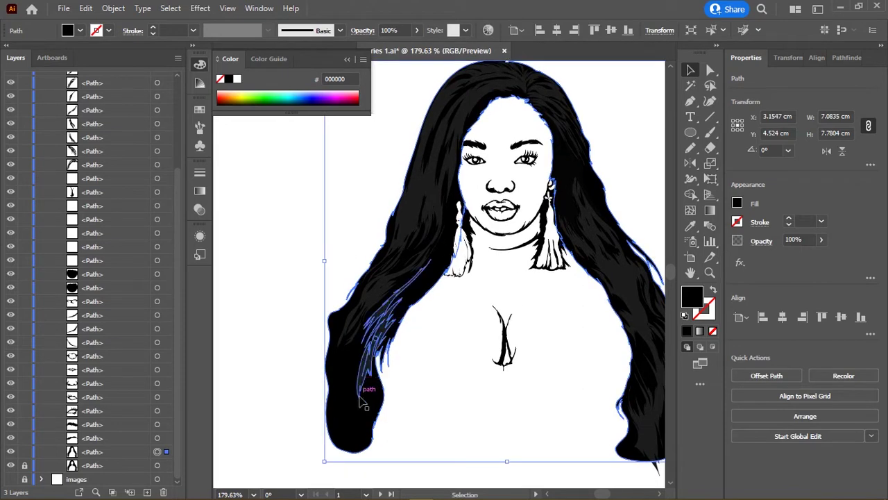
pyautogui.doubleClick(698, 300)
pyautogui.write('1c1c1c')
pyautogui.press('Return')
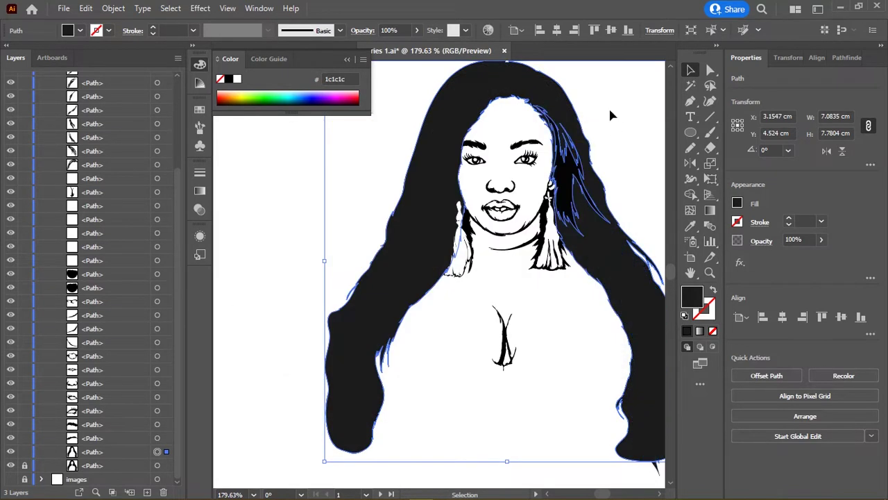
pyautogui.doubleClick(696, 300)
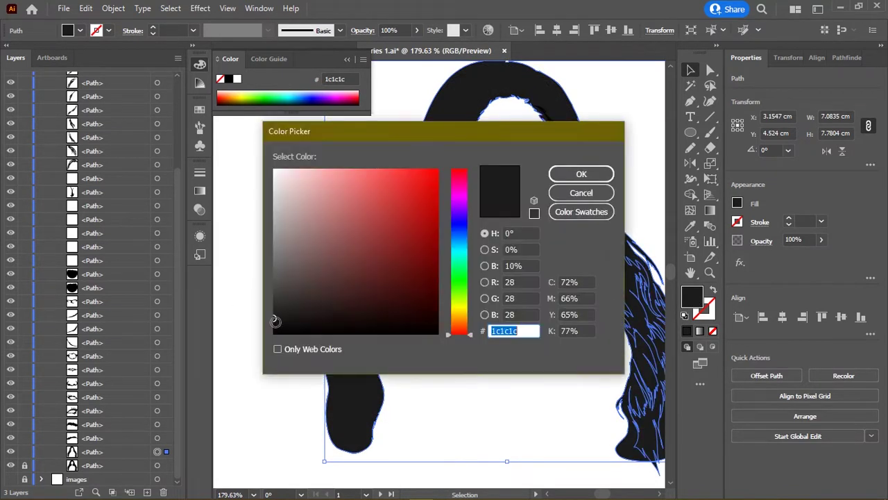
pyautogui.write('111111')
pyautogui.click(581, 173)
pyautogui.hotkey('ctrl', '0')
pyautogui.hotkey('ctrl', 'shift', 'a')
# Step: Collapse the illustrations layer and make the images reference photo layer visible
pyautogui.scroll(3, 421, 184)
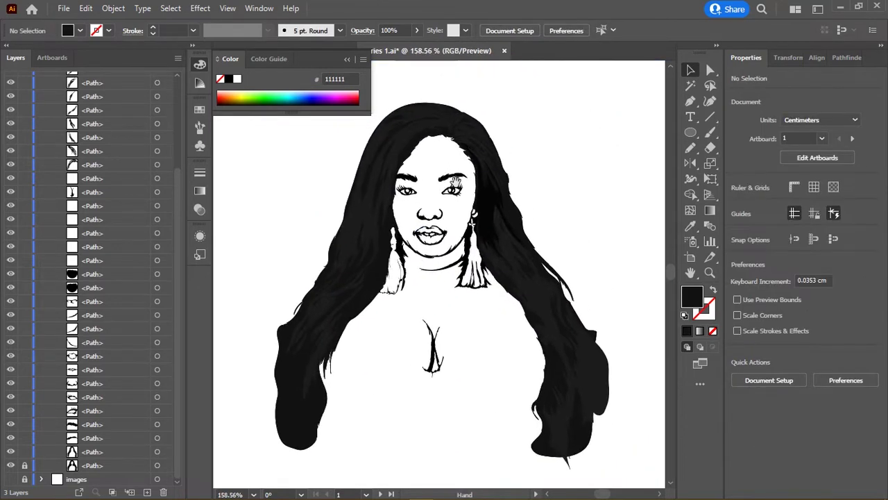
pyautogui.press('n')
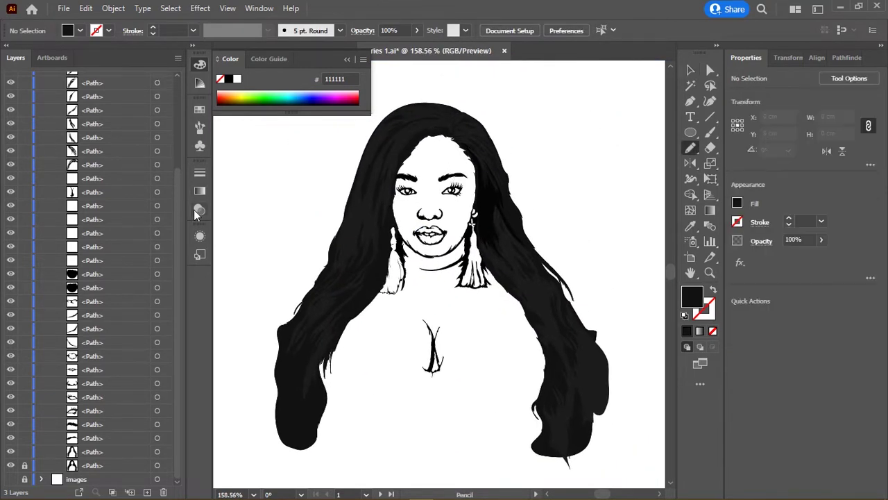
pyautogui.scroll(10, 105, 277)
pyautogui.click(41, 92)
pyautogui.click(10, 105)
# Step: Draw the first pencil strand up the hair and fill it black
pyautogui.scroll(2, 373, 236)
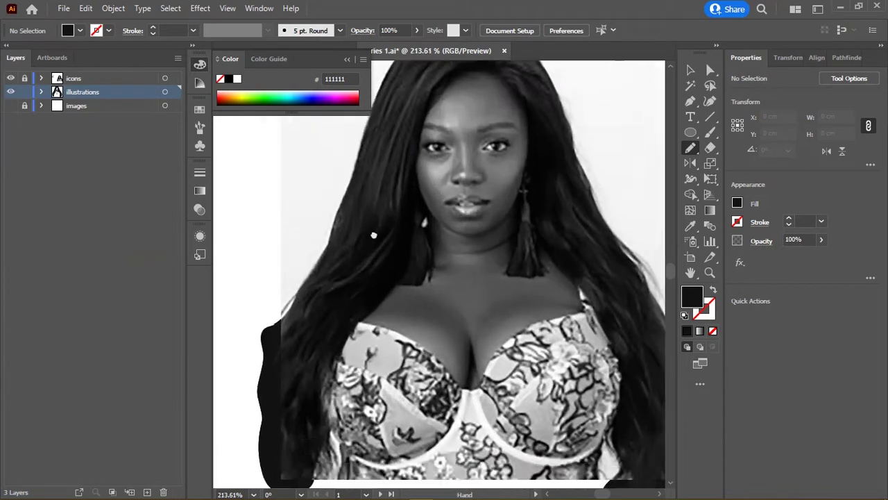
pyautogui.moveTo(373, 236)
pyautogui.mouseDown()
pyautogui.moveTo(378, 218)
pyautogui.moveTo(317, 281)
pyautogui.moveTo(378, 241)
pyautogui.mouseUp()
pyautogui.moveTo(391, 208); pyautogui.dragTo(385, 148)
pyautogui.moveTo(402, 183); pyautogui.dragTo(408, 236)
pyautogui.click(229, 79)
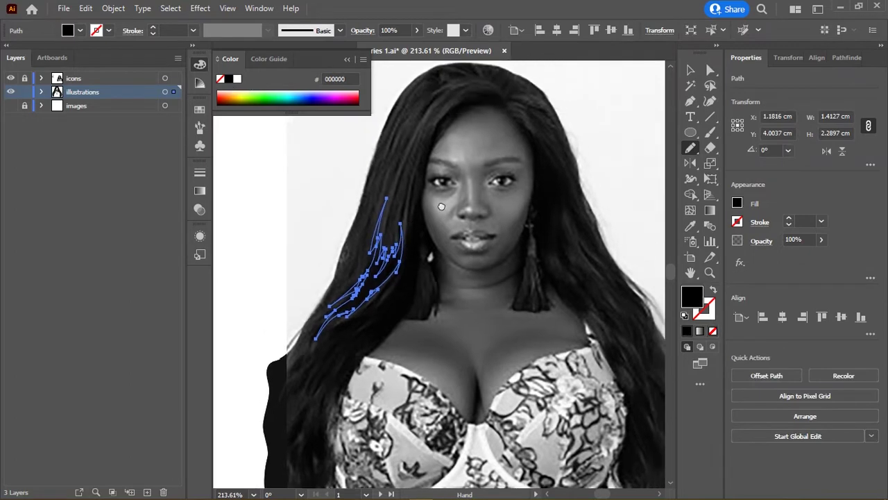
# Step: Add black-filled pencil strands sweeping down-left along the left side of the hair
pyautogui.moveTo(392, 317)
pyautogui.mouseDown()
pyautogui.moveTo(419, 229)
pyautogui.moveTo(478, 256)
pyautogui.mouseUp()
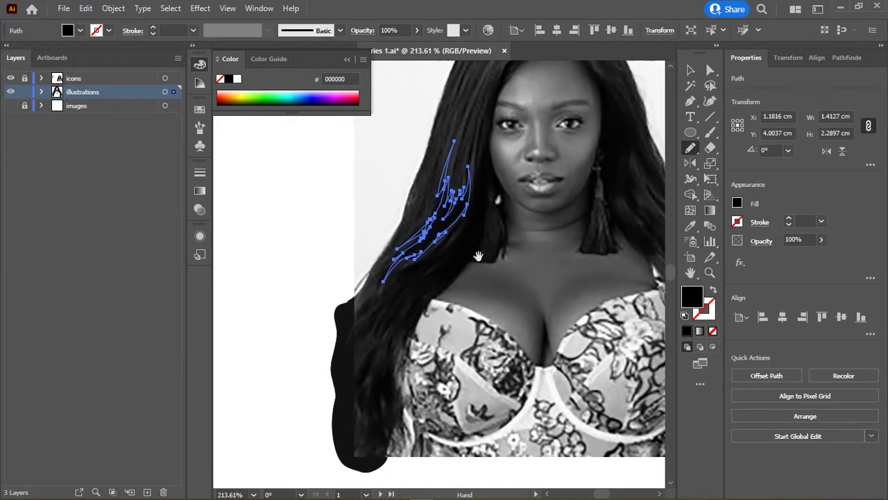
pyautogui.moveTo(490, 119); pyautogui.dragTo(476, 161)
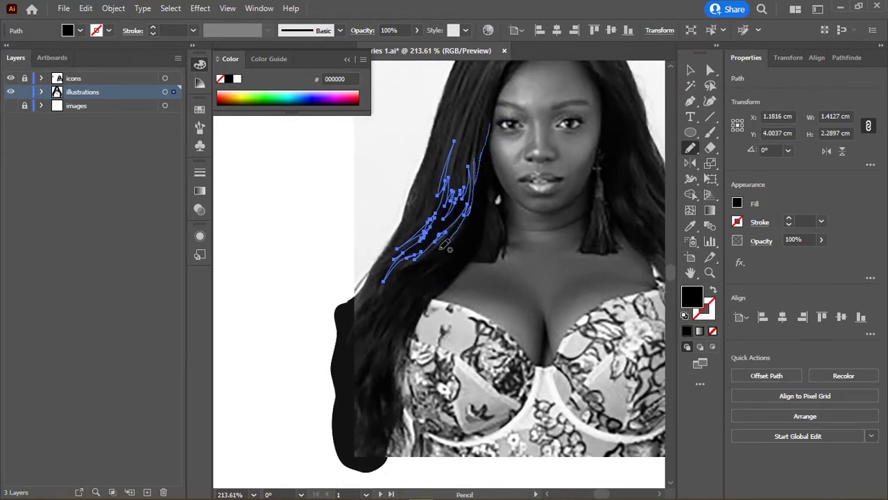
pyautogui.moveTo(448, 246); pyautogui.dragTo(378, 313)
pyautogui.moveTo(444, 267); pyautogui.dragTo(394, 333)
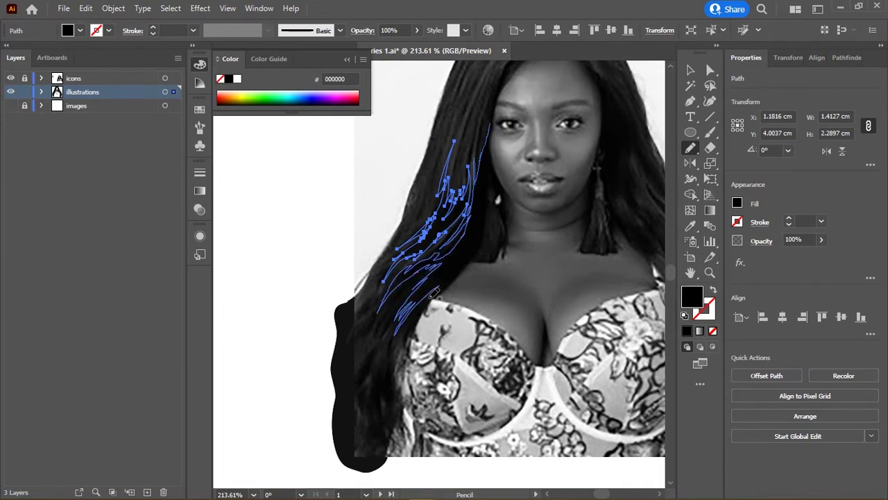
pyautogui.moveTo(467, 269); pyautogui.dragTo(490, 220)
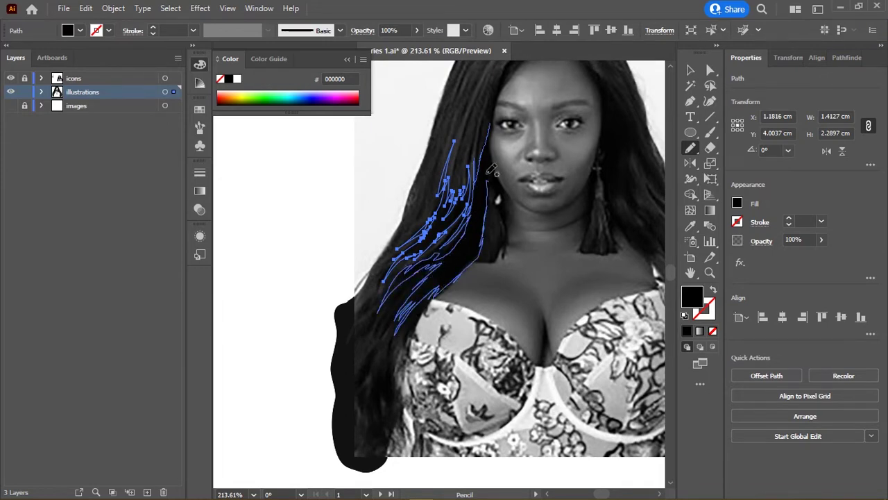
pyautogui.moveTo(498, 118); pyautogui.dragTo(440, 218)
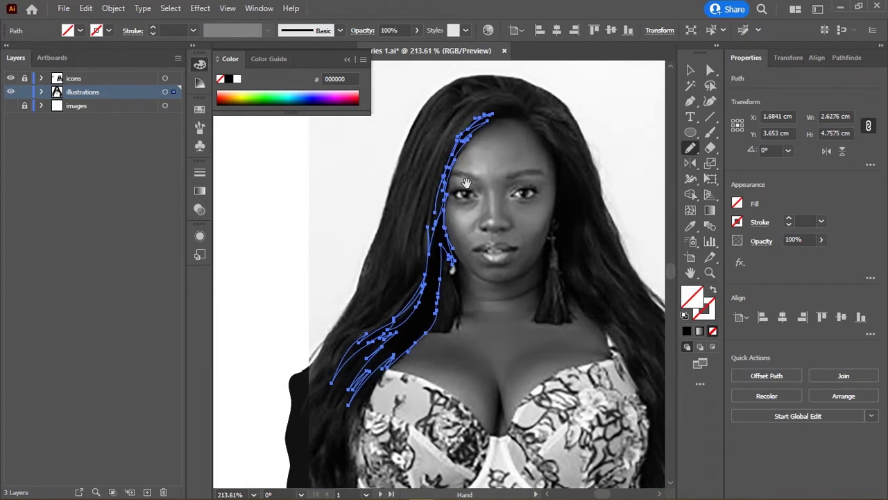
pyautogui.moveTo(450, 218); pyautogui.dragTo(430, 255)
pyautogui.click(229, 79)
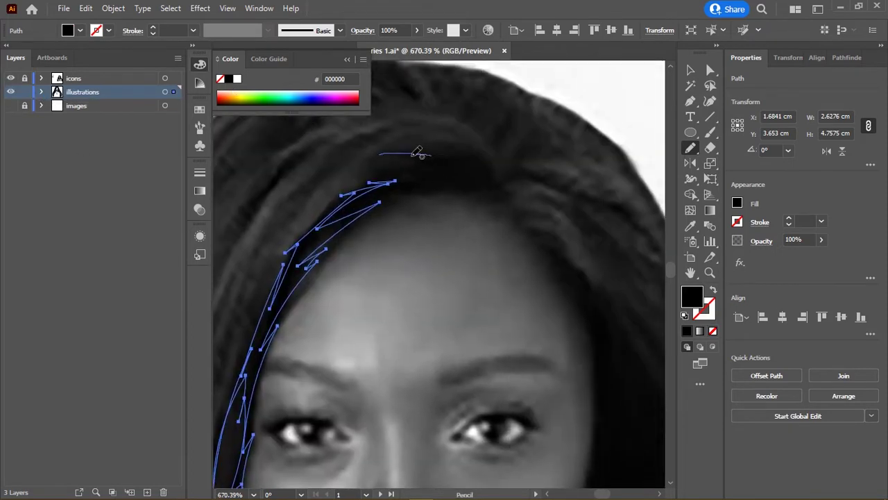
# Step: Draw strands along the crown hairline and down the left hair from the crown
pyautogui.moveTo(417, 153)
pyautogui.mouseDown()
pyautogui.moveTo(521, 189)
pyautogui.moveTo(391, 156)
pyautogui.mouseUp()
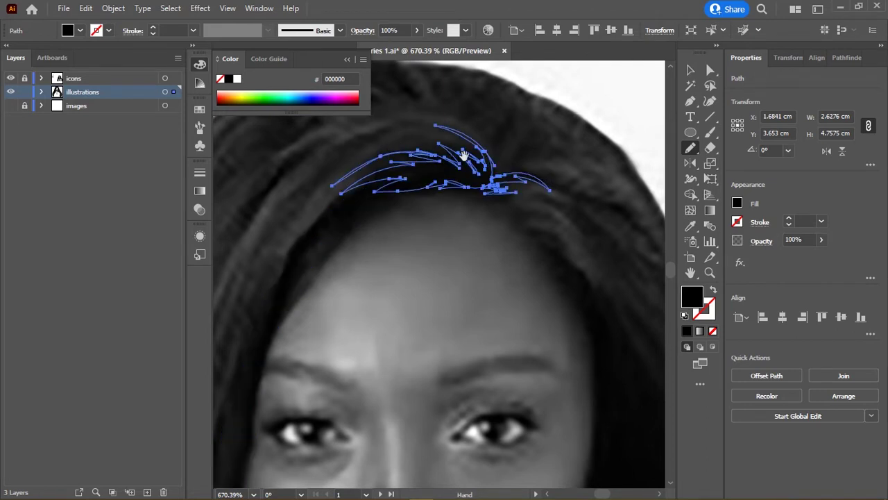
pyautogui.scroll(-2, 392, 180)
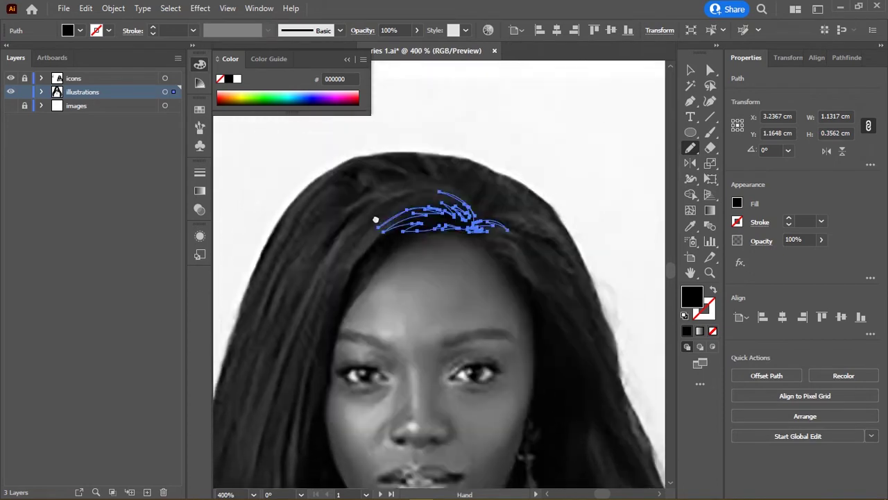
pyautogui.moveTo(392, 180)
pyautogui.mouseDown()
pyautogui.moveTo(374, 223)
pyautogui.moveTo(416, 209)
pyautogui.mouseUp()
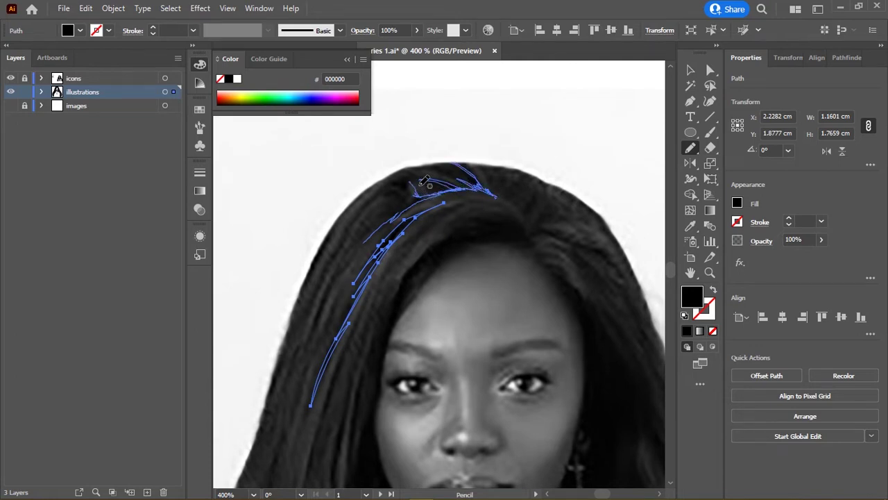
pyautogui.moveTo(379, 184); pyautogui.dragTo(412, 186)
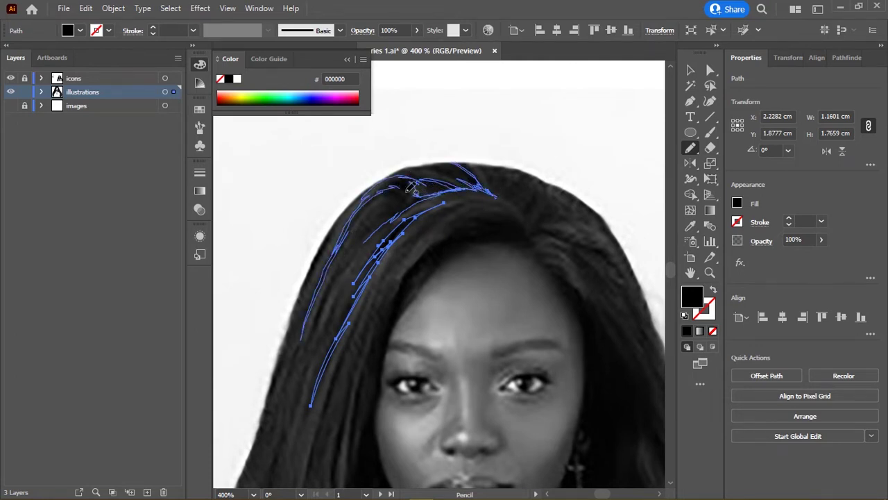
pyautogui.moveTo(402, 202); pyautogui.dragTo(352, 273)
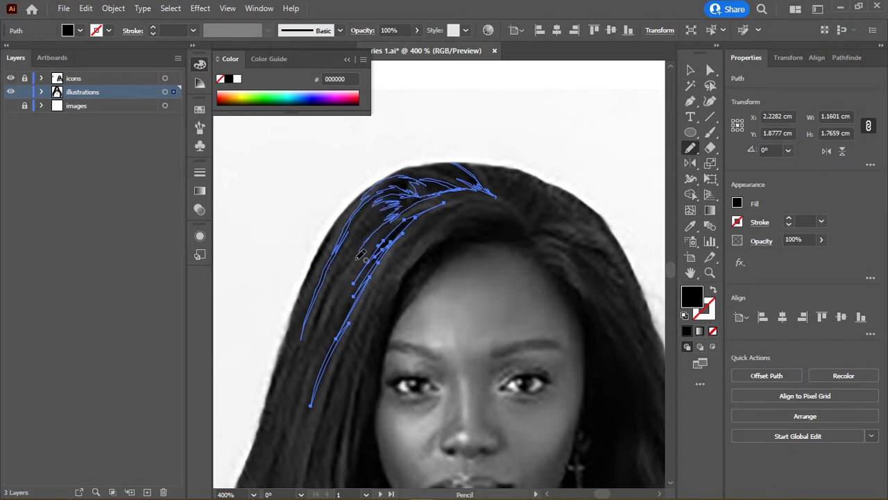
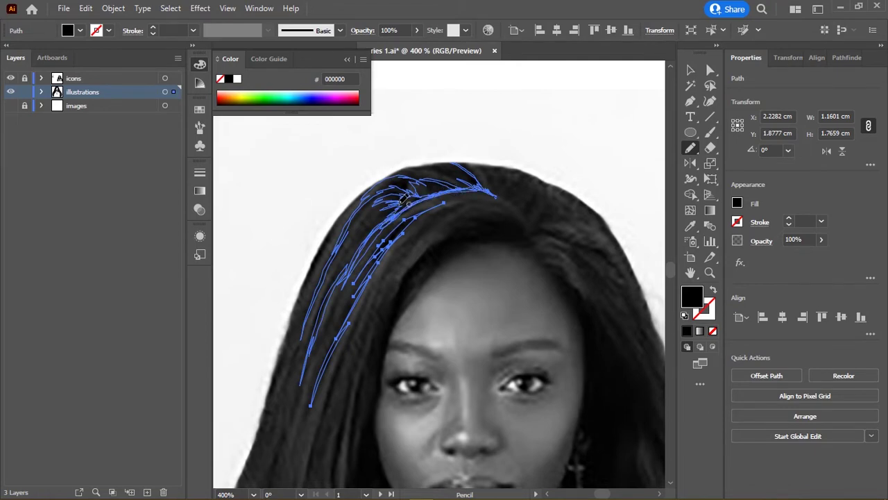
# Step: Zoom in on the crown and draw a new Pencil strand along the top hair curve
pyautogui.scroll(5, 479, 188)
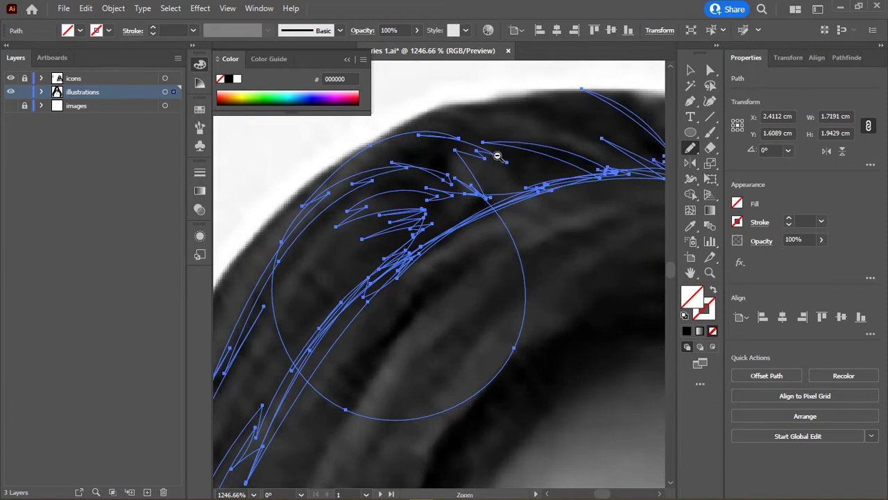
pyautogui.scroll(-2, 497, 156)
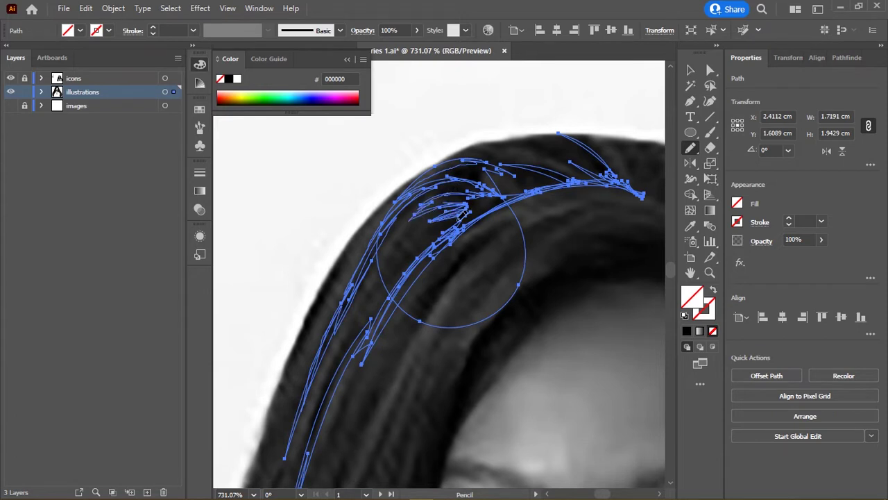
pyautogui.hotkey('ctrl', 'space')
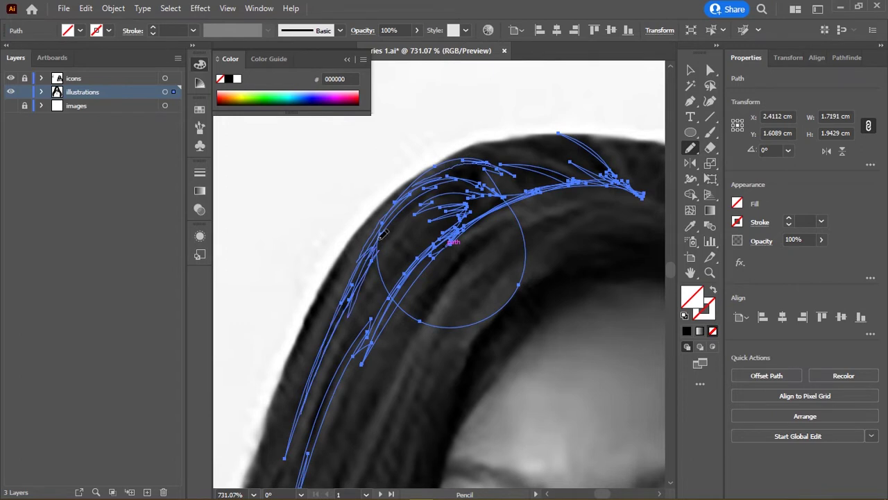
pyautogui.click(456, 197)
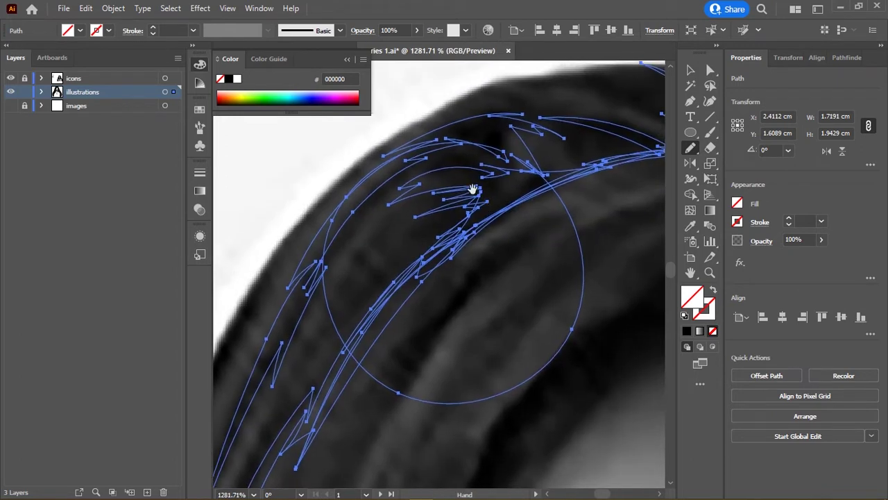
pyautogui.moveTo(479, 144); pyautogui.dragTo(396, 195)
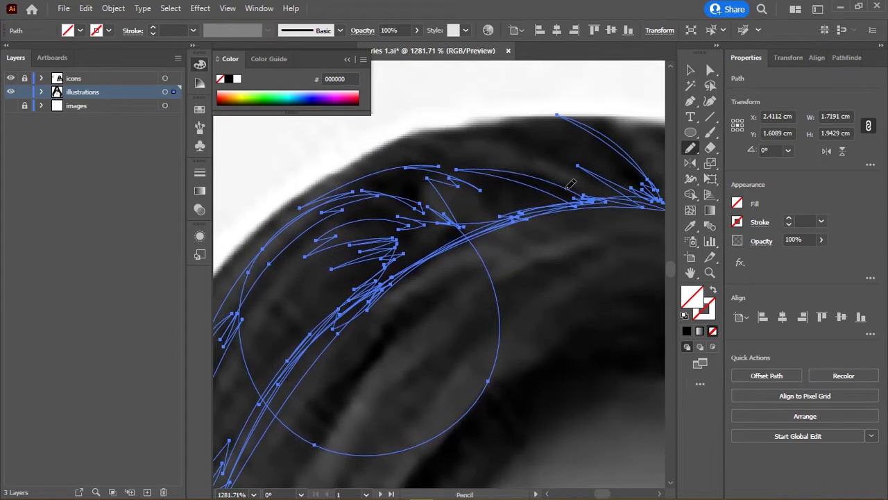
pyautogui.moveTo(566, 186); pyautogui.dragTo(508, 182)
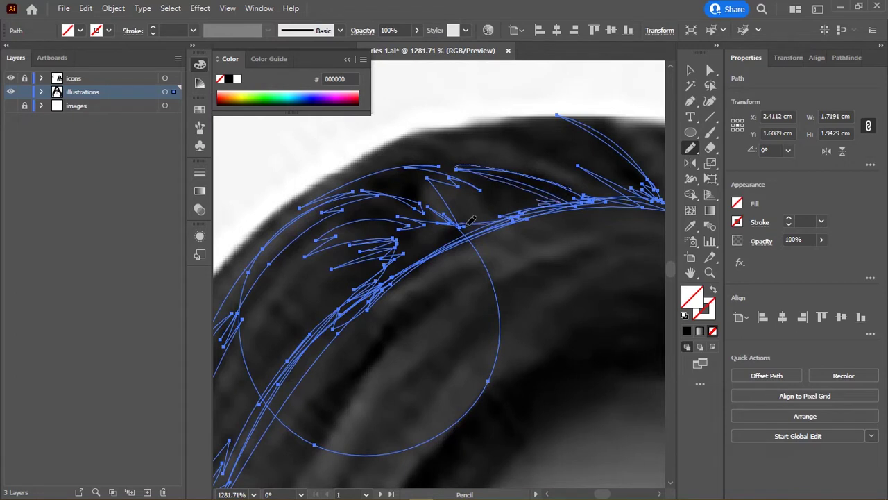
pyautogui.moveTo(397, 164); pyautogui.dragTo(480, 188)
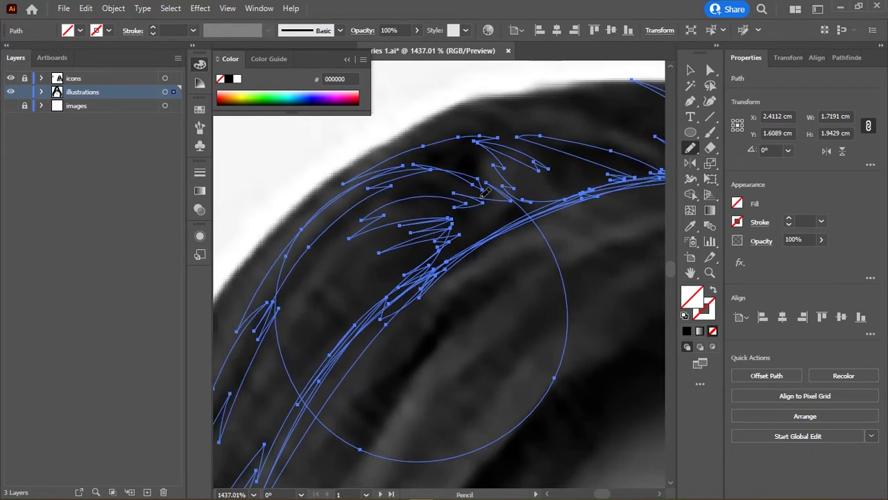
pyautogui.moveTo(530, 206)
pyautogui.mouseDown()
pyautogui.moveTo(410, 238)
pyautogui.moveTo(525, 205)
pyautogui.mouseUp()
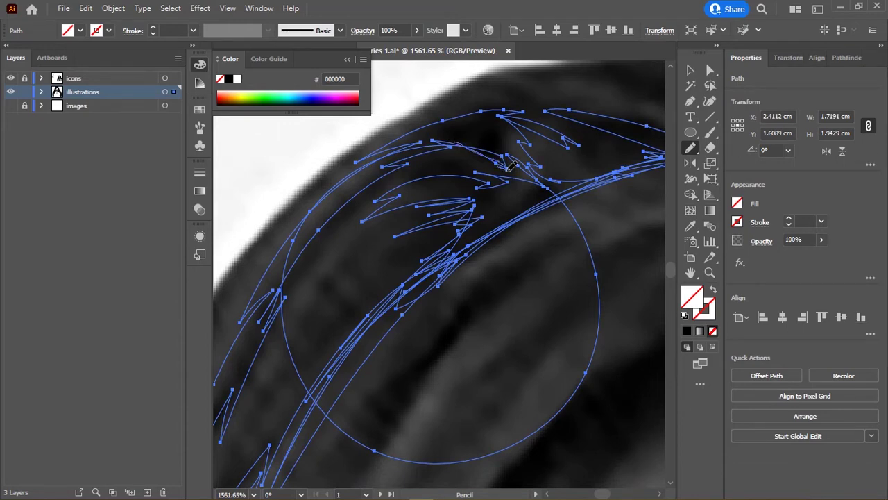
pyautogui.moveTo(511, 165); pyautogui.dragTo(453, 153)
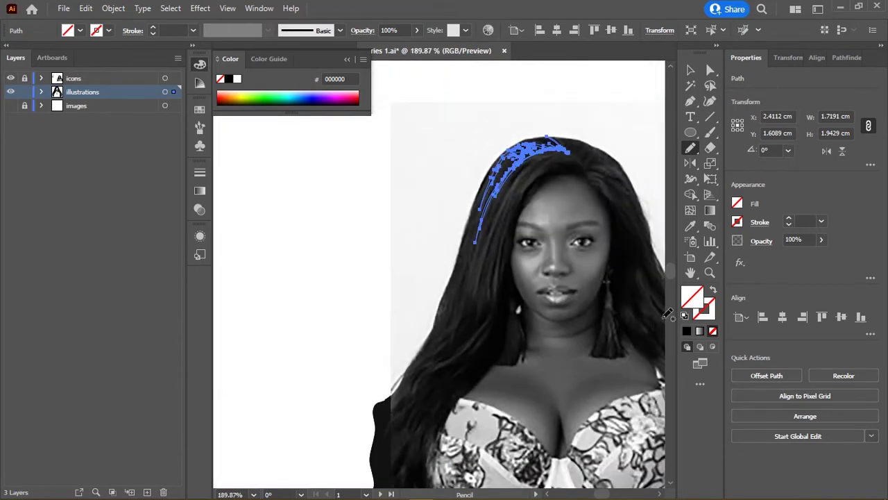
# Step: Fill the new crown strand black, hide the reference photo, and deselect to review
pyautogui.click(687, 331)
pyautogui.hotkey('ctrl', '0')
pyautogui.click(10, 78)
pyautogui.moveTo(333, 222)
pyautogui.mouseDown()
pyautogui.moveTo(371, 222)
pyautogui.moveTo(407, 149)
pyautogui.mouseUp()
pyautogui.hotkey('ctrl', 'shift', 'a')
pyautogui.moveTo(472, 270); pyautogui.dragTo(421, 188)
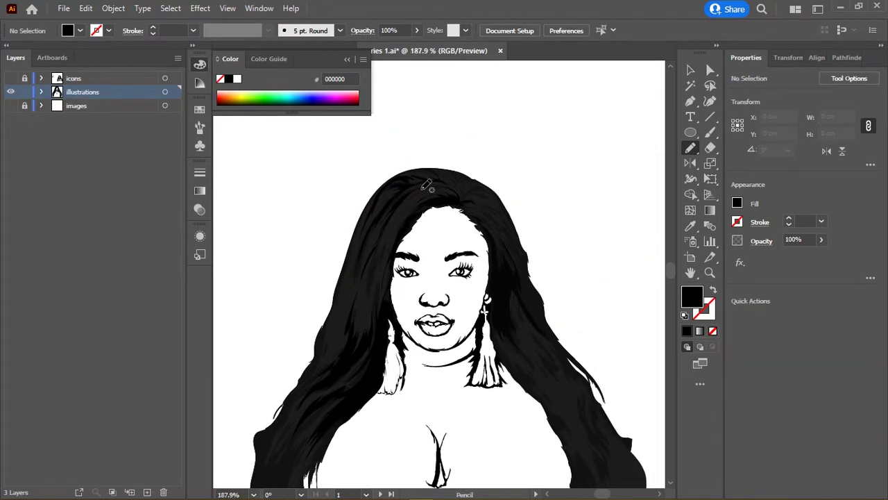
# Step: Draw black-filled strands over the hair at the top of the head
pyautogui.click(10, 78)
pyautogui.hotkey('ctrl', '+')
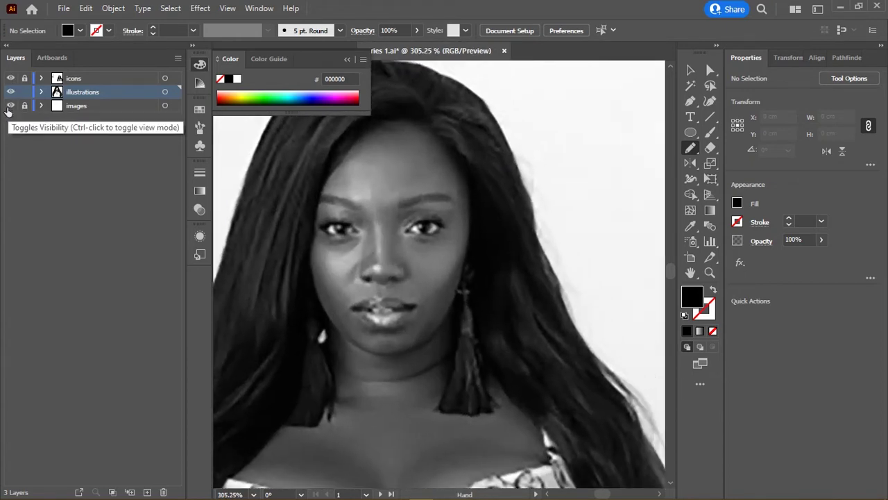
pyautogui.click(11, 78)
pyautogui.click(10, 77)
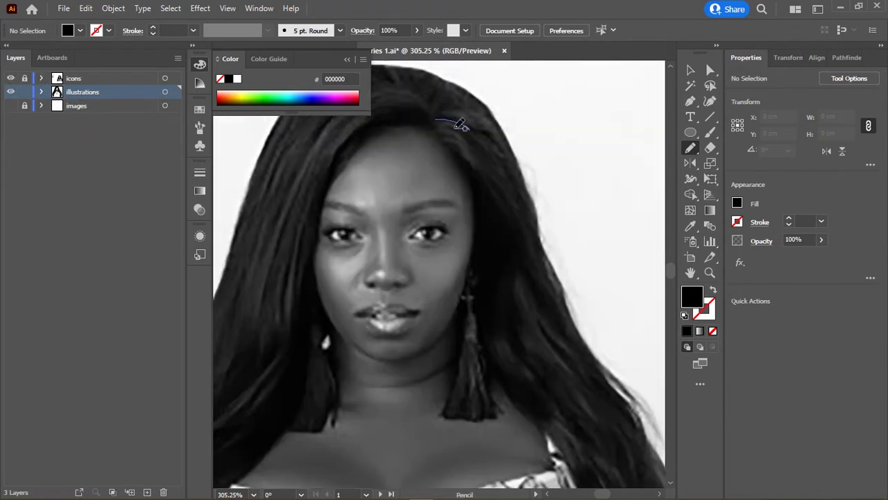
pyautogui.moveTo(459, 123)
pyautogui.mouseDown()
pyautogui.moveTo(507, 170)
pyautogui.moveTo(457, 112)
pyautogui.moveTo(434, 118)
pyautogui.mouseUp()
pyautogui.moveTo(553, 231); pyautogui.dragTo(602, 231)
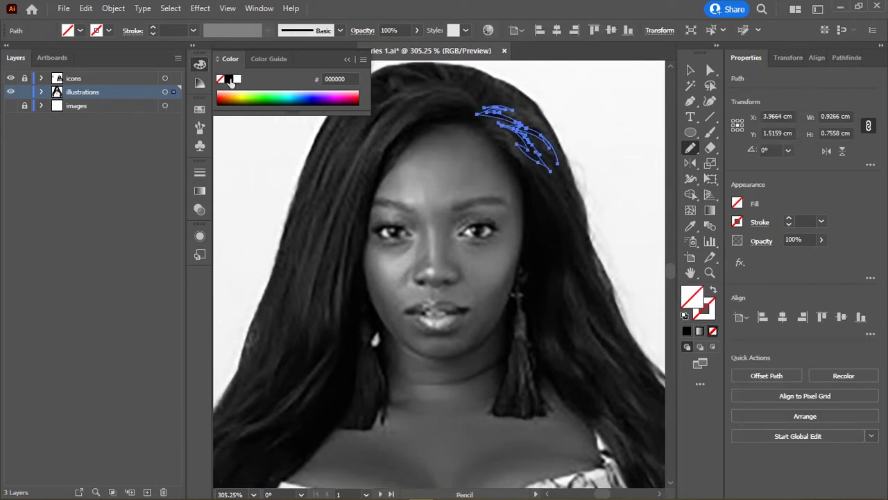
pyautogui.click(229, 78)
pyautogui.scroll(-2, 438, 277)
pyautogui.moveTo(590, 312); pyautogui.dragTo(361, 243)
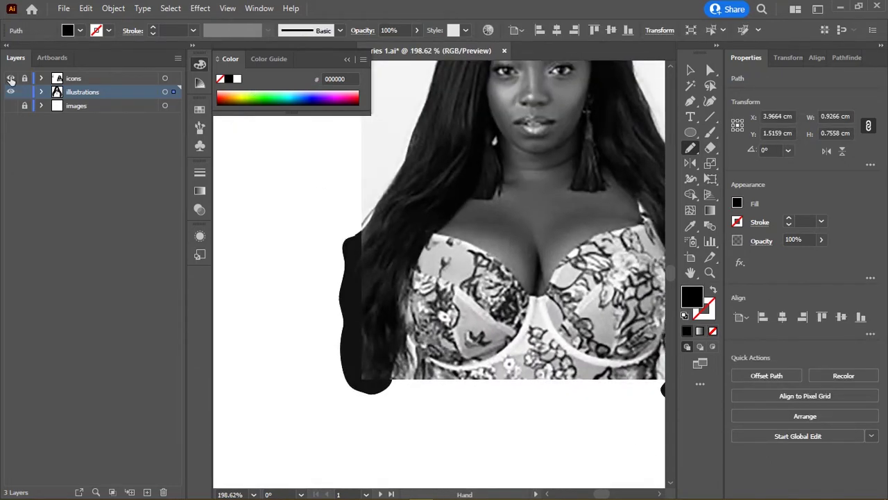
# Step: Add a black-filled strand down the hair beside the face, checking it with the photo hidden
pyautogui.click(10, 78)
pyautogui.scroll(3, 408, 242)
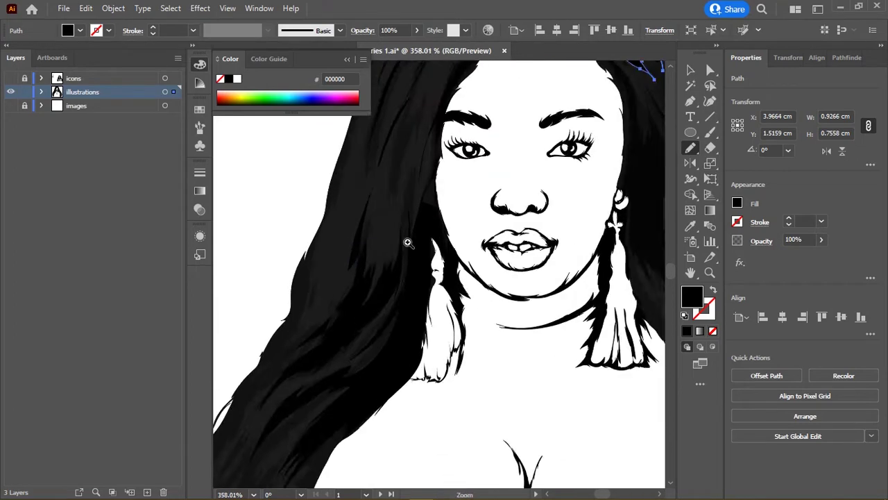
pyautogui.scroll(2, 408, 242)
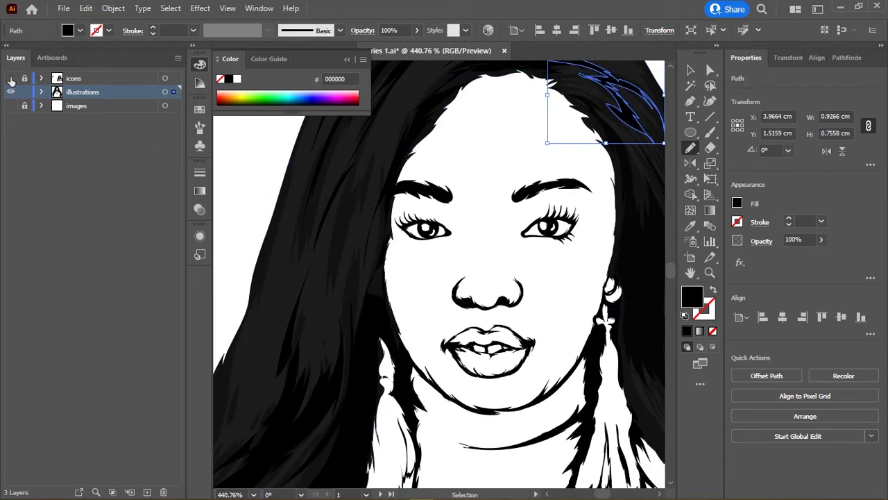
pyautogui.click(10, 78)
pyautogui.moveTo(361, 358)
pyautogui.mouseDown()
pyautogui.moveTo(397, 143)
pyautogui.moveTo(401, 173)
pyautogui.mouseUp()
pyautogui.moveTo(393, 225); pyautogui.dragTo(360, 340)
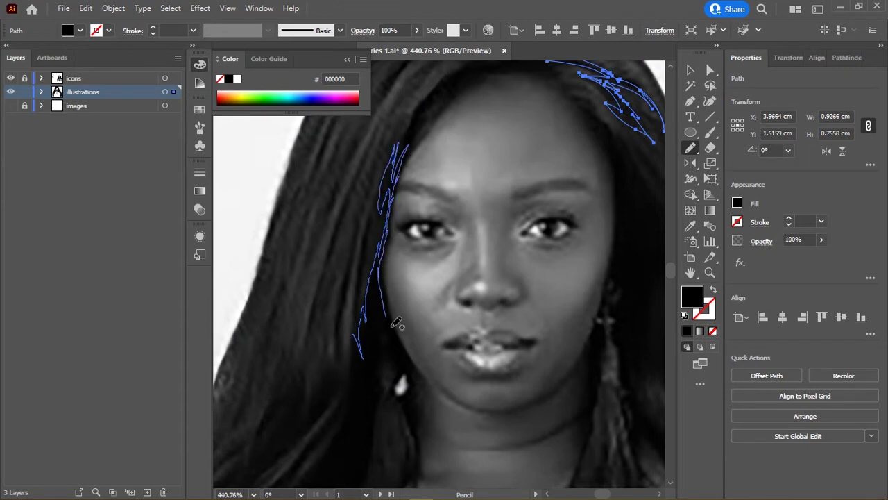
pyautogui.click(687, 331)
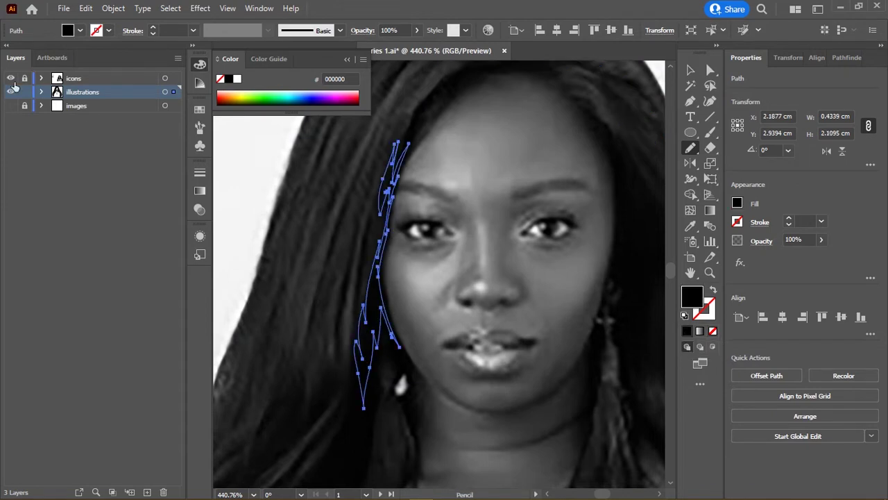
pyautogui.click(11, 78)
pyautogui.hotkey('ctrl', 'shift', 'a')
# Step: With the photo shown and the artboard fitted, draw two strands in the hair on the right
pyautogui.scroll(-2, 426, 217)
pyautogui.moveTo(426, 218); pyautogui.dragTo(374, 247)
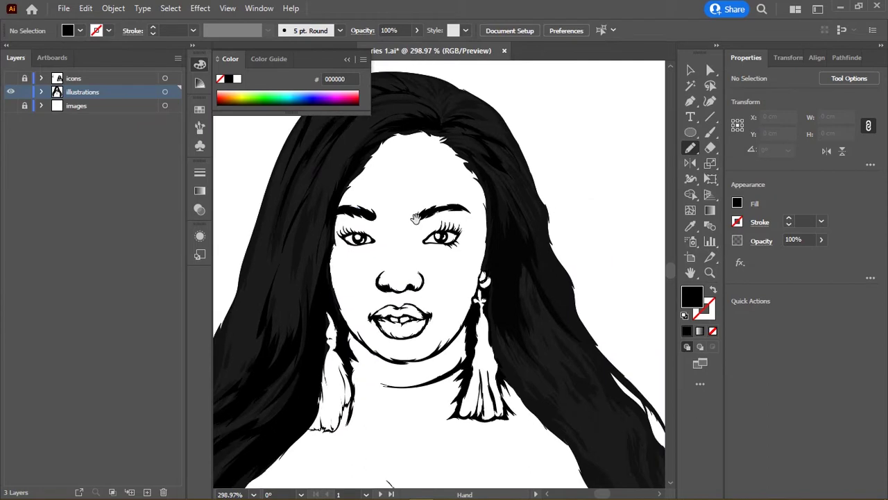
pyautogui.scroll(-2, 432, 189)
pyautogui.scroll(-3, 433, 188)
pyautogui.click(10, 78)
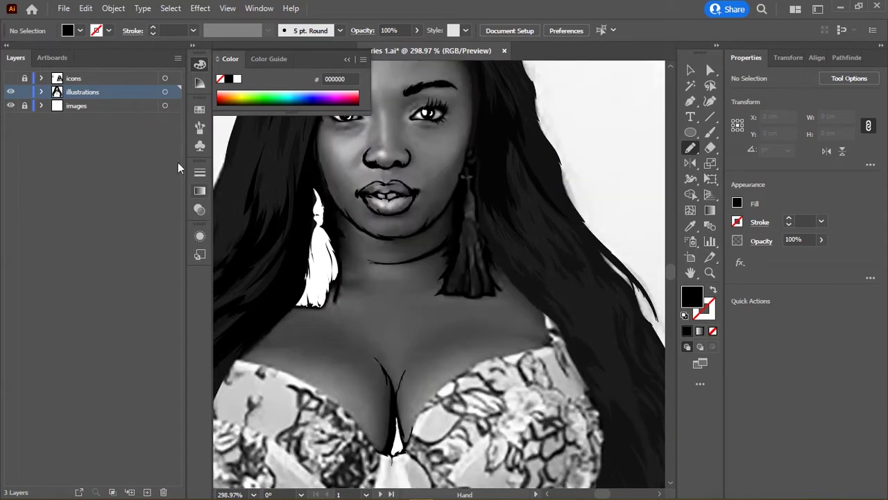
pyautogui.hotkey('ctrl', '0')
pyautogui.scroll(1, 537, 224)
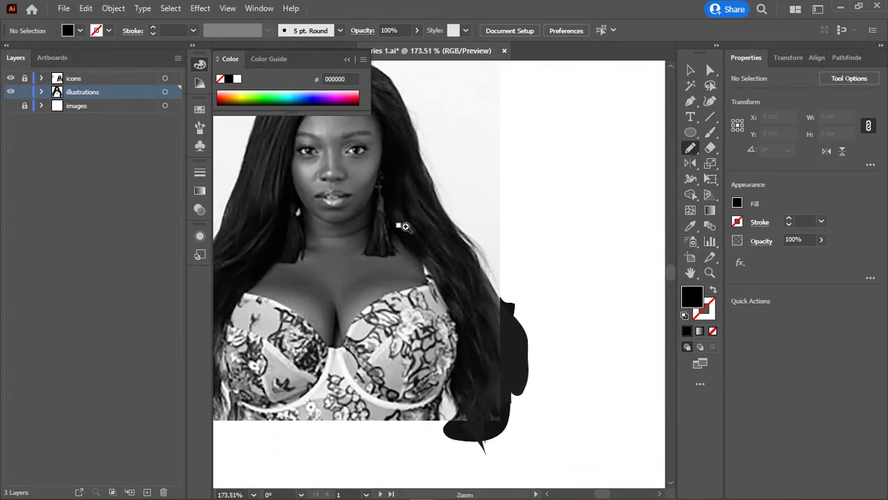
pyautogui.scroll(2, 537, 224)
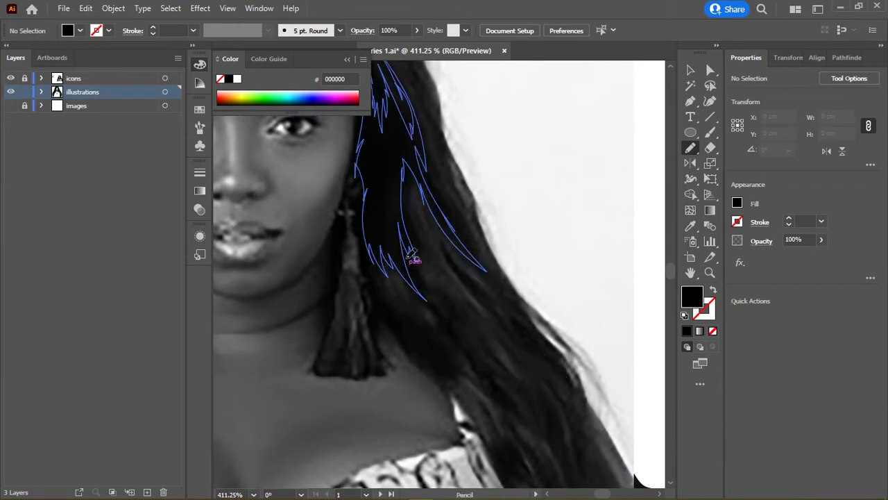
pyautogui.moveTo(423, 260); pyautogui.dragTo(403, 216)
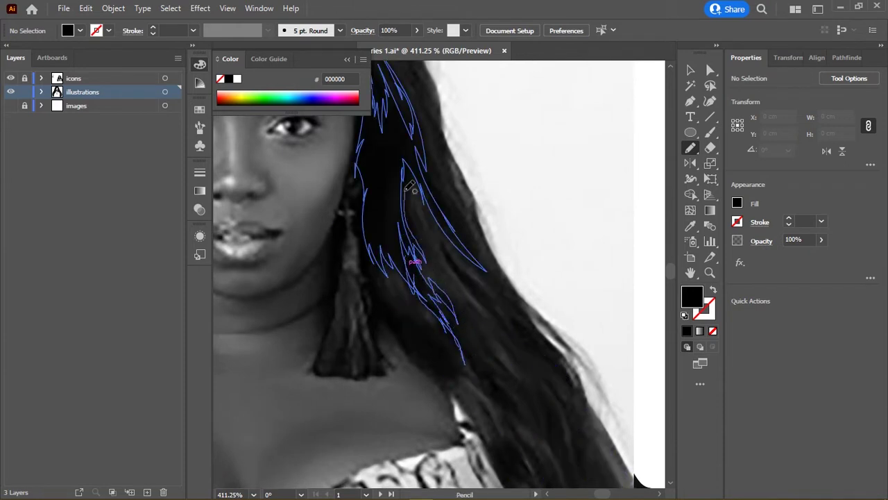
pyautogui.moveTo(408, 254); pyautogui.dragTo(417, 229)
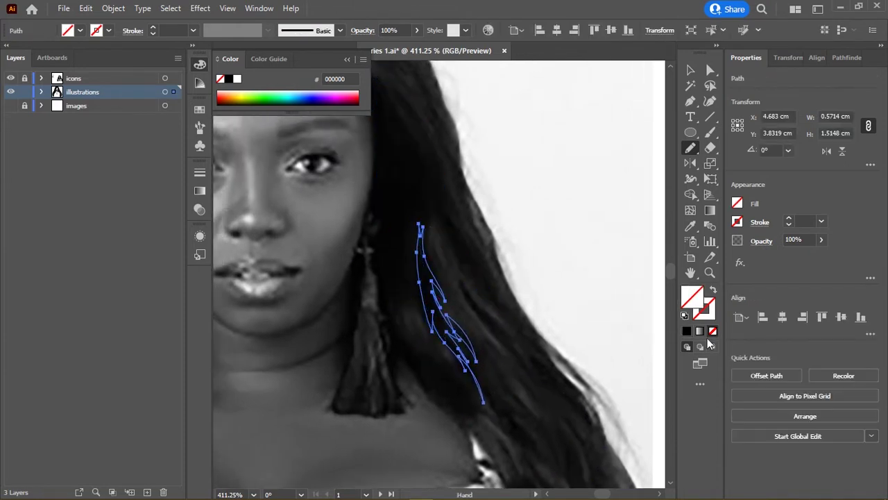
pyautogui.keyDown('ctrl'); pyautogui.click(558, 222); pyautogui.keyUp('ctrl')
# Step: Draw black strands down the right hair by the shoulder, with jagged strand ends below
pyautogui.moveTo(387, 154)
pyautogui.mouseDown()
pyautogui.moveTo(425, 217)
pyautogui.moveTo(393, 135)
pyautogui.mouseUp()
pyautogui.click(688, 332)
pyautogui.moveTo(554, 380)
pyautogui.mouseDown()
pyautogui.moveTo(533, 222)
pyautogui.moveTo(485, 181)
pyautogui.moveTo(444, 83)
pyautogui.mouseUp()
pyautogui.moveTo(445, 208)
pyautogui.mouseDown()
pyautogui.moveTo(415, 171)
pyautogui.moveTo(430, 184)
pyautogui.mouseUp()
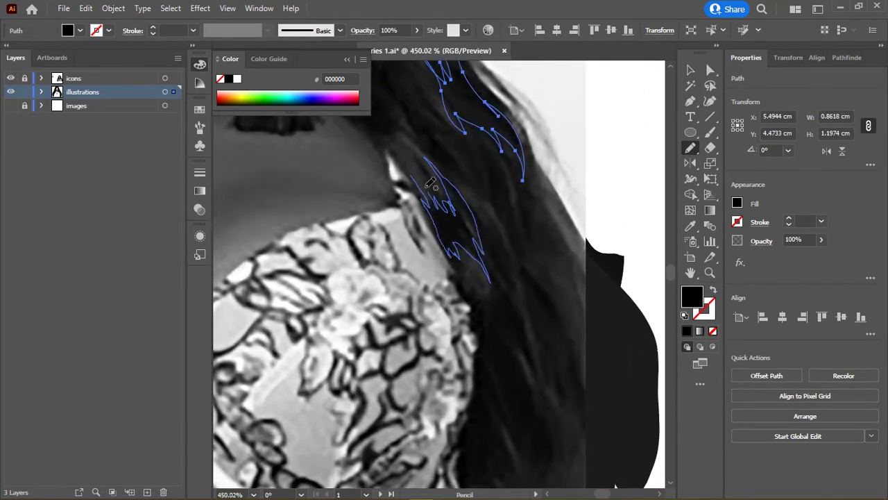
pyautogui.moveTo(487, 334); pyautogui.dragTo(460, 158)
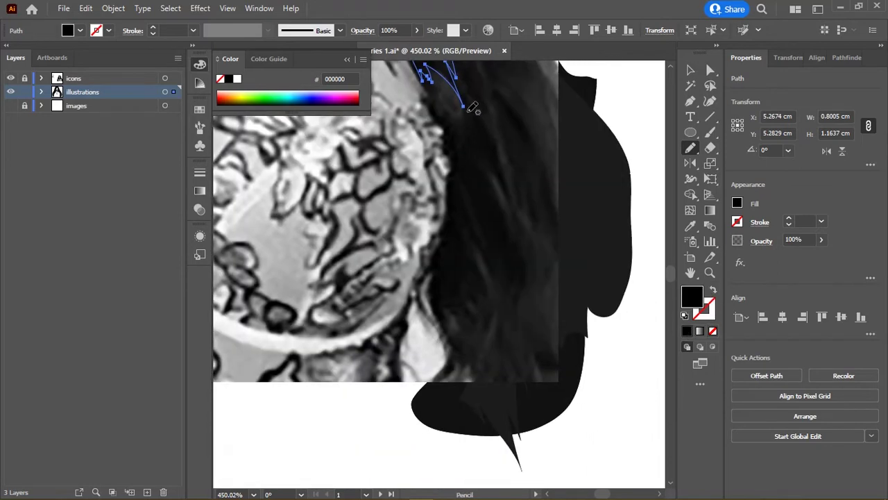
pyautogui.moveTo(472, 108)
pyautogui.mouseDown()
pyautogui.moveTo(470, 270)
pyautogui.moveTo(471, 175)
pyautogui.moveTo(449, 282)
pyautogui.mouseUp()
pyautogui.moveTo(425, 186); pyautogui.dragTo(467, 263)
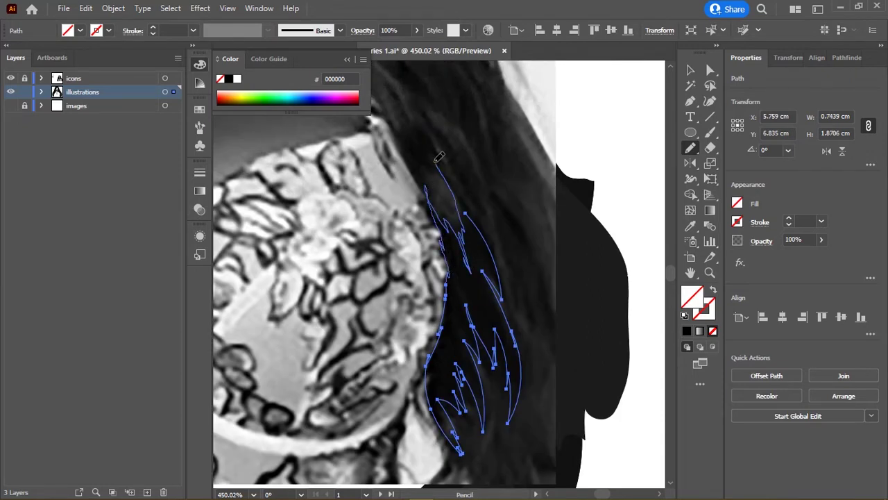
pyautogui.hotkey('shift', 'x')
# Step: Add a solid black strand near the earring, then deselect it with the Selection tool
pyautogui.scroll(-5, 479, 257)
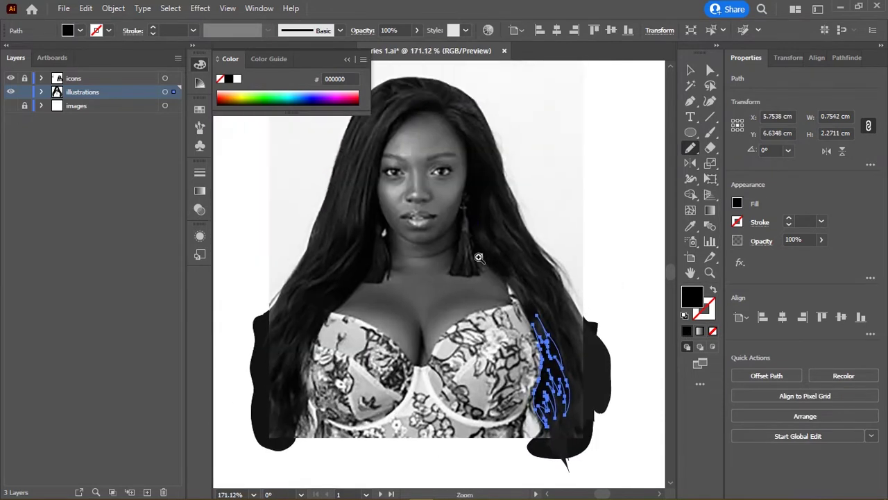
pyautogui.scroll(5, 479, 258)
pyautogui.moveTo(458, 178)
pyautogui.mouseDown()
pyautogui.moveTo(586, 306)
pyautogui.moveTo(452, 165)
pyautogui.mouseUp()
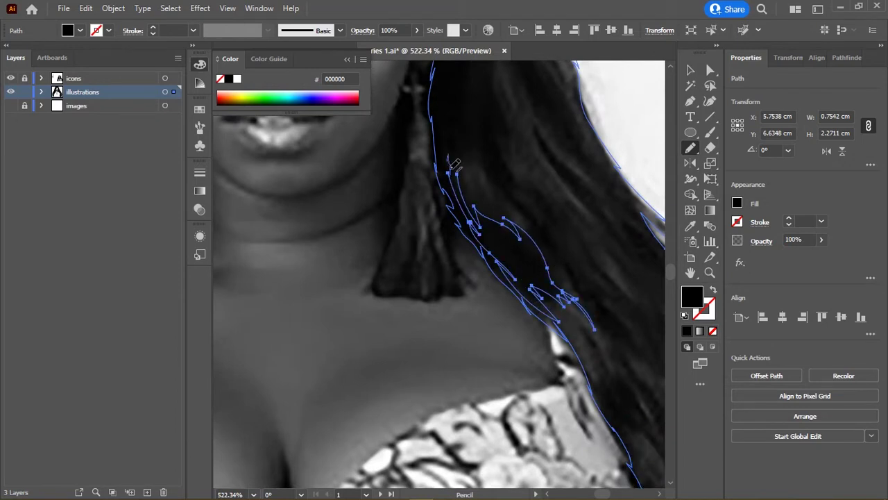
pyautogui.hotkey('shift', 'x')
pyautogui.scroll(2, 452, 165)
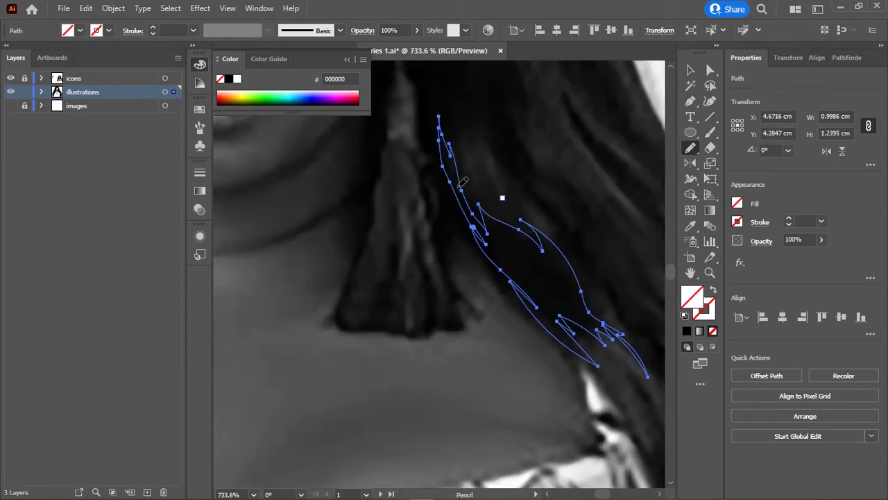
pyautogui.click(687, 331)
pyautogui.press('v')
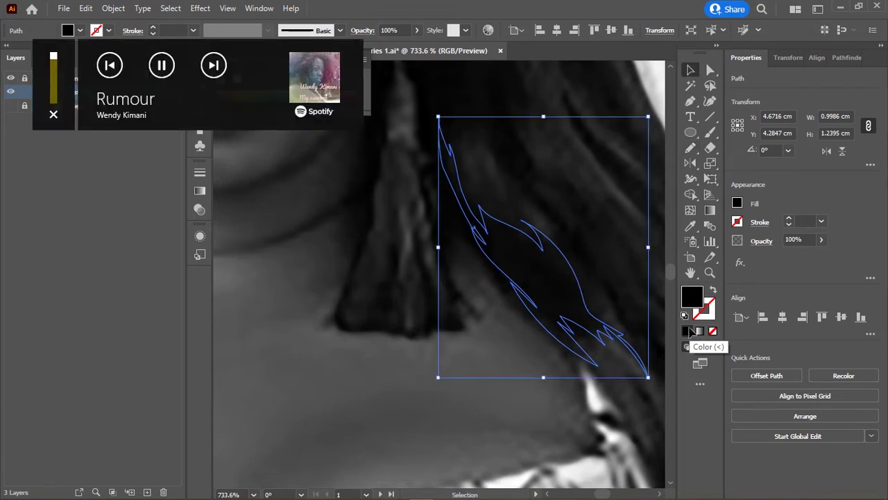
pyautogui.click(509, 322)
pyautogui.scroll(-6, 472, 253)
# Step: Hide the reference photo and save the document
pyautogui.click(10, 79)
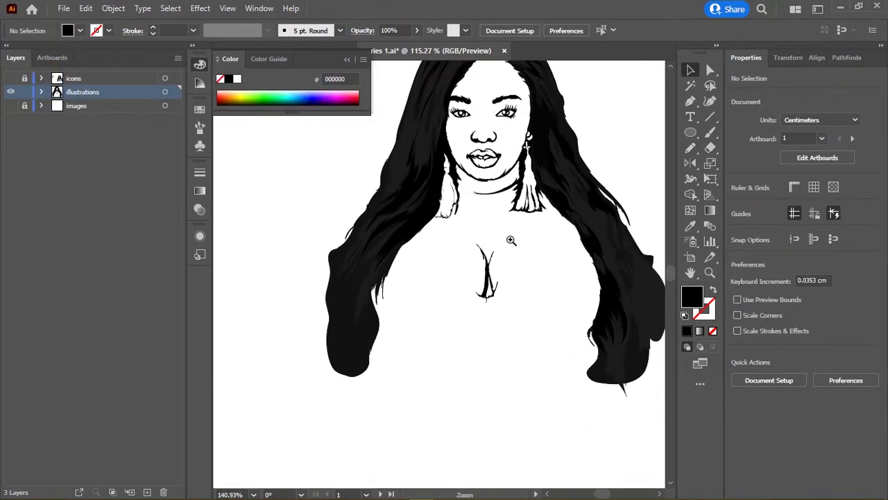
pyautogui.scroll(2, 396, 257)
pyautogui.hotkey('ctrl', 's')
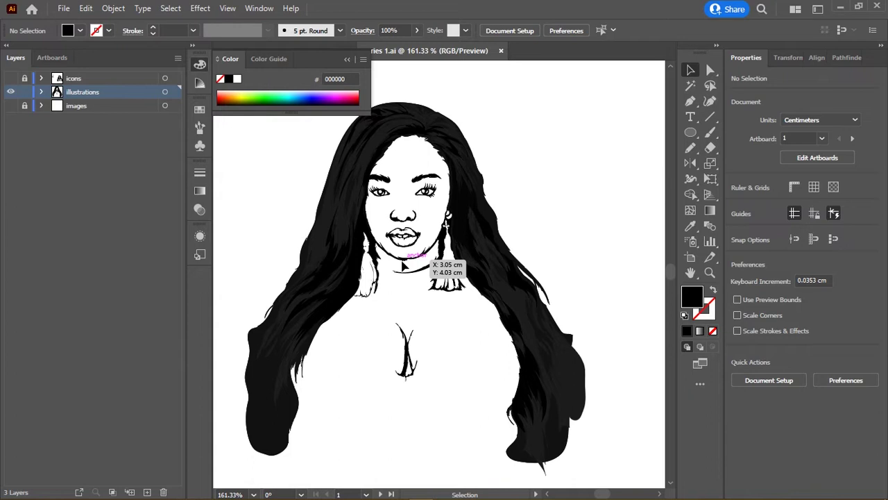
pyautogui.scroll(2, 436, 291)
# Step: Inspect the right hair shape with the Direct Selection tool and pan across the portrait
pyautogui.press('a')
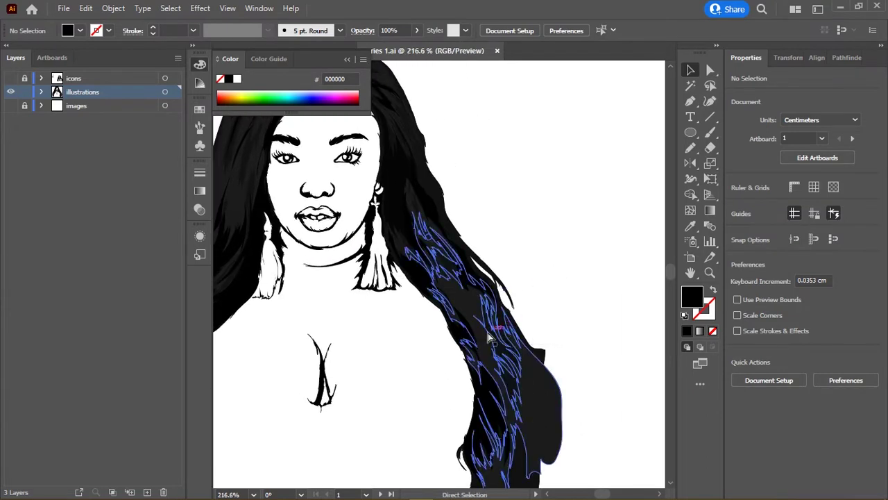
pyautogui.click(485, 337)
pyautogui.click(567, 273)
pyautogui.moveTo(525, 222); pyautogui.dragTo(570, 209)
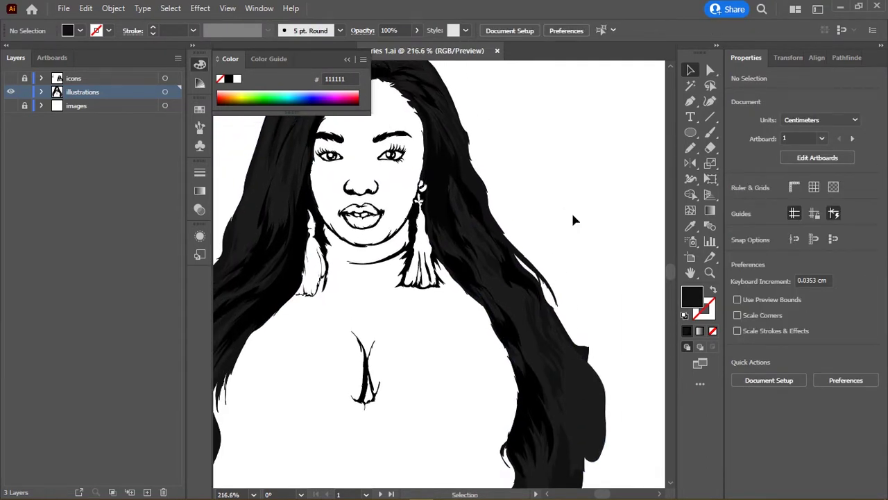
pyautogui.scroll(1, 444, 238)
pyautogui.scroll(1, 456, 202)
pyautogui.scroll(1, 488, 246)
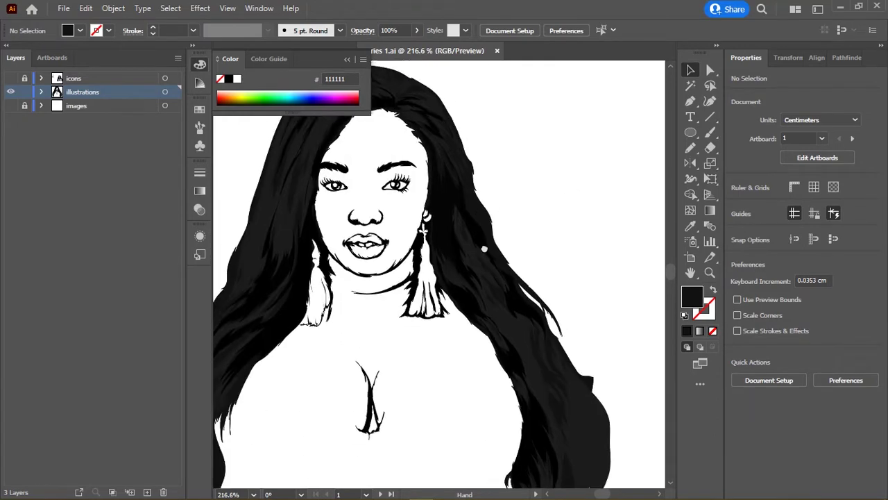
pyautogui.scroll(2, 508, 196)
pyautogui.moveTo(508, 196); pyautogui.dragTo(535, 196)
# Step: Zoom over the portrait and show the reference photo again for comparison
pyautogui.scroll(-3, 536, 196)
pyautogui.scroll(-2, 548, 173)
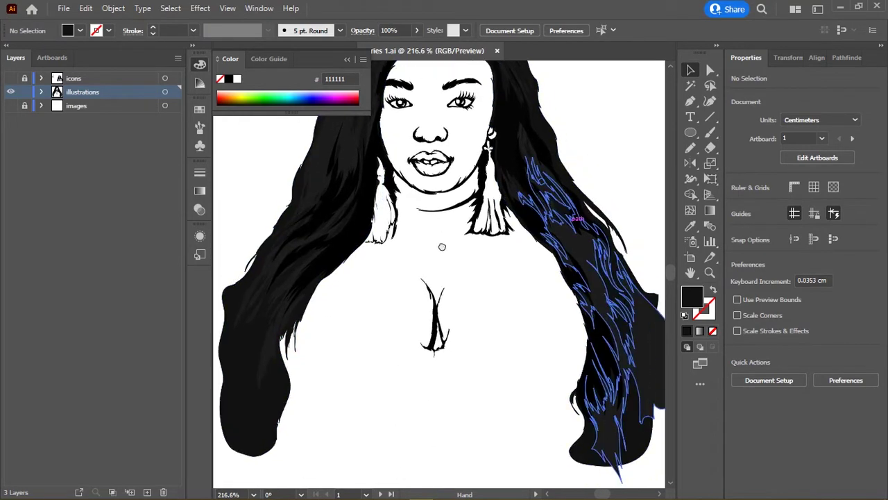
pyautogui.scroll(-3, 558, 159)
pyautogui.scroll(2, 348, 208)
pyautogui.scroll(2, 334, 215)
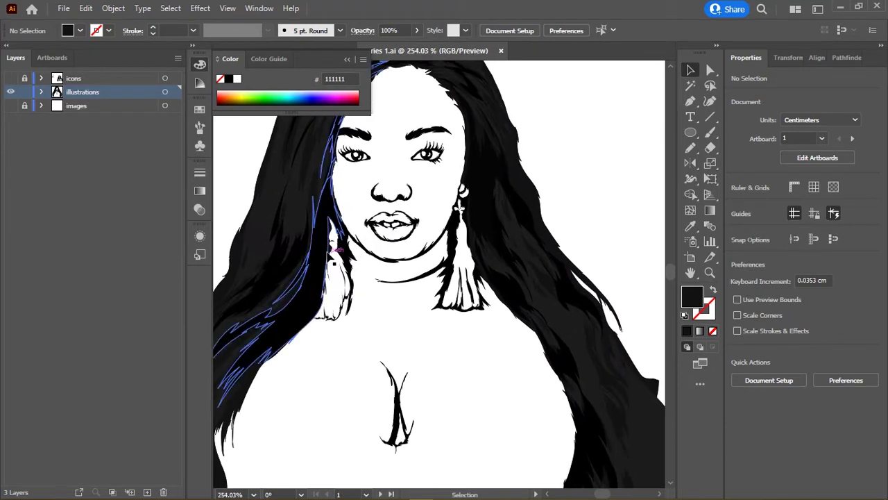
pyautogui.scroll(1, 321, 222)
pyautogui.scroll(-1, 321, 222)
pyautogui.scroll(-2, 416, 229)
pyautogui.scroll(-2, 516, 234)
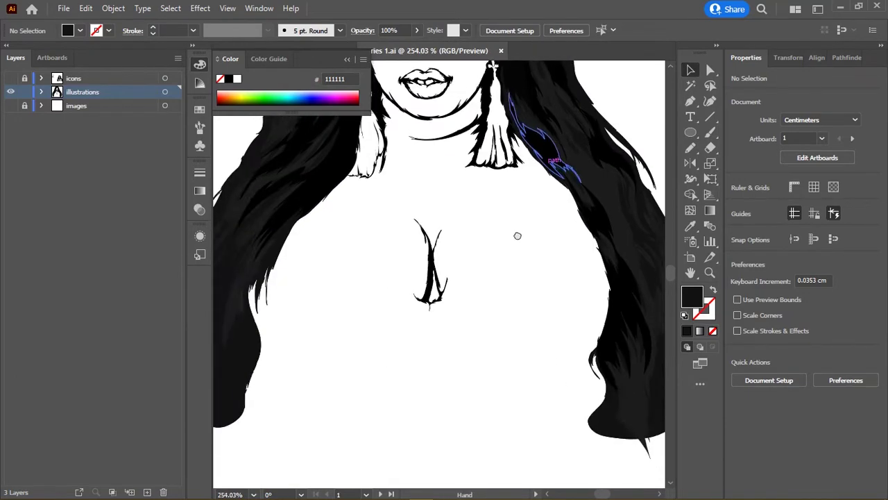
pyautogui.scroll(-3, 467, 304)
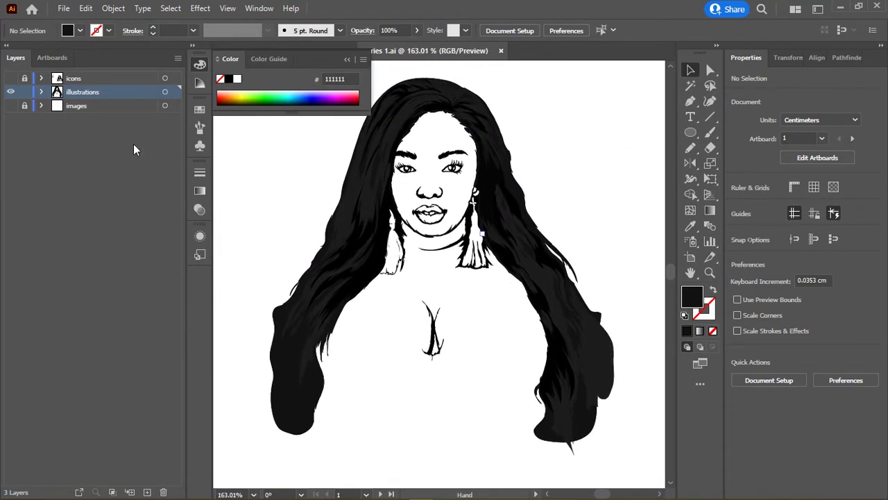
pyautogui.click(10, 78)
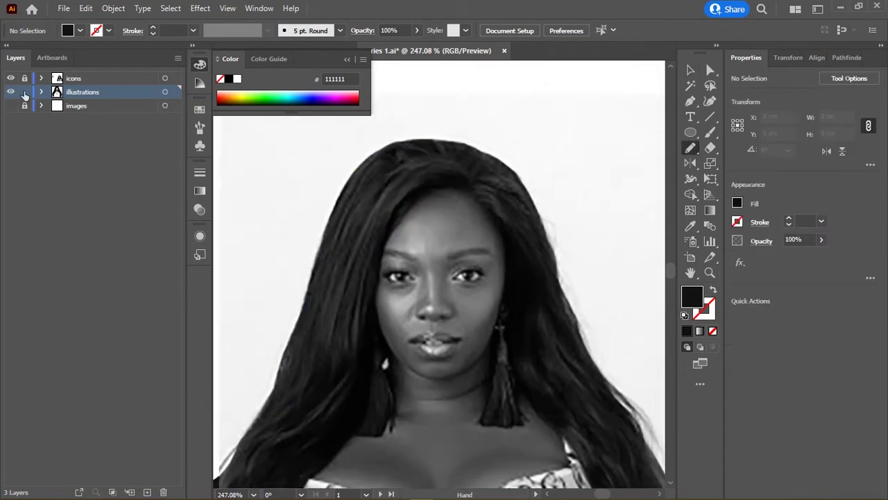
pyautogui.scroll(3, 381, 200)
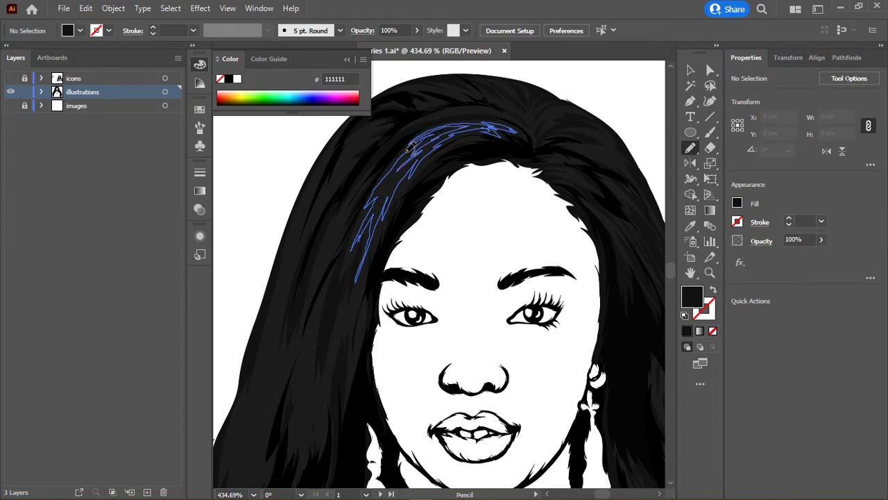
# Step: Eyedrop the hair colour onto the crown strands, change their fill to dark grey #383838, and deselect
pyautogui.press('i')
pyautogui.click(318, 327)
pyautogui.doubleClick(692, 297)
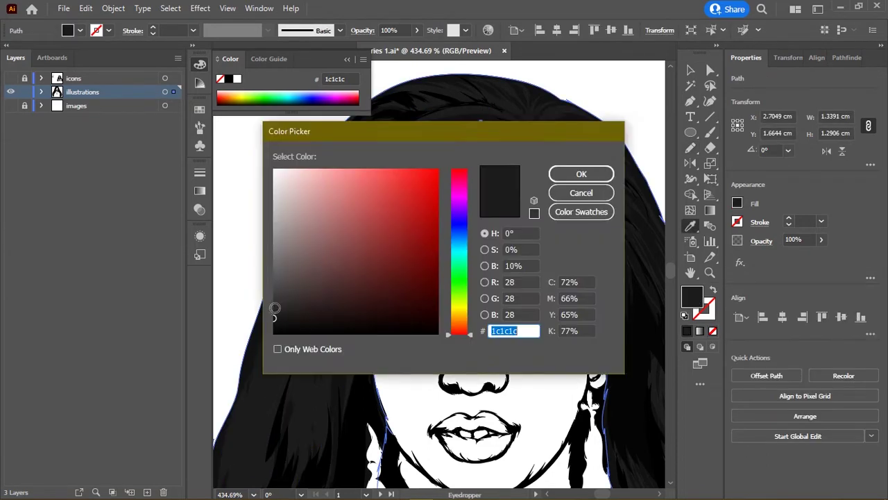
pyautogui.moveTo(275, 308)
pyautogui.mouseDown()
pyautogui.moveTo(273, 293)
pyautogui.moveTo(421, 229)
pyautogui.moveTo(284, 278)
pyautogui.mouseUp()
pyautogui.click(581, 174)
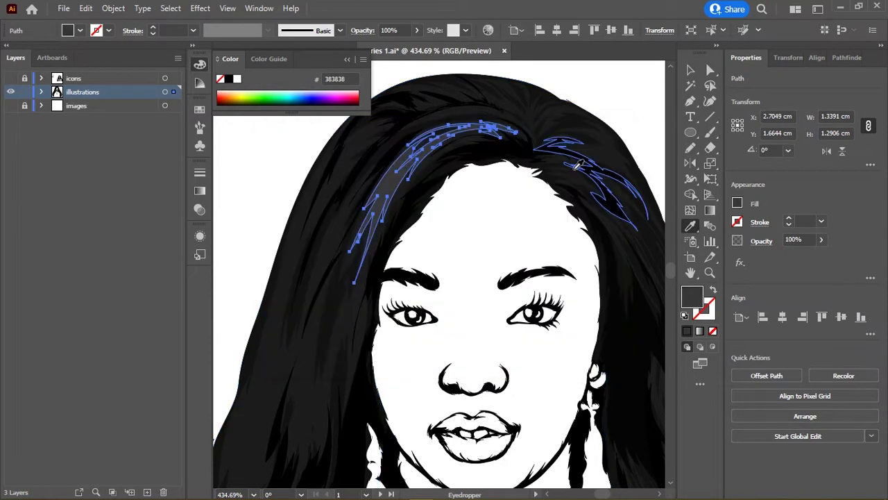
pyautogui.hotkey('ctrl', 'shift', 'a')
pyautogui.scroll(-3, 440, 151)
pyautogui.press('n')
pyautogui.scroll(2, 456, 198)
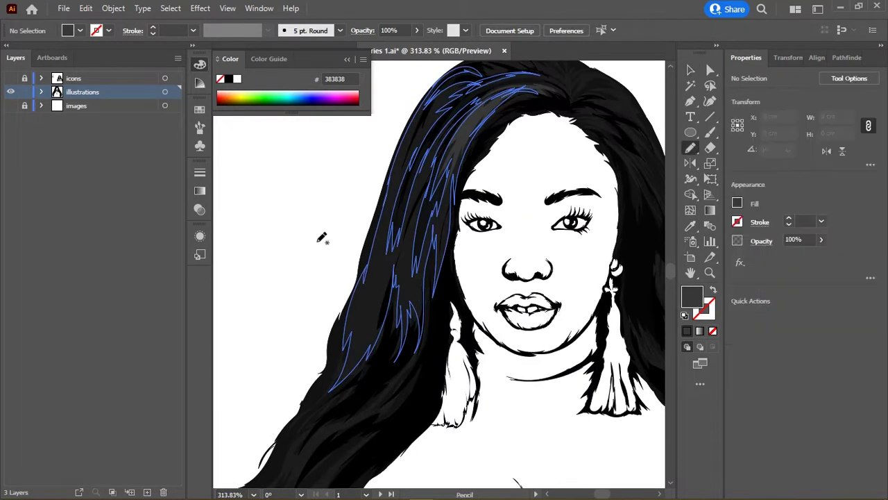
pyautogui.scroll(2, 322, 238)
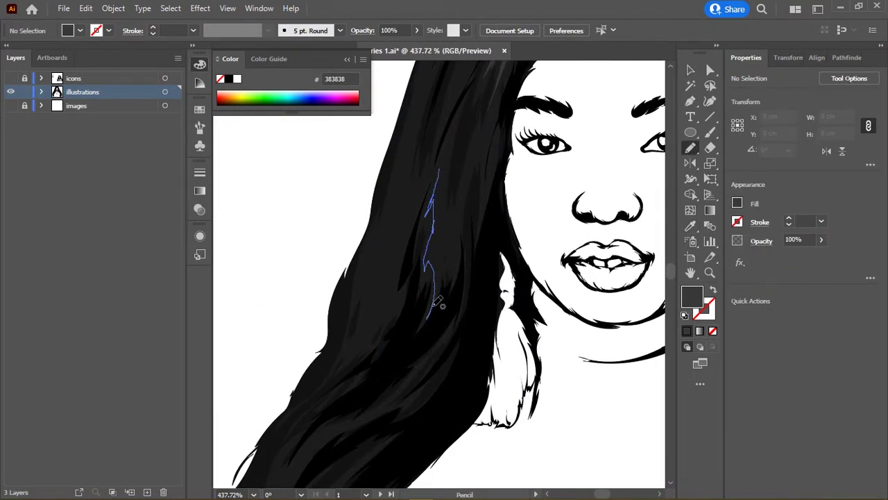
# Step: Draw grey strands down the left hair and a zigzag strand up to the upper hair
pyautogui.moveTo(448, 182); pyautogui.dragTo(453, 123)
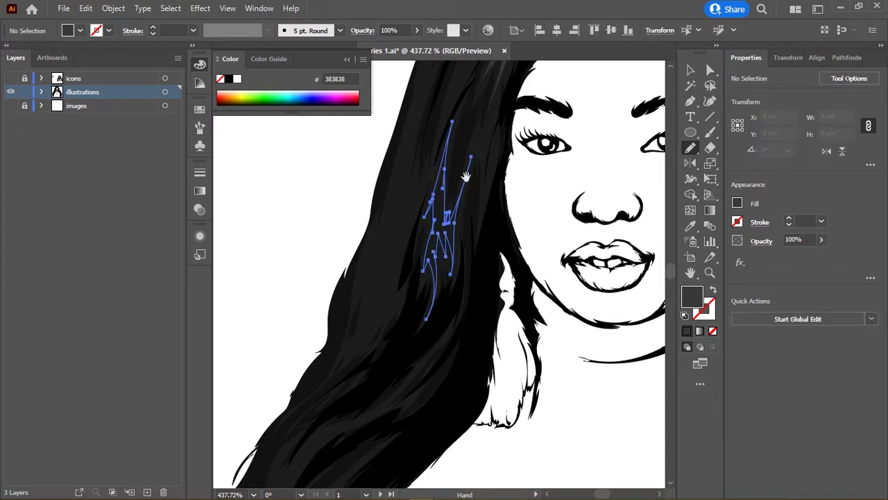
pyautogui.moveTo(429, 94); pyautogui.dragTo(442, 203)
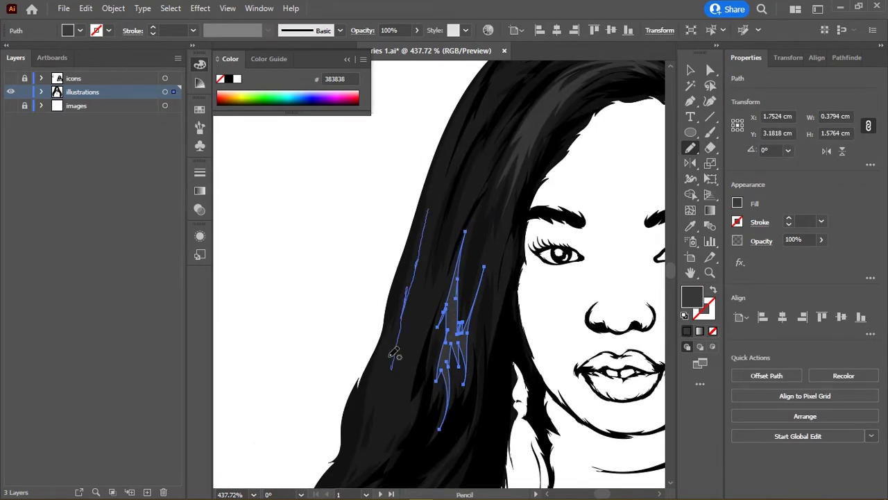
pyautogui.moveTo(406, 394); pyautogui.dragTo(453, 145)
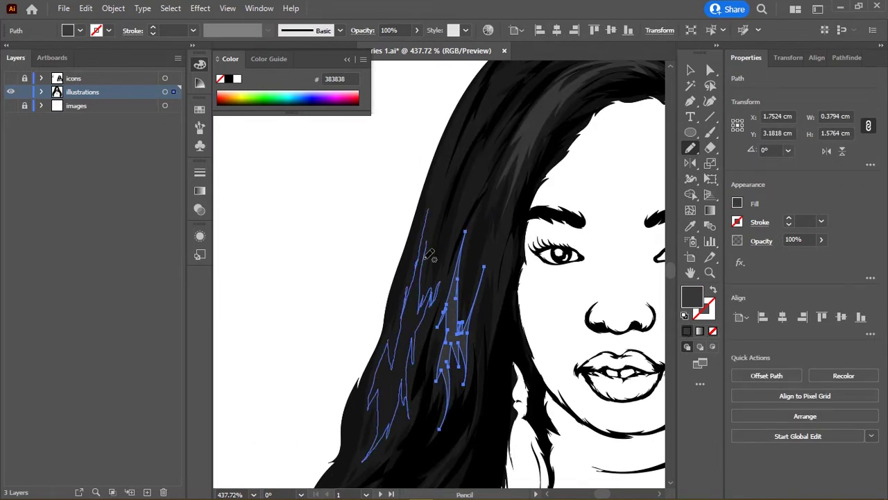
pyautogui.moveTo(446, 208); pyautogui.dragTo(419, 251)
pyautogui.scroll(-2, 419, 251)
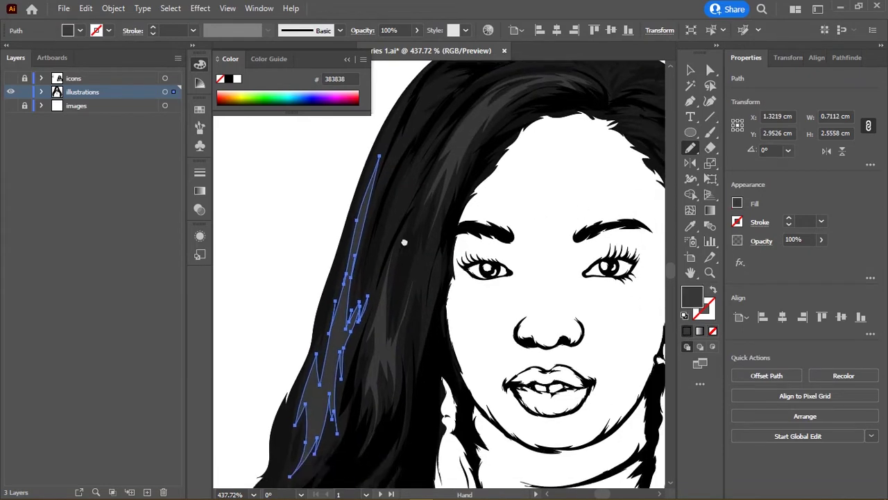
pyautogui.scroll(2, 405, 240)
pyautogui.scroll(3, 437, 233)
pyautogui.moveTo(310, 240); pyautogui.dragTo(416, 126)
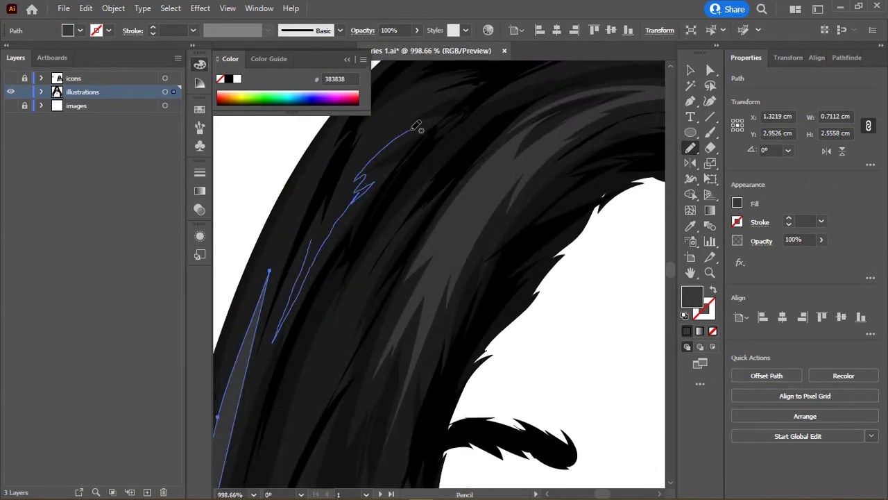
pyautogui.moveTo(440, 83); pyautogui.dragTo(430, 78)
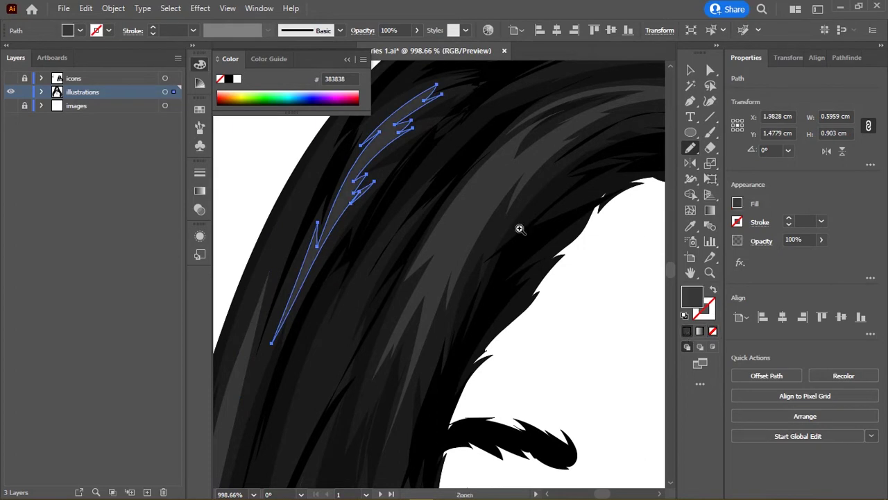
# Step: Add a short grey strand lower in the hair and a zigzag strand beside the eye
pyautogui.scroll(-3, 520, 228)
pyautogui.scroll(2, 438, 236)
pyautogui.scroll(2, 377, 359)
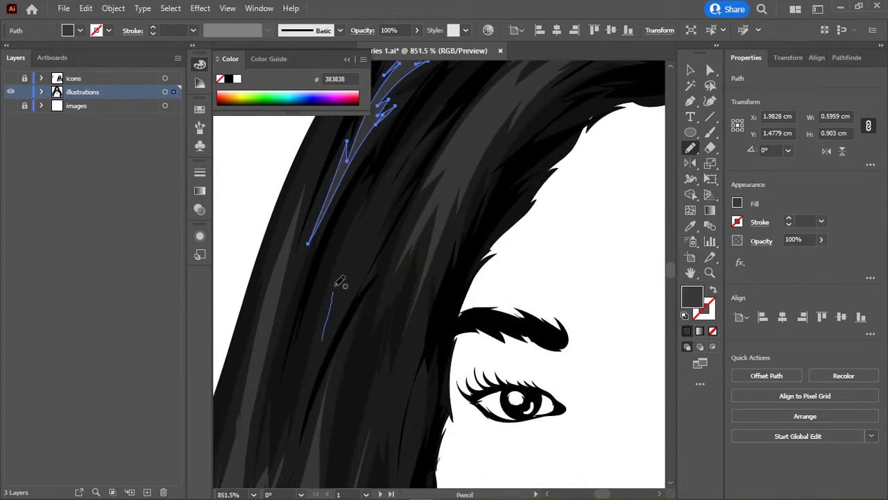
pyautogui.moveTo(340, 282)
pyautogui.mouseDown()
pyautogui.moveTo(368, 222)
pyautogui.moveTo(331, 341)
pyautogui.moveTo(314, 364)
pyautogui.mouseUp()
pyautogui.moveTo(382, 311); pyautogui.dragTo(407, 208)
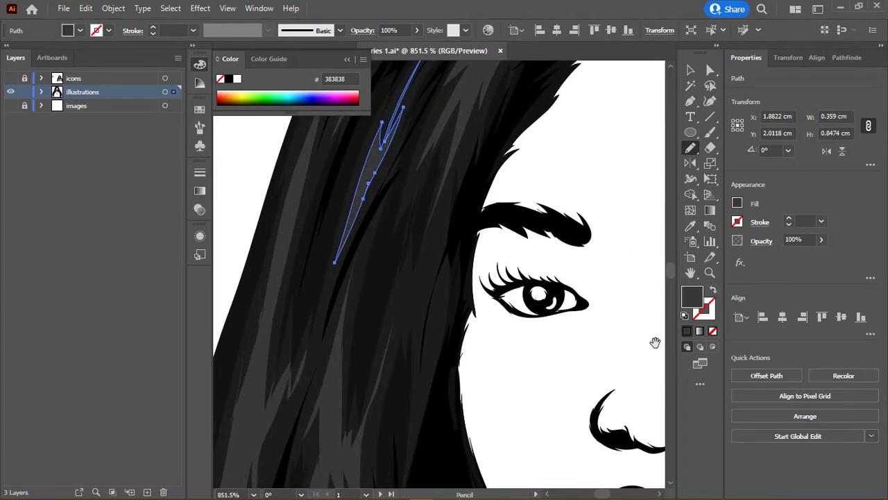
pyautogui.moveTo(655, 342); pyautogui.dragTo(561, 314)
pyautogui.moveTo(326, 278)
pyautogui.mouseDown()
pyautogui.moveTo(322, 308)
pyautogui.moveTo(338, 248)
pyautogui.moveTo(320, 230)
pyautogui.mouseUp()
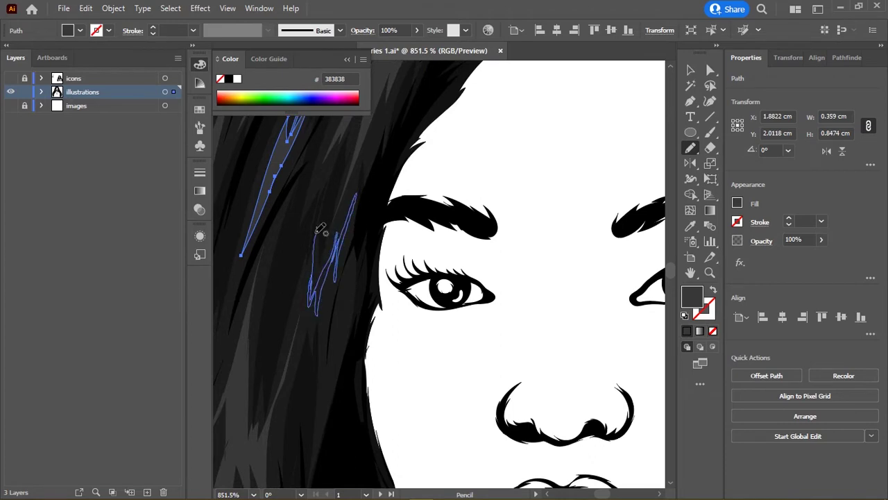
pyautogui.moveTo(297, 349); pyautogui.dragTo(305, 319)
# Step: Draw a zigzag grey strand up and back down through the lower left hair
pyautogui.moveTo(486, 461); pyautogui.dragTo(456, 322)
pyautogui.scroll(-3, 456, 305)
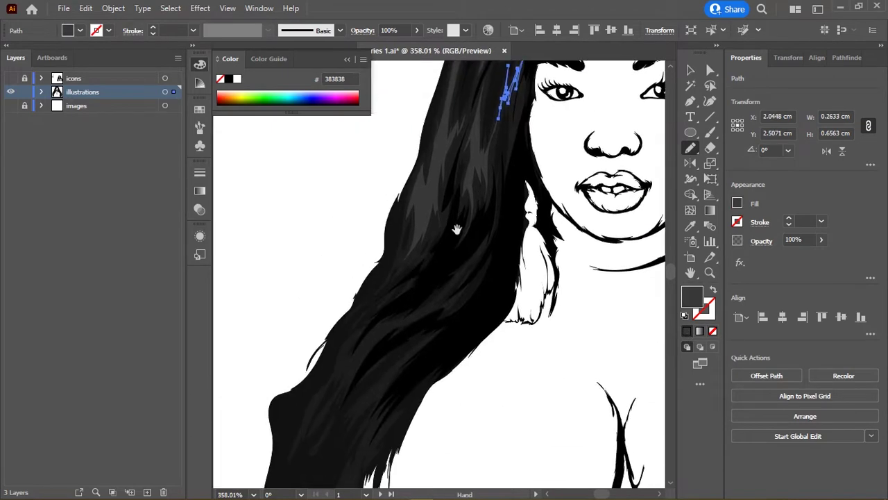
pyautogui.scroll(2, 434, 191)
pyautogui.scroll(2, 434, 190)
pyautogui.moveTo(375, 311)
pyautogui.mouseDown()
pyautogui.moveTo(452, 212)
pyautogui.moveTo(539, 163)
pyautogui.moveTo(418, 234)
pyautogui.mouseUp()
pyautogui.moveTo(359, 285); pyautogui.dragTo(390, 273)
pyautogui.moveTo(467, 226); pyautogui.dragTo(418, 275)
pyautogui.scroll(-3, 370, 257)
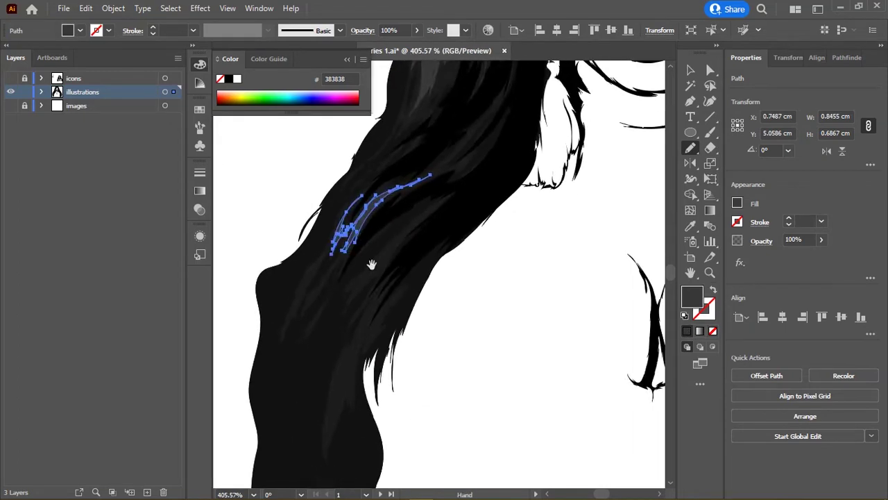
pyautogui.scroll(2, 407, 190)
pyautogui.scroll(-2, 407, 190)
pyautogui.scroll(-2, 422, 287)
pyautogui.scroll(1, 419, 256)
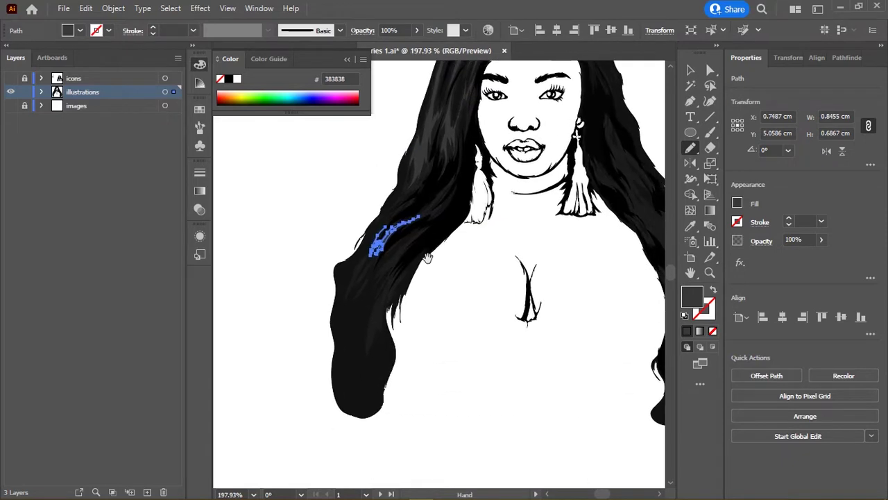
pyautogui.scroll(2, 392, 281)
pyautogui.scroll(2, 393, 281)
pyautogui.scroll(1, 377, 273)
# Step: Add a thin grey highlight strand along the hair
pyautogui.moveTo(452, 164); pyautogui.dragTo(517, 111)
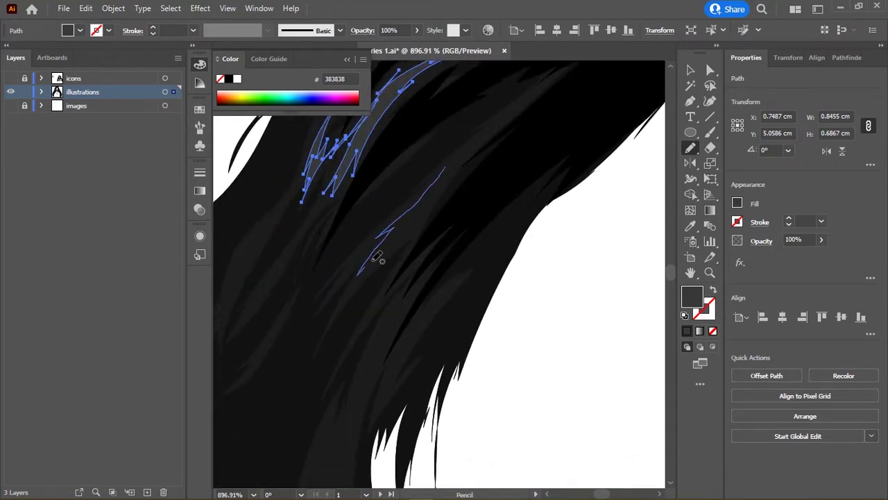
pyautogui.scroll(-2, 450, 164)
pyautogui.scroll(-1, 397, 204)
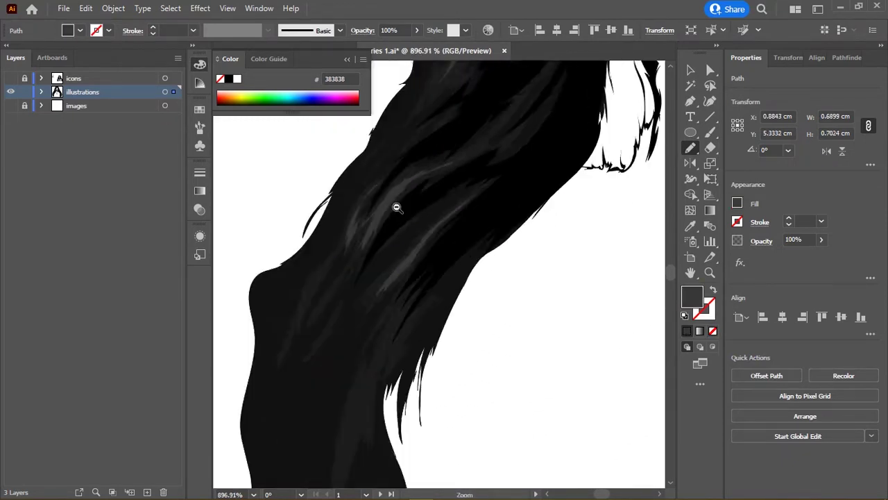
pyautogui.scroll(-2, 396, 204)
pyautogui.scroll(1, 373, 313)
pyautogui.scroll(3, 373, 313)
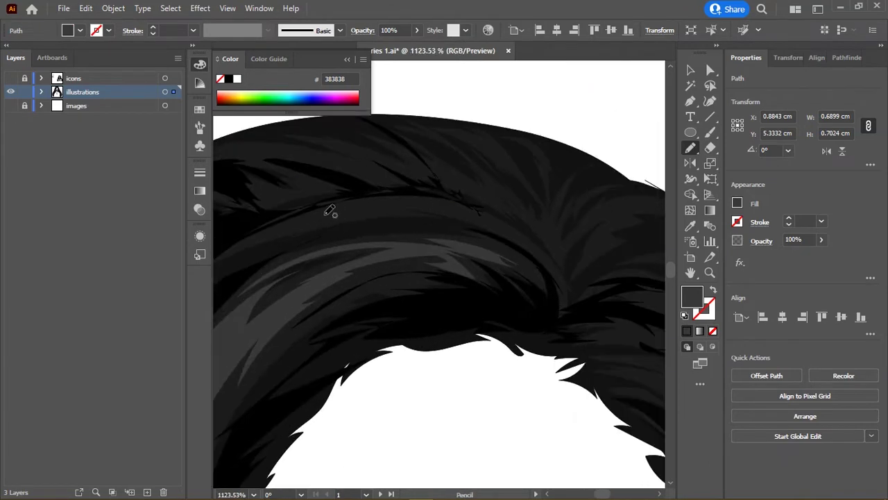
# Step: Sketch a zigzag highlight strand on the hair, then undo it as unwanted
pyautogui.moveTo(297, 224)
pyautogui.mouseDown()
pyautogui.moveTo(383, 214)
pyautogui.moveTo(257, 238)
pyautogui.mouseUp()
pyautogui.moveTo(574, 264); pyautogui.dragTo(463, 236)
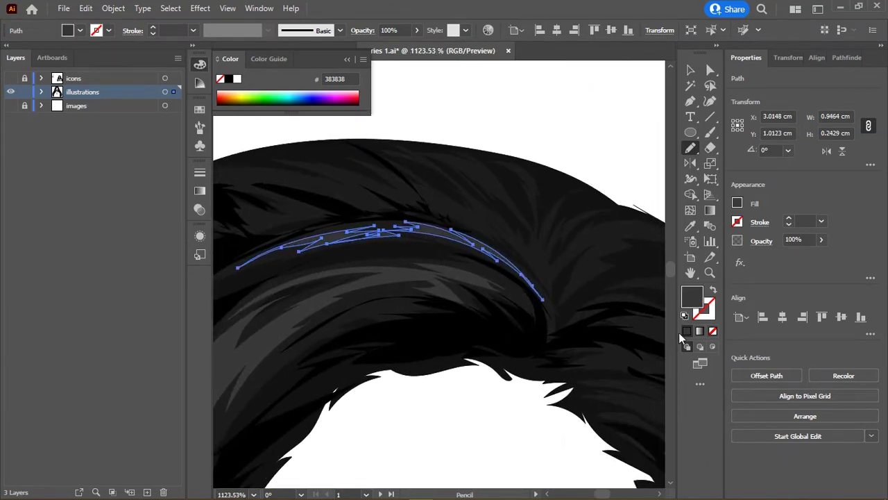
pyautogui.scroll(1, 462, 236)
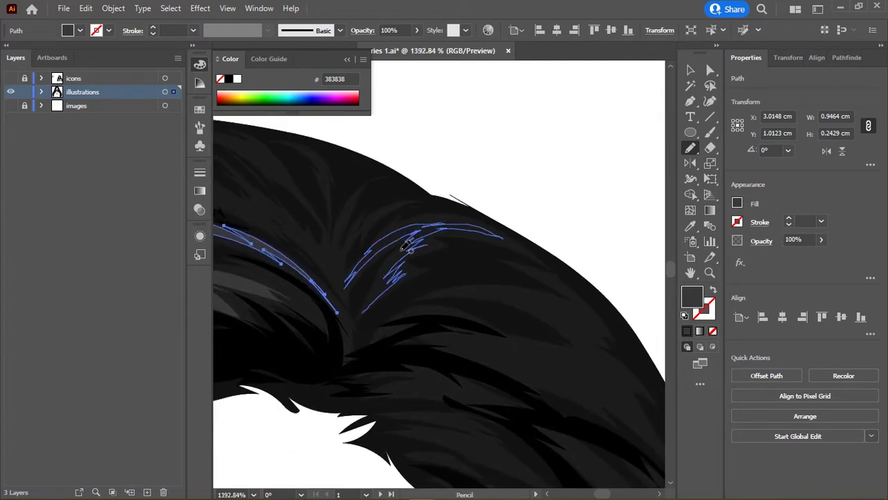
pyautogui.hotkey('ctrl', 'z')
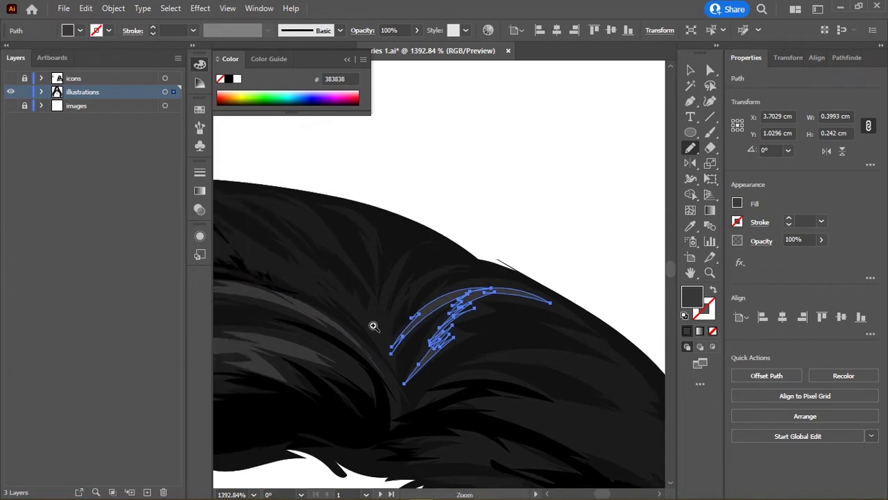
pyautogui.scroll(1, 373, 324)
# Step: Draw grey highlight strands fanning across the crown and along the hair's top edge
pyautogui.moveTo(314, 270); pyautogui.dragTo(393, 355)
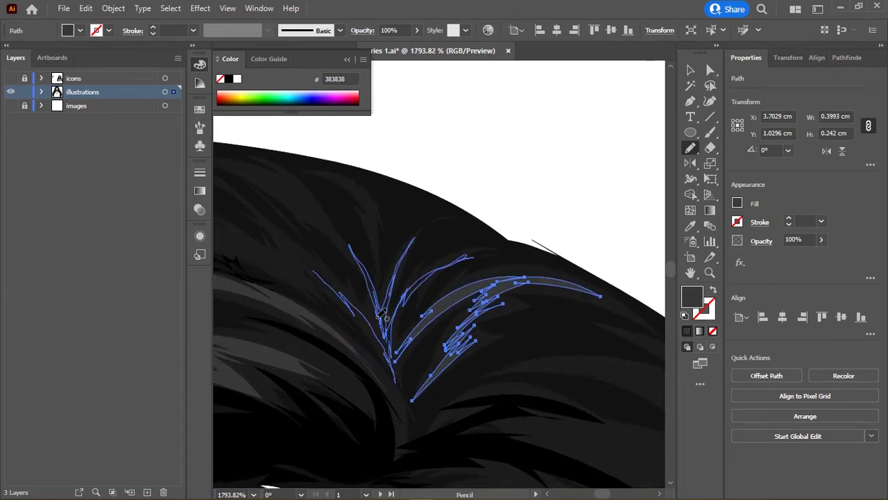
pyautogui.moveTo(383, 313)
pyautogui.mouseDown()
pyautogui.moveTo(322, 264)
pyautogui.moveTo(260, 240)
pyautogui.mouseUp()
pyautogui.moveTo(314, 246)
pyautogui.mouseDown()
pyautogui.moveTo(356, 239)
pyautogui.moveTo(435, 278)
pyautogui.moveTo(470, 265)
pyautogui.moveTo(473, 281)
pyautogui.mouseUp()
pyautogui.moveTo(379, 193); pyautogui.dragTo(499, 267)
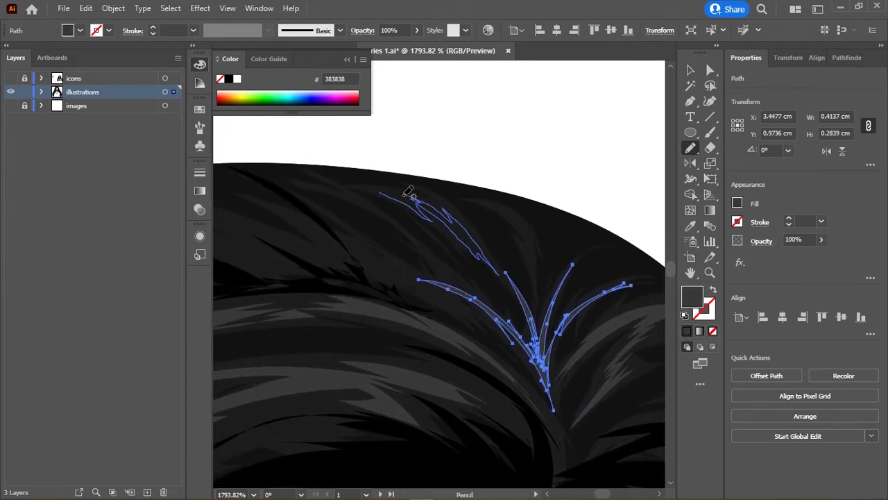
pyautogui.moveTo(409, 191); pyautogui.dragTo(411, 194)
pyautogui.scroll(1, 535, 240)
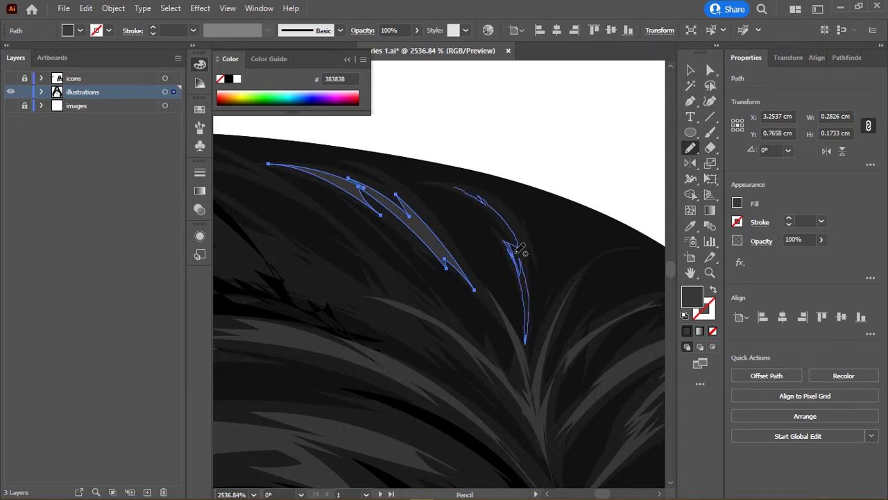
pyautogui.moveTo(489, 192); pyautogui.dragTo(490, 194)
# Step: Try another strand across the crown, undo it, and move toward the right-side hair
pyautogui.scroll(-1, 530, 224)
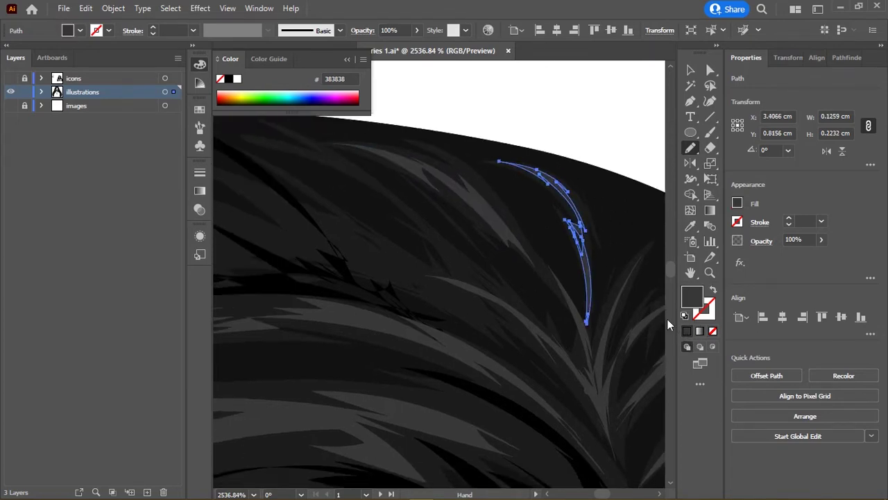
pyautogui.scroll(-2, 401, 240)
pyautogui.scroll(-2, 401, 240)
pyautogui.moveTo(400, 243); pyautogui.dragTo(423, 162)
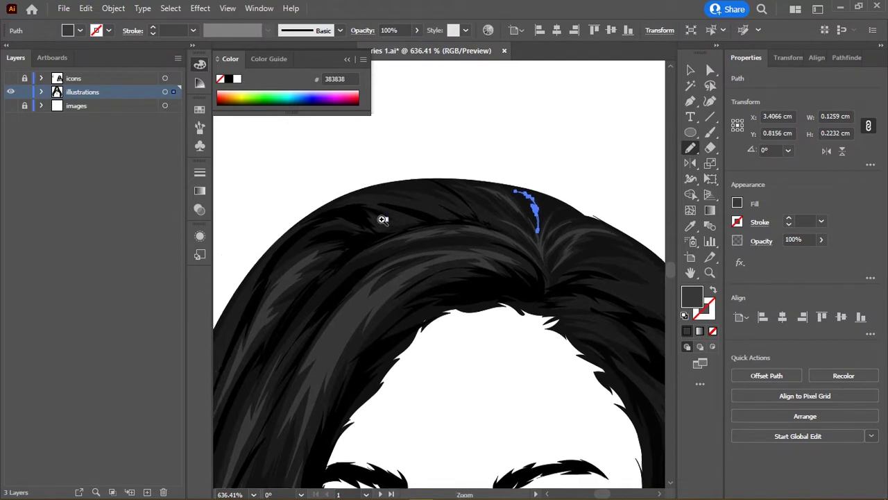
pyautogui.scroll(2, 391, 224)
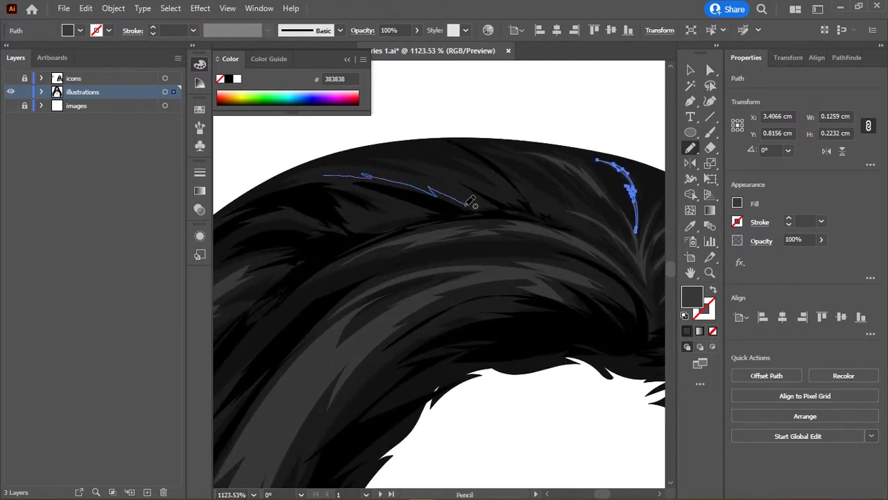
pyautogui.scroll(1, 426, 185)
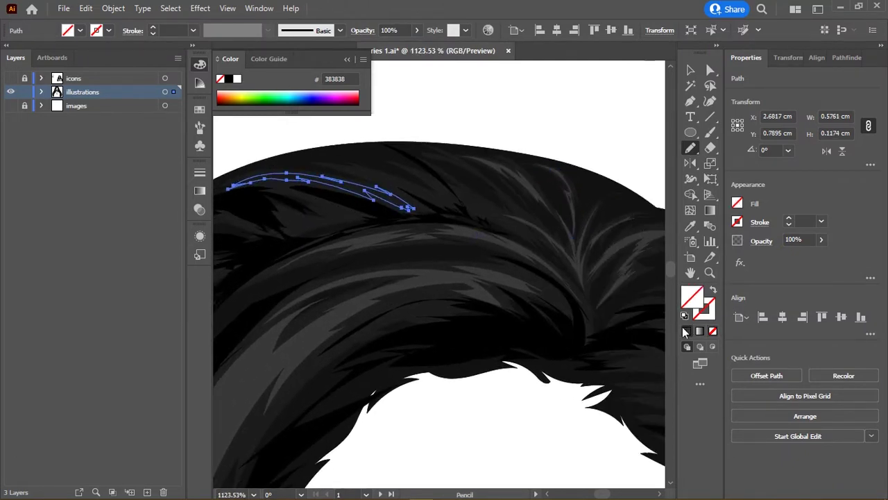
pyautogui.scroll(1, 409, 181)
pyautogui.moveTo(354, 154); pyautogui.dragTo(485, 198)
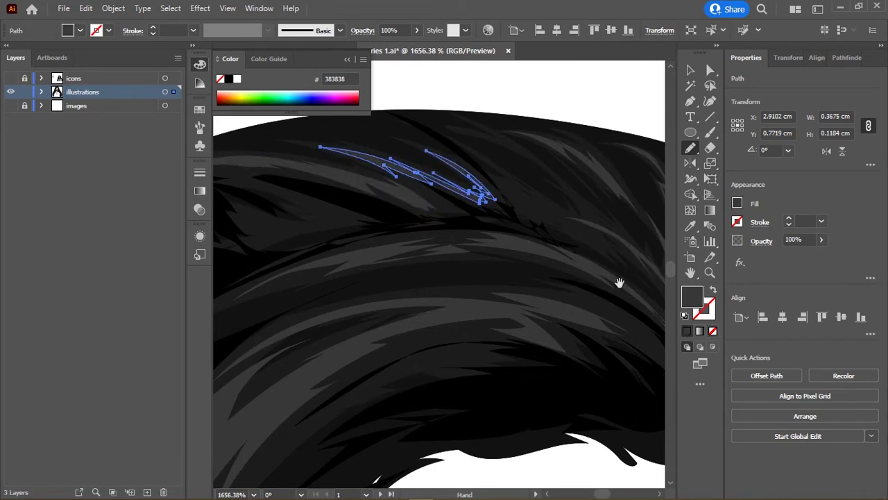
pyautogui.hscroll(3, 382, 154)
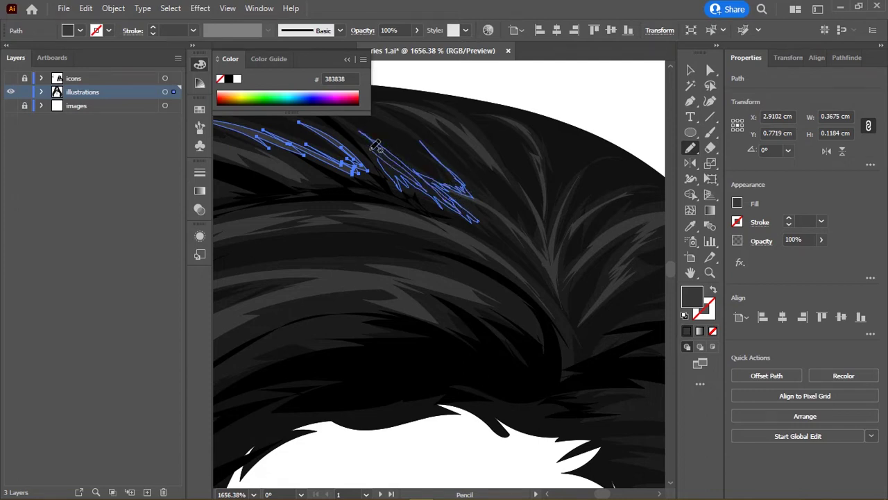
pyautogui.hotkey('ctrl', 'z')
pyautogui.scroll(-3, 468, 262)
pyautogui.moveTo(468, 262); pyautogui.dragTo(410, 230)
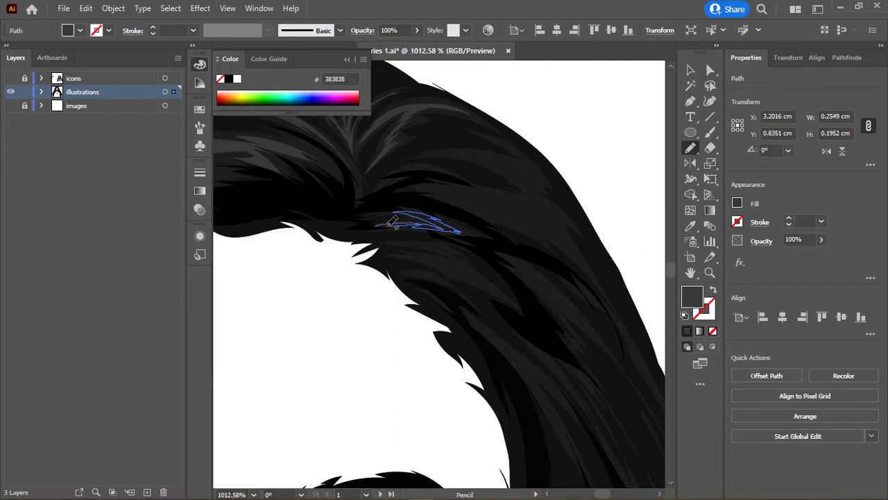
# Step: Draw two long dark grey (#383838) highlight strands through the hair and side hair
pyautogui.scroll(-2, 493, 243)
pyautogui.scroll(1, 402, 198)
pyautogui.scroll(3, 408, 201)
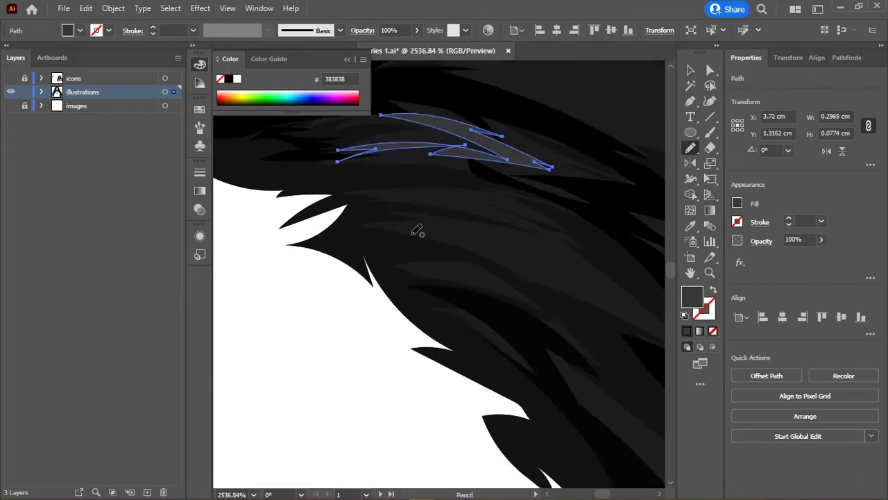
pyautogui.moveTo(451, 232)
pyautogui.mouseDown()
pyautogui.moveTo(351, 218)
pyautogui.moveTo(454, 223)
pyautogui.moveTo(329, 210)
pyautogui.mouseUp()
pyautogui.scroll(-1, 440, 215)
pyautogui.scroll(-2, 439, 216)
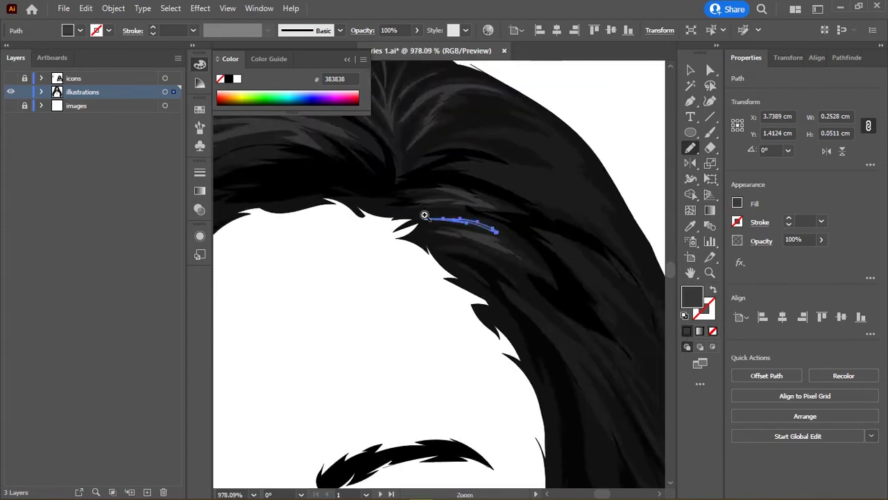
pyautogui.scroll(-2, 439, 216)
pyautogui.scroll(5, 439, 216)
pyautogui.moveTo(525, 287)
pyautogui.mouseDown()
pyautogui.moveTo(387, 234)
pyautogui.moveTo(467, 254)
pyautogui.moveTo(598, 321)
pyautogui.moveTo(512, 242)
pyautogui.moveTo(326, 224)
pyautogui.mouseUp()
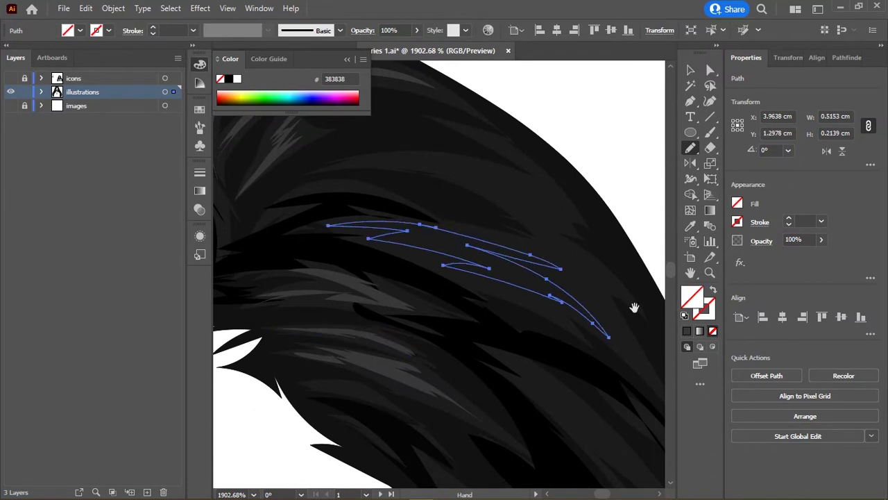
# Step: Add a short closed strand, a strand along the upper curve, and a tapering strand
pyautogui.scroll(2, 455, 216)
pyautogui.scroll(1, 400, 220)
pyautogui.moveTo(266, 302)
pyautogui.mouseDown()
pyautogui.moveTo(368, 262)
pyautogui.moveTo(308, 257)
pyautogui.moveTo(266, 302)
pyautogui.mouseUp()
pyautogui.moveTo(514, 232); pyautogui.dragTo(434, 225)
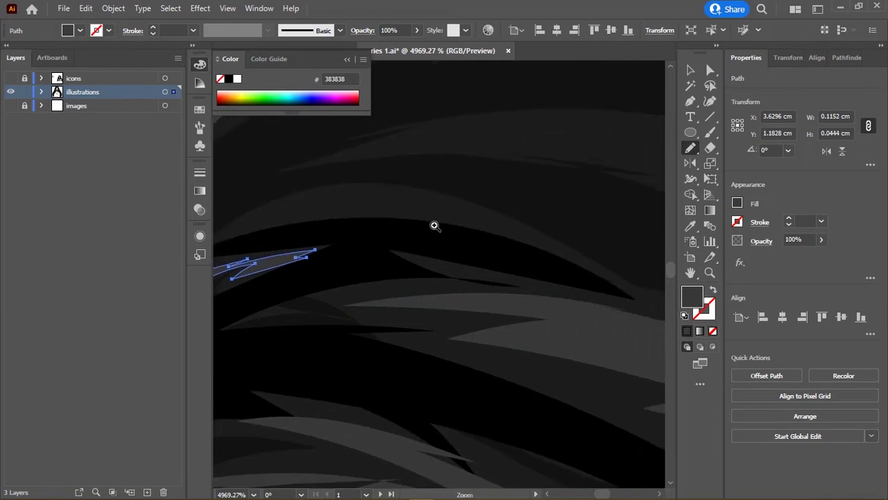
pyautogui.scroll(-2, 303, 179)
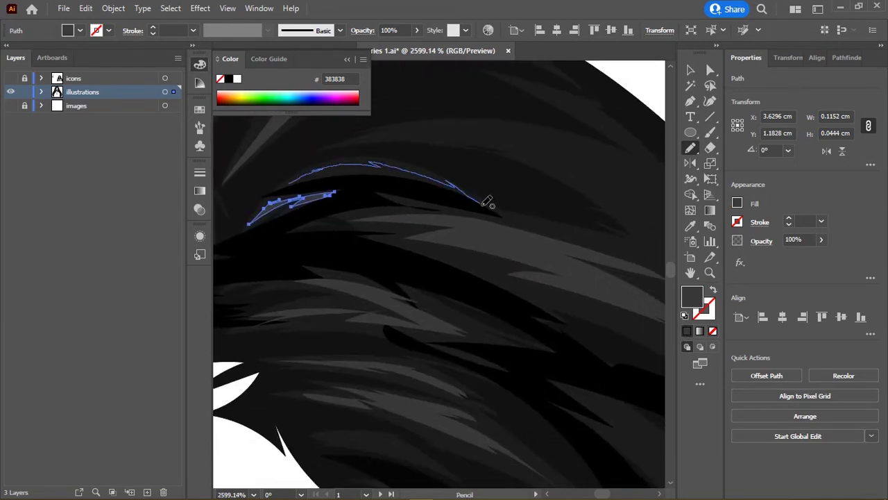
pyautogui.moveTo(375, 167); pyautogui.dragTo(292, 179)
pyautogui.scroll(-1, 430, 232)
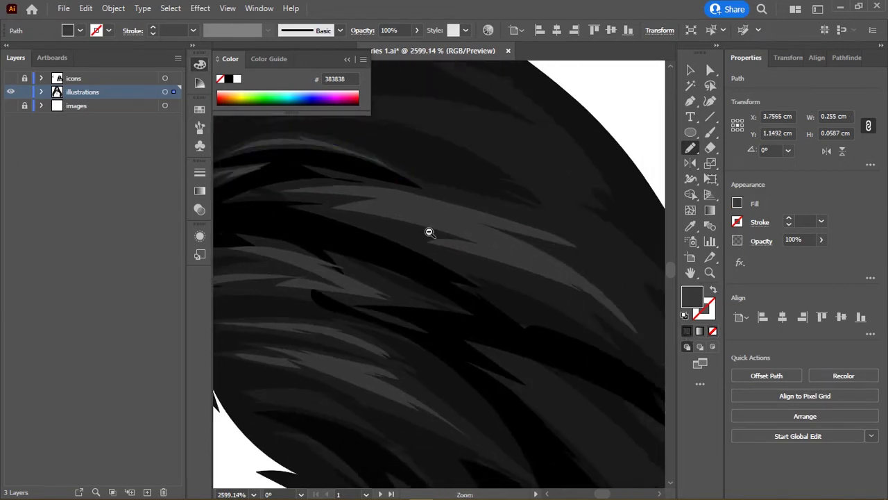
pyautogui.scroll(-1, 408, 232)
pyautogui.scroll(1, 486, 236)
pyautogui.scroll(1, 442, 274)
pyautogui.scroll(1, 416, 250)
pyautogui.moveTo(338, 203)
pyautogui.mouseDown()
pyautogui.moveTo(464, 303)
pyautogui.moveTo(340, 204)
pyautogui.mouseUp()
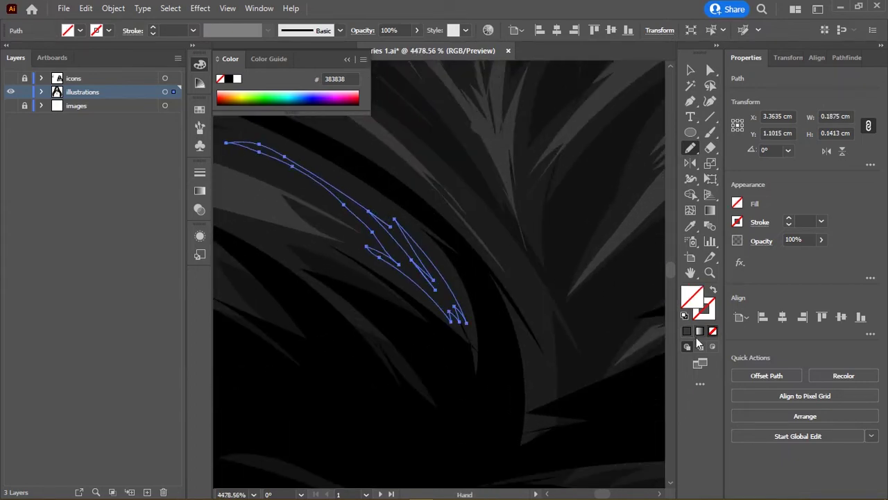
# Step: Draw a looping highlight strand extending down the upper right-side hair
pyautogui.scroll(1, 325, 240)
pyautogui.scroll(-2, 347, 253)
pyautogui.scroll(2, 444, 229)
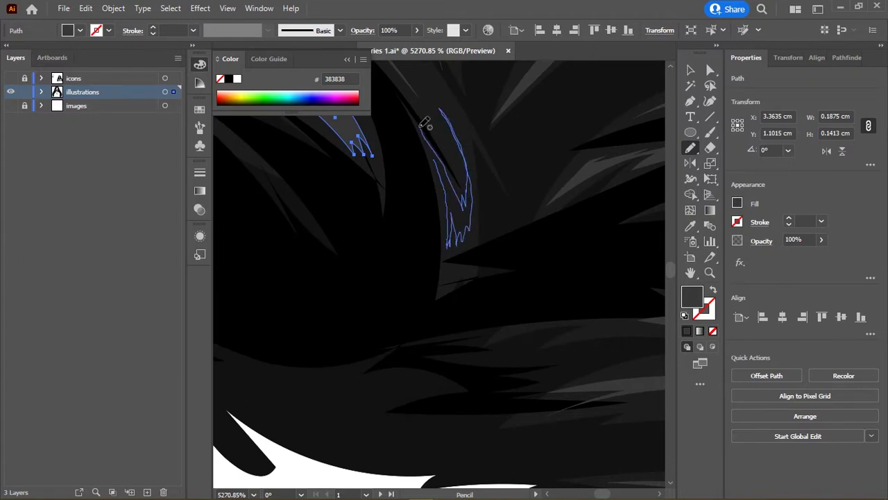
pyautogui.moveTo(465, 239); pyautogui.dragTo(420, 129)
pyautogui.scroll(1, 621, 313)
pyautogui.scroll(-2, 365, 238)
pyautogui.scroll(-2, 456, 199)
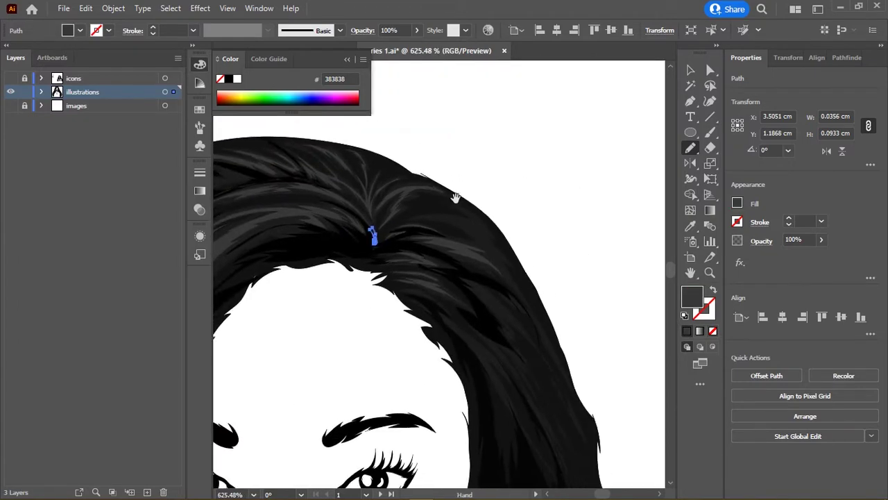
pyautogui.scroll(2, 456, 213)
pyautogui.scroll(1, 370, 210)
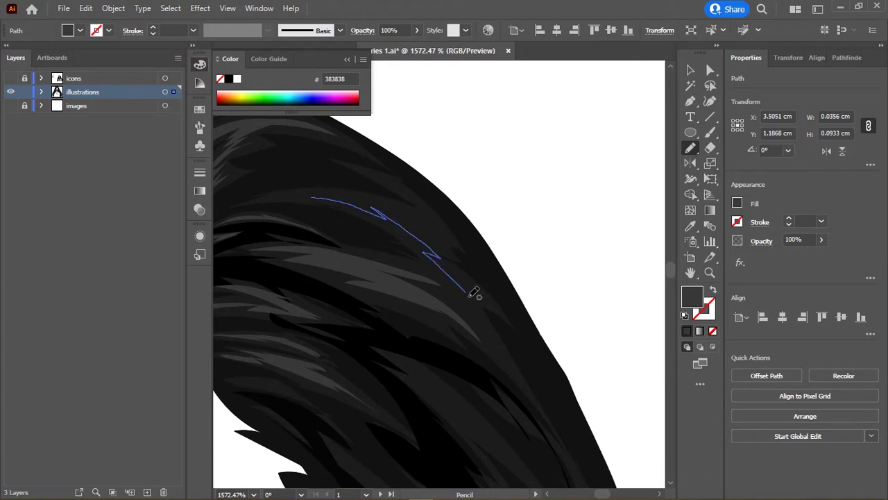
pyautogui.moveTo(470, 293); pyautogui.dragTo(442, 233)
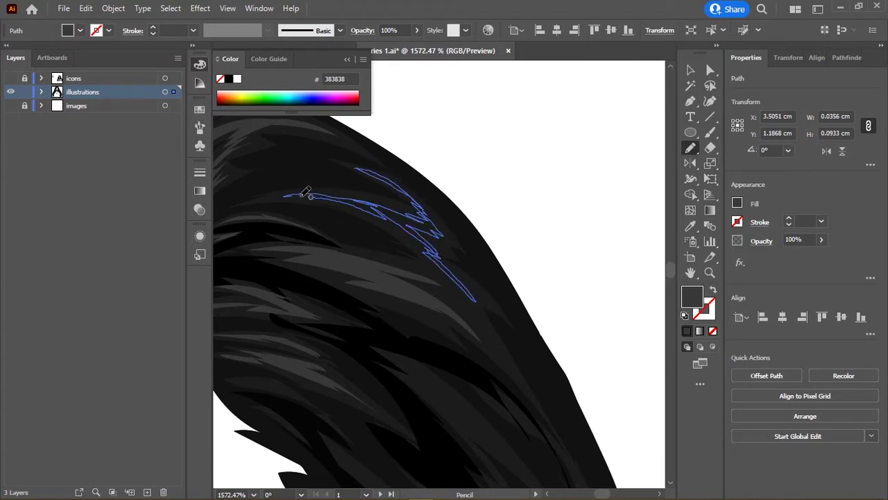
pyautogui.scroll(-1, 305, 192)
pyautogui.scroll(-3, 407, 238)
pyautogui.scroll(3, 466, 208)
pyautogui.scroll(1, 425, 216)
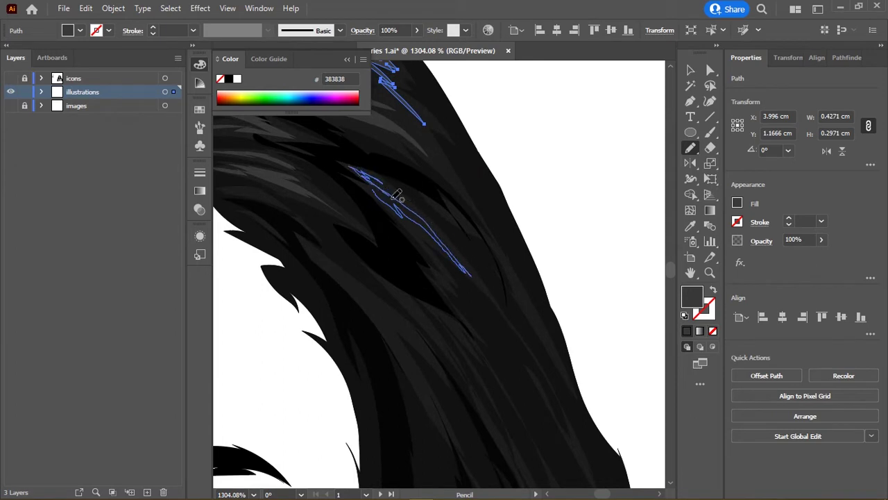
pyautogui.moveTo(397, 197); pyautogui.dragTo(361, 172)
pyautogui.scroll(-3, 381, 200)
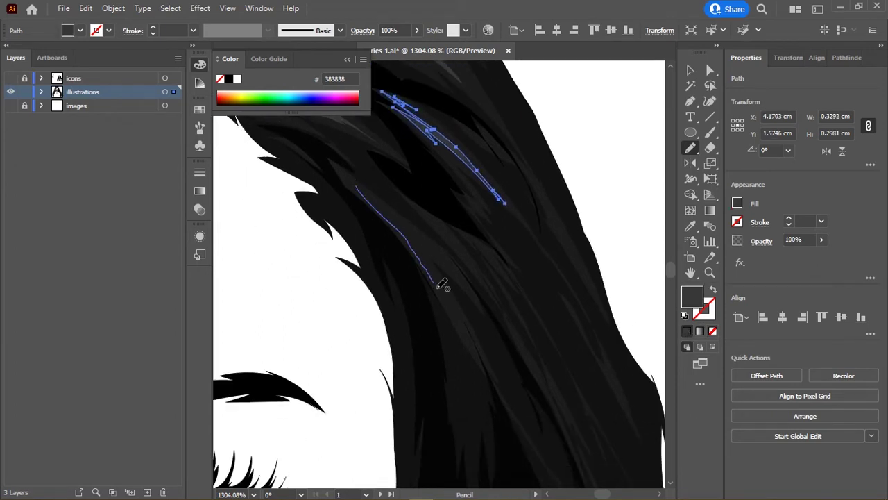
pyautogui.scroll(-2, 359, 179)
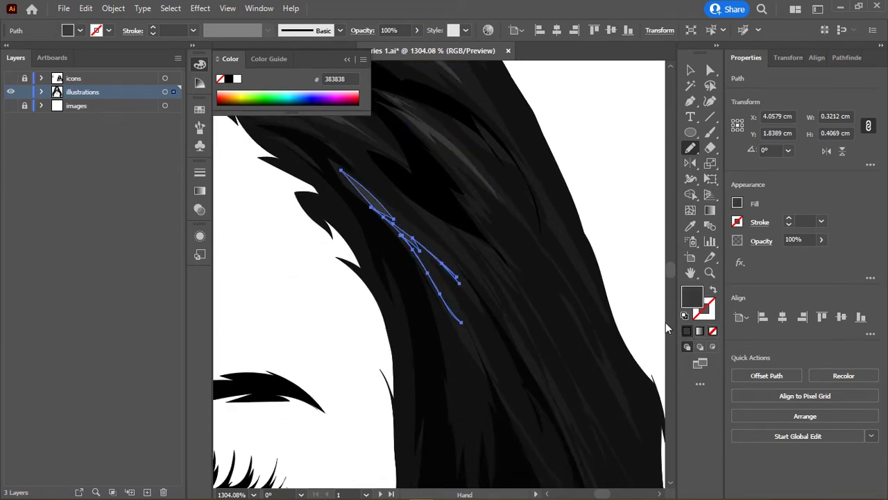
pyautogui.scroll(-4, 444, 181)
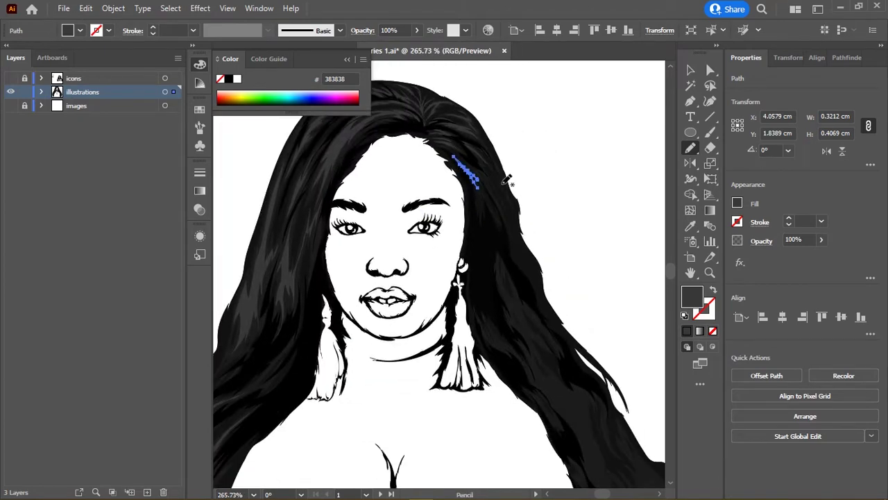
pyautogui.scroll(-2, 507, 181)
pyautogui.scroll(2, 451, 209)
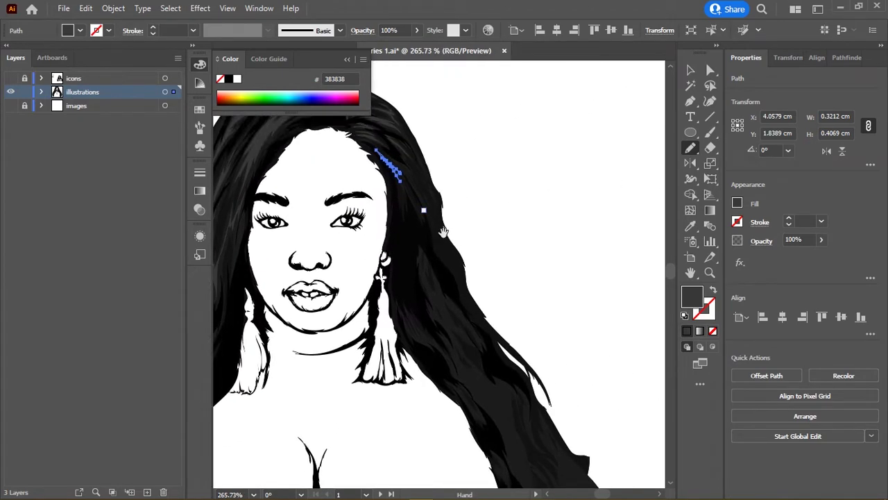
pyautogui.scroll(3, 414, 235)
pyautogui.scroll(-3, 415, 235)
pyautogui.scroll(-1, 424, 208)
pyautogui.keyDown('ctrl'); pyautogui.click(420, 273); pyautogui.keyUp('ctrl')
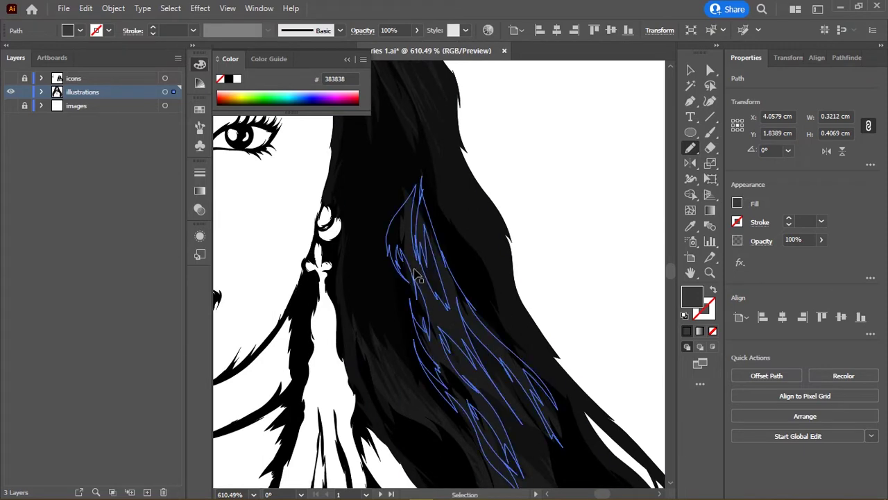
pyautogui.click(691, 70)
pyautogui.click(556, 271)
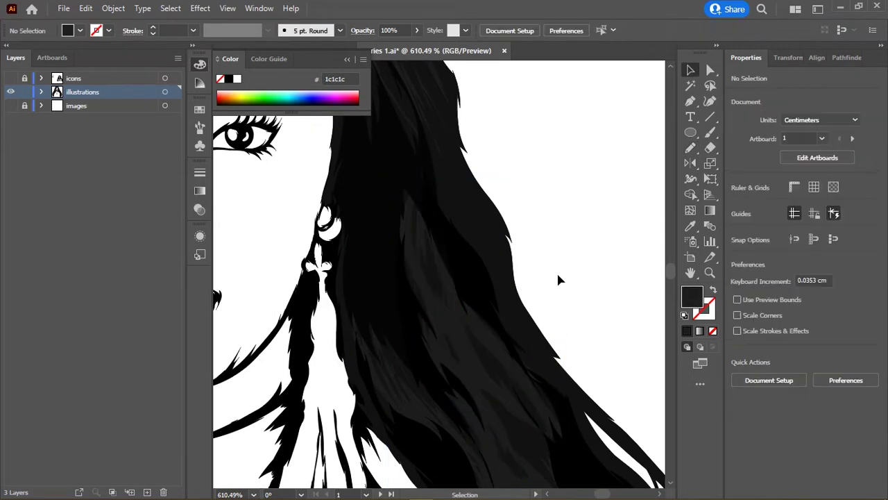
pyautogui.scroll(-2, 556, 270)
pyautogui.click(472, 284)
pyautogui.click(597, 153)
pyautogui.click(424, 176)
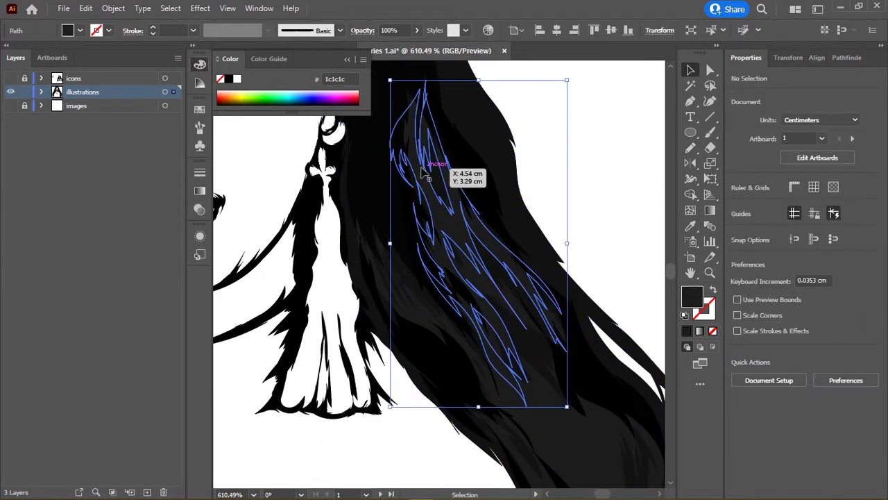
pyautogui.click(604, 202)
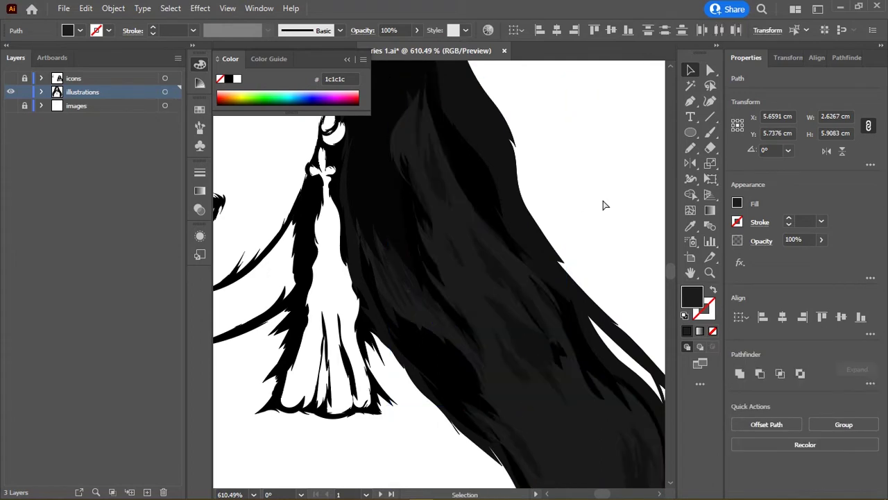
pyautogui.keyDown('alt'); pyautogui.scroll(-3, 565, 199); pyautogui.keyUp('alt')
pyautogui.keyDown('alt'); pyautogui.scroll(2, 540, 279); pyautogui.keyUp('alt')
pyautogui.click(516, 277)
pyautogui.scroll(-3, 516, 278)
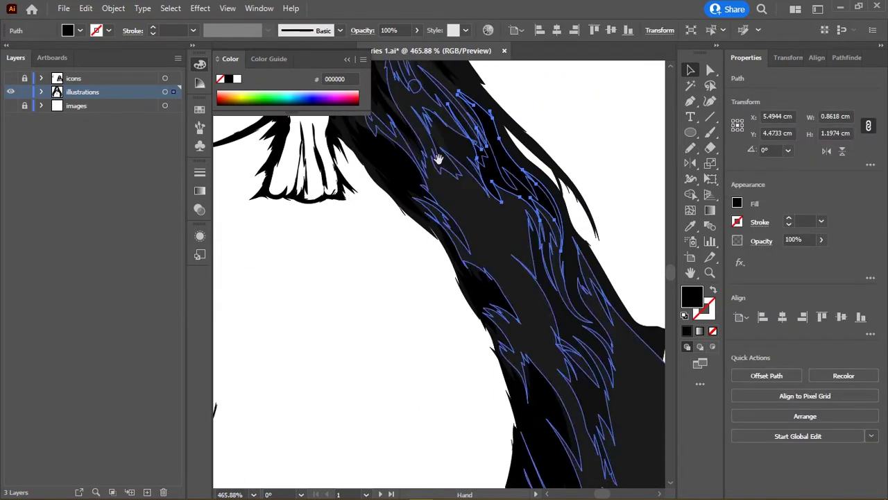
pyautogui.click(490, 303)
pyautogui.scroll(5, 433, 293)
pyautogui.click(426, 298)
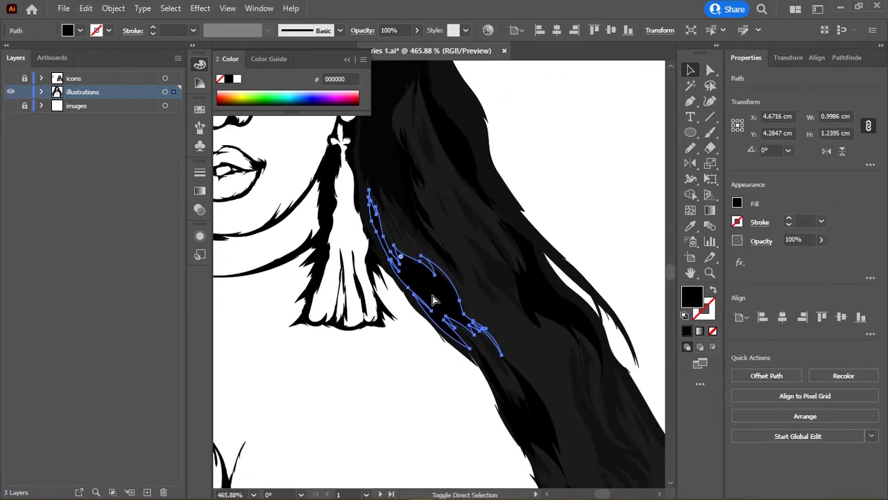
pyautogui.click(368, 288)
pyautogui.scroll(2, 556, 201)
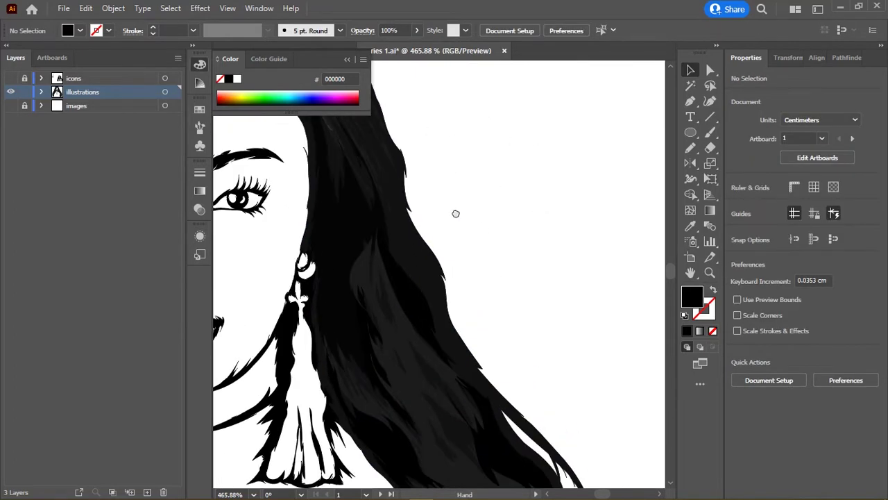
pyautogui.hscroll(-2, 456, 213)
pyautogui.scroll(-2, 531, 204)
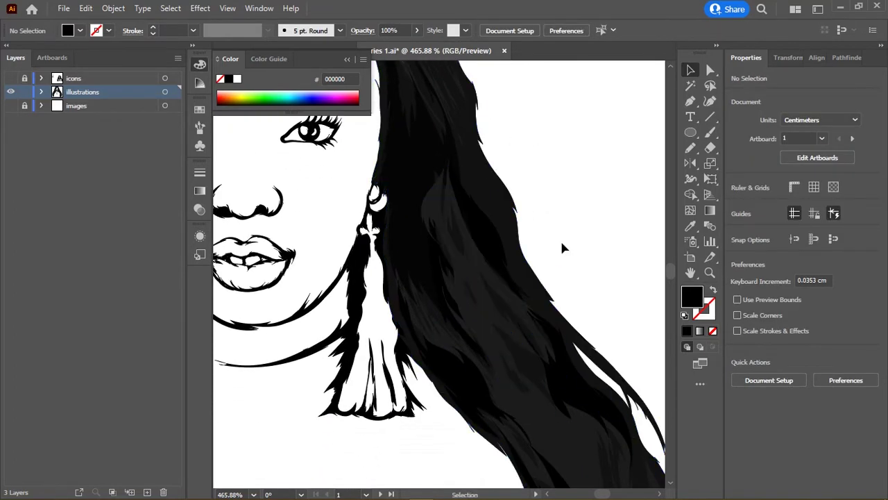
pyautogui.moveTo(559, 297); pyautogui.dragTo(517, 169)
# Step: Return to the Pencil tool and draw grey strands at the top of the right-side hair
pyautogui.press('n')
pyautogui.scroll(-3, 580, 153)
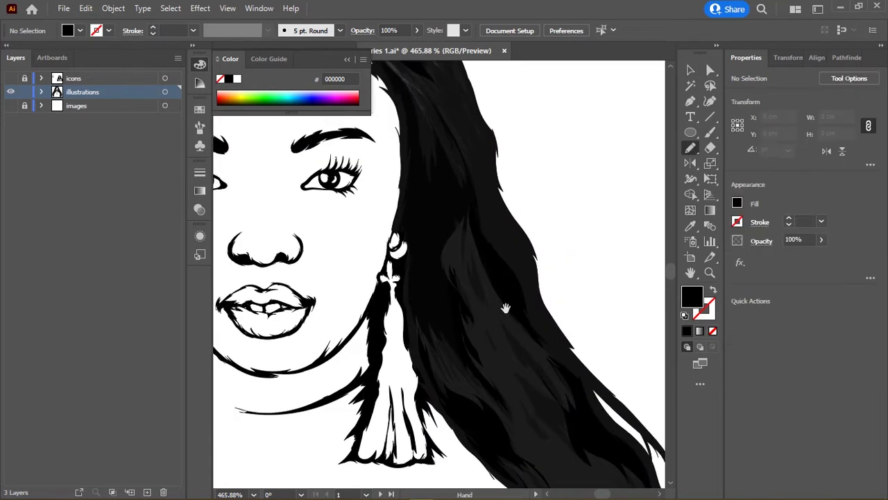
pyautogui.scroll(3, 505, 308)
pyautogui.scroll(2, 474, 230)
pyautogui.moveTo(444, 137); pyautogui.dragTo(445, 237)
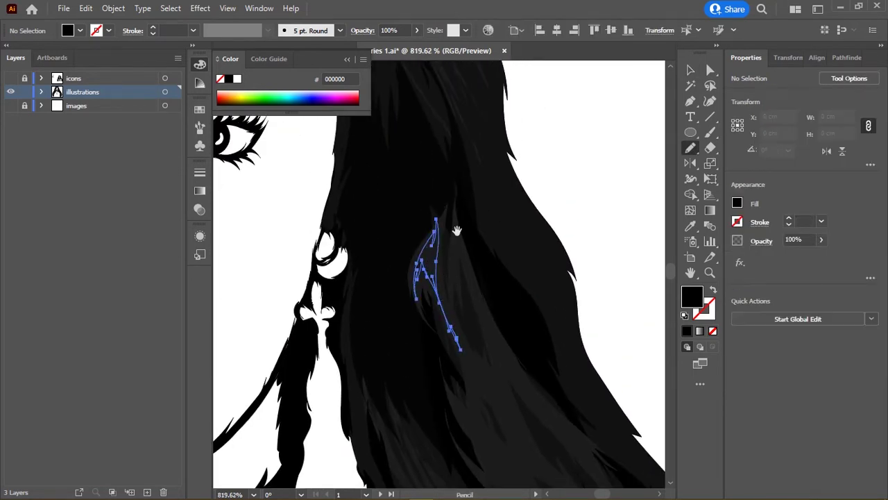
pyautogui.press('/')
pyautogui.moveTo(413, 360)
pyautogui.mouseDown()
pyautogui.moveTo(471, 236)
pyautogui.moveTo(459, 155)
pyautogui.moveTo(394, 154)
pyautogui.mouseUp()
pyautogui.press('n')
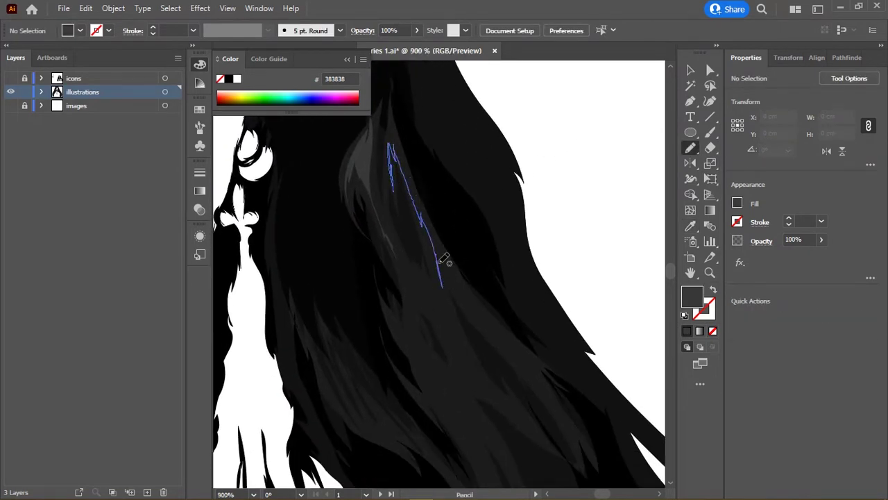
pyautogui.moveTo(393, 132); pyautogui.dragTo(391, 117)
pyautogui.scroll(-5, 403, 202)
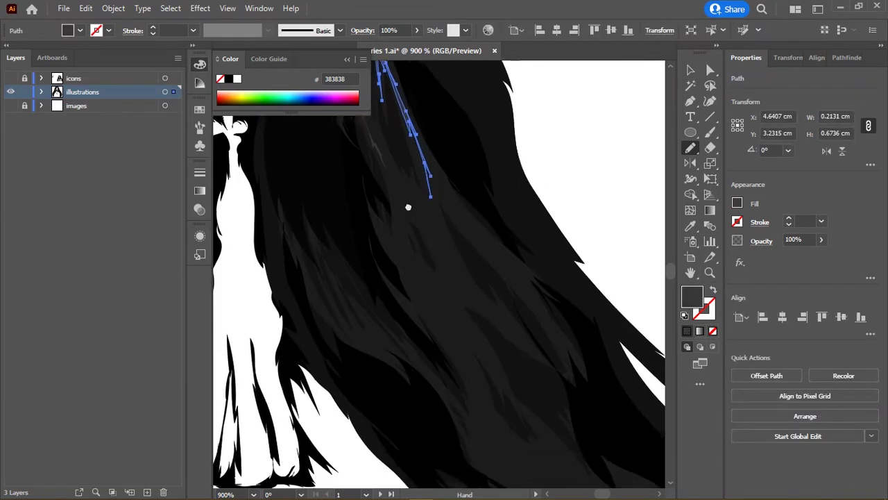
pyautogui.moveTo(377, 174); pyautogui.dragTo(392, 206)
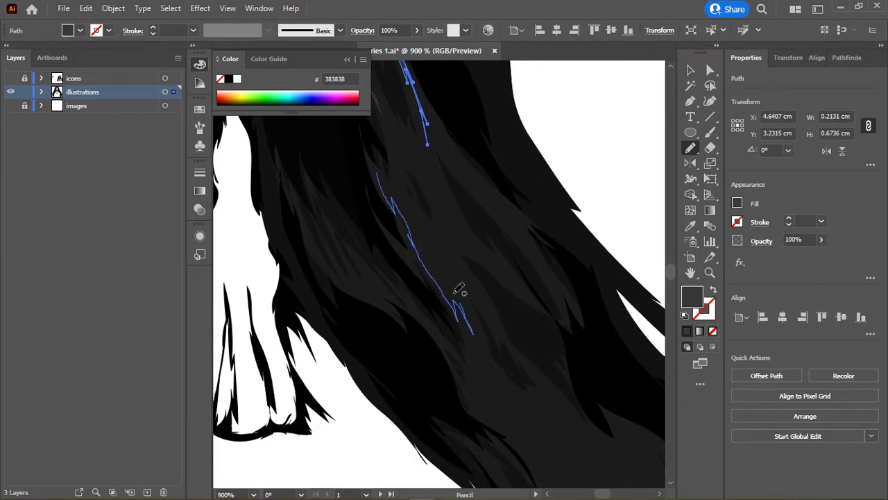
pyautogui.moveTo(377, 159); pyautogui.dragTo(378, 161)
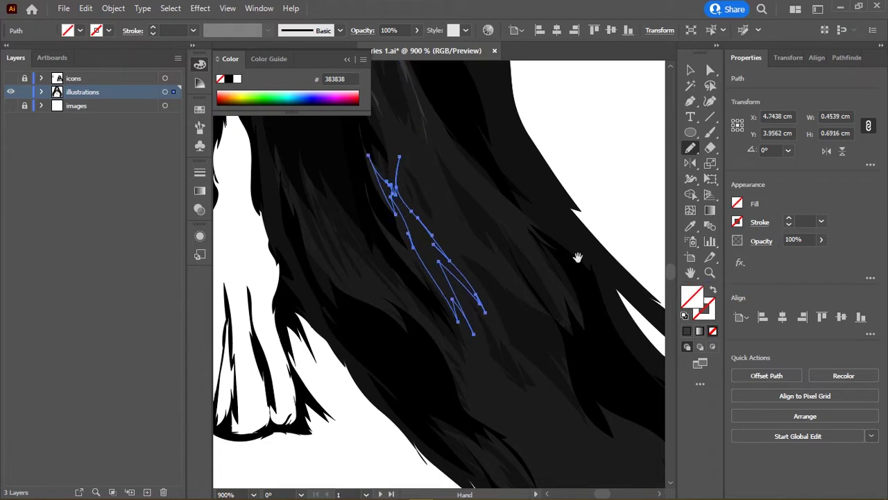
# Step: Draw a long highlight strand along the hair and a cluster of fine strands
pyautogui.scroll(3, 417, 201)
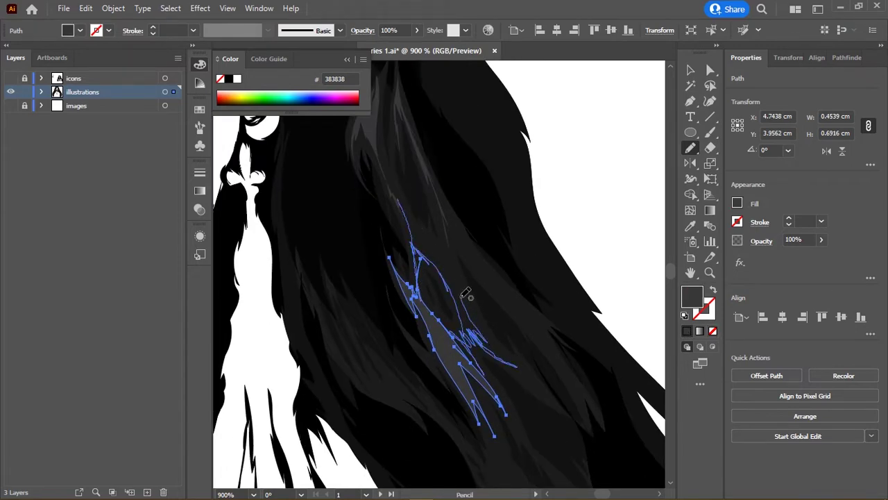
pyautogui.scroll(-1, 416, 209)
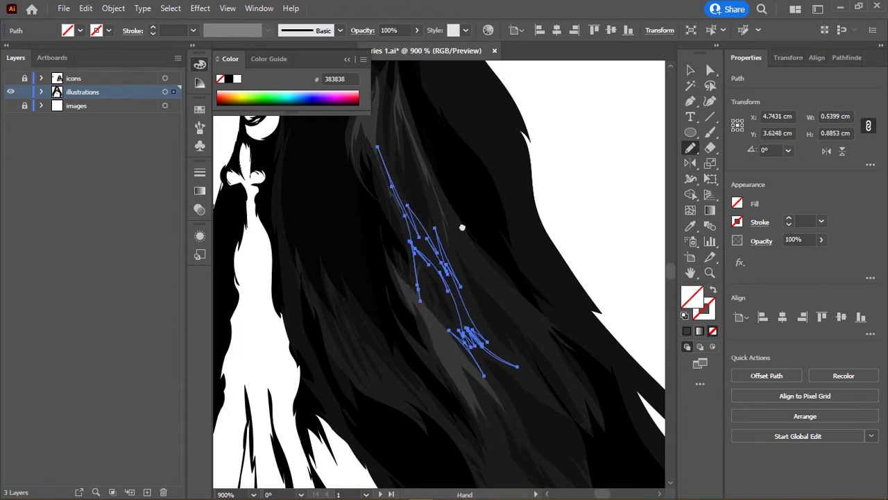
pyautogui.scroll(-5, 416, 209)
pyautogui.scroll(4, 443, 255)
pyautogui.scroll(4, 443, 256)
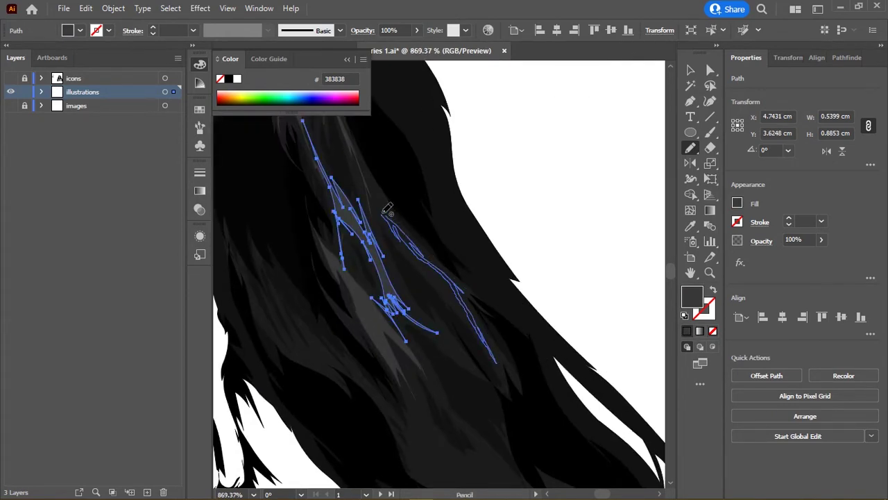
pyautogui.moveTo(368, 170); pyautogui.dragTo(490, 367)
pyautogui.moveTo(440, 386); pyautogui.dragTo(440, 218)
pyautogui.scroll(1, 372, 239)
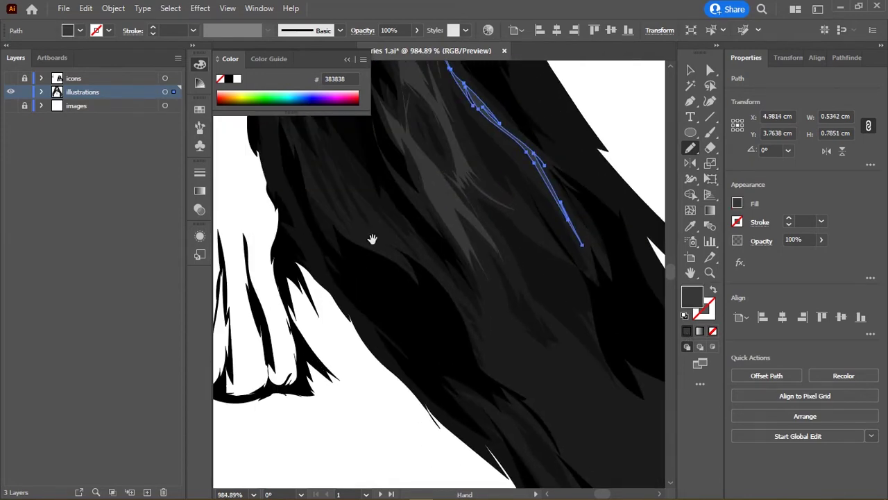
pyautogui.scroll(3, 372, 239)
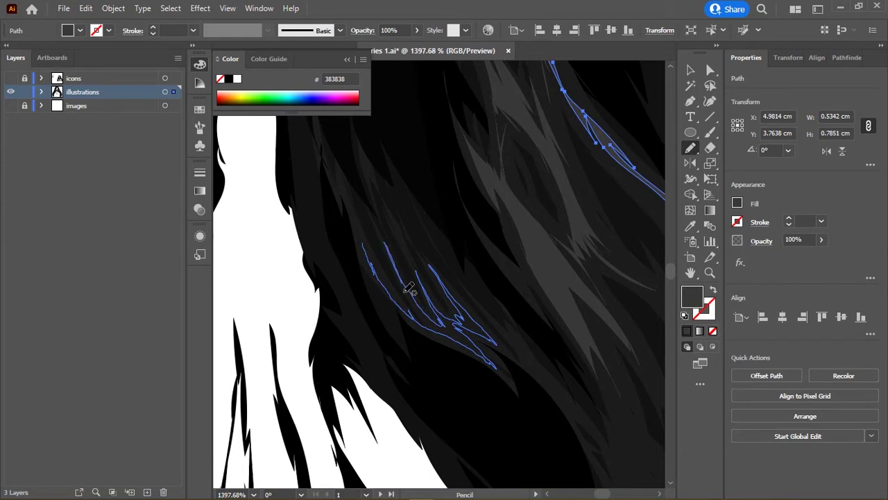
pyautogui.moveTo(372, 238); pyautogui.dragTo(375, 243)
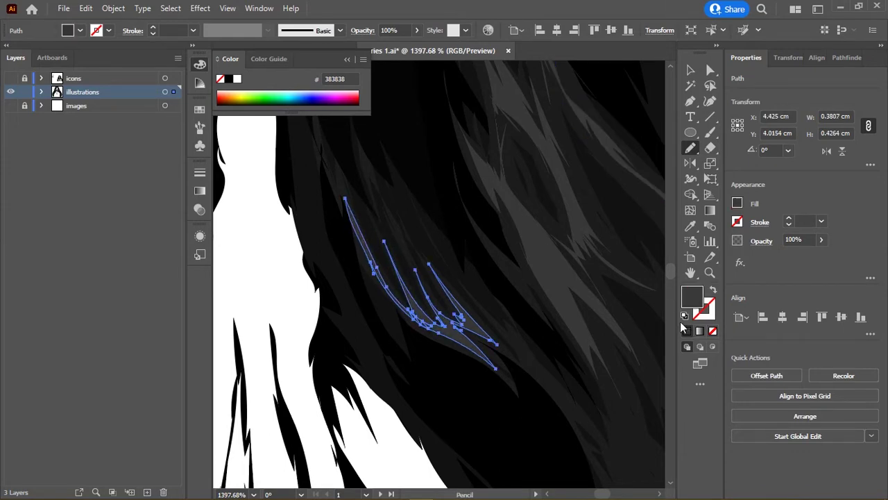
# Step: Add highlight strands down the lower hair, extending one upward with an extra spike
pyautogui.scroll(-4, 402, 250)
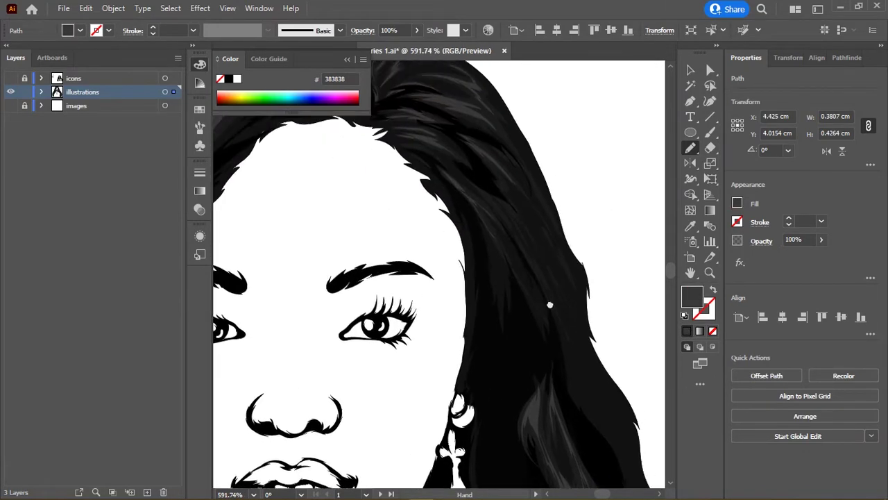
pyautogui.scroll(-4, 478, 289)
pyautogui.scroll(2, 506, 197)
pyautogui.scroll(-3, 506, 197)
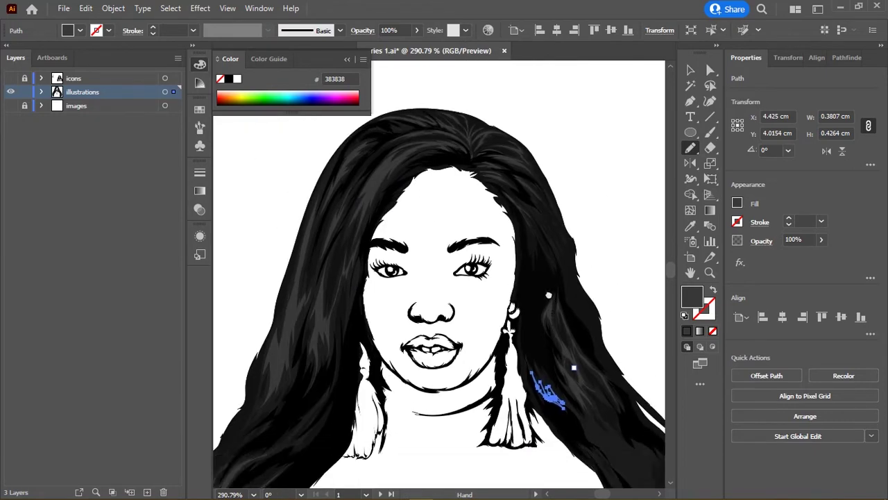
pyautogui.scroll(3, 540, 307)
pyautogui.scroll(2, 498, 268)
pyautogui.scroll(-1, 543, 246)
pyautogui.scroll(2, 485, 219)
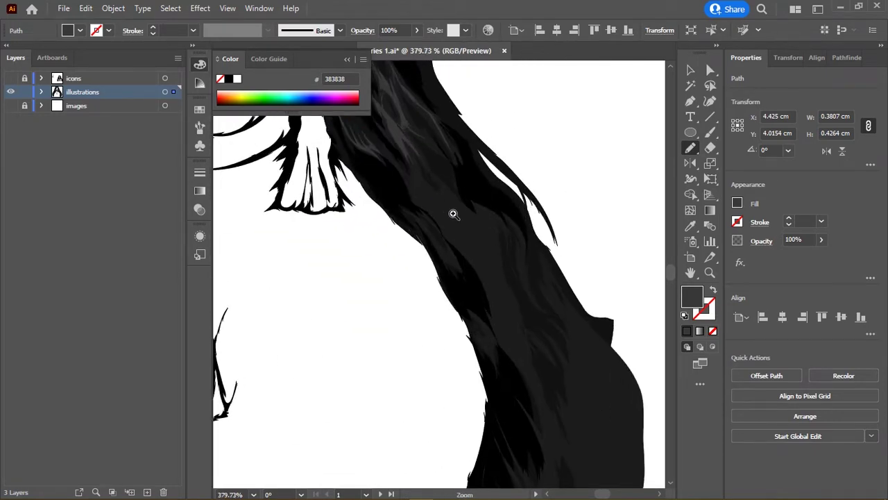
pyautogui.scroll(2, 453, 210)
pyautogui.moveTo(439, 280); pyautogui.dragTo(458, 307)
pyautogui.scroll(-2, 433, 215)
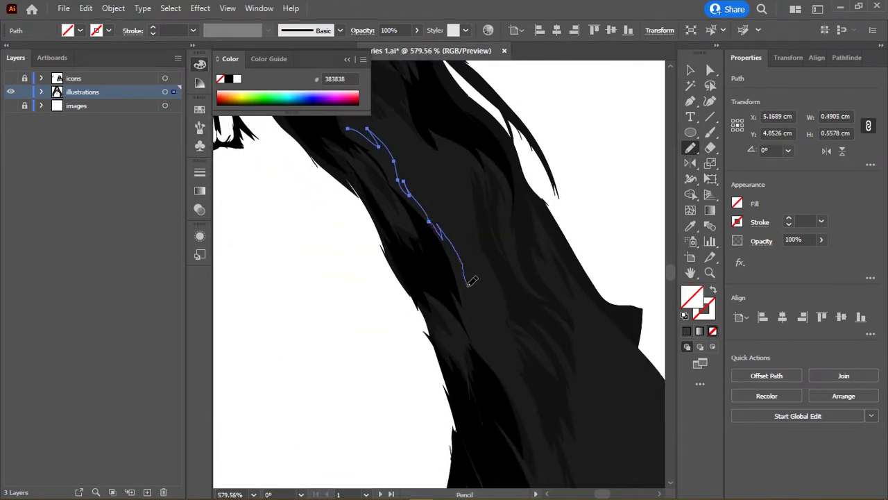
pyautogui.moveTo(436, 149); pyautogui.dragTo(437, 151)
pyautogui.scroll(2, 458, 244)
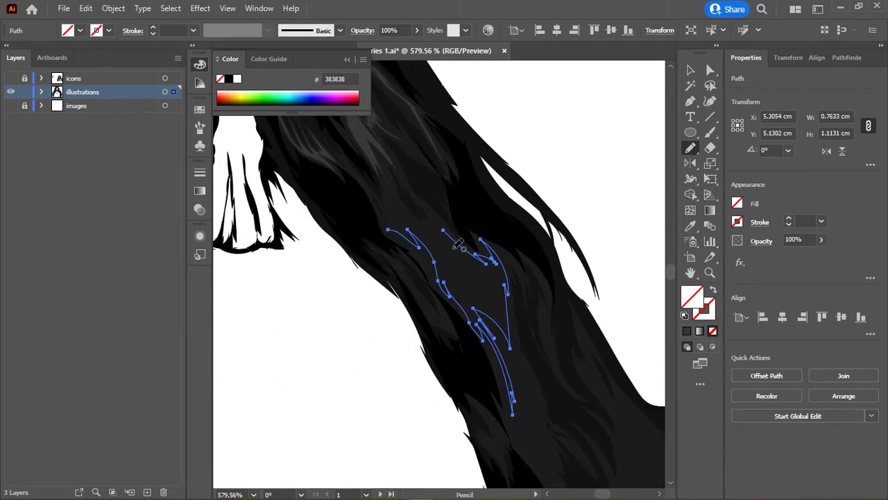
pyautogui.moveTo(422, 205); pyautogui.dragTo(385, 160)
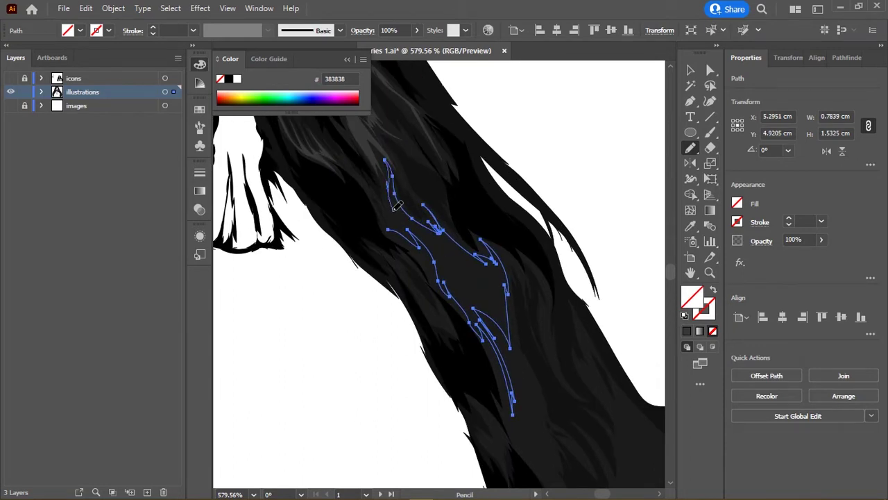
pyautogui.moveTo(396, 224); pyautogui.dragTo(383, 238)
pyautogui.scroll(3, 460, 274)
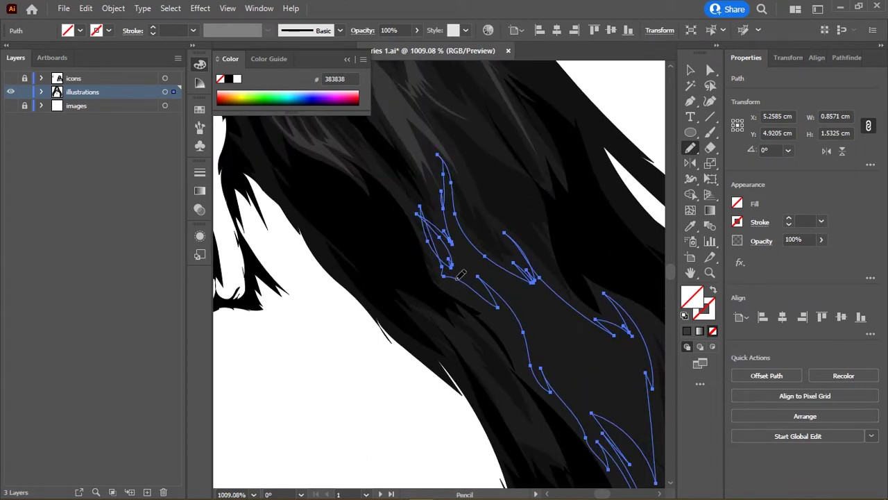
pyautogui.scroll(-10, 486, 247)
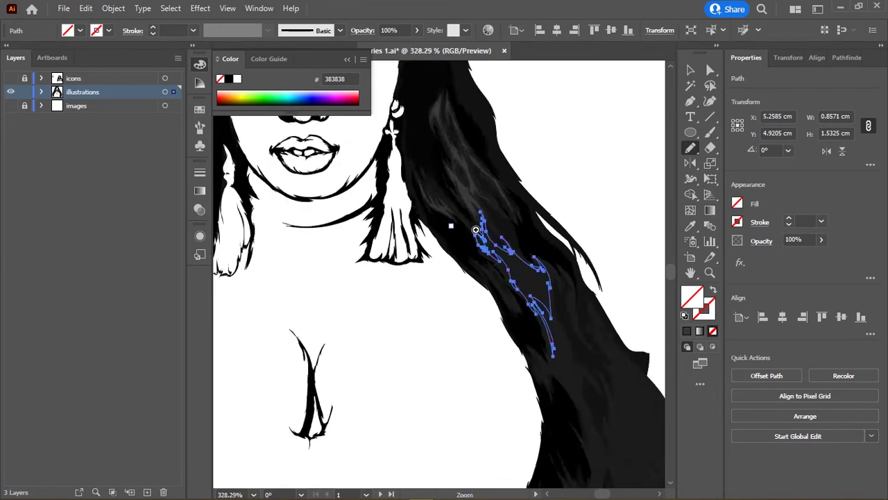
# Step: Zoom out to check the whole portrait
pyautogui.hotkey('ctrl', 'shift', 'a')
pyautogui.scroll(1, 582, 251)
pyautogui.scroll(-5, 582, 251)
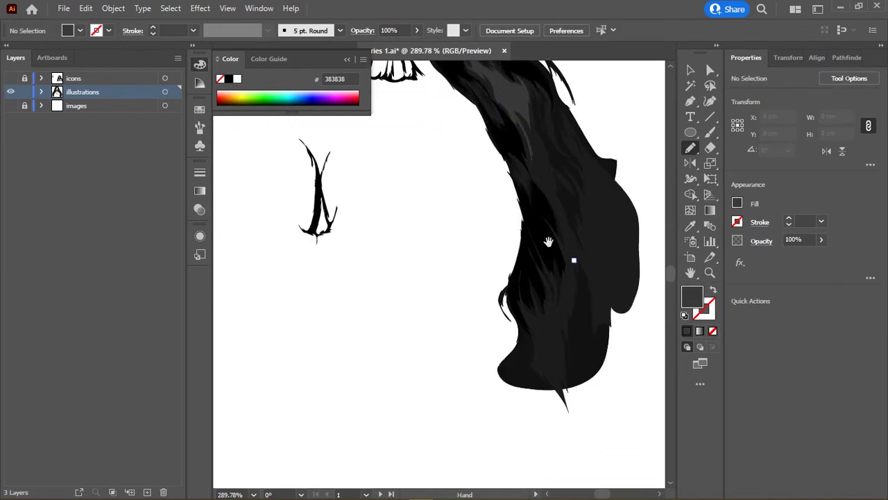
# Step: Show the reference photo layer and trace a highlight strand along the outer right-side hair edge
pyautogui.click(10, 106)
pyautogui.moveTo(474, 62); pyautogui.dragTo(473, 228)
pyautogui.scroll(3, 473, 227)
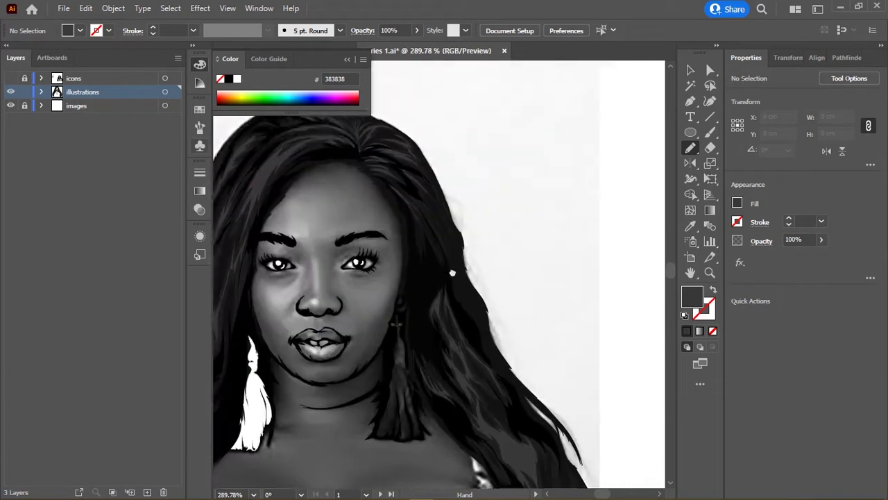
pyautogui.scroll(3, 476, 287)
pyautogui.scroll(2, 462, 240)
pyautogui.scroll(-1, 439, 266)
pyautogui.moveTo(435, 269); pyautogui.dragTo(502, 312)
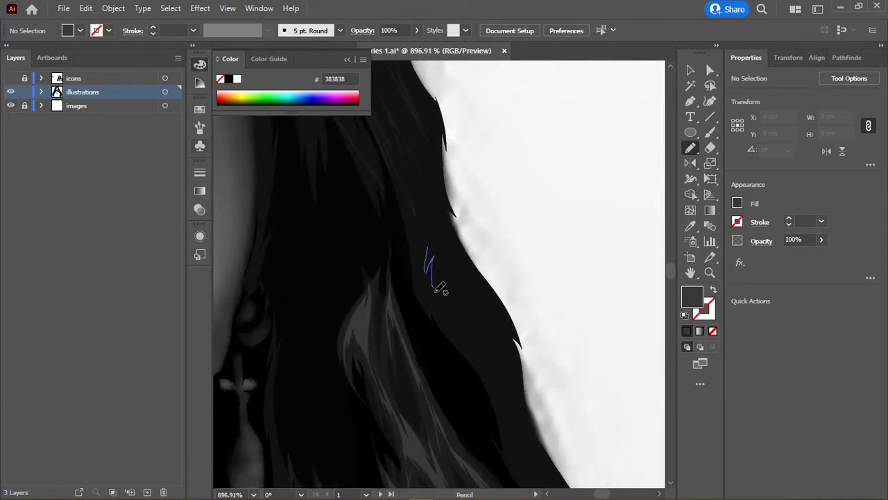
pyautogui.scroll(-2, 502, 311)
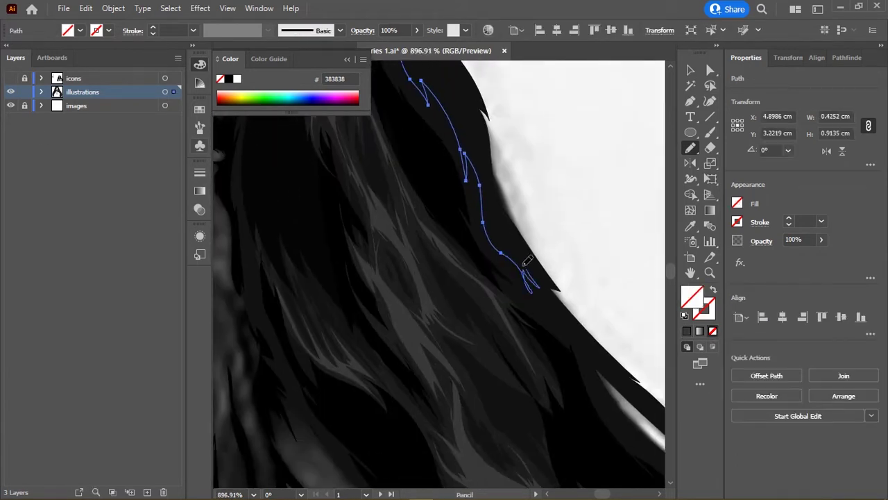
pyautogui.moveTo(527, 262); pyautogui.dragTo(476, 148)
pyautogui.scroll(2, 520, 347)
pyautogui.moveTo(488, 272); pyautogui.dragTo(463, 322)
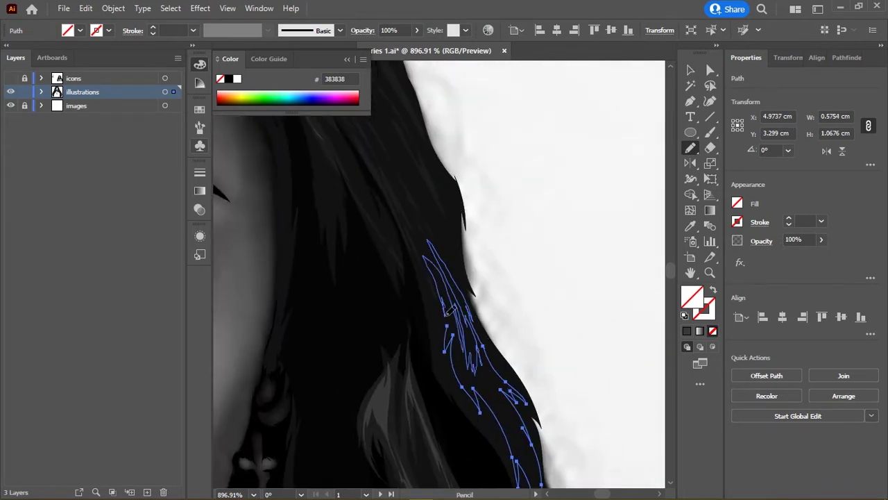
pyautogui.scroll(-5, 648, 319)
# Step: Zoom out and pan to view the whole figure
pyautogui.hotkey('ctrl', 'shift', 'a')
pyautogui.scroll(2, 508, 199)
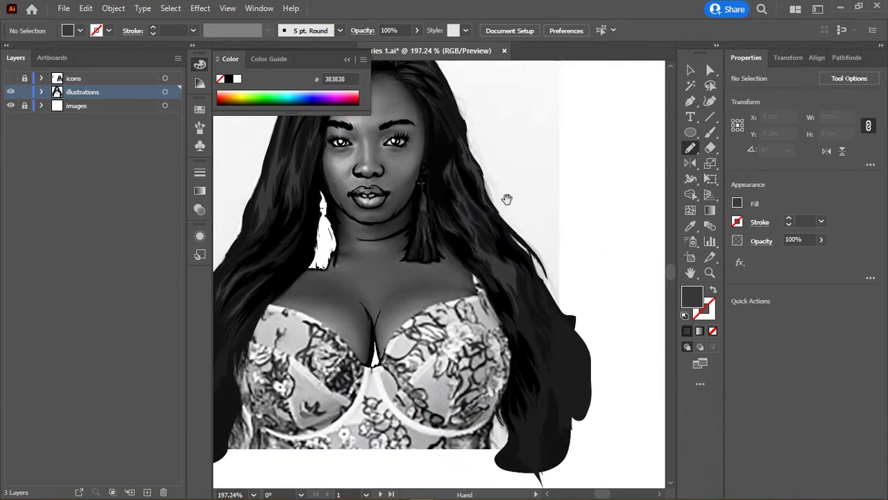
pyautogui.scroll(3, 472, 250)
pyautogui.hscroll(-4, 472, 250)
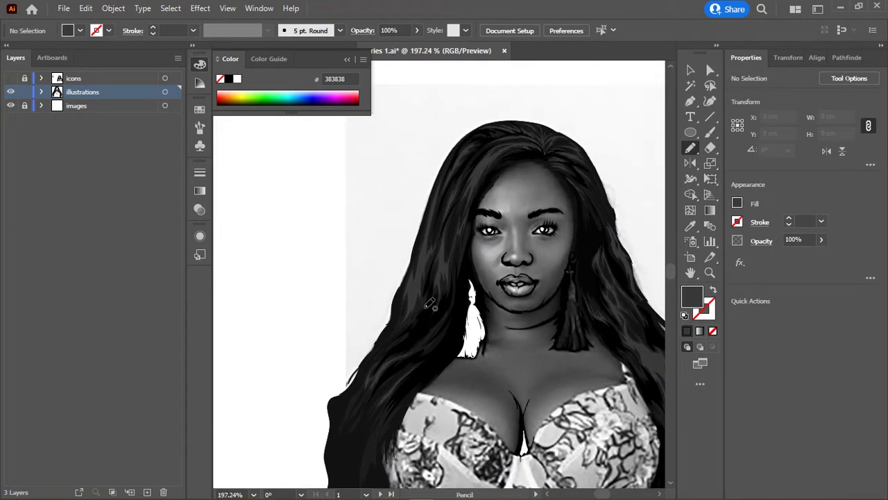
pyautogui.scroll(-1, 451, 262)
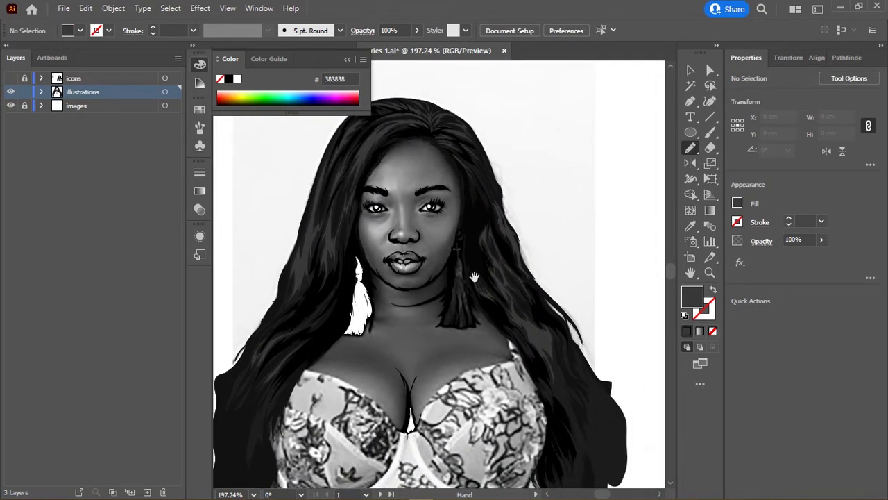
pyautogui.hscroll(4, 451, 262)
pyautogui.scroll(1, 451, 263)
pyautogui.hscroll(-1, 451, 262)
# Step: Hide the reference photo and draw four fine highlight strands at the crown
pyautogui.click(11, 107)
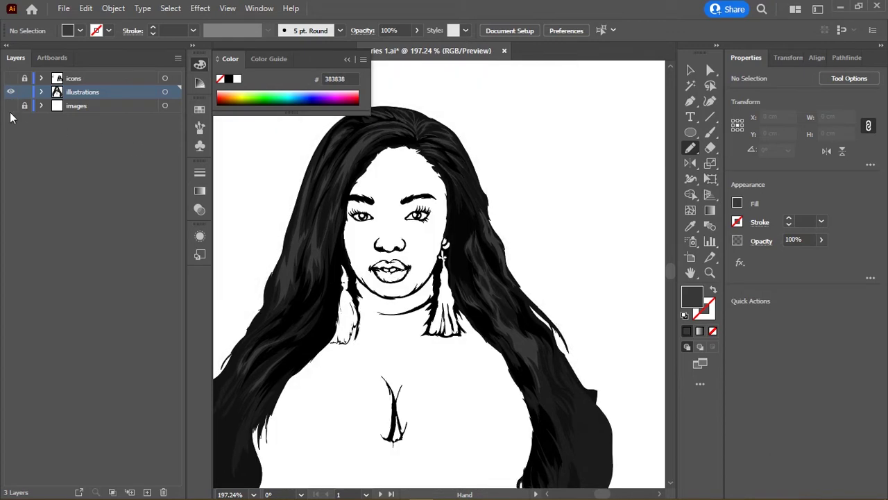
pyautogui.scroll(1, 478, 265)
pyautogui.hscroll(-2, 478, 265)
pyautogui.scroll(4, 478, 264)
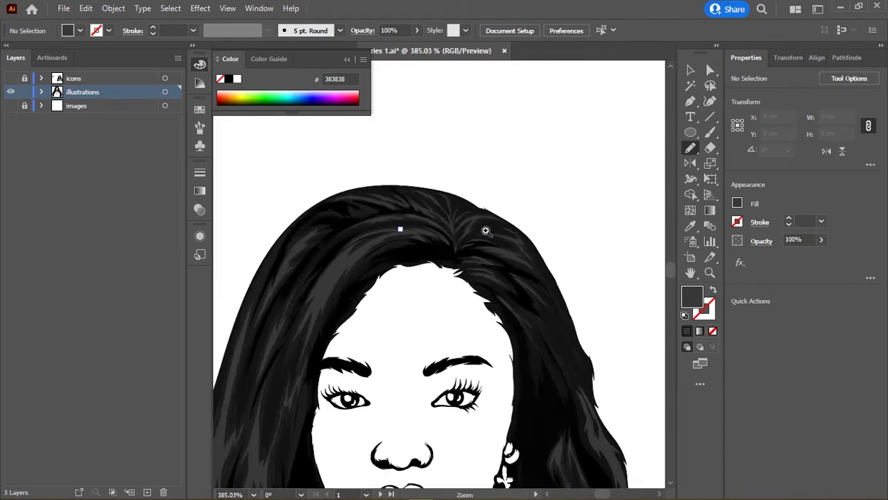
pyautogui.scroll(4, 458, 299)
pyautogui.scroll(3, 472, 303)
pyautogui.scroll(2, 467, 309)
pyautogui.scroll(-2, 472, 243)
pyautogui.hscroll(1, 477, 181)
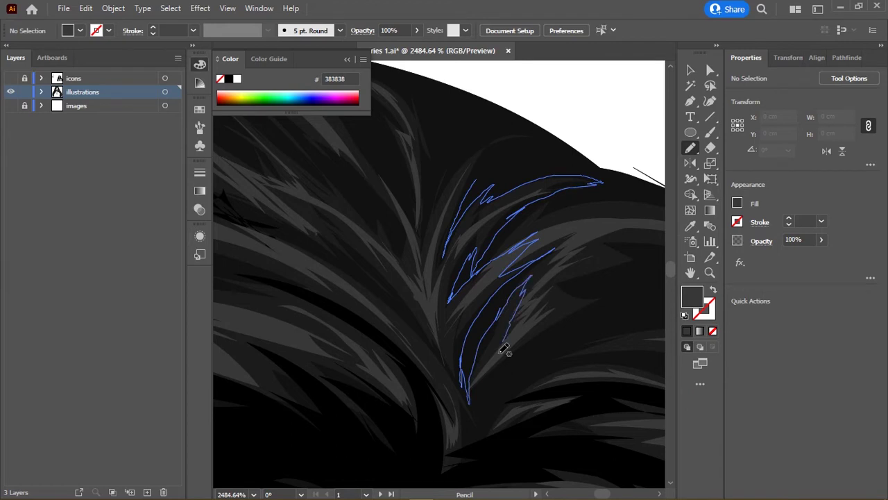
pyautogui.moveTo(576, 303); pyautogui.dragTo(605, 300)
pyautogui.moveTo(500, 375); pyautogui.dragTo(483, 429)
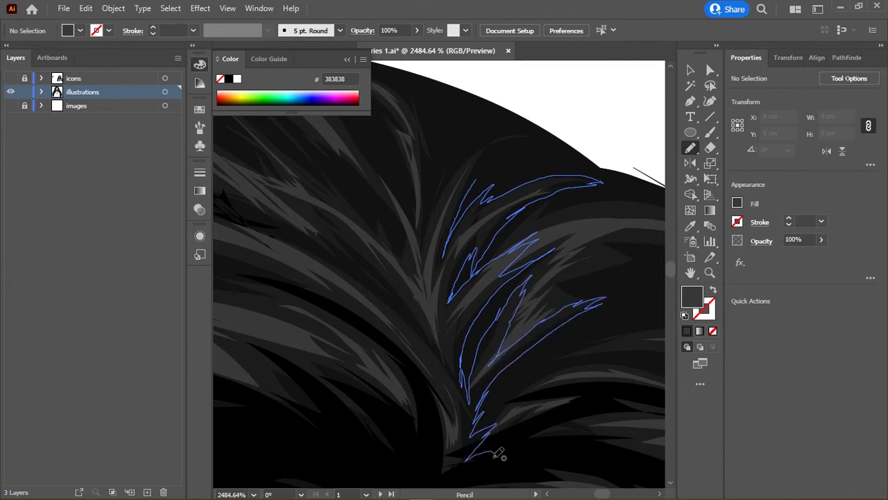
pyautogui.moveTo(426, 358)
pyautogui.mouseDown()
pyautogui.moveTo(385, 290)
pyautogui.moveTo(448, 367)
pyautogui.mouseUp()
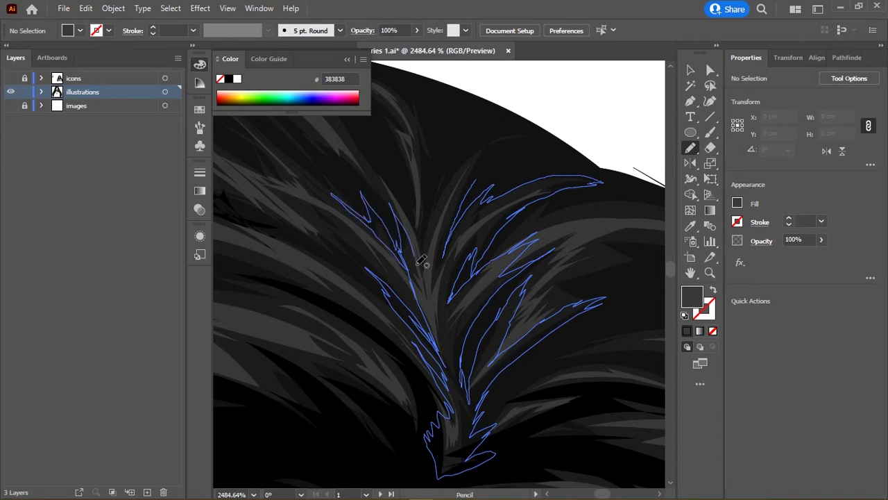
pyautogui.moveTo(415, 201); pyautogui.dragTo(421, 244)
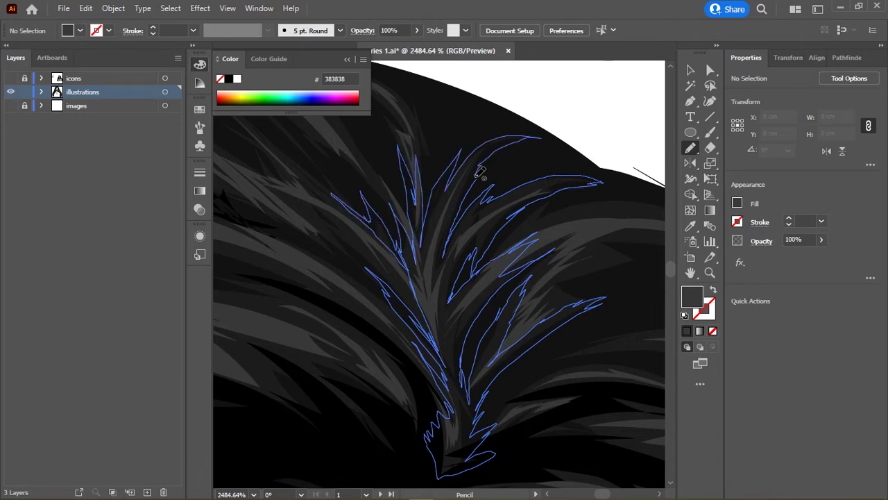
# Step: Check the selection of the new crown strands, then deselect and zoom out to the whole face
pyautogui.hotkey('ctrl', 'a')
pyautogui.scroll(-5, 545, 253)
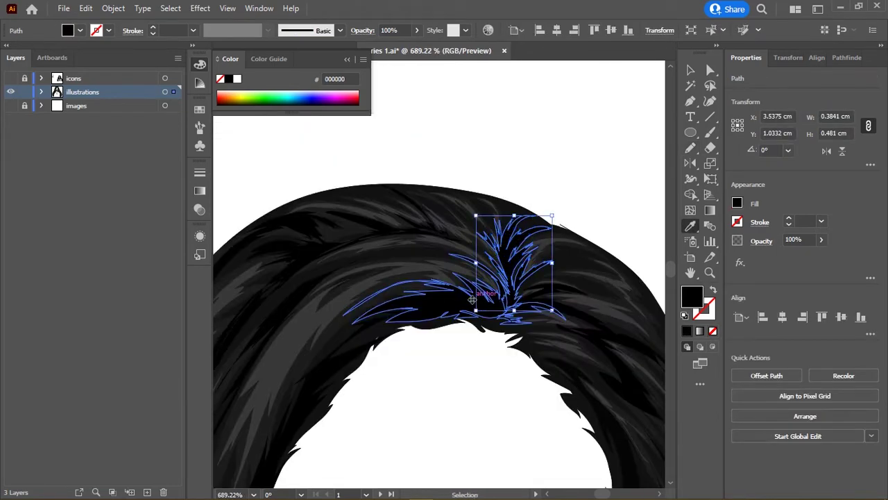
pyautogui.press('v')
pyautogui.click(572, 115)
pyautogui.scroll(-2, 565, 174)
pyautogui.scroll(-2, 452, 192)
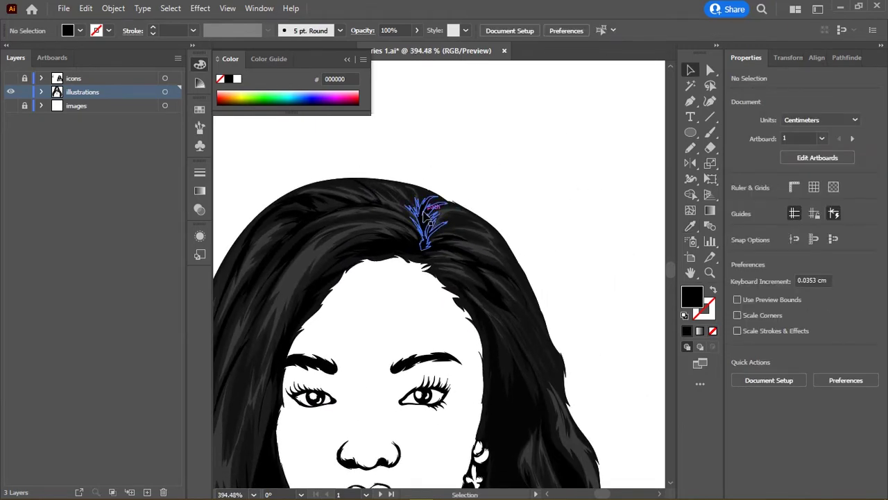
pyautogui.click(425, 217)
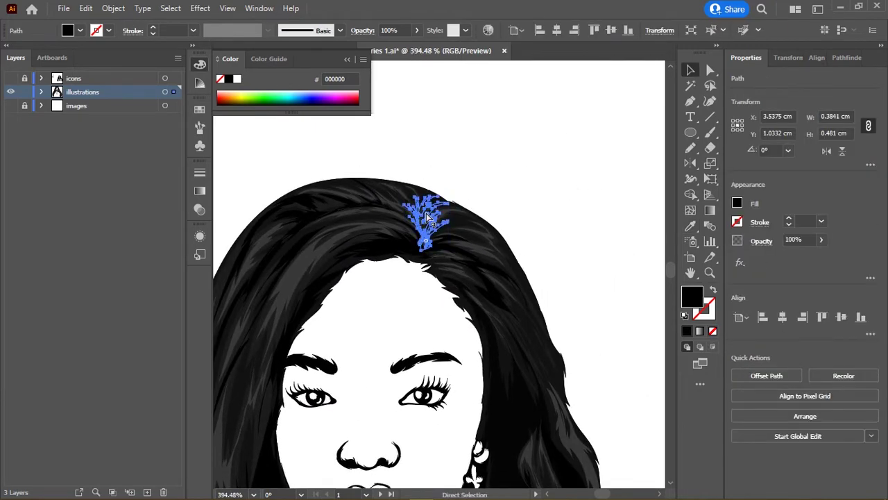
pyautogui.scroll(1, 428, 218)
pyautogui.scroll(4, 476, 224)
pyautogui.hotkey('ctrl', 'shift', 'a')
pyautogui.scroll(-5, 449, 339)
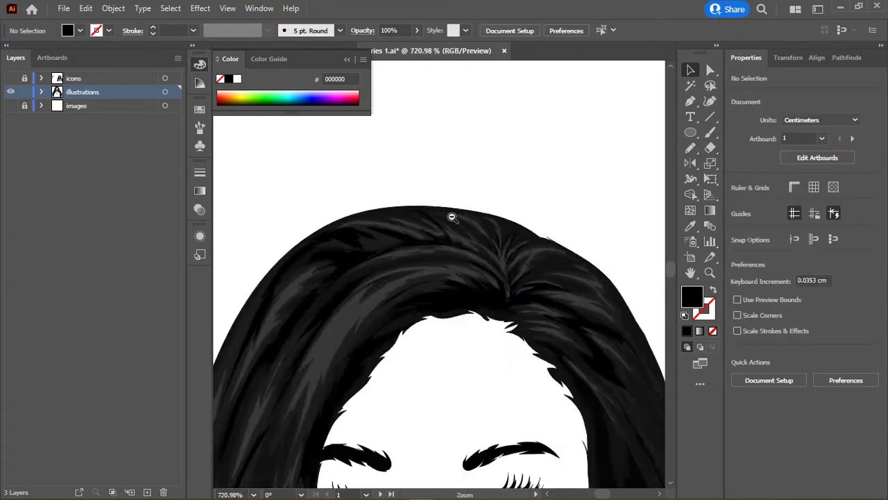
pyautogui.scroll(-2, 452, 212)
pyautogui.scroll(-2, 456, 214)
pyautogui.scroll(-2, 484, 183)
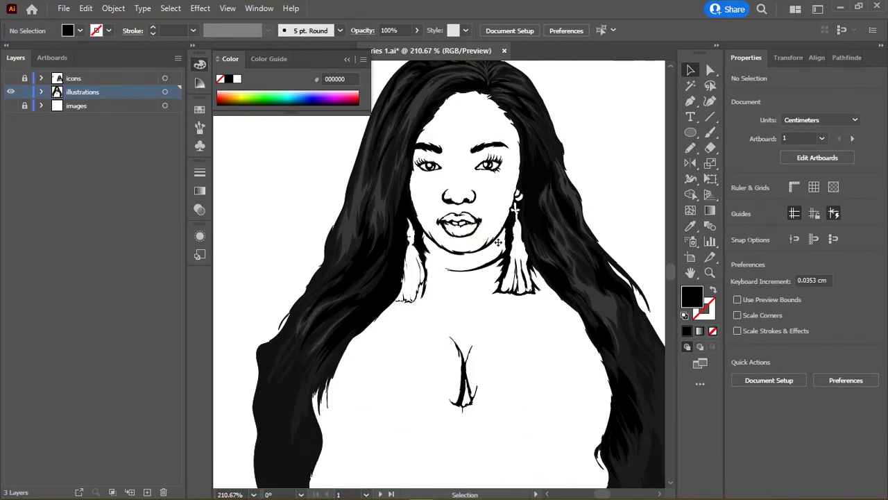
pyautogui.scroll(3, 387, 308)
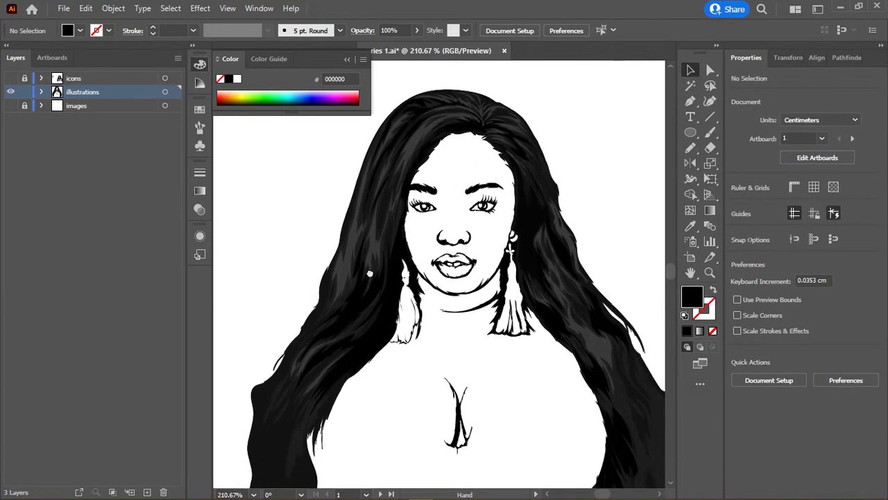
pyautogui.scroll(1, 359, 306)
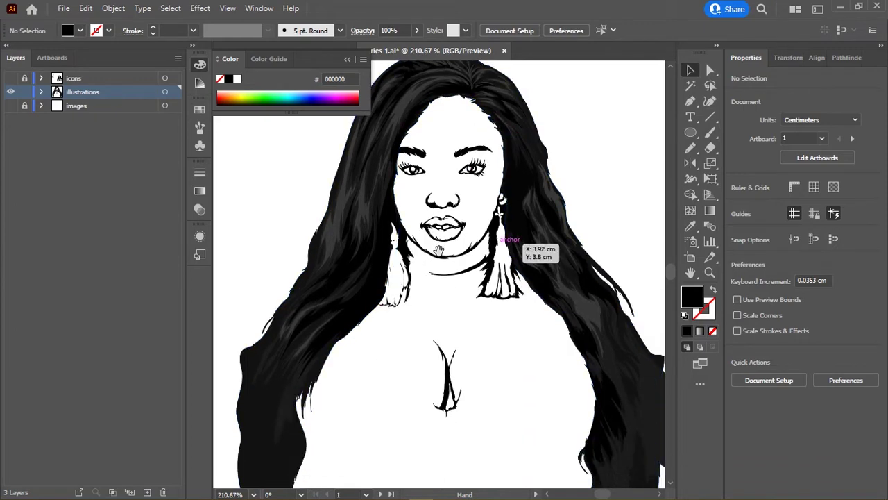
pyautogui.scroll(3, 347, 252)
pyautogui.scroll(2, 462, 274)
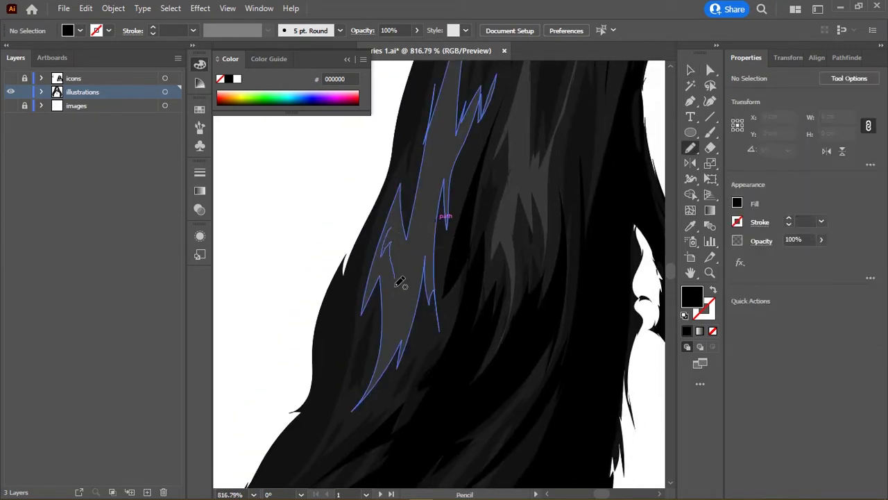
# Step: Recolour the left-hair strand with grey fill 515151 and deselect it
pyautogui.keyDown('ctrl'); pyautogui.click(398, 194); pyautogui.keyUp('ctrl')
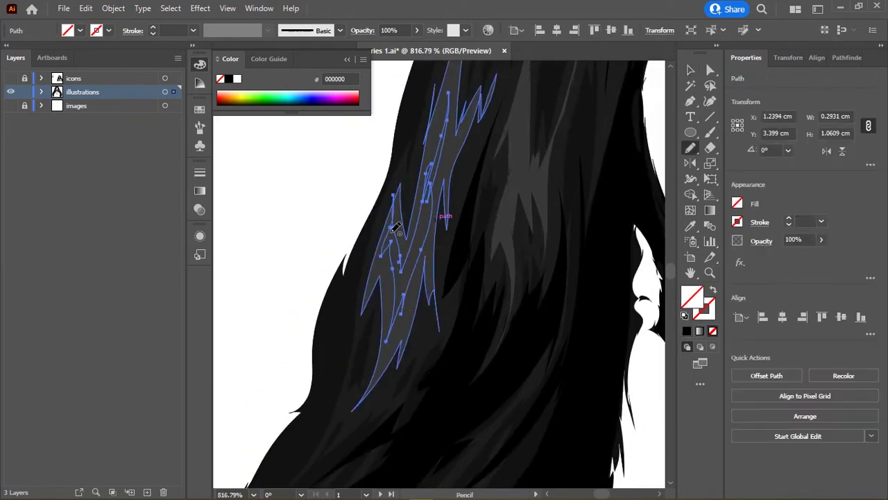
pyautogui.press('i')
pyautogui.click(418, 260)
pyautogui.doubleClick(692, 296)
pyautogui.write('515151')
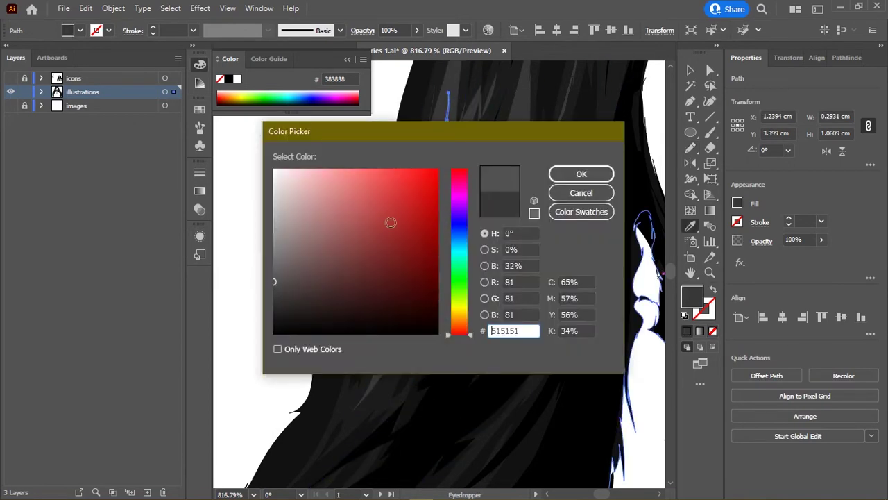
pyautogui.press('Return')
pyautogui.press('v')
pyautogui.click(269, 201)
pyautogui.scroll(-5, 421, 197)
pyautogui.scroll(2, 422, 197)
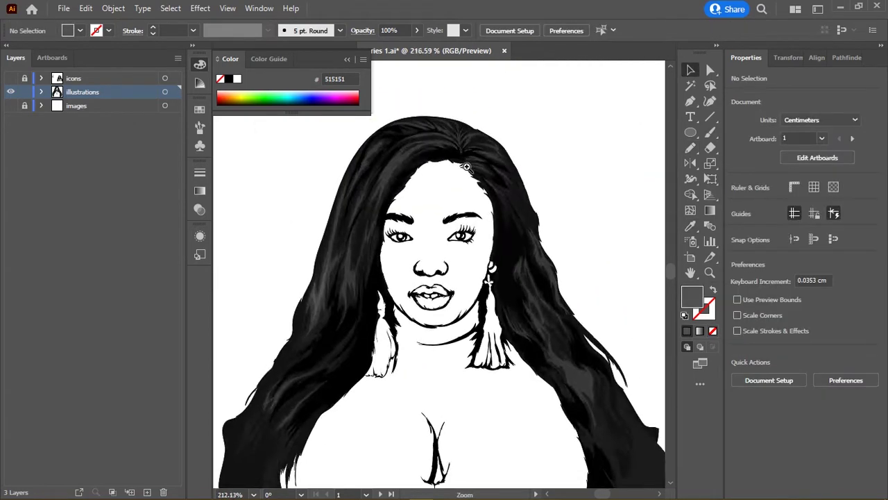
pyautogui.scroll(3, 391, 297)
# Step: Draw grey highlight strands near the hair parting and through the hair
pyautogui.press('n')
pyautogui.scroll(3, 412, 225)
pyautogui.moveTo(305, 316)
pyautogui.mouseDown()
pyautogui.moveTo(312, 332)
pyautogui.moveTo(300, 318)
pyautogui.mouseUp()
pyautogui.scroll(-5, 396, 214)
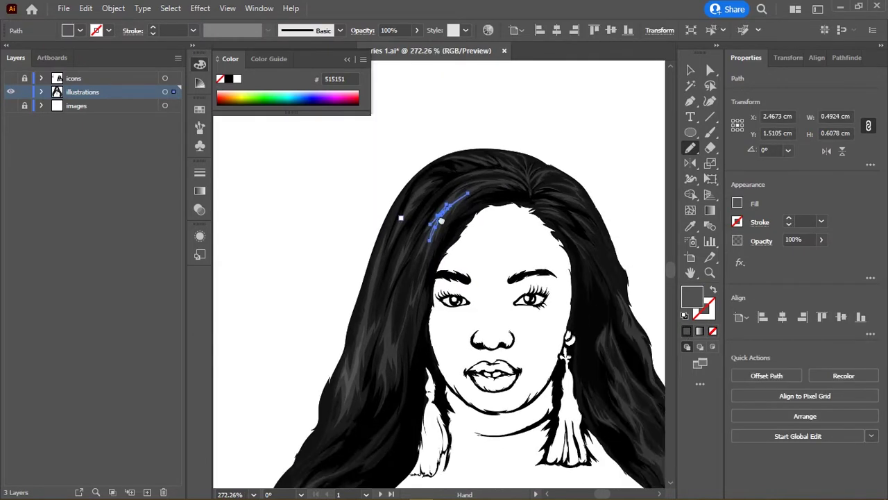
pyautogui.scroll(-1, 400, 306)
pyautogui.scroll(3, 400, 306)
pyautogui.scroll(3, 323, 273)
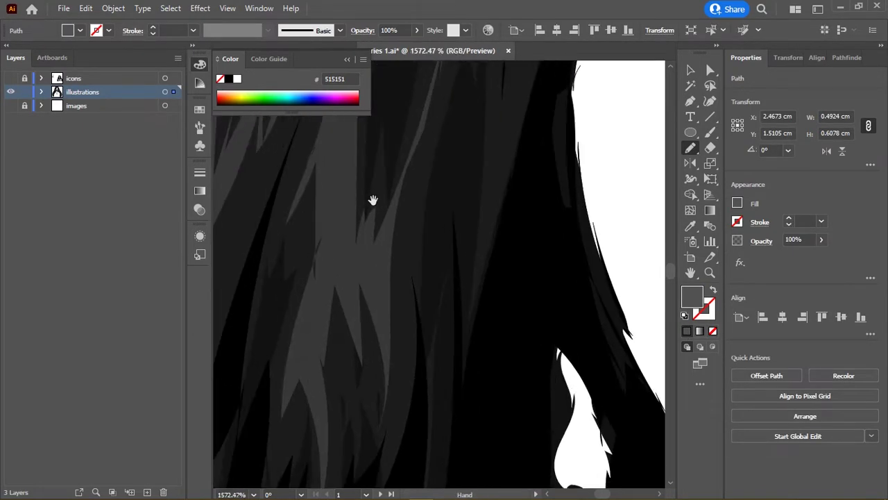
pyautogui.moveTo(407, 190); pyautogui.dragTo(415, 252)
pyautogui.moveTo(387, 447)
pyautogui.mouseDown()
pyautogui.moveTo(421, 325)
pyautogui.moveTo(433, 117)
pyautogui.mouseUp()
pyautogui.scroll(-2, 546, 236)
pyautogui.scroll(-5, 546, 236)
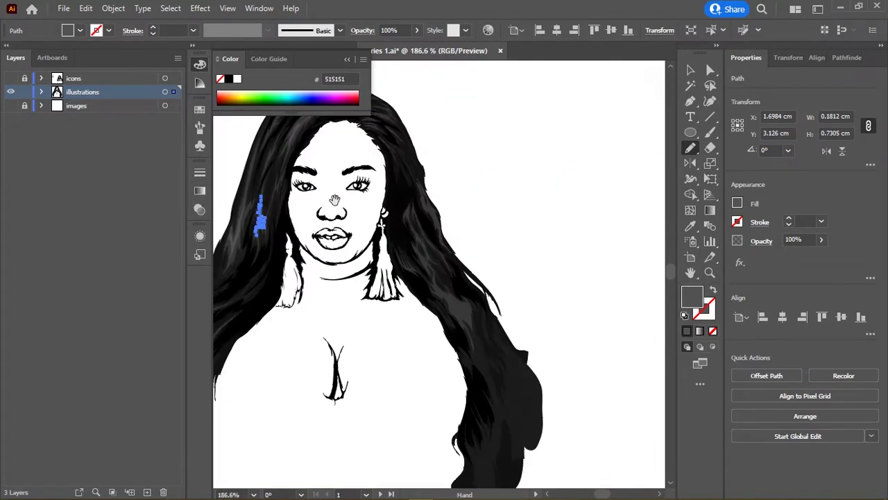
pyautogui.scroll(3, 335, 200)
pyautogui.scroll(3, 347, 232)
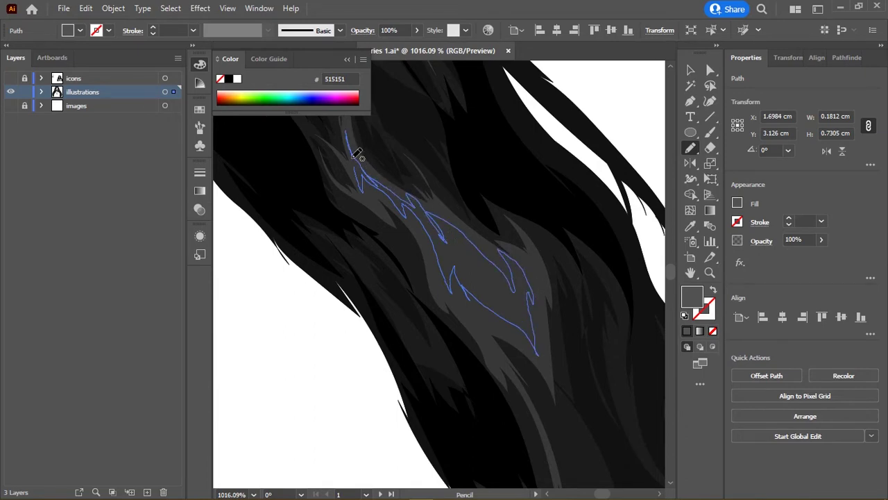
# Step: Draw more strands along the outer hair edge right of the face, then deselect
pyautogui.moveTo(356, 154); pyautogui.dragTo(348, 136)
pyautogui.scroll(-5, 356, 154)
pyautogui.scroll(5, 413, 290)
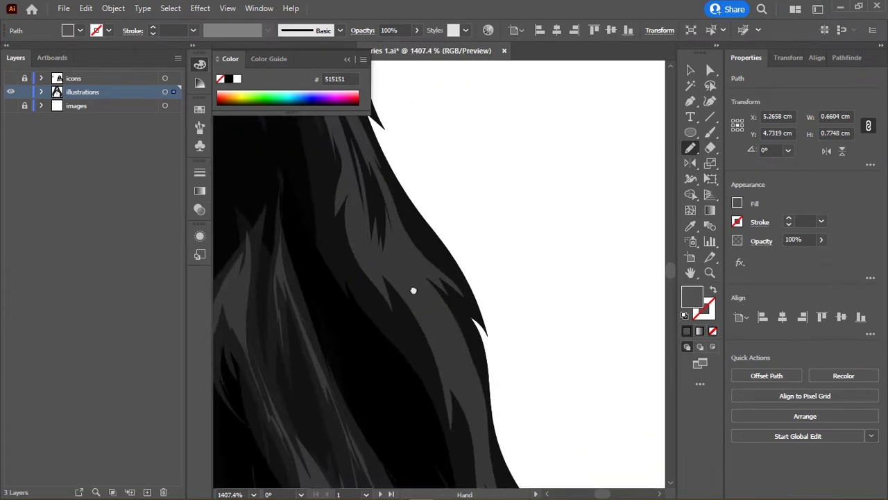
pyautogui.moveTo(413, 290); pyautogui.dragTo(414, 299)
pyautogui.moveTo(352, 231); pyautogui.dragTo(357, 214)
pyautogui.moveTo(421, 327); pyautogui.dragTo(422, 299)
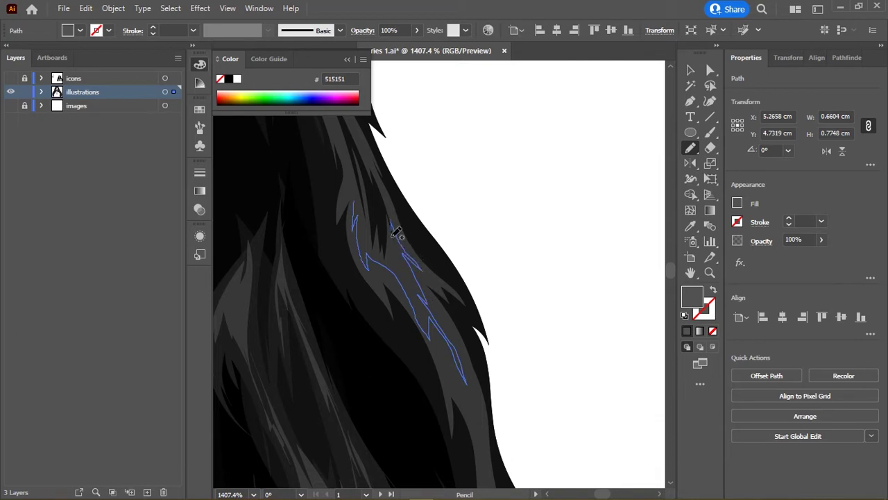
pyautogui.moveTo(372, 238); pyautogui.dragTo(359, 208)
pyautogui.scroll(-5, 451, 262)
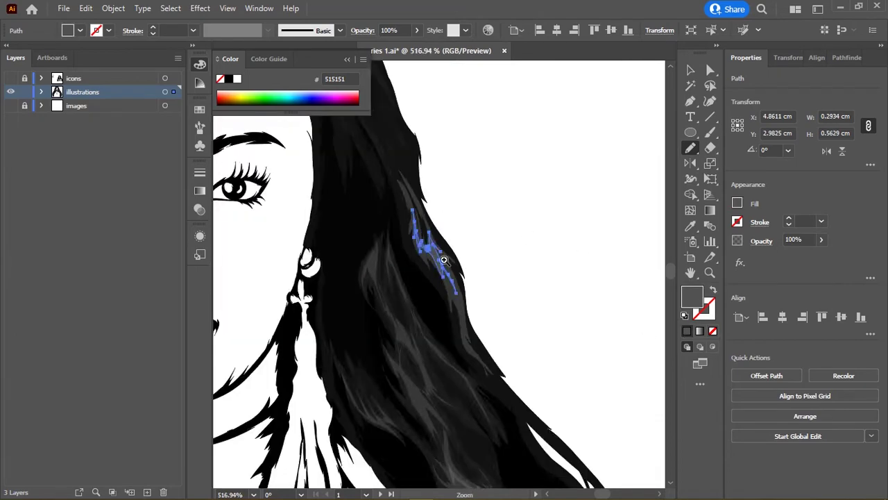
pyautogui.scroll(-2, 452, 261)
pyautogui.press('v')
pyautogui.click(499, 185)
pyautogui.scroll(-3, 486, 229)
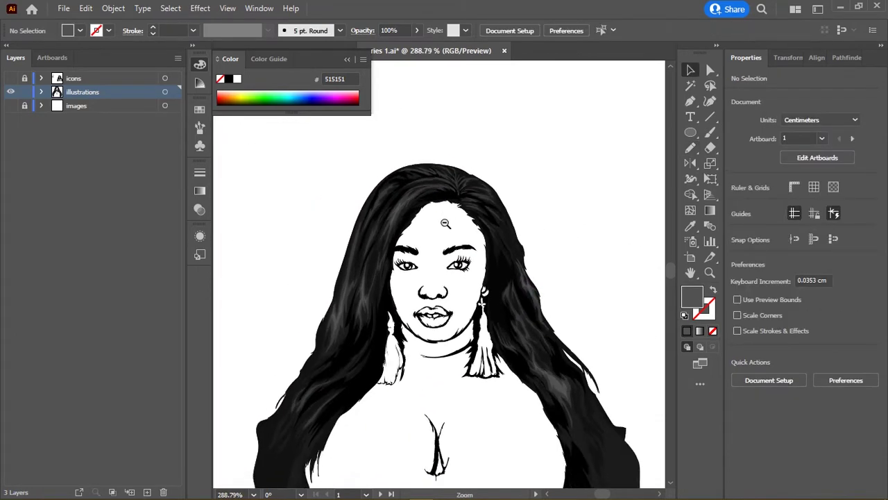
pyautogui.scroll(2, 479, 274)
pyautogui.scroll(2, 496, 288)
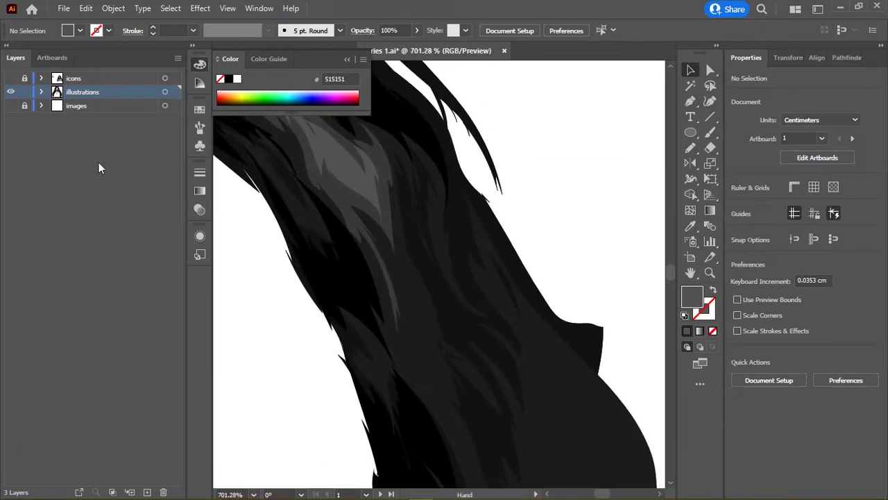
pyautogui.scroll(1, 463, 305)
# Step: Draw a long black strand shape and a small strand in the hair
pyautogui.moveTo(462, 305); pyautogui.dragTo(463, 244)
pyautogui.press('n')
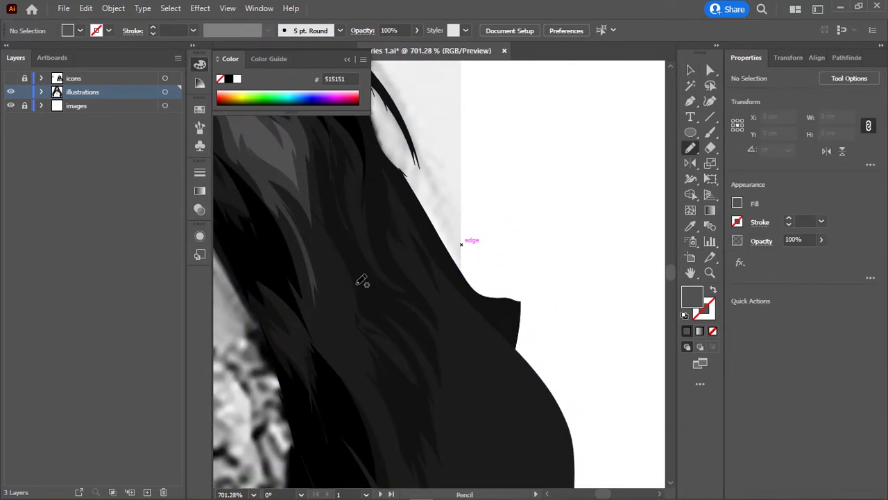
pyautogui.scroll(3, 452, 281)
pyautogui.moveTo(321, 156)
pyautogui.mouseDown()
pyautogui.moveTo(489, 323)
pyautogui.moveTo(318, 154)
pyautogui.mouseUp()
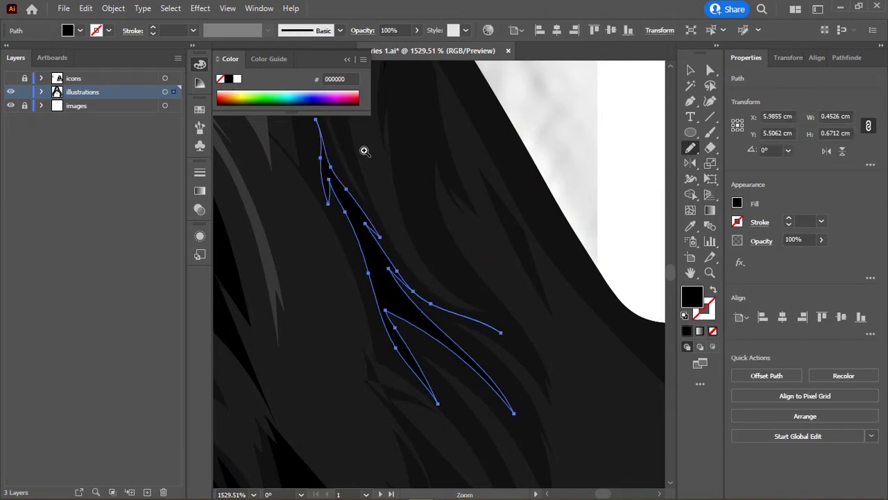
pyautogui.hotkey('ctrl', '-')
pyautogui.hotkey('ctrl', '-')
pyautogui.hotkey('ctrl', '-')
pyautogui.scroll(3, 428, 171)
pyautogui.scroll(1, 390, 183)
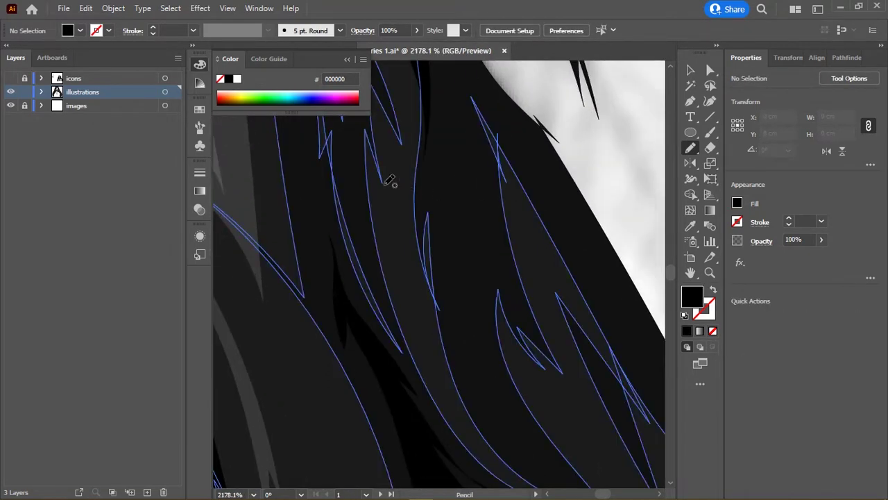
pyautogui.moveTo(421, 340); pyautogui.dragTo(385, 121)
pyautogui.scroll(-3, 407, 293)
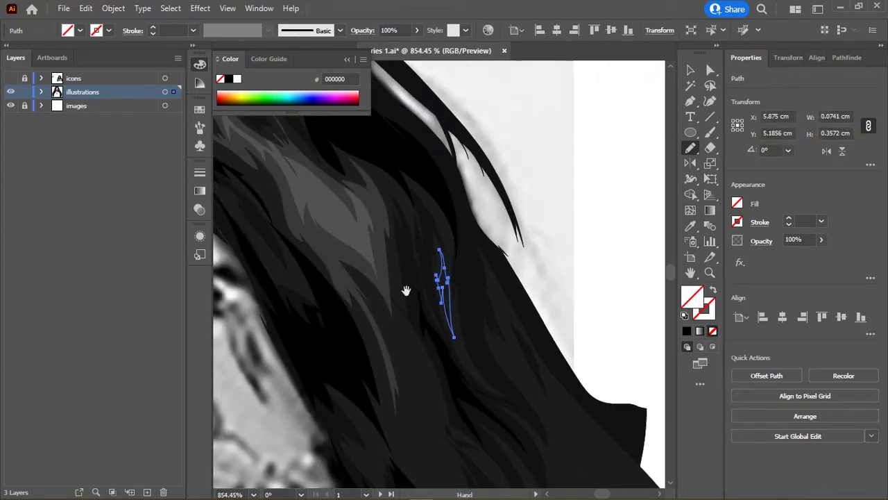
# Step: Sample dark grey 383838 and draw grey strands down to the bottom of the hair
pyautogui.press('i')
pyautogui.click(388, 261)
pyautogui.scroll(-3, 433, 232)
pyautogui.scroll(3, 407, 260)
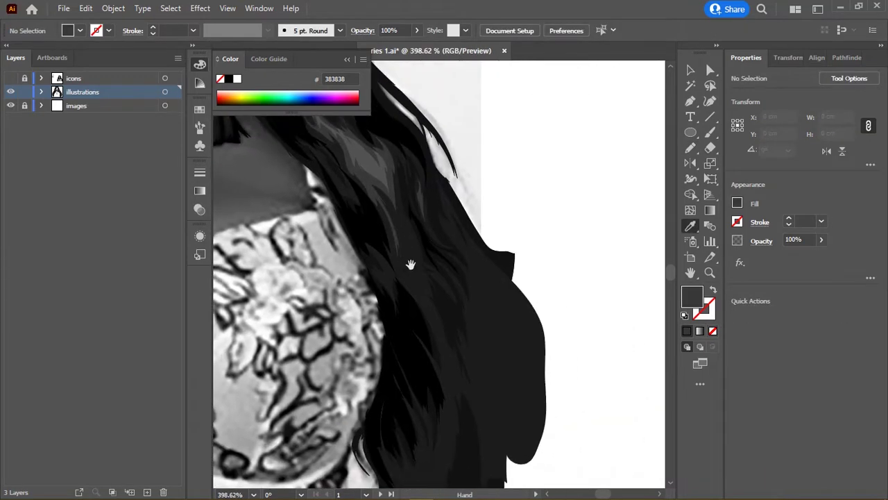
pyautogui.scroll(2, 430, 250)
pyautogui.press('n')
pyautogui.moveTo(420, 161); pyautogui.dragTo(474, 262)
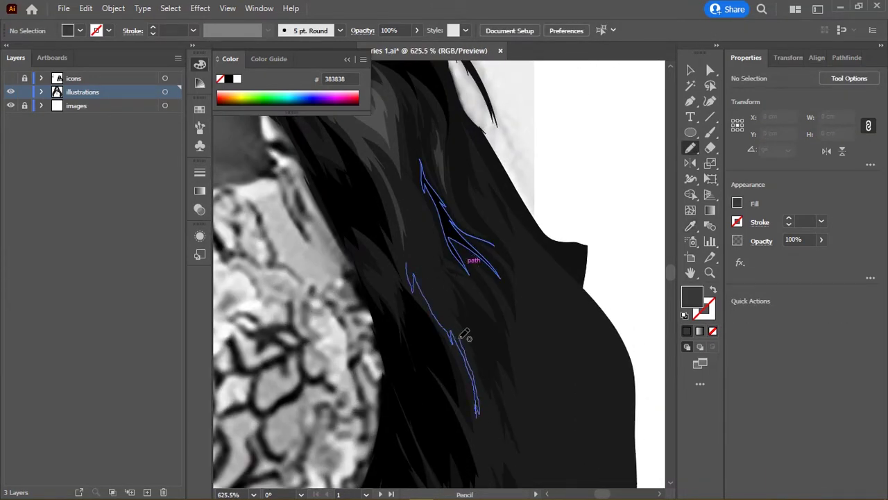
pyautogui.moveTo(419, 257); pyautogui.dragTo(411, 283)
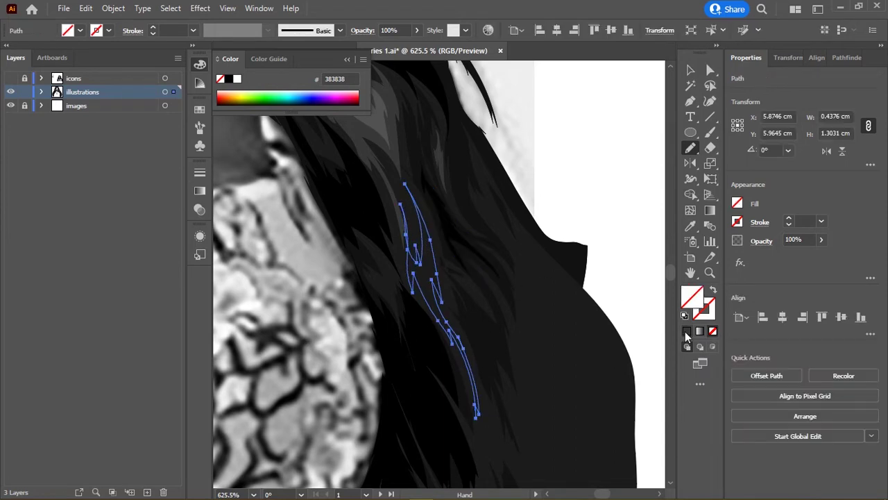
pyautogui.scroll(-1, 444, 292)
pyautogui.moveTo(461, 486); pyautogui.dragTo(462, 345)
pyautogui.scroll(-2, 445, 333)
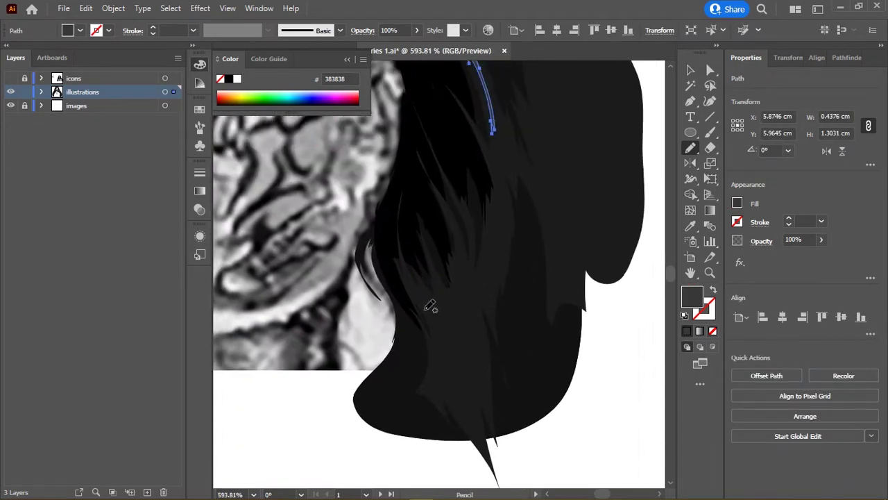
pyautogui.moveTo(456, 405); pyautogui.dragTo(470, 329)
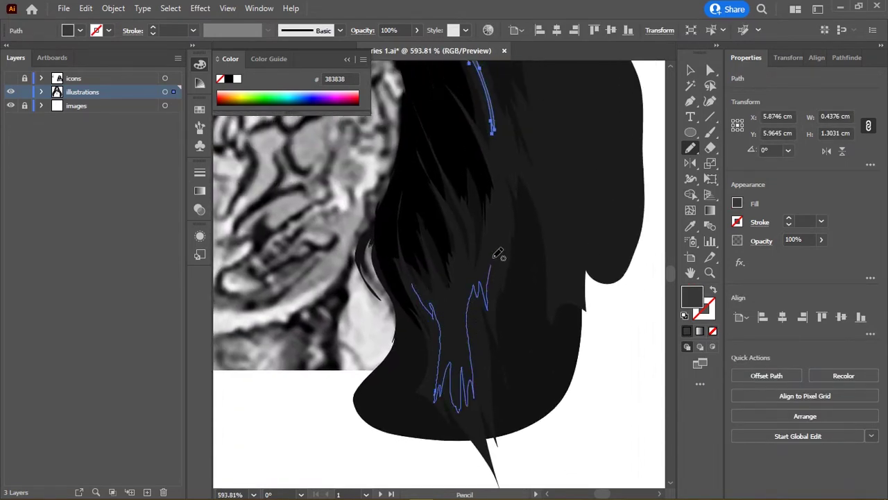
pyautogui.moveTo(494, 259); pyautogui.dragTo(503, 199)
pyautogui.scroll(3, 466, 281)
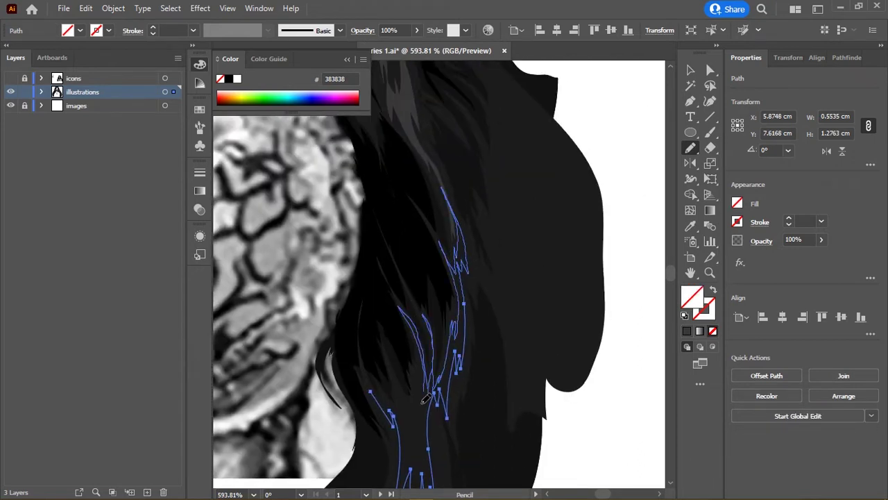
# Step: Add another strand cluster to the lower hair, fill it 383838, and deselect
pyautogui.moveTo(384, 397); pyautogui.dragTo(361, 353)
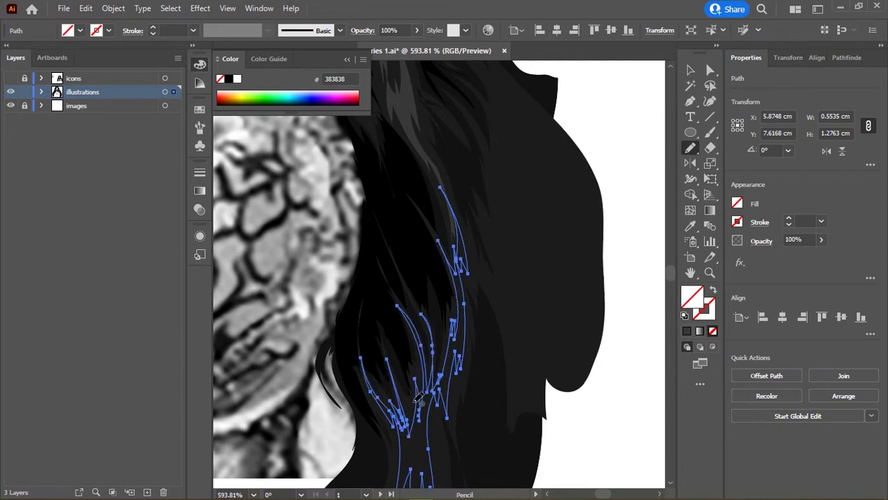
pyautogui.scroll(-4, 672, 345)
pyautogui.click(687, 331)
pyautogui.hotkey('ctrl', 'shift', 'a')
pyautogui.scroll(-4, 493, 245)
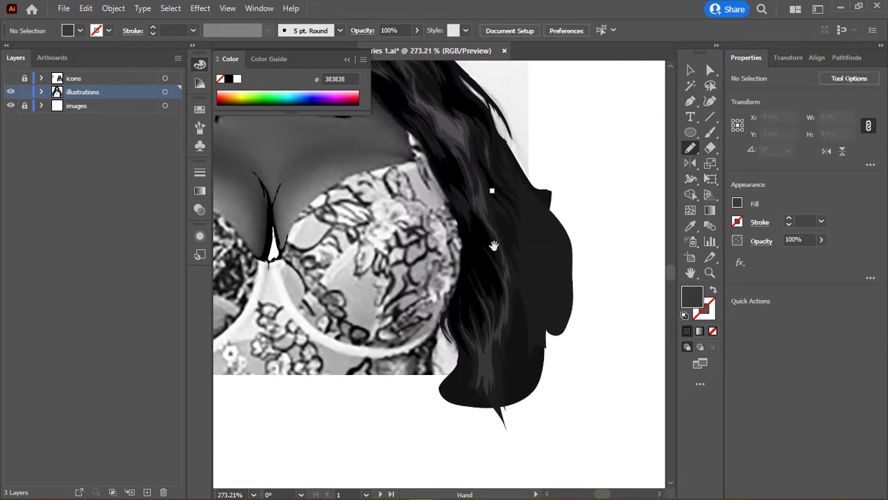
# Step: Draw black strands widening the lower left hair's outer edge, then deselect
pyautogui.moveTo(568, 231)
pyautogui.mouseDown()
pyautogui.moveTo(506, 337)
pyautogui.moveTo(480, 281)
pyautogui.mouseUp()
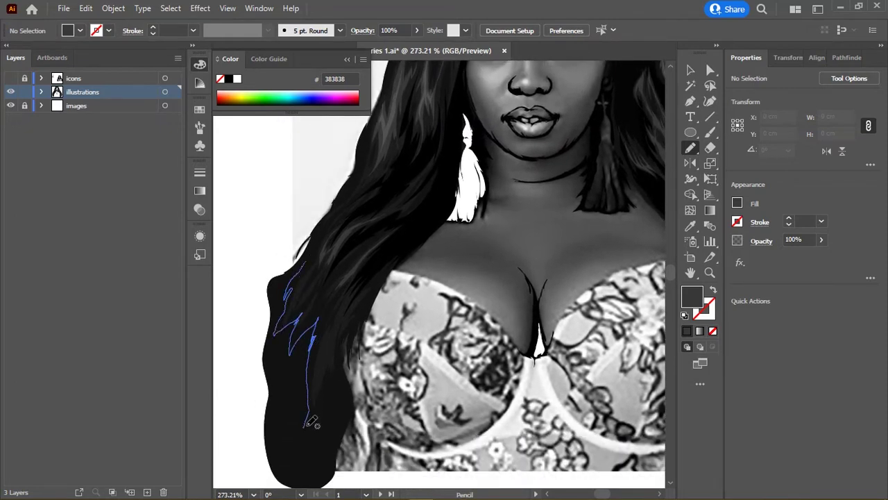
pyautogui.moveTo(275, 465); pyautogui.dragTo(294, 272)
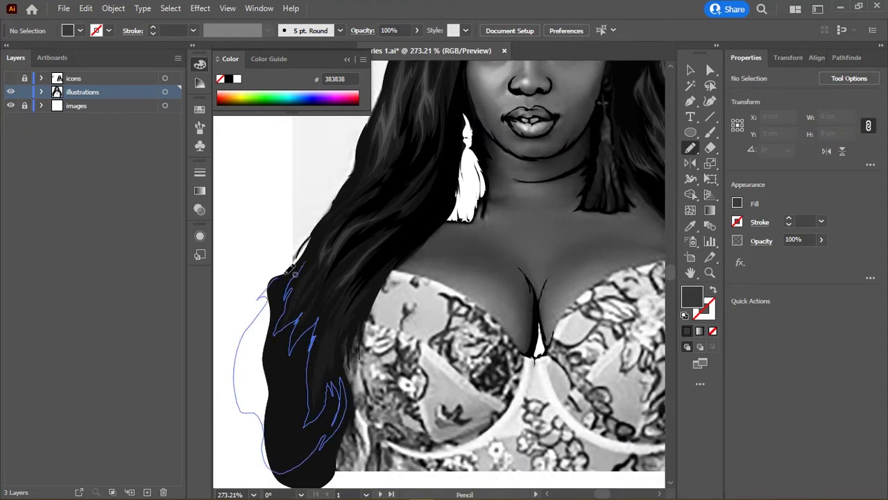
pyautogui.scroll(-3, 313, 261)
pyautogui.scroll(-2, 297, 213)
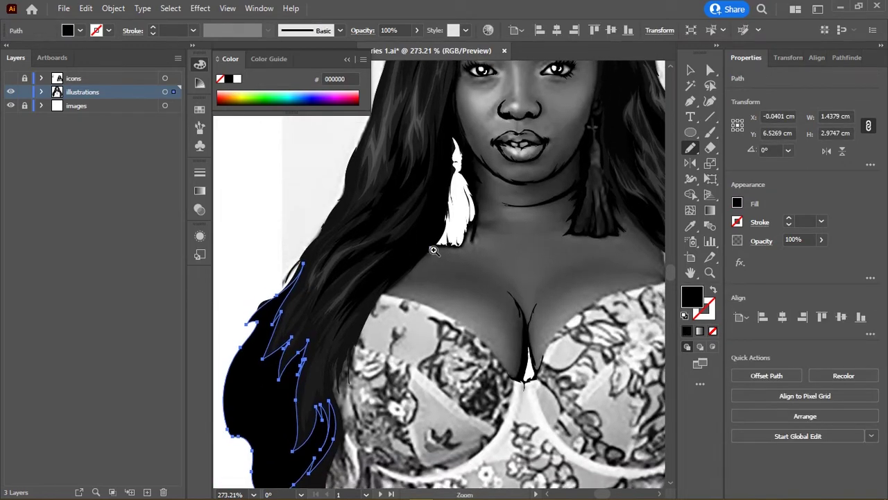
pyautogui.scroll(-2, 329, 278)
pyautogui.click(572, 204)
pyautogui.scroll(-2, 541, 222)
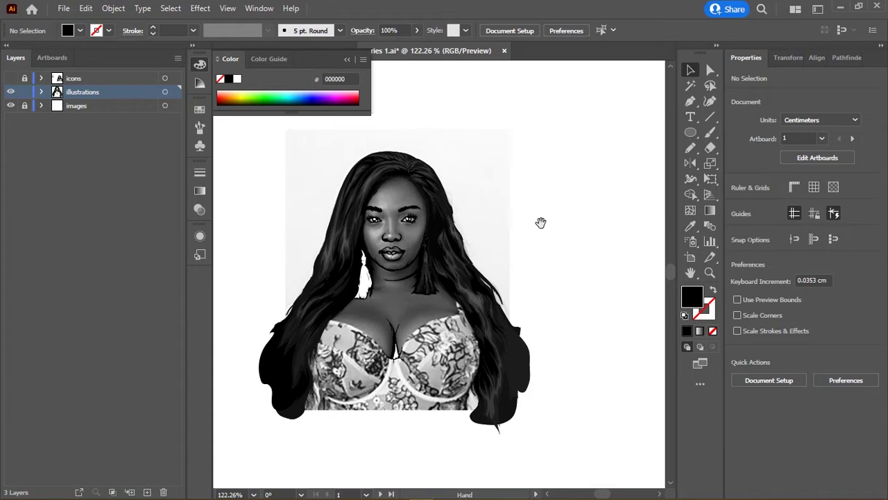
# Step: Zoom in on the face and select the eye, brow, nose and lip outlines
pyautogui.moveTo(370, 241); pyautogui.dragTo(417, 239)
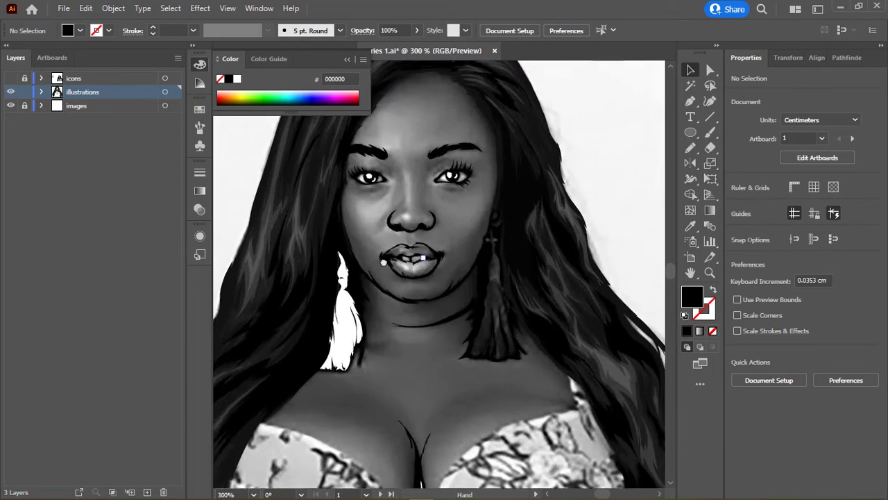
pyautogui.moveTo(513, 227); pyautogui.dragTo(399, 193)
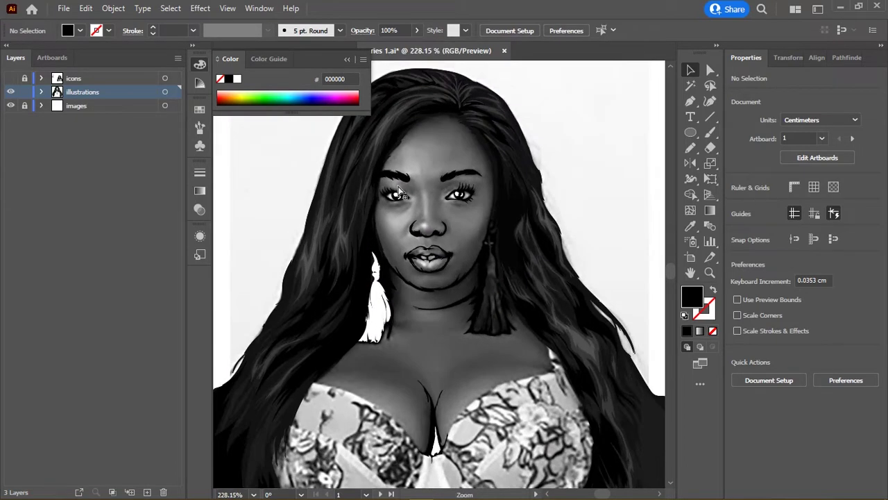
pyautogui.moveTo(463, 280); pyautogui.dragTo(466, 282)
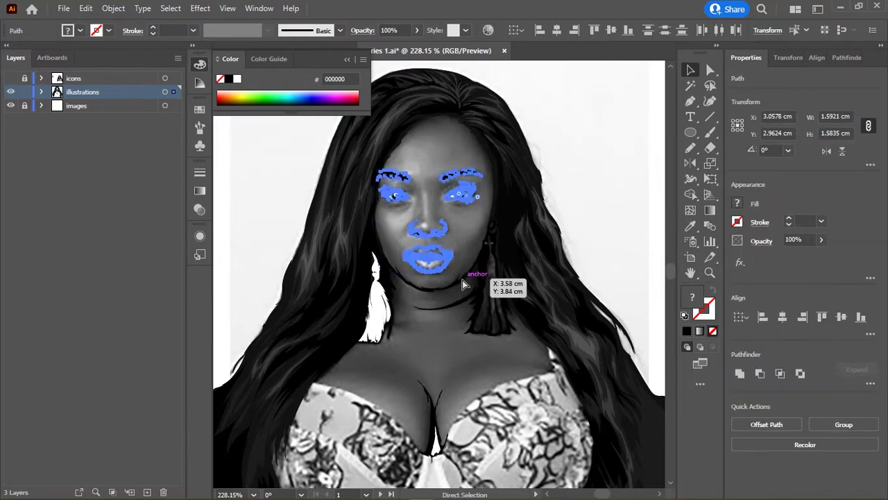
pyautogui.moveTo(412, 198); pyautogui.dragTo(458, 197)
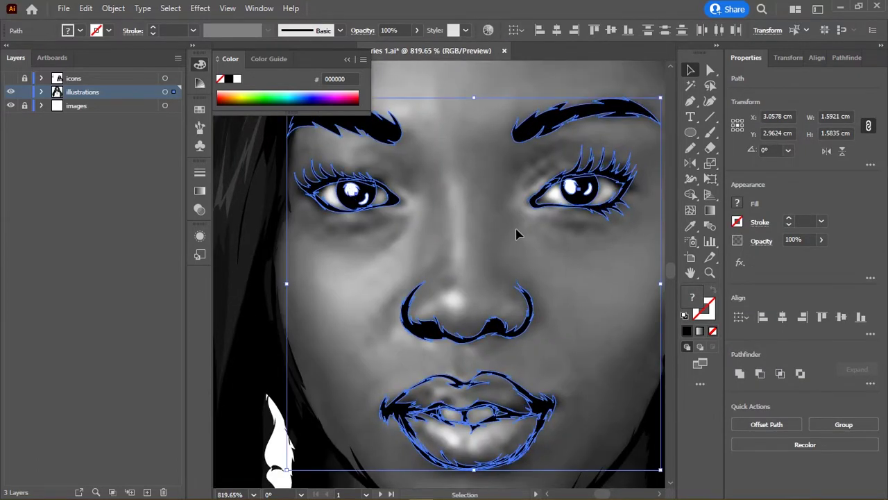
pyautogui.scroll(-3, 407, 234)
pyautogui.scroll(-2, 540, 221)
pyautogui.click(444, 235)
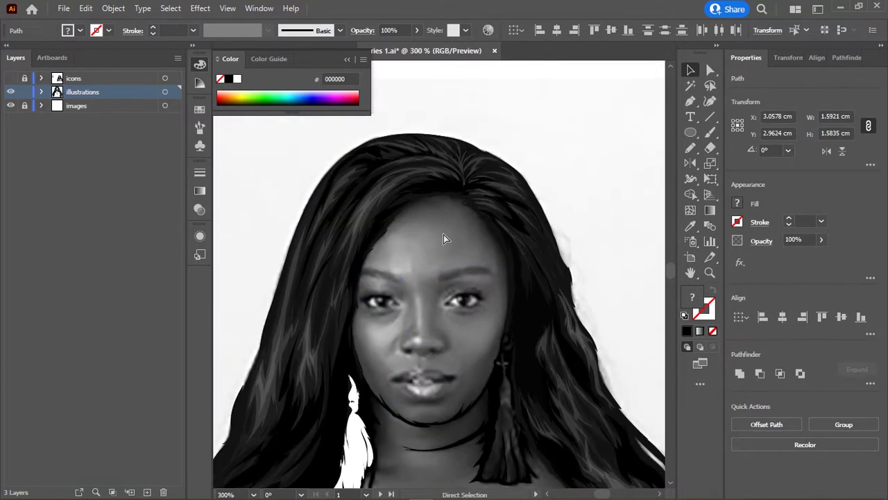
pyautogui.hotkey('ctrl', 'z')
# Step: Add the cleavage stroke to the face selection, then clear the selection
pyautogui.scroll(-5, 427, 211)
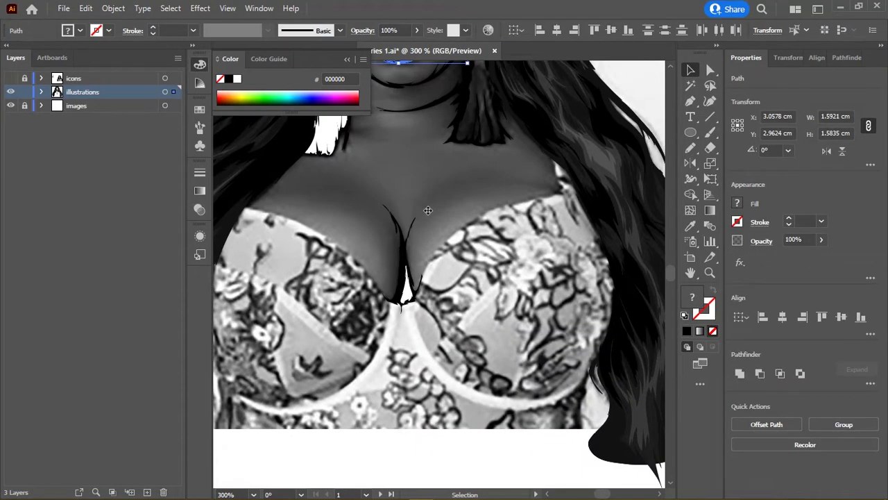
pyautogui.keyDown('shift'); pyautogui.click(383, 204); pyautogui.keyUp('shift')
pyautogui.scroll(2, 420, 318)
pyautogui.scroll(3, 421, 319)
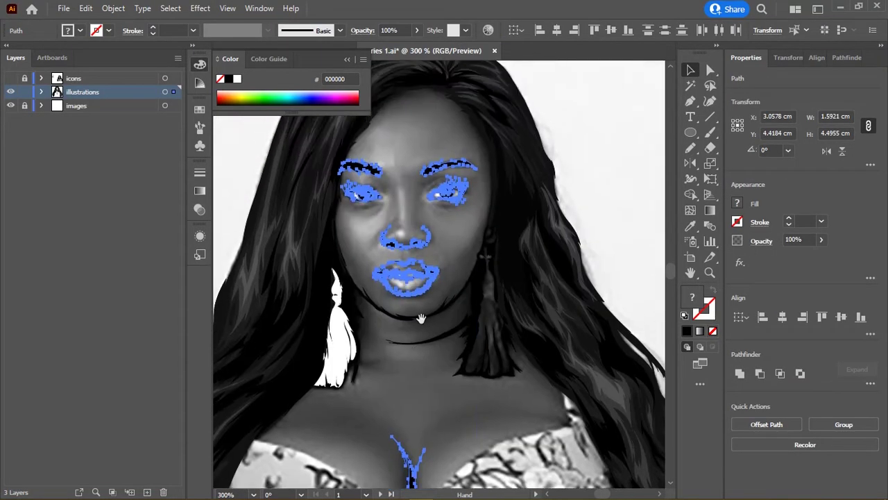
pyautogui.click(426, 297)
# Step: Expand the illustrations layer and select the long hair outline shape
pyautogui.click(42, 91)
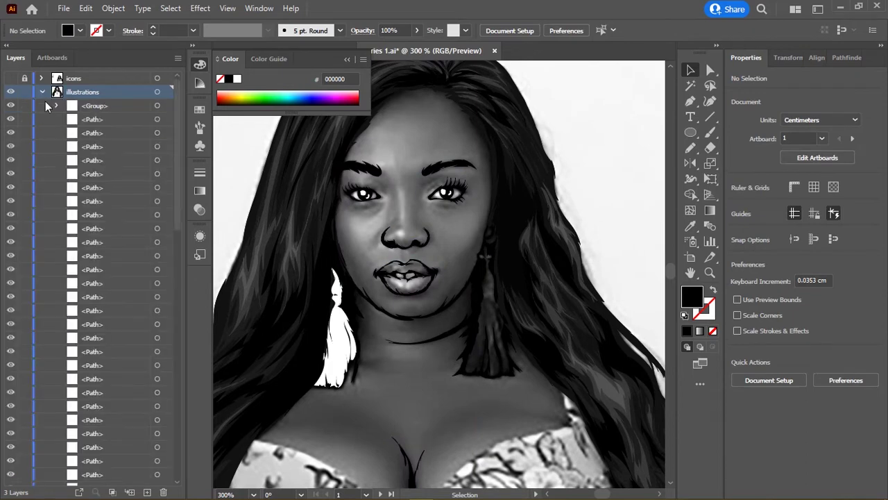
pyautogui.scroll(-3, 387, 316)
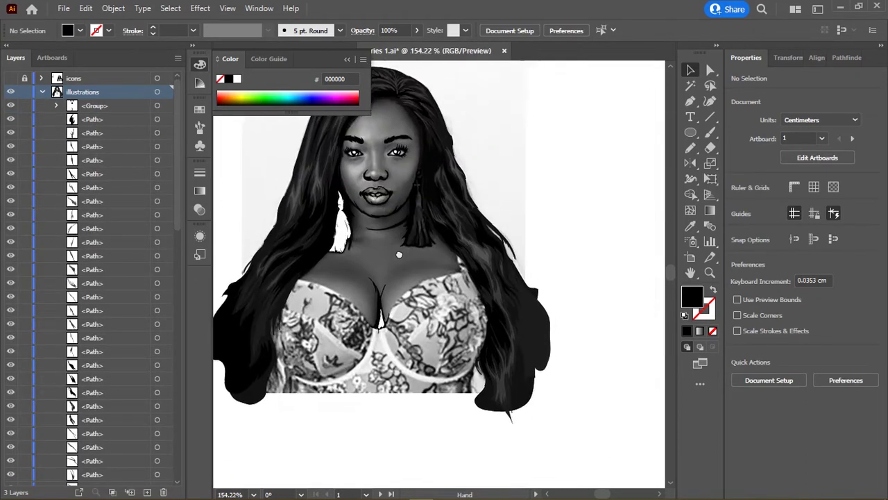
pyautogui.click(287, 441)
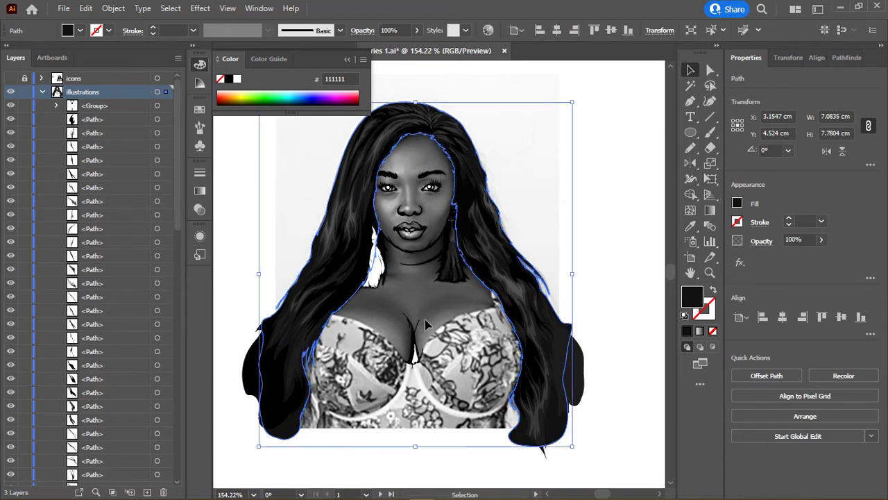
pyautogui.click(291, 452)
pyautogui.click(426, 228)
pyautogui.click(427, 228)
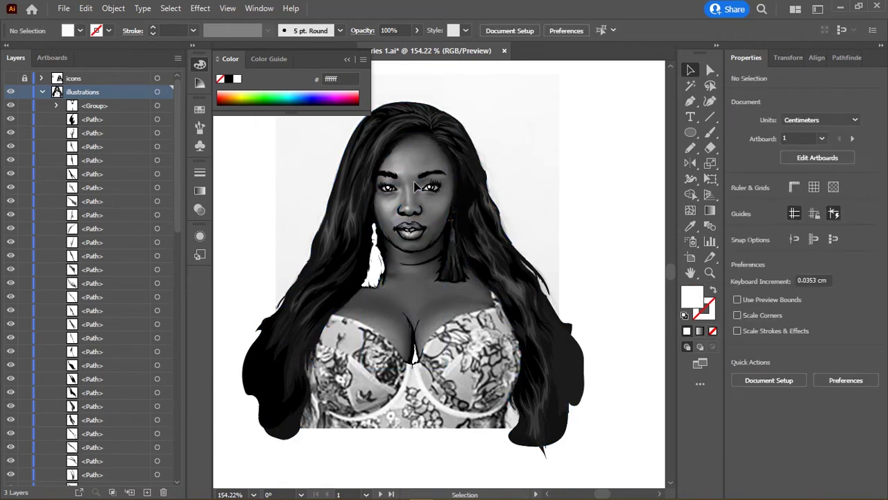
pyautogui.click(297, 440)
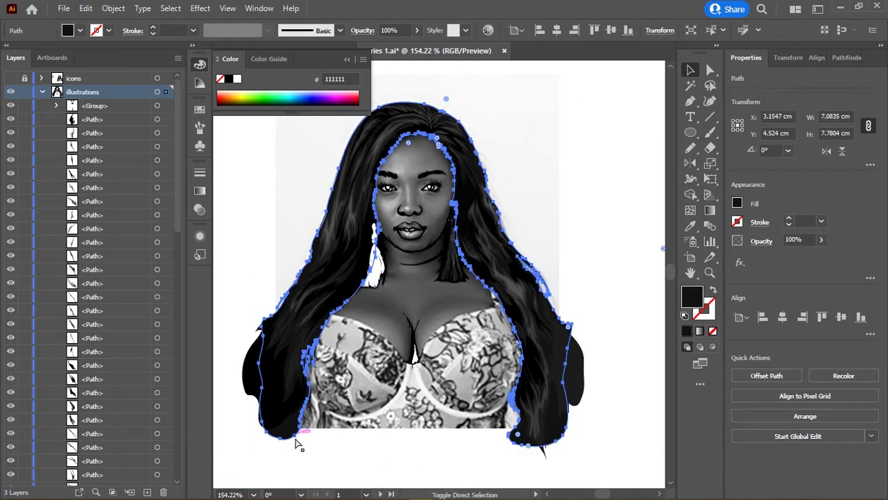
# Step: Clip the hair strands inside the hair outline with Ctrl+7, hide the photo, and deselect
pyautogui.hotkey('ctrl', 'a')
pyautogui.scroll(-3, 381, 216)
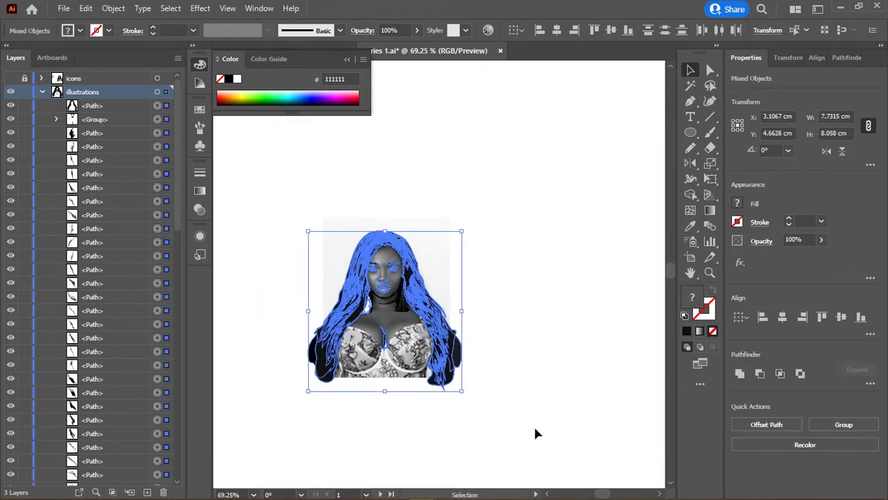
pyautogui.click(366, 298)
pyautogui.scroll(3, 411, 303)
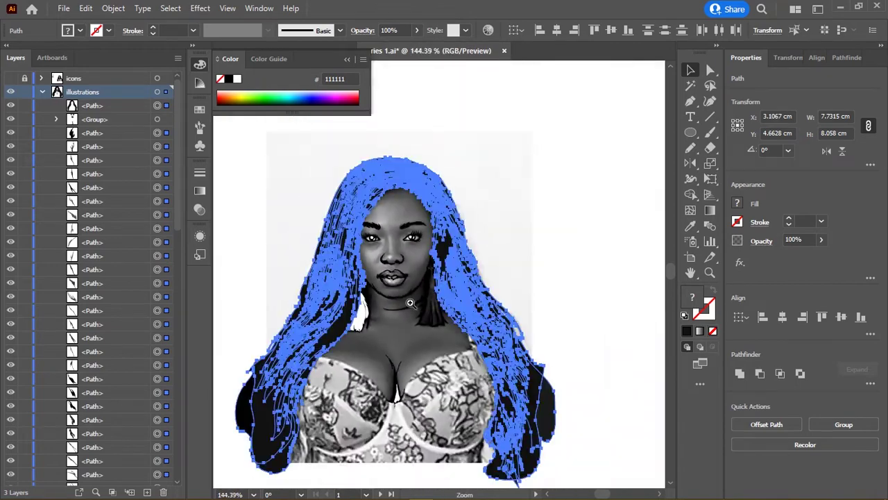
pyautogui.scroll(-2, 411, 303)
pyautogui.hotkey('ctrl', '7')
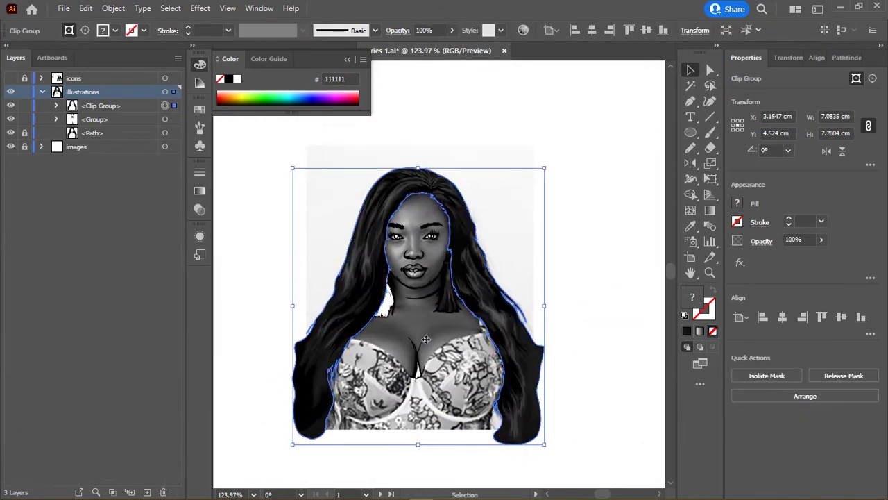
pyautogui.click(10, 146)
pyautogui.hotkey('ctrl', 'shift', 'a')
# Step: Tuck the colour panel aside, hide the icons layer, and toggle the drawing to compare with the photo
pyautogui.scroll(3, 378, 266)
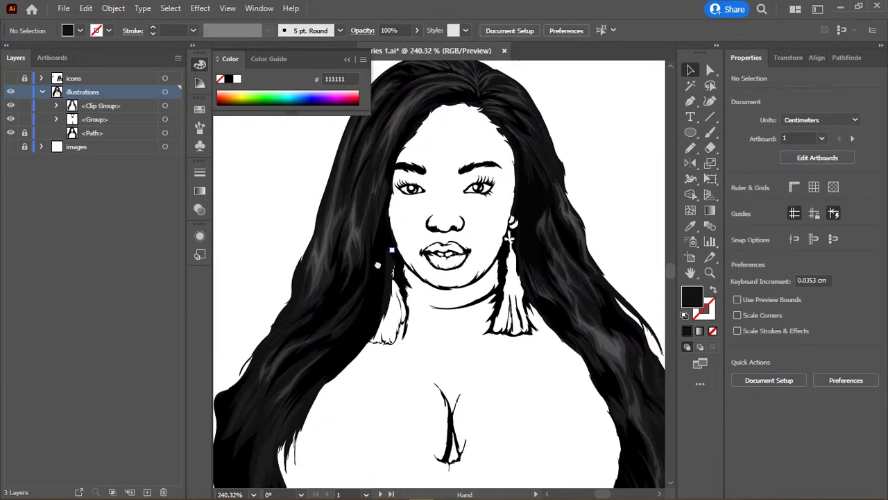
pyautogui.moveTo(377, 265); pyautogui.dragTo(380, 285)
pyautogui.click(345, 58)
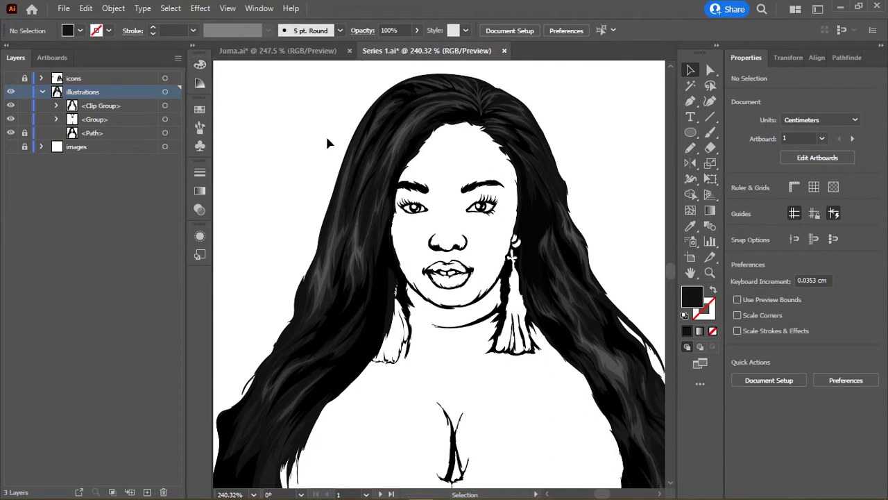
pyautogui.click(11, 80)
pyautogui.click(11, 91)
pyautogui.click(11, 92)
pyautogui.click(10, 91)
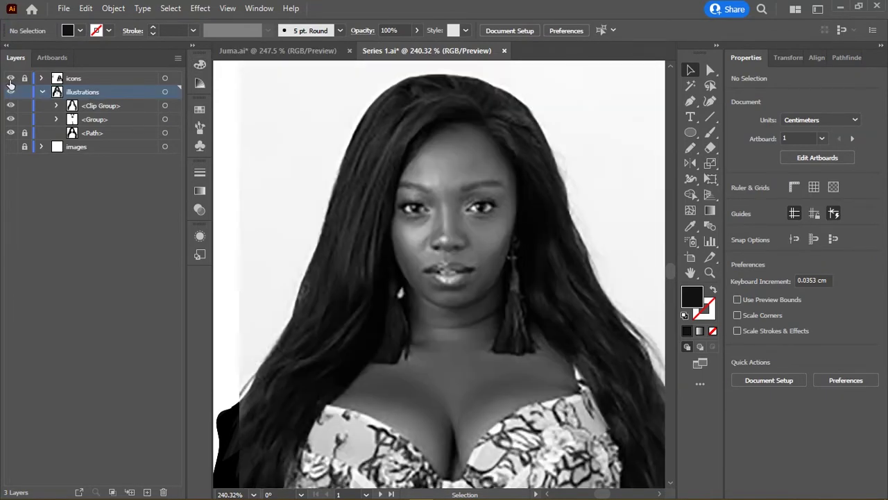
pyautogui.click(10, 92)
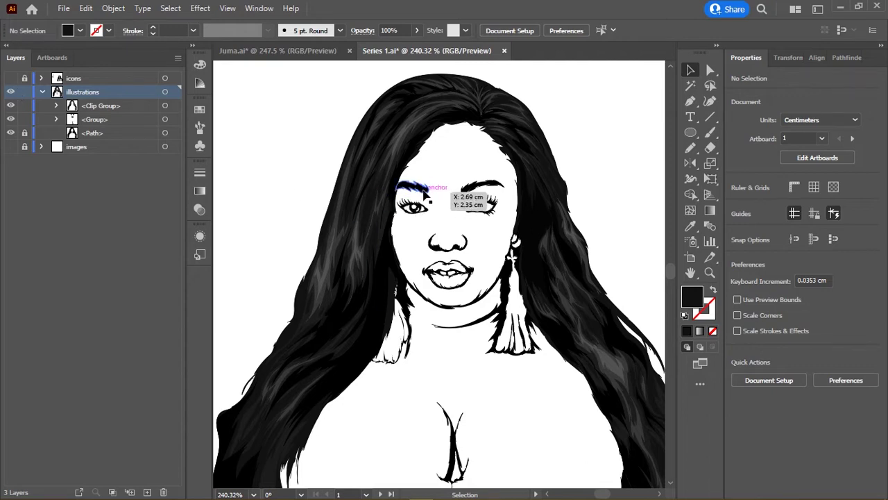
# Step: Nudge the face details slightly right, bring them in front of the hair, and deselect
pyautogui.moveTo(406, 195); pyautogui.dragTo(412, 196)
pyautogui.hotkey('ctrl', 'shift', ']')
pyautogui.hotkey('ctrl', 'shift', 'a')
pyautogui.scroll(-3, 593, 218)
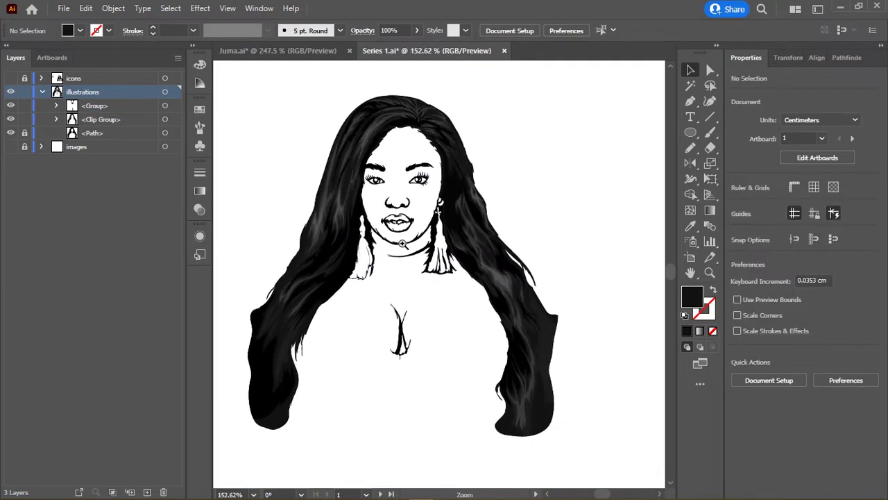
pyautogui.scroll(5, 583, 221)
pyautogui.scroll(-2, 576, 222)
pyautogui.scroll(-3, 572, 224)
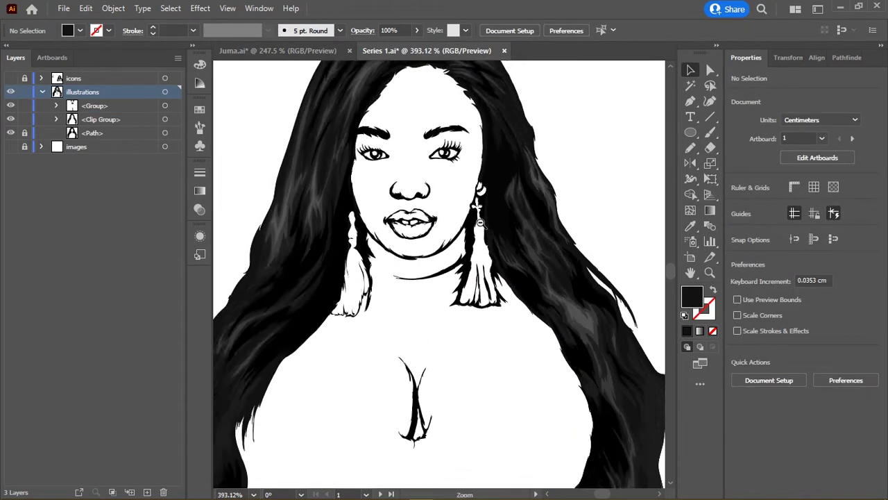
pyautogui.scroll(2, 460, 224)
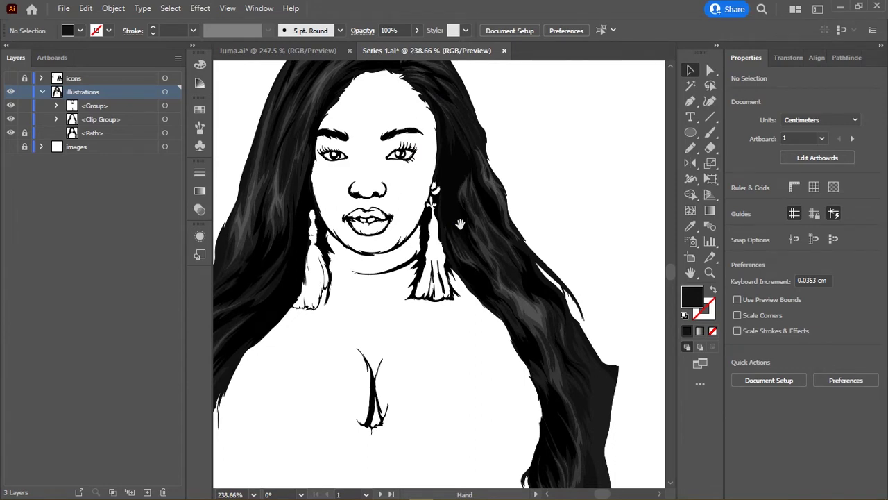
# Step: Toggle the layer visibility repeatedly to check the line drawing against the photo
pyautogui.click(11, 78)
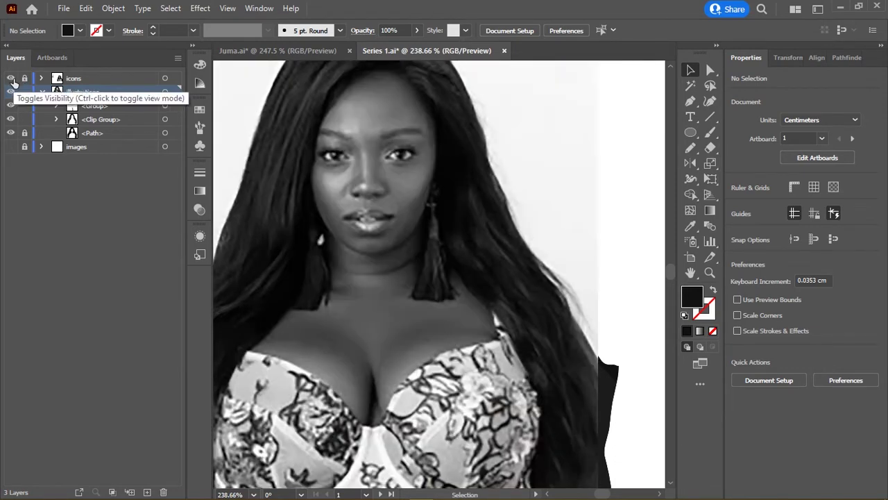
pyautogui.click(11, 78)
pyautogui.click(11, 79)
pyautogui.click(11, 78)
pyautogui.click(11, 78)
pyautogui.click(12, 79)
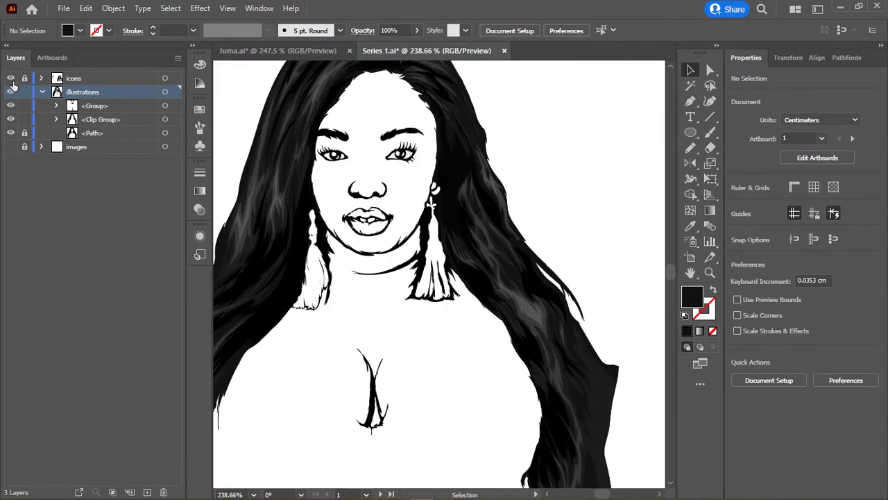
pyautogui.click(12, 79)
pyautogui.click(12, 79)
pyautogui.click(11, 79)
pyautogui.click(12, 79)
pyautogui.click(12, 79)
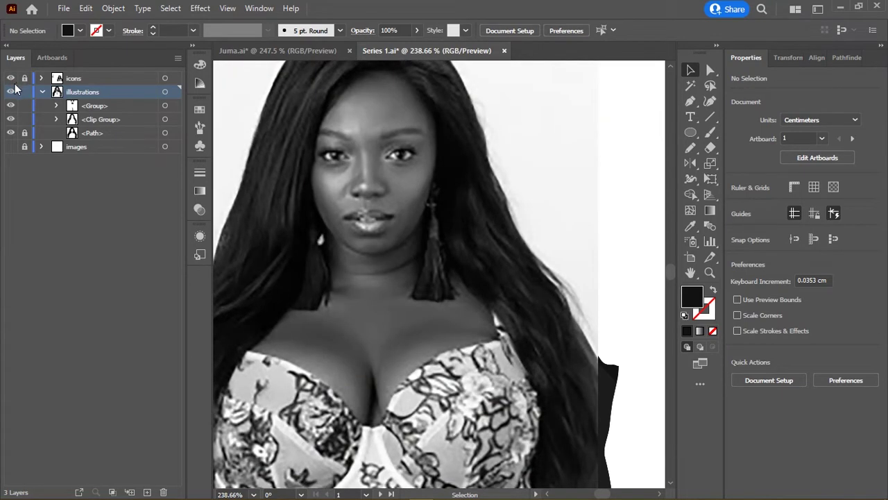
pyautogui.click(11, 78)
pyautogui.scroll(-3, 398, 259)
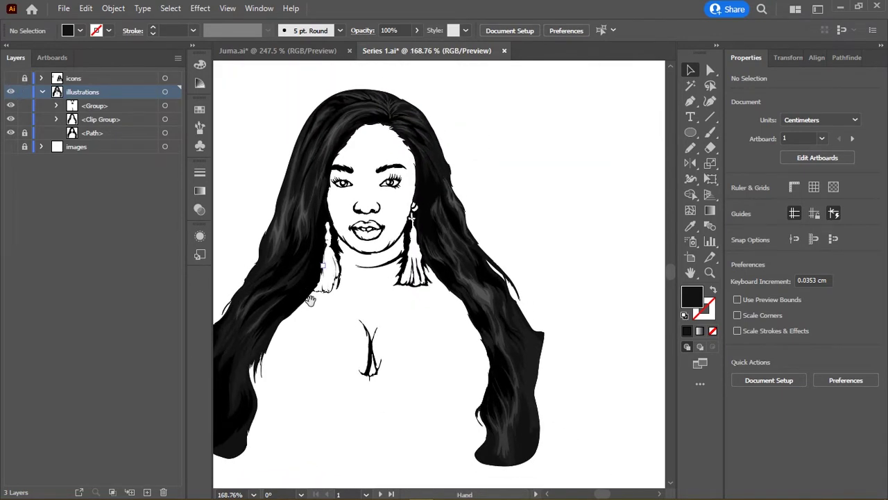
pyautogui.scroll(2, 397, 259)
# Step: Switch to the Pencil tool, undo a stray stroke, and show the reference photo over the chest area
pyautogui.press('n')
pyautogui.moveTo(397, 259); pyautogui.dragTo(406, 235)
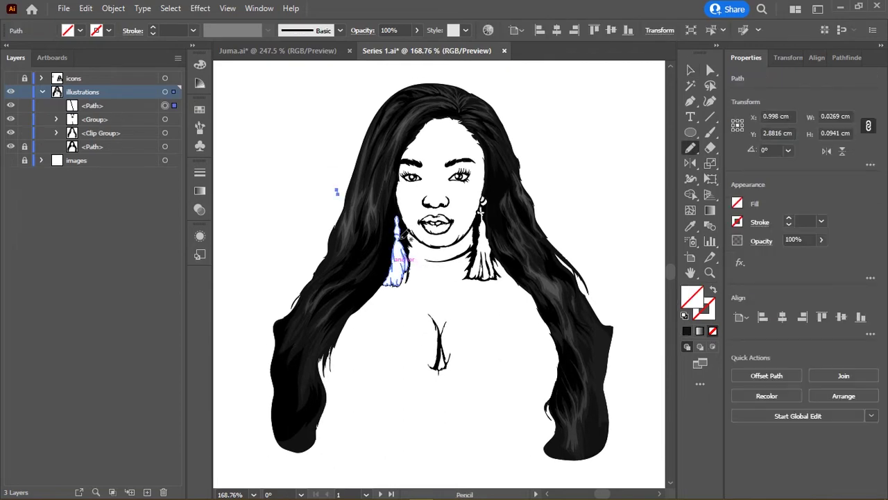
pyautogui.hotkey('ctrl', 'z')
pyautogui.click(10, 146)
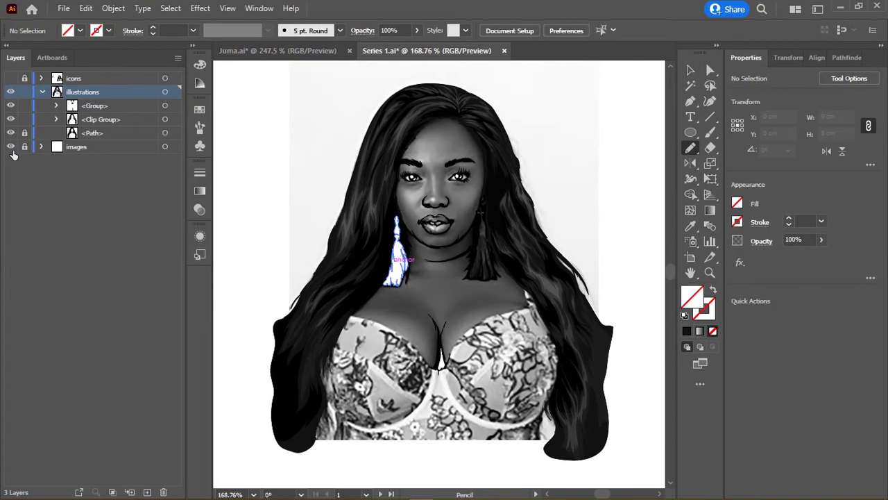
pyautogui.scroll(3, 425, 217)
pyautogui.scroll(2, 424, 218)
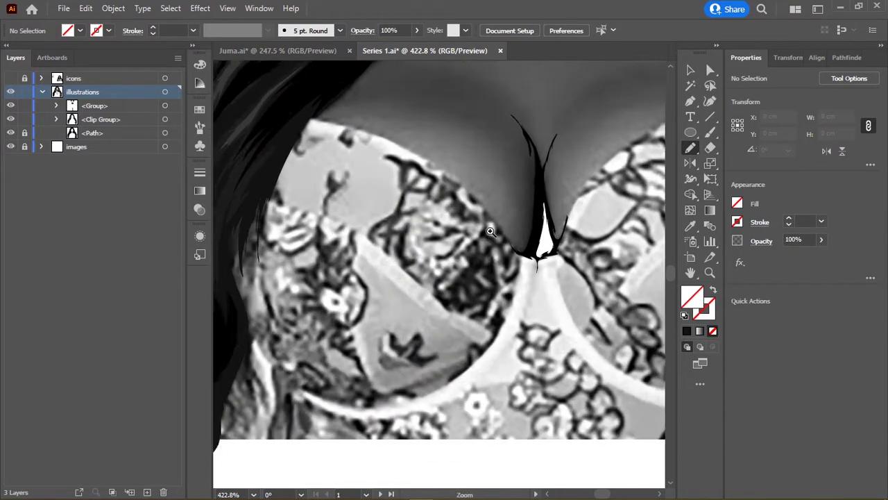
pyautogui.scroll(1, 397, 212)
pyautogui.scroll(-2, 424, 224)
pyautogui.moveTo(424, 224); pyautogui.dragTo(446, 271)
pyautogui.scroll(2, 447, 271)
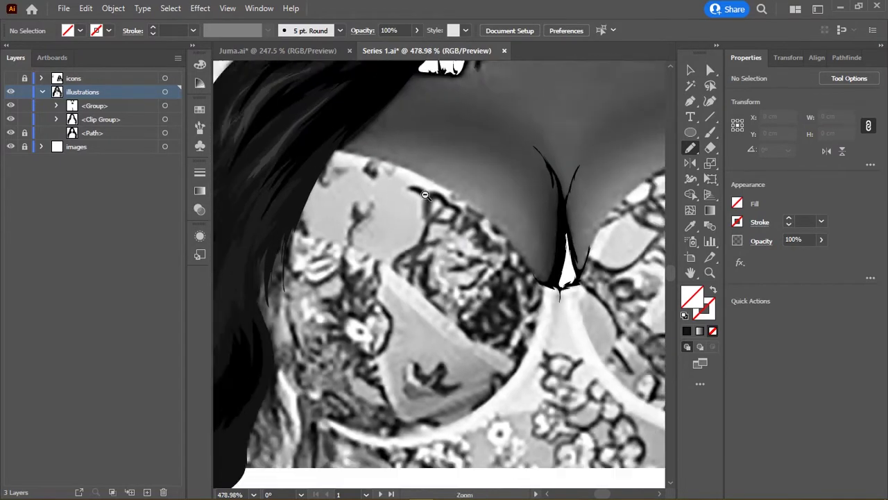
pyautogui.scroll(-2, 317, 158)
pyautogui.scroll(4, 326, 147)
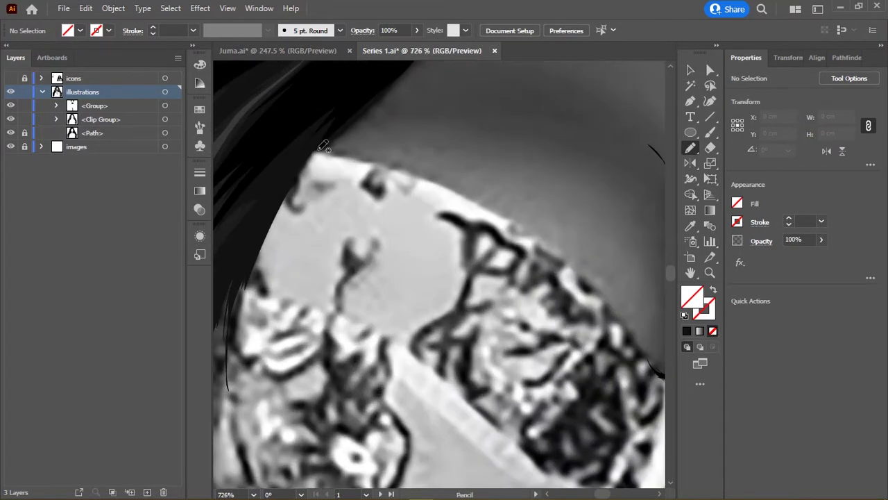
# Step: Trace the left cup's upper edge toward the cleavage with pencil strokes
pyautogui.moveTo(331, 144)
pyautogui.mouseDown()
pyautogui.moveTo(476, 189)
pyautogui.moveTo(393, 128)
pyautogui.moveTo(501, 208)
pyautogui.moveTo(420, 146)
pyautogui.mouseUp()
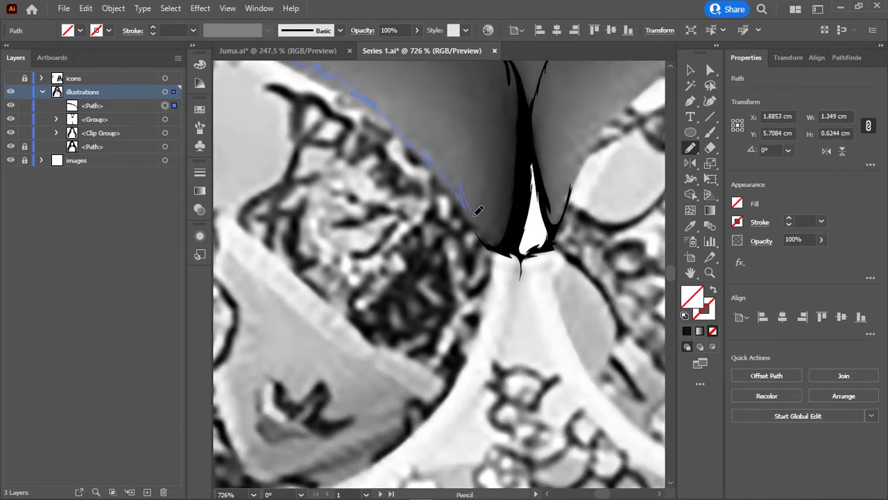
pyautogui.moveTo(478, 211)
pyautogui.mouseDown()
pyautogui.moveTo(365, 162)
pyautogui.moveTo(442, 196)
pyautogui.mouseUp()
pyautogui.moveTo(372, 124); pyautogui.dragTo(292, 170)
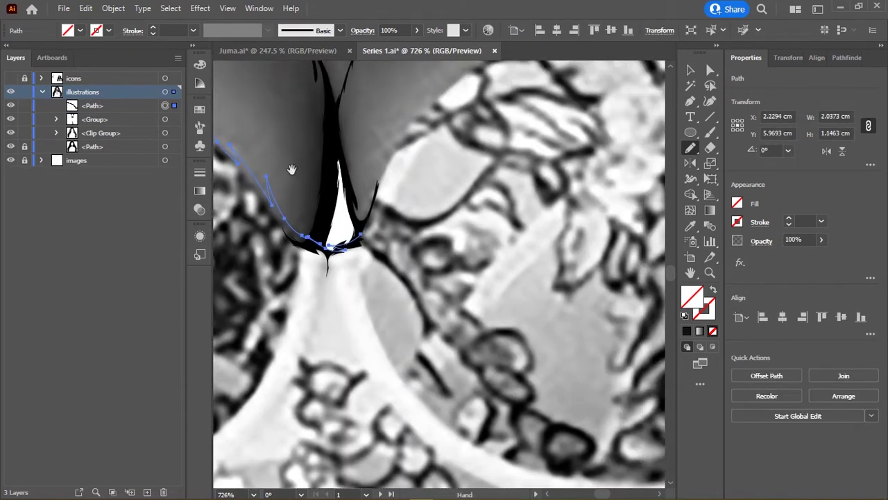
pyautogui.moveTo(293, 218)
pyautogui.mouseDown()
pyautogui.moveTo(287, 214)
pyautogui.moveTo(322, 233)
pyautogui.moveTo(265, 317)
pyautogui.moveTo(276, 279)
pyautogui.mouseUp()
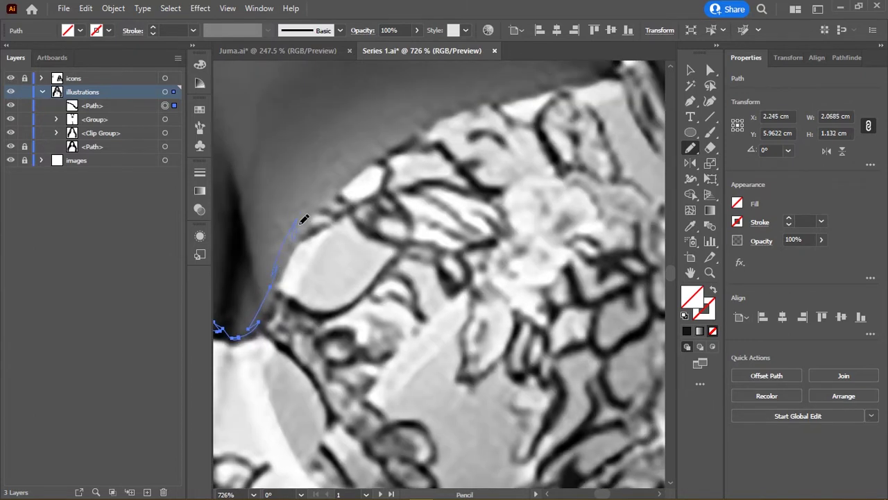
pyautogui.moveTo(303, 220); pyautogui.dragTo(220, 275)
pyautogui.moveTo(271, 234)
pyautogui.mouseDown()
pyautogui.moveTo(346, 180)
pyautogui.moveTo(317, 208)
pyautogui.moveTo(397, 192)
pyautogui.moveTo(445, 234)
pyautogui.moveTo(404, 286)
pyautogui.moveTo(390, 216)
pyautogui.moveTo(451, 139)
pyautogui.mouseUp()
pyautogui.scroll(-2, 396, 192)
pyautogui.scroll(-3, 389, 216)
pyautogui.scroll(3, 451, 139)
pyautogui.moveTo(416, 208)
pyautogui.mouseDown()
pyautogui.moveTo(398, 229)
pyautogui.moveTo(209, 209)
pyautogui.mouseUp()
pyautogui.scroll(3, 416, 277)
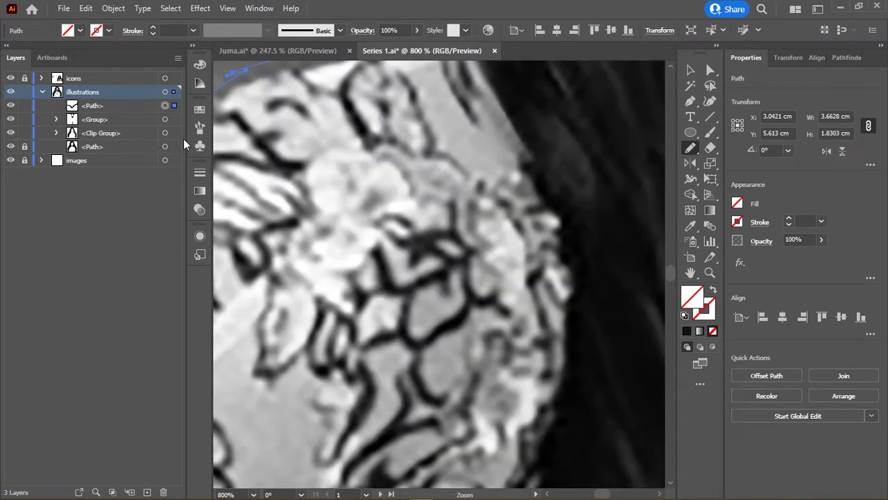
pyautogui.scroll(-3, 184, 143)
# Step: Hide the icons layer and trace the top's outline down along the hair edge
pyautogui.click(11, 78)
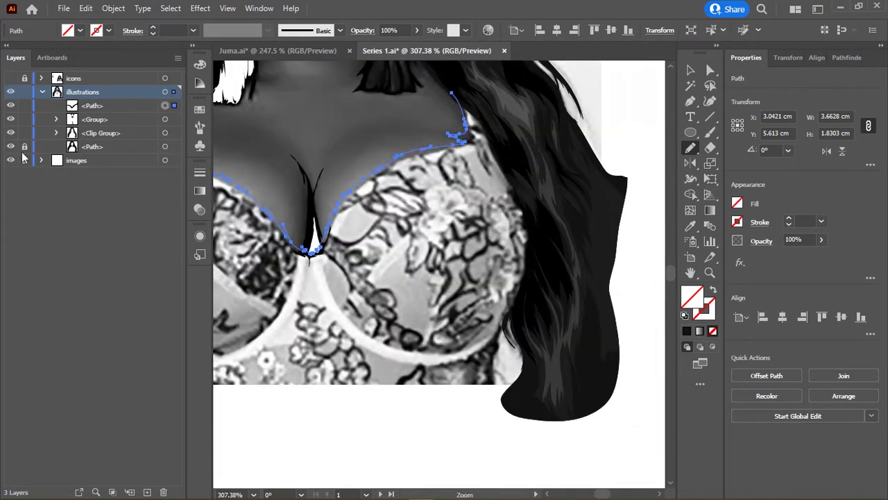
pyautogui.scroll(3, 511, 287)
pyautogui.moveTo(497, 146); pyautogui.dragTo(467, 241)
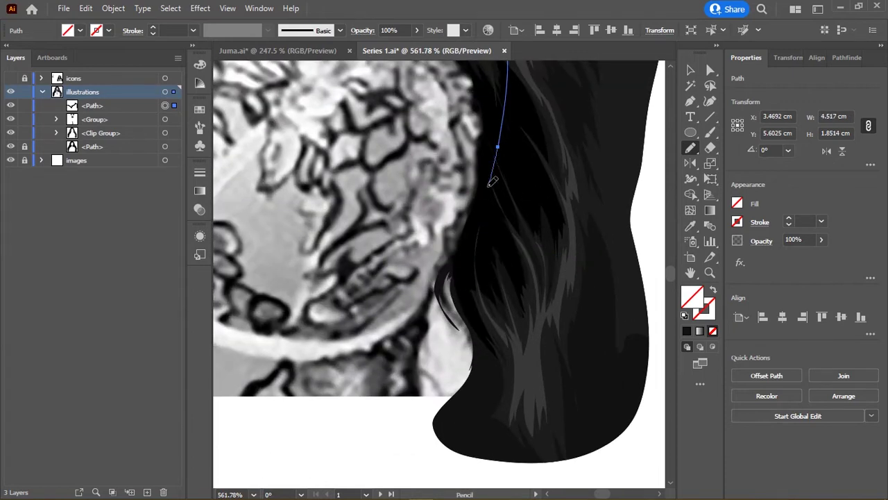
pyautogui.scroll(-1, 470, 239)
pyautogui.scroll(-3, 545, 223)
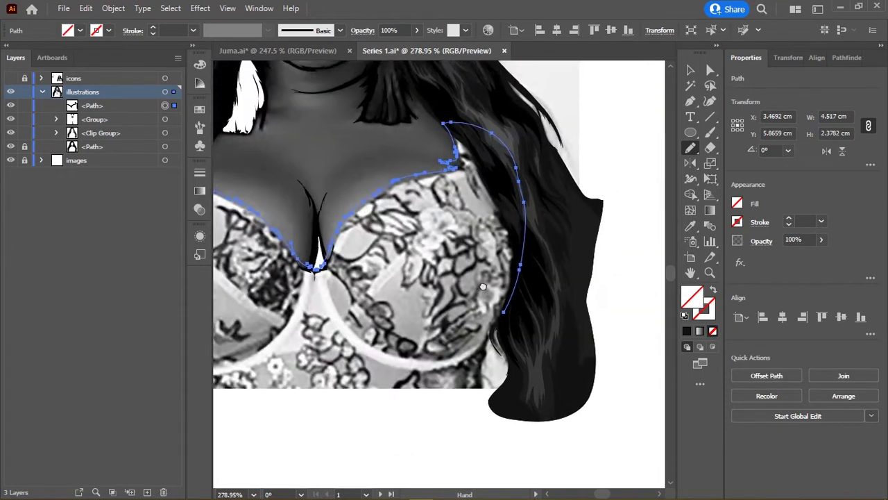
pyautogui.scroll(3, 578, 239)
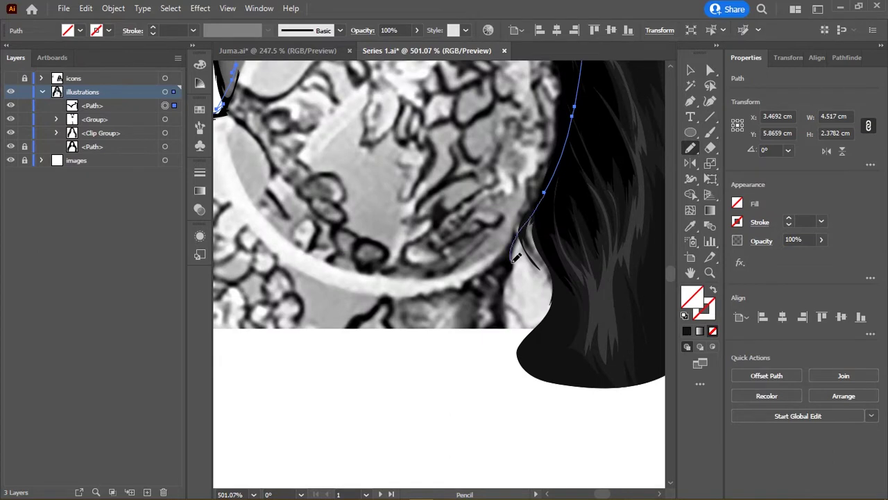
pyautogui.moveTo(516, 257); pyautogui.dragTo(511, 307)
pyautogui.scroll(-2, 512, 307)
pyautogui.scroll(-3, 562, 220)
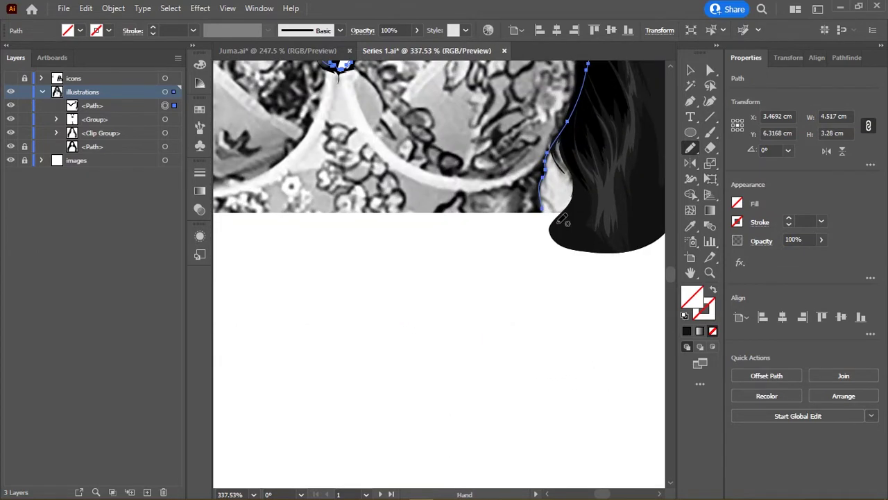
# Step: Continue the outline along the bottom edge and close it around the top's left side
pyautogui.moveTo(562, 221); pyautogui.dragTo(546, 238)
pyautogui.scroll(1, 546, 238)
pyautogui.moveTo(509, 274)
pyautogui.mouseDown()
pyautogui.moveTo(479, 292)
pyautogui.moveTo(583, 254)
pyautogui.moveTo(535, 304)
pyautogui.mouseUp()
pyautogui.scroll(3, 452, 301)
pyautogui.scroll(2, 389, 234)
pyautogui.scroll(-1, 441, 82)
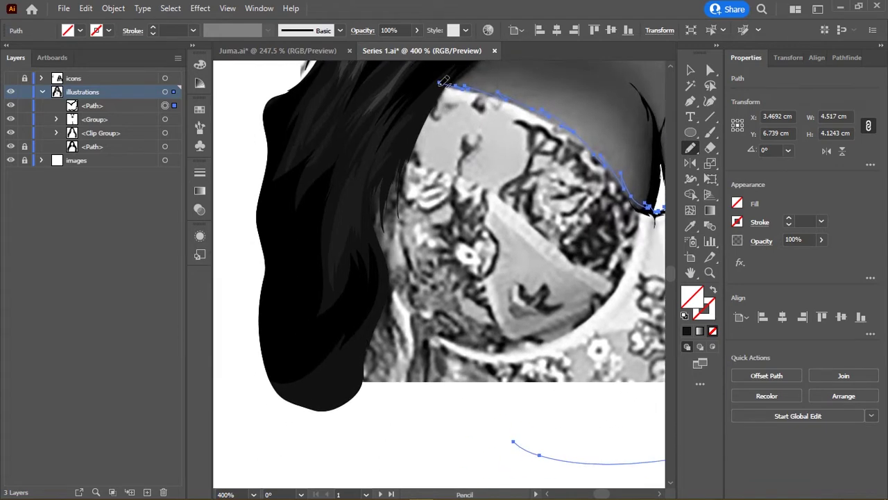
pyautogui.moveTo(442, 82)
pyautogui.mouseDown()
pyautogui.moveTo(382, 108)
pyautogui.moveTo(346, 278)
pyautogui.moveTo(381, 425)
pyautogui.moveTo(514, 437)
pyautogui.mouseUp()
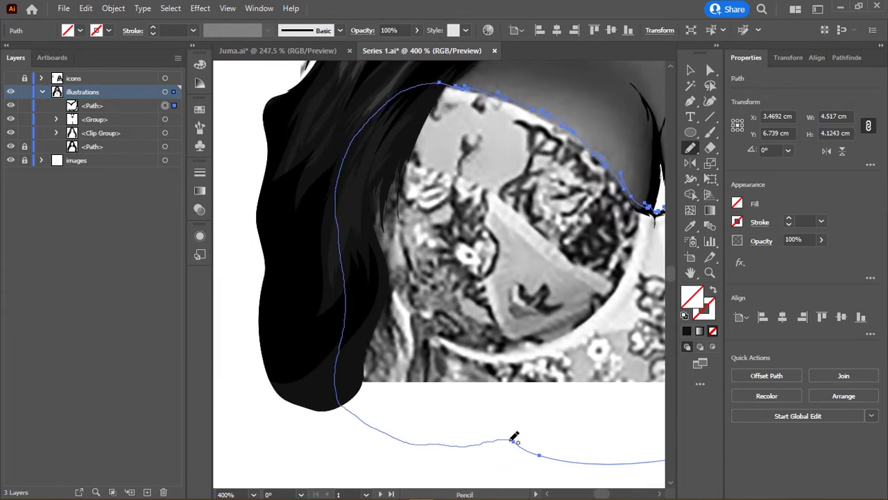
pyautogui.scroll(-5, 514, 439)
# Step: Fill the traced top with pure black, sampling the hair then choosing black in the Color Picker
pyautogui.press('i')
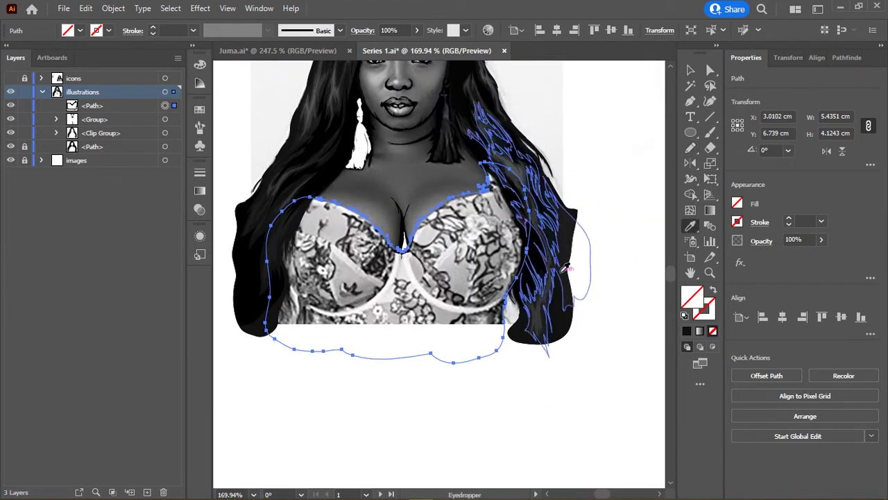
pyautogui.click(465, 71)
pyautogui.doubleClick(692, 298)
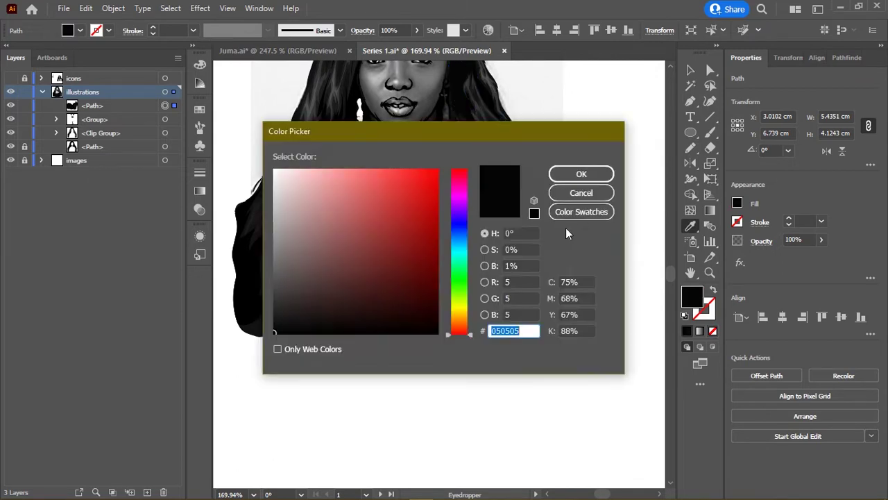
pyautogui.click(349, 306)
pyautogui.click(582, 174)
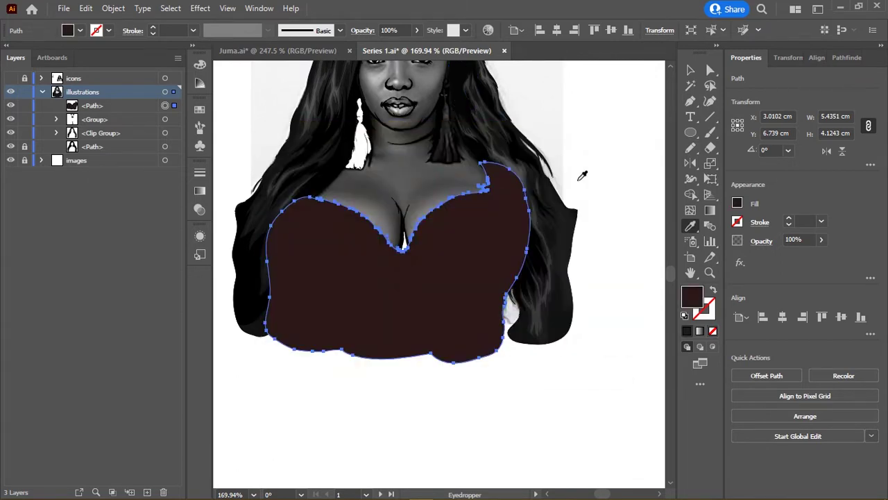
pyautogui.doubleClick(692, 298)
pyautogui.click(274, 332)
pyautogui.press('Return')
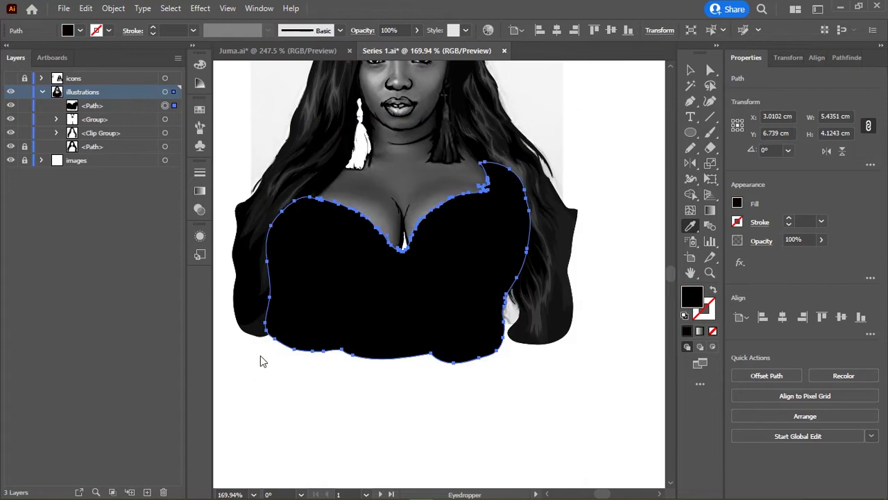
# Step: Hide the photo layer and send the black top behind the hair
pyautogui.click(10, 160)
pyautogui.press('v')
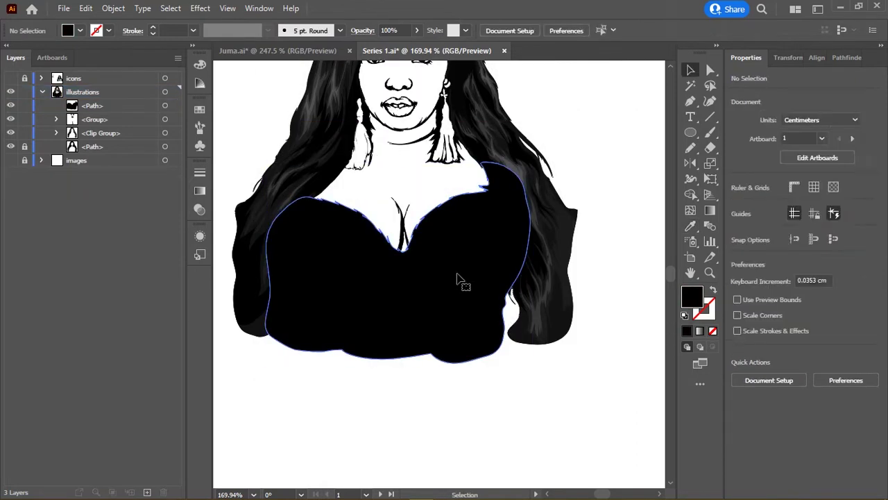
pyautogui.keyDown('ctrl'); pyautogui.click(461, 280); pyautogui.keyUp('ctrl')
pyautogui.hotkey('ctrl', 'shift', '[')
pyautogui.click(595, 163)
# Step: Toggle the greyscale photo layer to check the black top's shape
pyautogui.scroll(-3, 594, 132)
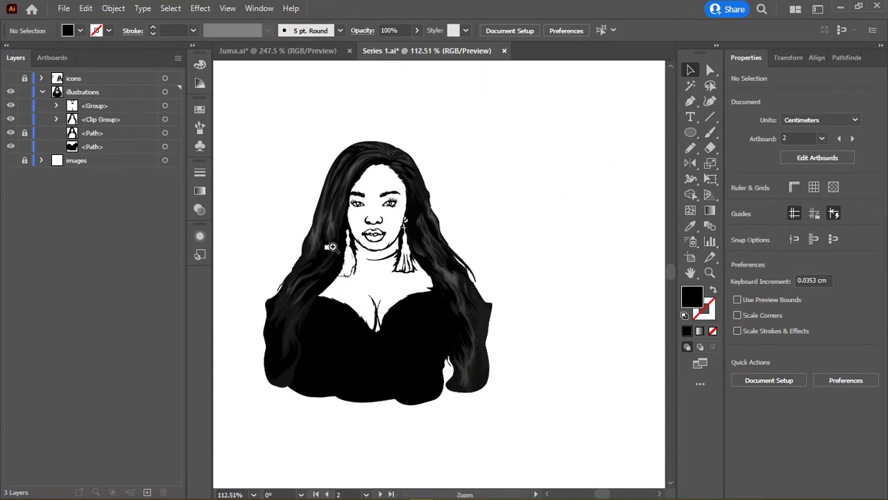
pyautogui.scroll(5, 384, 182)
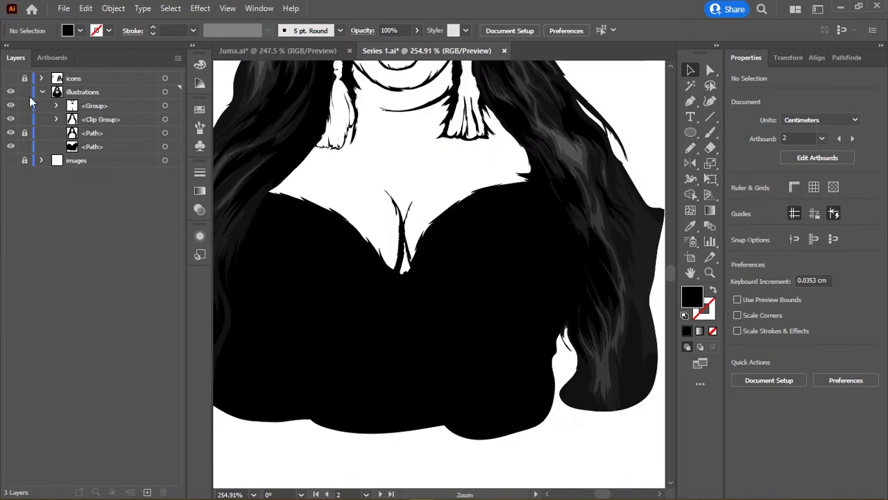
pyautogui.click(11, 78)
pyautogui.click(10, 78)
pyautogui.scroll(3, 376, 214)
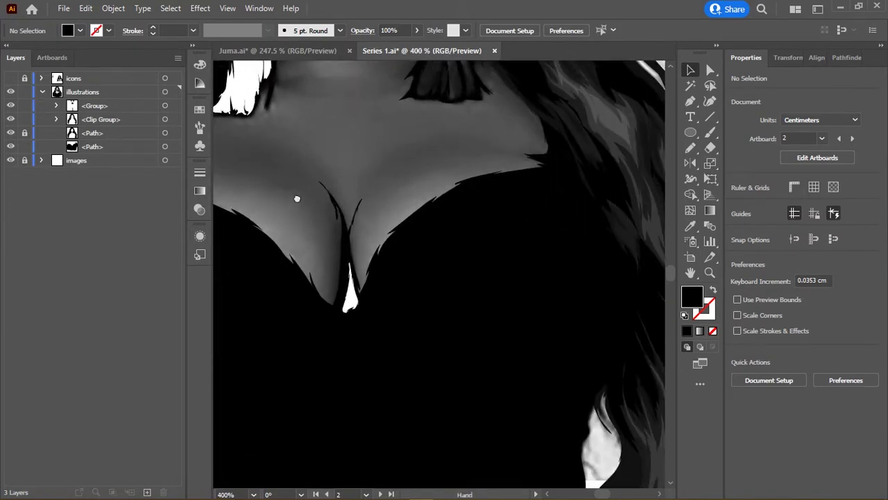
pyautogui.click(10, 77)
pyautogui.scroll(-1, 319, 128)
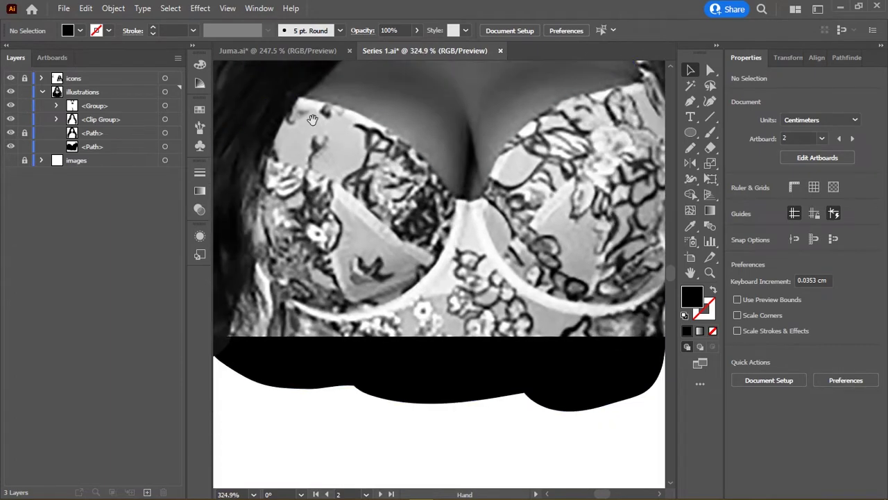
# Step: Pencil-draw a closed highlight shape following the left cup's seam on the black top
pyautogui.press('n')
pyautogui.scroll(3, 319, 129)
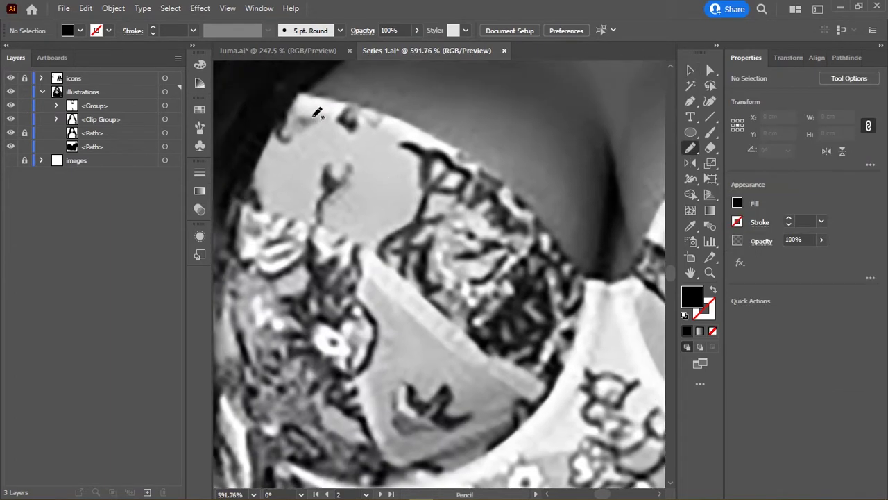
pyautogui.moveTo(295, 109)
pyautogui.mouseDown()
pyautogui.moveTo(447, 136)
pyautogui.moveTo(502, 212)
pyautogui.moveTo(565, 230)
pyautogui.moveTo(457, 168)
pyautogui.mouseUp()
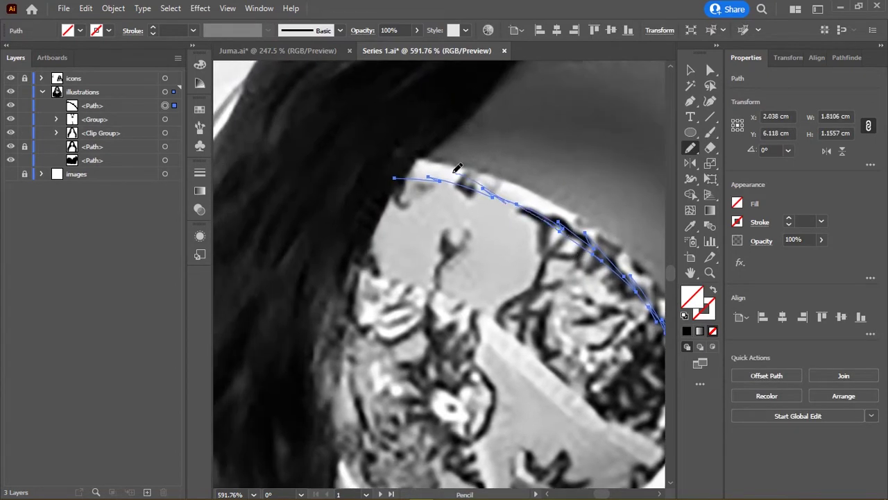
pyautogui.moveTo(384, 171); pyautogui.dragTo(404, 174)
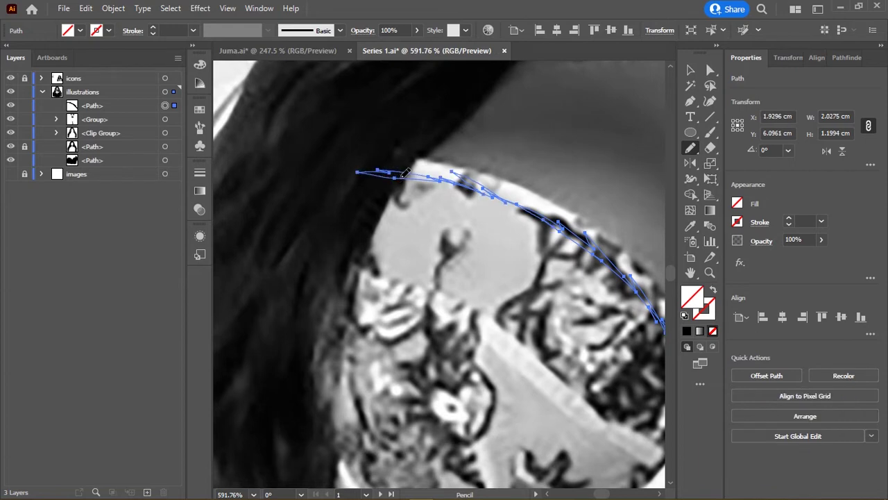
pyautogui.moveTo(515, 193)
pyautogui.mouseDown()
pyautogui.moveTo(363, 192)
pyautogui.moveTo(401, 206)
pyautogui.mouseUp()
pyautogui.moveTo(281, 181)
pyautogui.mouseDown()
pyautogui.moveTo(483, 271)
pyautogui.moveTo(406, 186)
pyautogui.moveTo(493, 254)
pyautogui.moveTo(353, 164)
pyautogui.mouseUp()
pyautogui.moveTo(283, 130)
pyautogui.mouseDown()
pyautogui.moveTo(385, 173)
pyautogui.moveTo(288, 136)
pyautogui.mouseUp()
pyautogui.moveTo(471, 171); pyautogui.dragTo(405, 183)
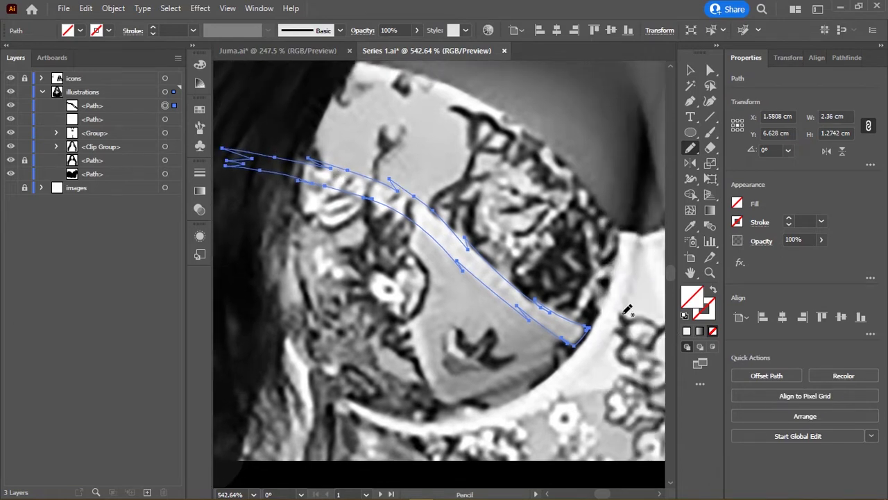
# Step: Fill the highlight white, deselect, and pencil a new path along the cup's top edge
pyautogui.click(11, 77)
pyautogui.press('v')
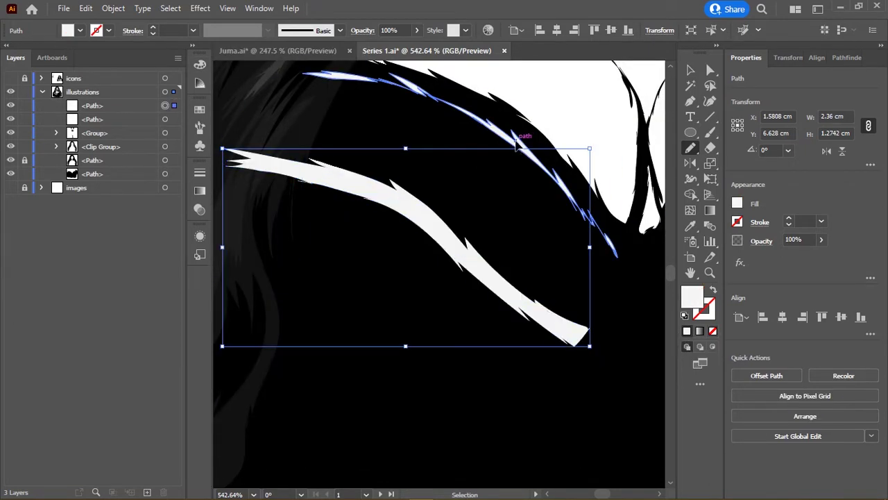
pyautogui.hotkey('ctrl', 'shift', 'a')
pyautogui.press('b')
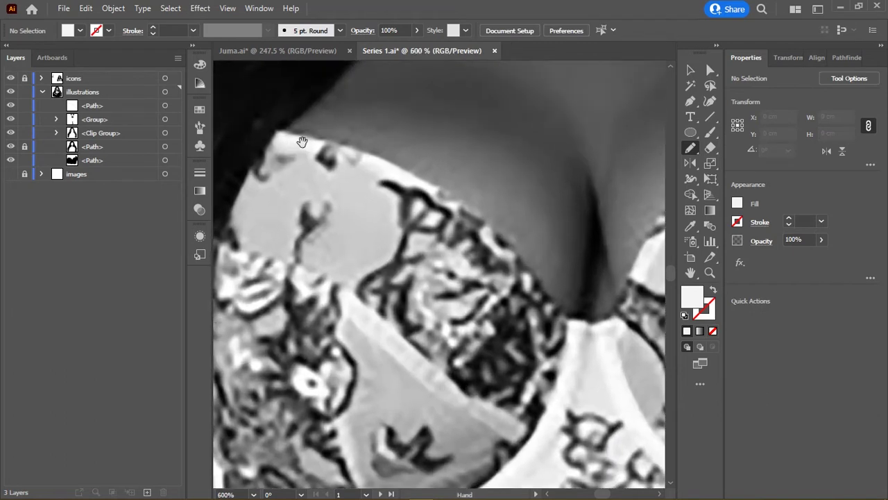
pyautogui.moveTo(302, 141)
pyautogui.mouseDown()
pyautogui.moveTo(257, 97)
pyautogui.moveTo(435, 160)
pyautogui.mouseUp()
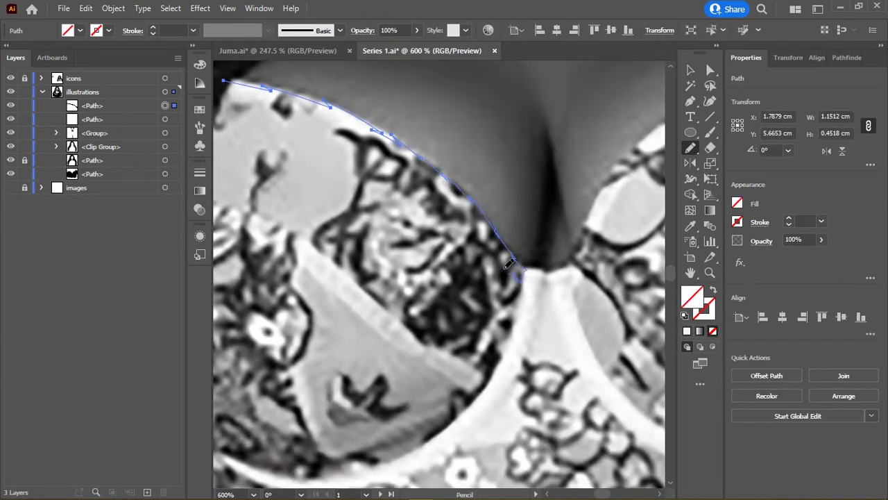
# Step: Trace the top edge of the left cup's underwire band and fill it white
pyautogui.moveTo(475, 222); pyautogui.dragTo(399, 148)
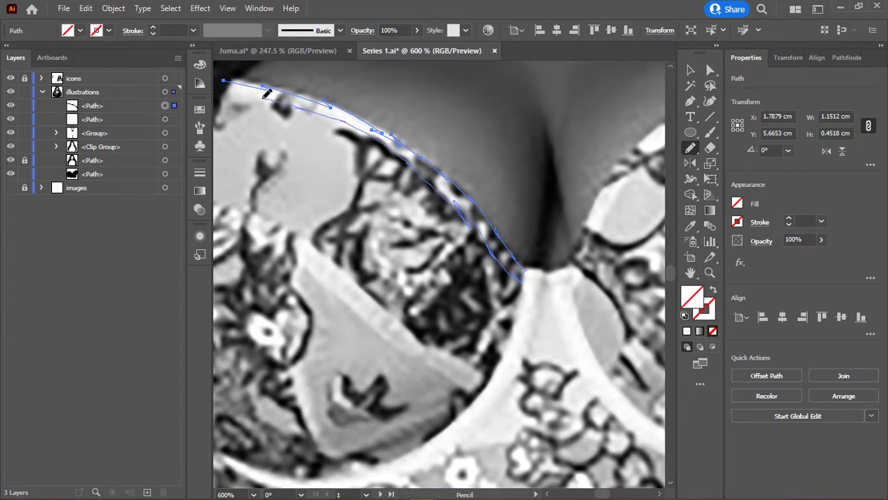
pyautogui.moveTo(318, 131); pyautogui.dragTo(430, 199)
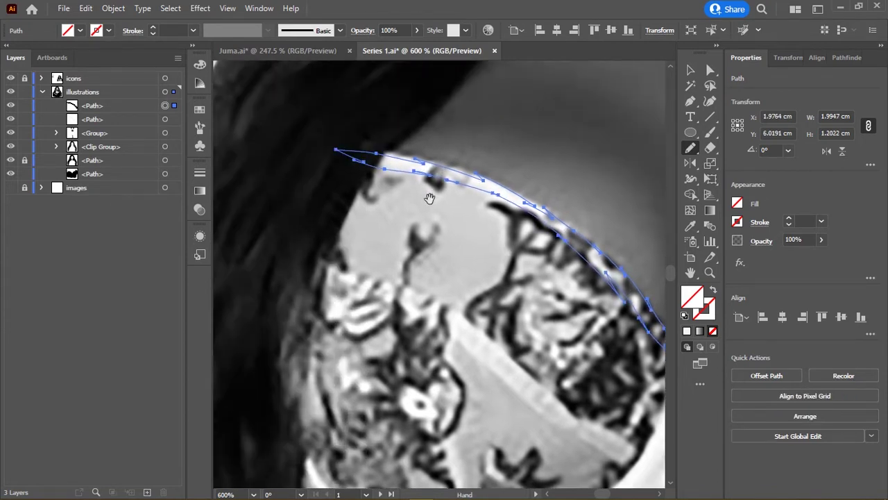
pyautogui.scroll(-2, 429, 199)
pyautogui.press(',')
pyautogui.scroll(-5, 342, 202)
pyautogui.scroll(-3, 341, 202)
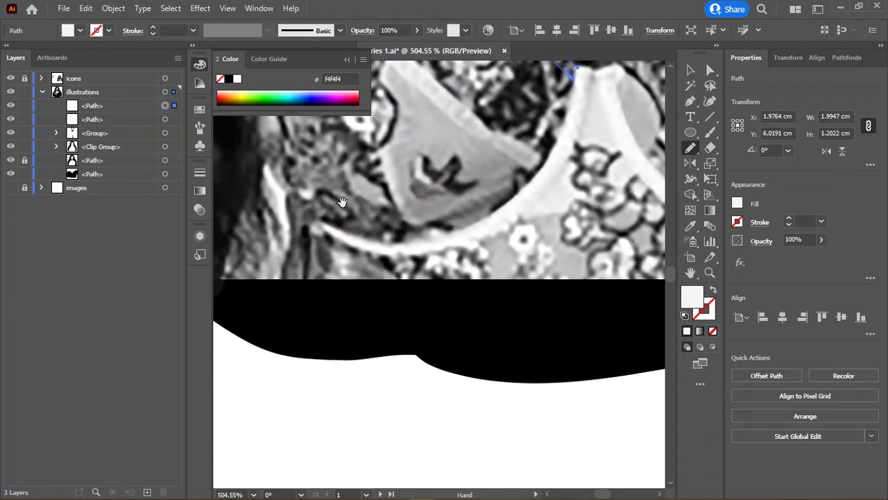
# Step: Trace the cup's lower rim and both sides to close the underwire outline
pyautogui.moveTo(335, 241); pyautogui.dragTo(377, 329)
pyautogui.moveTo(311, 251)
pyautogui.mouseDown()
pyautogui.moveTo(552, 294)
pyautogui.moveTo(559, 275)
pyautogui.mouseUp()
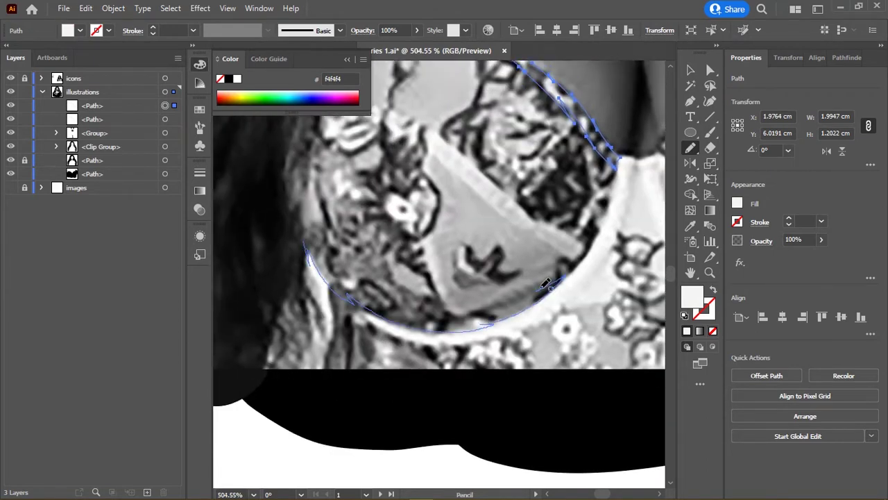
pyautogui.moveTo(596, 240); pyautogui.dragTo(614, 163)
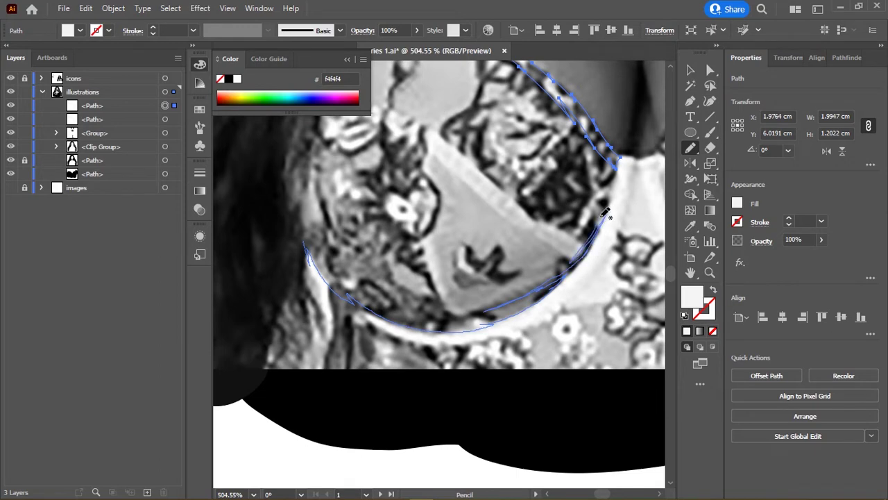
pyautogui.moveTo(598, 220); pyautogui.dragTo(452, 258)
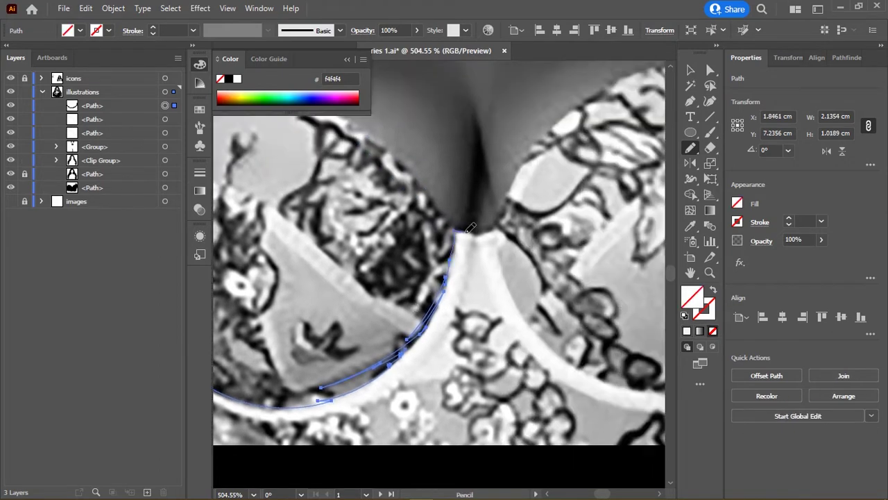
pyautogui.moveTo(472, 271)
pyautogui.mouseDown()
pyautogui.moveTo(374, 399)
pyautogui.moveTo(535, 249)
pyautogui.moveTo(422, 272)
pyautogui.mouseUp()
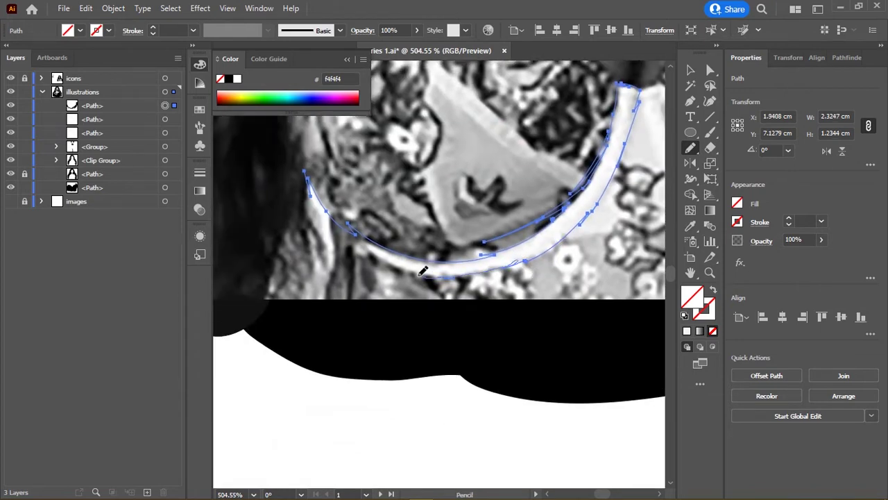
pyautogui.moveTo(309, 186); pyautogui.dragTo(300, 147)
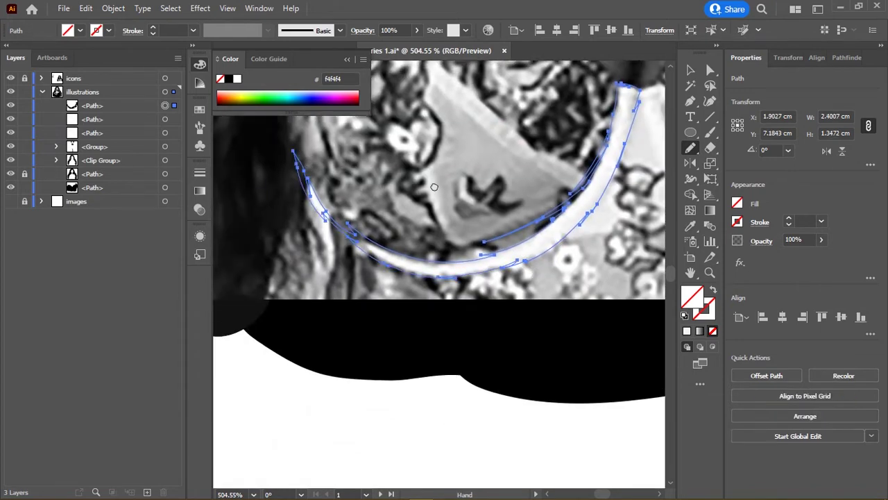
# Step: Add another Pencil piece along the cup rim, merging it into the outline
pyautogui.moveTo(436, 115); pyautogui.dragTo(435, 186)
pyautogui.moveTo(409, 150)
pyautogui.mouseDown()
pyautogui.moveTo(402, 223)
pyautogui.moveTo(439, 329)
pyautogui.mouseUp()
pyautogui.moveTo(439, 329)
pyautogui.mouseDown()
pyautogui.moveTo(381, 255)
pyautogui.moveTo(472, 305)
pyautogui.moveTo(602, 280)
pyautogui.moveTo(525, 317)
pyautogui.moveTo(425, 306)
pyautogui.mouseUp()
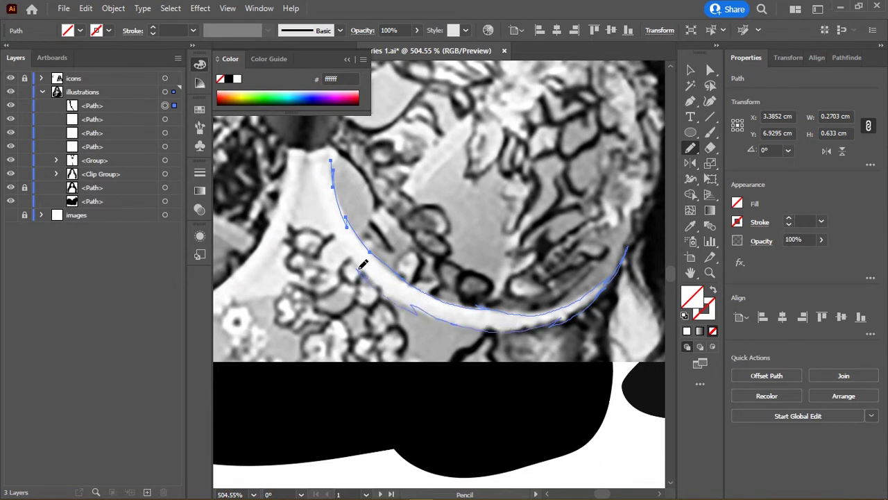
pyautogui.moveTo(363, 264); pyautogui.dragTo(361, 267)
pyautogui.scroll(3, 357, 291)
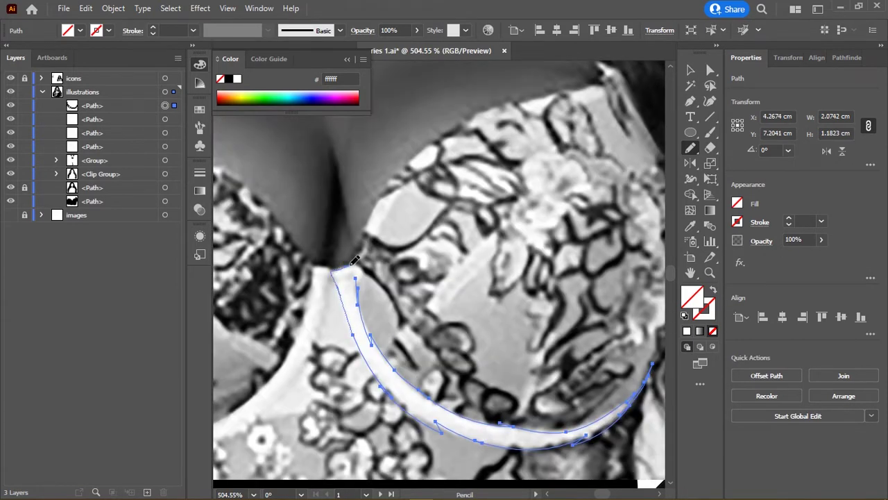
# Step: Fill the left underwire outline with white
pyautogui.click(237, 78)
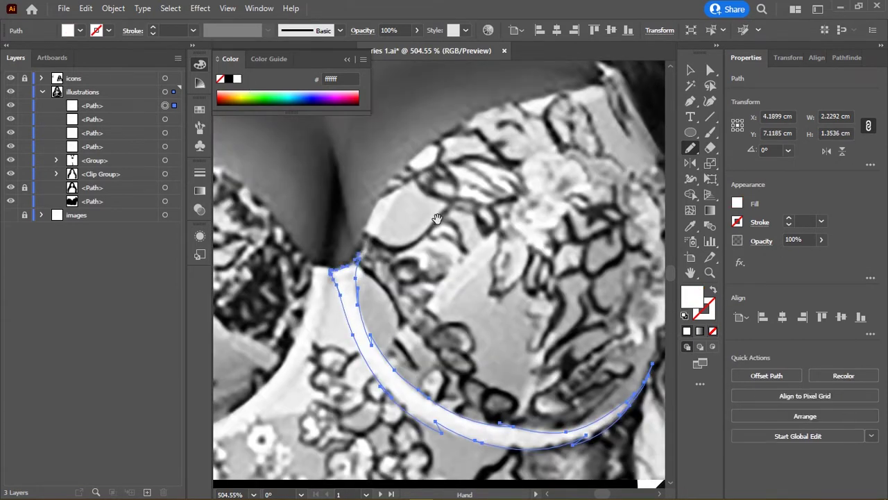
pyautogui.moveTo(491, 251); pyautogui.dragTo(429, 189)
pyautogui.scroll(-2, 429, 189)
pyautogui.moveTo(440, 248); pyautogui.dragTo(421, 264)
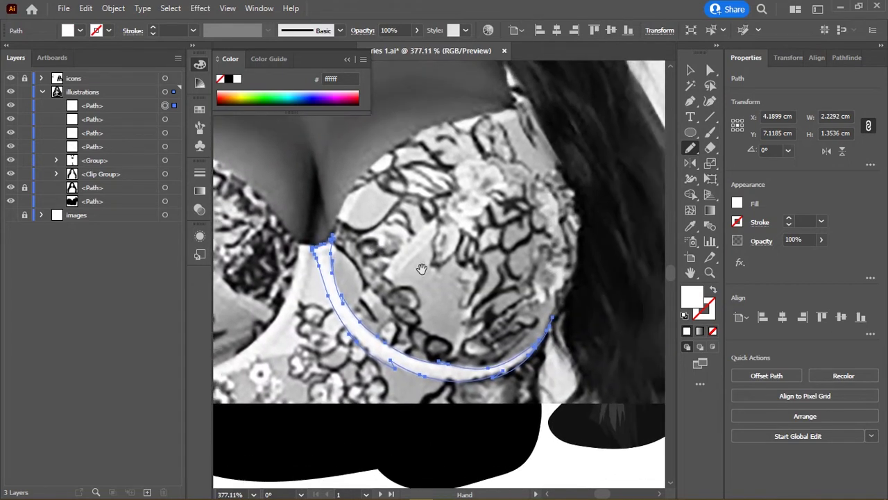
# Step: Trace the right cup's upper edge from the centre gore toward the hair
pyautogui.moveTo(372, 313)
pyautogui.mouseDown()
pyautogui.moveTo(354, 324)
pyautogui.moveTo(385, 270)
pyautogui.mouseUp()
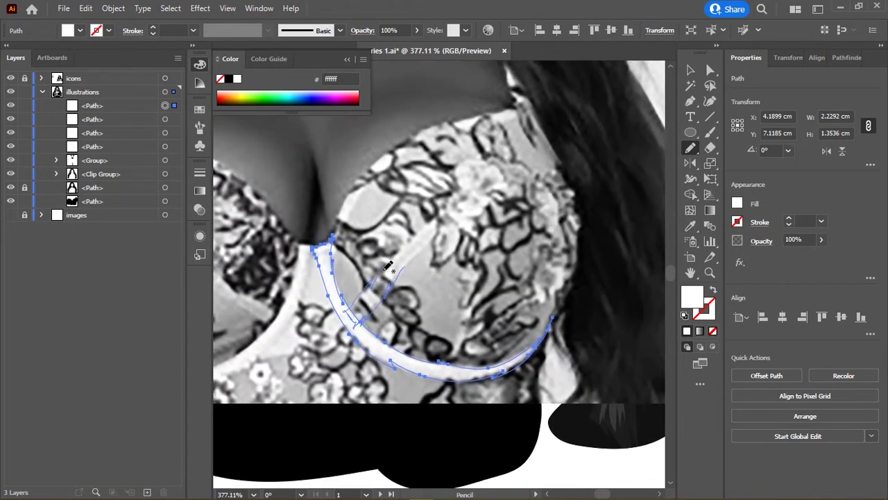
pyautogui.moveTo(501, 175)
pyautogui.mouseDown()
pyautogui.moveTo(598, 161)
pyautogui.moveTo(480, 202)
pyautogui.moveTo(408, 261)
pyautogui.mouseUp()
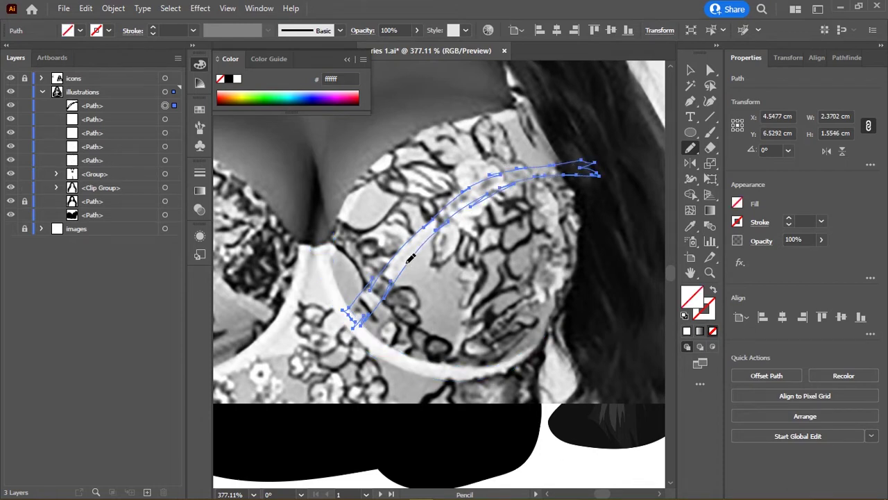
pyautogui.scroll(-1, 411, 259)
pyautogui.hscroll(3, 468, 217)
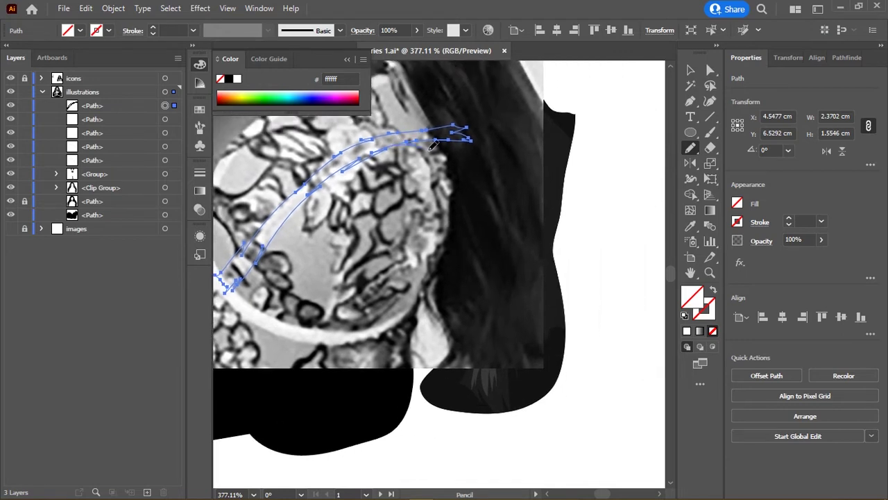
pyautogui.moveTo(433, 144)
pyautogui.mouseDown()
pyautogui.moveTo(466, 148)
pyautogui.moveTo(336, 260)
pyautogui.mouseUp()
pyautogui.scroll(2, 422, 127)
pyautogui.hscroll(-3, 421, 127)
pyautogui.scroll(1, 336, 260)
pyautogui.scroll(2, 287, 333)
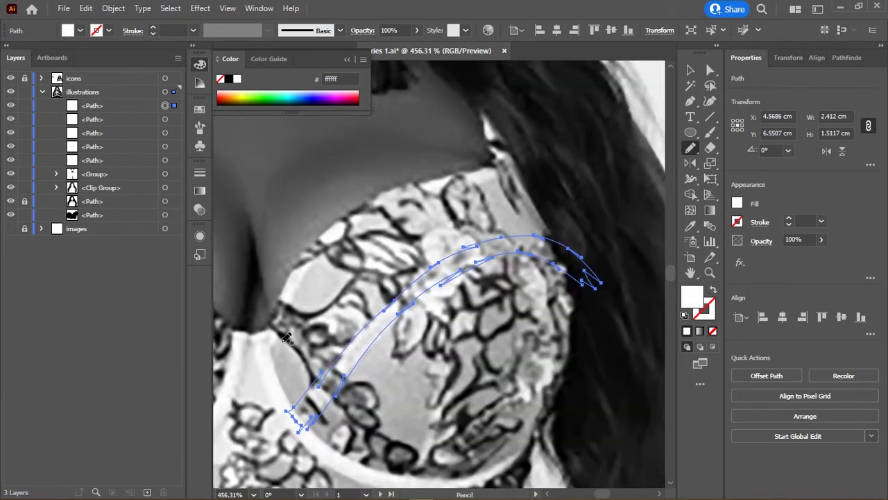
# Step: Trace the strap down toward the shoulder and fill it white
pyautogui.moveTo(273, 365)
pyautogui.mouseDown()
pyautogui.moveTo(314, 259)
pyautogui.moveTo(518, 116)
pyautogui.moveTo(490, 104)
pyautogui.moveTo(500, 142)
pyautogui.moveTo(486, 170)
pyautogui.moveTo(376, 194)
pyautogui.moveTo(316, 239)
pyautogui.mouseUp()
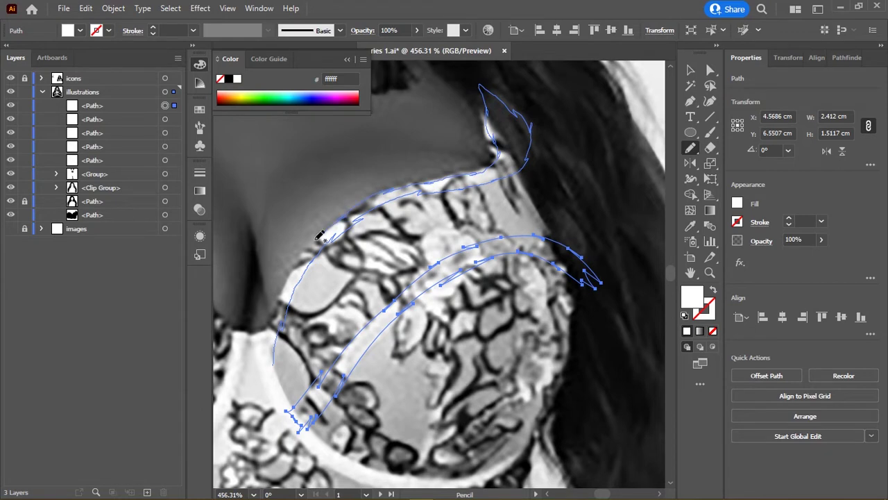
pyautogui.moveTo(288, 279)
pyautogui.mouseDown()
pyautogui.moveTo(268, 361)
pyautogui.moveTo(272, 387)
pyautogui.mouseUp()
pyautogui.click(238, 81)
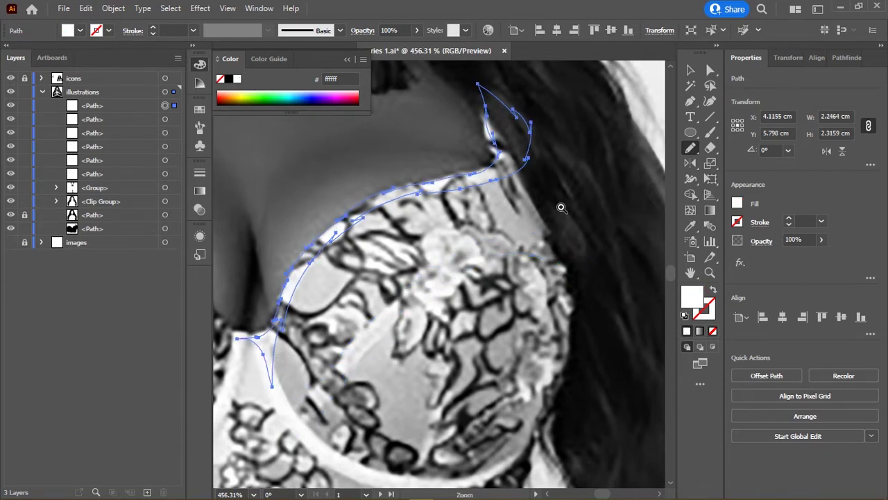
pyautogui.scroll(-3, 560, 204)
pyautogui.moveTo(404, 218); pyautogui.dragTo(436, 246)
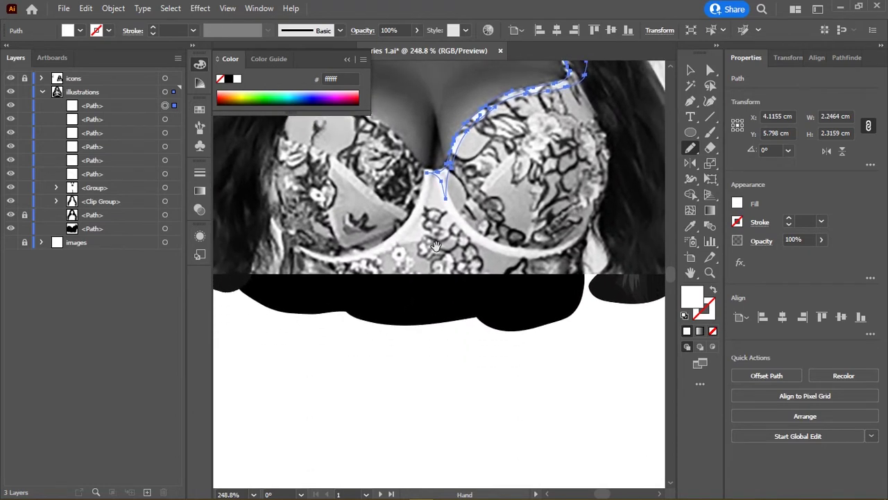
pyautogui.click(10, 78)
pyautogui.click(416, 342)
pyautogui.scroll(-3, 416, 342)
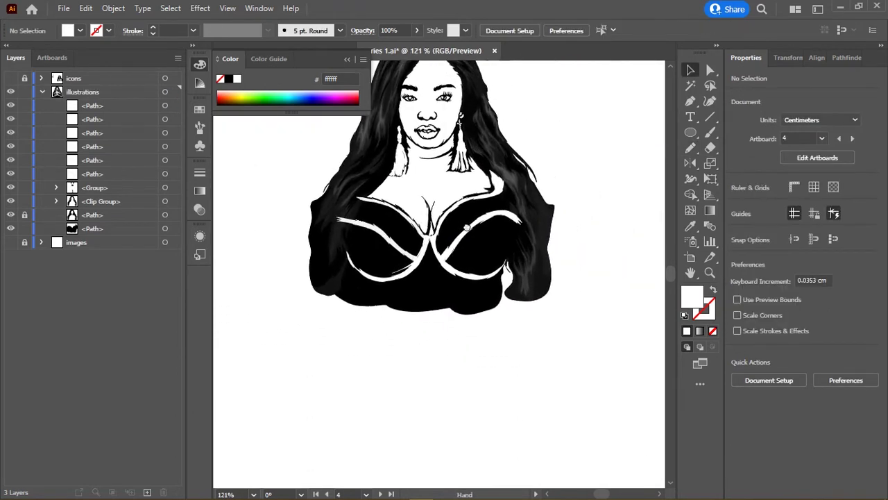
pyautogui.scroll(2, 416, 341)
pyautogui.moveTo(453, 376)
pyautogui.mouseDown()
pyautogui.moveTo(435, 399)
pyautogui.moveTo(422, 384)
pyautogui.mouseUp()
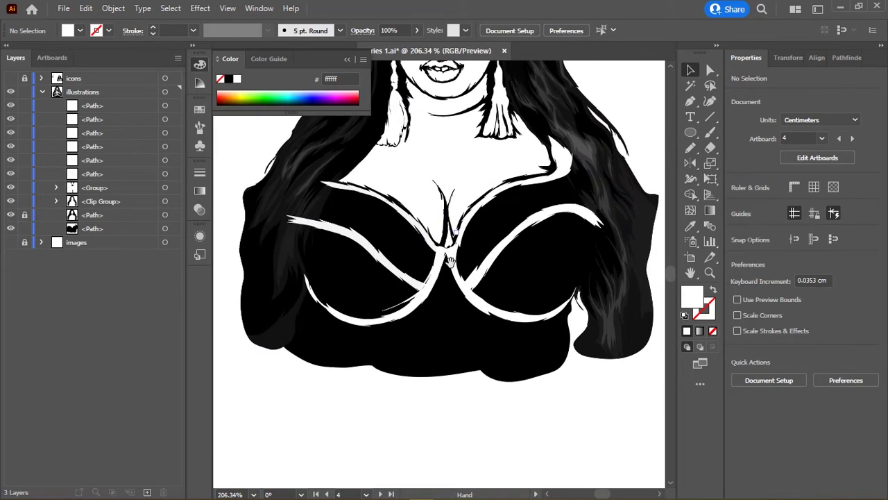
pyautogui.click(11, 79)
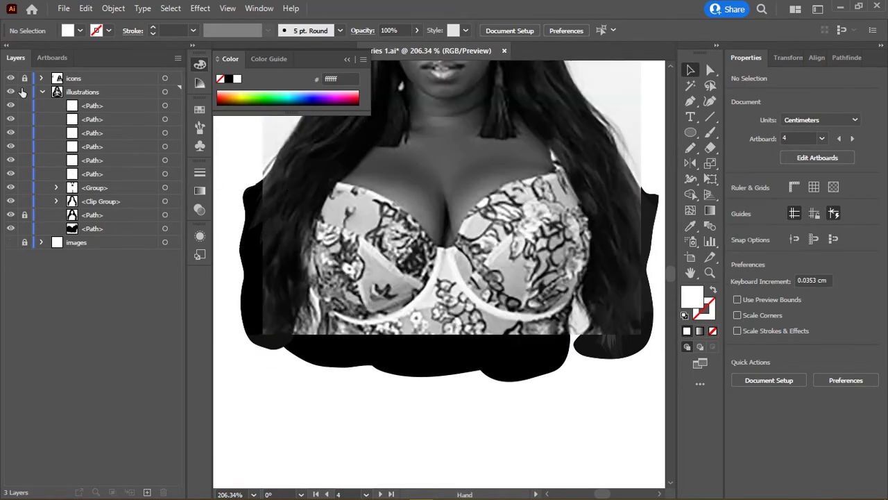
pyautogui.click(474, 249)
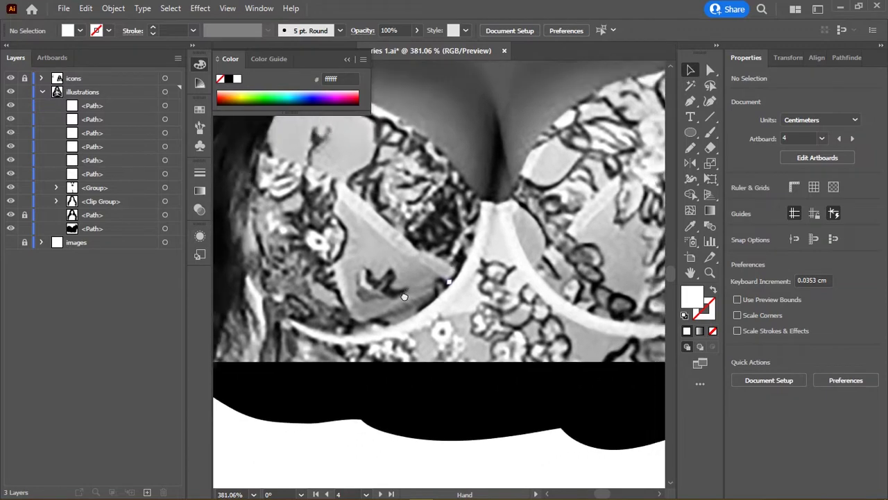
pyautogui.scroll(2, 415, 281)
pyautogui.scroll(2, 421, 302)
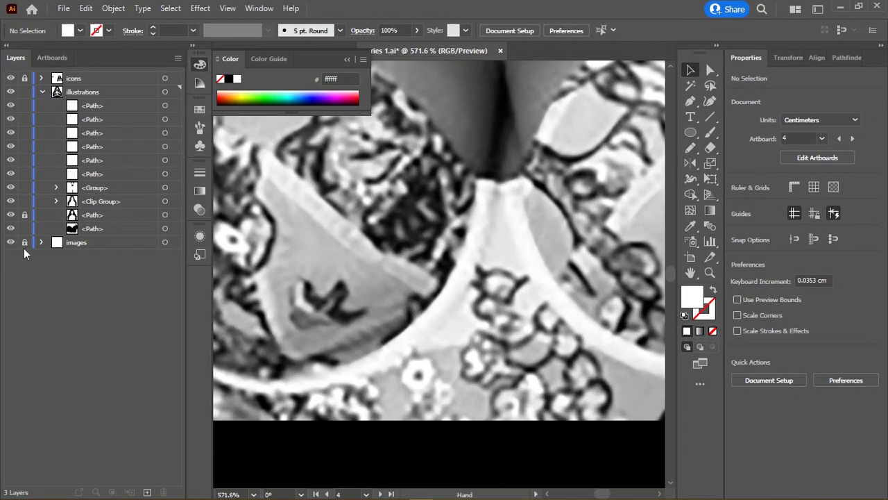
pyautogui.click(11, 78)
pyautogui.click(11, 78)
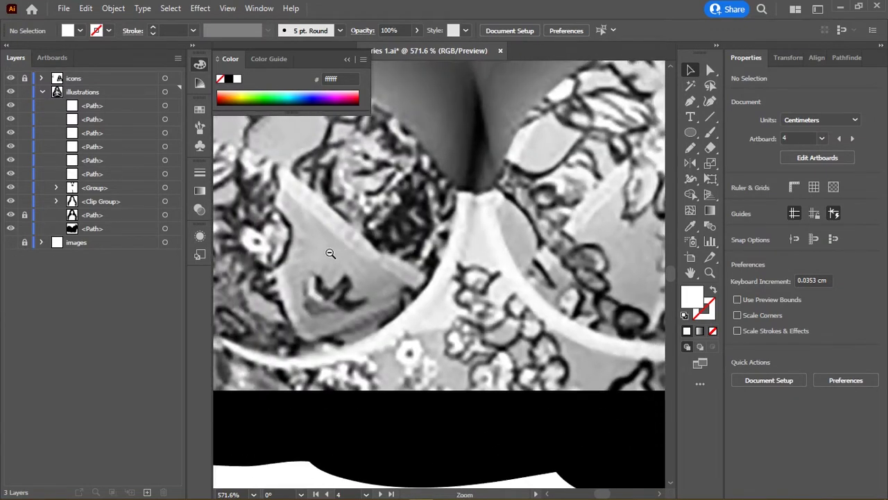
pyautogui.press('n')
pyautogui.scroll(-1, 509, 275)
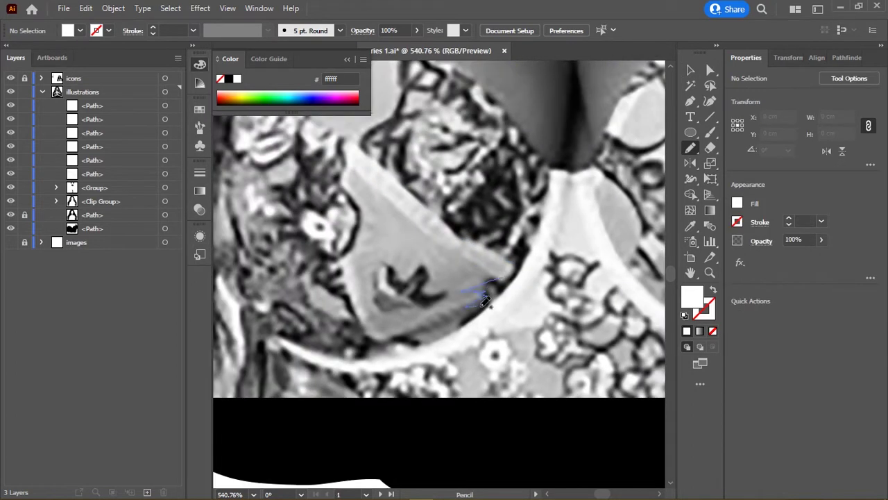
# Step: Trace the inner band along the left cup's curve
pyautogui.moveTo(362, 336)
pyautogui.mouseDown()
pyautogui.moveTo(328, 347)
pyautogui.moveTo(441, 349)
pyautogui.mouseUp()
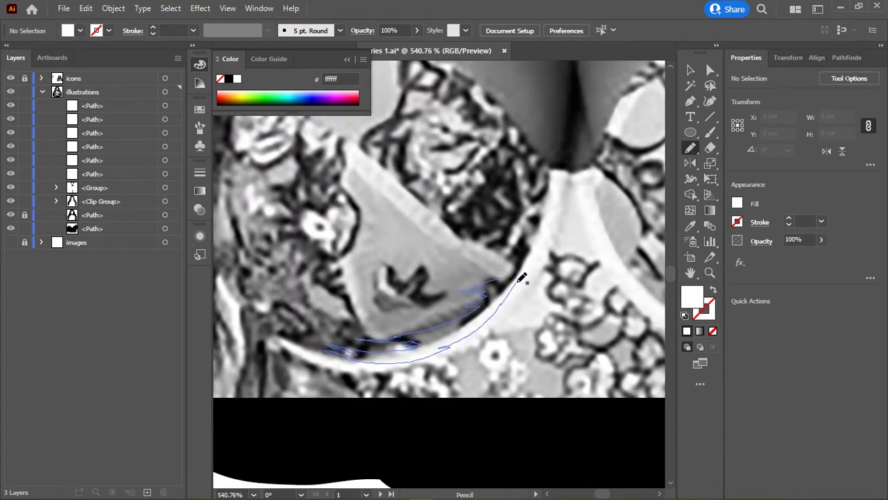
pyautogui.moveTo(508, 274); pyautogui.dragTo(510, 274)
pyautogui.scroll(-5, 509, 277)
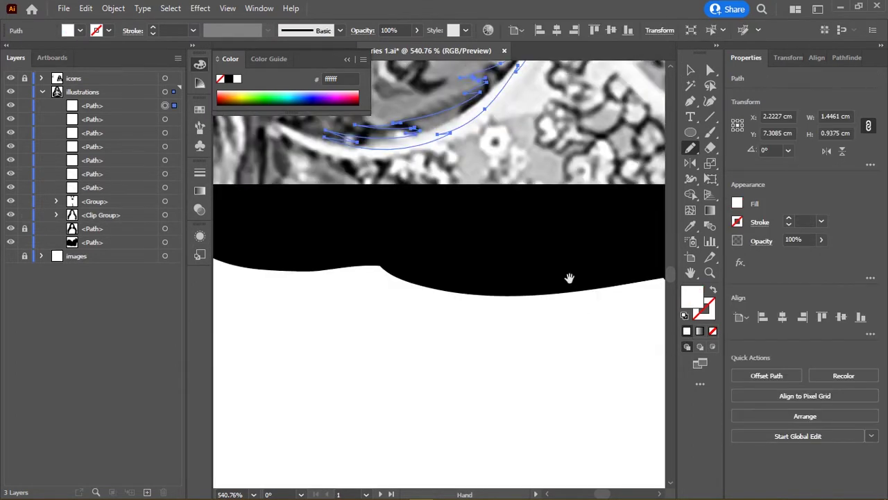
pyautogui.scroll(5, 569, 277)
pyautogui.scroll(2, 351, 321)
pyautogui.moveTo(321, 284); pyautogui.dragTo(366, 292)
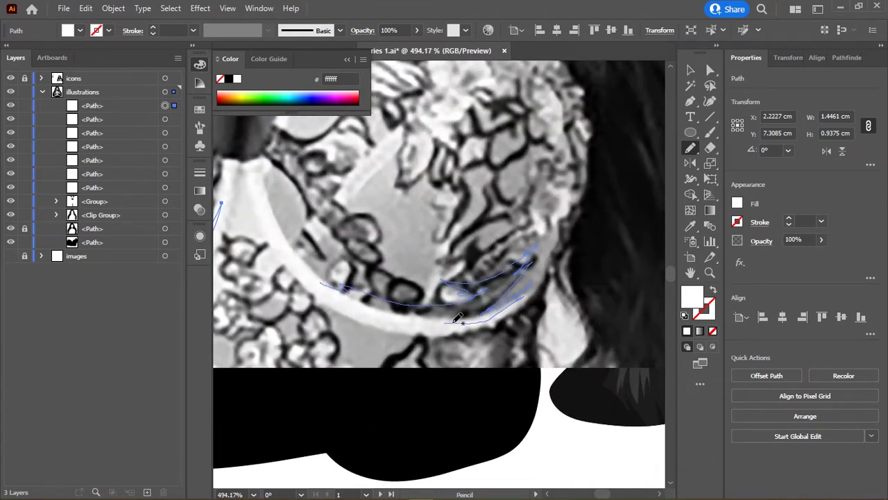
# Step: Draw a white highlight stroke along the right cup's underwire
pyautogui.moveTo(361, 295); pyautogui.dragTo(309, 275)
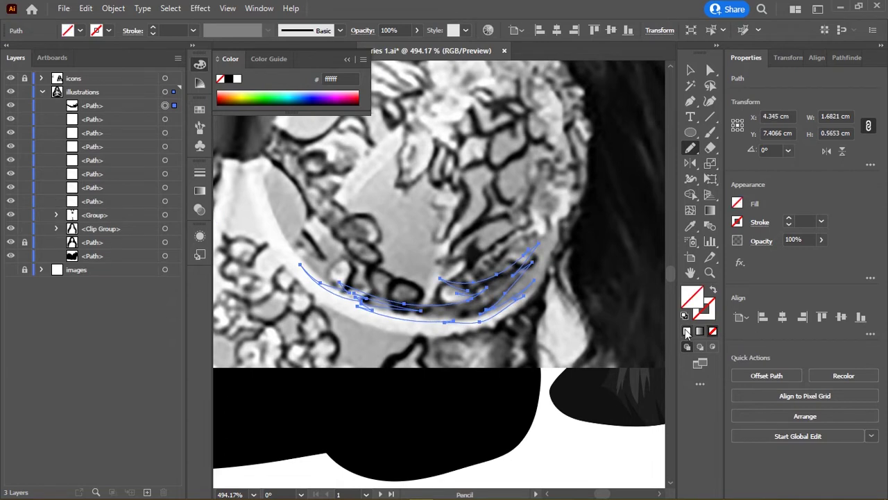
pyautogui.scroll(-3, 460, 311)
pyautogui.scroll(1, 459, 311)
pyautogui.hscroll(-5, 462, 291)
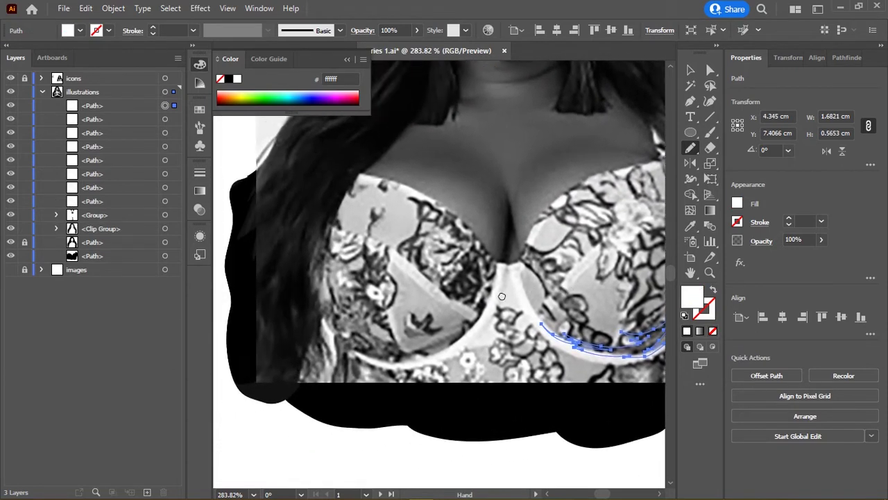
pyautogui.scroll(-2, 465, 264)
pyautogui.scroll(-2, 467, 254)
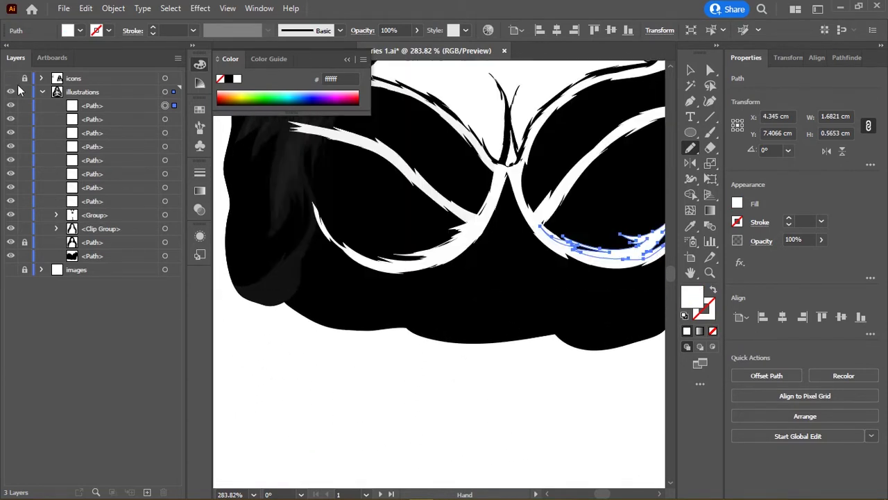
# Step: Hide the reference photo and inspect the traced artwork across the cups
pyautogui.click(10, 78)
pyautogui.scroll(2, 401, 278)
pyautogui.scroll(2, 400, 278)
pyautogui.hscroll(2, 409, 277)
pyautogui.scroll(1, 416, 271)
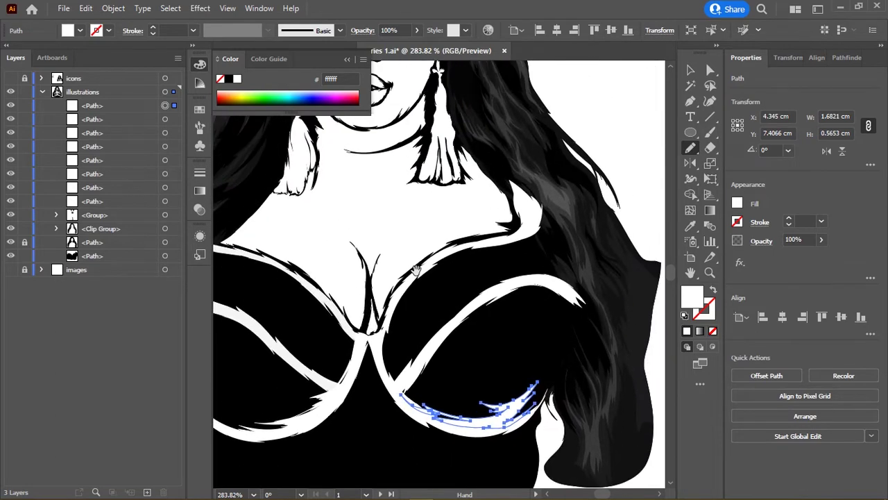
pyautogui.hscroll(-3, 326, 324)
pyautogui.scroll(2, 432, 254)
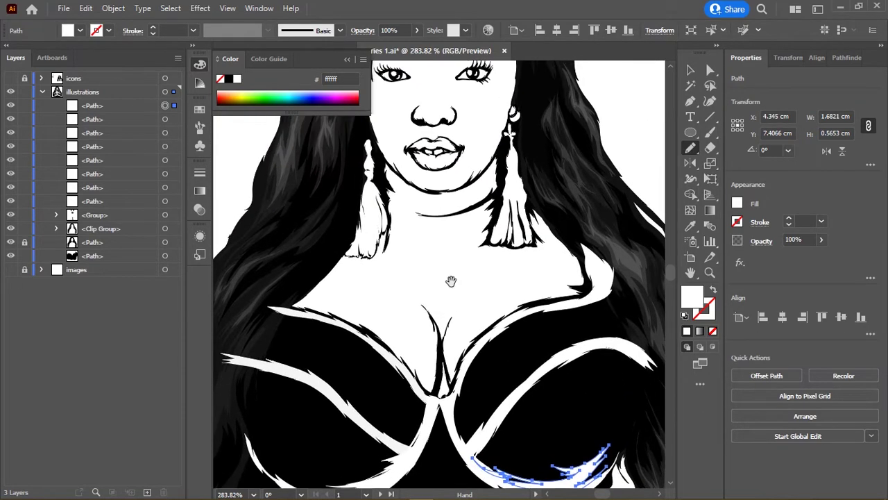
pyautogui.scroll(-2, 452, 280)
pyautogui.scroll(-3, 420, 278)
pyautogui.scroll(3, 423, 264)
pyautogui.scroll(1, 404, 301)
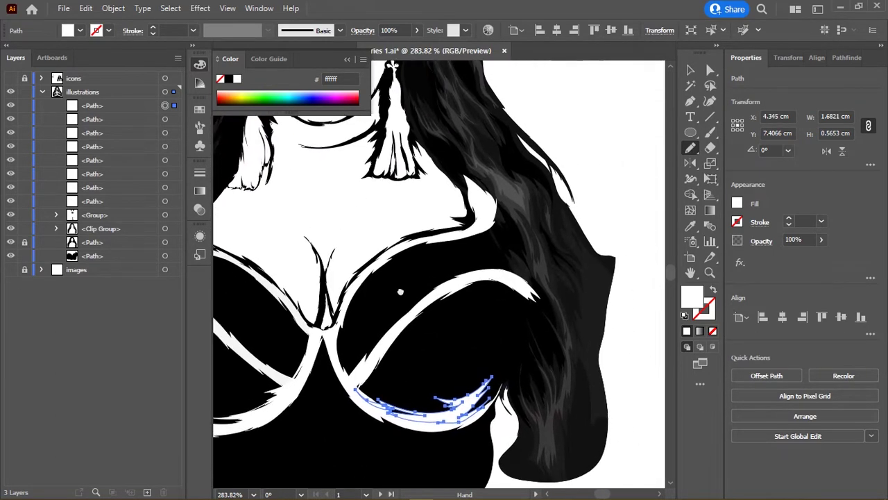
pyautogui.hscroll(2, 448, 229)
pyautogui.scroll(-2, 455, 259)
pyautogui.scroll(-1, 444, 254)
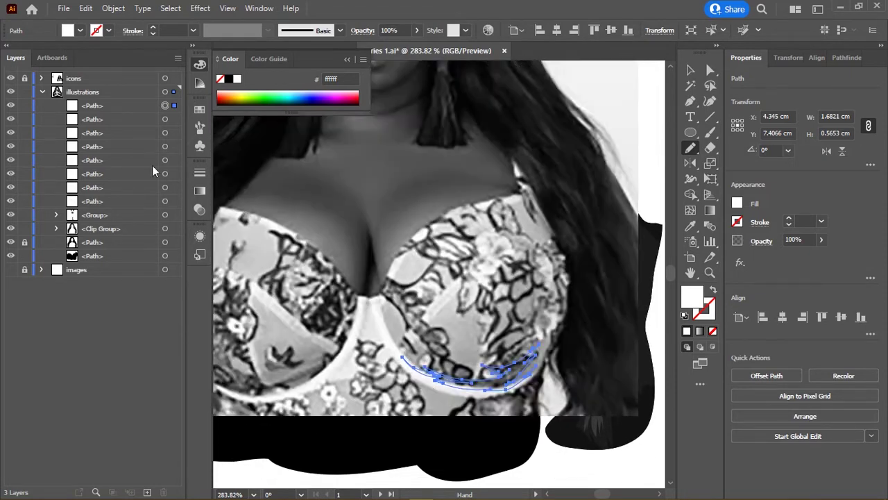
pyautogui.scroll(2, 434, 247)
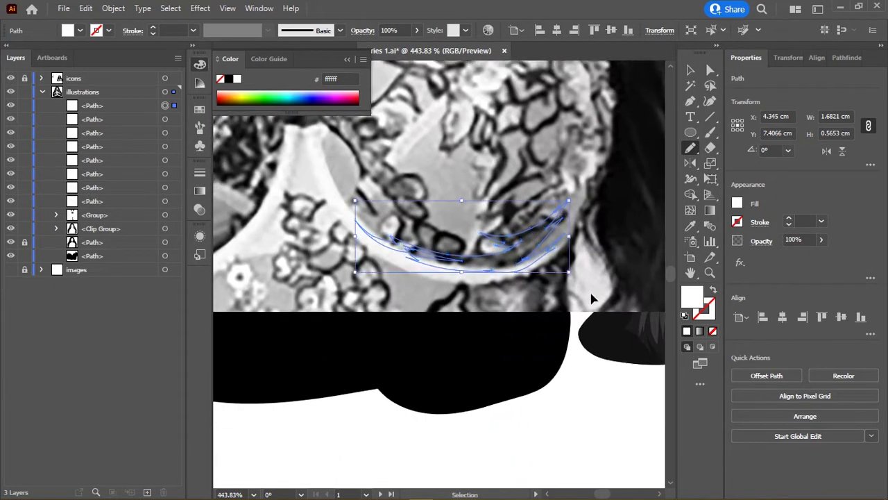
# Step: Trace a freehand shape along the cup's outer edge near the hair
pyautogui.hotkey('ctrl', 'shift', 'a')
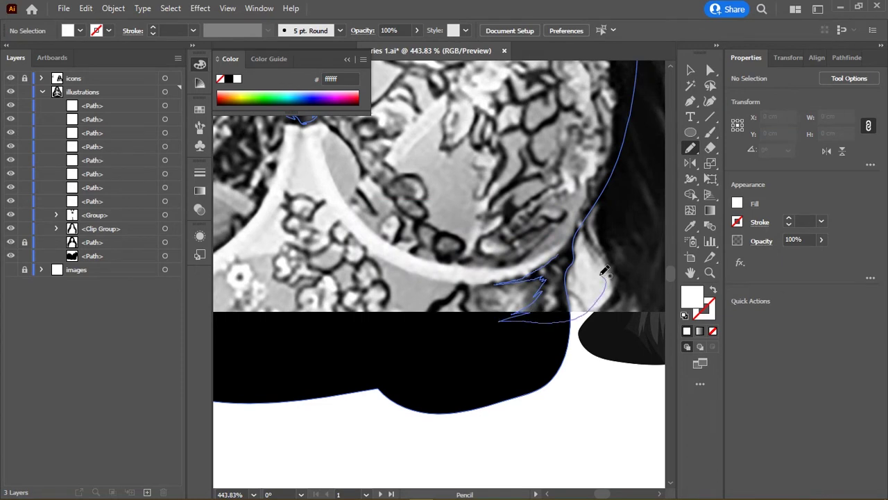
pyautogui.moveTo(515, 311); pyautogui.dragTo(575, 258)
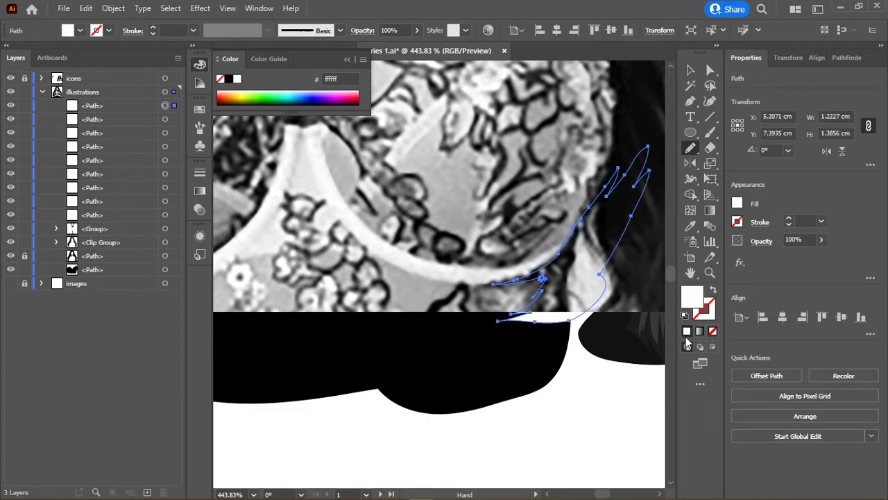
pyautogui.scroll(-2, 324, 306)
pyautogui.scroll(3, 324, 307)
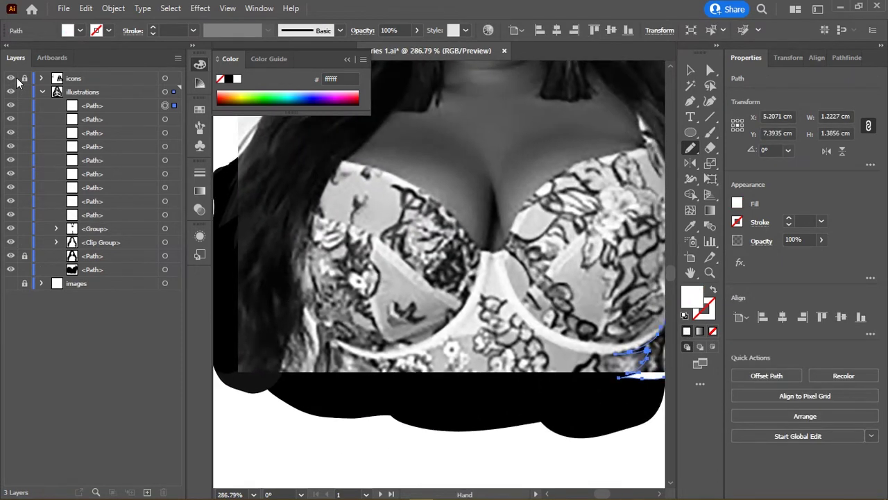
# Step: Hide the photo and draw a white-filled jagged shape at the bra's lower left
pyautogui.click(19, 81)
pyautogui.scroll(-2, 320, 268)
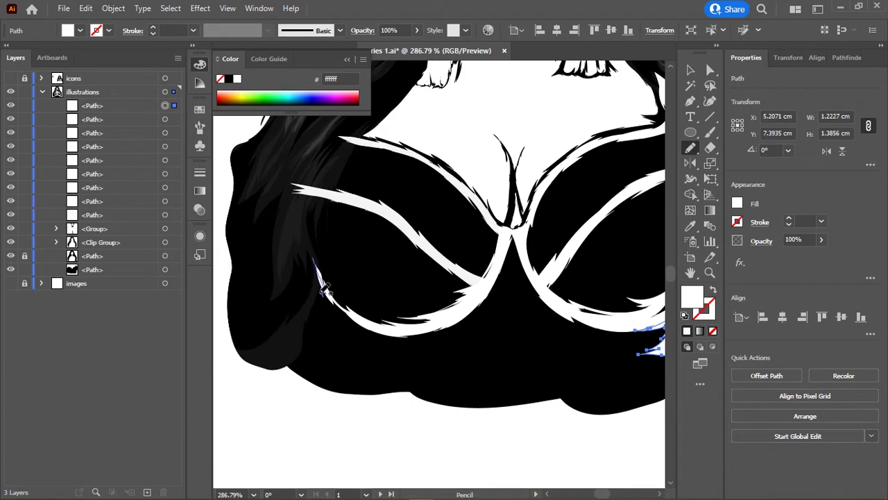
pyautogui.moveTo(321, 288); pyautogui.dragTo(294, 232)
pyautogui.click(688, 332)
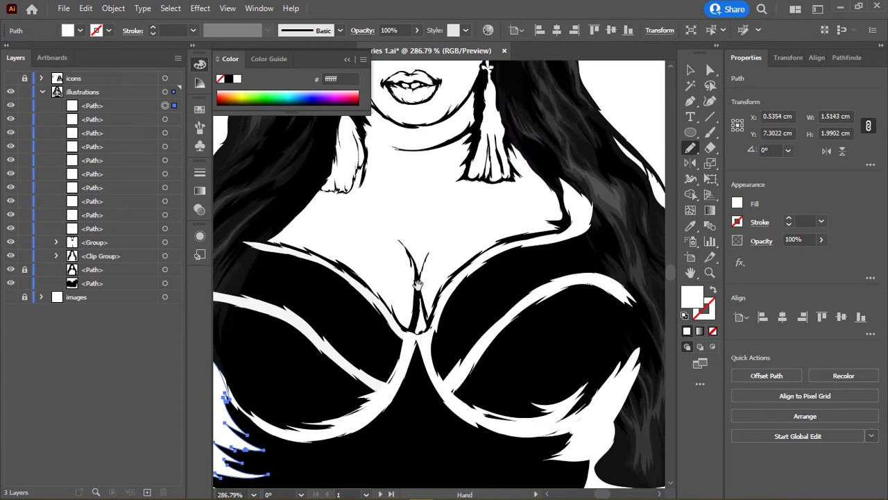
pyautogui.scroll(3, 383, 259)
# Step: Trace a stroke along the white strap stripe up to its tapered start
pyautogui.moveTo(383, 260)
pyautogui.mouseDown()
pyautogui.moveTo(326, 186)
pyautogui.moveTo(495, 201)
pyautogui.moveTo(426, 159)
pyautogui.moveTo(569, 212)
pyautogui.moveTo(486, 174)
pyautogui.moveTo(569, 219)
pyautogui.moveTo(471, 162)
pyautogui.mouseUp()
pyautogui.scroll(3, 326, 186)
pyautogui.scroll(2, 327, 185)
pyautogui.moveTo(560, 238); pyautogui.dragTo(488, 184)
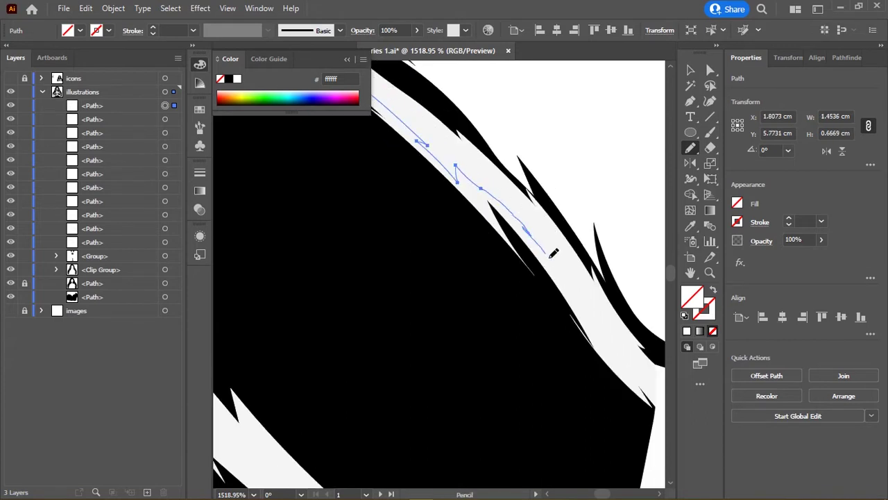
pyautogui.moveTo(553, 253)
pyautogui.mouseDown()
pyautogui.moveTo(509, 192)
pyautogui.moveTo(576, 288)
pyautogui.mouseUp()
pyautogui.scroll(-3, 448, 273)
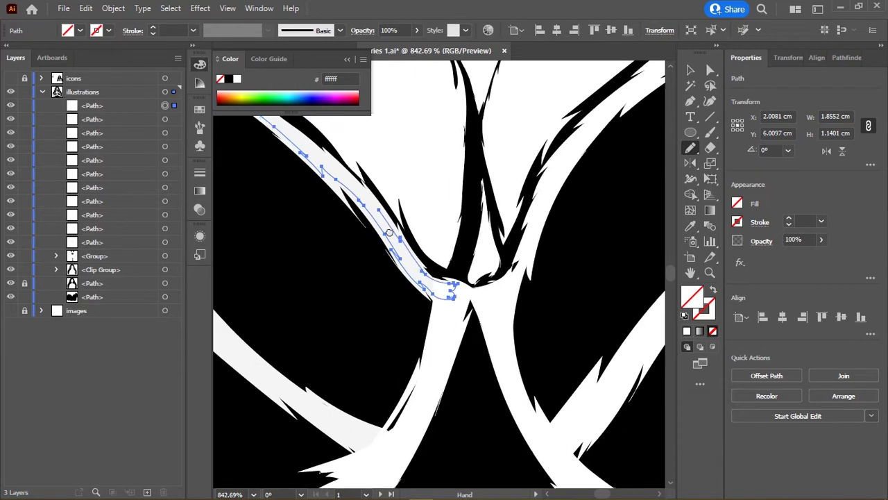
pyautogui.scroll(3, 412, 242)
pyautogui.moveTo(407, 255); pyautogui.dragTo(533, 276)
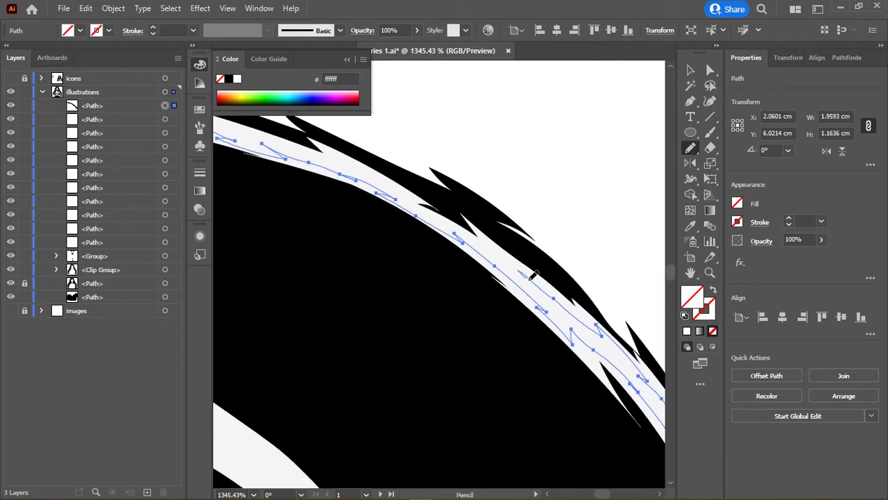
pyautogui.moveTo(444, 216); pyautogui.dragTo(558, 270)
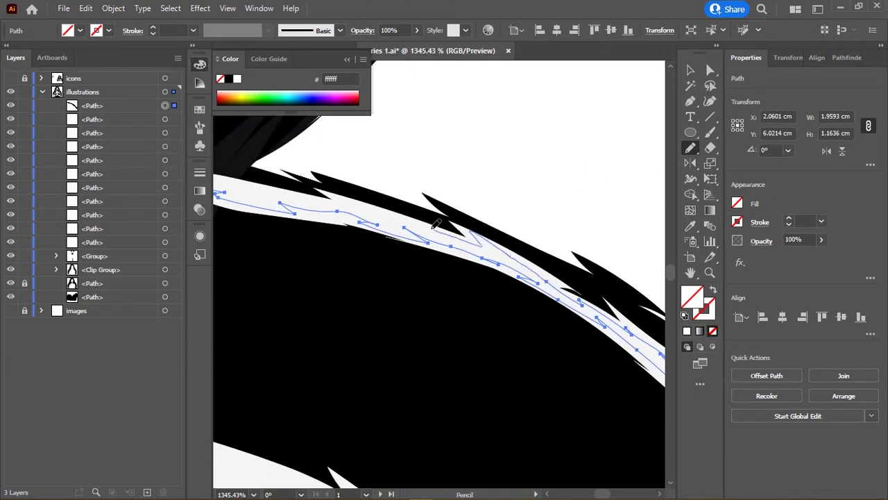
pyautogui.moveTo(437, 223); pyautogui.dragTo(608, 245)
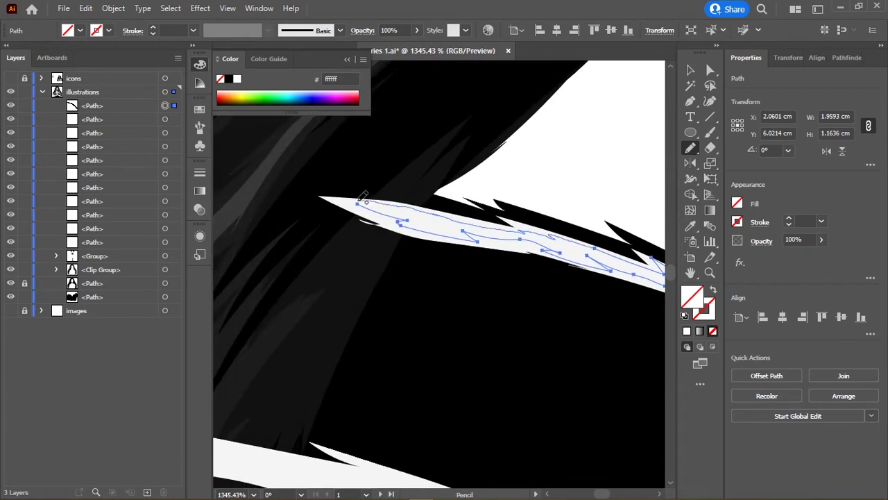
# Step: Sample black from the artwork with the Eyedropper as the fill colour
pyautogui.press('i')
pyautogui.click(432, 132)
pyautogui.scroll(-8, 511, 218)
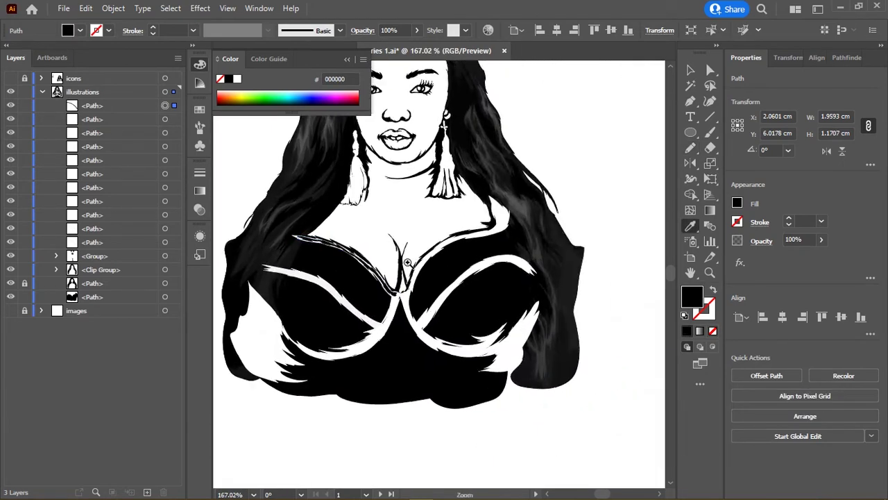
pyautogui.scroll(5, 407, 262)
pyautogui.press('n')
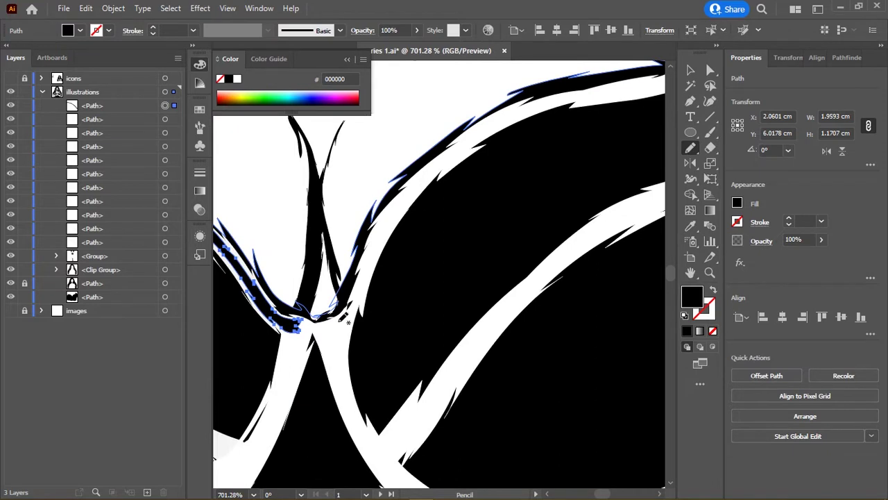
# Step: Draw a ragged black edge along the top of the strap
pyautogui.moveTo(342, 317); pyautogui.dragTo(389, 215)
pyautogui.scroll(2, 323, 250)
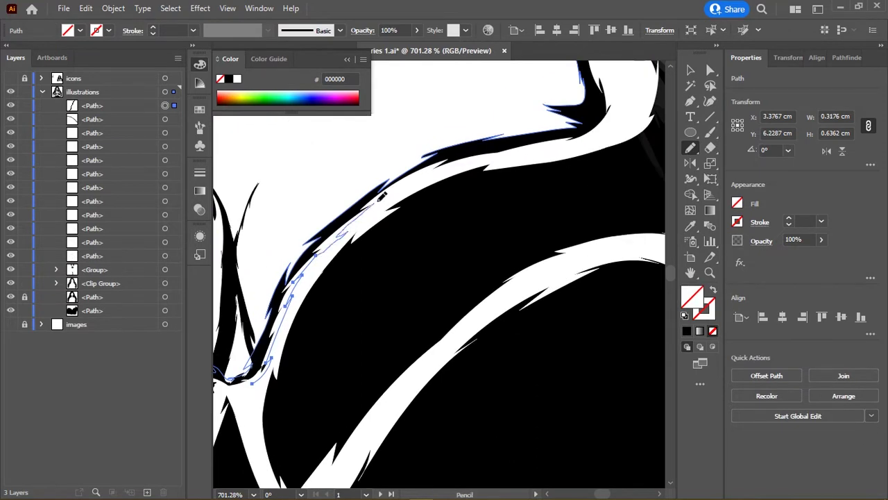
pyautogui.moveTo(448, 161); pyautogui.dragTo(379, 208)
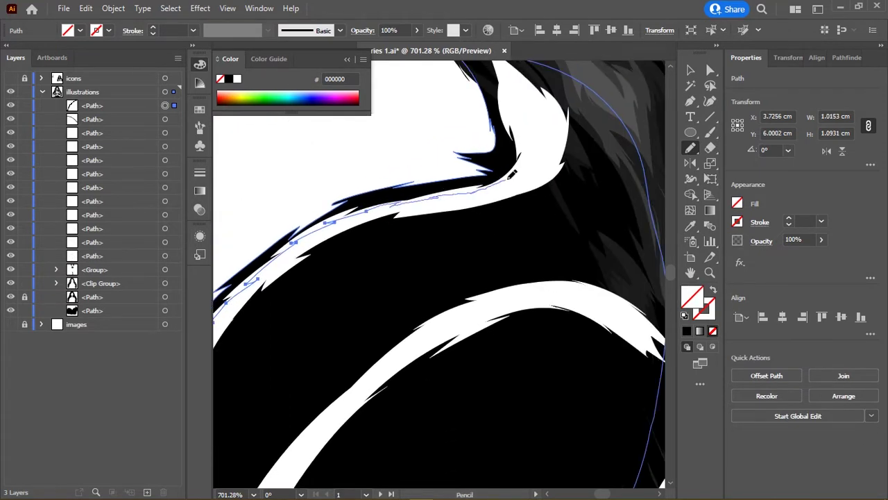
pyautogui.moveTo(531, 111); pyautogui.dragTo(520, 134)
pyautogui.scroll(2, 438, 297)
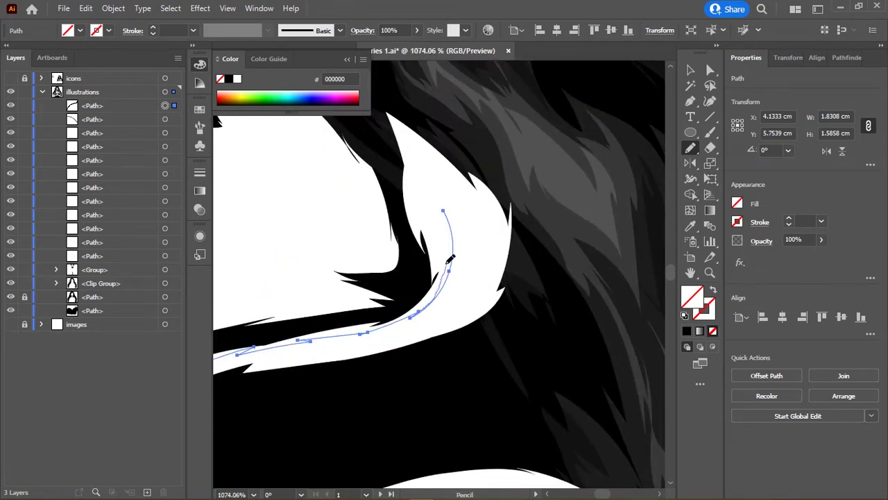
pyautogui.moveTo(431, 221)
pyautogui.mouseDown()
pyautogui.moveTo(411, 172)
pyautogui.moveTo(500, 221)
pyautogui.mouseUp()
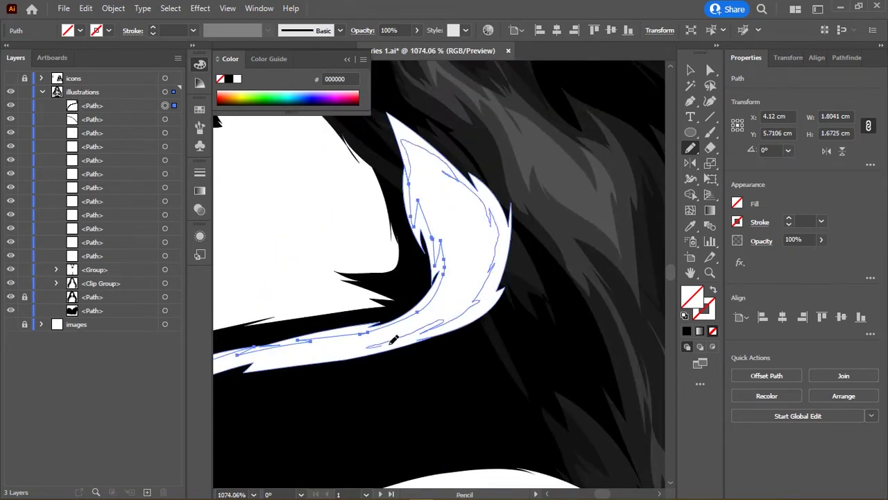
# Step: Add a thin stroke along the strap edge and fill it black
pyautogui.hscroll(-5, 392, 339)
pyautogui.scroll(-3, 502, 254)
pyautogui.moveTo(479, 246); pyautogui.dragTo(329, 292)
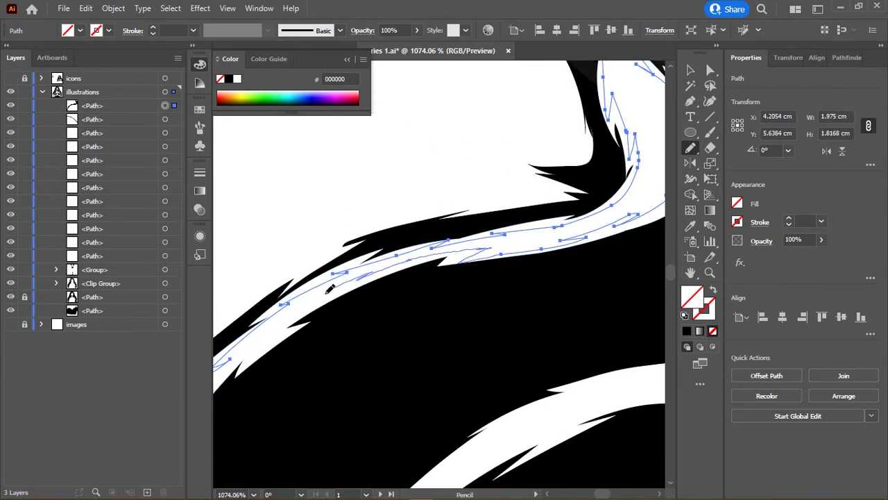
pyautogui.scroll(-3, 291, 327)
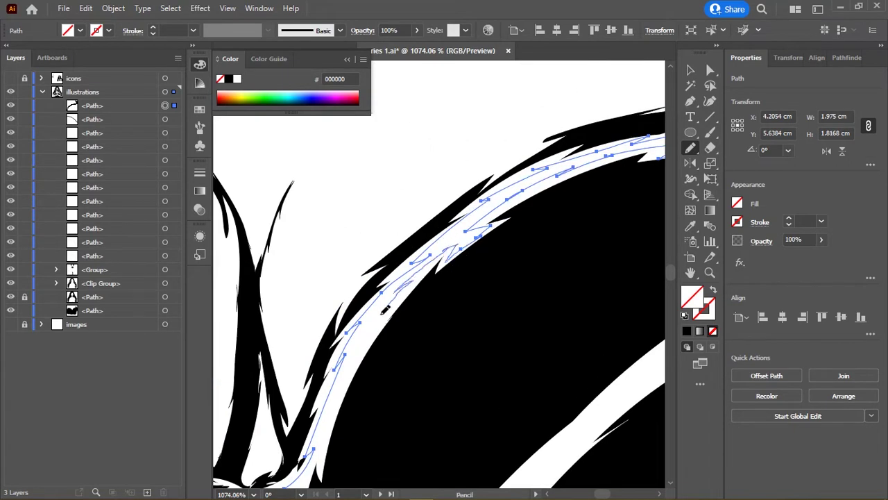
pyautogui.hscroll(-3, 423, 230)
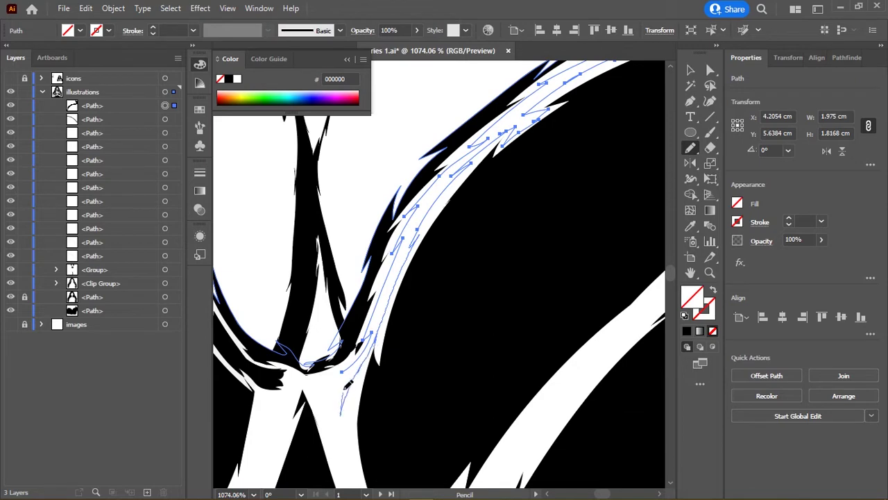
pyautogui.hscroll(-3, 343, 386)
pyautogui.click(232, 78)
pyautogui.scroll(-3, 380, 222)
pyautogui.scroll(-3, 379, 223)
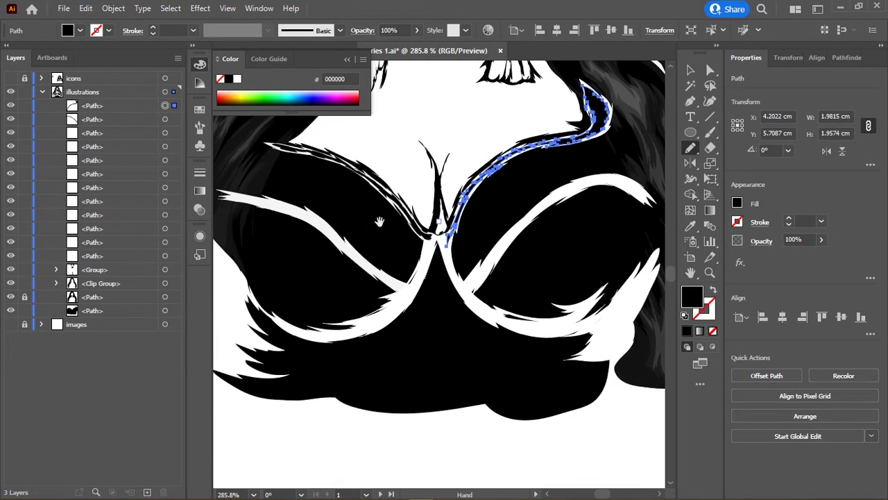
pyautogui.scroll(1, 380, 222)
# Step: Trace a shape along the white underwire stroke and fill it black
pyautogui.moveTo(379, 222)
pyautogui.mouseDown()
pyautogui.moveTo(347, 198)
pyautogui.moveTo(401, 229)
pyautogui.mouseUp()
pyautogui.scroll(2, 412, 234)
pyautogui.scroll(1, 304, 194)
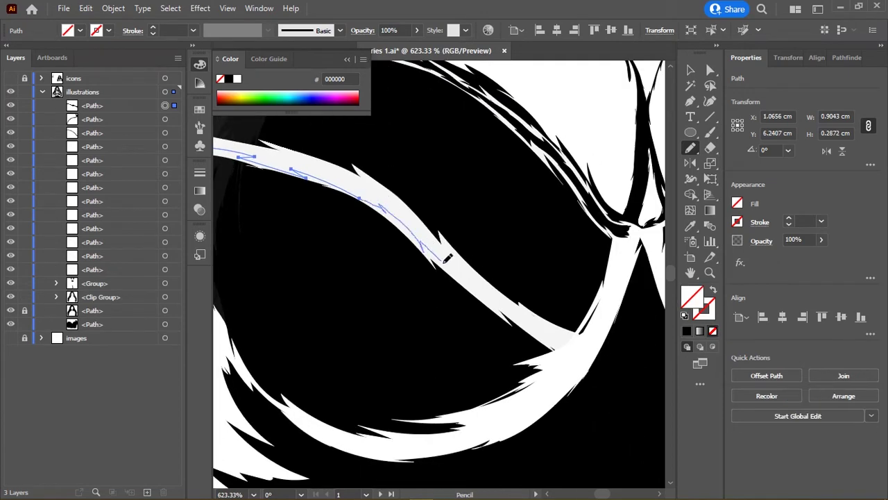
pyautogui.moveTo(445, 259); pyautogui.dragTo(399, 217)
pyautogui.scroll(-2, 399, 217)
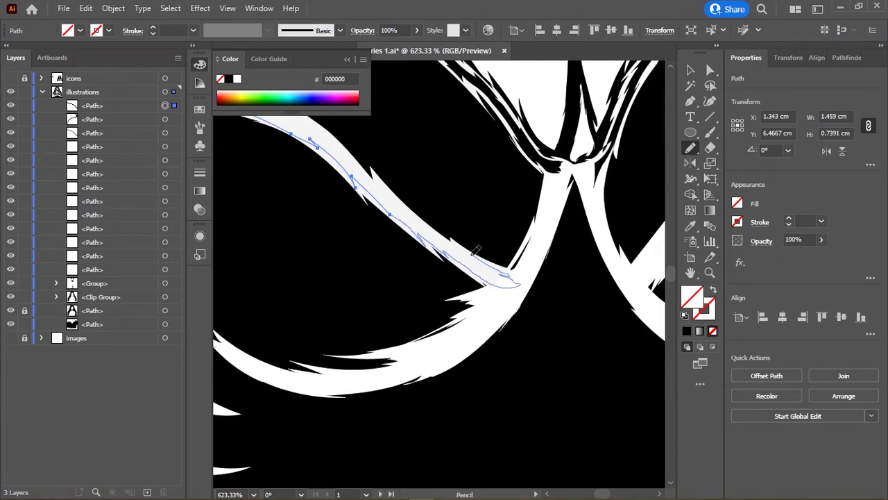
pyautogui.moveTo(354, 154); pyautogui.dragTo(562, 257)
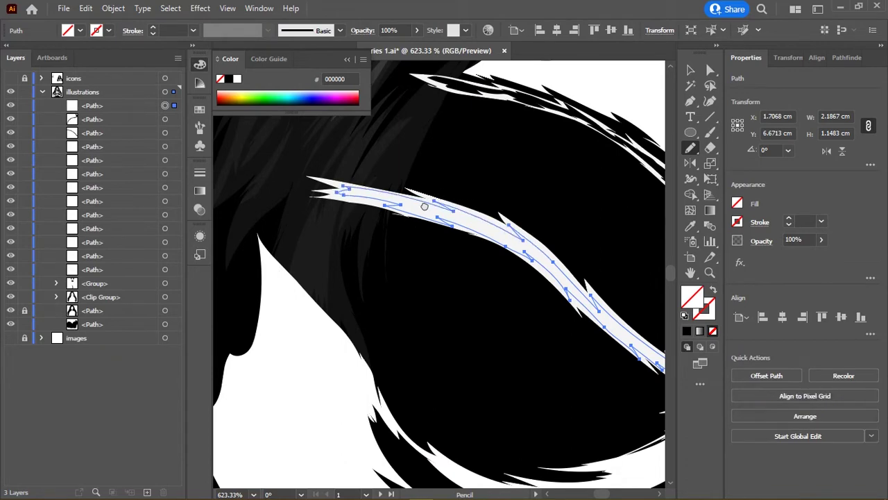
pyautogui.click(302, 104)
# Step: Trace another black-filled shape along the white stroke's lower edge
pyautogui.moveTo(523, 210)
pyautogui.mouseDown()
pyautogui.moveTo(528, 255)
pyautogui.moveTo(389, 236)
pyautogui.mouseUp()
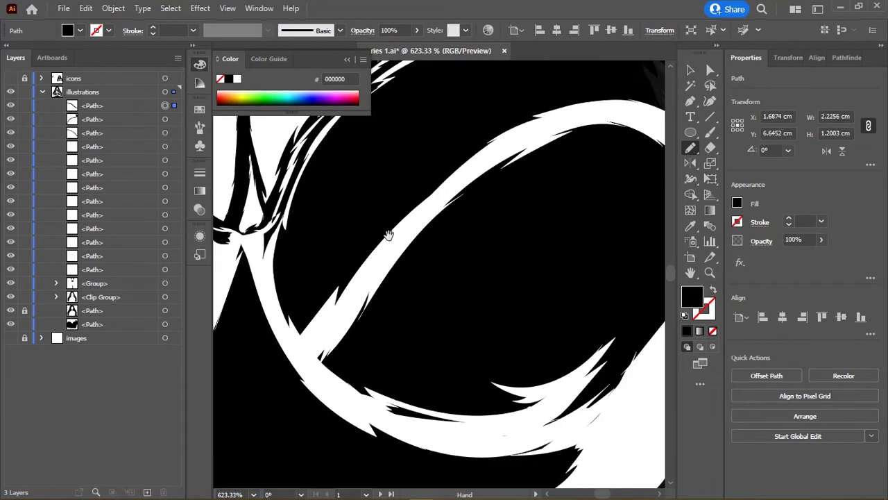
pyautogui.moveTo(318, 325); pyautogui.dragTo(436, 198)
pyautogui.scroll(2, 343, 310)
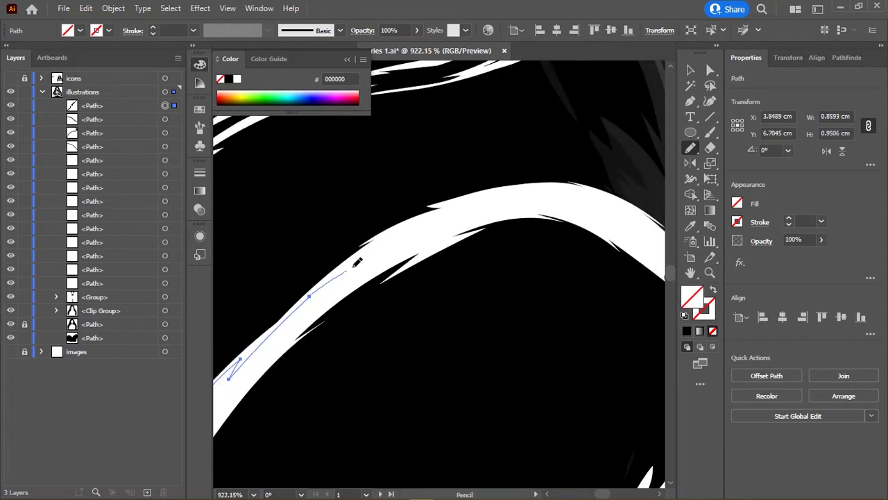
pyautogui.moveTo(326, 295); pyautogui.dragTo(447, 216)
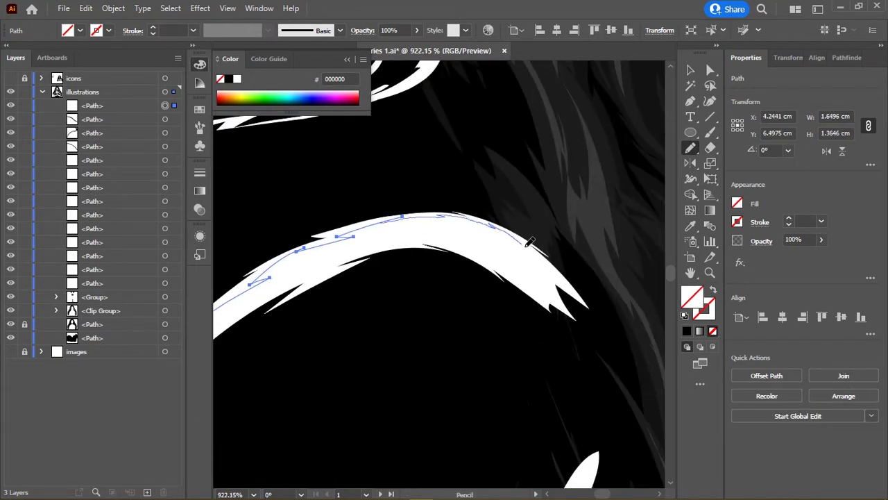
pyautogui.moveTo(562, 291)
pyautogui.mouseDown()
pyautogui.moveTo(500, 257)
pyautogui.moveTo(393, 236)
pyautogui.moveTo(312, 273)
pyautogui.moveTo(428, 249)
pyautogui.moveTo(475, 259)
pyautogui.mouseUp()
pyautogui.moveTo(384, 334); pyautogui.dragTo(456, 262)
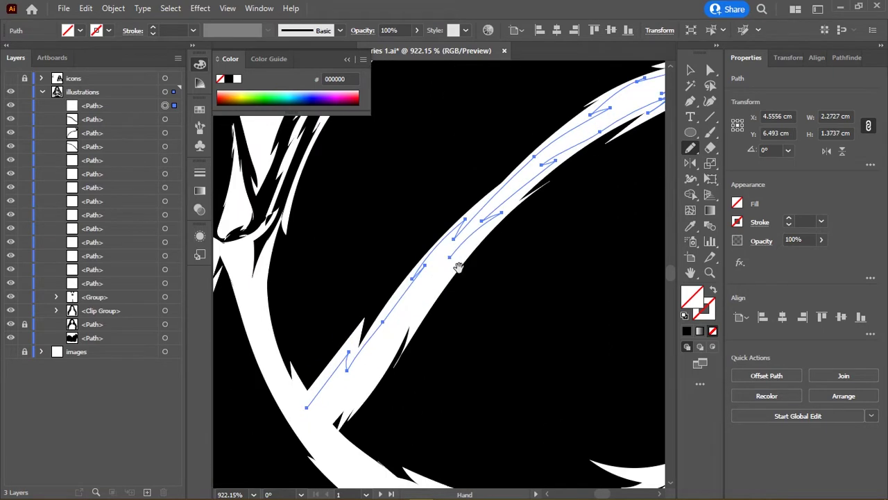
pyautogui.moveTo(292, 393); pyautogui.dragTo(489, 285)
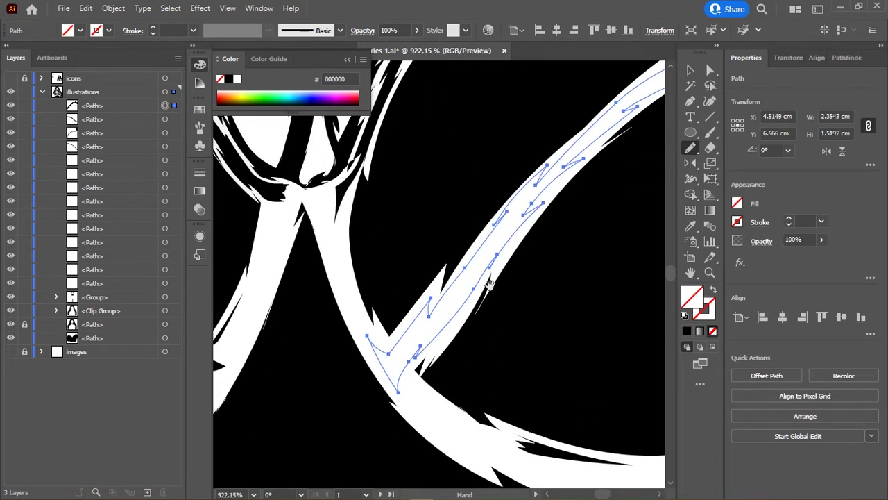
pyautogui.click(231, 80)
pyautogui.scroll(-4, 382, 207)
pyautogui.scroll(-2, 392, 258)
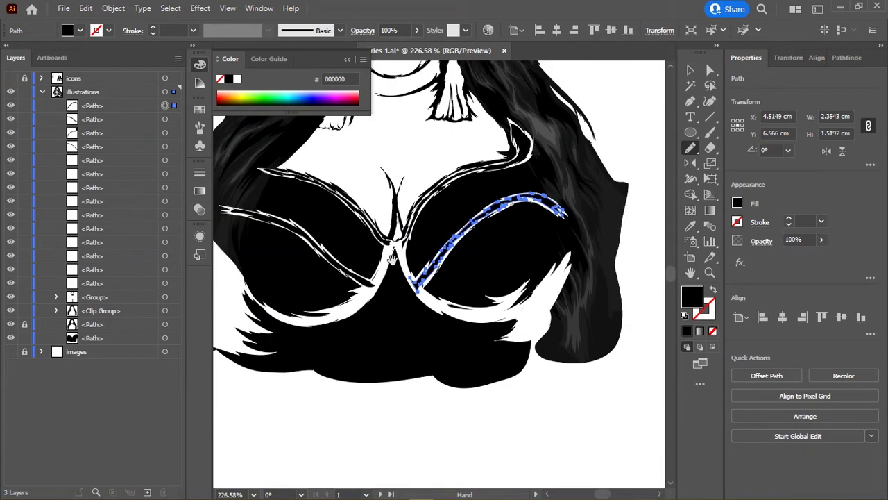
pyautogui.scroll(3, 302, 321)
pyautogui.scroll(2, 424, 238)
pyautogui.scroll(2, 377, 234)
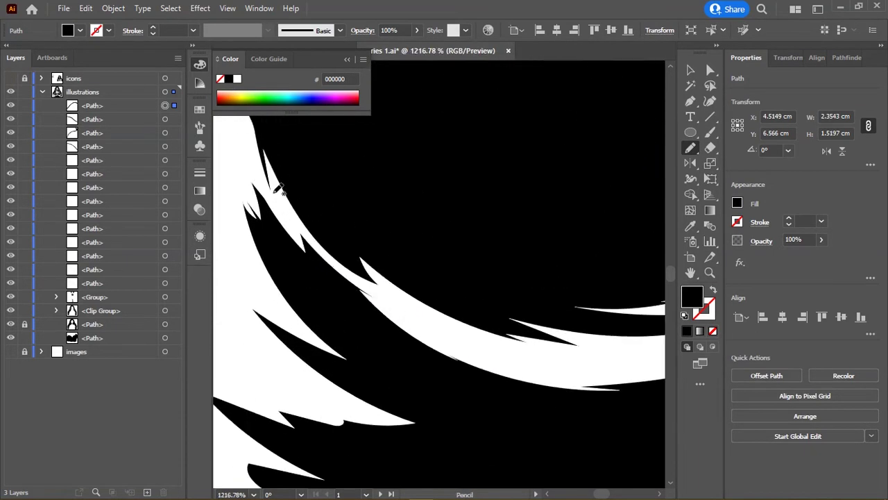
# Step: Trace a thin black shape roughening the left cup's white band edge
pyautogui.moveTo(274, 185)
pyautogui.mouseDown()
pyautogui.moveTo(289, 218)
pyautogui.moveTo(496, 354)
pyautogui.mouseUp()
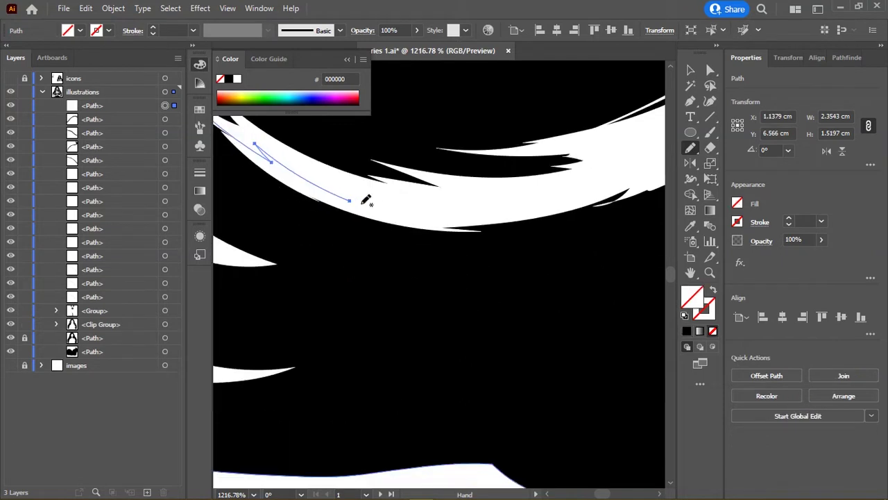
pyautogui.moveTo(366, 198)
pyautogui.mouseDown()
pyautogui.moveTo(451, 211)
pyautogui.moveTo(420, 236)
pyautogui.moveTo(379, 295)
pyautogui.moveTo(382, 278)
pyautogui.moveTo(388, 293)
pyautogui.mouseUp()
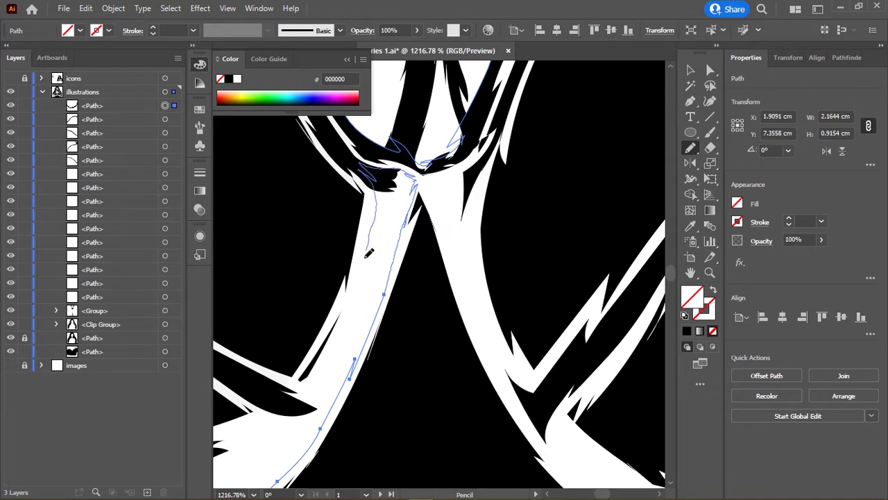
pyautogui.moveTo(347, 351); pyautogui.dragTo(444, 199)
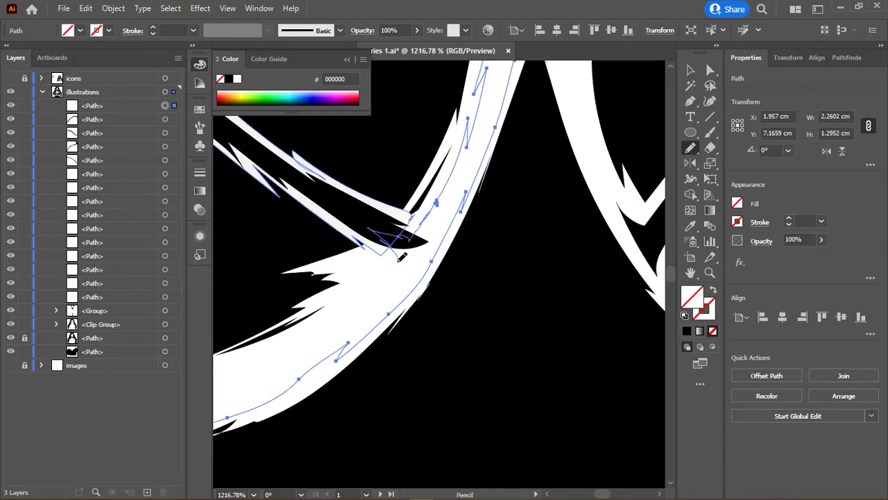
pyautogui.moveTo(327, 333)
pyautogui.mouseDown()
pyautogui.moveTo(396, 248)
pyautogui.moveTo(509, 224)
pyautogui.moveTo(422, 240)
pyautogui.moveTo(294, 222)
pyautogui.moveTo(436, 208)
pyautogui.moveTo(393, 188)
pyautogui.moveTo(385, 196)
pyautogui.moveTo(517, 302)
pyautogui.mouseUp()
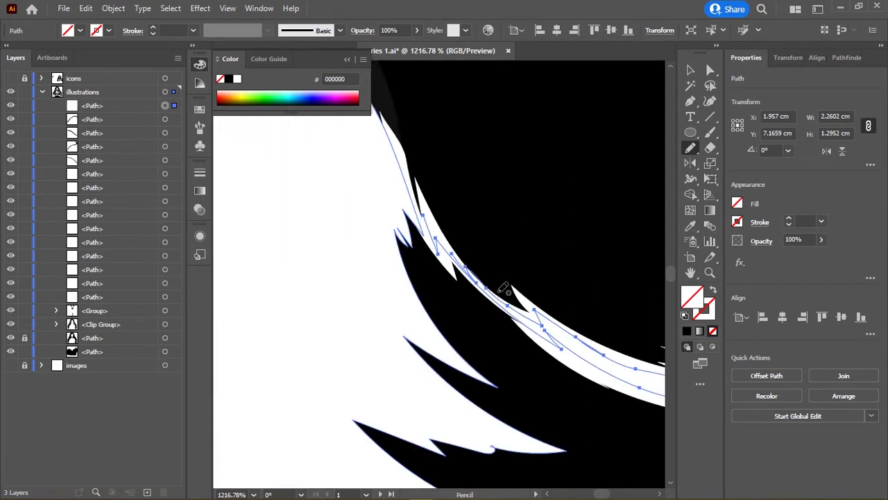
pyautogui.moveTo(453, 254); pyautogui.dragTo(488, 286)
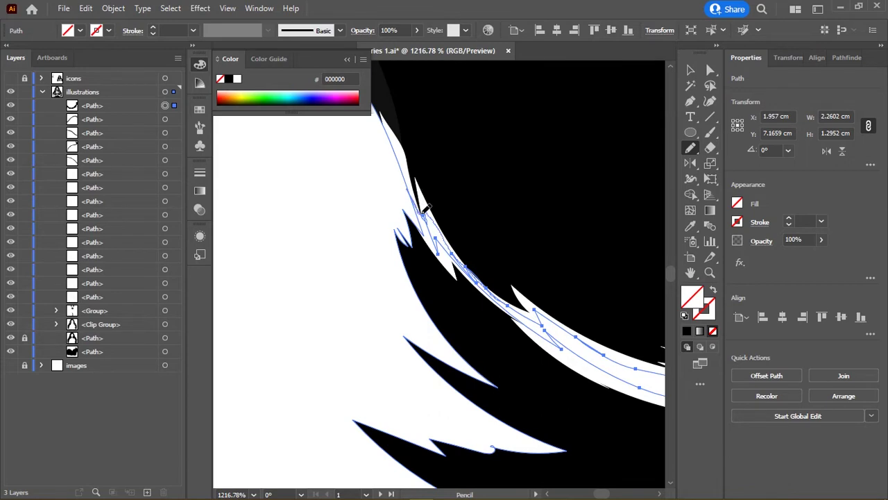
pyautogui.moveTo(422, 211); pyautogui.dragTo(426, 217)
pyautogui.scroll(-8, 487, 247)
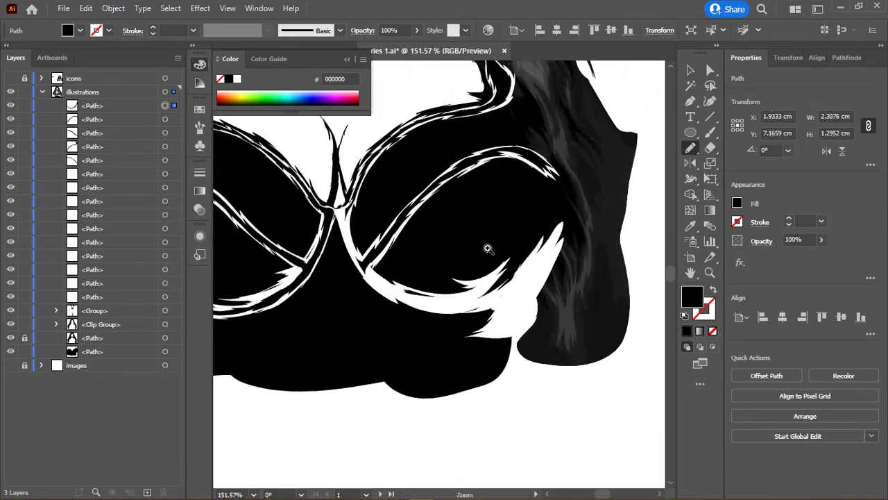
# Step: Trace black Pencil shapes along the white strands at the lower cup edge
pyautogui.scroll(4, 487, 247)
pyautogui.scroll(1, 304, 198)
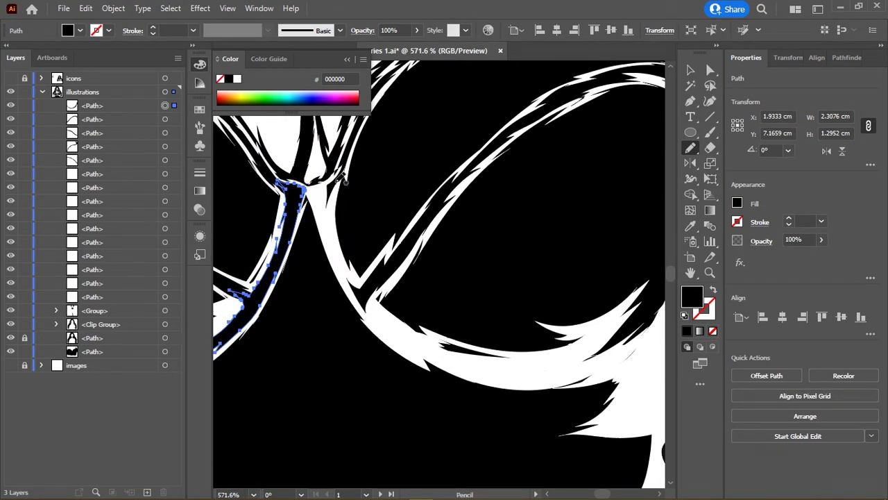
pyautogui.moveTo(358, 281); pyautogui.dragTo(358, 282)
pyautogui.moveTo(359, 282)
pyautogui.mouseDown()
pyautogui.moveTo(334, 262)
pyautogui.moveTo(327, 236)
pyautogui.mouseUp()
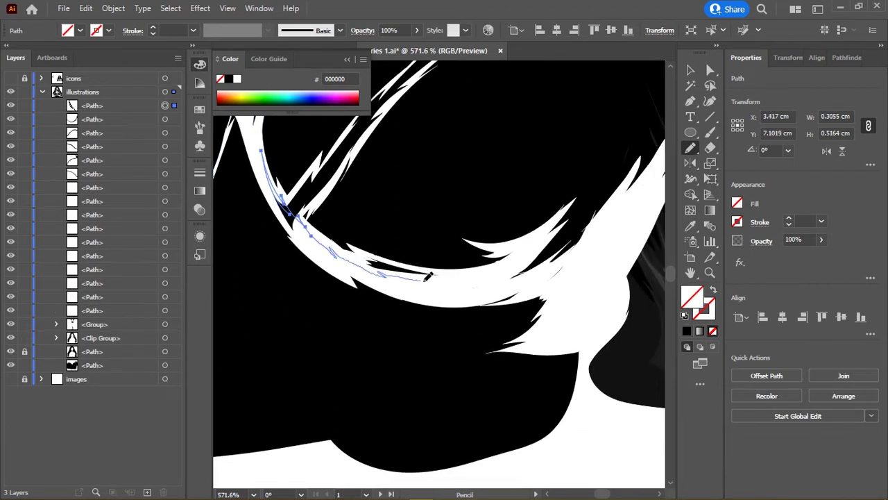
pyautogui.moveTo(428, 276); pyautogui.dragTo(488, 277)
pyautogui.moveTo(563, 258)
pyautogui.mouseDown()
pyautogui.moveTo(461, 300)
pyautogui.moveTo(497, 286)
pyautogui.mouseUp()
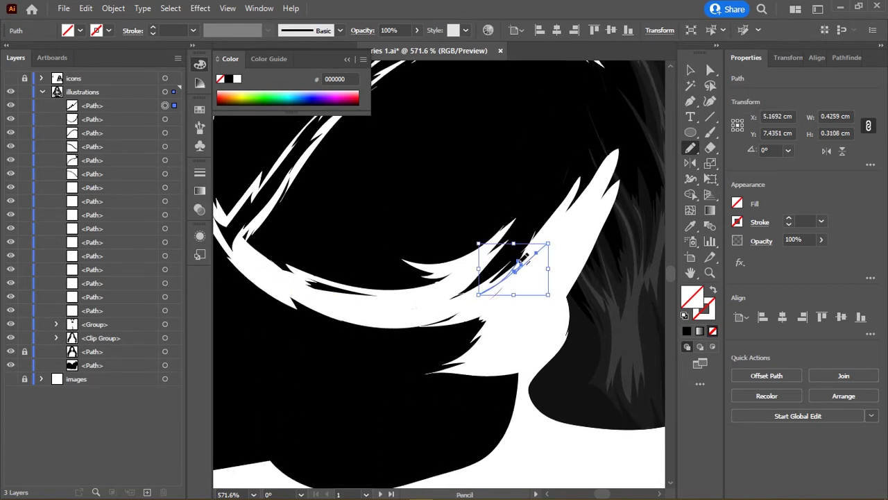
pyautogui.moveTo(588, 196); pyautogui.dragTo(533, 265)
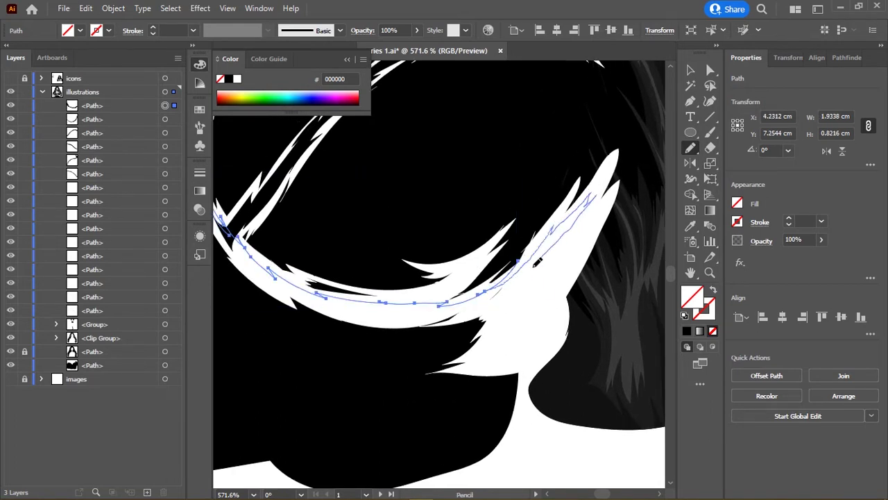
pyautogui.moveTo(394, 315); pyautogui.dragTo(538, 294)
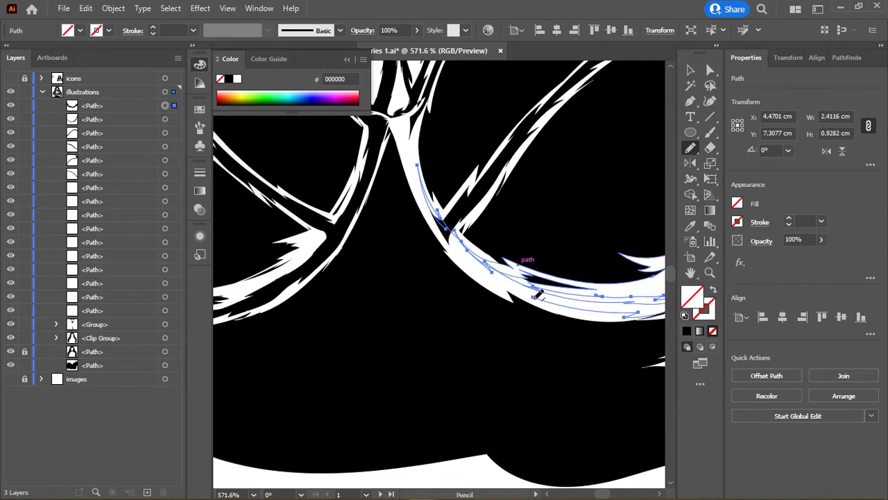
# Step: Trace over the crossing strands at the centre junction, then zoom out and deselect
pyautogui.moveTo(417, 165); pyautogui.dragTo(615, 318)
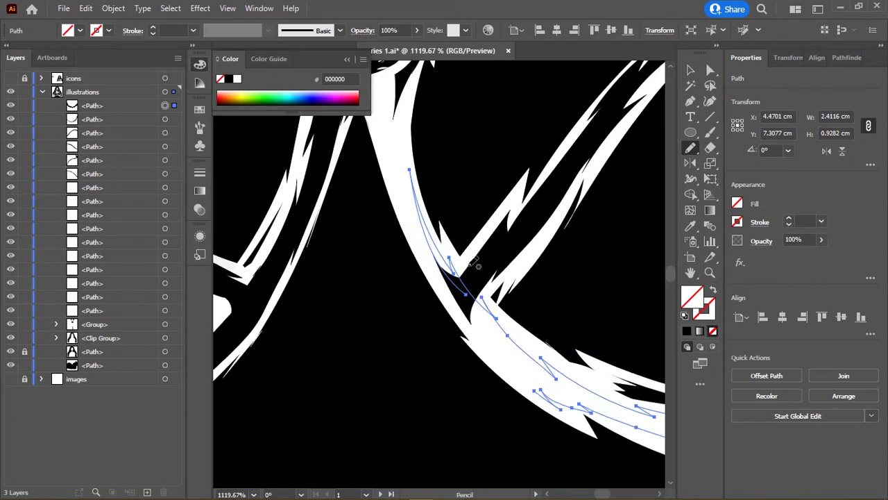
pyautogui.moveTo(408, 147); pyautogui.dragTo(404, 118)
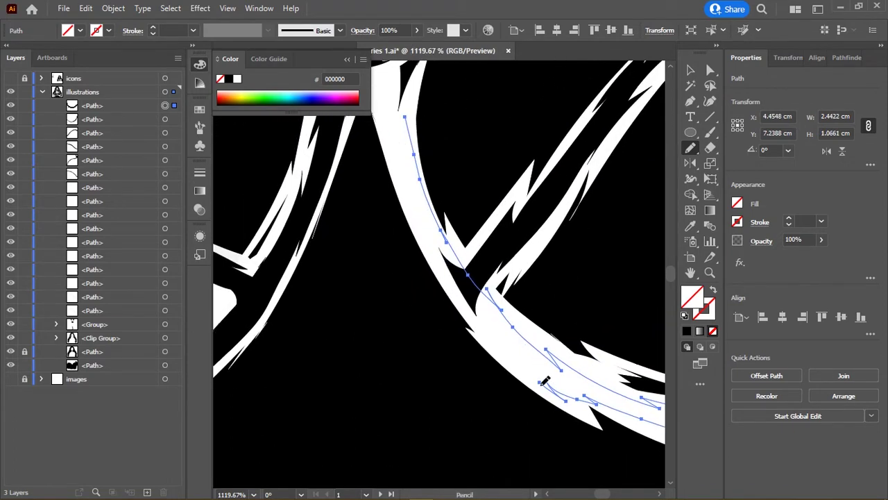
pyautogui.scroll(3, 462, 277)
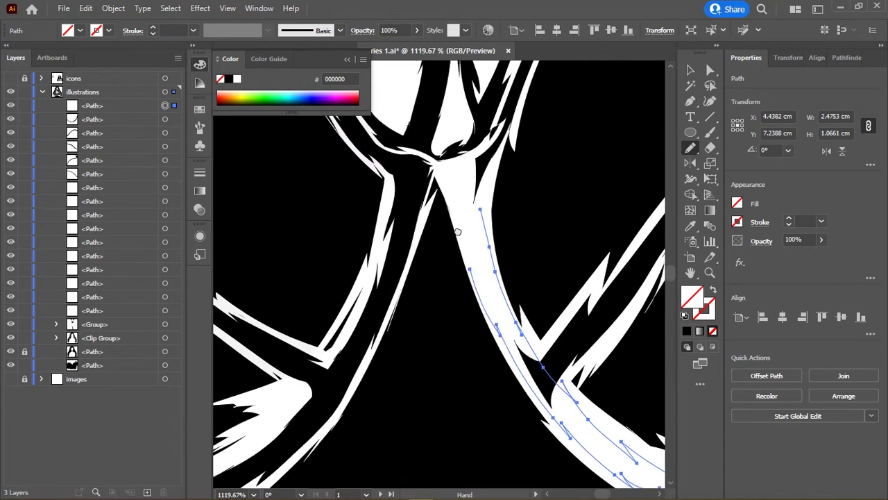
pyautogui.scroll(3, 448, 326)
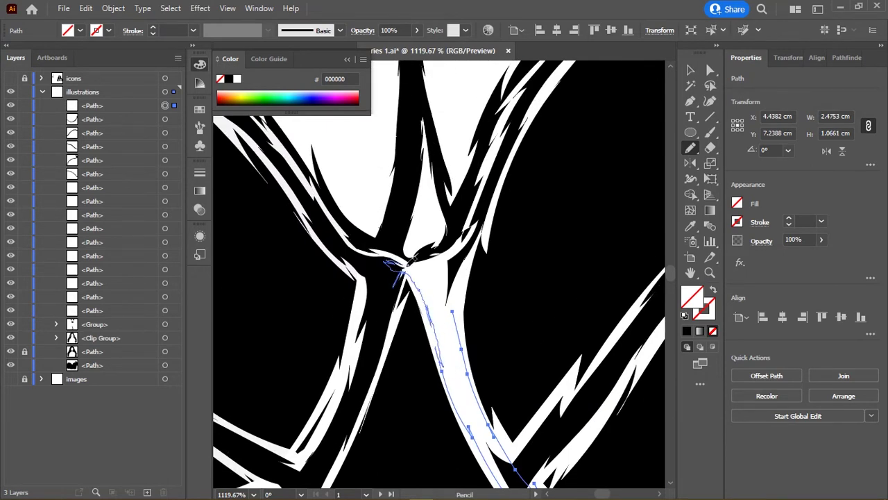
pyautogui.scroll(-5, 437, 304)
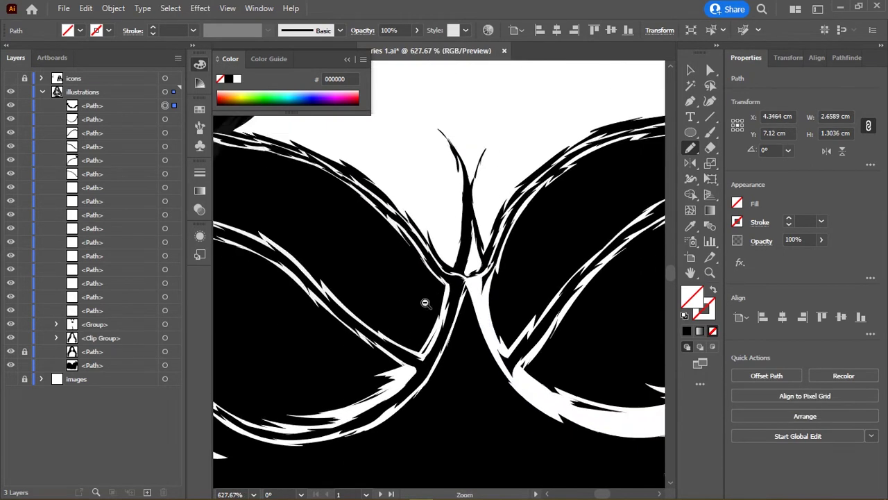
pyautogui.scroll(-4, 425, 301)
pyautogui.scroll(-2, 472, 347)
pyautogui.hotkey('ctrl', 'shift', 'a')
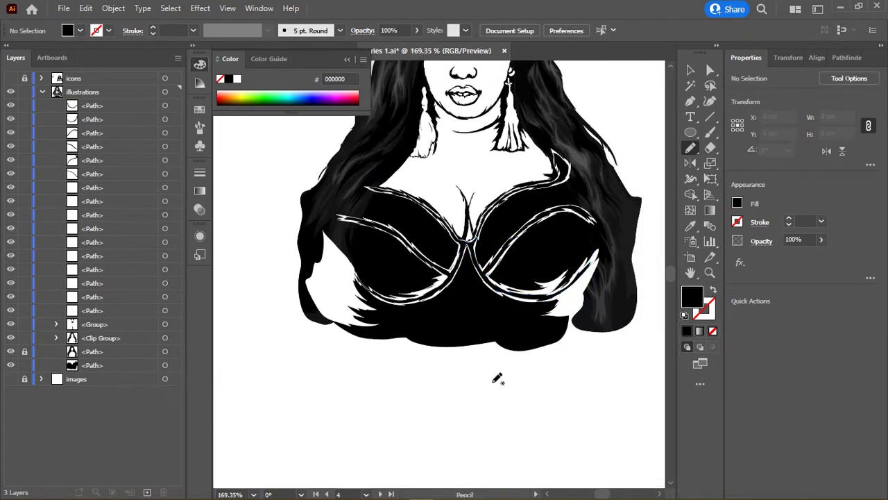
# Step: Select the black bra shape's outline with the Direct Selection tool
pyautogui.press('v')
pyautogui.scroll(-2, 447, 240)
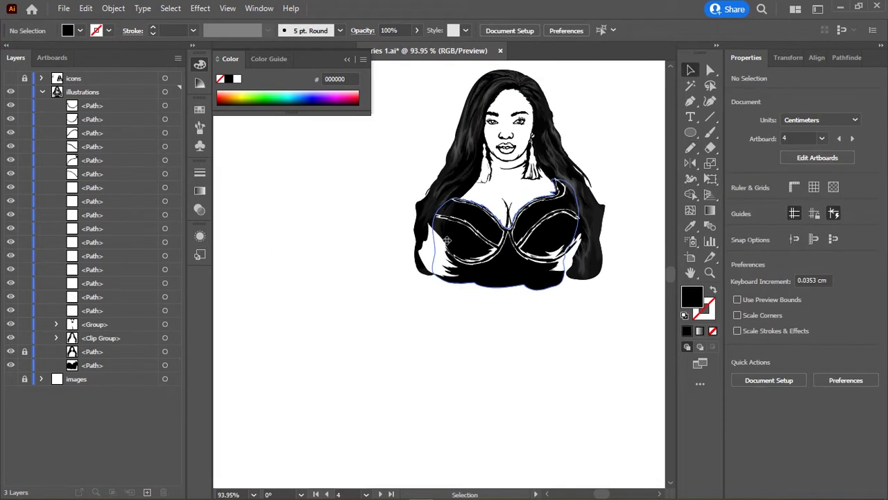
pyautogui.moveTo(354, 132); pyautogui.dragTo(633, 358)
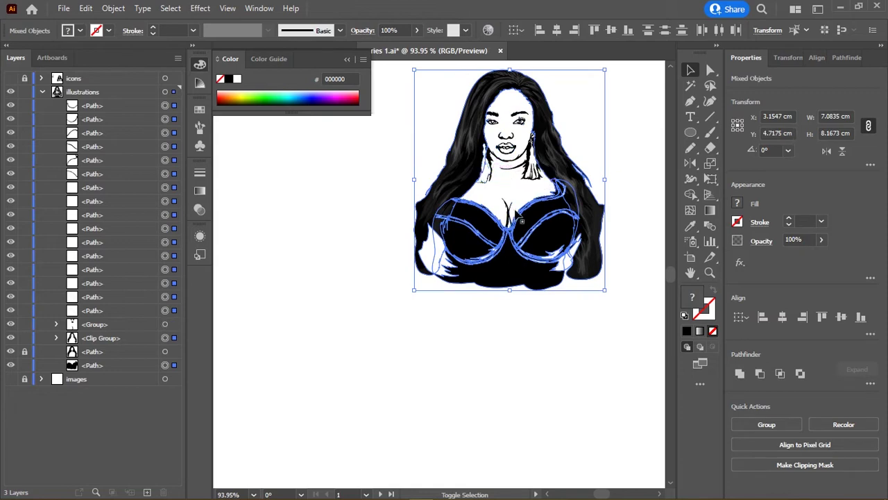
pyautogui.click(461, 177)
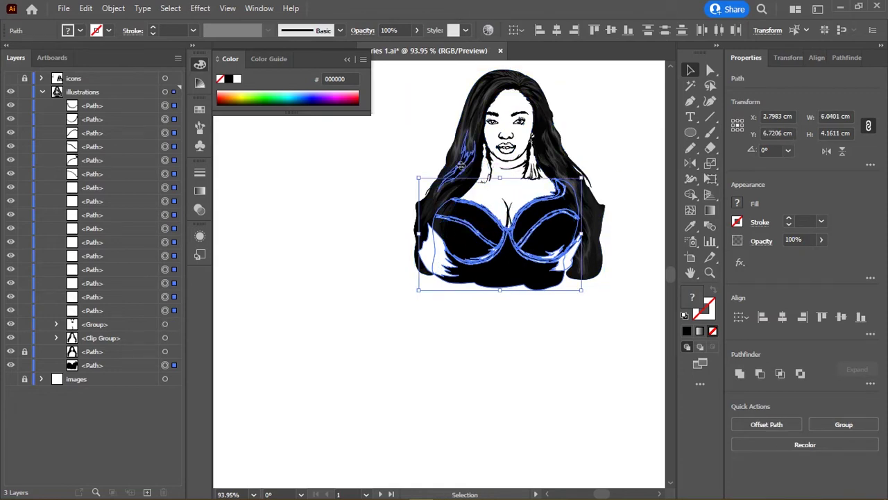
pyautogui.press('a')
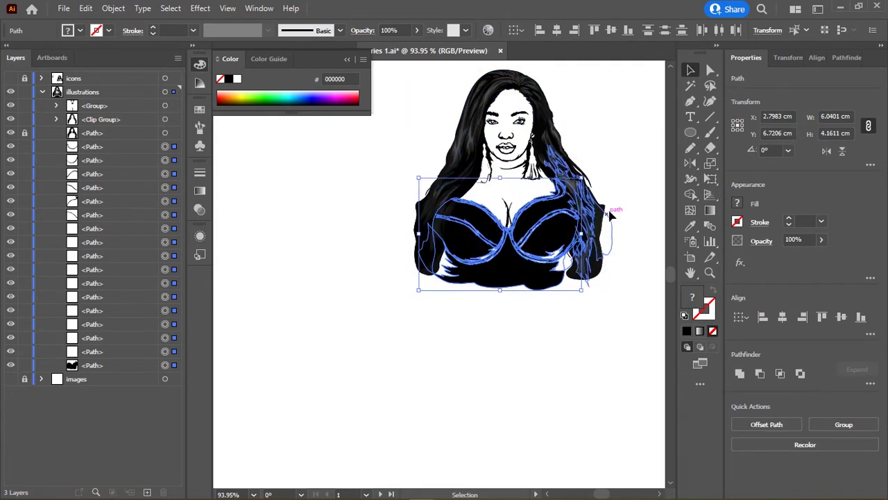
pyautogui.scroll(3, 557, 176)
pyautogui.scroll(6, 584, 258)
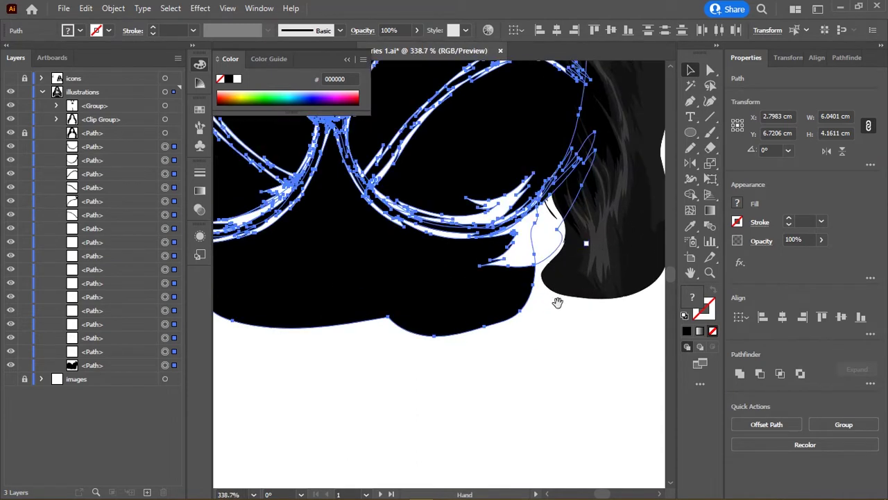
pyautogui.press('v')
pyautogui.click(515, 359)
pyautogui.press('a')
pyautogui.click(447, 294)
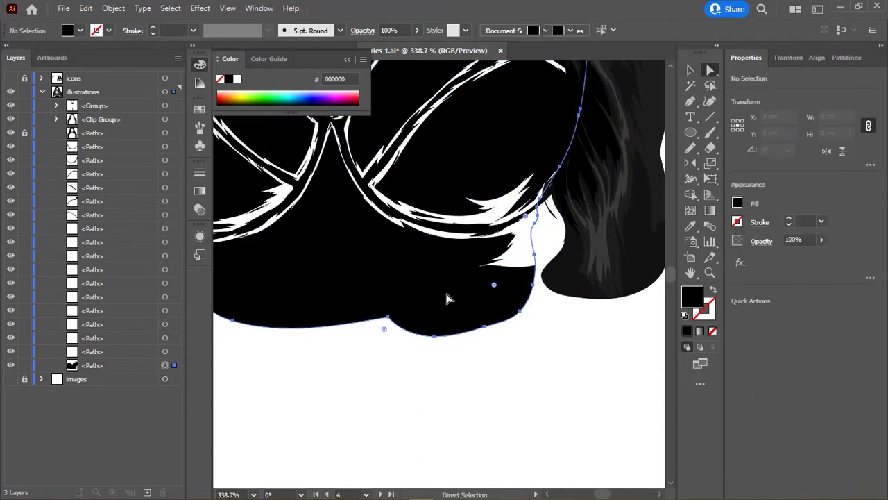
pyautogui.scroll(-3, 447, 294)
# Step: Lock the other groups, bring the bra shape to front and clip the white strokes inside it
pyautogui.moveTo(24, 106); pyautogui.dragTo(24, 119)
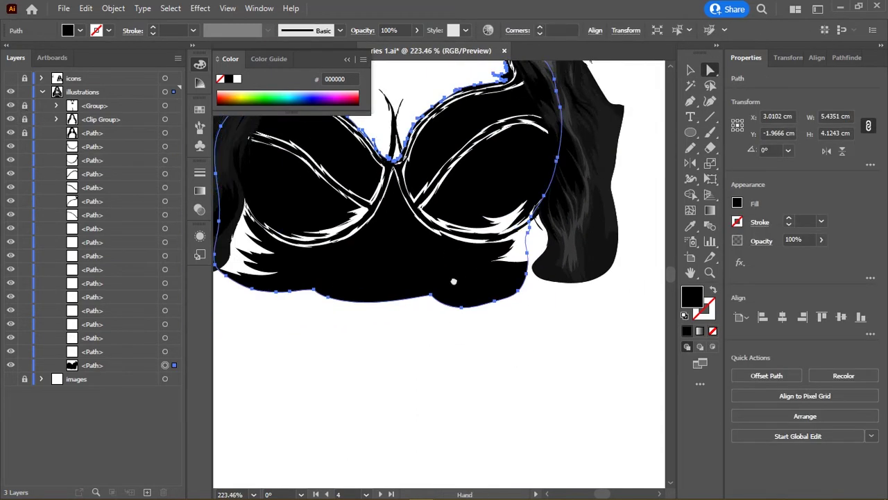
pyautogui.moveTo(401, 275); pyautogui.dragTo(469, 331)
pyautogui.press('v')
pyautogui.hotkey('ctrl', 'shift', ']')
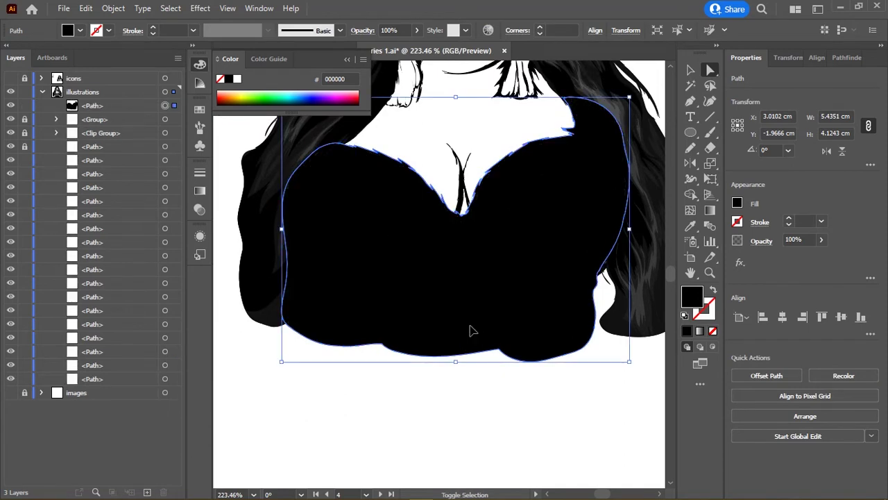
pyautogui.scroll(-3, 476, 275)
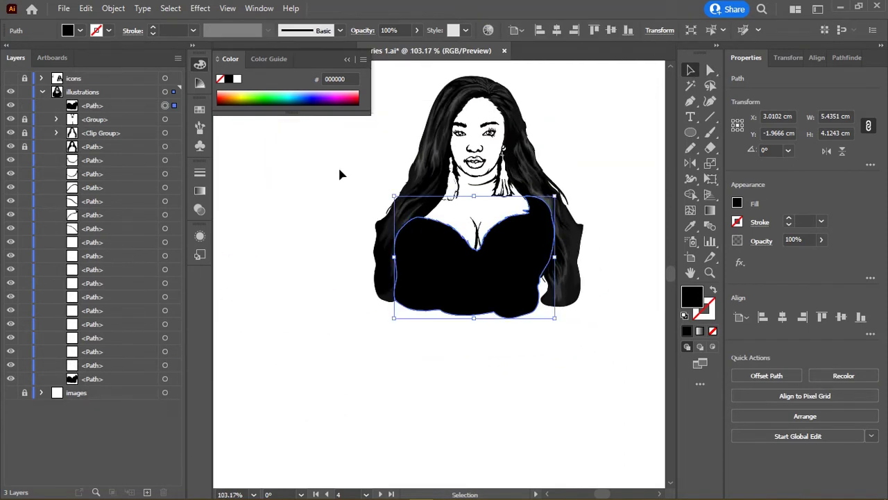
pyautogui.hotkey('ctrl', '7')
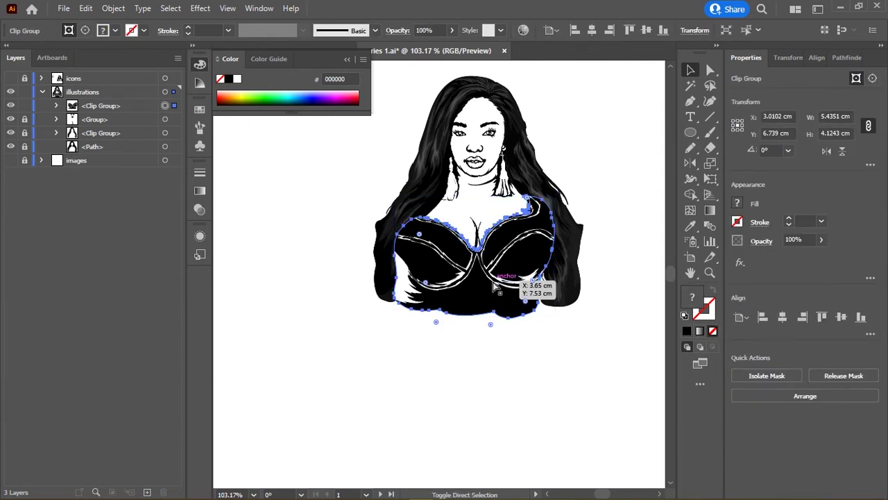
pyautogui.moveTo(554, 318); pyautogui.dragTo(548, 166)
pyautogui.scroll(3, 423, 228)
pyautogui.scroll(2, 448, 258)
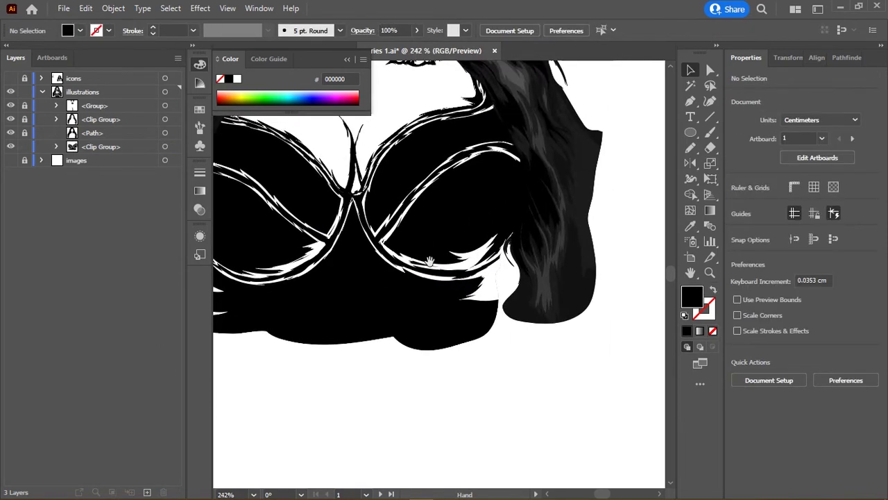
pyautogui.scroll(2, 458, 262)
# Step: Draw a black-filled hair strand shape along the hair edge by the neck
pyautogui.scroll(1, 470, 266)
pyautogui.hotkey('shift', 'b')
pyautogui.scroll(2, 458, 243)
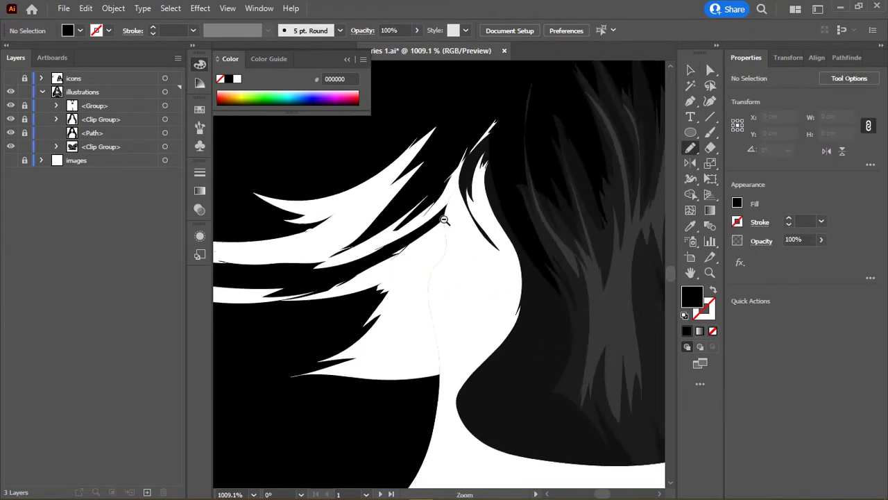
pyautogui.scroll(4, 446, 229)
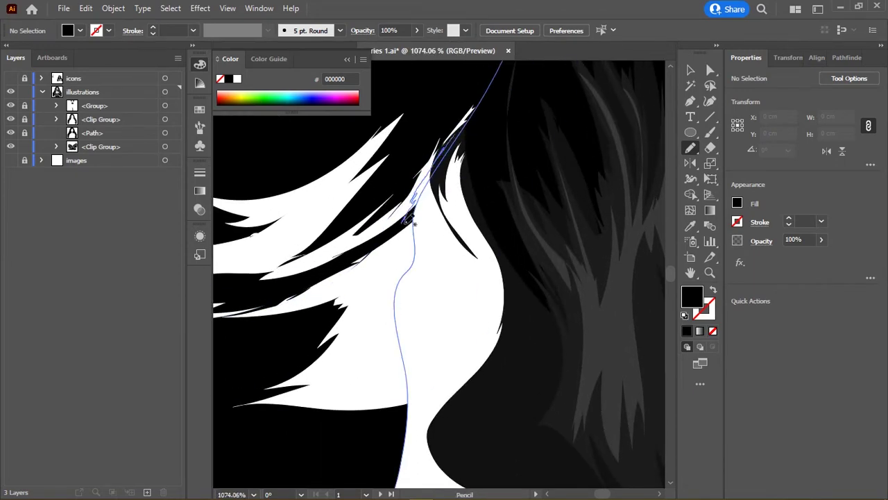
pyautogui.moveTo(402, 268); pyautogui.dragTo(405, 358)
pyautogui.scroll(-5, 405, 358)
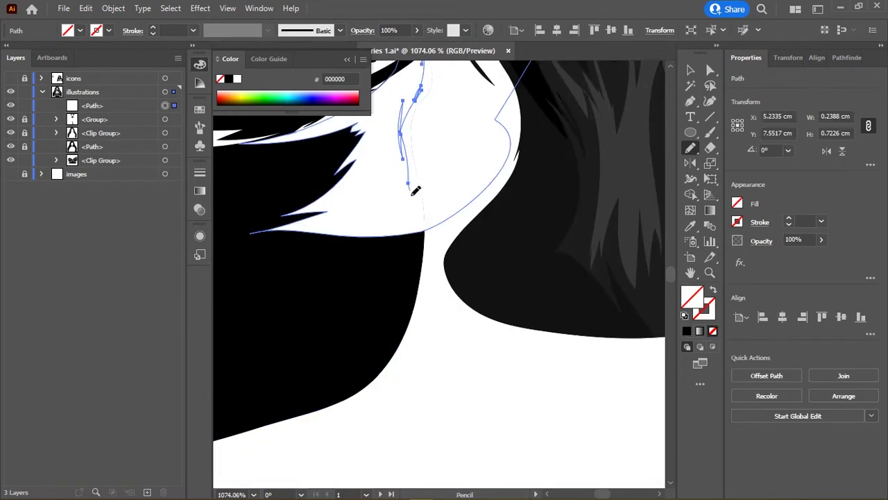
pyautogui.scroll(-3, 408, 298)
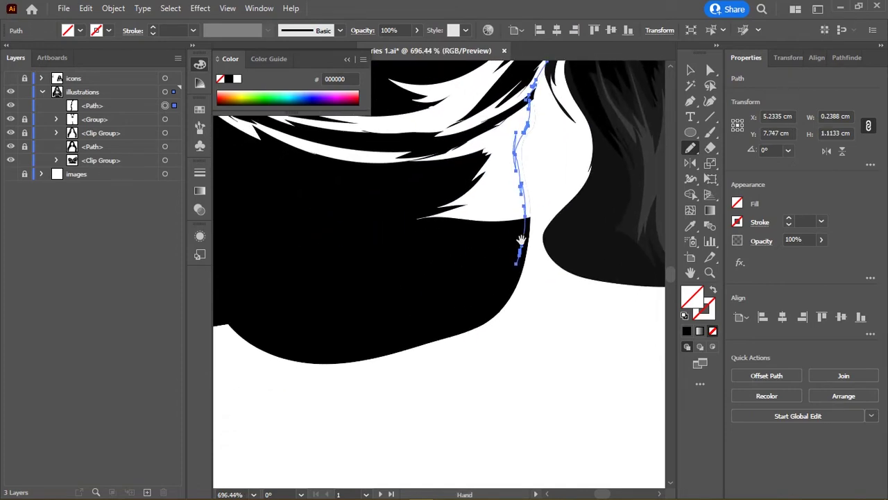
pyautogui.moveTo(417, 264)
pyautogui.mouseDown()
pyautogui.moveTo(455, 187)
pyautogui.moveTo(476, 377)
pyautogui.moveTo(404, 416)
pyautogui.mouseUp()
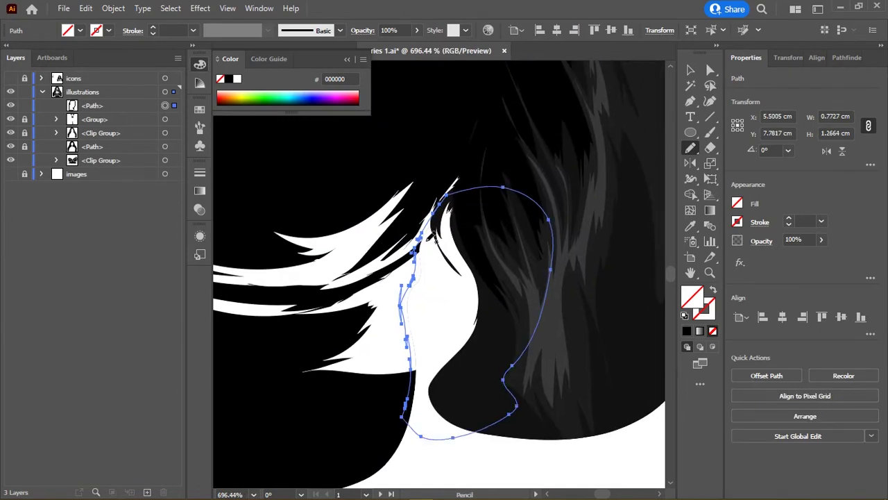
pyautogui.click(229, 78)
# Step: Draw a black shape over the dark hair region and move it into the bra Clip Group
pyautogui.moveTo(561, 233); pyautogui.dragTo(422, 132)
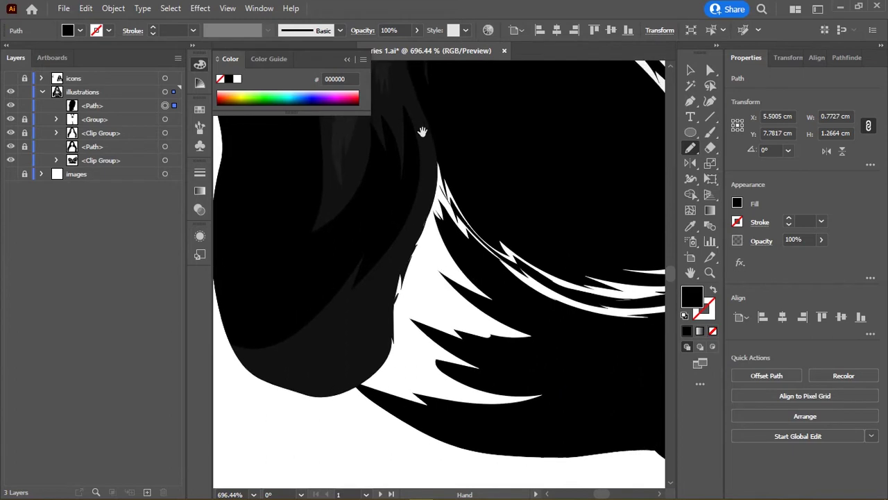
pyautogui.keyDown('ctrl'); pyautogui.click(368, 365); pyautogui.keyUp('ctrl')
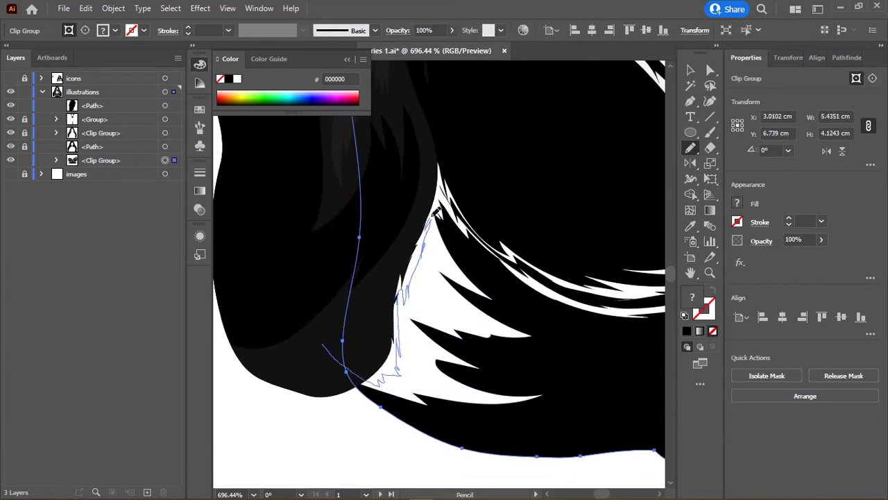
pyautogui.moveTo(445, 161)
pyautogui.mouseDown()
pyautogui.moveTo(321, 185)
pyautogui.moveTo(321, 331)
pyautogui.moveTo(380, 380)
pyautogui.mouseUp()
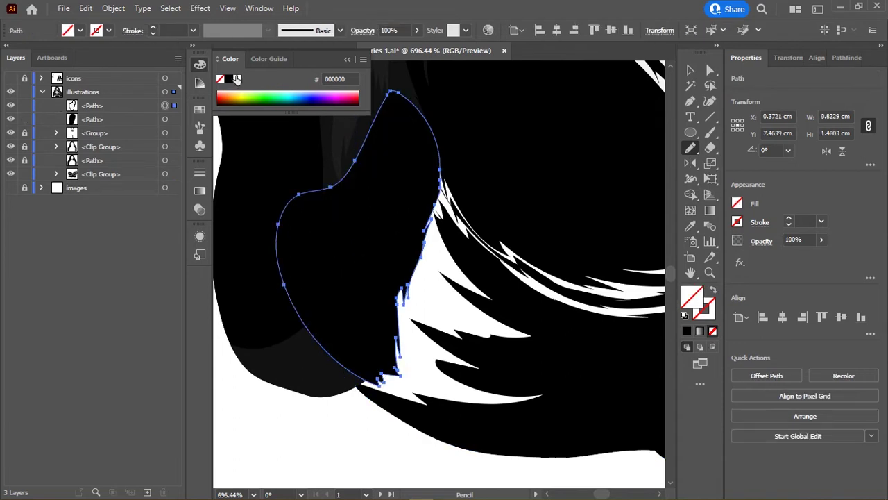
pyautogui.click(236, 79)
pyautogui.press('v')
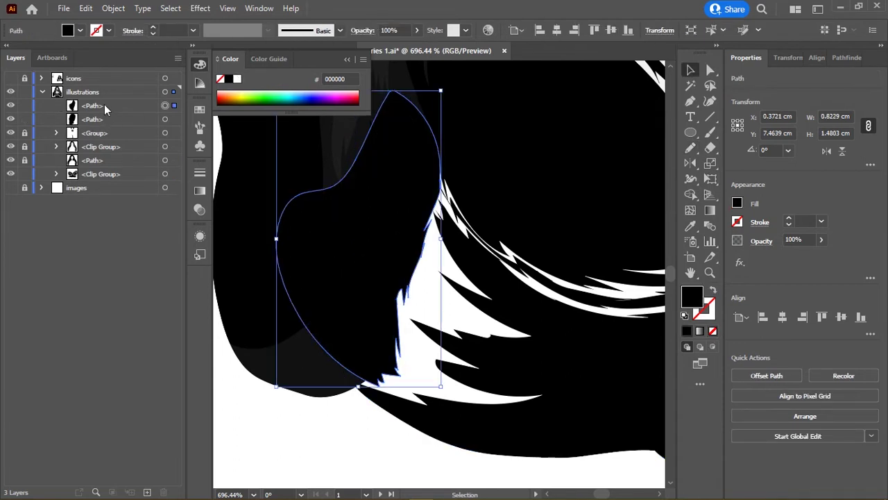
pyautogui.moveTo(104, 109); pyautogui.dragTo(100, 174)
pyautogui.click(57, 159)
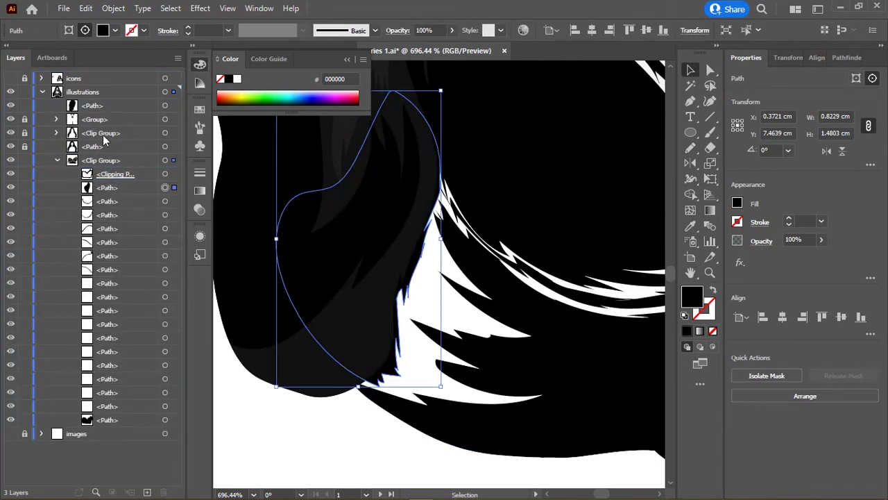
pyautogui.click(57, 160)
pyautogui.scroll(-5, 475, 220)
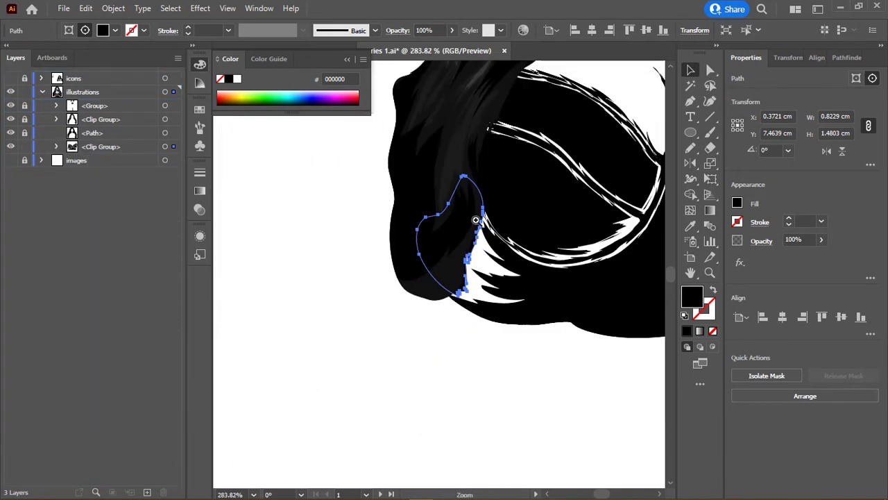
pyautogui.moveTo(475, 220); pyautogui.dragTo(468, 297)
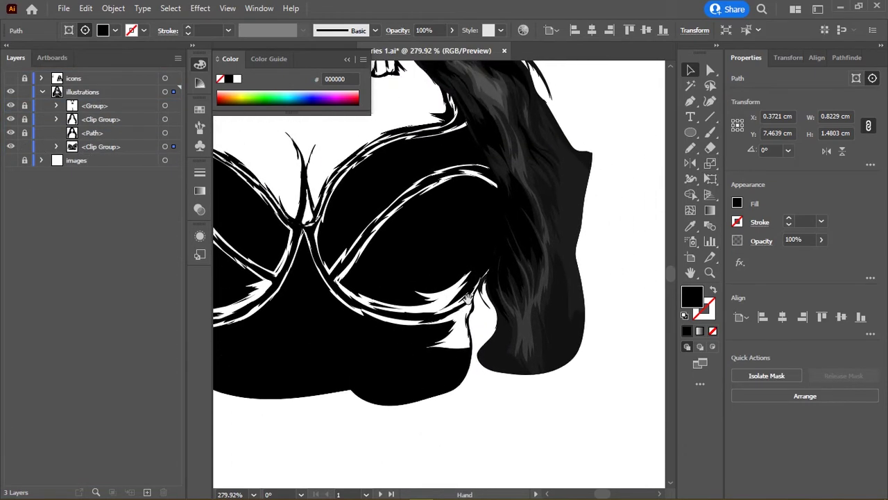
pyautogui.hotkey('ctrl', 'shift', 'a')
pyautogui.scroll(3, 576, 270)
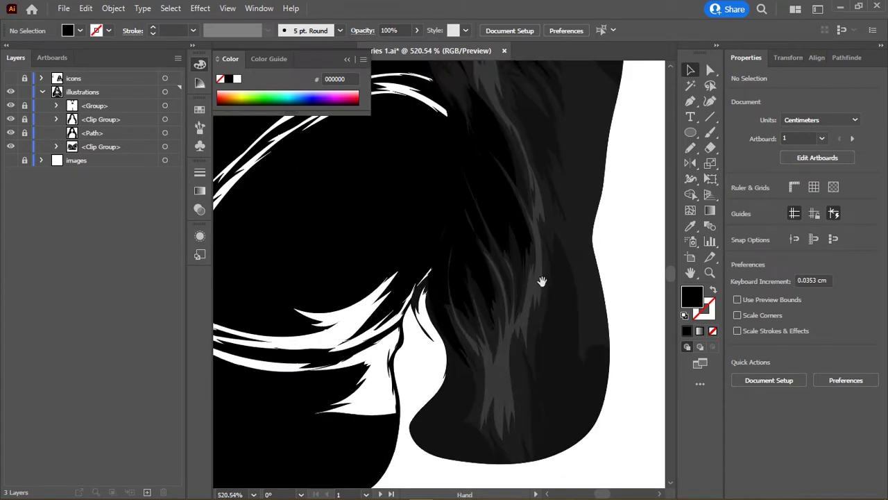
# Step: Toggle the reference photo on and off to compare it with the drawing
pyautogui.doubleClick(11, 83)
pyautogui.doubleClick(11, 84)
pyautogui.click(11, 84)
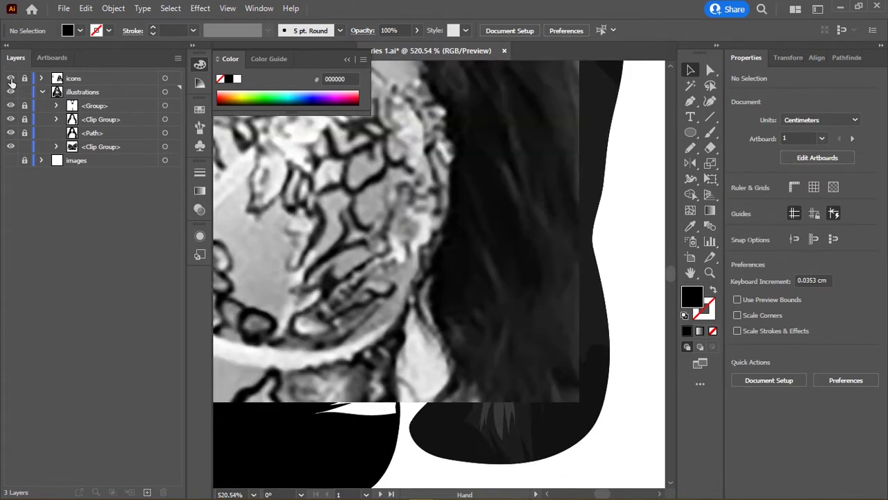
pyautogui.click(11, 85)
pyautogui.scroll(3, 472, 224)
pyautogui.scroll(3, 540, 266)
# Step: Draw a closed freehand strand in the dark hair, then zoom in on the lower hair
pyautogui.press('n')
pyautogui.moveTo(498, 159); pyautogui.dragTo(507, 194)
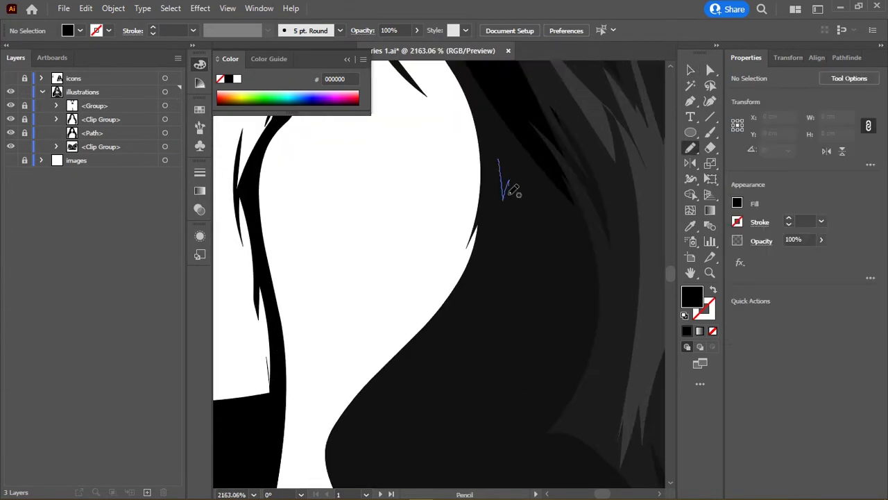
pyautogui.moveTo(494, 116); pyautogui.dragTo(494, 116)
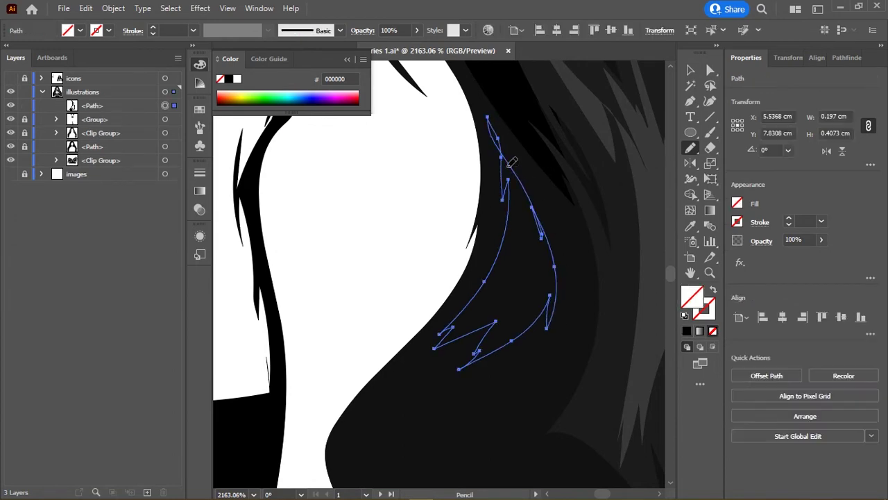
pyautogui.press('z')
pyautogui.hotkey('ctrl', 'shift', 'a')
pyautogui.scroll(-5, 407, 189)
pyautogui.scroll(-3, 454, 244)
pyautogui.click(453, 243)
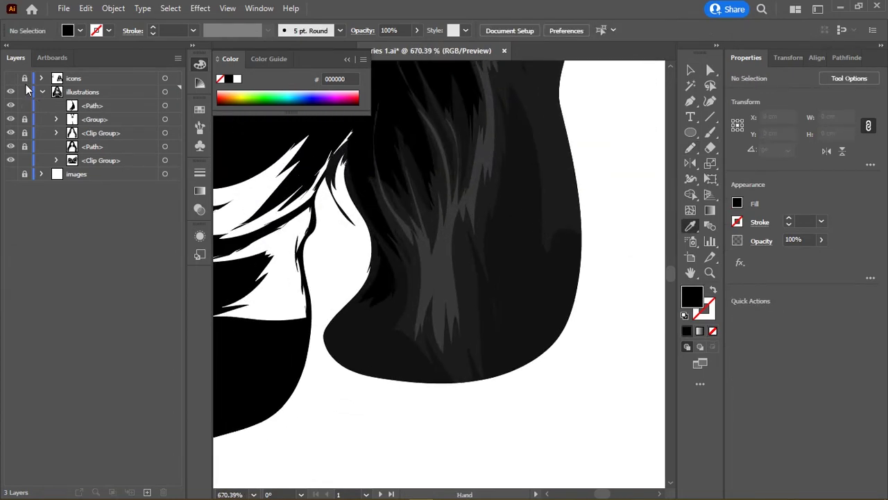
# Step: With the reference photo shown, trace a hair strand along the lower hair edge
pyautogui.click(11, 83)
pyautogui.click(11, 83)
pyautogui.click(12, 83)
pyautogui.click(536, 256)
pyautogui.press('n')
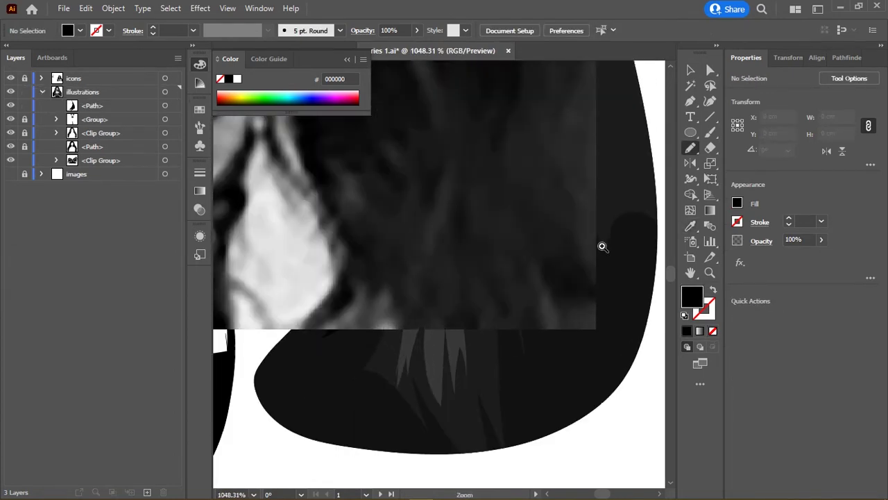
pyautogui.scroll(-2, 411, 279)
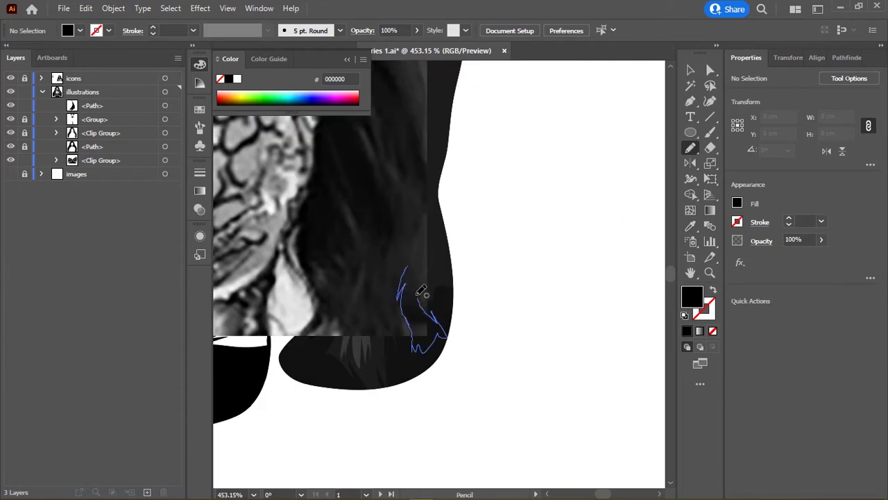
pyautogui.moveTo(412, 255); pyautogui.dragTo(410, 255)
pyautogui.hotkey('ctrl', 'shift', 'a')
# Step: Hide the reference photo and return to the Selection tool
pyautogui.scroll(-3, 445, 254)
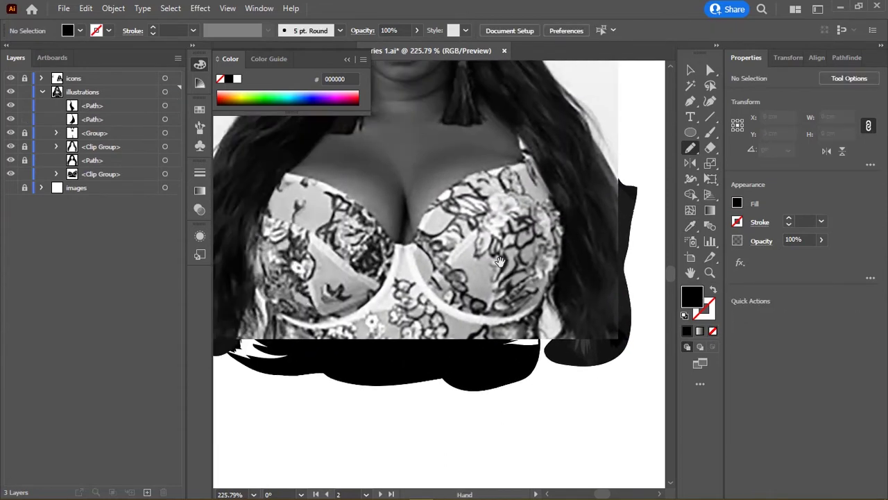
pyautogui.scroll(5, 433, 257)
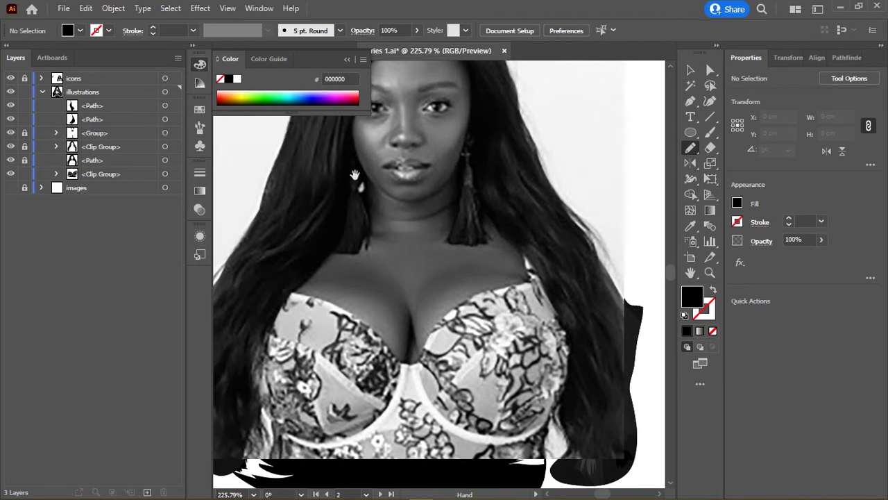
pyautogui.click(10, 79)
pyautogui.scroll(-2, 444, 264)
pyautogui.press('v')
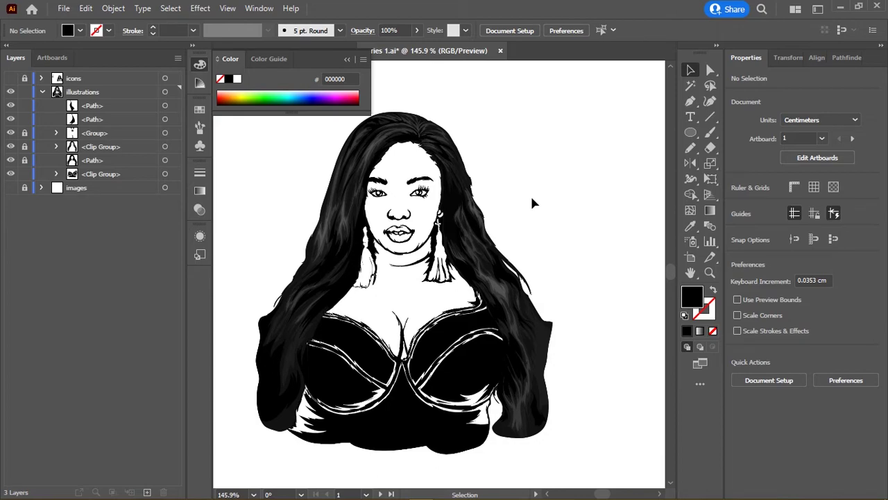
# Step: Show the grayscale reference photo again over the bra and face area
pyautogui.scroll(2, 403, 320)
pyautogui.scroll(2, 403, 320)
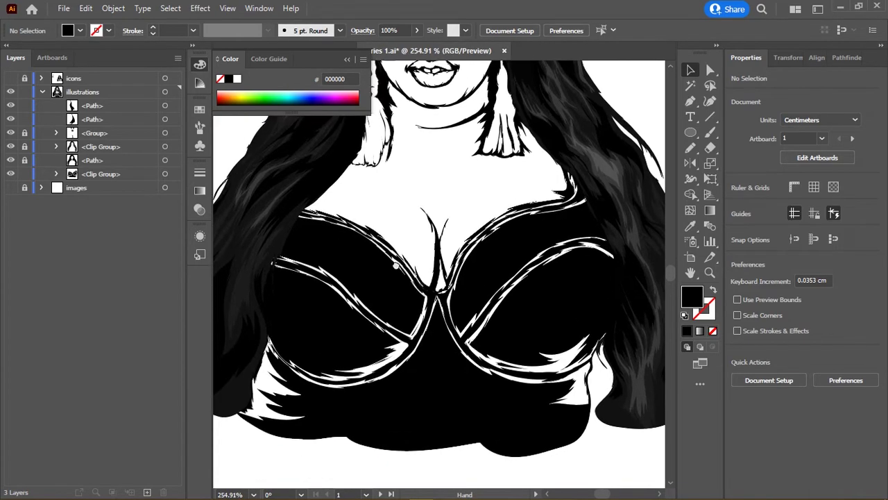
pyautogui.moveTo(403, 320); pyautogui.dragTo(387, 318)
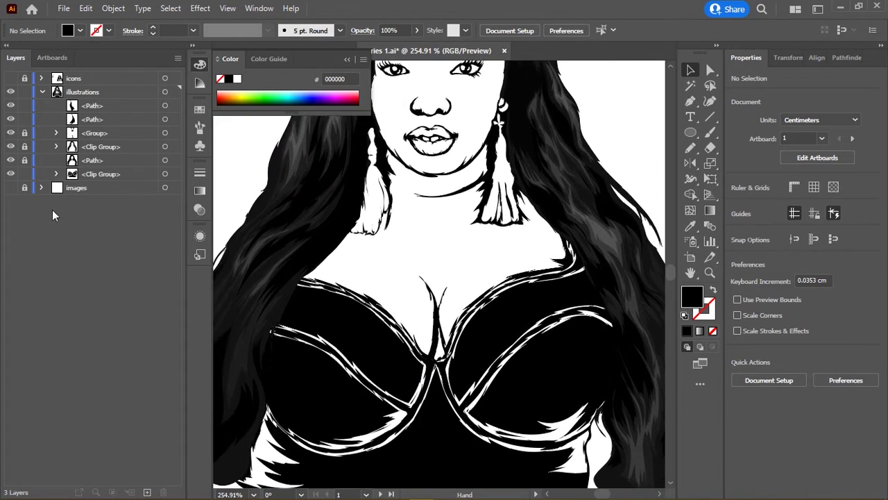
pyautogui.click(11, 78)
# Step: Zoom and pan around the bra to study the lace pattern close up
pyautogui.scroll(2, 401, 302)
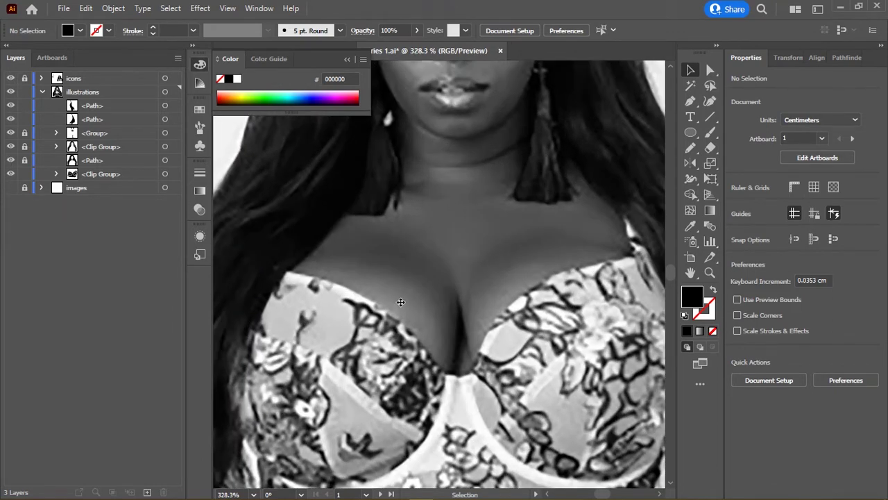
pyautogui.scroll(-2, 400, 302)
pyautogui.scroll(-2, 392, 316)
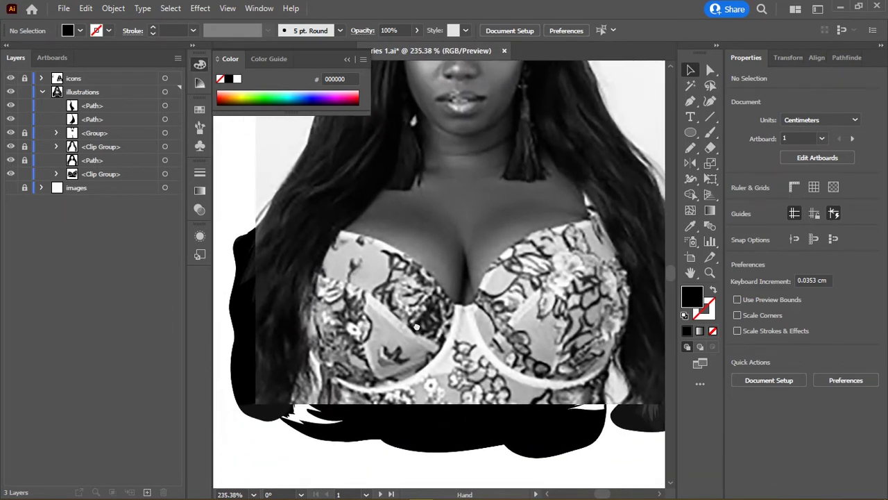
pyautogui.scroll(-2, 388, 324)
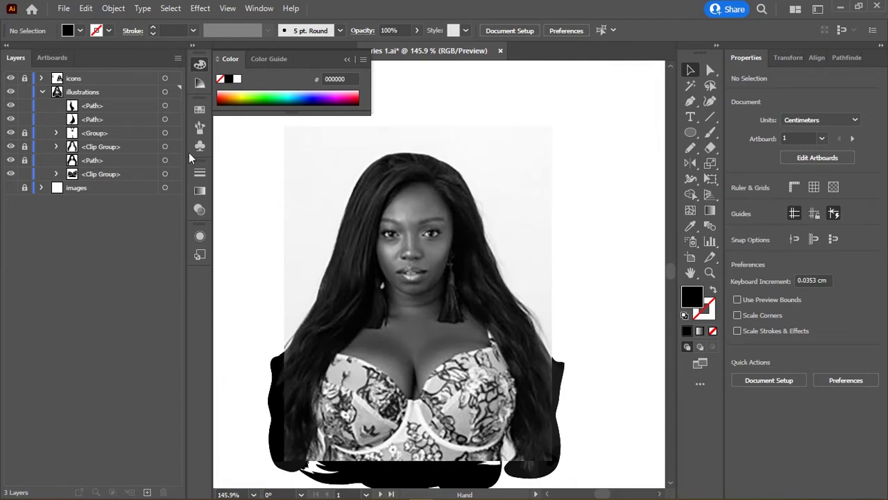
pyautogui.scroll(3, 486, 341)
pyautogui.scroll(1, 422, 182)
pyautogui.scroll(-1, 412, 183)
pyautogui.scroll(1, 385, 274)
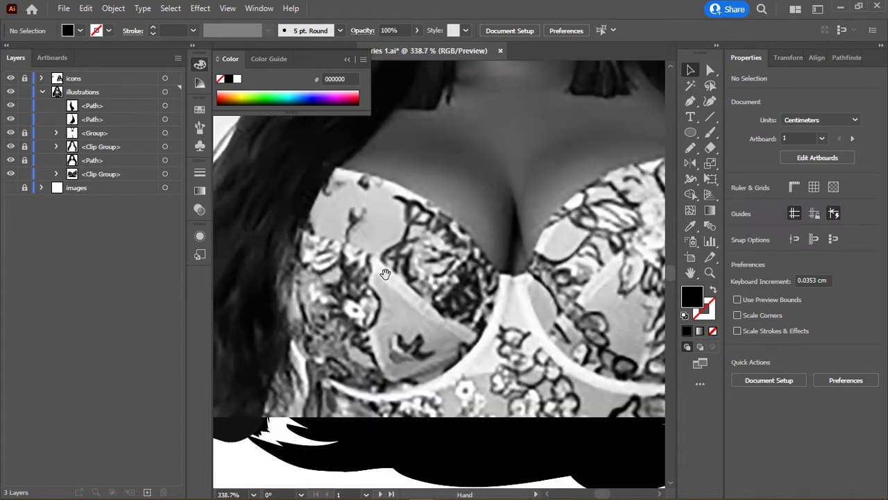
pyautogui.scroll(2, 385, 273)
pyautogui.scroll(1, 424, 234)
pyautogui.scroll(-1, 446, 290)
pyautogui.scroll(1, 401, 327)
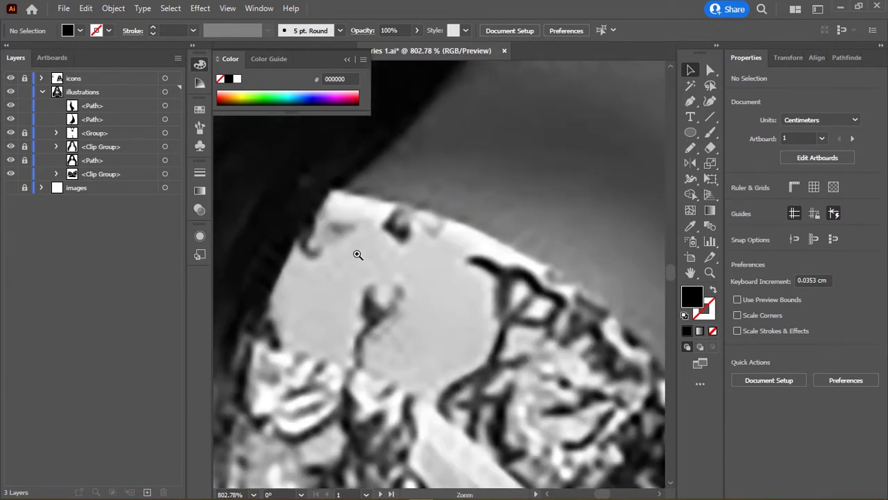
pyautogui.scroll(1, 357, 255)
pyautogui.moveTo(423, 232); pyautogui.dragTo(399, 278)
pyautogui.scroll(-2, 399, 277)
pyautogui.scroll(-1, 423, 257)
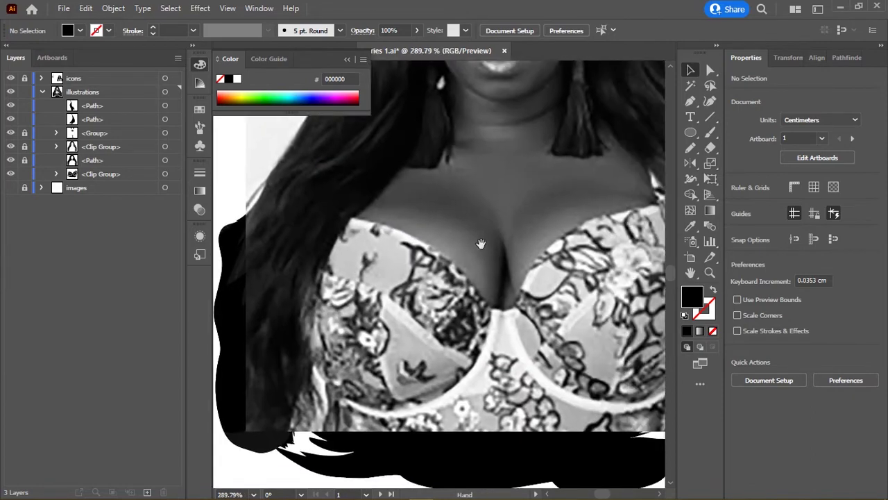
pyautogui.moveTo(481, 244); pyautogui.dragTo(439, 245)
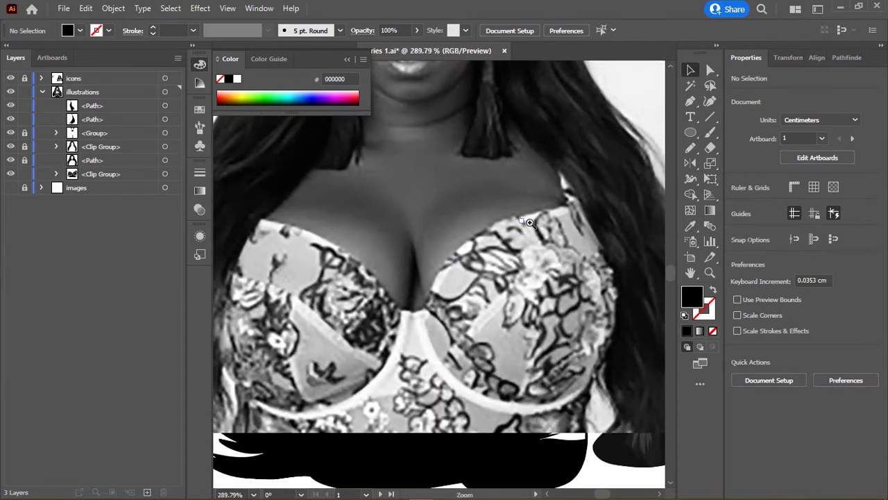
pyautogui.scroll(-3, 529, 222)
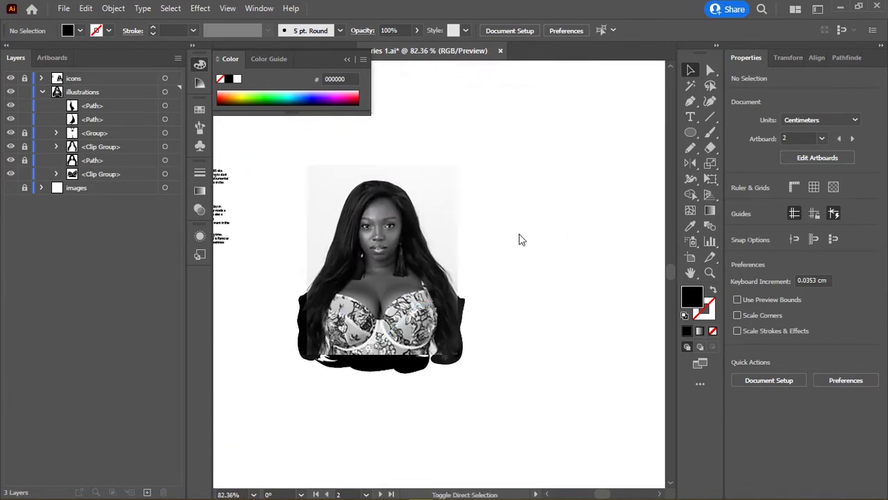
# Step: Place the colour lace-bra photo, send it to back and lock it
pyautogui.hotkey('shift', 'ctrl', 'p')
pyautogui.click(144, 102)
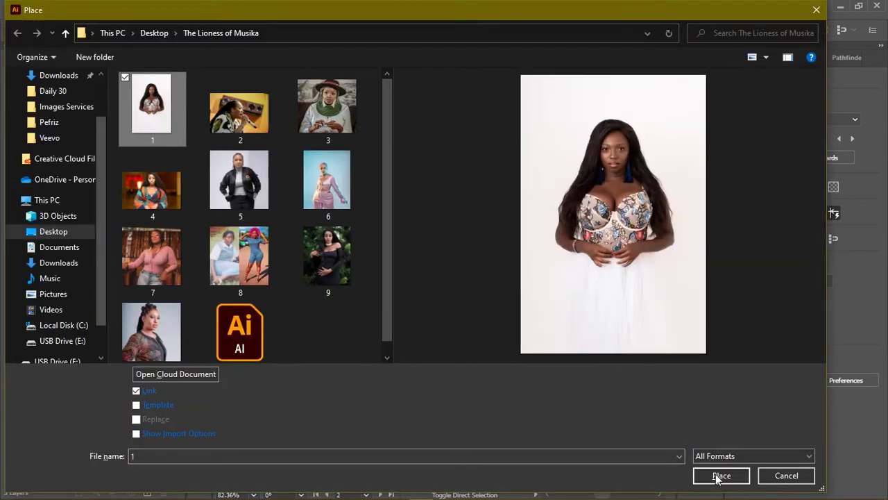
pyautogui.click(717, 476)
pyautogui.click(508, 202)
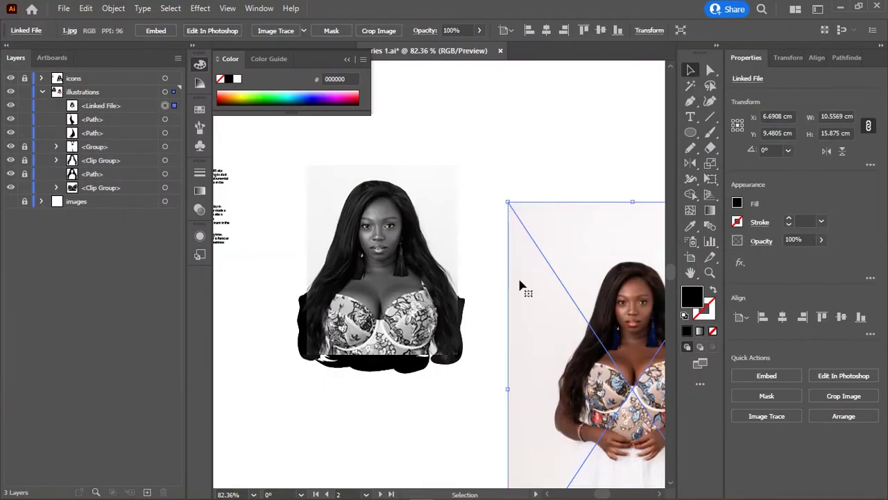
pyautogui.hotkey('ctrl', 'shift', '[')
pyautogui.moveTo(573, 325); pyautogui.dragTo(481, 220)
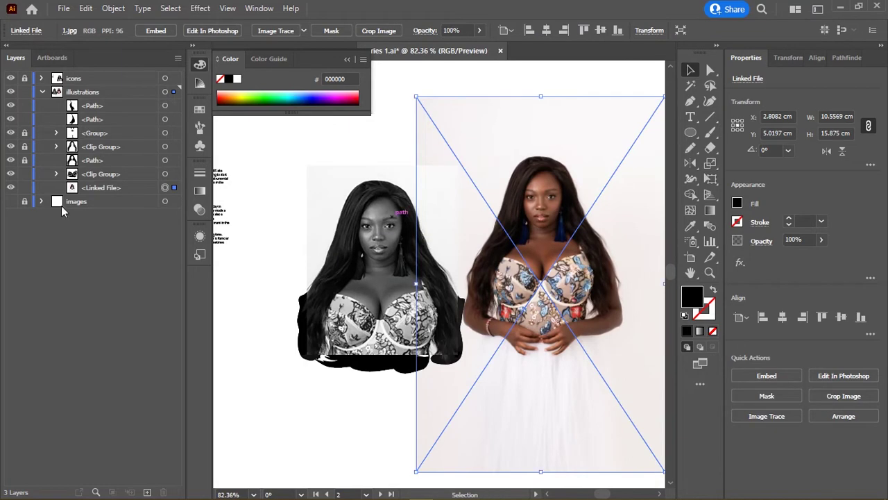
pyautogui.hotkey('ctrl', '2')
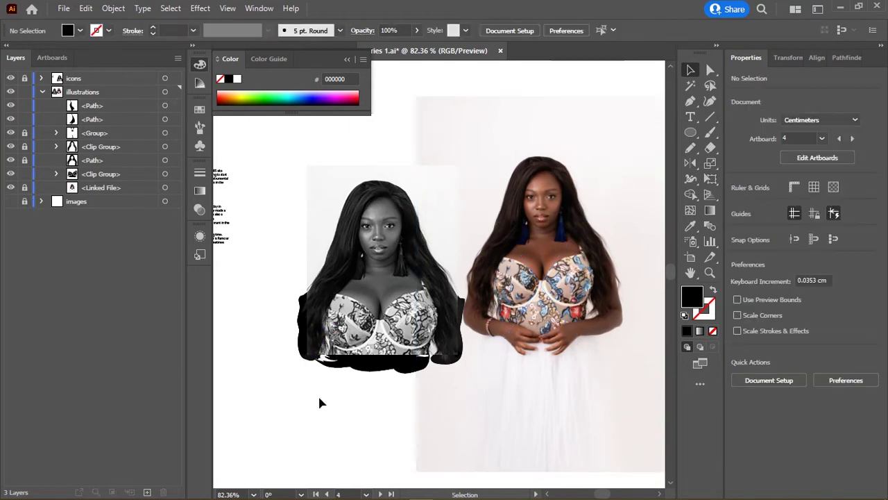
# Step: Reposition the colour photo beside the drawing and zoom around both photos' chest areas
pyautogui.scroll(4, 318, 393)
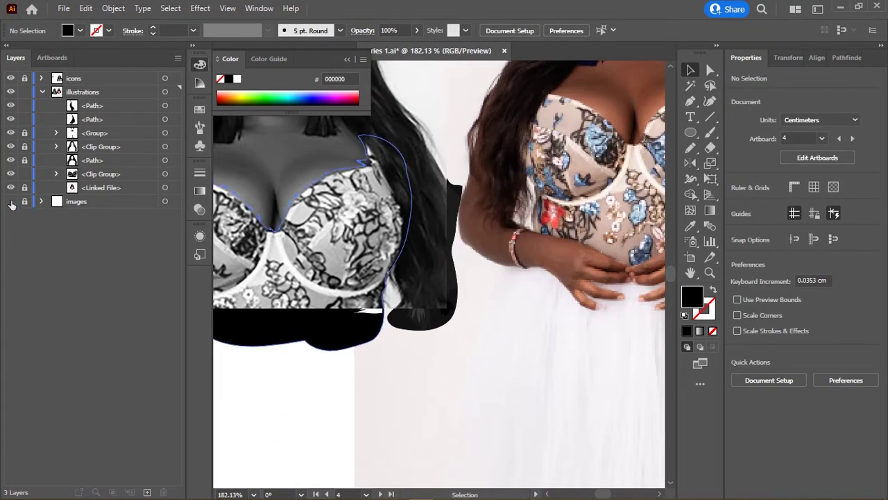
pyautogui.moveTo(361, 208); pyautogui.dragTo(450, 241)
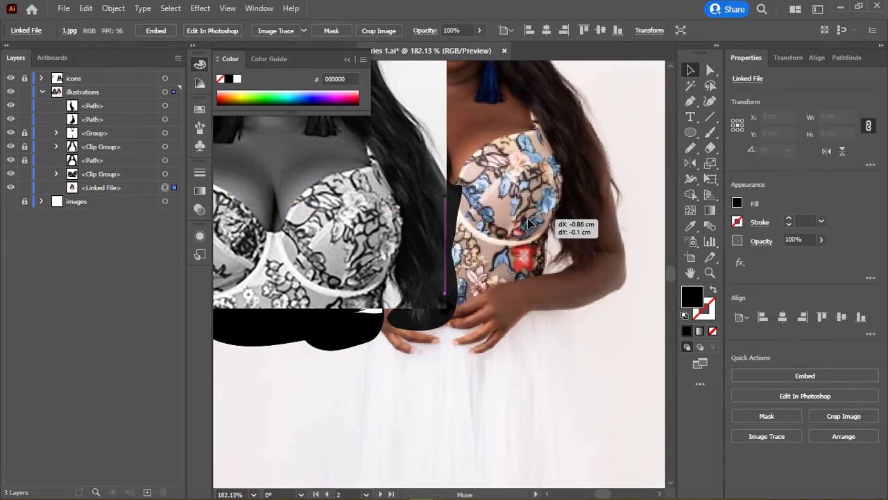
pyautogui.scroll(2, 450, 241)
pyautogui.moveTo(388, 229); pyautogui.dragTo(338, 233)
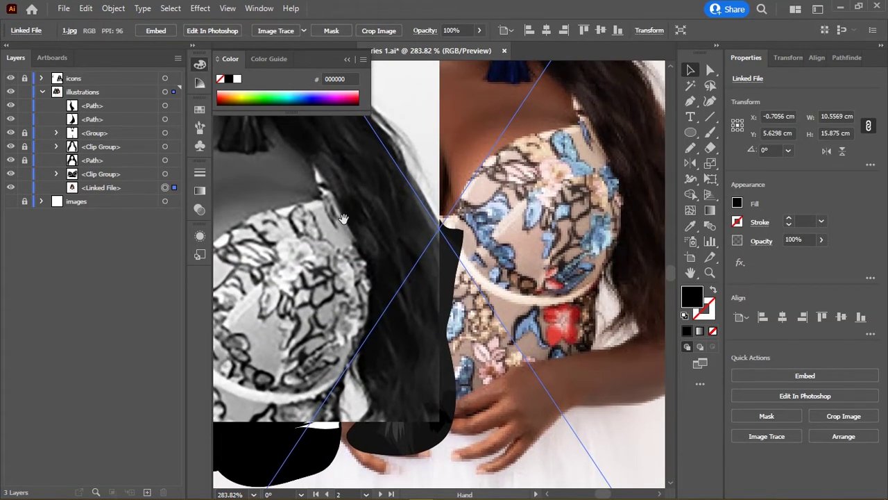
pyautogui.press('n')
pyautogui.scroll(1, 310, 267)
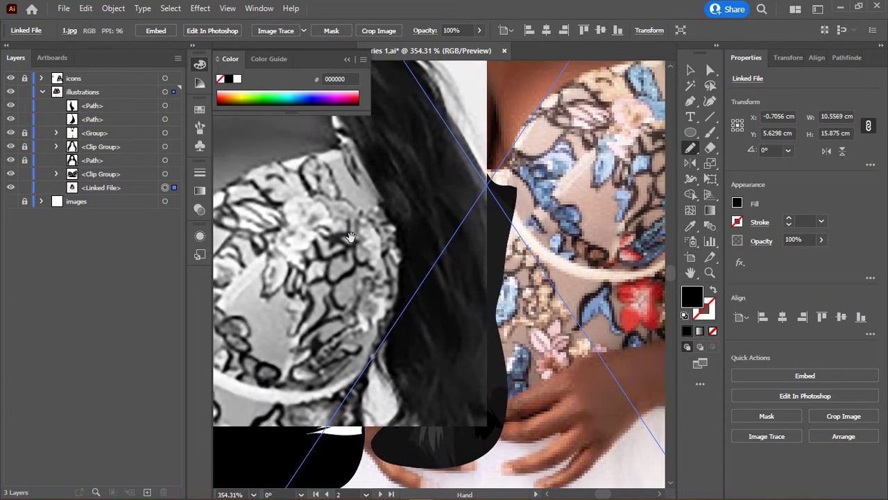
pyautogui.scroll(3, 366, 232)
pyautogui.scroll(-1, 386, 259)
pyautogui.scroll(-2, 386, 258)
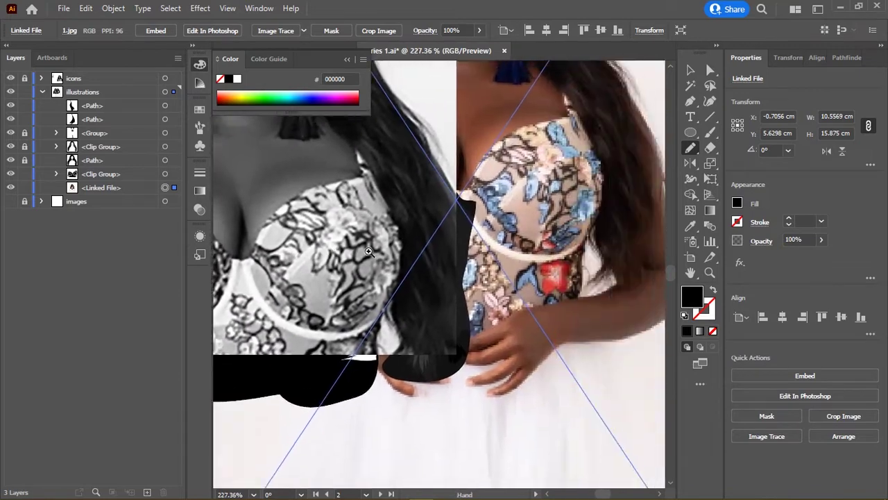
pyautogui.scroll(3, 392, 243)
pyautogui.scroll(2, 396, 235)
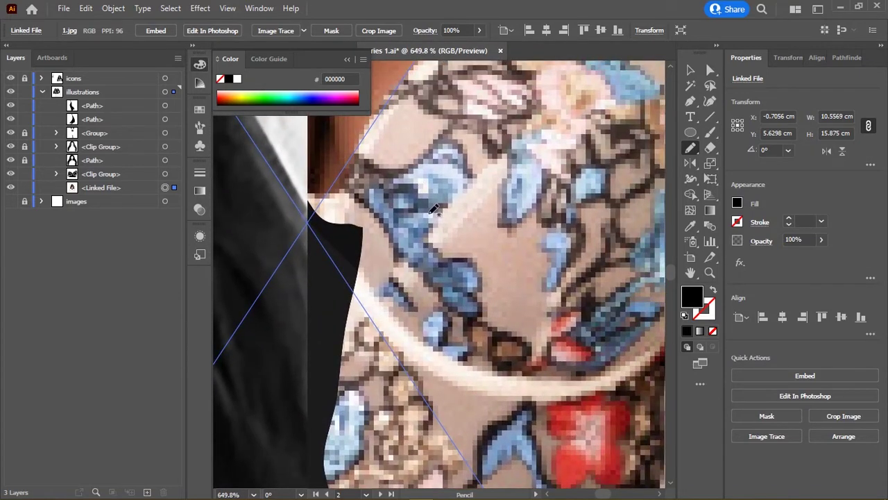
pyautogui.scroll(-2, 383, 254)
pyautogui.scroll(-2, 395, 210)
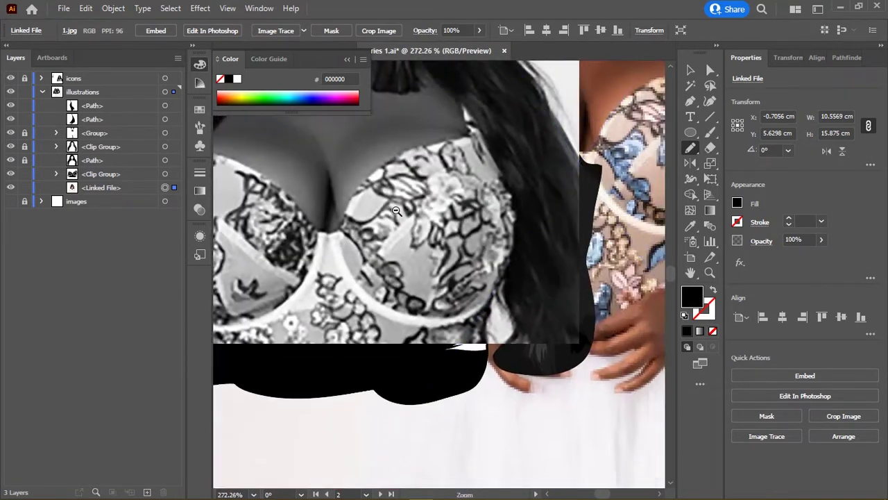
# Step: Deselect everything and draw a long thin ellipse below the figure
pyautogui.scroll(-2, 396, 211)
pyautogui.scroll(-3, 399, 194)
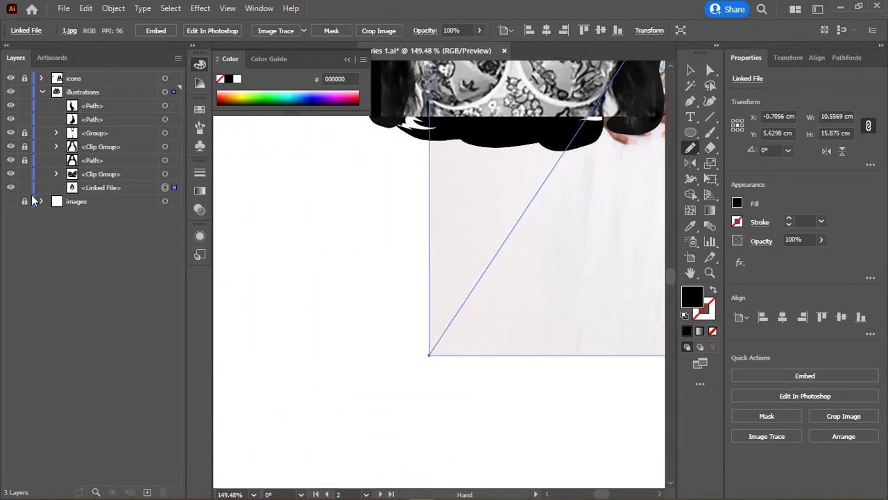
pyautogui.hotkey('ctrl', 'shift', 'a')
pyautogui.press('l')
pyautogui.moveTo(262, 260); pyautogui.dragTo(570, 267)
pyautogui.press('v')
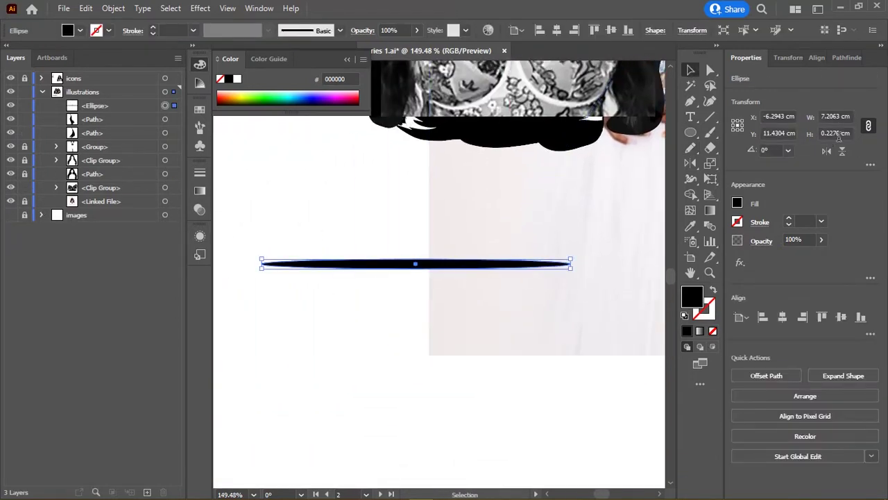
# Step: Show rulers in pixels and give the ellipse a 2 px height
pyautogui.hotkey('ctrl', 'r')
pyautogui.rightClick(543, 66)
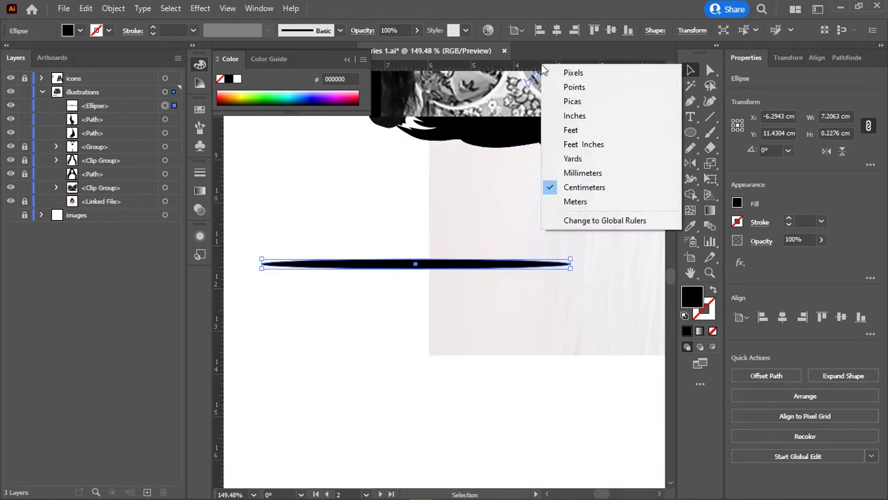
pyautogui.click(582, 88)
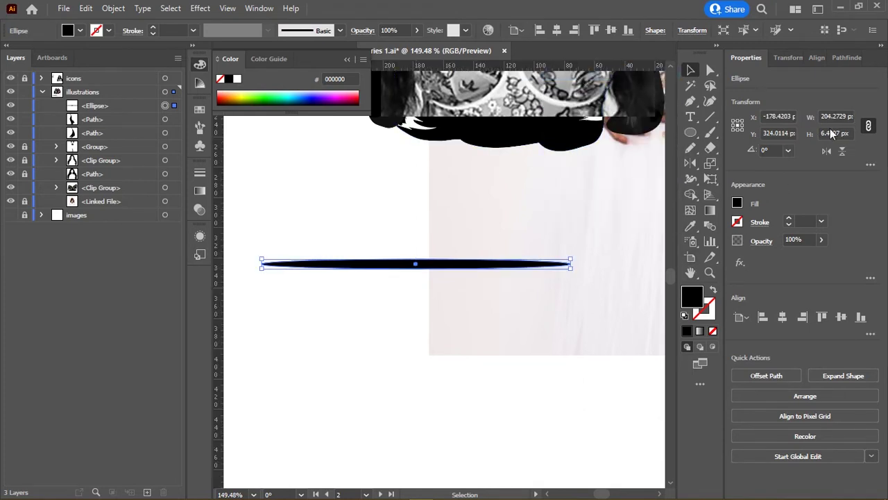
pyautogui.write('2')
pyautogui.press('Return')
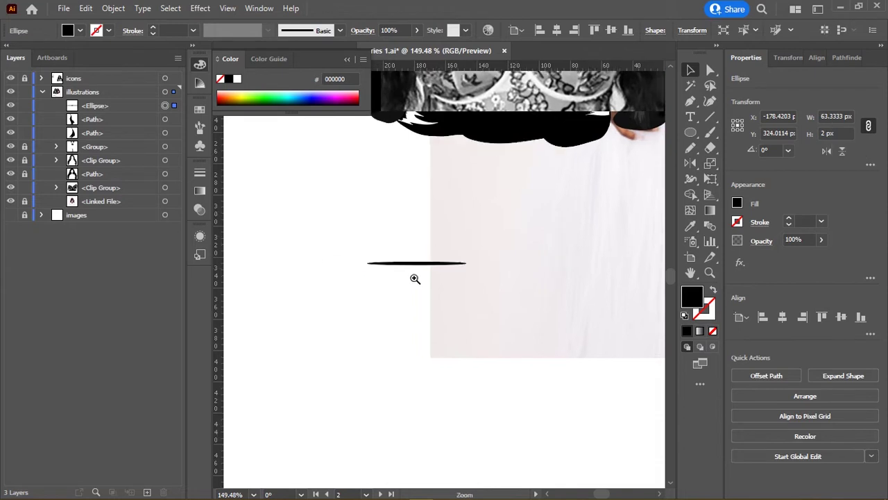
# Step: Expand the tapered stroke into a filled shape and select its blunt-end anchor points
pyautogui.scroll(3, 411, 254)
pyautogui.scroll(3, 411, 254)
pyautogui.scroll(-1, 444, 208)
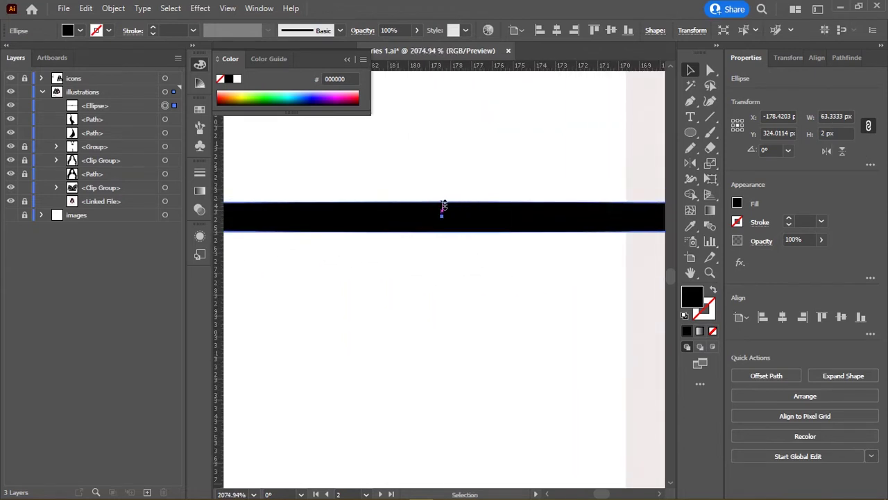
pyautogui.scroll(-1, 527, 215)
pyautogui.scroll(-1, 552, 221)
pyautogui.moveTo(594, 220); pyautogui.dragTo(407, 188)
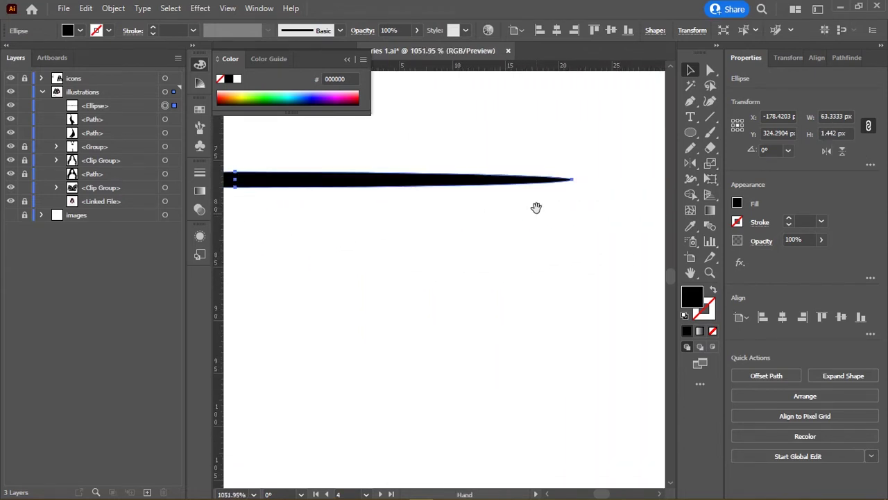
pyautogui.moveTo(535, 207); pyautogui.dragTo(373, 250)
pyautogui.press('a')
pyautogui.moveTo(492, 254); pyautogui.dragTo(445, 201)
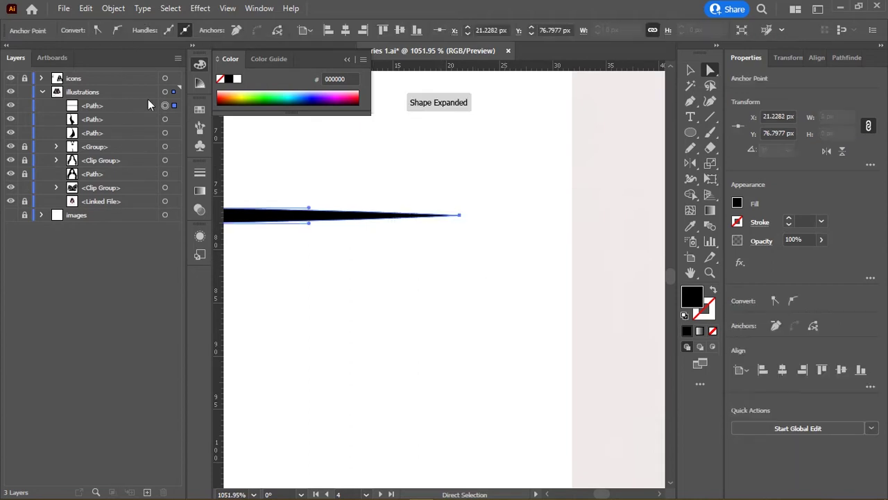
pyautogui.scroll(-3, 331, 261)
pyautogui.moveTo(330, 261); pyautogui.dragTo(494, 258)
pyautogui.press('v')
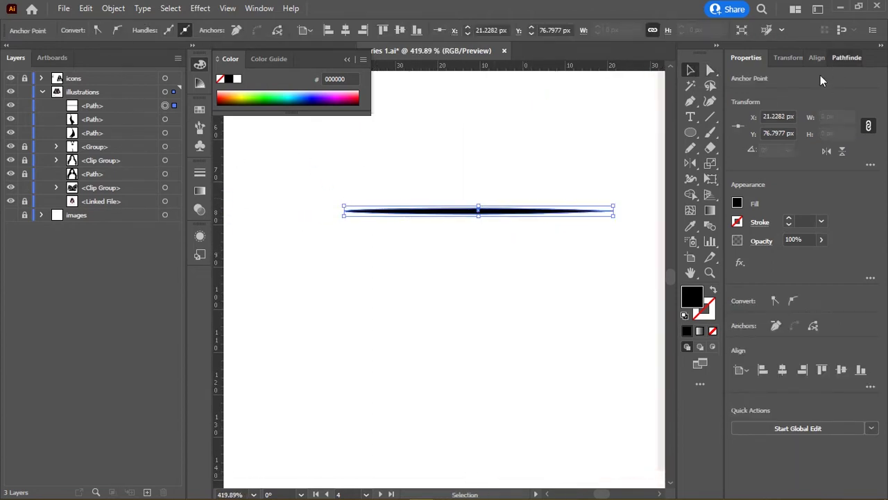
# Step: Reselect the tapered bar and drag it into the Brushes panel
pyautogui.click(847, 57)
pyautogui.click(454, 199)
pyautogui.click(470, 212)
pyautogui.moveTo(462, 214); pyautogui.dragTo(322, 280)
pyautogui.click(200, 127)
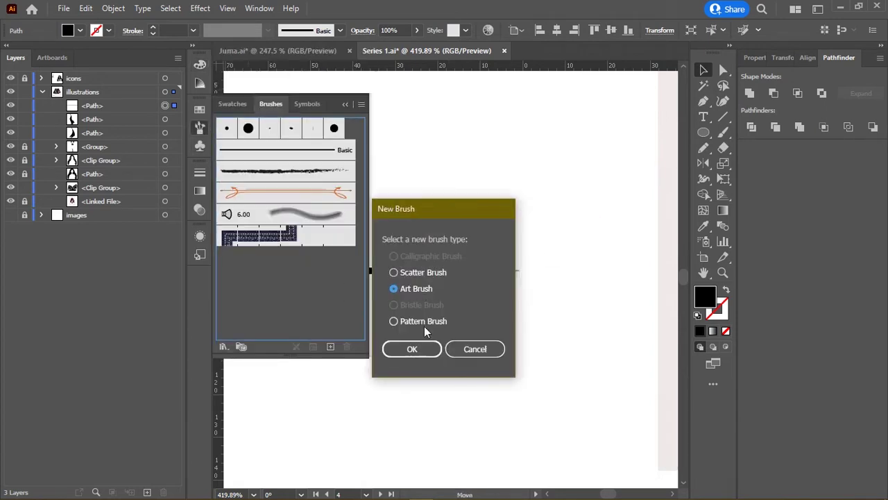
# Step: Create an Art Brush from the bar with fixed width and Tints colorization
pyautogui.click(412, 349)
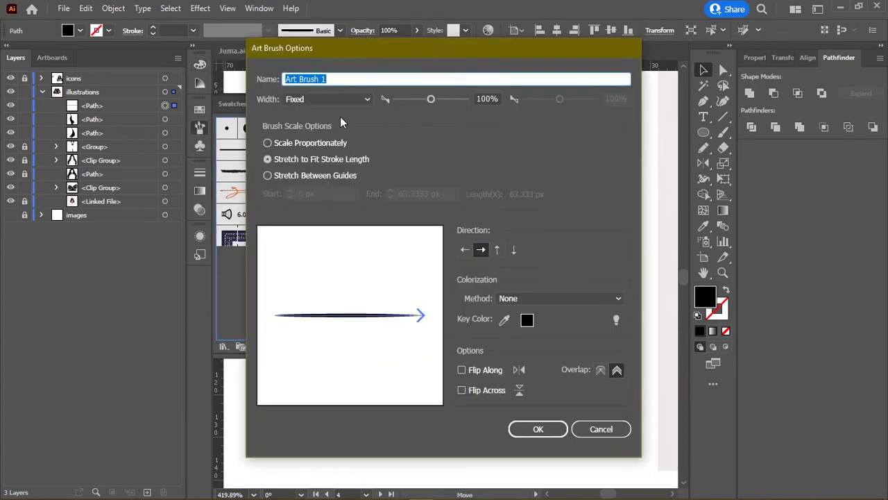
pyautogui.click(322, 100)
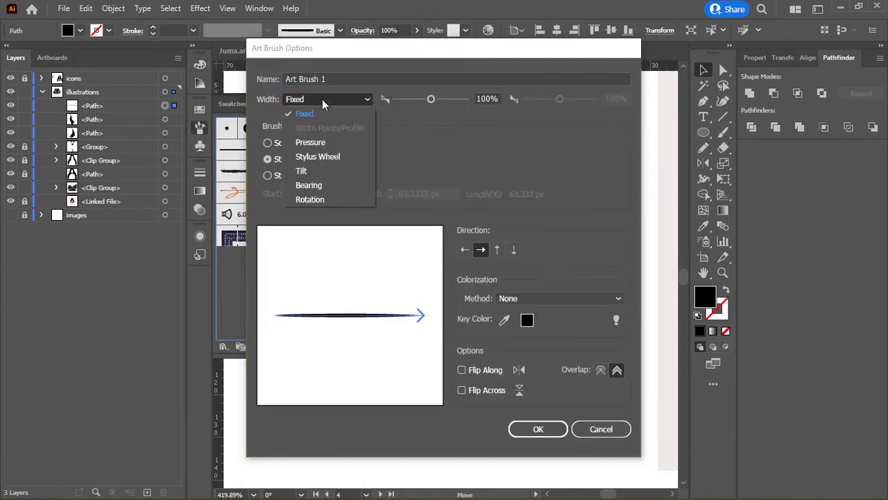
pyautogui.click(312, 112)
pyautogui.click(555, 297)
pyautogui.click(537, 325)
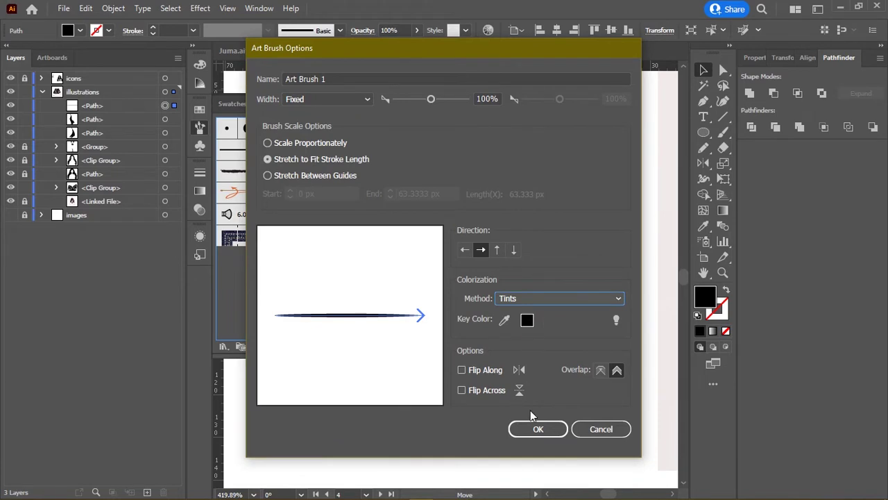
pyautogui.click(552, 429)
# Step: Select the bar and the test curve and apply the new art brush
pyautogui.click(490, 309)
pyautogui.press('b')
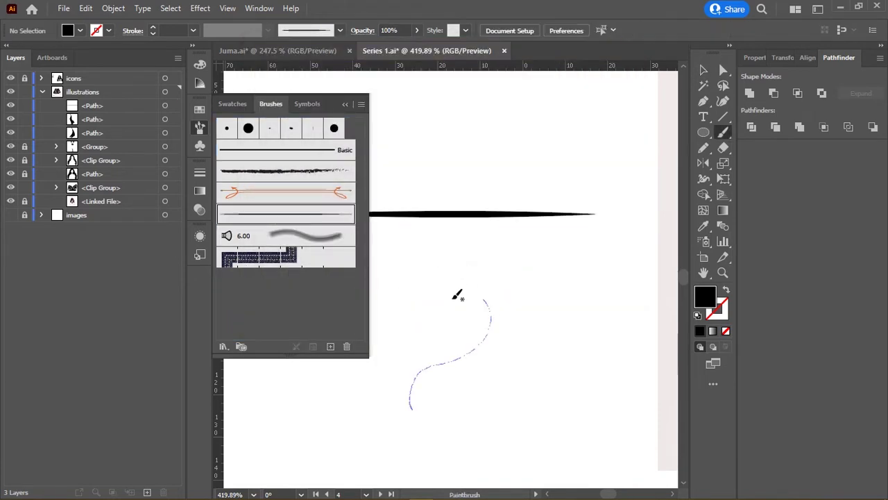
pyautogui.scroll(-5, 457, 295)
pyautogui.scroll(-3, 458, 295)
pyautogui.moveTo(472, 236); pyautogui.dragTo(510, 350)
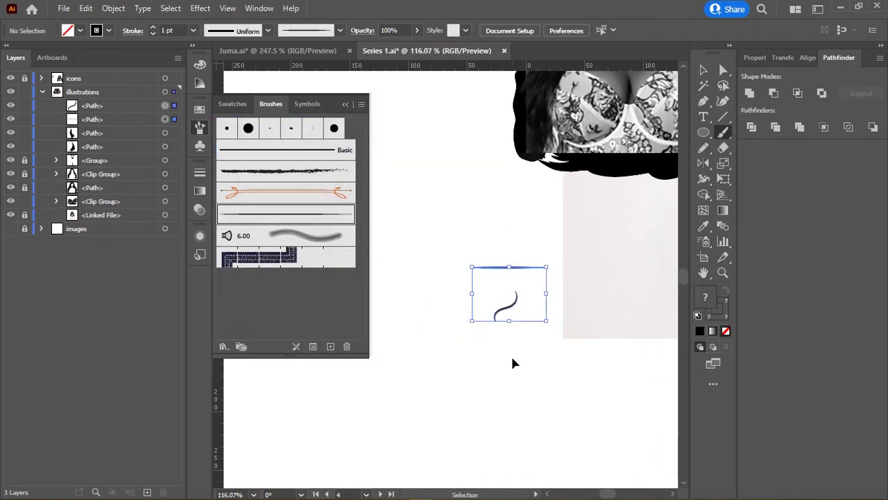
pyautogui.click(272, 211)
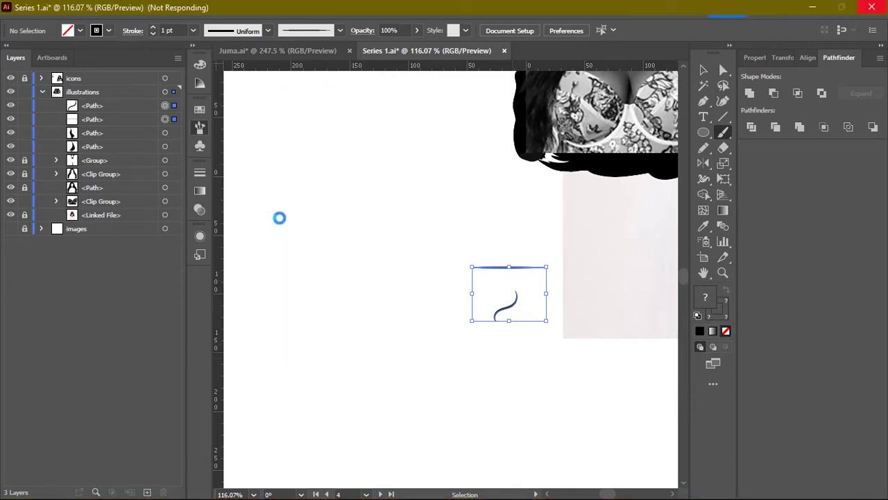
pyautogui.scroll(3, 571, 252)
# Step: Paint a stroke along the bra's lace edge and colour it red ff3131
pyautogui.scroll(3, 525, 214)
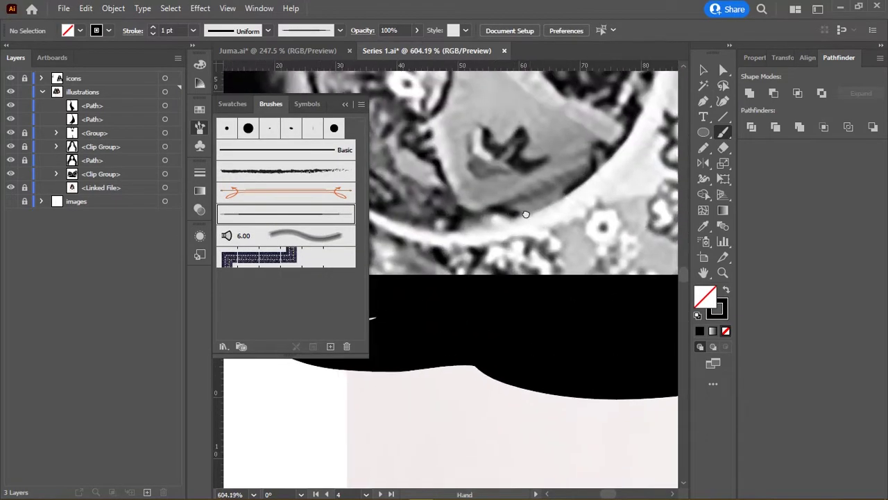
pyautogui.moveTo(525, 214); pyautogui.dragTo(429, 320)
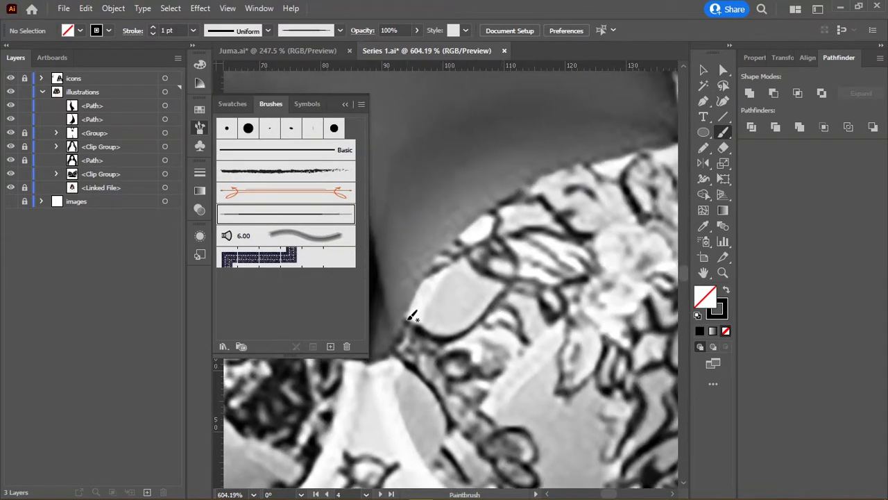
pyautogui.moveTo(498, 305); pyautogui.dragTo(495, 309)
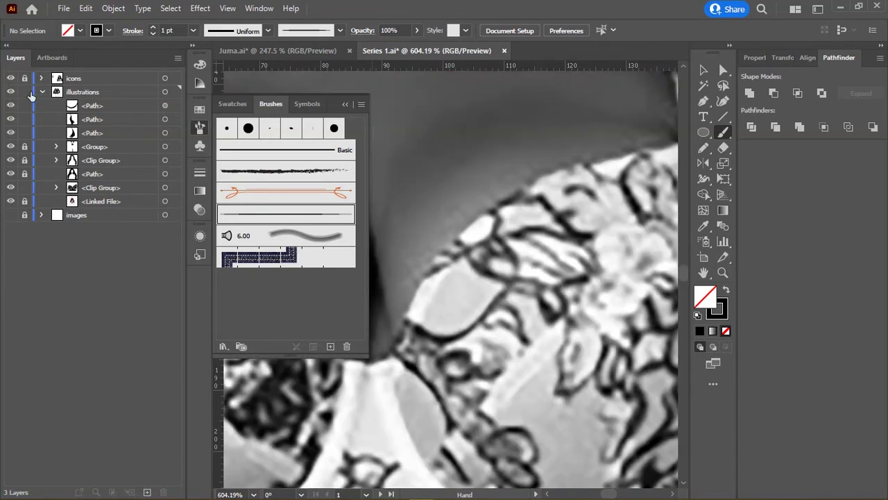
pyautogui.click(448, 314)
pyautogui.doubleClick(717, 310)
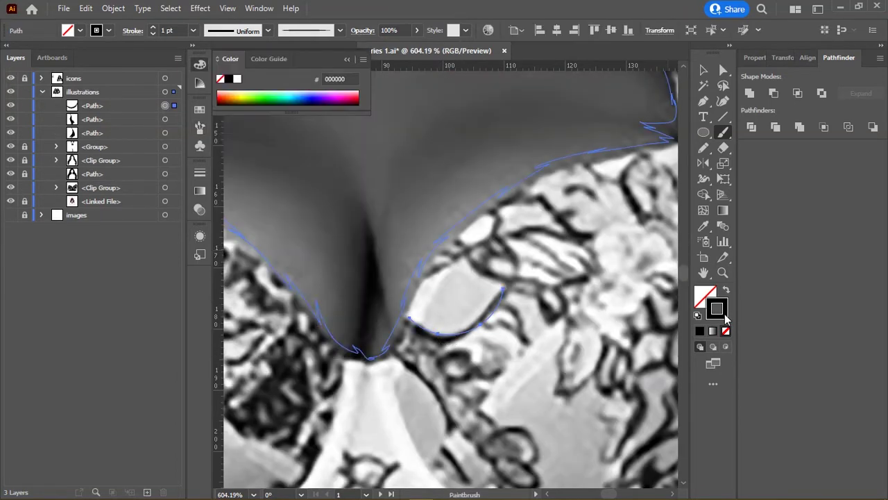
pyautogui.write('ff3131')
pyautogui.click(582, 174)
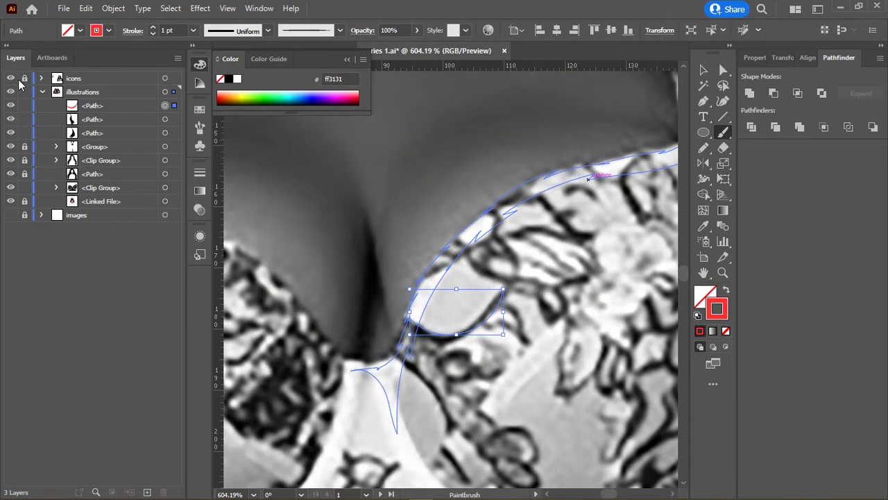
# Step: Toggle the grey overlay's visibility to compare the red stroke
pyautogui.click(11, 78)
pyautogui.click(11, 78)
pyautogui.click(11, 78)
pyautogui.click(11, 78)
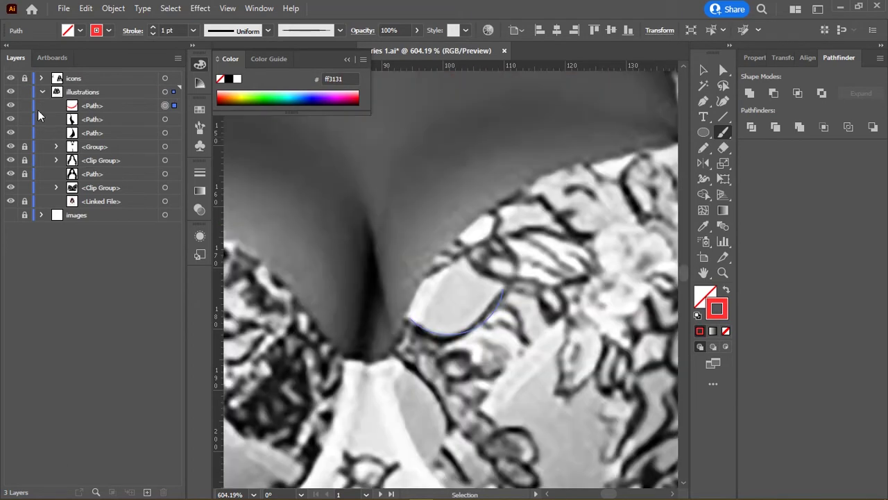
# Step: Unlock the icons layer, fade the reference photo to 63% opacity and lock it
pyautogui.click(24, 78)
pyautogui.click(41, 78)
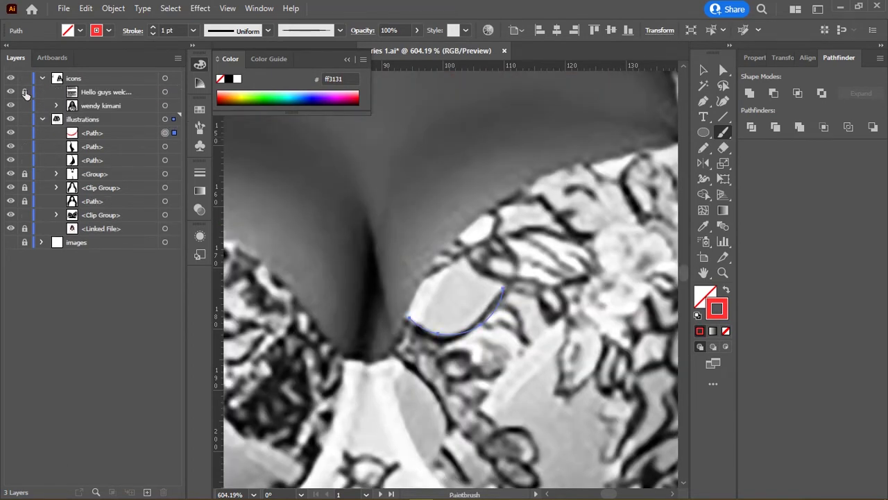
pyautogui.click(24, 92)
pyautogui.click(165, 106)
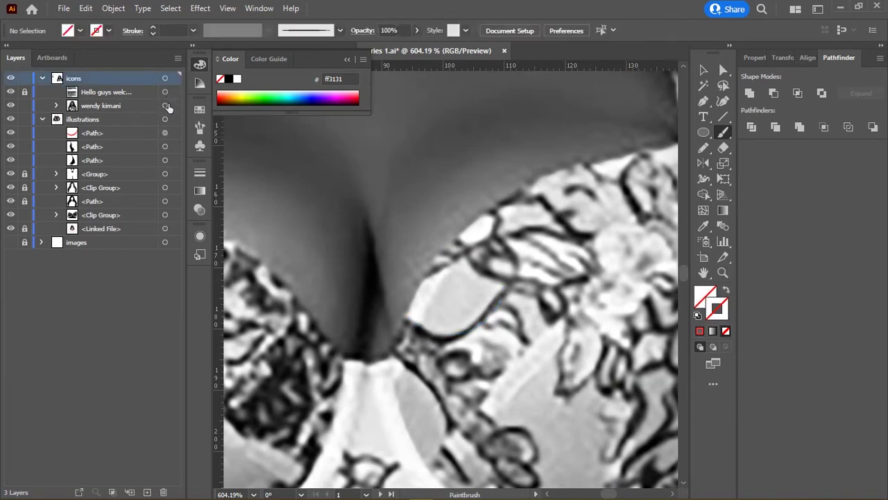
pyautogui.click(163, 30)
pyautogui.moveTo(170, 49); pyautogui.dragTo(144, 48)
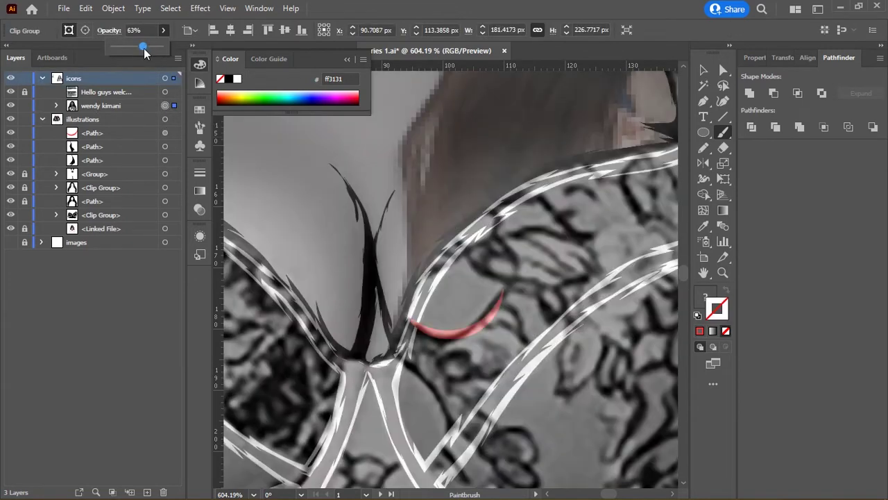
pyautogui.click(25, 106)
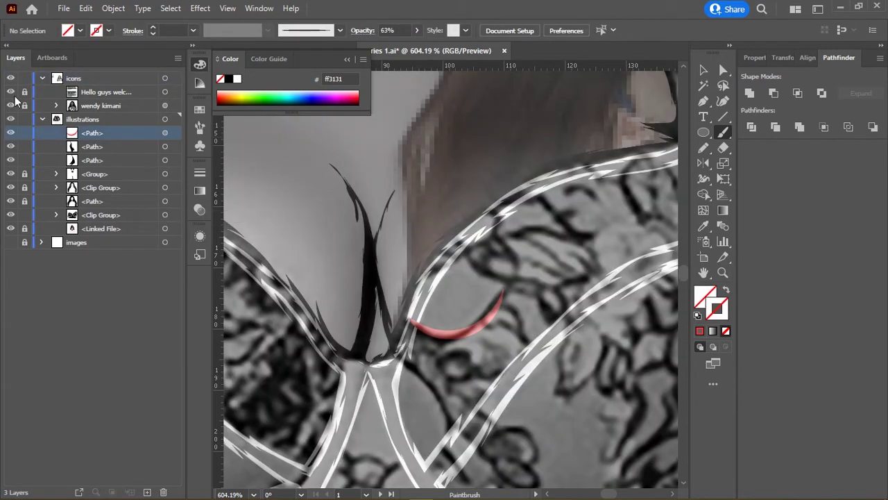
pyautogui.click(43, 79)
# Step: Paint red lace curls and petals over the flower on the right cup
pyautogui.scroll(-2, 469, 264)
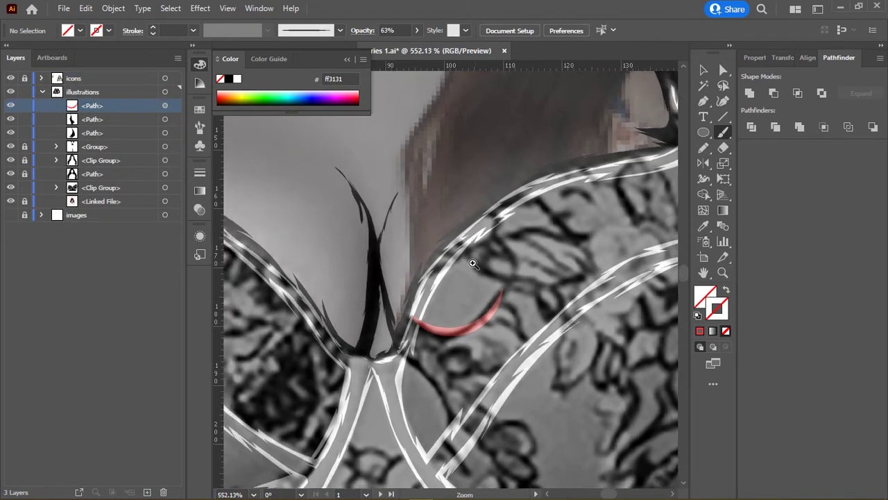
pyautogui.scroll(-3, 429, 220)
pyautogui.moveTo(456, 230); pyautogui.dragTo(464, 240)
pyautogui.moveTo(444, 201)
pyautogui.mouseDown()
pyautogui.moveTo(404, 197)
pyautogui.moveTo(407, 218)
pyautogui.mouseUp()
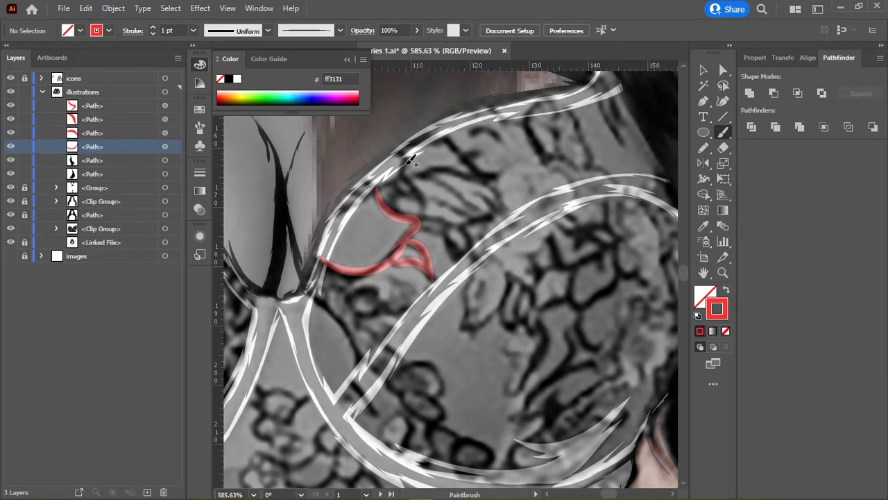
pyautogui.moveTo(403, 165)
pyautogui.mouseDown()
pyautogui.moveTo(422, 222)
pyautogui.moveTo(389, 189)
pyautogui.moveTo(423, 219)
pyautogui.moveTo(430, 196)
pyautogui.mouseUp()
pyautogui.scroll(3, 332, 200)
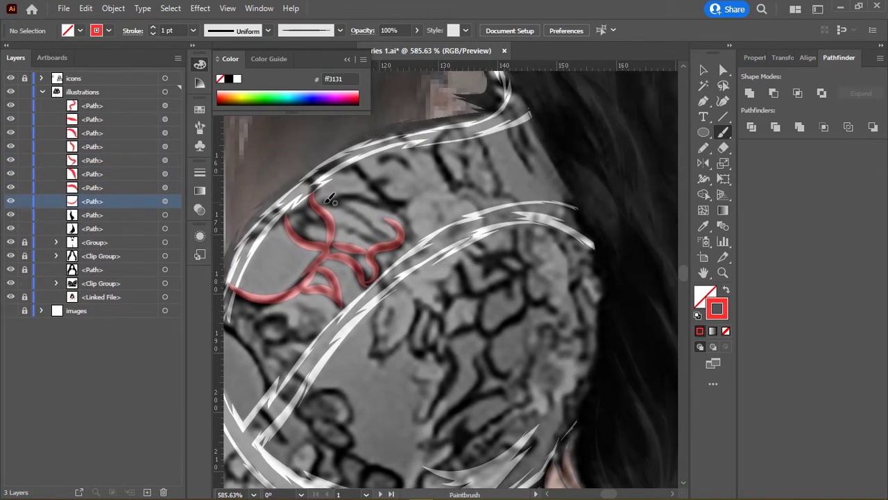
pyautogui.moveTo(373, 216); pyautogui.dragTo(375, 217)
pyautogui.moveTo(317, 198); pyautogui.dragTo(410, 200)
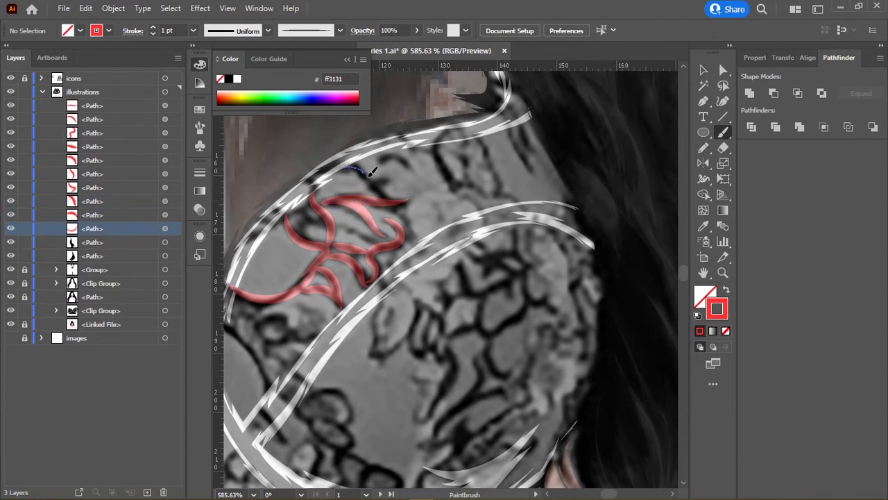
pyautogui.hscroll(2, 375, 173)
pyautogui.moveTo(372, 171)
pyautogui.mouseDown()
pyautogui.moveTo(455, 205)
pyautogui.moveTo(469, 184)
pyautogui.mouseUp()
# Step: Add red lace strokes across the lower part of the right cup
pyautogui.scroll(-2, 444, 194)
pyautogui.scroll(-2, 416, 198)
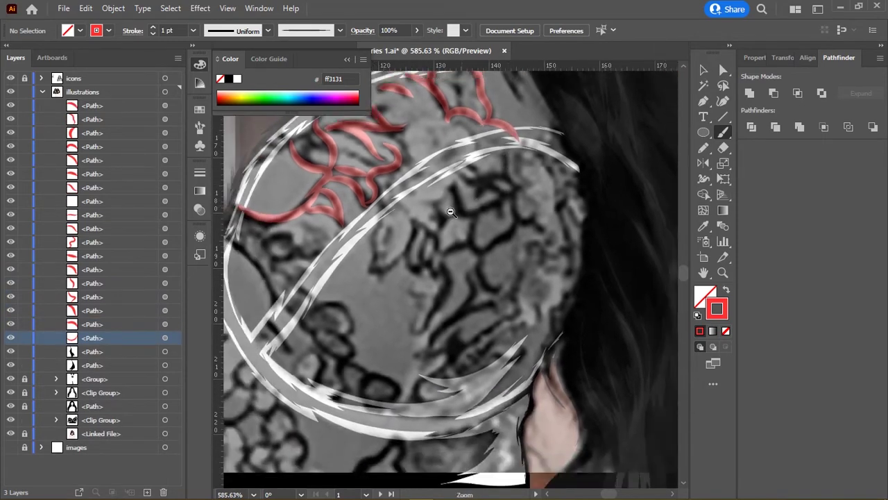
pyautogui.moveTo(375, 271)
pyautogui.mouseDown()
pyautogui.moveTo(415, 232)
pyautogui.moveTo(436, 246)
pyautogui.moveTo(419, 272)
pyautogui.mouseUp()
pyautogui.hscroll(2, 426, 233)
pyautogui.moveTo(433, 214); pyautogui.dragTo(431, 231)
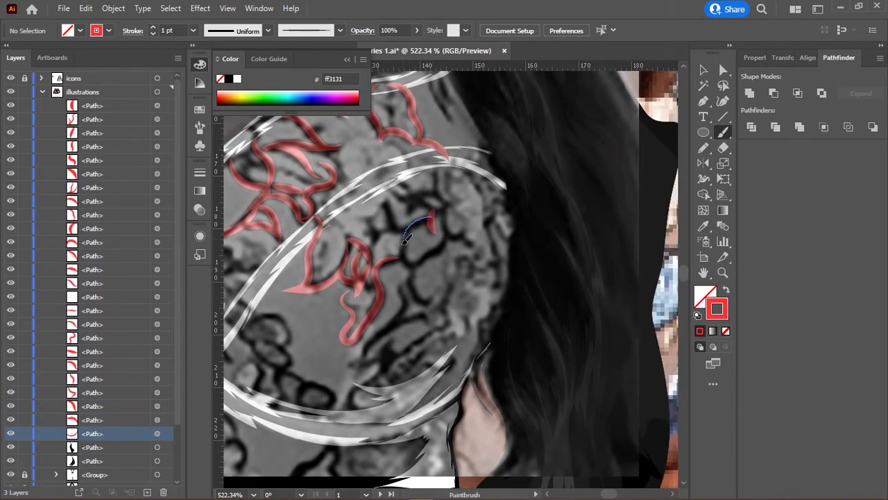
pyautogui.moveTo(361, 358); pyautogui.dragTo(361, 358)
pyautogui.scroll(-3, 359, 278)
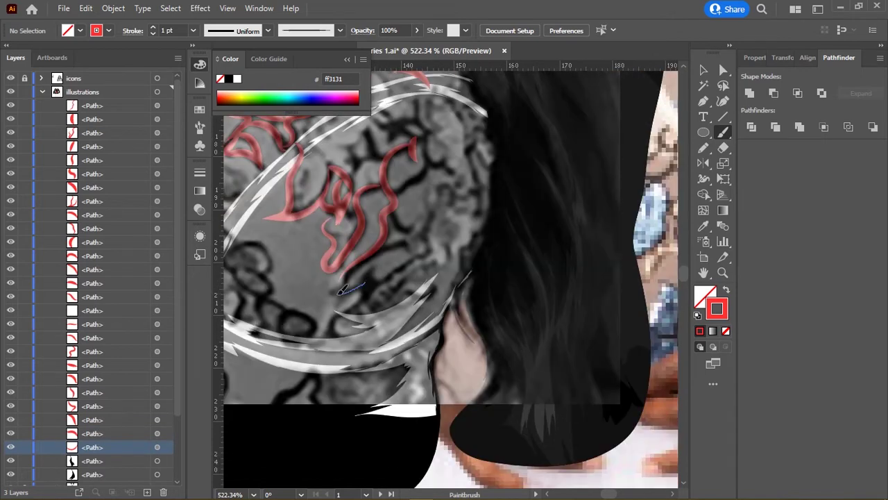
pyautogui.moveTo(339, 291); pyautogui.dragTo(371, 285)
pyautogui.hscroll(1, 403, 268)
pyautogui.scroll(1, 403, 268)
pyautogui.moveTo(340, 327)
pyautogui.mouseDown()
pyautogui.moveTo(350, 300)
pyautogui.moveTo(336, 284)
pyautogui.mouseUp()
# Step: Add short curling lace strokes through the middle of the cup
pyautogui.hscroll(1, 353, 292)
pyautogui.scroll(1, 352, 291)
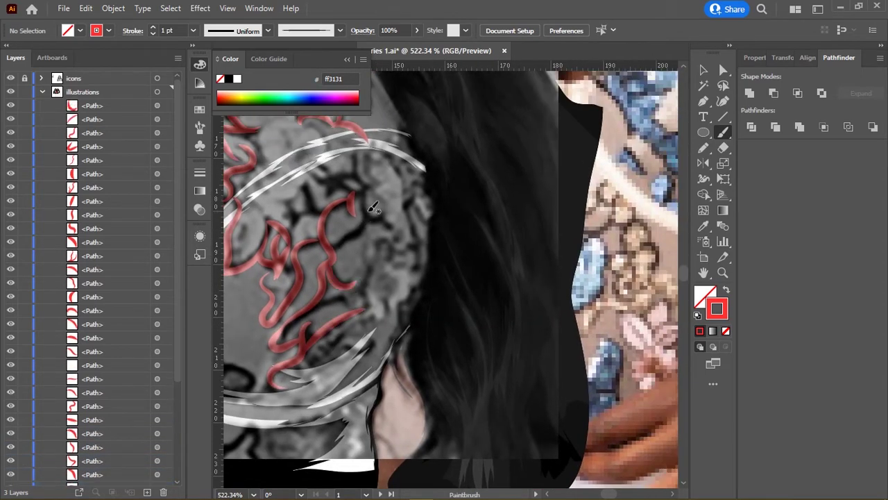
pyautogui.hscroll(1, 366, 247)
pyautogui.scroll(1, 366, 248)
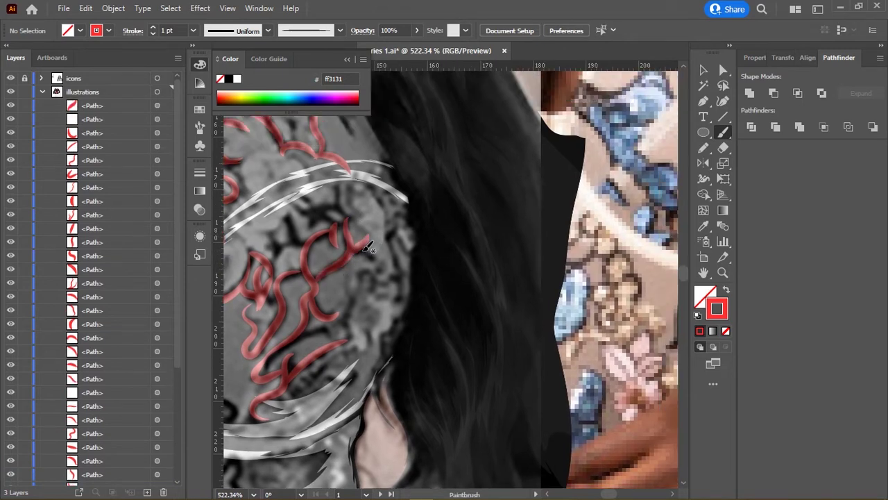
pyautogui.scroll(-2, 476, 232)
pyautogui.hscroll(-3, 476, 232)
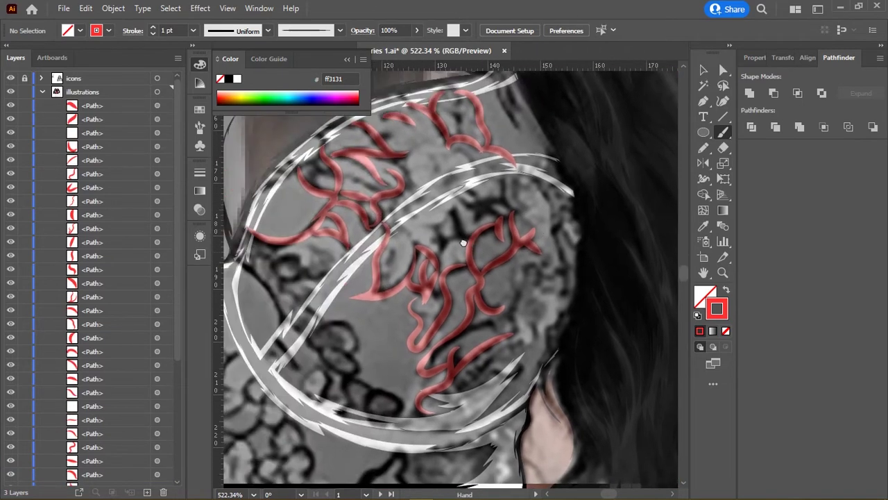
pyautogui.hscroll(-3, 463, 242)
pyautogui.moveTo(389, 198); pyautogui.dragTo(399, 240)
pyautogui.scroll(1, 398, 240)
pyautogui.hscroll(1, 399, 240)
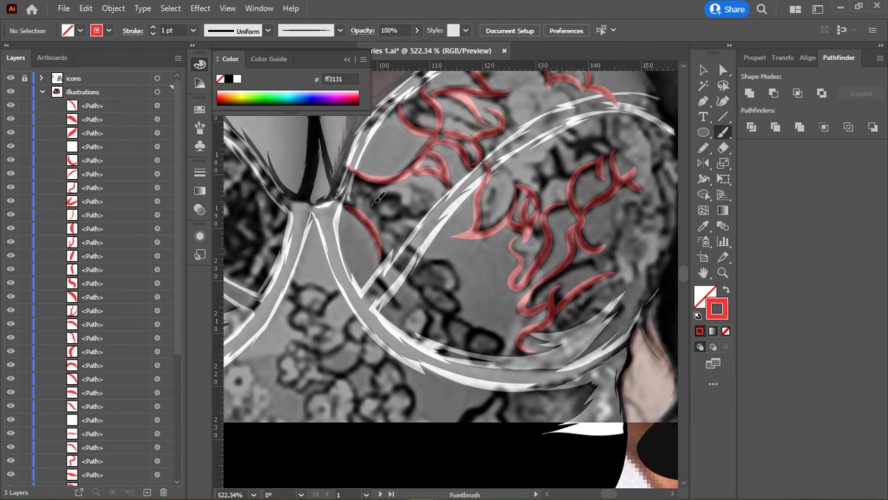
pyautogui.moveTo(373, 196); pyautogui.dragTo(403, 215)
pyautogui.moveTo(347, 197); pyautogui.dragTo(375, 193)
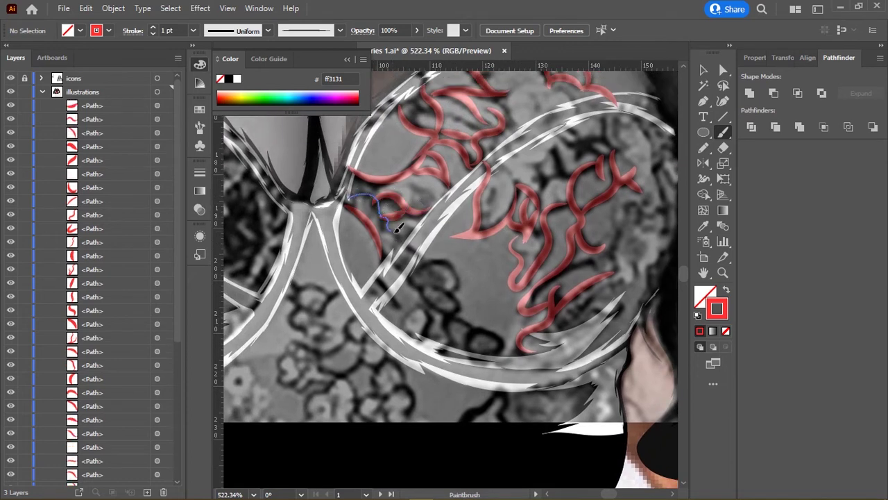
pyautogui.moveTo(397, 227)
pyautogui.mouseDown()
pyautogui.moveTo(407, 248)
pyautogui.moveTo(427, 229)
pyautogui.moveTo(437, 239)
pyautogui.moveTo(423, 251)
pyautogui.moveTo(431, 230)
pyautogui.moveTo(447, 250)
pyautogui.moveTo(465, 253)
pyautogui.mouseUp()
pyautogui.scroll(-1, 408, 215)
pyautogui.scroll(-1, 420, 229)
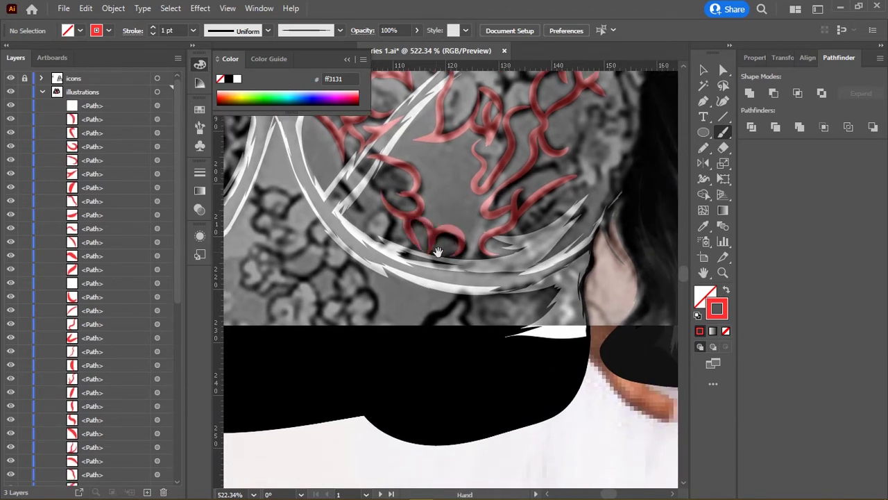
pyautogui.scroll(1, 430, 229)
# Step: Paint lace near the shoulder strap and a strand down the cup's outer side
pyautogui.moveTo(411, 229); pyautogui.dragTo(415, 235)
pyautogui.moveTo(404, 196)
pyautogui.mouseDown()
pyautogui.moveTo(428, 224)
pyautogui.moveTo(426, 291)
pyautogui.mouseUp()
pyautogui.moveTo(472, 180); pyautogui.dragTo(410, 257)
pyautogui.moveTo(486, 159)
pyautogui.mouseDown()
pyautogui.moveTo(439, 222)
pyautogui.moveTo(425, 223)
pyautogui.mouseUp()
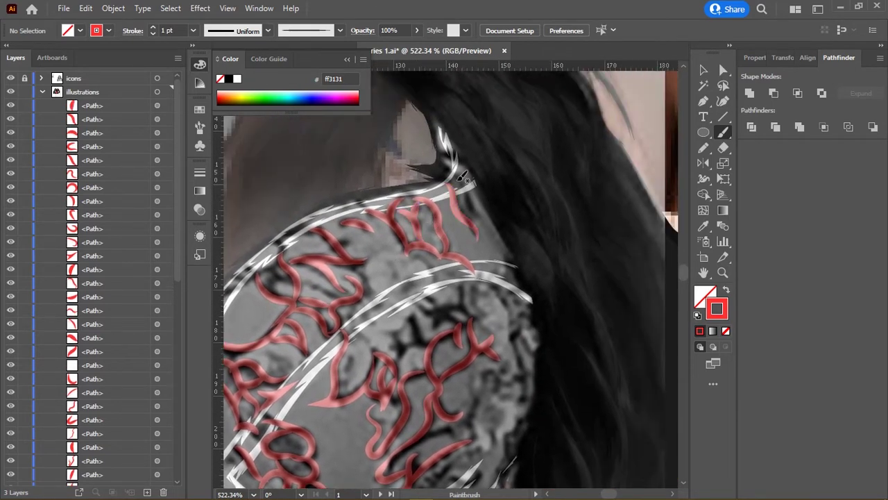
pyautogui.moveTo(463, 177)
pyautogui.mouseDown()
pyautogui.moveTo(494, 224)
pyautogui.moveTo(500, 139)
pyautogui.mouseUp()
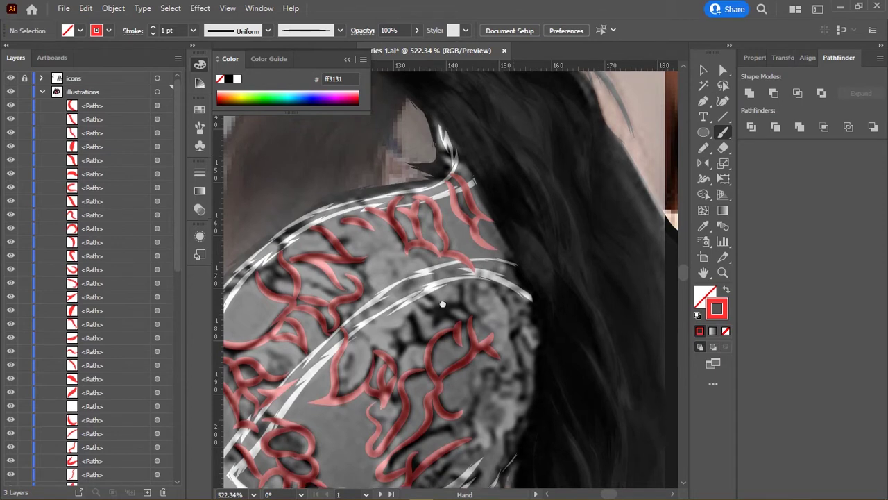
pyautogui.moveTo(486, 305); pyautogui.dragTo(458, 176)
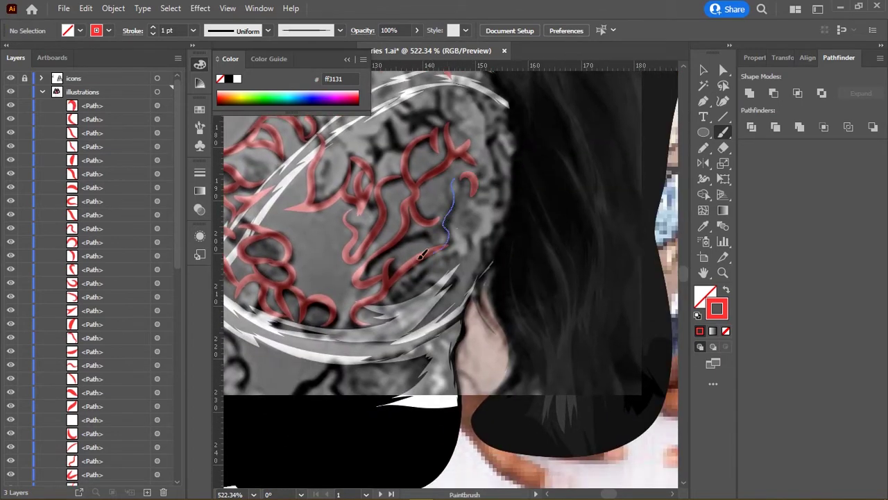
pyautogui.moveTo(421, 255)
pyautogui.mouseDown()
pyautogui.moveTo(435, 283)
pyautogui.moveTo(457, 280)
pyautogui.moveTo(441, 300)
pyautogui.mouseUp()
# Step: Add lace strokes in the upper part of the cup
pyautogui.scroll(1, 452, 291)
pyautogui.hscroll(1, 451, 292)
pyautogui.scroll(1, 437, 277)
pyautogui.hscroll(1, 437, 277)
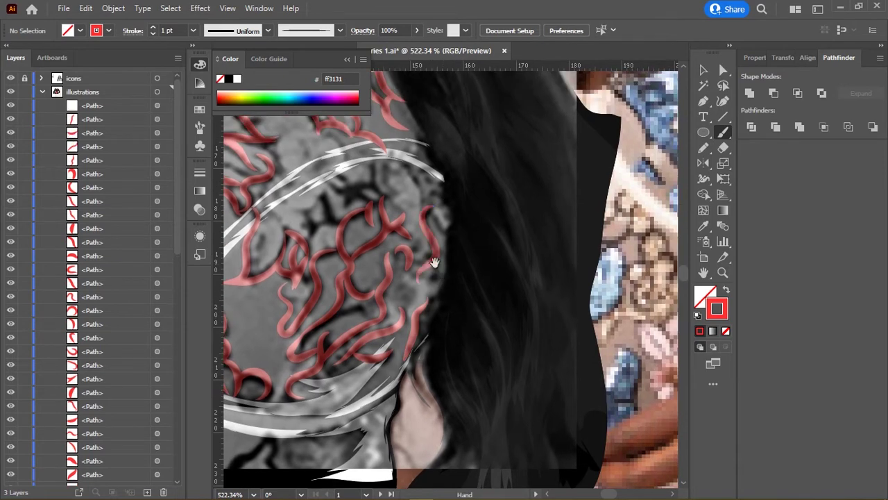
pyautogui.scroll(1, 388, 222)
pyautogui.scroll(1, 371, 205)
pyautogui.hscroll(-1, 372, 205)
pyautogui.scroll(1, 371, 209)
pyautogui.hscroll(-1, 371, 208)
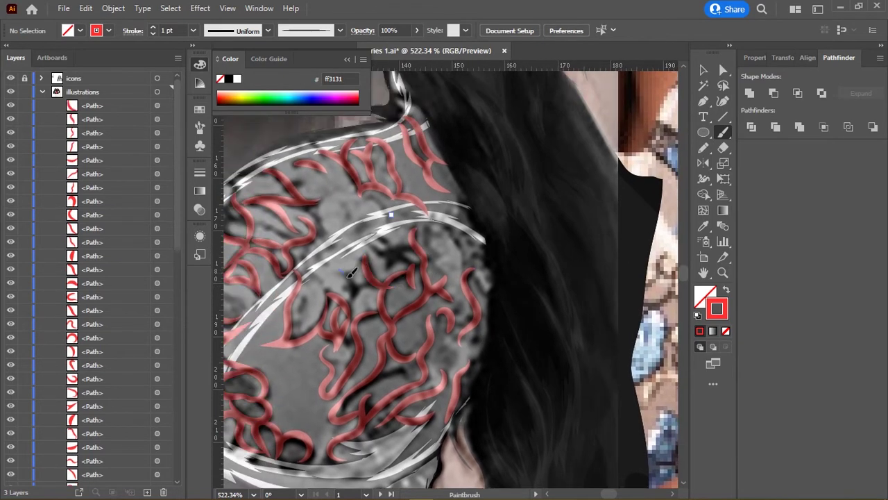
pyautogui.moveTo(345, 285); pyautogui.dragTo(373, 279)
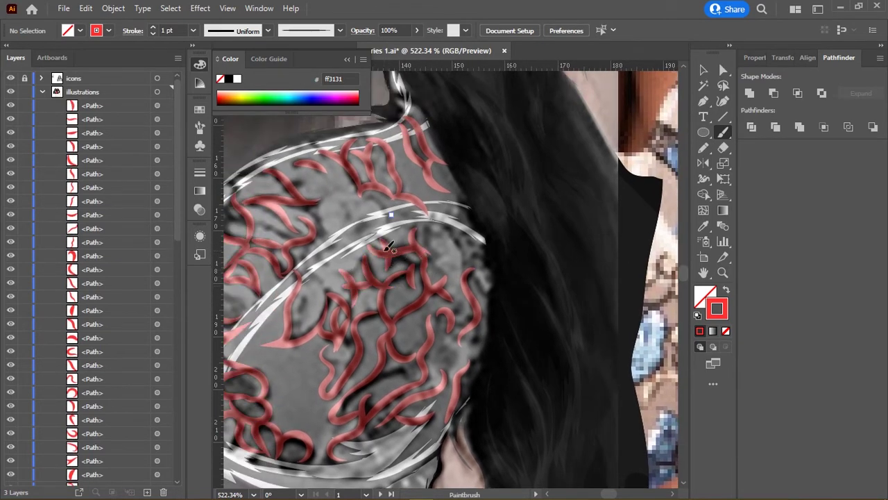
pyautogui.moveTo(439, 254); pyautogui.dragTo(410, 254)
pyautogui.hscroll(-2, 417, 257)
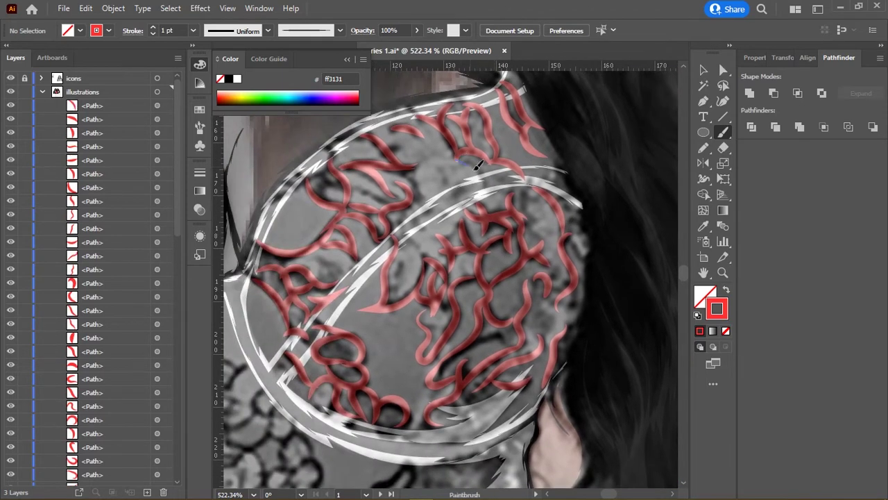
pyautogui.scroll(2, 451, 277)
pyautogui.hscroll(-3, 456, 282)
pyautogui.scroll(-2, 456, 283)
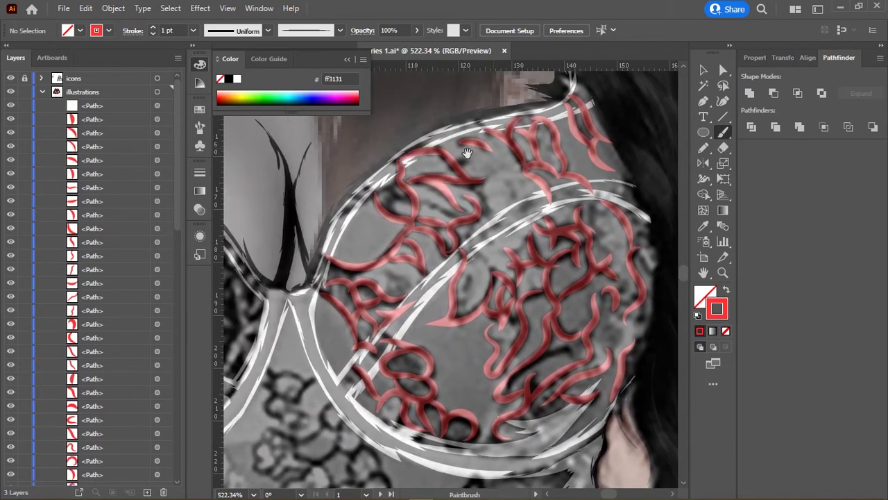
pyautogui.hscroll(-2, 406, 156)
pyautogui.moveTo(401, 201); pyautogui.dragTo(417, 199)
pyautogui.moveTo(436, 219)
pyautogui.mouseDown()
pyautogui.moveTo(447, 209)
pyautogui.moveTo(500, 243)
pyautogui.moveTo(500, 153)
pyautogui.moveTo(486, 268)
pyautogui.moveTo(535, 114)
pyautogui.moveTo(570, 96)
pyautogui.mouseUp()
# Step: Add red lace strands along the bra's lower edge near the hair
pyautogui.hscroll(2, 472, 209)
pyautogui.hscroll(3, 479, 202)
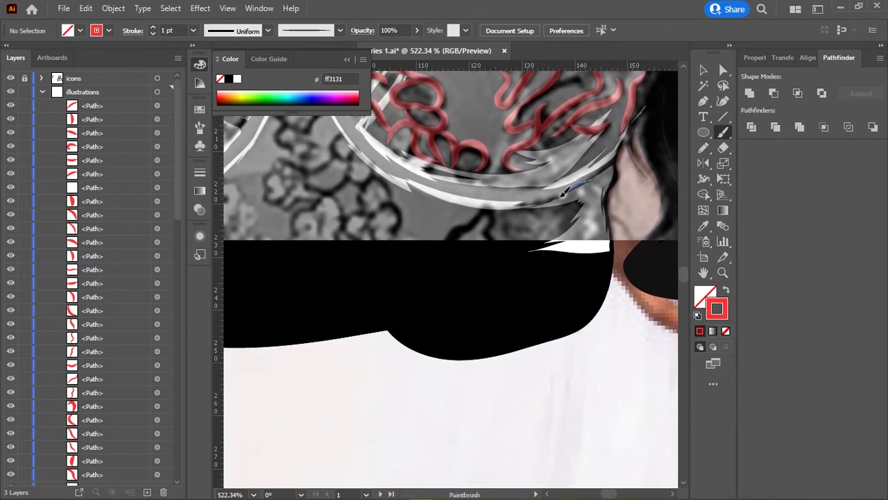
pyautogui.moveTo(563, 195); pyautogui.dragTo(598, 176)
pyautogui.moveTo(548, 217)
pyautogui.mouseDown()
pyautogui.moveTo(615, 184)
pyautogui.moveTo(599, 208)
pyautogui.mouseUp()
pyautogui.moveTo(615, 163); pyautogui.dragTo(616, 213)
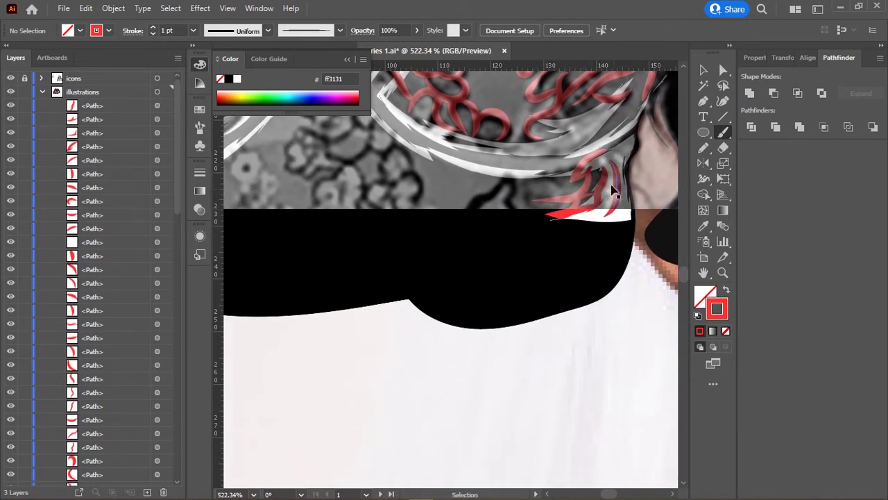
pyautogui.moveTo(614, 150); pyautogui.dragTo(608, 222)
pyautogui.moveTo(496, 191); pyautogui.dragTo(569, 240)
pyautogui.moveTo(564, 201); pyautogui.dragTo(596, 221)
# Step: Start leaf-shaped lace strokes on the left cup's inner edge
pyautogui.scroll(1, 521, 236)
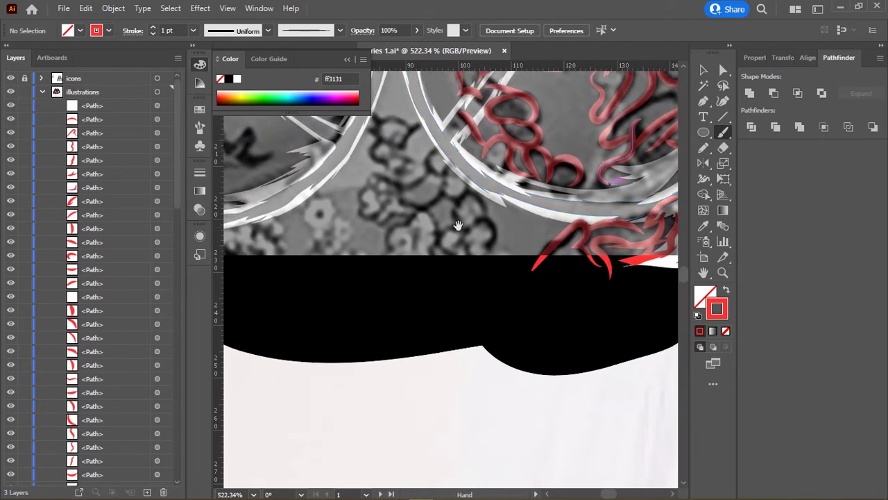
pyautogui.hscroll(-2, 448, 195)
pyautogui.moveTo(451, 156)
pyautogui.mouseDown()
pyautogui.moveTo(469, 138)
pyautogui.moveTo(416, 146)
pyautogui.moveTo(462, 147)
pyautogui.moveTo(425, 122)
pyautogui.mouseUp()
pyautogui.moveTo(434, 172)
pyautogui.mouseDown()
pyautogui.moveTo(485, 161)
pyautogui.moveTo(436, 175)
pyautogui.moveTo(505, 175)
pyautogui.moveTo(461, 181)
pyautogui.mouseUp()
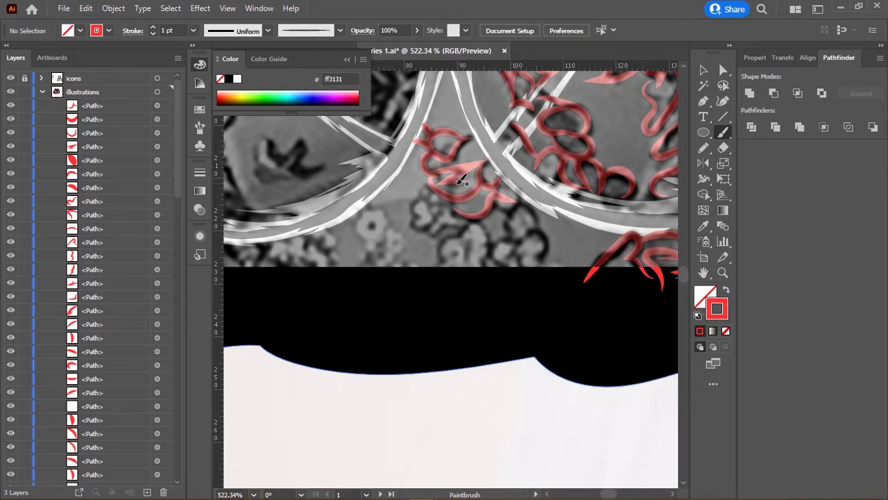
# Step: Hide the grey reference overlay and scroll to preview the lace artwork
pyautogui.click(11, 78)
pyautogui.scroll(-3, 533, 259)
pyautogui.scroll(3, 533, 259)
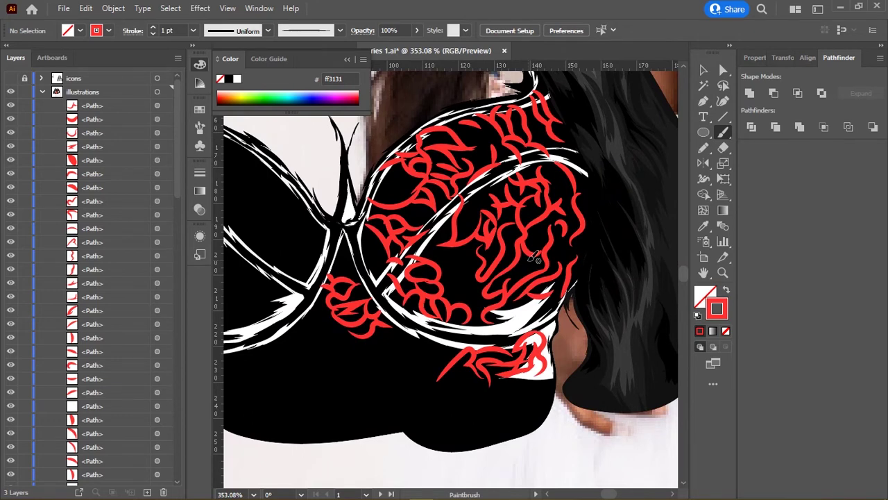
pyautogui.scroll(-3, 537, 259)
pyautogui.scroll(-3, 416, 243)
# Step: Show the grey reference overlay and brush red lace curls and a flower shape across the left cup
pyautogui.click(10, 78)
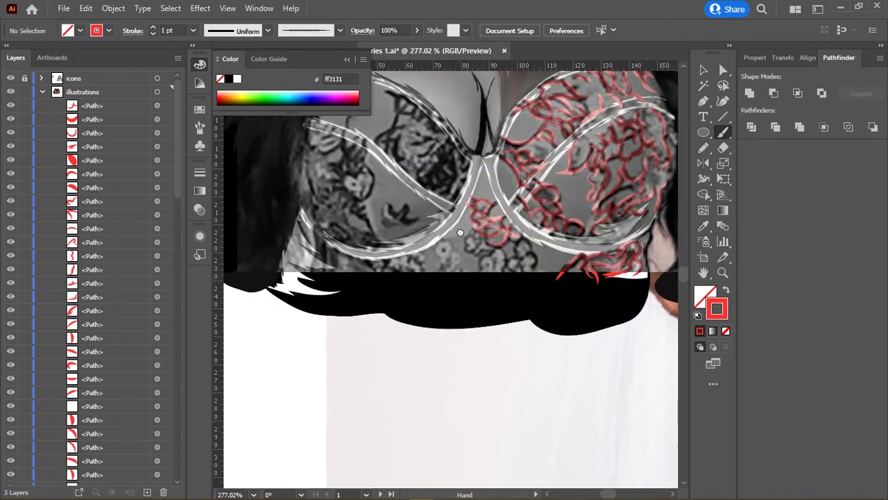
pyautogui.scroll(3, 398, 225)
pyautogui.moveTo(491, 193); pyautogui.dragTo(443, 231)
pyautogui.moveTo(487, 210)
pyautogui.mouseDown()
pyautogui.moveTo(451, 239)
pyautogui.moveTo(465, 246)
pyautogui.moveTo(428, 272)
pyautogui.moveTo(426, 258)
pyautogui.mouseUp()
pyautogui.moveTo(467, 237)
pyautogui.mouseDown()
pyautogui.moveTo(445, 260)
pyautogui.moveTo(424, 236)
pyautogui.mouseUp()
pyautogui.moveTo(361, 264)
pyautogui.mouseDown()
pyautogui.moveTo(472, 258)
pyautogui.moveTo(518, 240)
pyautogui.moveTo(482, 212)
pyautogui.moveTo(509, 240)
pyautogui.mouseUp()
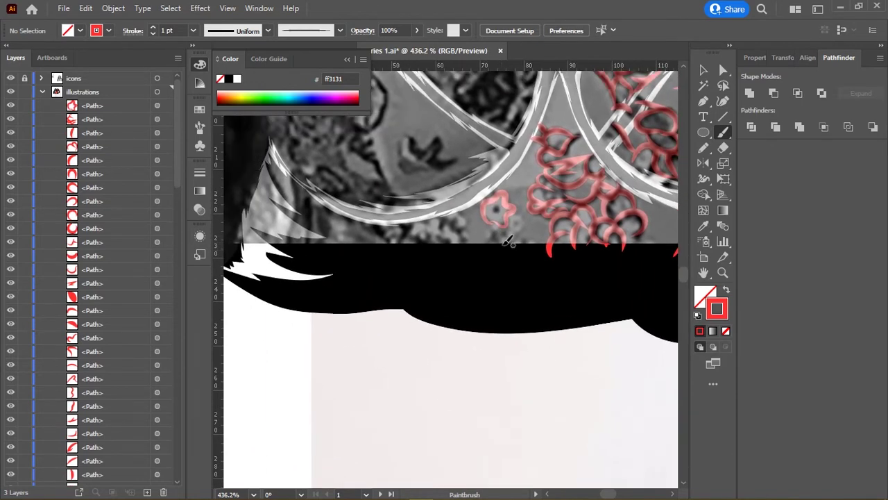
pyautogui.moveTo(501, 209); pyautogui.dragTo(528, 237)
pyautogui.moveTo(475, 247)
pyautogui.mouseDown()
pyautogui.moveTo(524, 243)
pyautogui.moveTo(517, 221)
pyautogui.moveTo(499, 222)
pyautogui.moveTo(489, 211)
pyautogui.mouseUp()
pyautogui.moveTo(446, 239)
pyautogui.mouseDown()
pyautogui.moveTo(458, 212)
pyautogui.moveTo(486, 226)
pyautogui.moveTo(469, 267)
pyautogui.mouseUp()
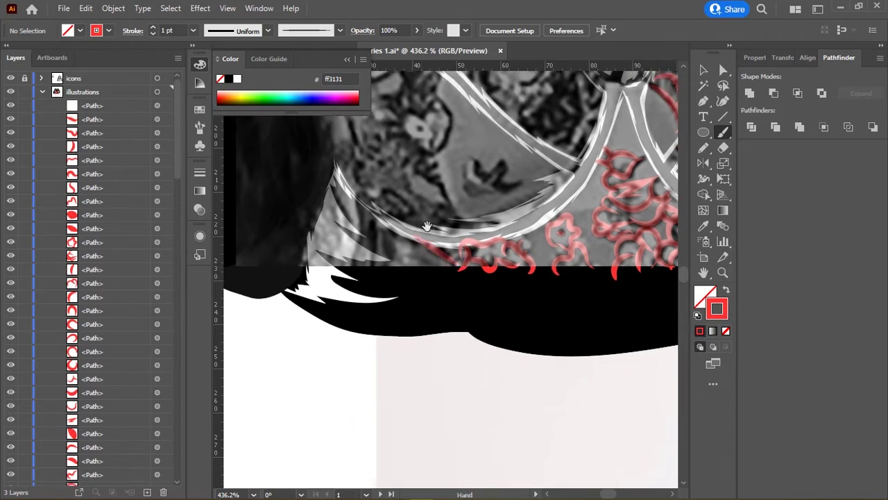
# Step: Paint red lace strands down from the cup's top curve, including a pointed leaf-like stroke
pyautogui.moveTo(427, 226); pyautogui.dragTo(422, 254)
pyautogui.scroll(3, 465, 276)
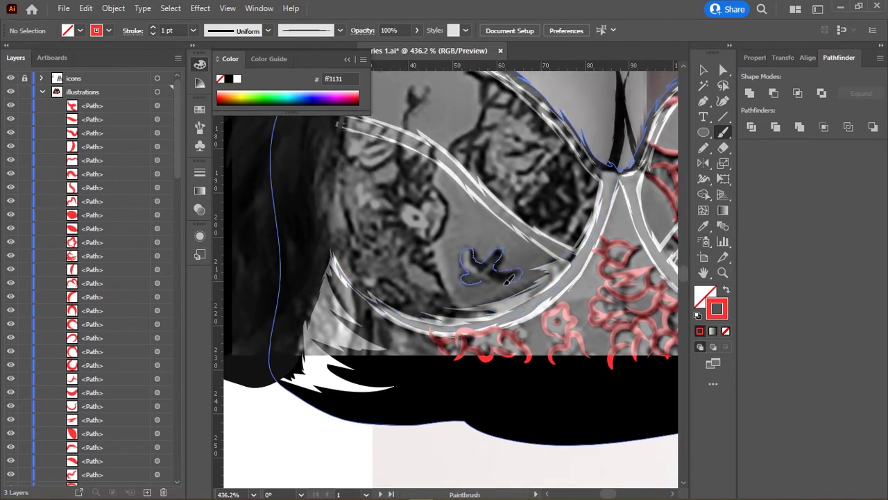
pyautogui.moveTo(511, 279); pyautogui.dragTo(515, 276)
pyautogui.scroll(3, 472, 209)
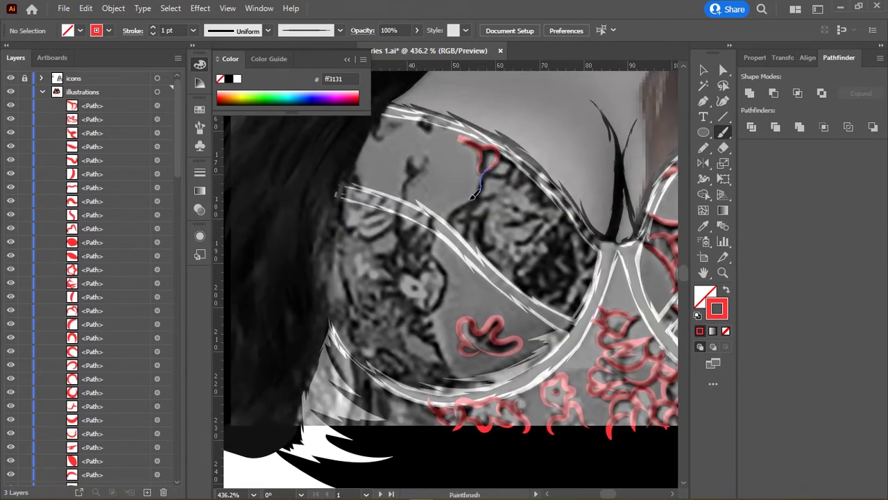
pyautogui.moveTo(463, 135)
pyautogui.mouseDown()
pyautogui.moveTo(453, 230)
pyautogui.moveTo(511, 265)
pyautogui.mouseUp()
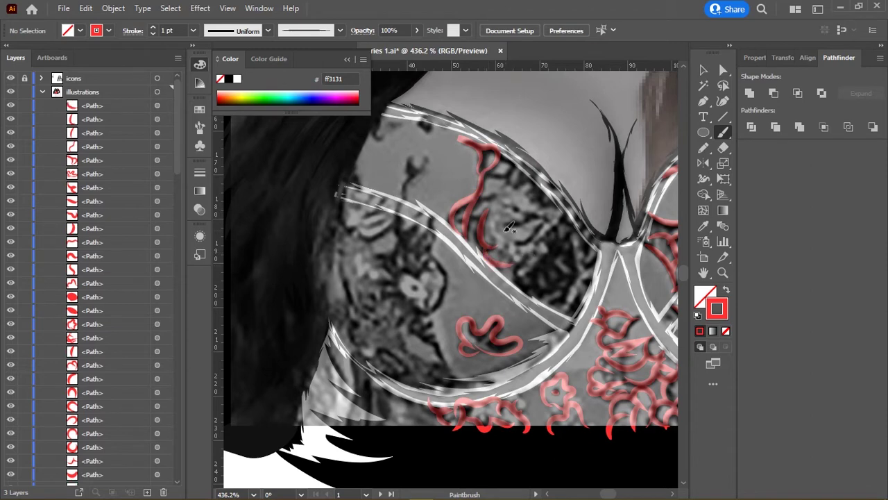
pyautogui.moveTo(507, 229); pyautogui.dragTo(555, 211)
pyautogui.moveTo(501, 198); pyautogui.dragTo(540, 229)
pyautogui.hscroll(2, 540, 225)
pyautogui.moveTo(453, 167); pyautogui.dragTo(538, 211)
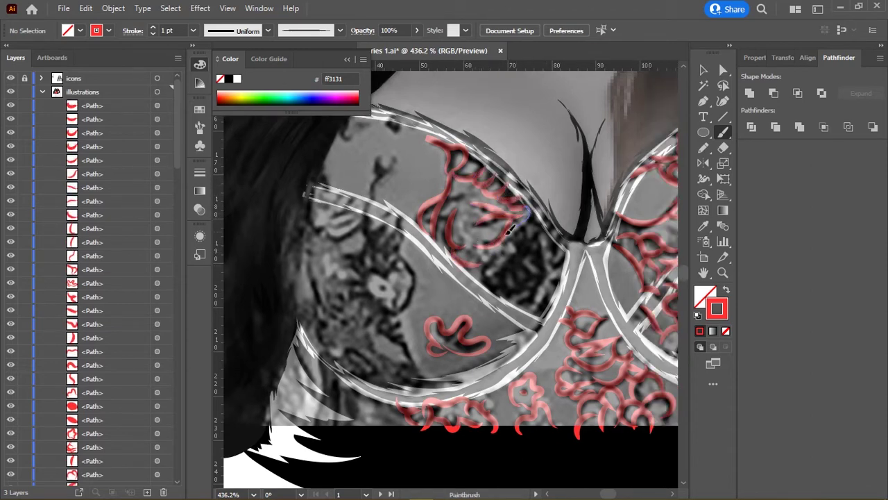
# Step: Add curved red lace strokes lower in the left cup
pyautogui.scroll(-2, 484, 265)
pyautogui.hscroll(1, 484, 265)
pyautogui.moveTo(480, 229); pyautogui.dragTo(462, 251)
pyautogui.moveTo(506, 223)
pyautogui.mouseDown()
pyautogui.moveTo(482, 243)
pyautogui.moveTo(517, 215)
pyautogui.moveTo(510, 239)
pyautogui.moveTo(524, 262)
pyautogui.moveTo(529, 188)
pyautogui.moveTo(513, 201)
pyautogui.mouseUp()
pyautogui.scroll(-2, 528, 189)
pyautogui.hscroll(1, 529, 189)
pyautogui.scroll(3, 503, 209)
pyautogui.hscroll(-2, 503, 209)
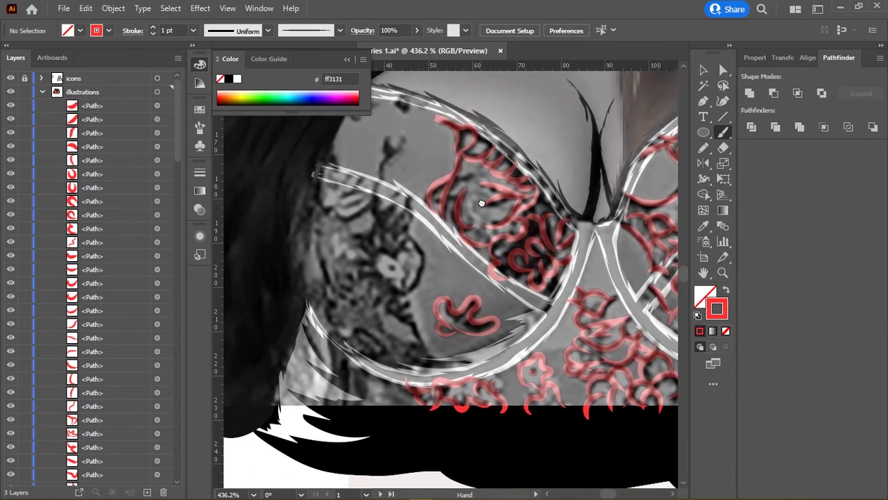
pyautogui.scroll(-3, 503, 209)
pyautogui.hscroll(1, 504, 209)
pyautogui.moveTo(514, 257); pyautogui.dragTo(513, 258)
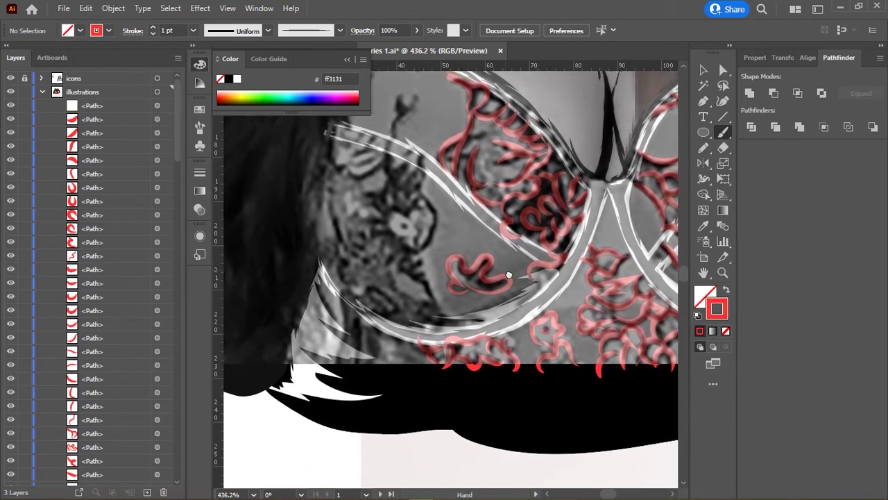
pyautogui.scroll(2, 512, 258)
pyautogui.hscroll(-3, 512, 258)
pyautogui.moveTo(531, 344); pyautogui.dragTo(457, 290)
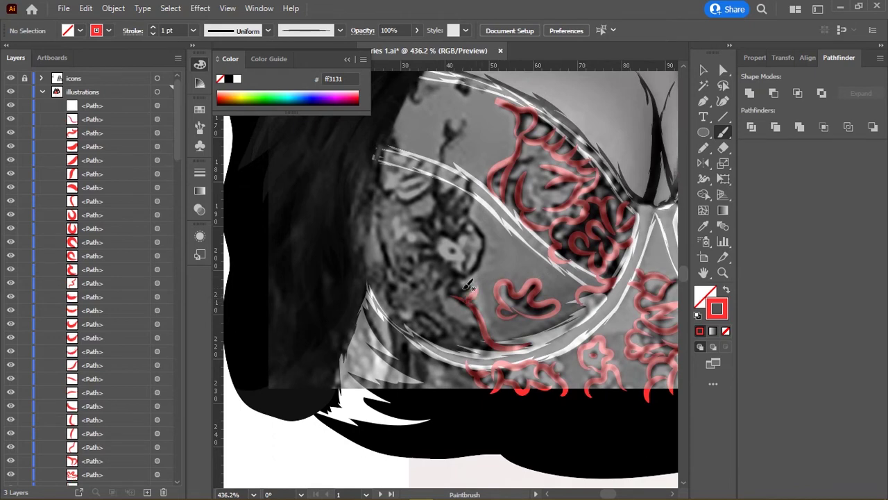
pyautogui.moveTo(484, 220); pyautogui.dragTo(483, 221)
# Step: Paint a hooked lace strand and a curl along the cup's upper outer edge
pyautogui.scroll(2, 447, 273)
pyautogui.hscroll(1, 446, 272)
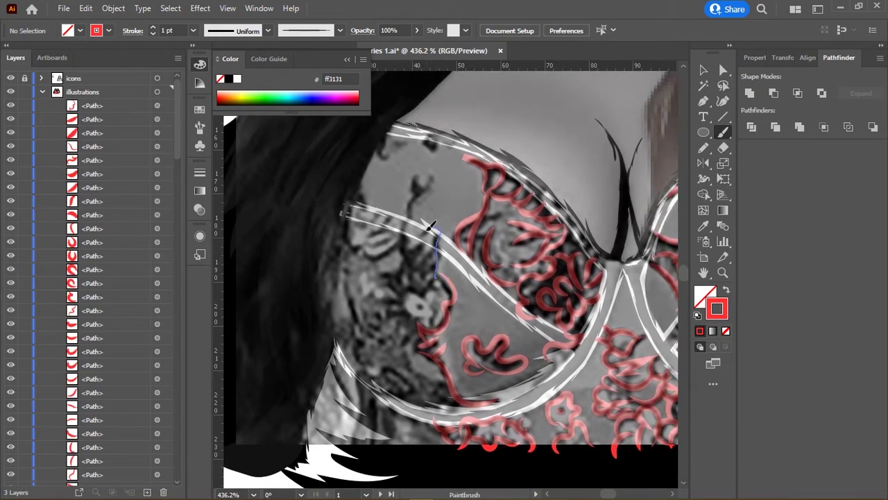
pyautogui.moveTo(430, 226); pyautogui.dragTo(410, 243)
pyautogui.scroll(-1, 409, 207)
pyautogui.hscroll(-1, 409, 207)
pyautogui.moveTo(417, 198)
pyautogui.mouseDown()
pyautogui.moveTo(409, 201)
pyautogui.moveTo(408, 163)
pyautogui.mouseUp()
pyautogui.moveTo(383, 202); pyautogui.dragTo(419, 156)
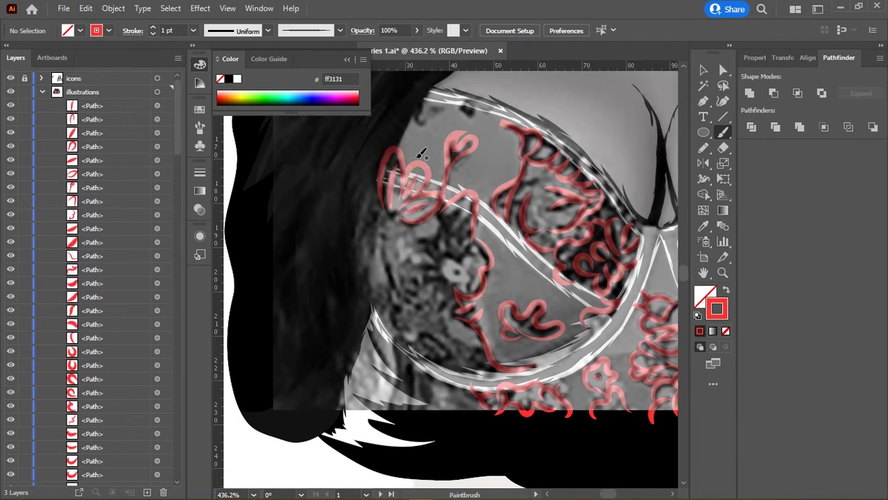
pyautogui.scroll(-1, 526, 279)
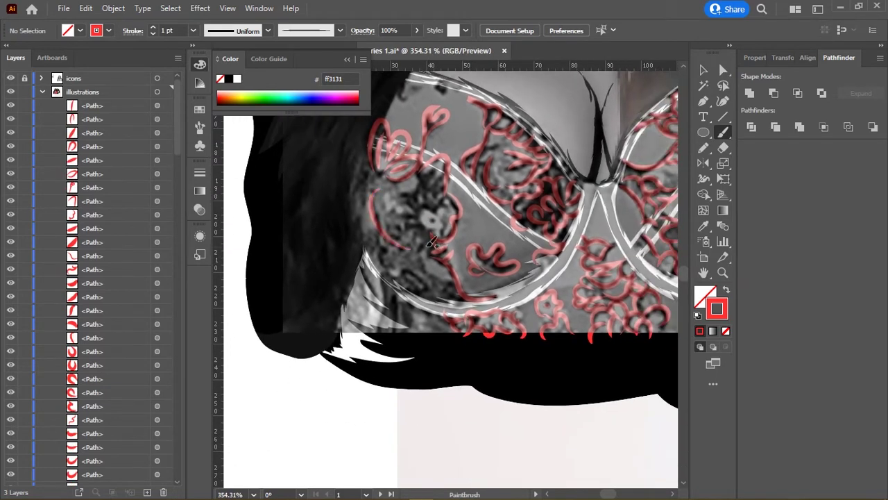
# Step: Brush red lace swirls along the bra's left edge and near the cup centre, then zoom out
pyautogui.moveTo(380, 240)
pyautogui.mouseDown()
pyautogui.moveTo(388, 247)
pyautogui.moveTo(373, 320)
pyautogui.mouseUp()
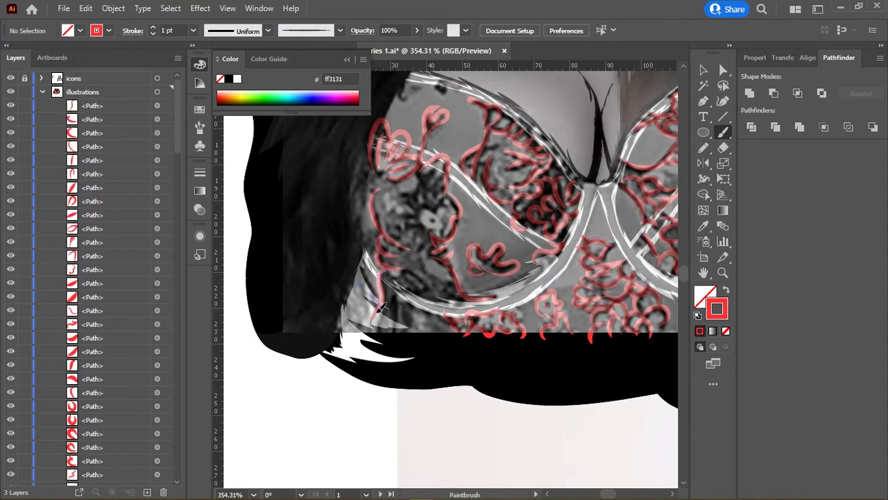
pyautogui.moveTo(368, 285); pyautogui.dragTo(349, 303)
pyautogui.moveTo(360, 334)
pyautogui.mouseDown()
pyautogui.moveTo(370, 359)
pyautogui.moveTo(405, 305)
pyautogui.moveTo(416, 266)
pyautogui.mouseUp()
pyautogui.moveTo(419, 229)
pyautogui.mouseDown()
pyautogui.moveTo(402, 295)
pyautogui.moveTo(408, 304)
pyautogui.moveTo(375, 267)
pyautogui.mouseUp()
pyautogui.moveTo(405, 305); pyautogui.dragTo(372, 294)
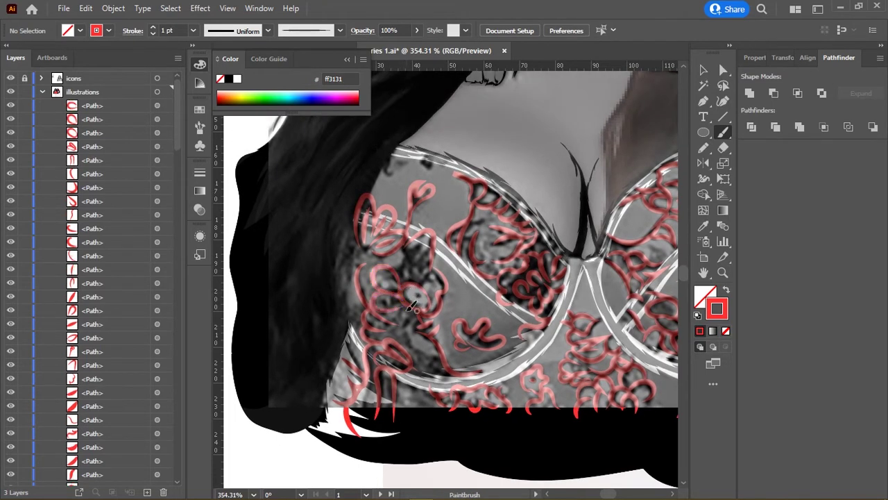
pyautogui.moveTo(409, 331)
pyautogui.mouseDown()
pyautogui.moveTo(390, 309)
pyautogui.moveTo(416, 304)
pyautogui.mouseUp()
pyautogui.moveTo(416, 351); pyautogui.dragTo(406, 327)
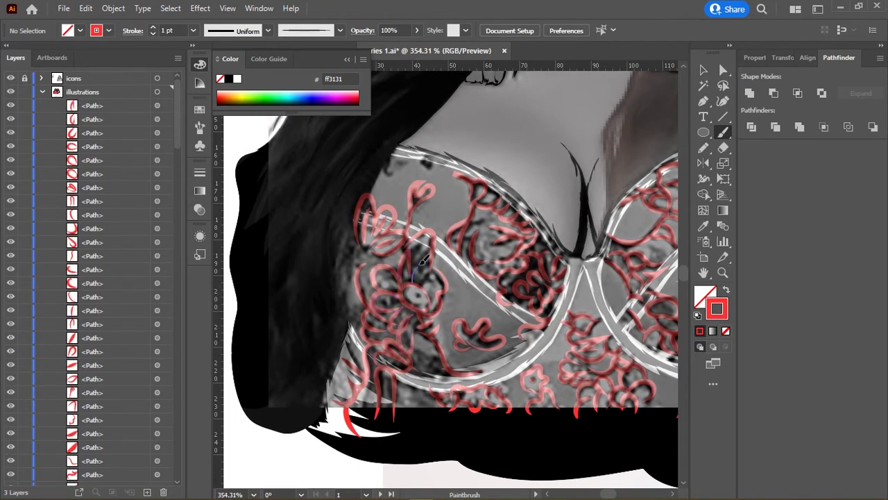
pyautogui.moveTo(427, 285); pyautogui.dragTo(417, 256)
pyautogui.scroll(-2, 519, 255)
pyautogui.scroll(-2, 444, 264)
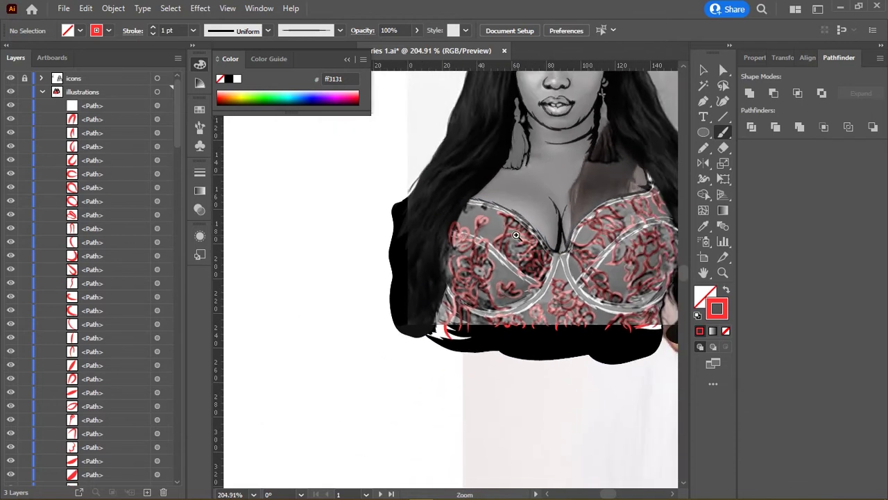
# Step: Hide the overlay, select all paths with the red lace stroke colour and set their stroke to 0.5 pt
pyautogui.click(11, 79)
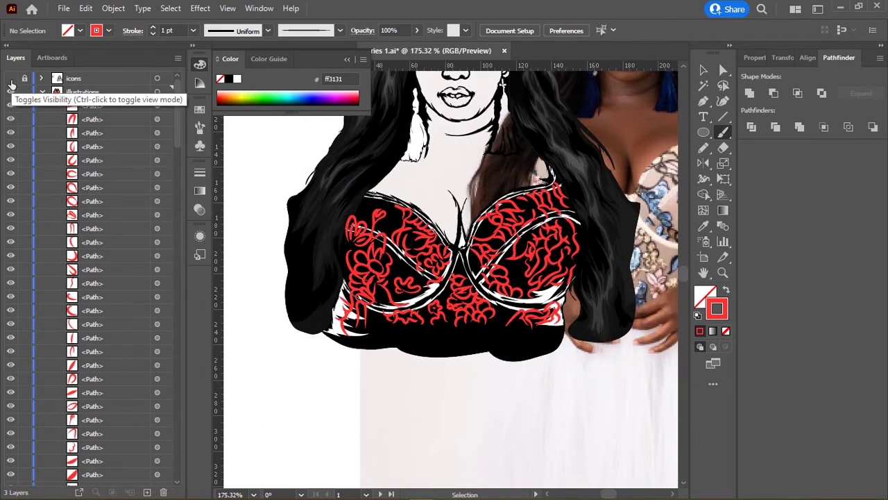
pyautogui.press('v')
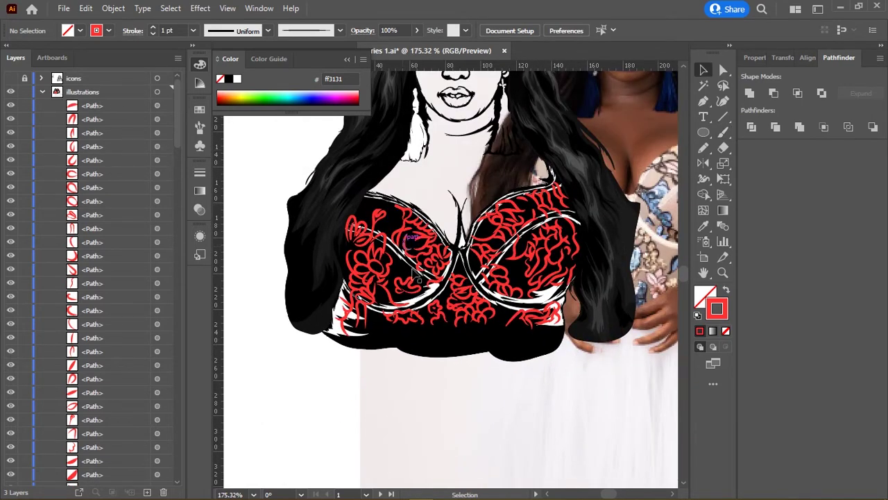
pyautogui.click(455, 298)
pyautogui.click(170, 7)
pyautogui.moveTo(188, 133)
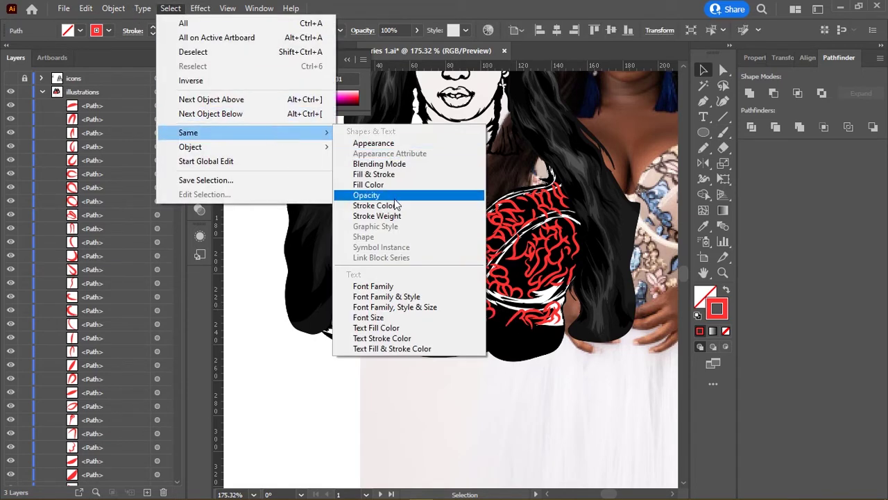
pyautogui.click(401, 204)
pyautogui.click(151, 33)
pyautogui.click(151, 33)
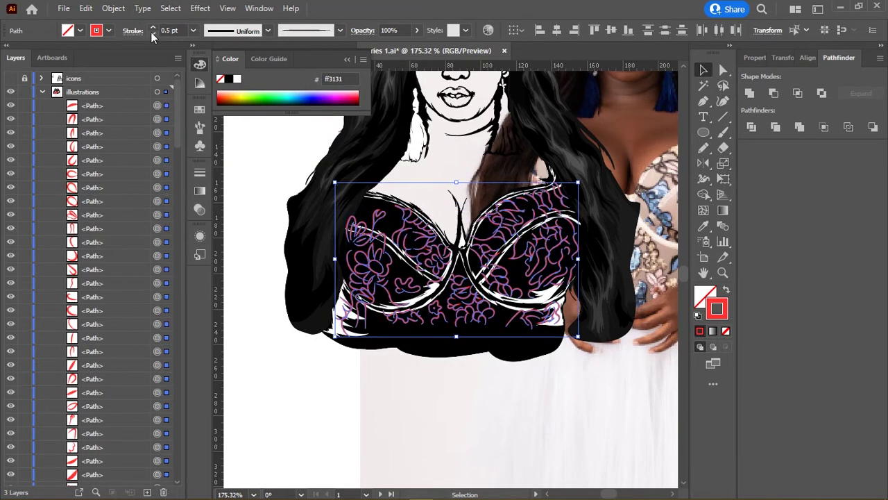
# Step: Expand the lace strokes' appearance into shapes, group them, then show the reference photo again
pyautogui.click(113, 7)
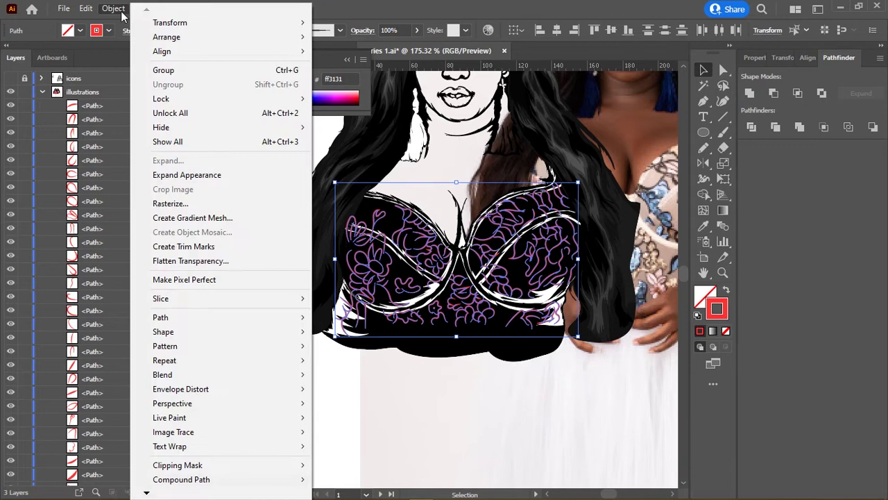
pyautogui.click(184, 174)
pyautogui.hotkey('ctrl', 'g')
pyautogui.click(469, 423)
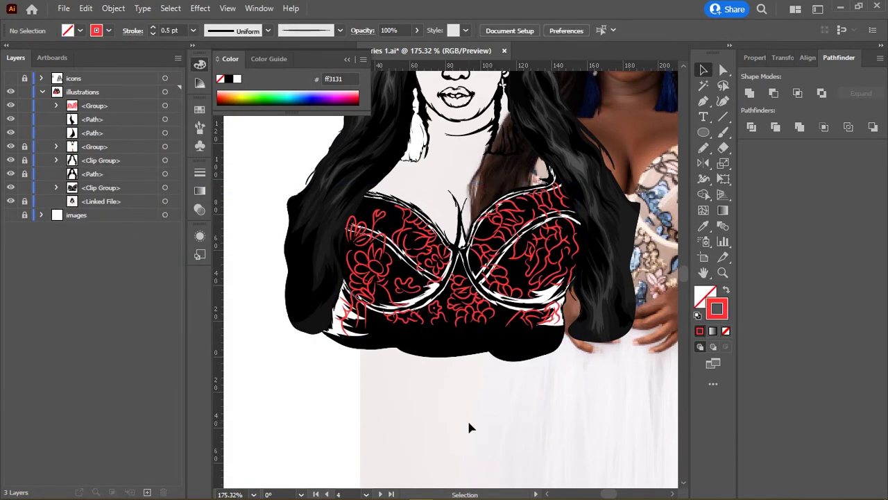
pyautogui.scroll(3, 469, 427)
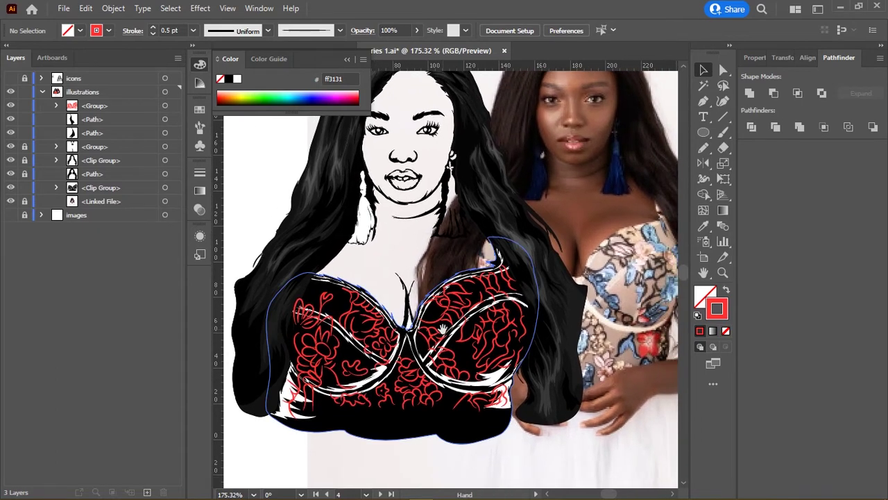
pyautogui.click(11, 79)
# Step: Draw a hair-strand shape at the shoulder with the Pencil and fill it with blue 496e9a
pyautogui.press('n')
pyautogui.scroll(3, 579, 311)
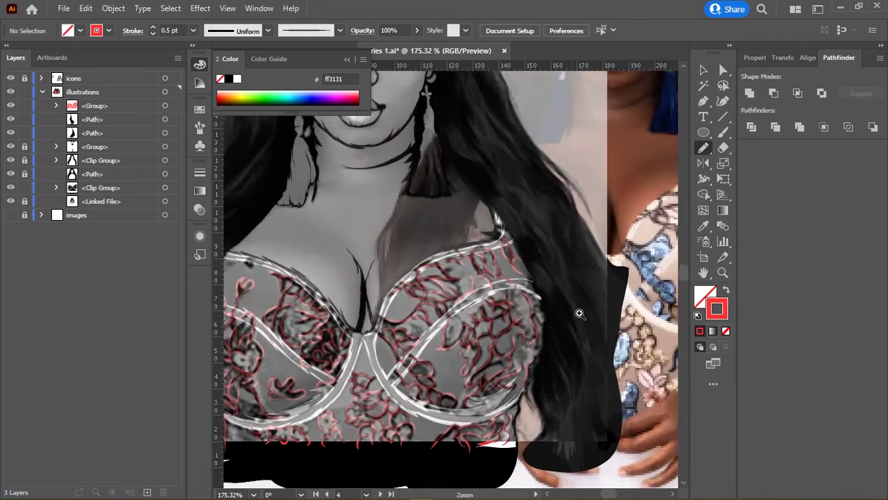
pyautogui.scroll(3, 337, 242)
pyautogui.moveTo(338, 242)
pyautogui.mouseDown()
pyautogui.moveTo(404, 250)
pyautogui.moveTo(309, 285)
pyautogui.mouseUp()
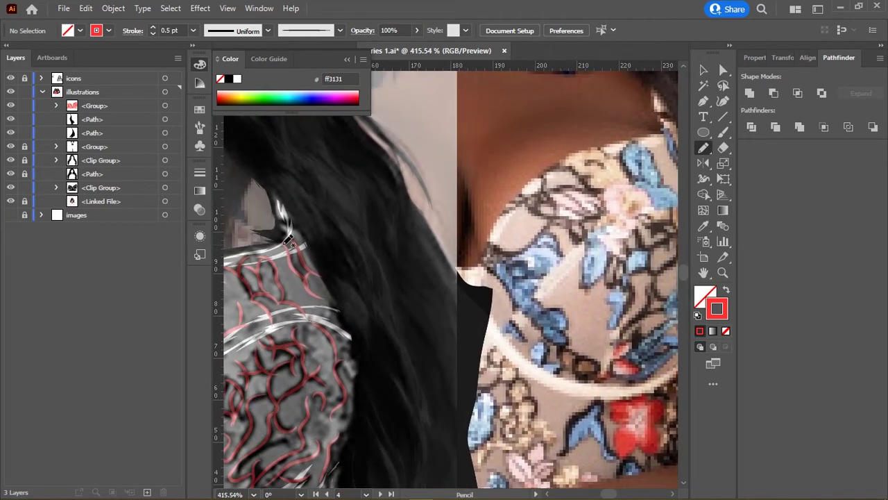
pyautogui.moveTo(288, 238); pyautogui.dragTo(291, 239)
pyautogui.hscroll(-5, 374, 236)
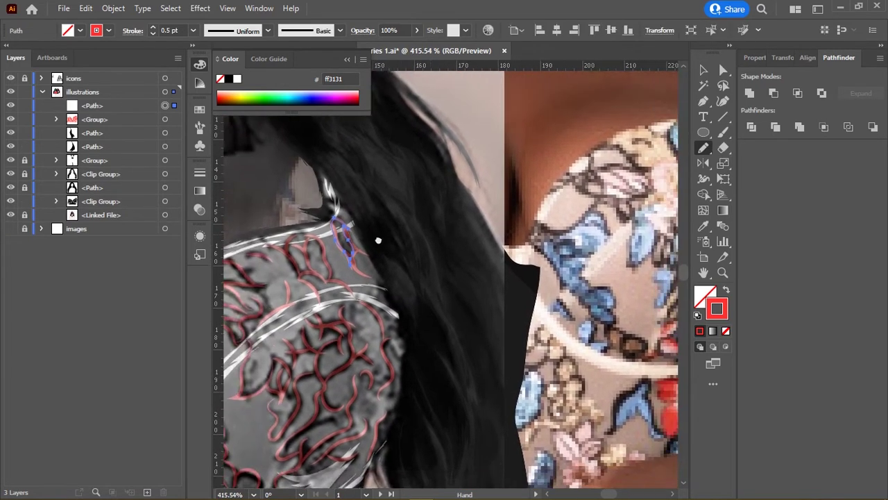
pyautogui.hscroll(-5, 375, 236)
pyautogui.press('i')
pyautogui.click(465, 166)
pyautogui.hscroll(-7, 465, 166)
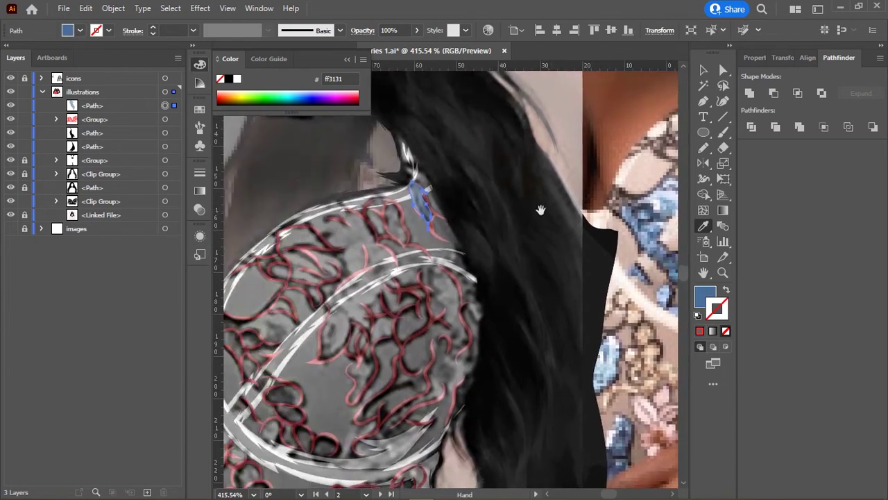
pyautogui.hscroll(-3, 508, 219)
# Step: Draw a second hair strand near the shoulder and eyedropper the blue 496e9a fill onto it
pyautogui.press('n')
pyautogui.hscroll(5, 508, 219)
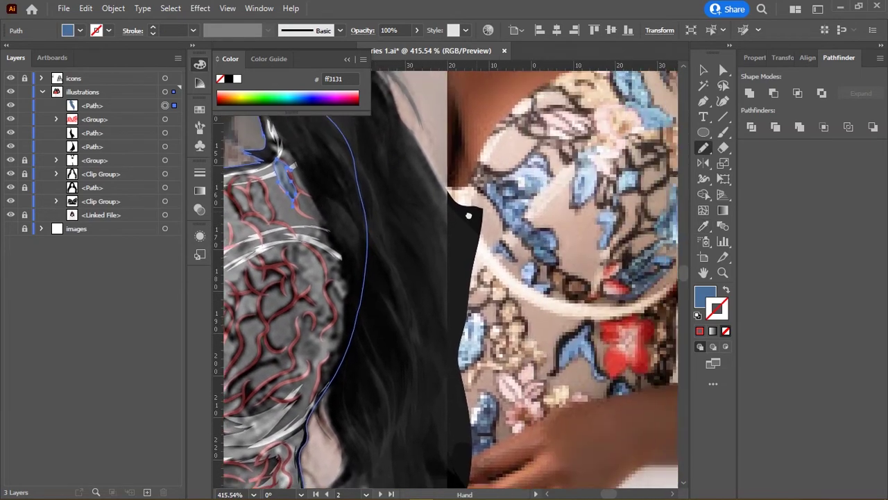
pyautogui.hscroll(-3, 534, 254)
pyautogui.scroll(-2, 535, 254)
pyautogui.scroll(-1, 452, 234)
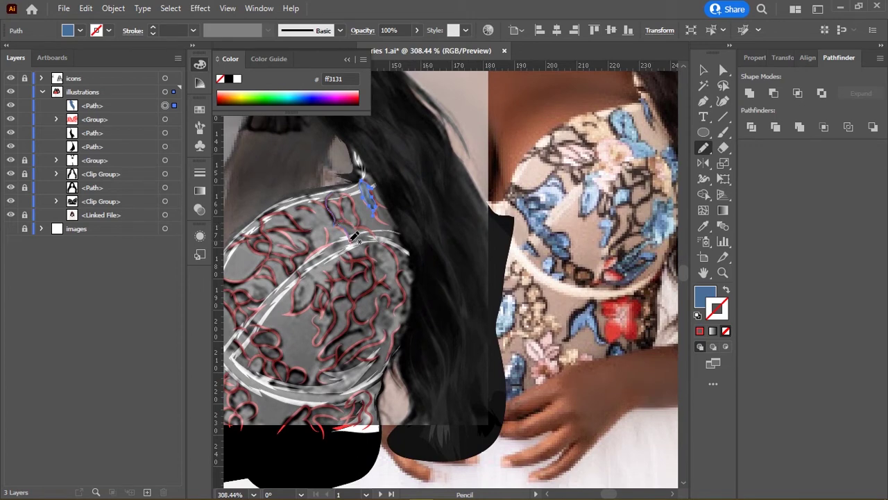
pyautogui.moveTo(351, 193); pyautogui.dragTo(339, 190)
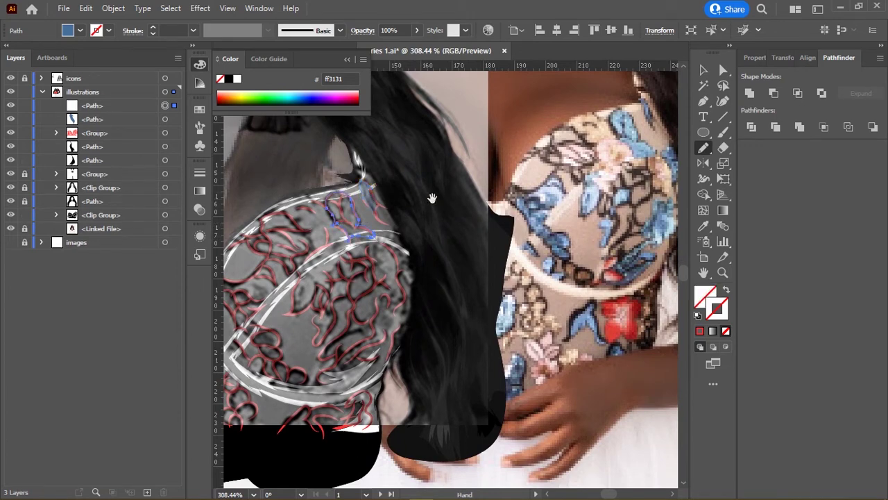
pyautogui.press('i')
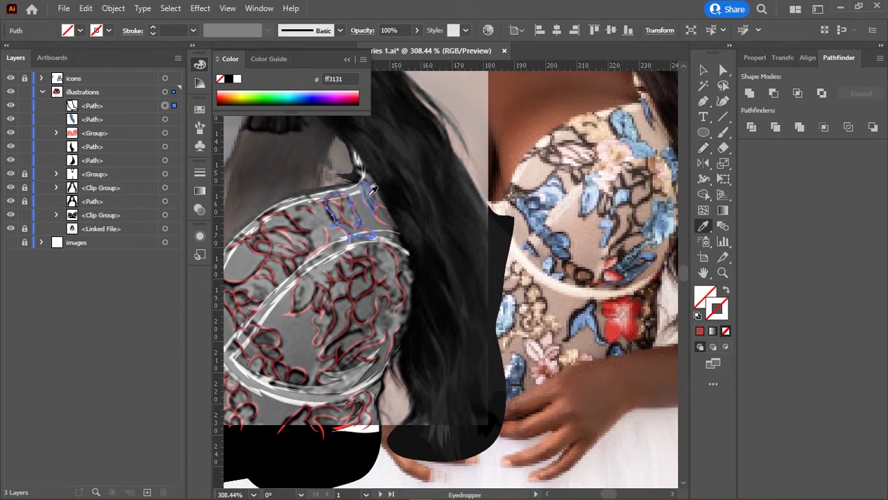
pyautogui.click(372, 189)
# Step: Draw a long curved hair strand down the shoulder and fill it with blue 496e9a
pyautogui.press('v')
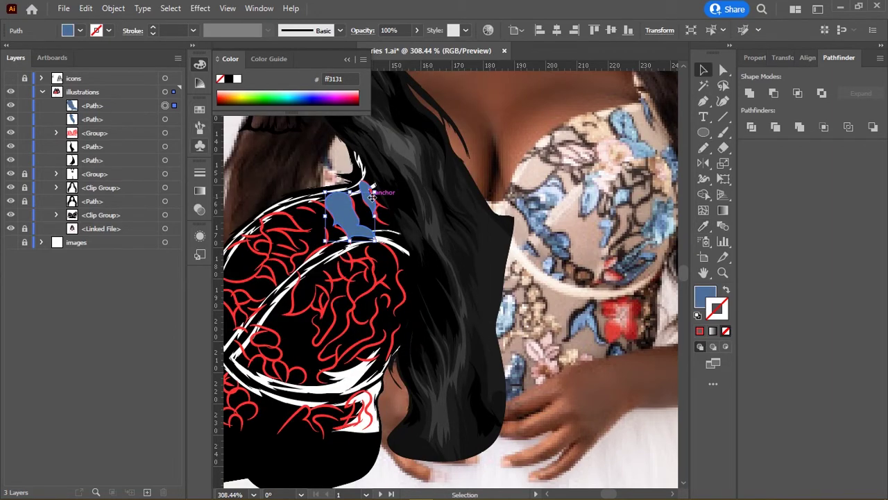
pyautogui.hscroll(5, 373, 196)
pyautogui.scroll(-3, 357, 218)
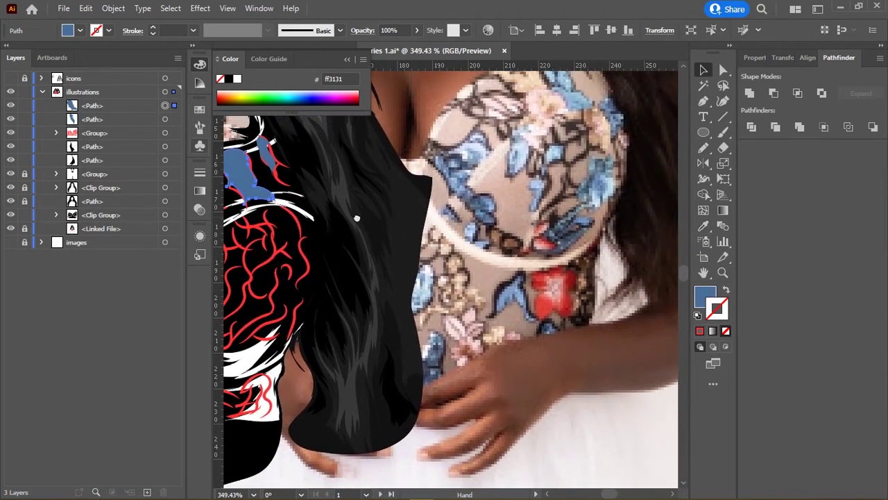
pyautogui.press('n')
pyautogui.scroll(-1, 347, 208)
pyautogui.hscroll(-1, 340, 200)
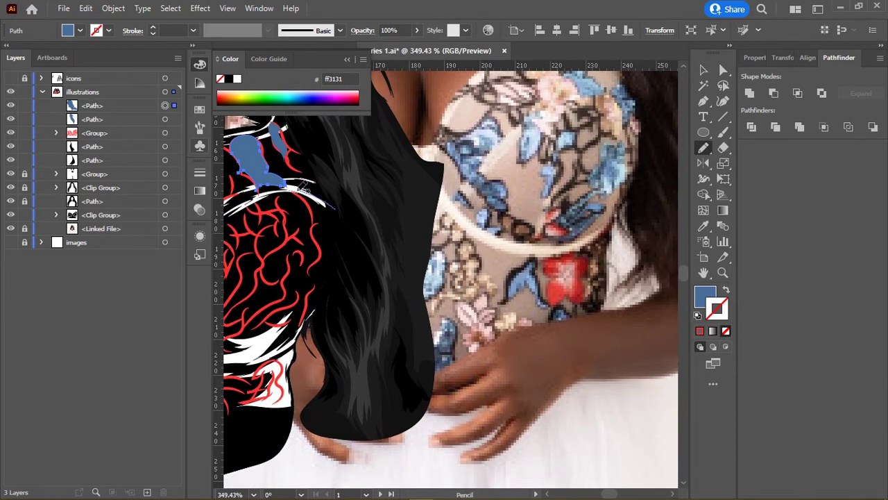
pyautogui.moveTo(319, 248); pyautogui.dragTo(338, 203)
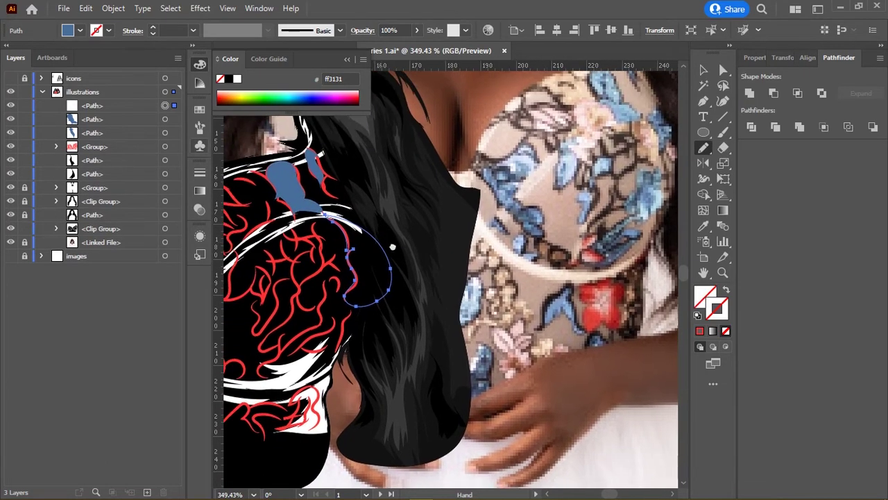
pyautogui.scroll(1, 389, 236)
pyautogui.hscroll(-1, 389, 236)
pyautogui.press('i')
pyautogui.click(293, 172)
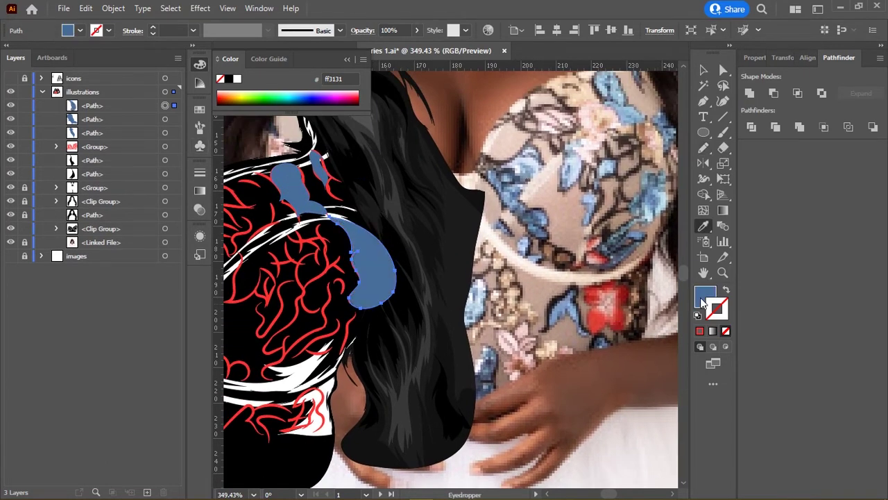
# Step: Return to the Pencil and pan around the shoulder area for further strands
pyautogui.hscroll(-2, 361, 222)
pyautogui.scroll(1, 389, 236)
pyautogui.press('n')
pyautogui.scroll(-2, 396, 236)
pyautogui.hscroll(3, 416, 229)
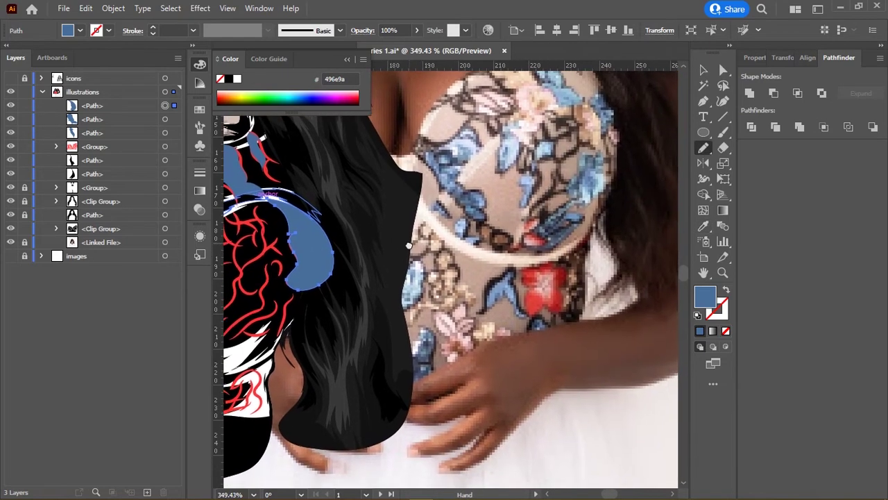
pyautogui.hscroll(-2, 444, 225)
pyautogui.scroll(-1, 458, 224)
pyautogui.scroll(1, 382, 227)
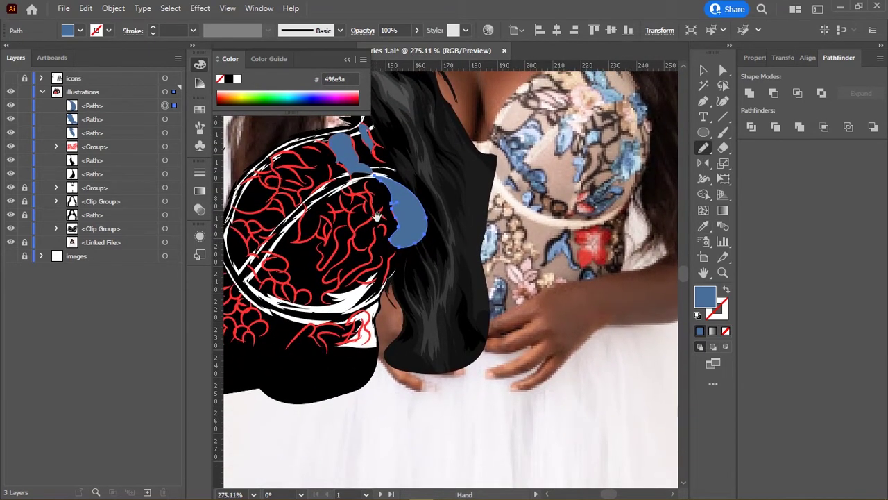
pyautogui.scroll(1, 371, 214)
pyautogui.hscroll(1, 362, 210)
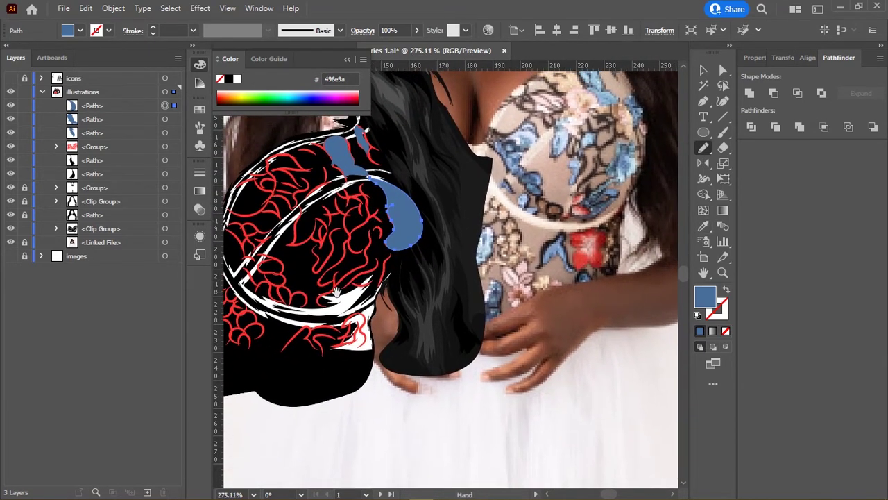
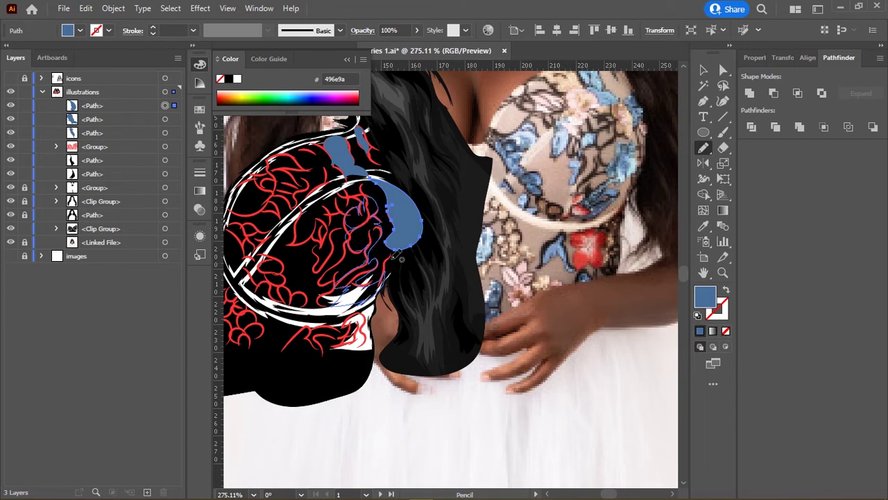
# Step: Draw several blue lace-flower and petal shapes over the right cup
pyautogui.moveTo(359, 201); pyautogui.dragTo(340, 306)
pyautogui.moveTo(286, 263)
pyautogui.mouseDown()
pyautogui.moveTo(357, 272)
pyautogui.moveTo(361, 256)
pyautogui.moveTo(382, 269)
pyautogui.mouseUp()
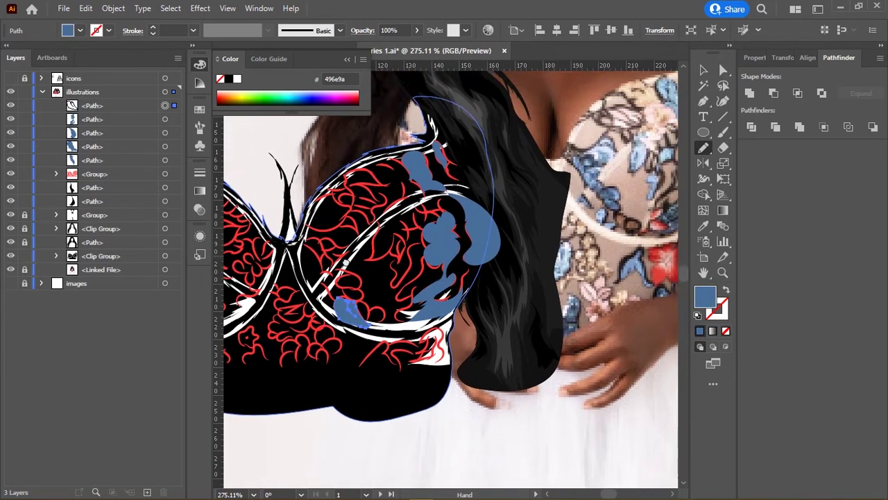
pyautogui.moveTo(373, 179)
pyautogui.mouseDown()
pyautogui.moveTo(338, 238)
pyautogui.moveTo(283, 278)
pyautogui.mouseUp()
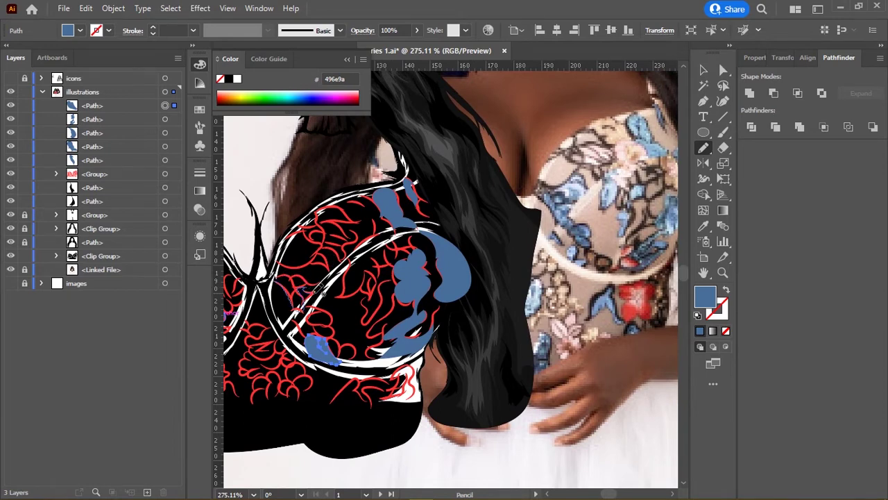
pyautogui.moveTo(281, 279); pyautogui.dragTo(316, 291)
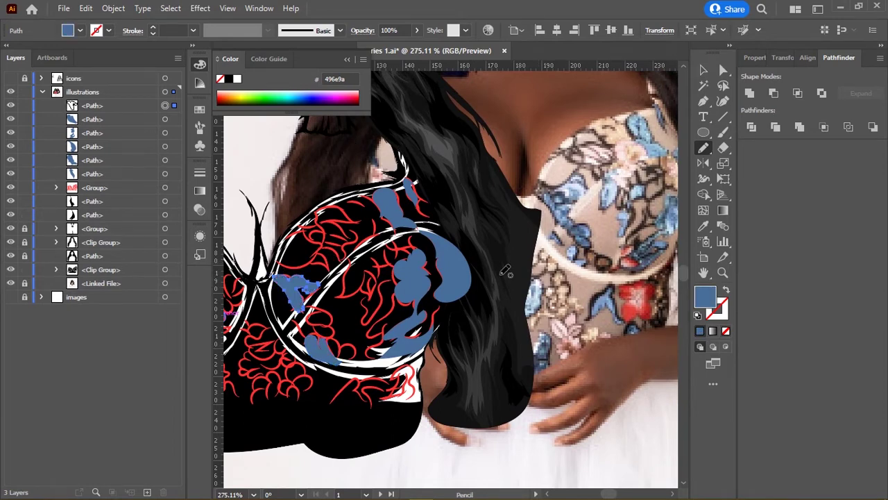
pyautogui.moveTo(361, 258); pyautogui.dragTo(342, 238)
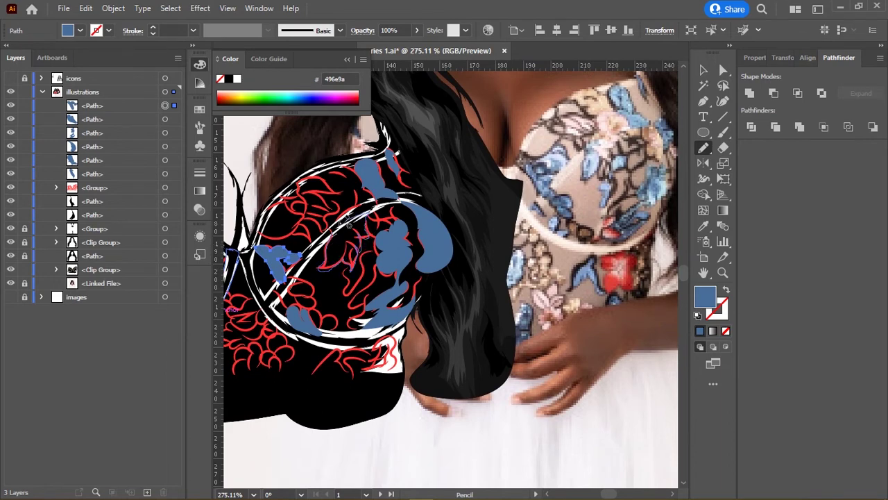
# Step: Add more lace shapes lower on the cup, ending with a coral e86e6e branch shape in its centre
pyautogui.moveTo(349, 224); pyautogui.dragTo(400, 124)
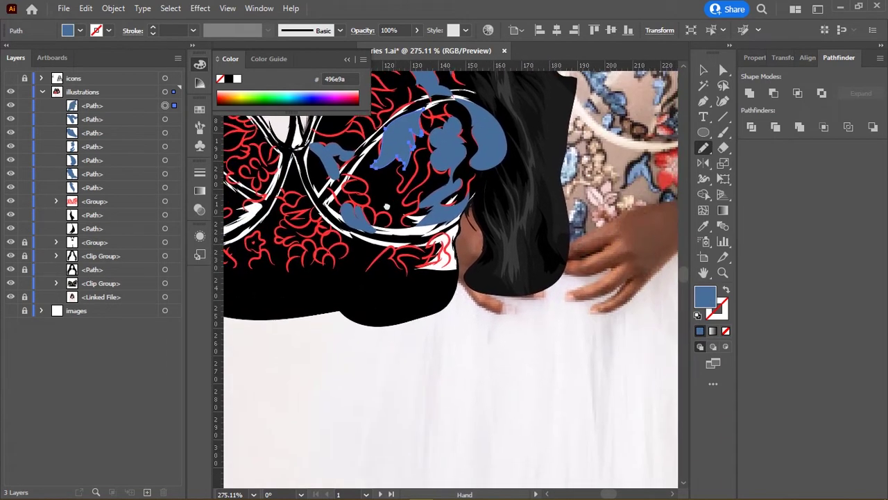
pyautogui.moveTo(386, 207)
pyautogui.mouseDown()
pyautogui.moveTo(368, 268)
pyautogui.moveTo(372, 253)
pyautogui.moveTo(332, 267)
pyautogui.mouseUp()
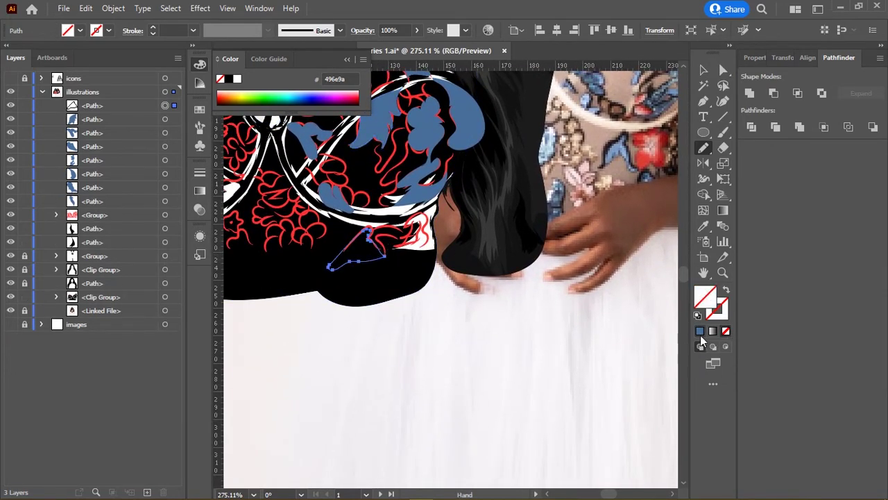
pyautogui.moveTo(429, 129); pyautogui.dragTo(332, 241)
pyautogui.moveTo(293, 290)
pyautogui.mouseDown()
pyautogui.moveTo(385, 239)
pyautogui.moveTo(374, 243)
pyautogui.mouseUp()
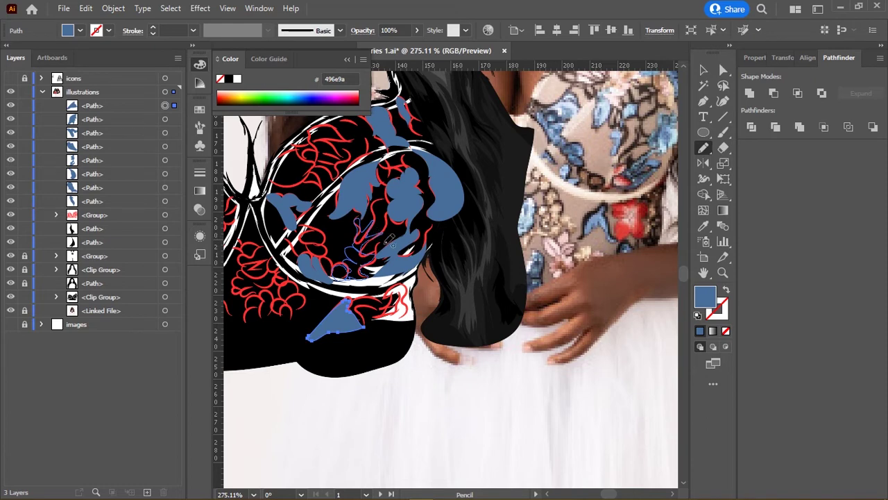
pyautogui.moveTo(390, 239); pyautogui.dragTo(357, 221)
# Step: Fill the new branch shape with a red sampled from the reference photo
pyautogui.press('i')
pyautogui.click(650, 229)
pyautogui.click(644, 219)
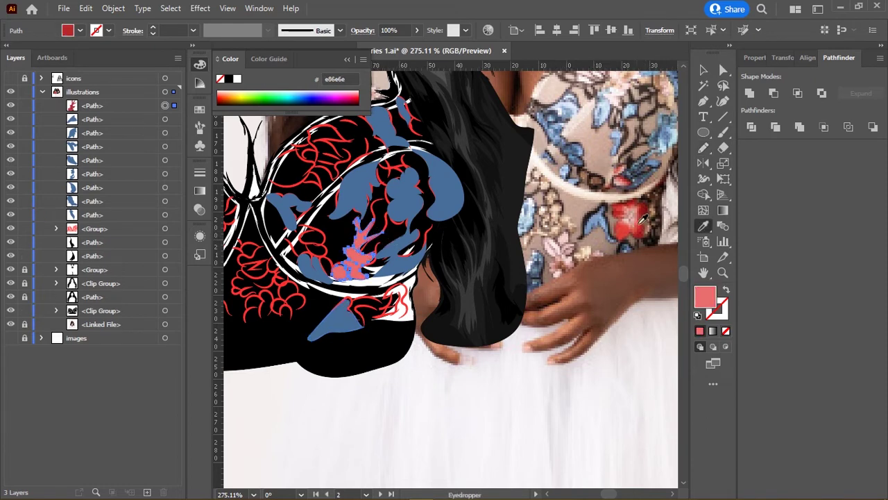
pyautogui.press('v')
# Step: Bring the lace line-art group in front of the colour fills
pyautogui.click(320, 155)
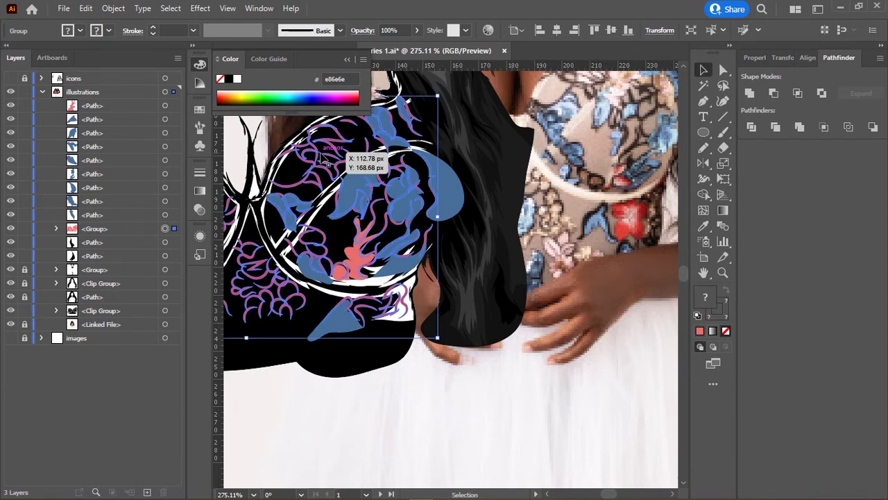
pyautogui.click(403, 410)
pyautogui.scroll(-3, 486, 393)
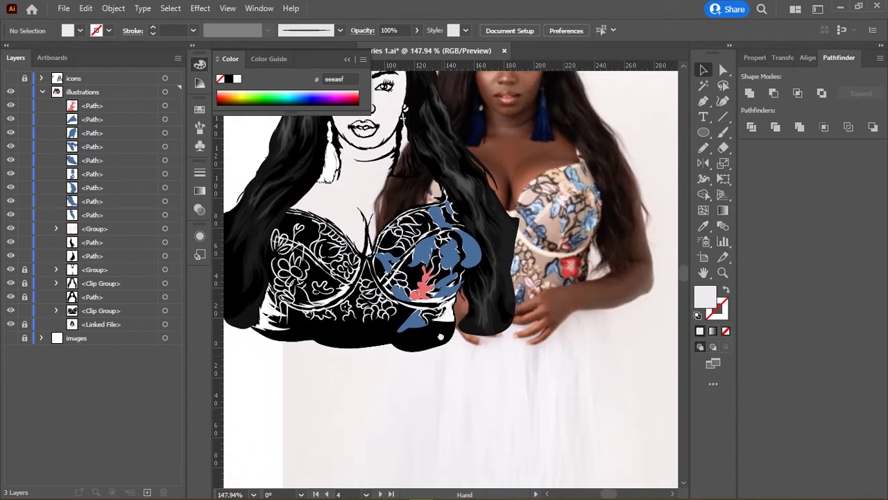
pyautogui.moveTo(443, 330); pyautogui.dragTo(445, 321)
pyautogui.scroll(5, 403, 231)
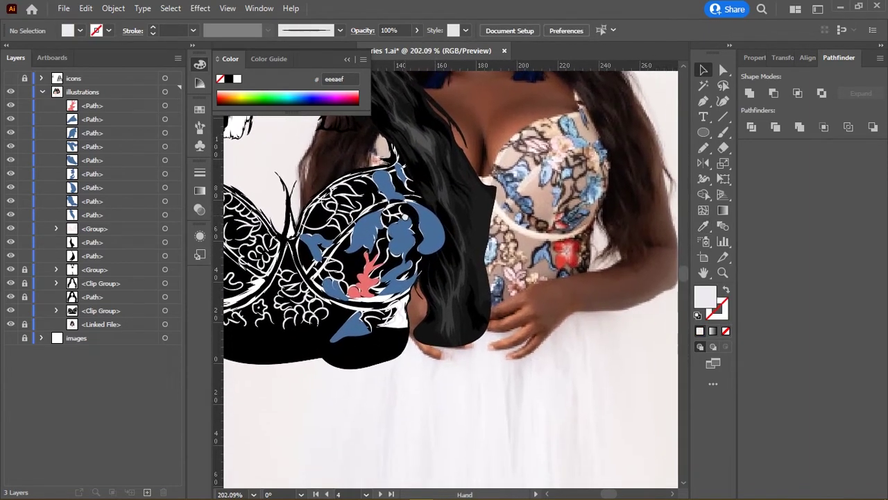
pyautogui.keyDown('ctrl'); pyautogui.click(401, 260); pyautogui.keyUp('ctrl')
pyautogui.hotkey('ctrl', 'shift', ']')
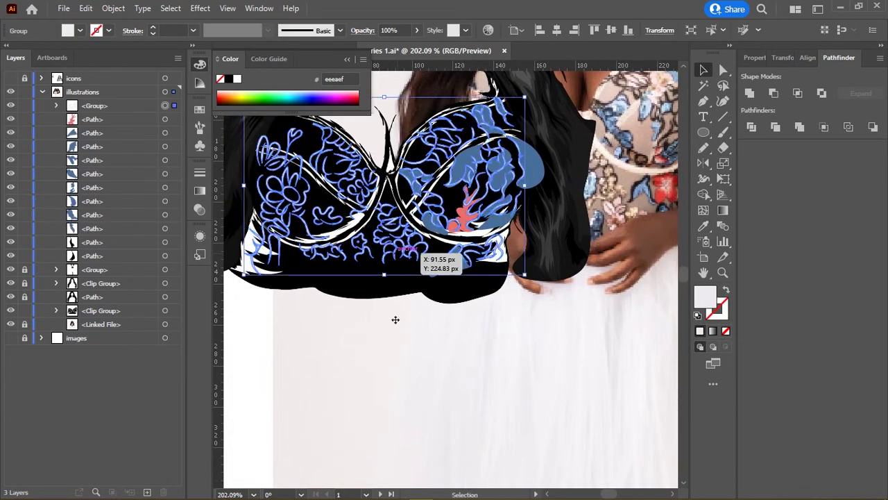
pyautogui.click(460, 351)
# Step: Recolour the branch shape with the photo's deeper red d83b33
pyautogui.scroll(3, 449, 345)
pyautogui.scroll(2, 457, 292)
pyautogui.hscroll(3, 416, 270)
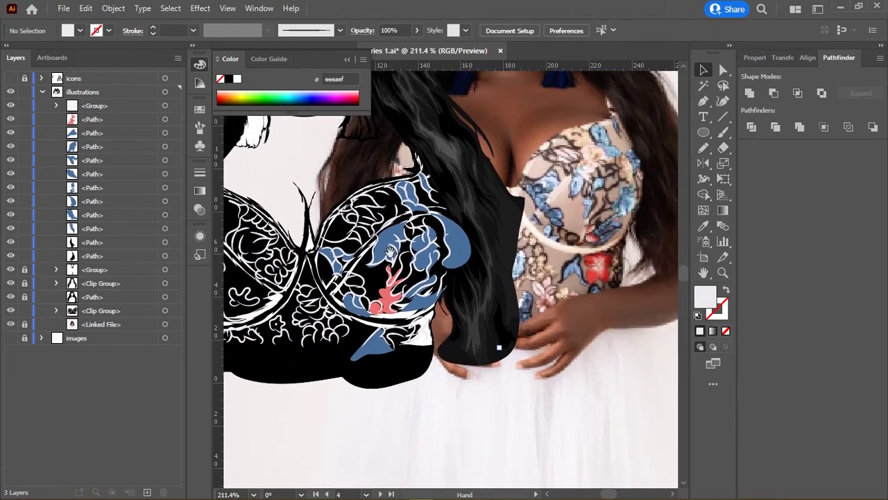
pyautogui.click(380, 309)
pyautogui.press('i')
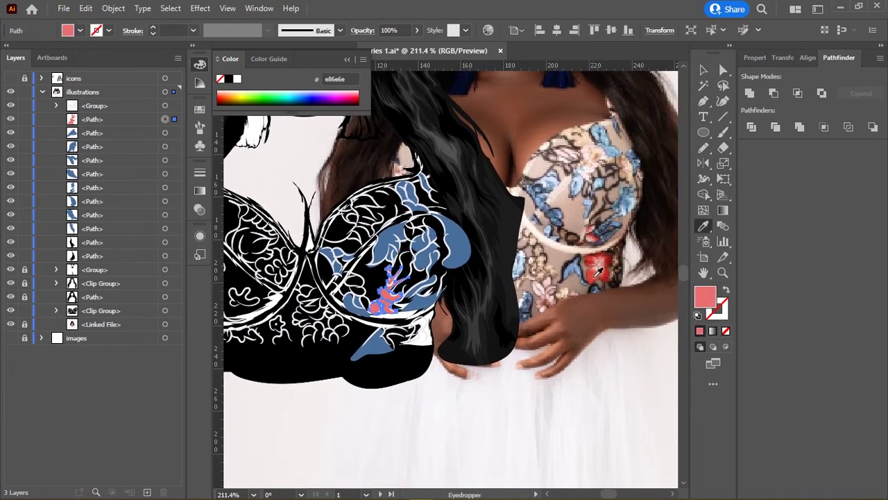
pyautogui.click(587, 263)
# Step: Unlock the reference photo and move it to the left
pyautogui.scroll(-1, 460, 347)
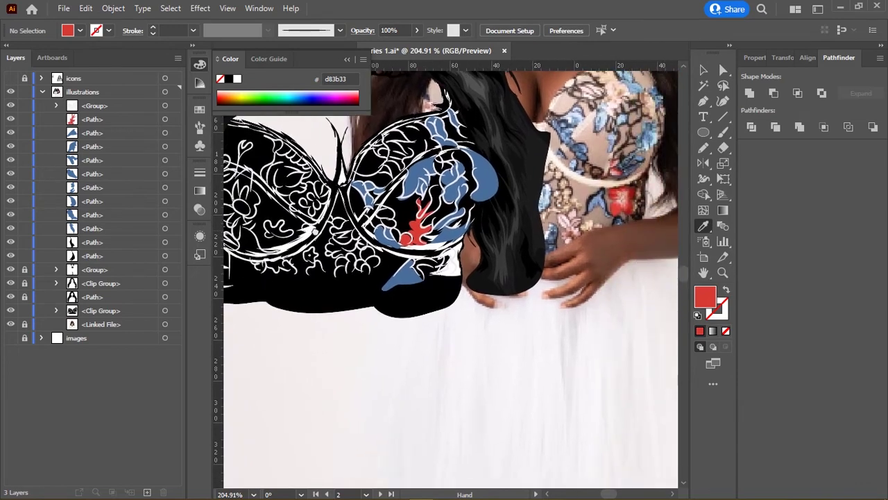
pyautogui.moveTo(460, 347)
pyautogui.mouseDown()
pyautogui.moveTo(459, 234)
pyautogui.moveTo(377, 234)
pyautogui.mouseUp()
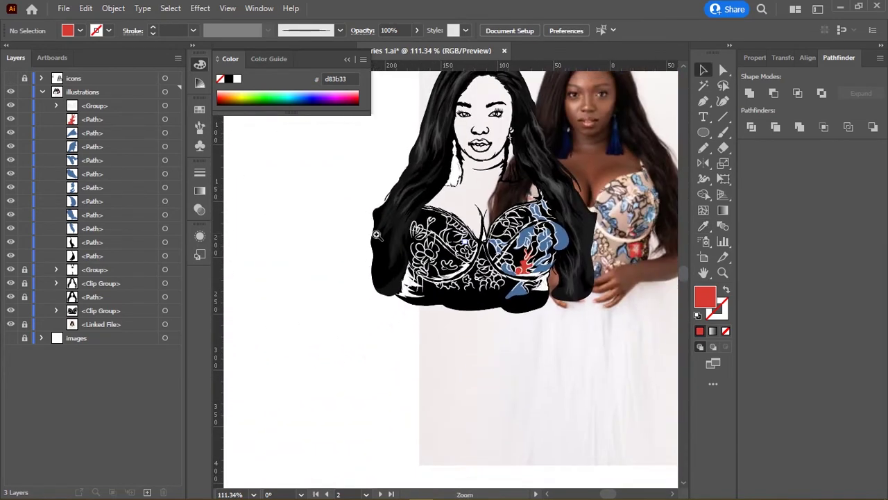
pyautogui.click(24, 324)
pyautogui.moveTo(633, 211)
pyautogui.mouseDown()
pyautogui.moveTo(426, 211)
pyautogui.moveTo(486, 208)
pyautogui.moveTo(442, 199)
pyautogui.mouseUp()
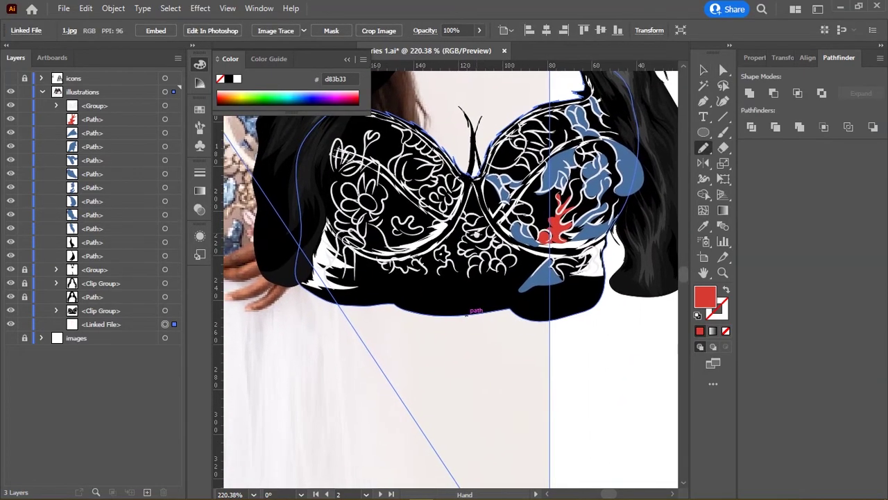
# Step: Draw a flower shape below the cup centre and fill it with lace blue #496e9a
pyautogui.scroll(3, 479, 275)
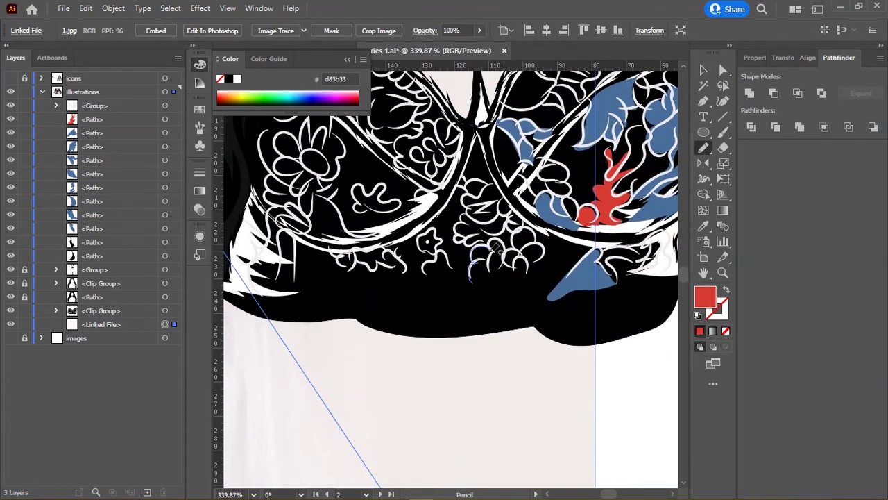
pyautogui.moveTo(534, 260); pyautogui.dragTo(472, 279)
pyautogui.press('i')
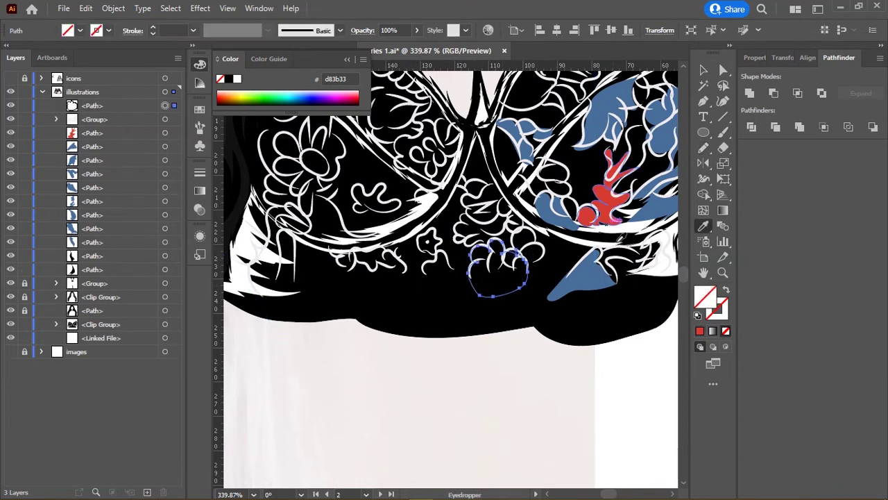
pyautogui.click(517, 146)
pyautogui.press('n')
# Step: Draw another lace flower at the centre of the V and fill it blue
pyautogui.moveTo(484, 183); pyautogui.dragTo(472, 216)
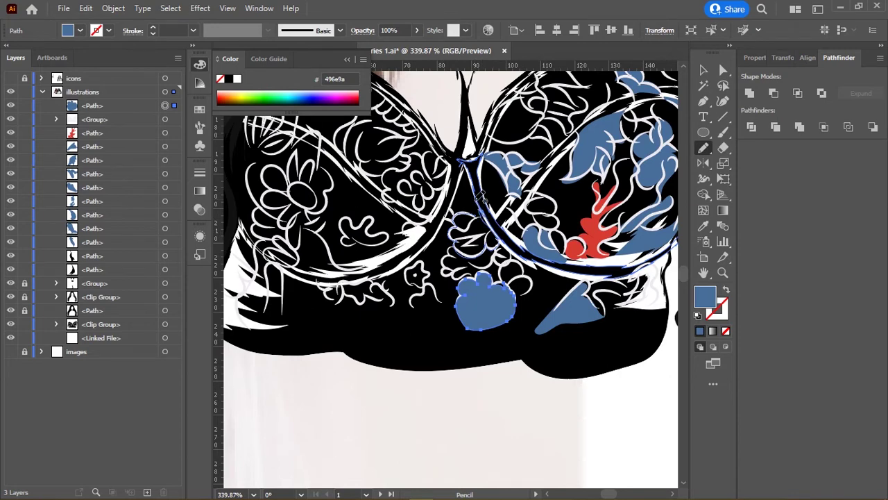
pyautogui.moveTo(480, 198); pyautogui.dragTo(478, 209)
pyautogui.scroll(1, 479, 208)
pyautogui.press('i')
pyautogui.click(514, 173)
pyautogui.press('n')
# Step: Fill a small central flower with red d83b33
pyautogui.scroll(-2, 488, 168)
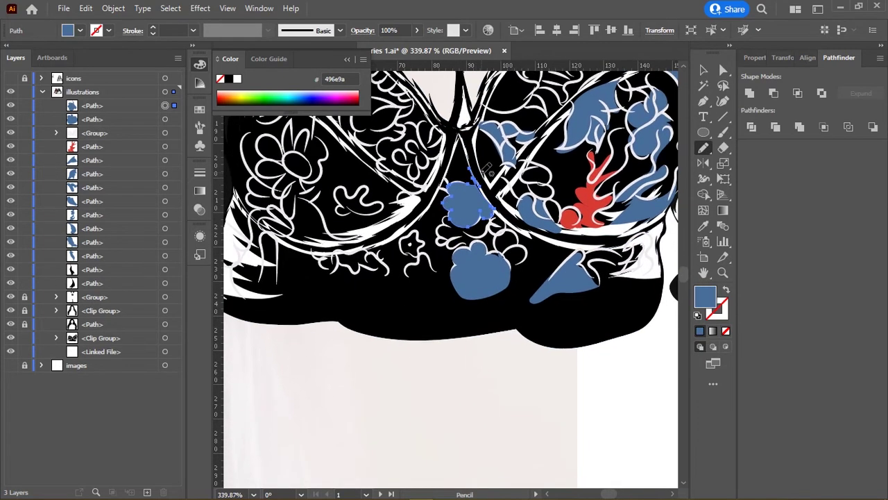
pyautogui.scroll(2, 488, 168)
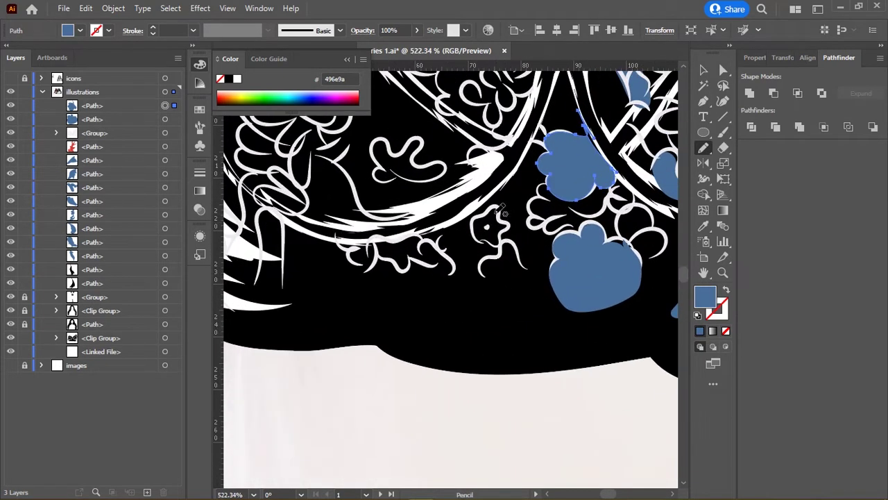
pyautogui.scroll(-2, 503, 208)
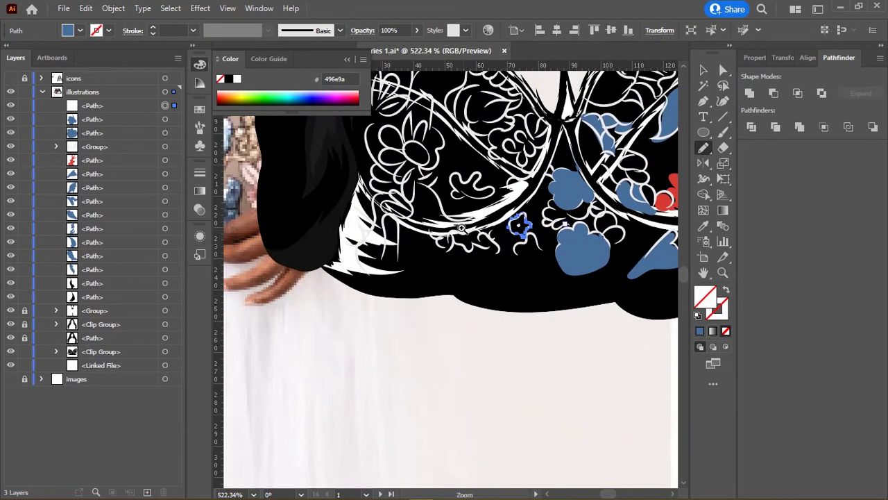
pyautogui.press('i')
pyautogui.click(586, 222)
pyautogui.scroll(1, 587, 222)
pyautogui.press('n')
pyautogui.scroll(-2, 444, 278)
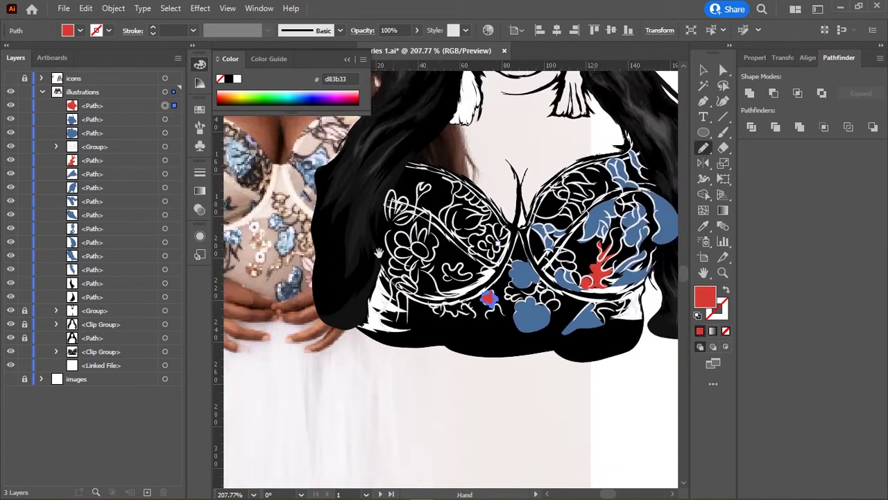
# Step: Draw a branch shape on the left cup's lower edge and fill it red
pyautogui.moveTo(444, 278); pyautogui.dragTo(486, 229)
pyautogui.scroll(1, 455, 218)
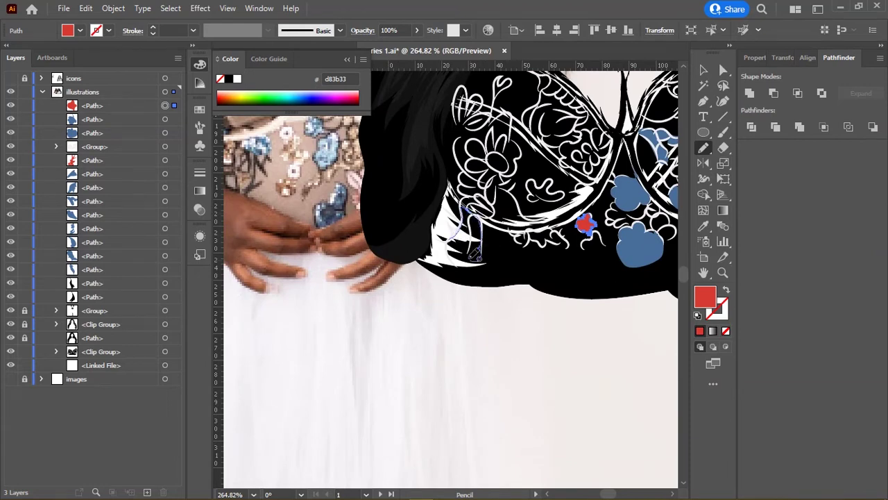
pyautogui.moveTo(486, 246); pyautogui.dragTo(478, 280)
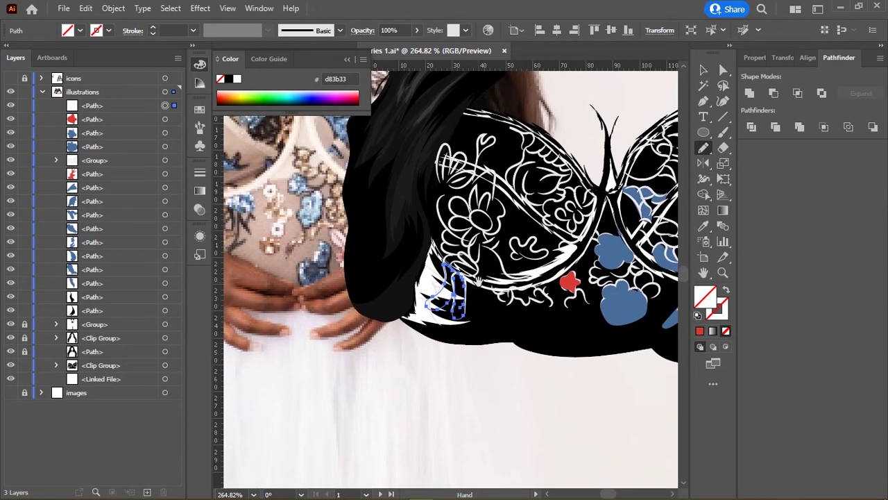
pyautogui.hscroll(-5, 484, 280)
pyautogui.hscroll(3, 505, 246)
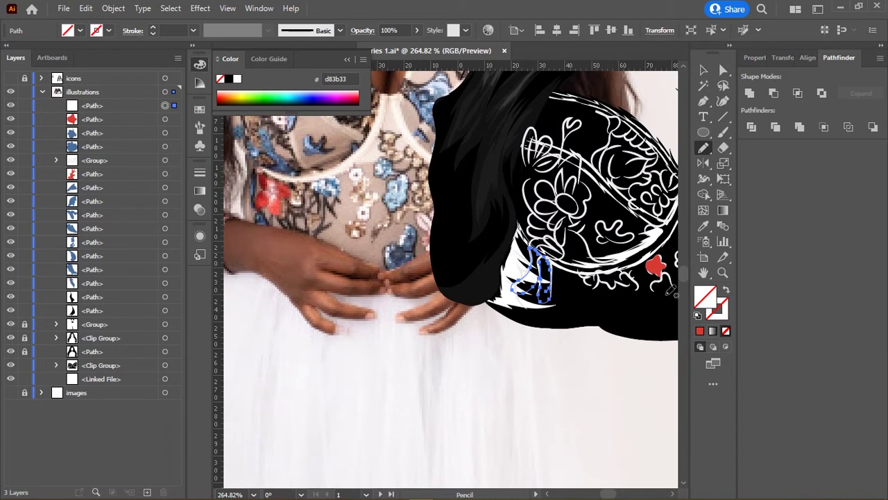
pyautogui.click(699, 331)
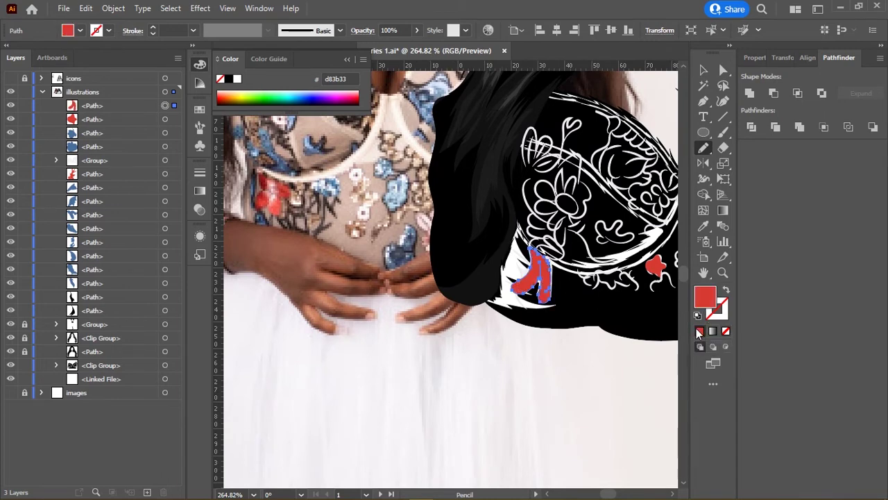
pyautogui.hscroll(4, 459, 259)
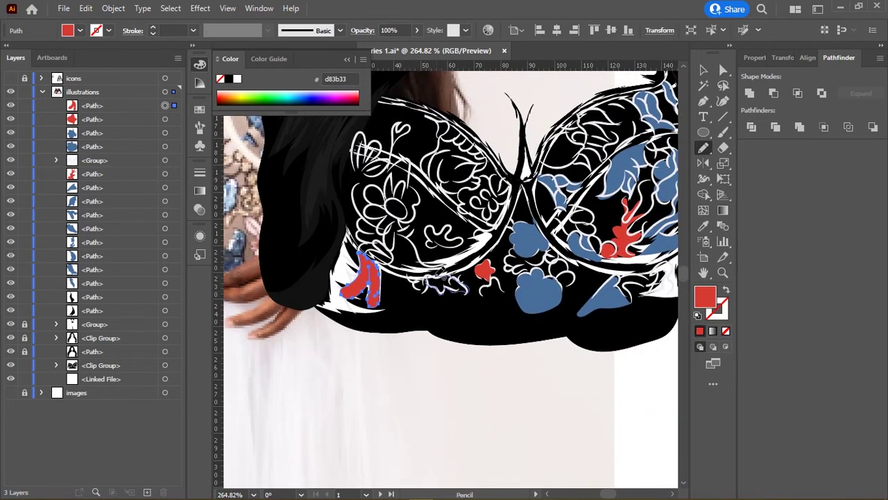
# Step: Draw another small lace shape and fill it with the sampled lace blue
pyautogui.moveTo(439, 274); pyautogui.dragTo(532, 359)
pyautogui.press('i')
pyautogui.click(615, 476)
pyautogui.moveTo(417, 241); pyautogui.dragTo(512, 222)
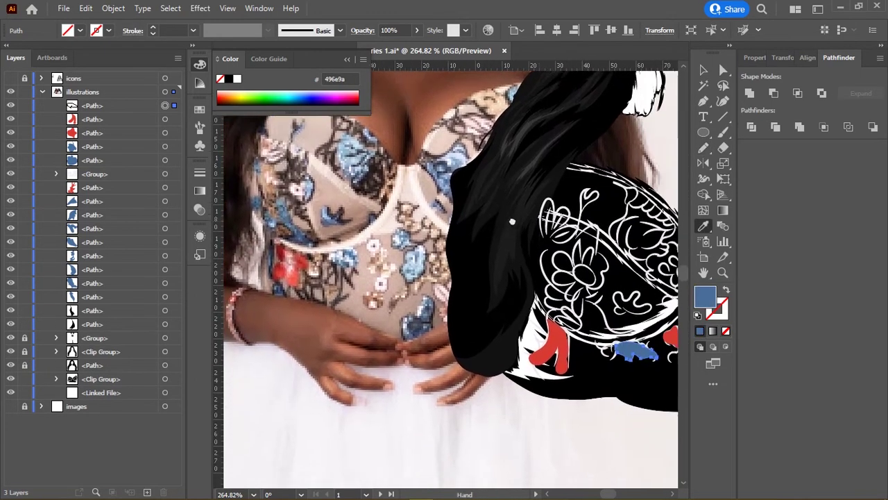
pyautogui.scroll(2, 512, 222)
pyautogui.press('n')
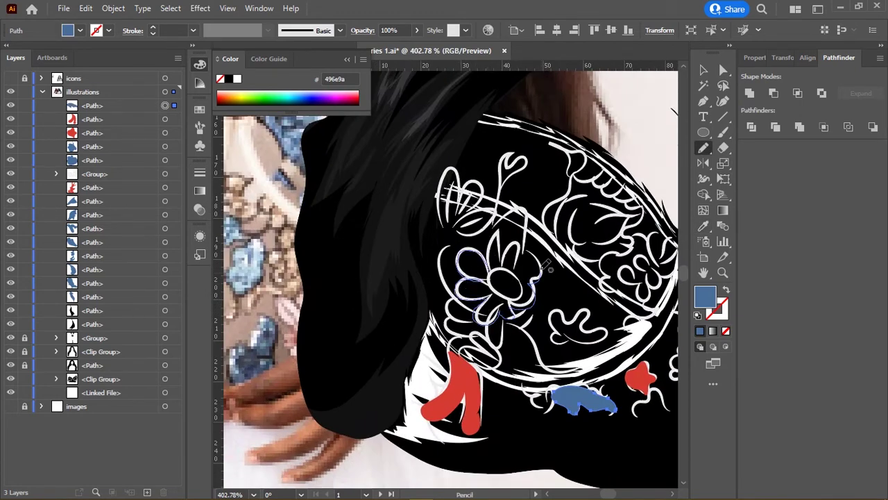
# Step: Add a red flower inside a lace outline and a blue leaf near the cup top
pyautogui.moveTo(494, 257); pyautogui.dragTo(515, 271)
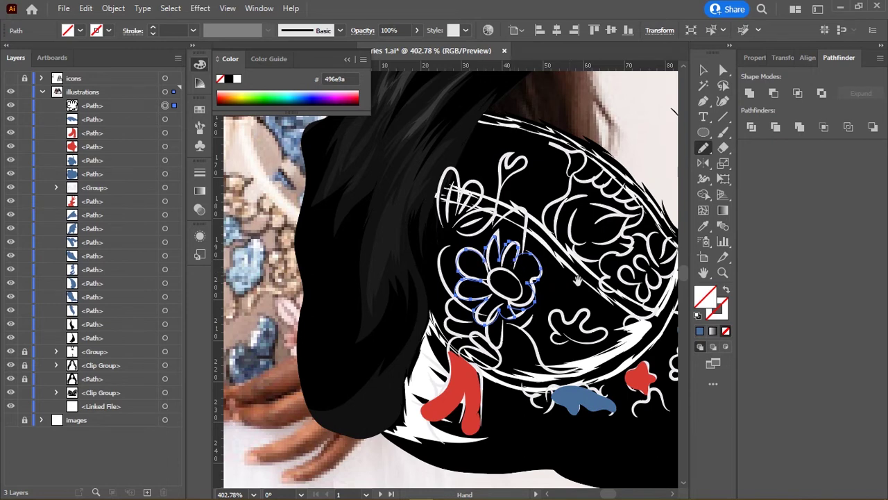
pyautogui.click(461, 381)
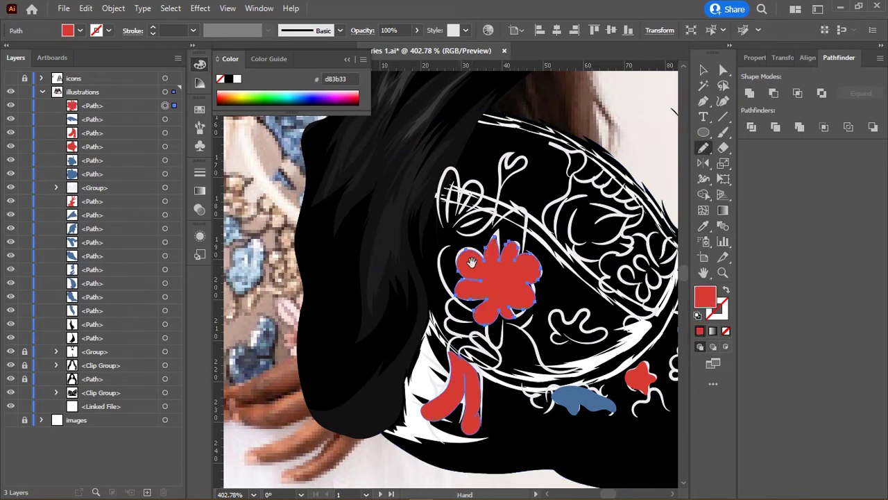
pyautogui.moveTo(472, 262); pyautogui.dragTo(454, 282)
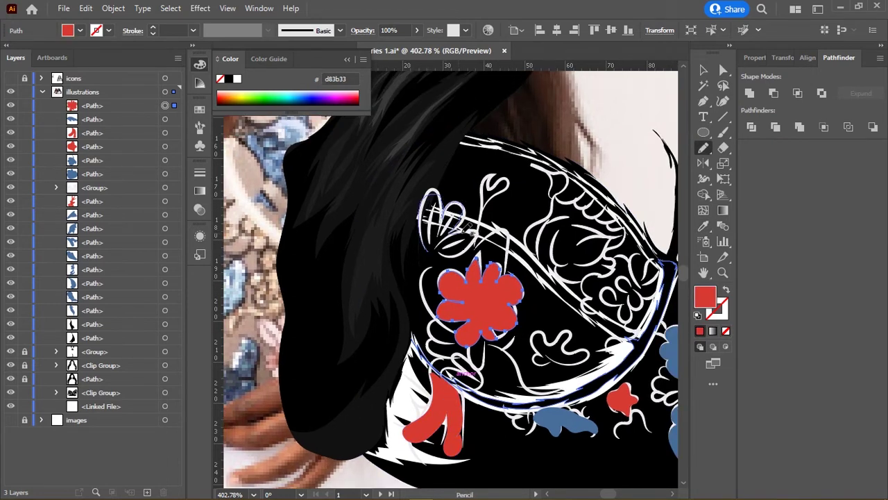
pyautogui.moveTo(459, 371); pyautogui.dragTo(407, 386)
pyautogui.press('i')
pyautogui.click(655, 352)
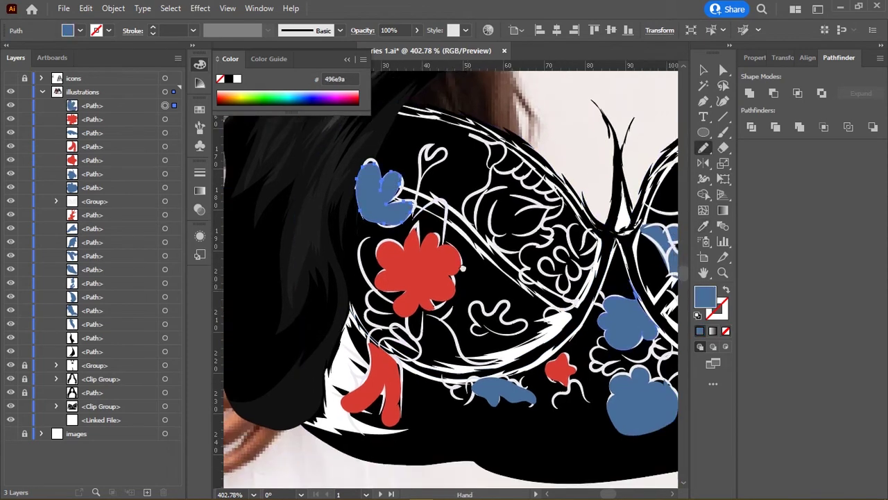
pyautogui.moveTo(524, 324); pyautogui.dragTo(511, 276)
# Step: Add blue-filled leaf and flower shapes in the lower and central lace
pyautogui.moveTo(509, 259)
pyautogui.mouseDown()
pyautogui.moveTo(490, 273)
pyautogui.moveTo(512, 291)
pyautogui.mouseUp()
pyautogui.click(700, 331)
pyautogui.moveTo(558, 229); pyautogui.dragTo(489, 240)
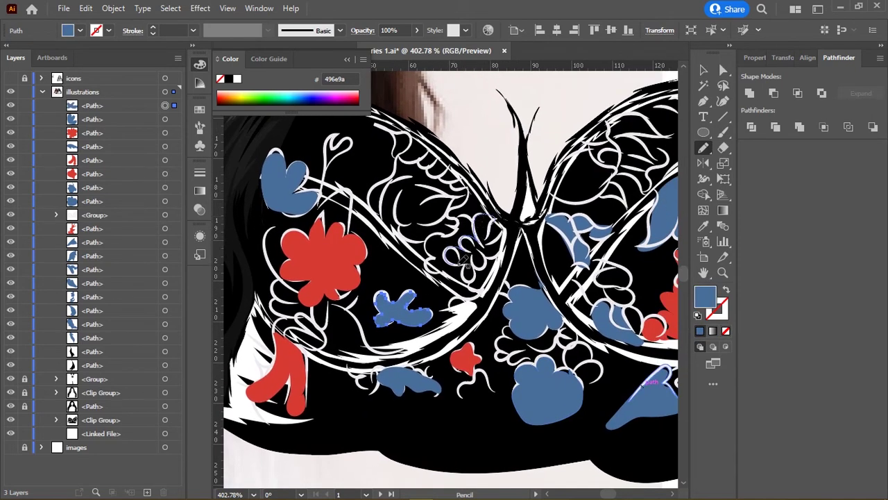
pyautogui.moveTo(493, 240); pyautogui.dragTo(509, 235)
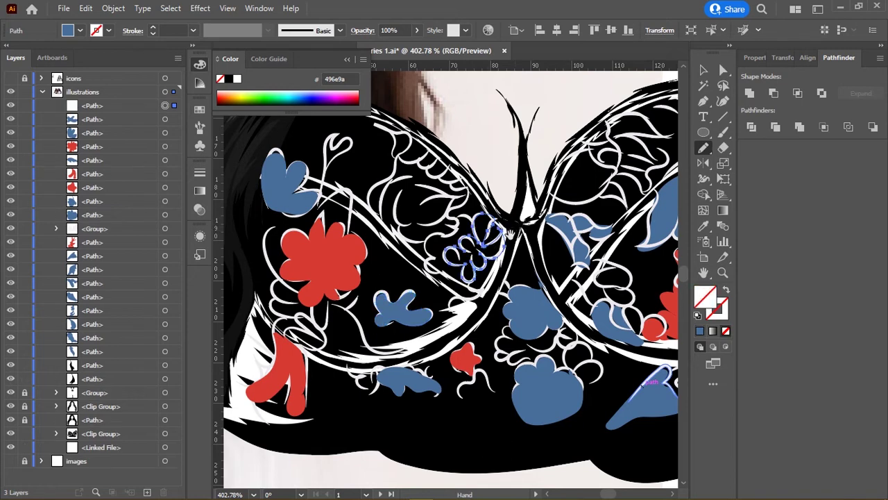
pyautogui.click(700, 330)
# Step: Add a blue scalloped shape along the top lace and fill the heart shape red
pyautogui.moveTo(417, 138); pyautogui.dragTo(401, 180)
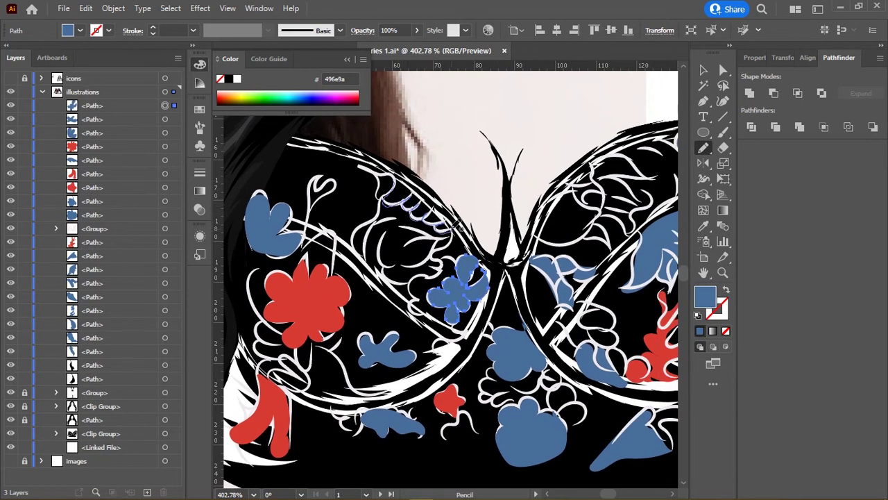
pyautogui.moveTo(399, 182); pyautogui.dragTo(389, 177)
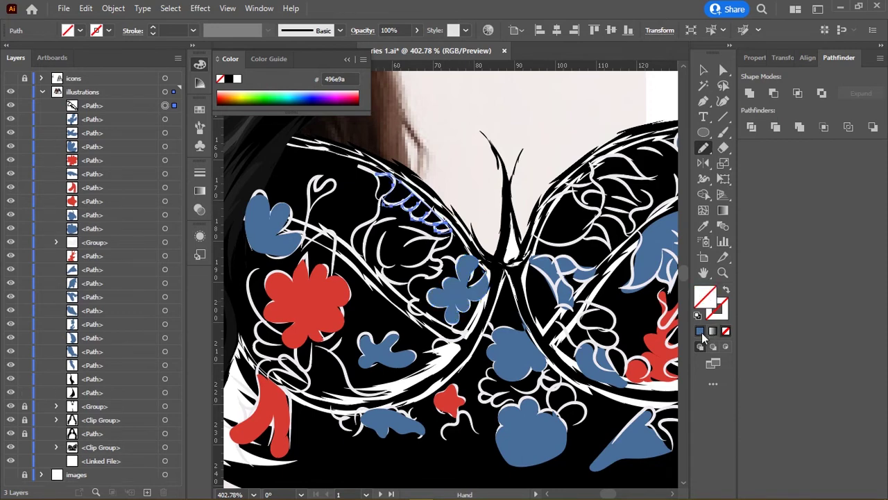
pyautogui.click(700, 330)
pyautogui.moveTo(415, 254); pyautogui.dragTo(391, 269)
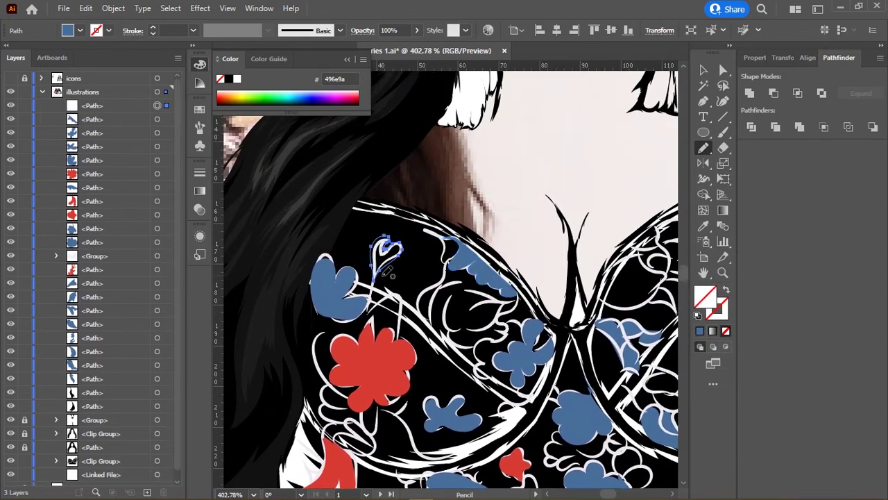
pyautogui.press('i')
pyautogui.click(375, 361)
# Step: Give the small squiggle on the right cup a red fill
pyautogui.scroll(-5, 526, 254)
pyautogui.scroll(3, 526, 255)
pyautogui.scroll(2, 526, 255)
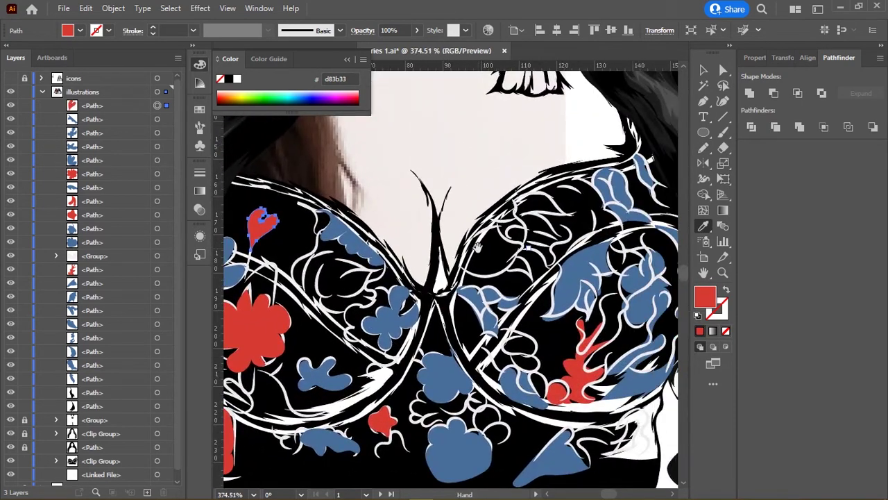
pyautogui.scroll(1, 514, 243)
pyautogui.scroll(1, 494, 221)
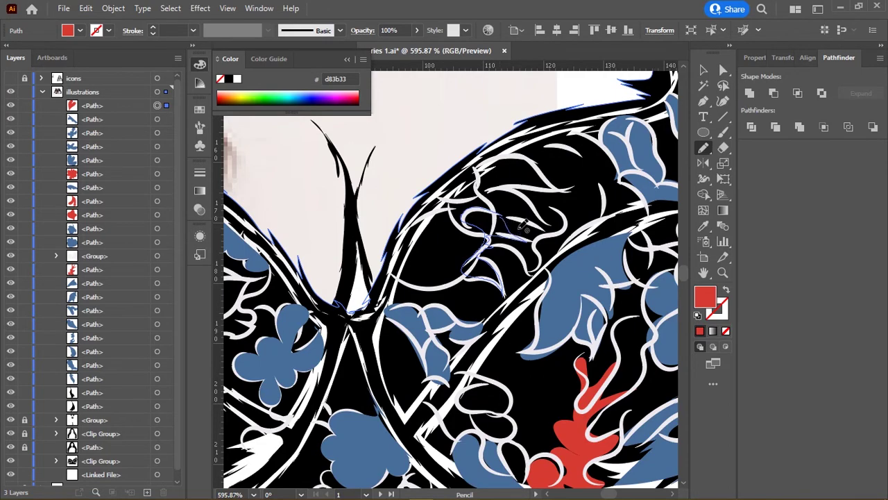
pyautogui.scroll(-4, 526, 223)
pyautogui.scroll(1, 526, 224)
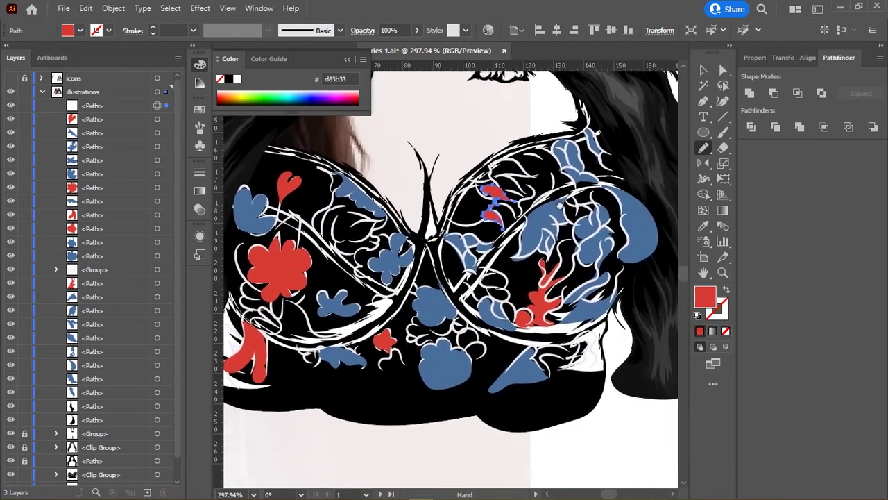
pyautogui.click(501, 182)
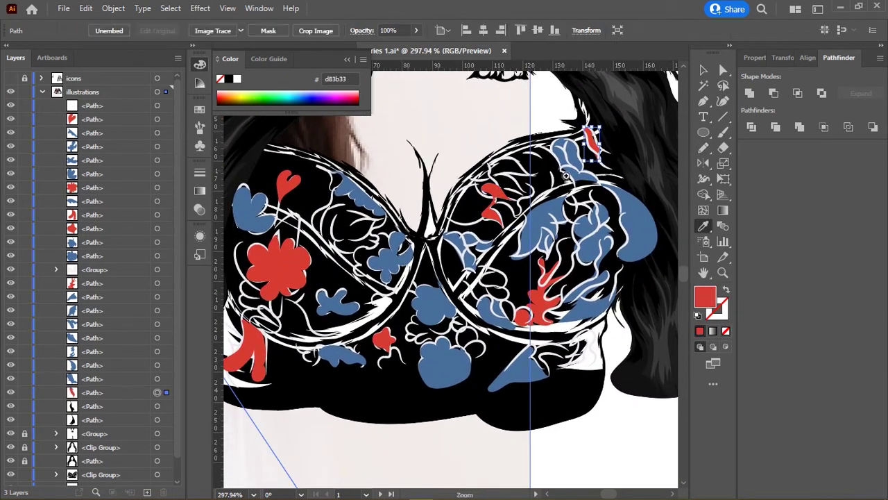
# Step: Draw a small round shape within the lower lace, then clear the selection
pyautogui.scroll(-2, 514, 182)
pyautogui.scroll(2, 519, 182)
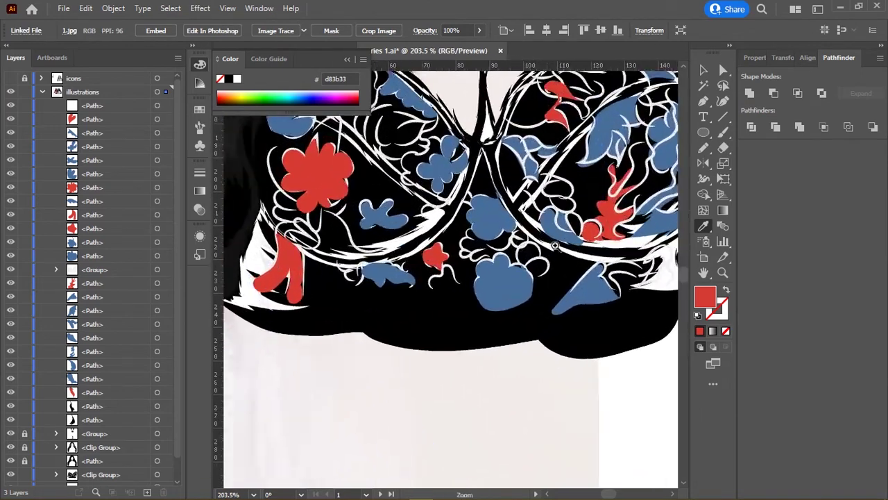
pyautogui.scroll(2, 499, 191)
pyautogui.scroll(2, 479, 200)
pyautogui.scroll(2, 450, 209)
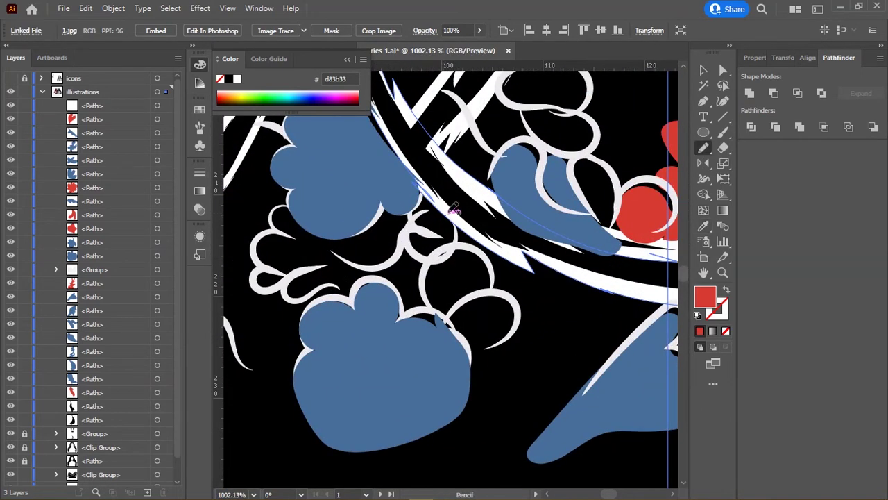
pyautogui.moveTo(458, 257); pyautogui.dragTo(460, 222)
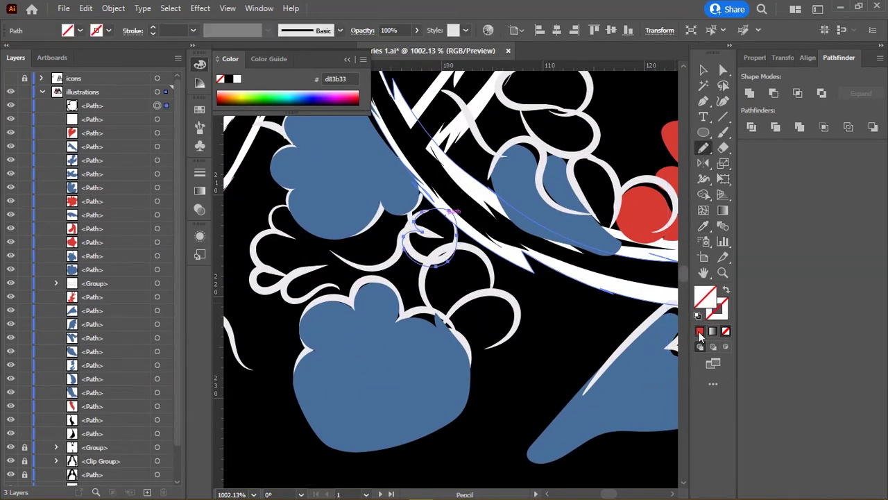
pyautogui.scroll(-5, 458, 257)
pyautogui.scroll(-2, 492, 302)
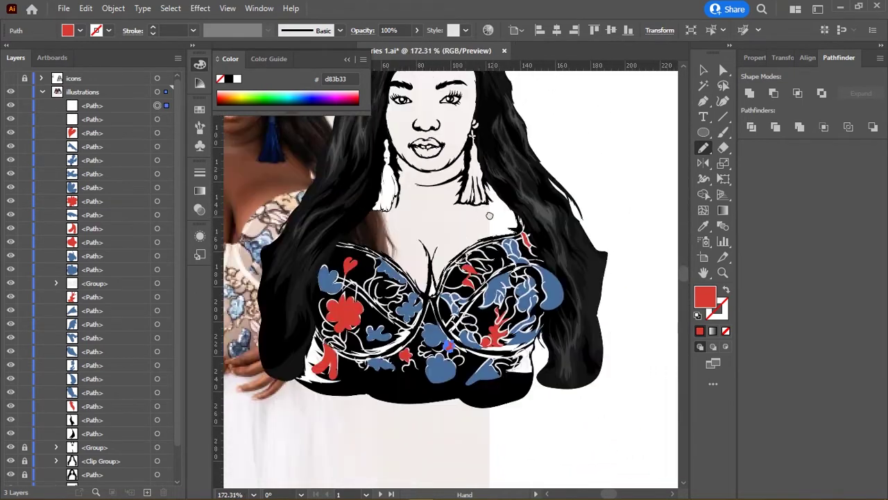
pyautogui.press('v')
pyautogui.click(645, 195)
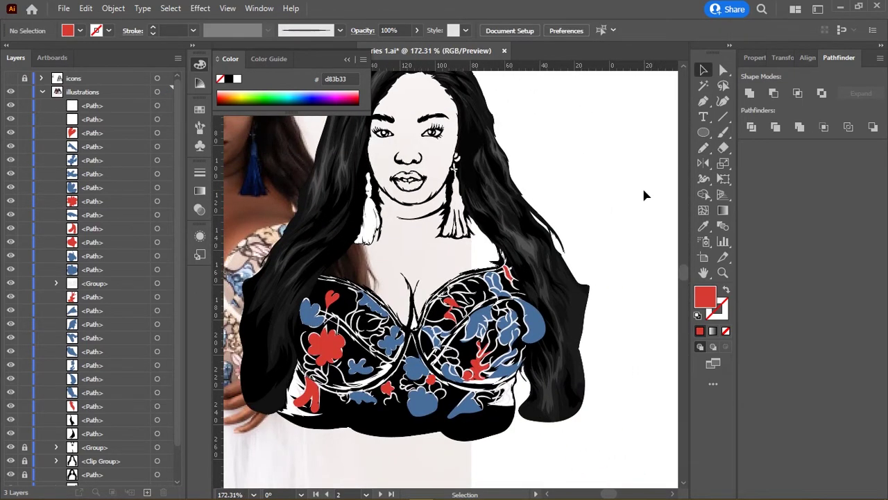
# Step: Bring the white lace linework group in front of the coloured fills
pyautogui.click(464, 300)
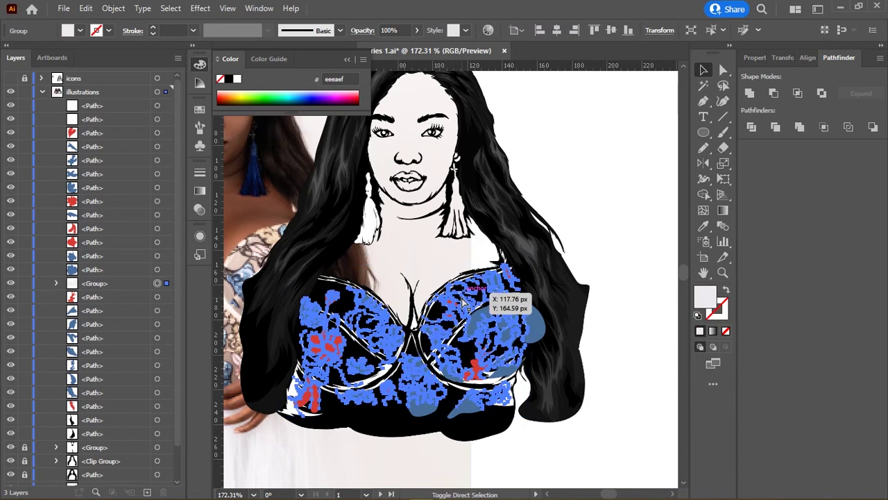
pyautogui.hotkey('ctrl', 'shift', ']')
pyautogui.click(496, 197)
pyautogui.hscroll(-3, 496, 198)
pyautogui.hscroll(-2, 555, 167)
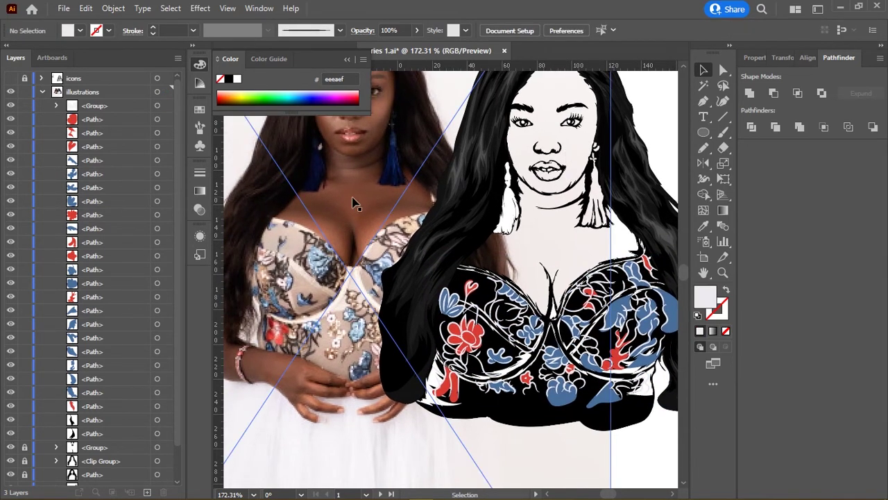
# Step: Move the reference photo to the left, clear of the illustration
pyautogui.moveTo(354, 202); pyautogui.dragTo(298, 229)
pyautogui.moveTo(401, 194); pyautogui.dragTo(311, 173)
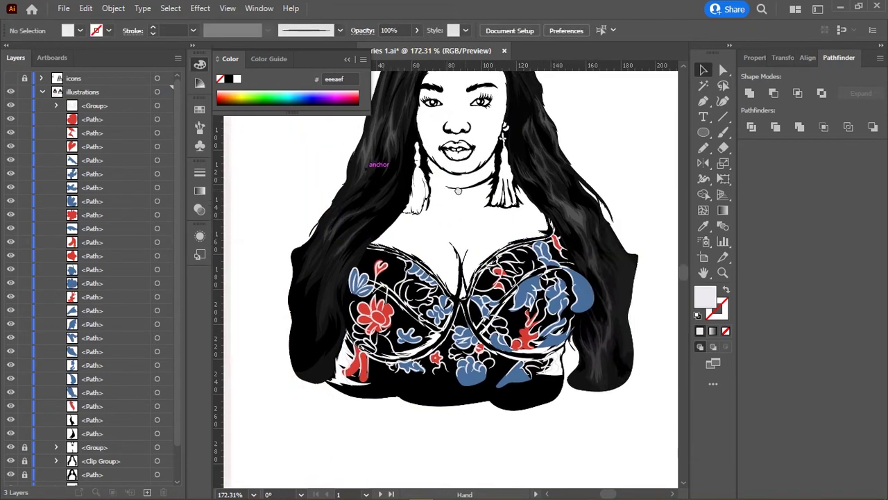
pyautogui.scroll(-3, 444, 194)
pyautogui.moveTo(359, 229)
pyautogui.mouseDown()
pyautogui.moveTo(415, 259)
pyautogui.moveTo(400, 232)
pyautogui.mouseUp()
pyautogui.scroll(2, 399, 233)
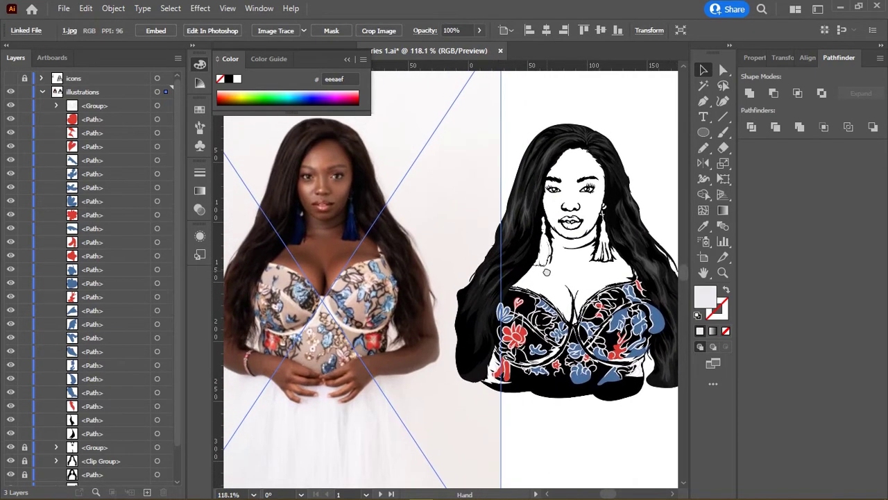
pyautogui.moveTo(546, 272); pyautogui.dragTo(506, 254)
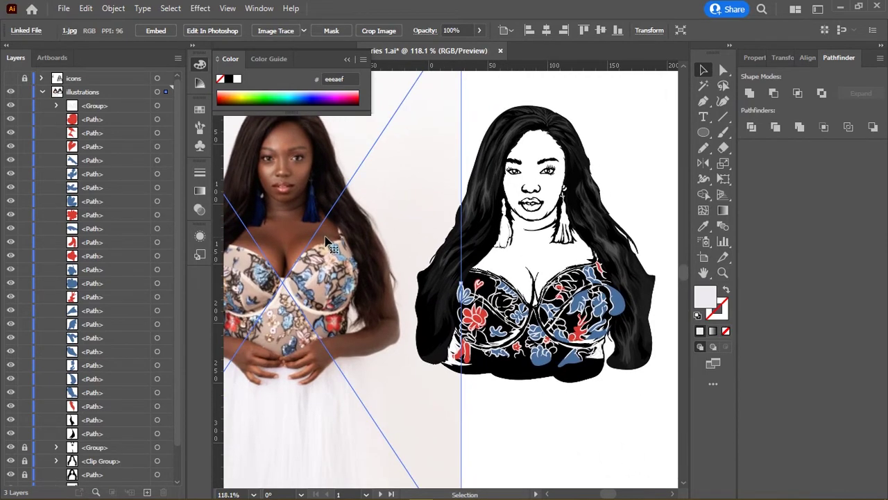
# Step: Hide the reference photo with Ctrl+3
pyautogui.scroll(-5, 104, 300)
pyautogui.hotkey('ctrl', '3')
pyautogui.hscroll(5, 394, 285)
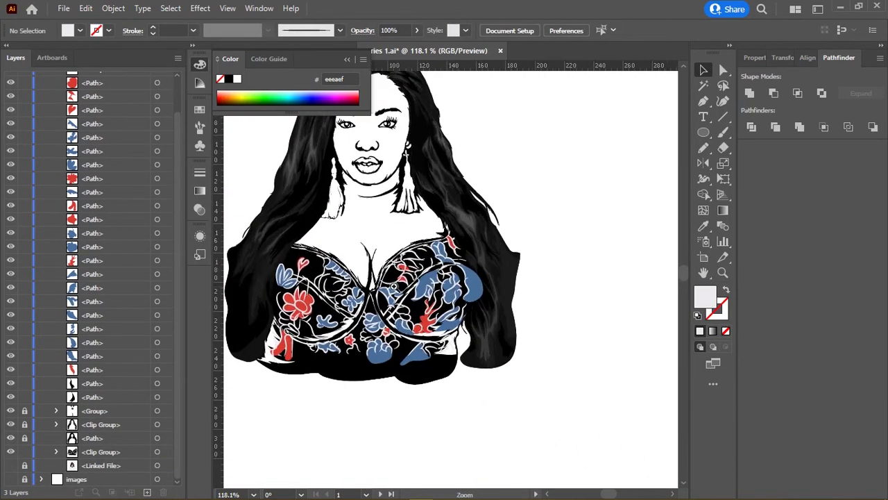
pyautogui.scroll(4, 393, 284)
pyautogui.scroll(-1, 382, 312)
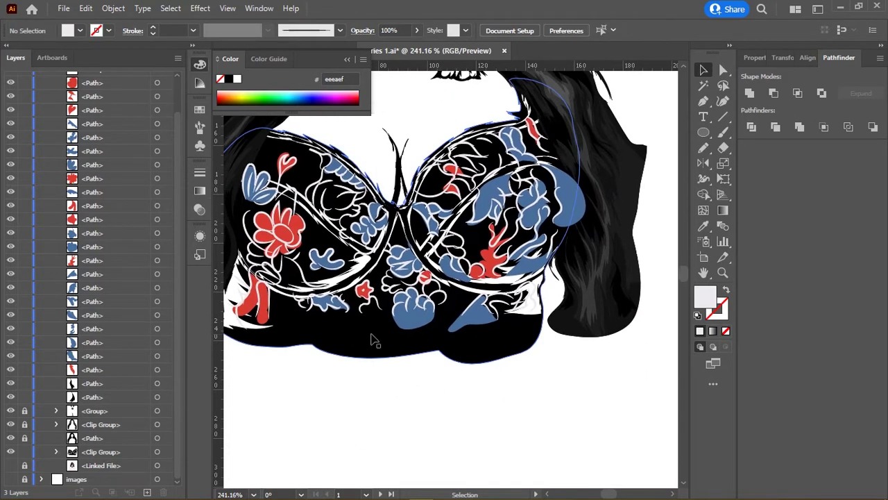
# Step: Recolour the bra's black base shape to the skin tone c3a293
pyautogui.click(373, 340)
pyautogui.press('a')
pyautogui.click(382, 332)
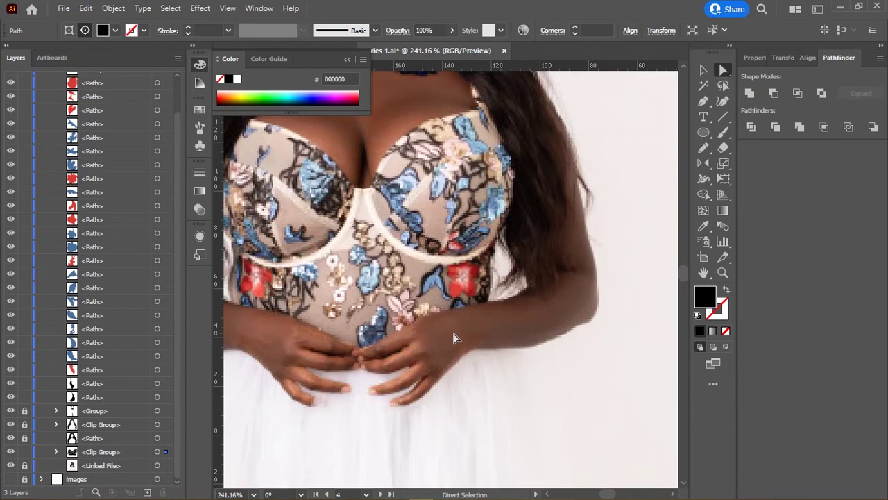
pyautogui.press('i')
pyautogui.click(452, 338)
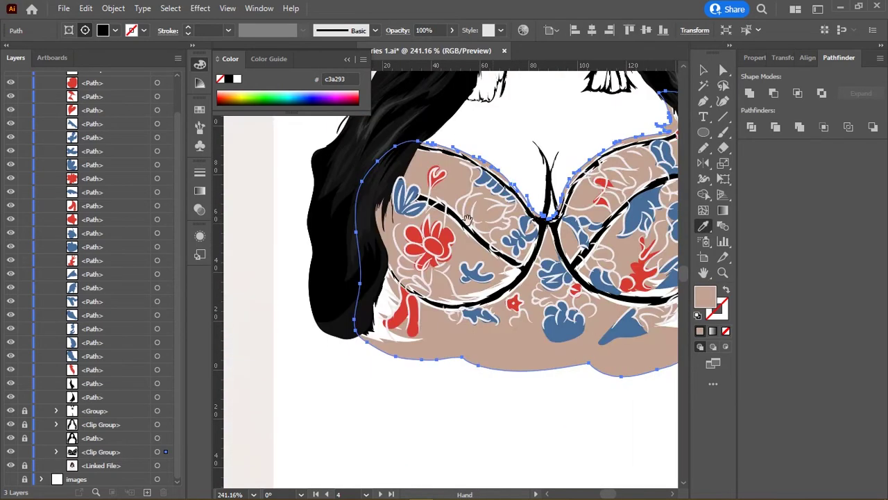
pyautogui.moveTo(468, 220); pyautogui.dragTo(341, 261)
# Step: Turn the lace linework group black and deselect everything
pyautogui.press('v')
pyautogui.click(389, 366)
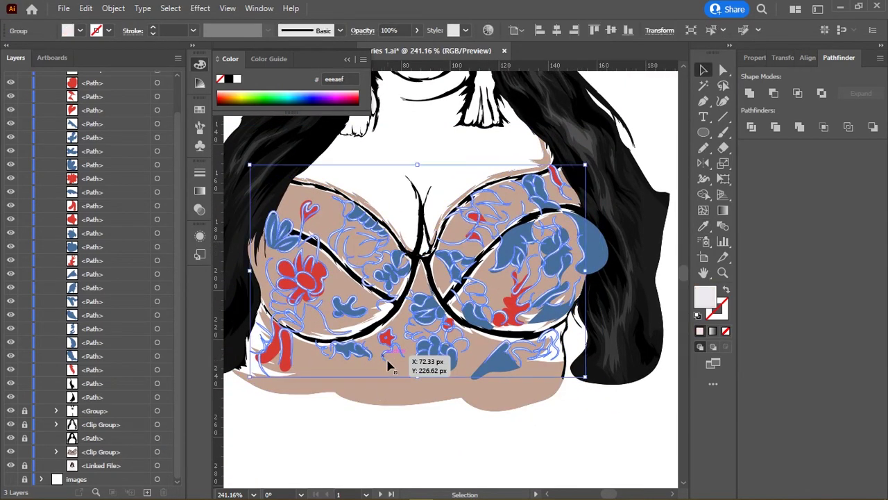
pyautogui.press('i')
pyautogui.click(658, 100)
pyautogui.hotkey('ctrl', 'shift', 'a')
pyautogui.scroll(-3, 570, 167)
pyautogui.scroll(3, 570, 167)
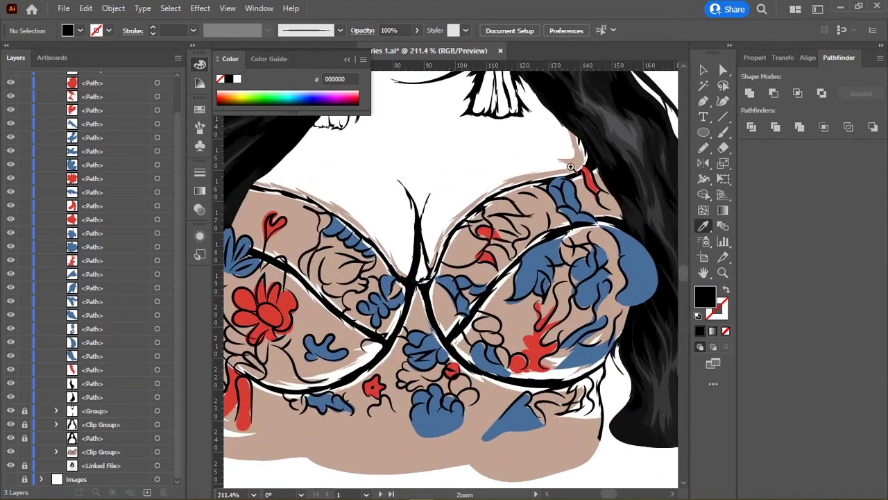
pyautogui.scroll(-3, 570, 166)
pyautogui.scroll(3, 570, 167)
pyautogui.moveTo(479, 278); pyautogui.dragTo(467, 236)
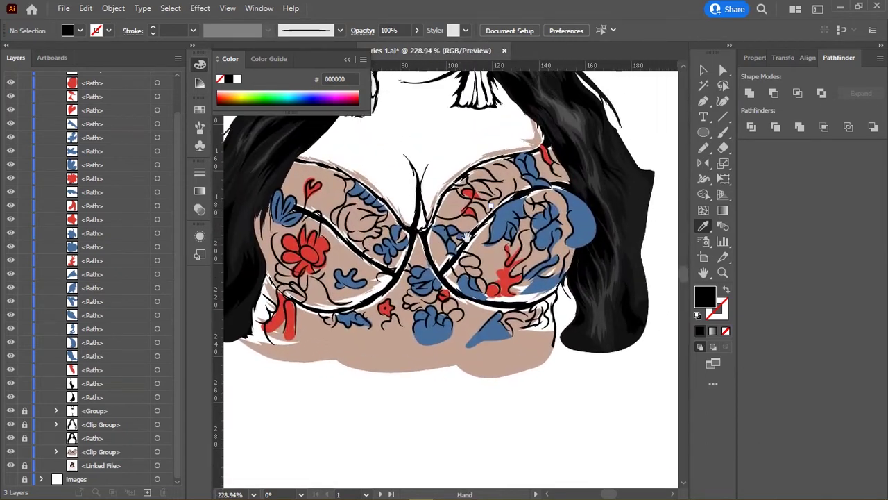
pyautogui.scroll(3, 466, 236)
# Step: Select the left cup's underwire curve alone and make it white with the Eyedropper
pyautogui.press('a')
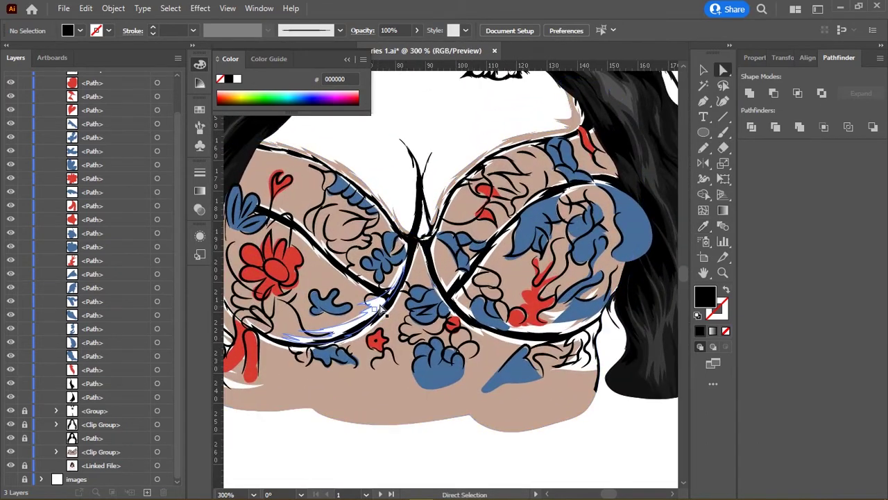
pyautogui.click(381, 310)
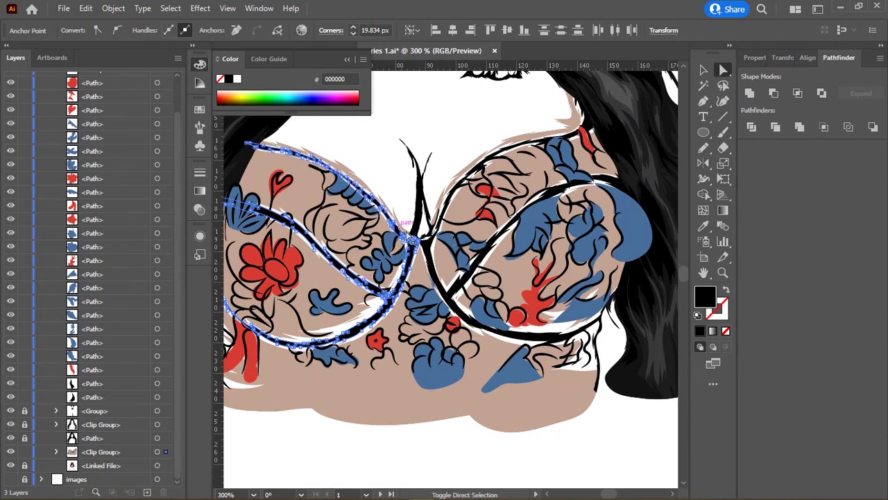
pyautogui.keyDown('shift'); pyautogui.click(436, 266); pyautogui.keyUp('shift')
pyautogui.keyDown('shift'); pyautogui.click(452, 198); pyautogui.keyUp('shift')
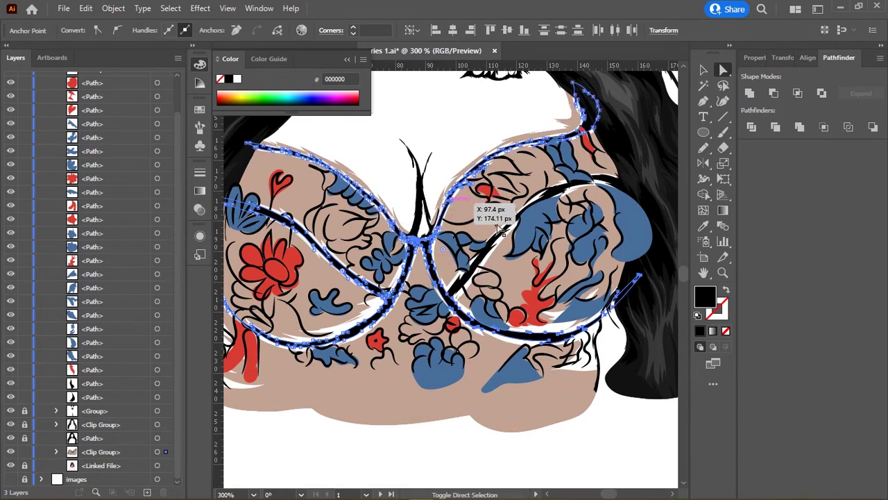
pyautogui.press('v')
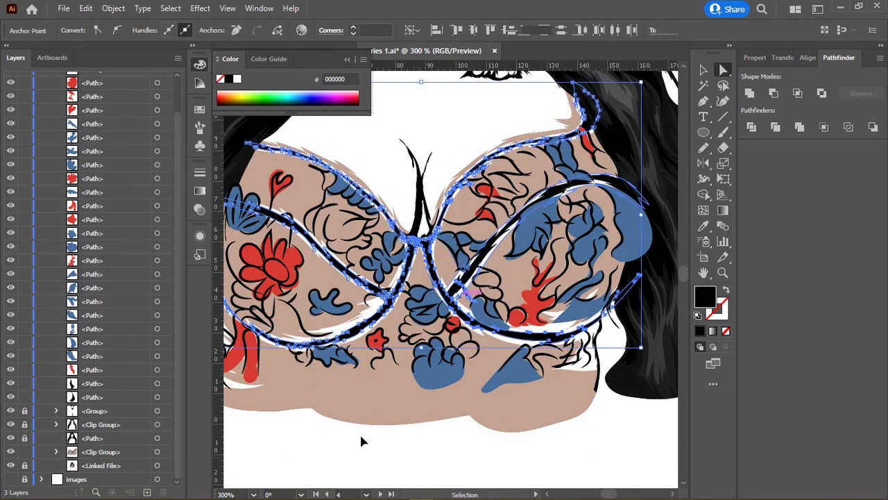
pyautogui.click(361, 442)
pyautogui.click(323, 458)
pyautogui.press('a')
pyautogui.click(384, 320)
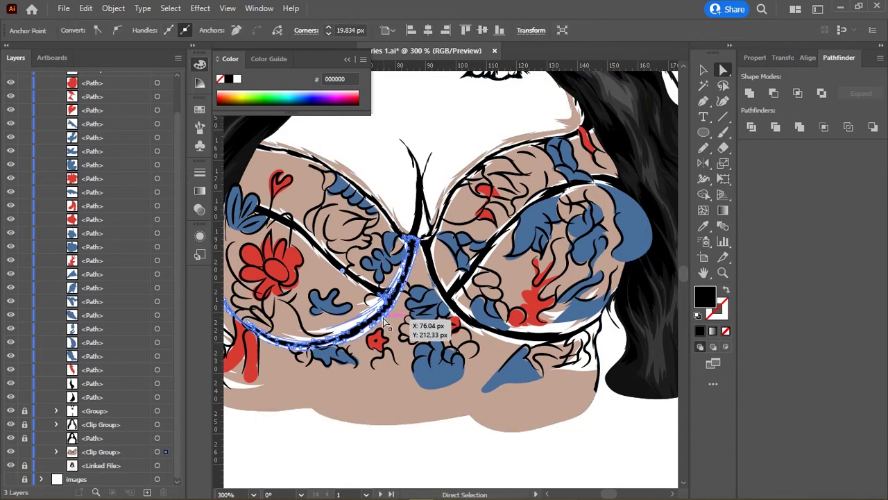
pyautogui.press('i')
pyautogui.click(337, 446)
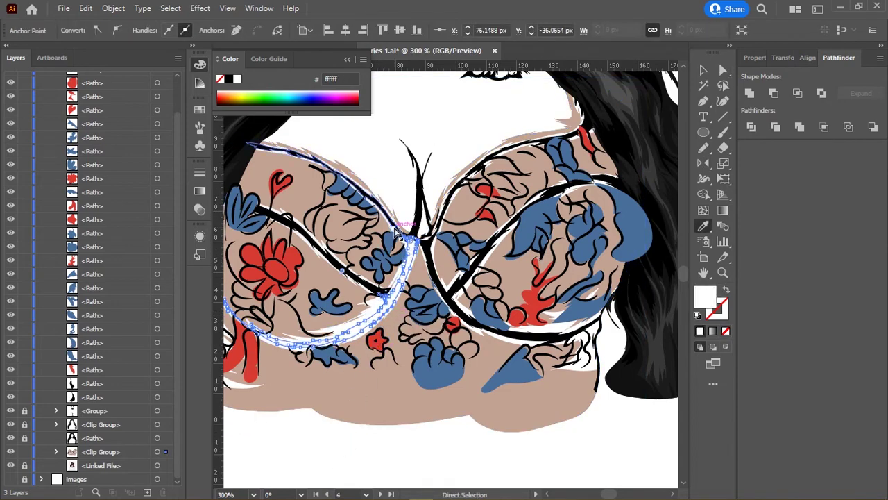
pyautogui.scroll(-2, 399, 236)
pyautogui.scroll(4, 396, 317)
# Step: Select the right cup's curves and make its diagonal underwire curve white
pyautogui.press('a')
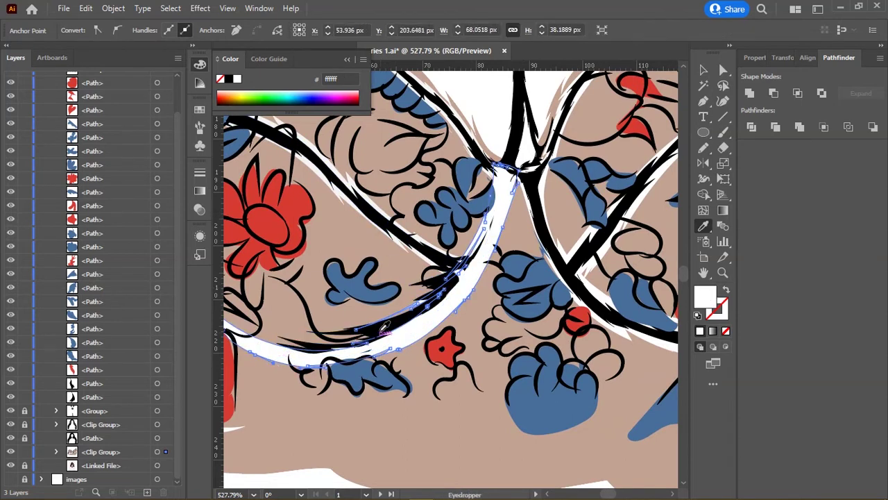
pyautogui.keyDown('ctrl'); pyautogui.click(434, 254); pyautogui.keyUp('ctrl')
pyautogui.keyDown('ctrl'); pyautogui.click(447, 263); pyautogui.keyUp('ctrl')
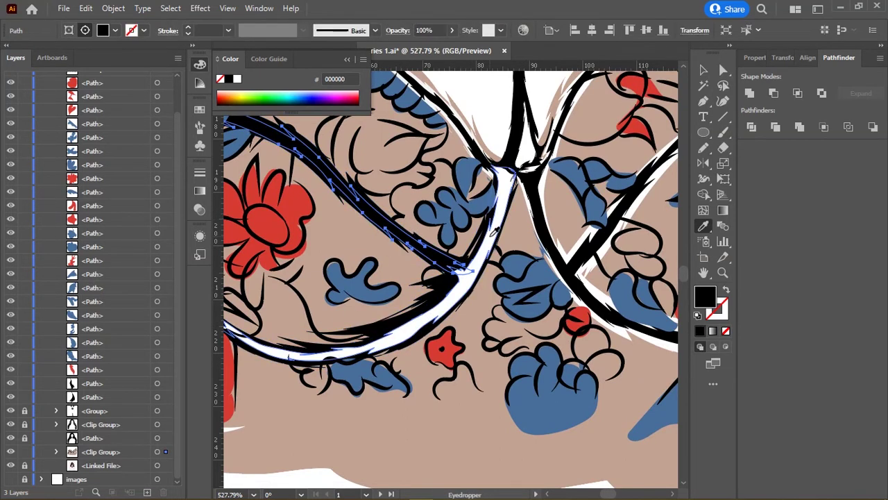
pyautogui.click(504, 169)
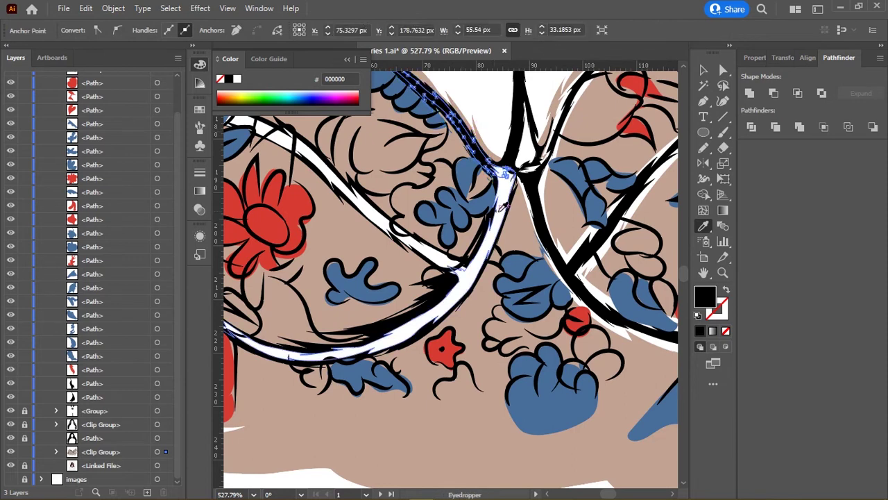
pyautogui.click(556, 229)
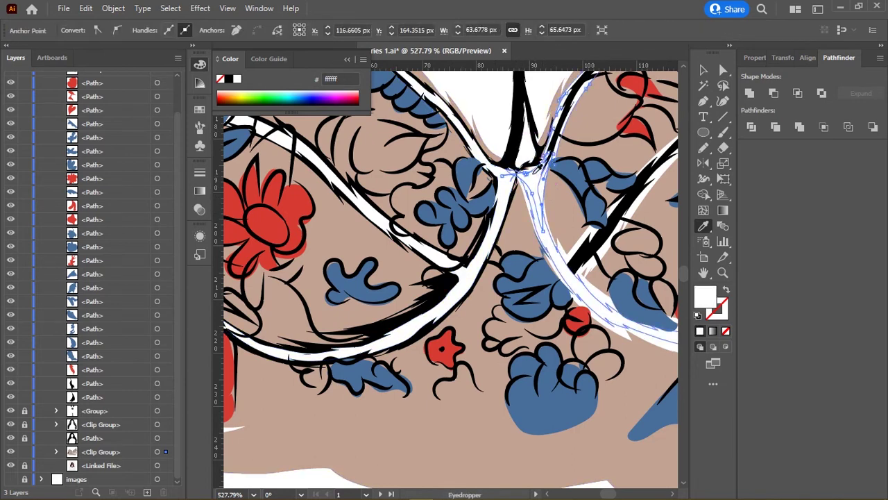
pyautogui.click(545, 256)
pyautogui.click(554, 271)
pyautogui.click(563, 127)
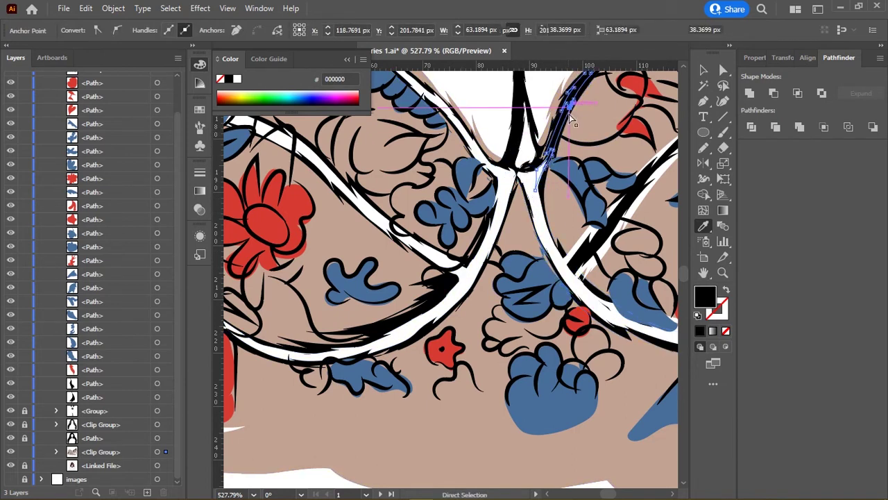
pyautogui.click(645, 202)
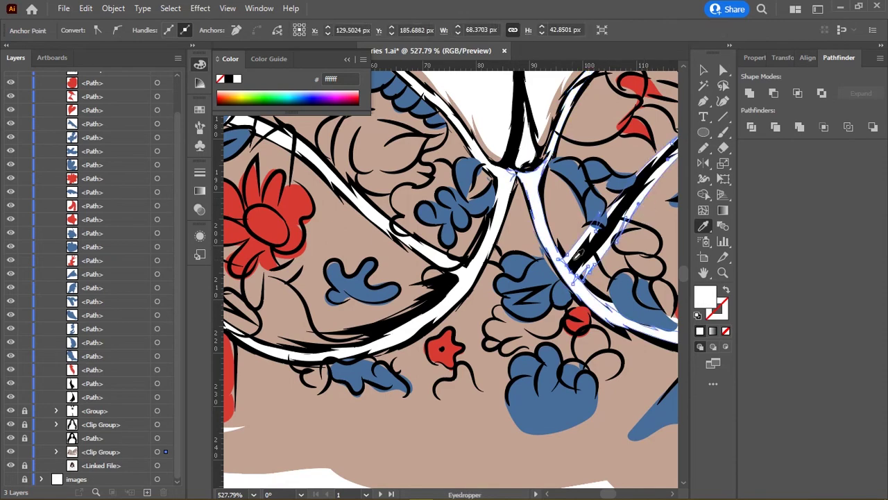
pyautogui.click(628, 222)
pyautogui.click(625, 208)
# Step: Fill the paths under the right cup's white band with black 000000
pyautogui.hotkey('ctrl', '-')
pyautogui.scroll(2, 555, 290)
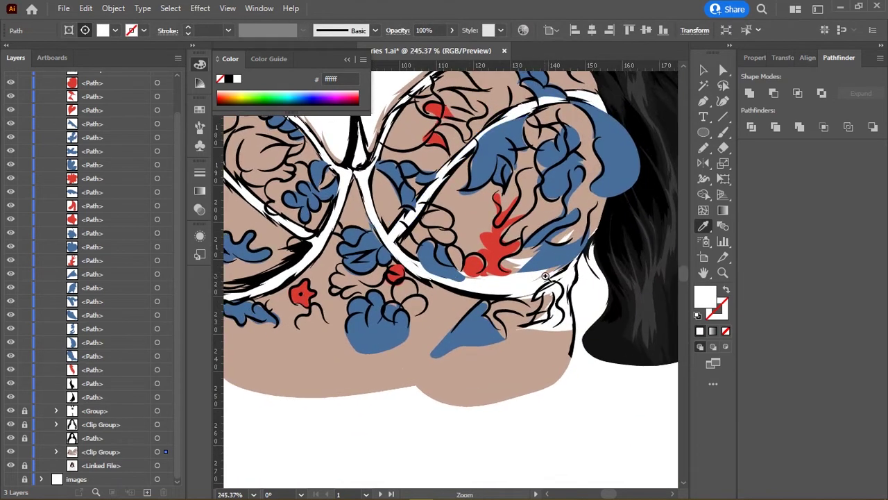
pyautogui.click(555, 290)
pyautogui.scroll(2, 555, 290)
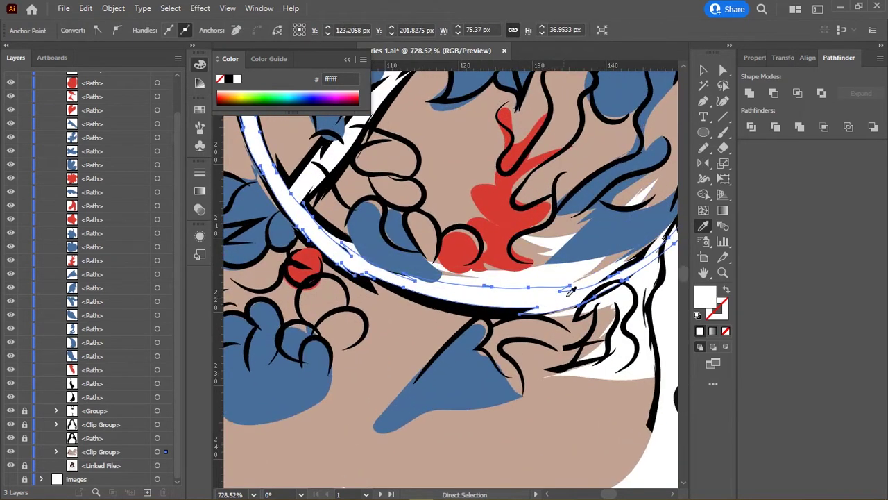
pyautogui.click(559, 290)
pyautogui.scroll(1, 569, 306)
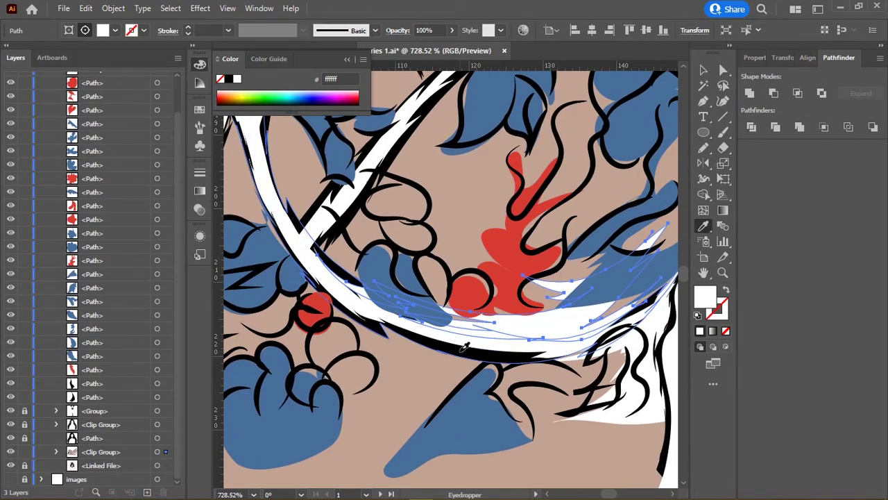
pyautogui.click(514, 316)
pyautogui.scroll(-2, 478, 304)
# Step: Fill the small shape beside the right cup black, then deselect and view the whole bra
pyautogui.press('a')
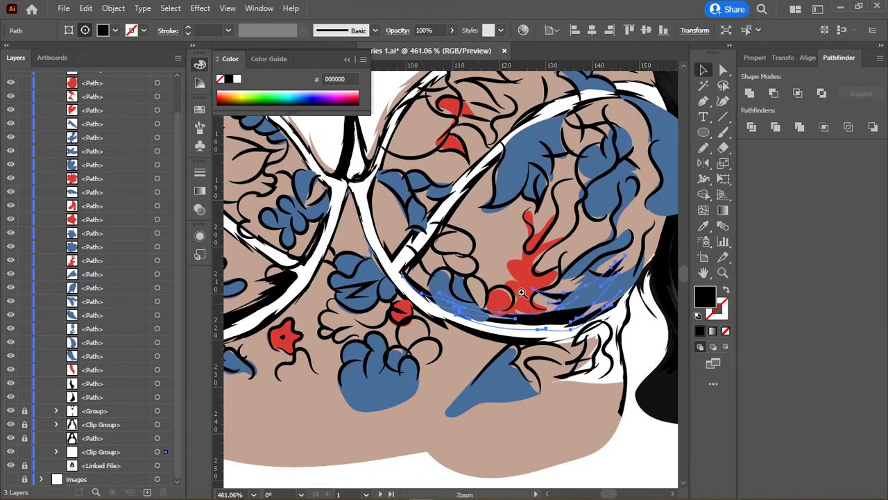
pyautogui.scroll(-3, 486, 306)
pyautogui.scroll(1, 500, 326)
pyautogui.scroll(2, 506, 338)
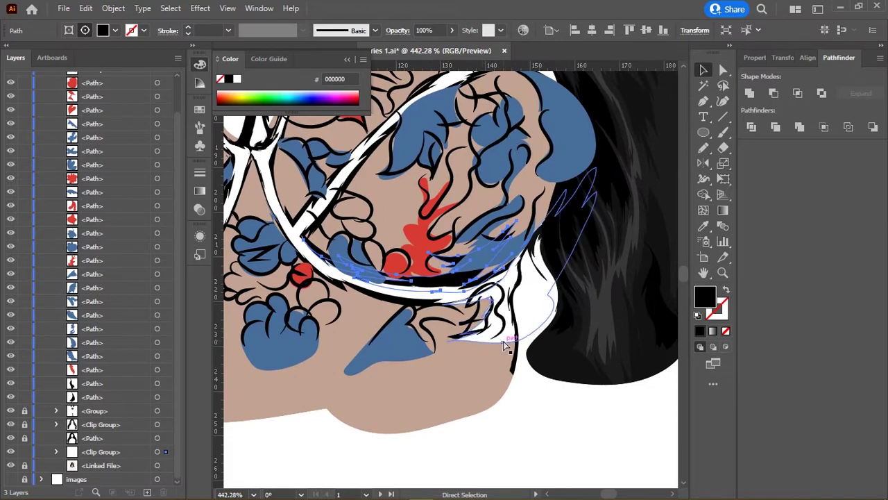
pyautogui.click(505, 338)
pyautogui.press('i')
pyautogui.click(505, 311)
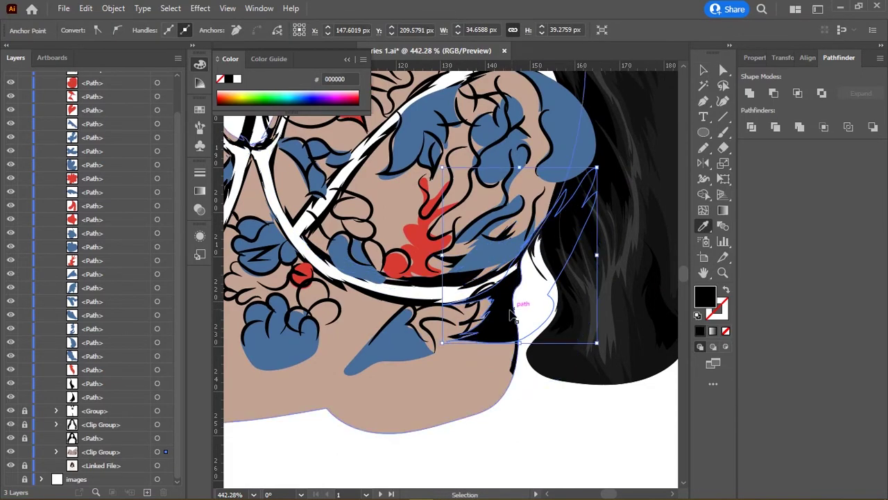
pyautogui.keyDown('ctrl'); pyautogui.click(549, 390); pyautogui.keyUp('ctrl')
pyautogui.scroll(-2, 453, 322)
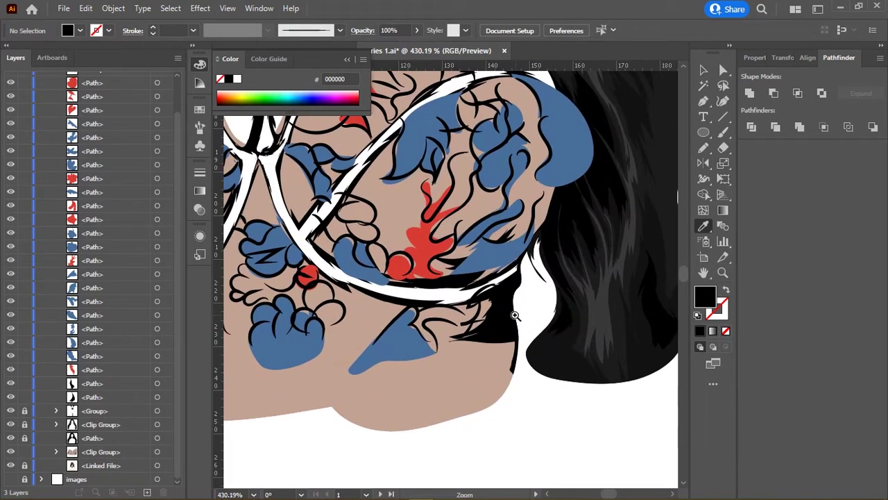
pyautogui.scroll(-1, 453, 321)
pyautogui.moveTo(416, 77); pyautogui.dragTo(400, 159)
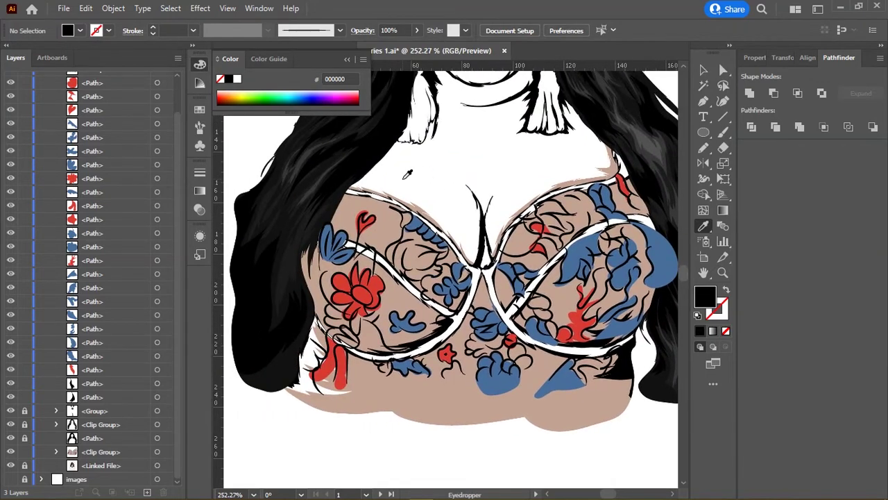
# Step: Lower the bra lace pattern group's opacity to 65%
pyautogui.scroll(-2, 402, 178)
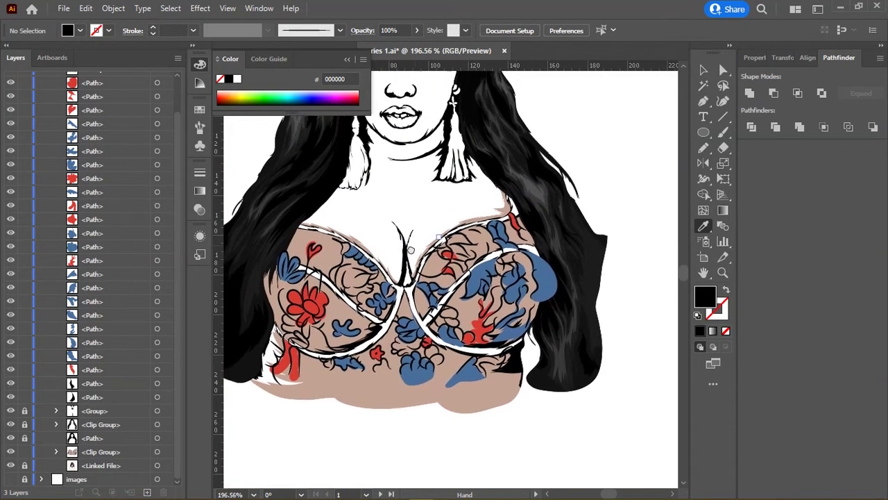
pyautogui.scroll(1, 413, 259)
pyautogui.click(477, 257)
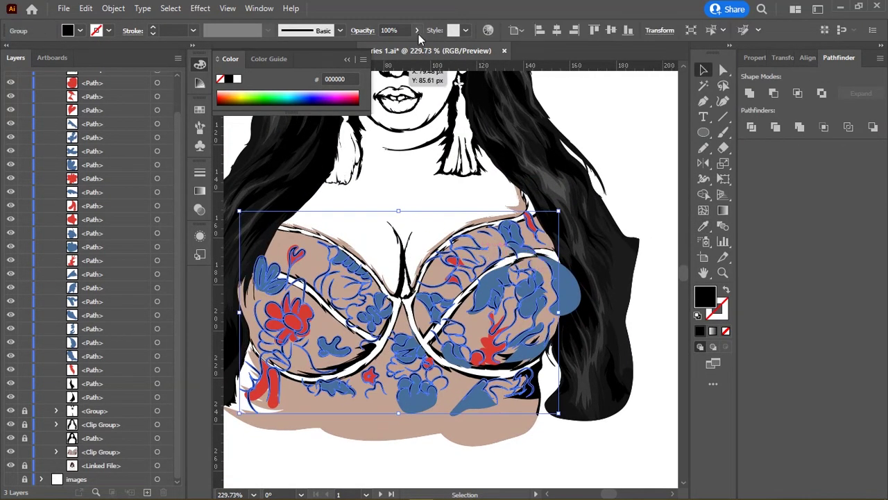
pyautogui.moveTo(400, 51); pyautogui.dragTo(391, 30)
pyautogui.write('65')
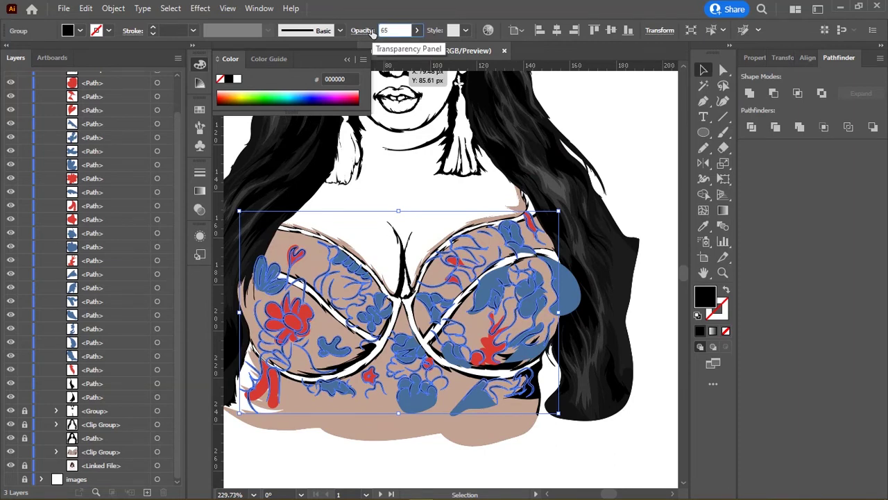
pyautogui.click(440, 206)
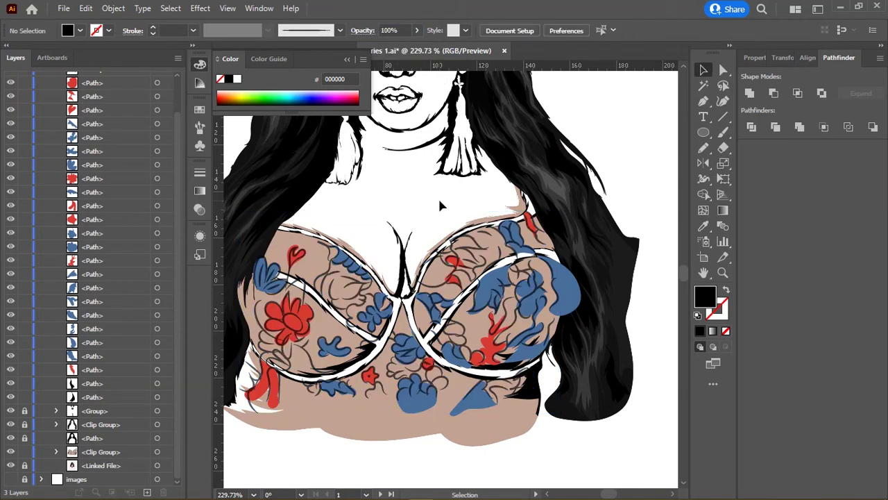
# Step: Select the bra clip group and remaining pattern paths and group them with Ctrl+G
pyautogui.scroll(-2, 440, 205)
pyautogui.scroll(-2, 458, 229)
pyautogui.scroll(-1, 482, 255)
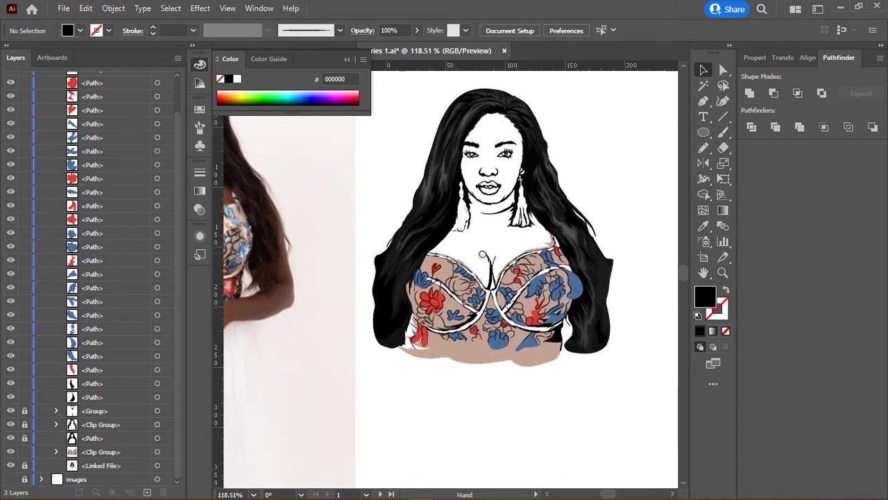
pyautogui.moveTo(483, 255); pyautogui.dragTo(494, 248)
pyautogui.click(576, 243)
pyautogui.moveTo(385, 210); pyautogui.dragTo(611, 400)
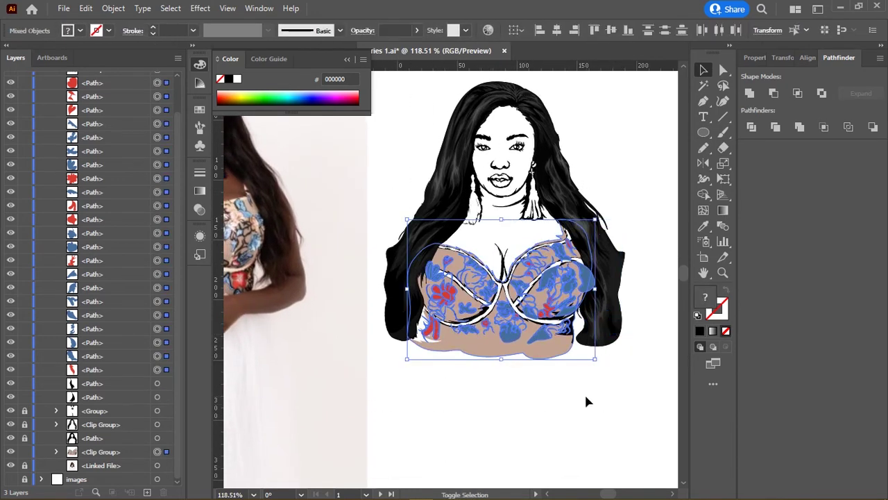
pyautogui.hotkey('ctrl', 'g')
# Step: Send the bra group to the back of the layer and undo a stray white fill on a hair path
pyautogui.hotkey('ctrl', 'shift', '[')
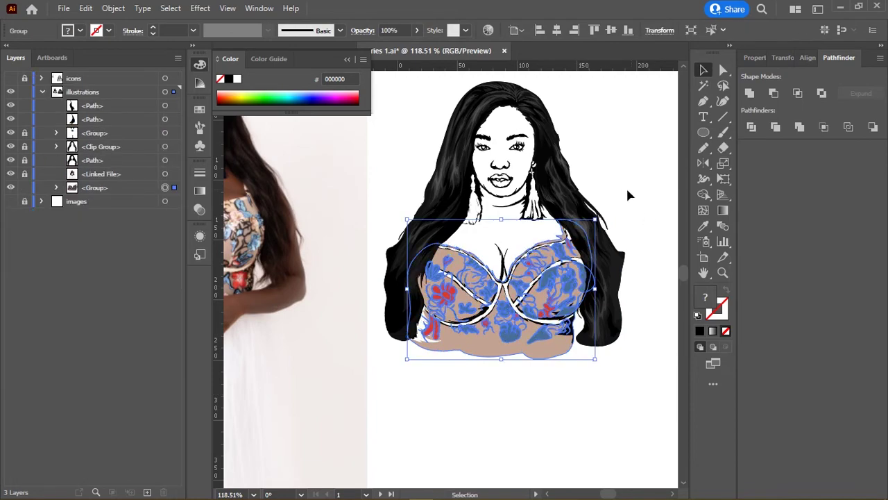
pyautogui.click(629, 194)
pyautogui.keyDown('alt'); pyautogui.scroll(3, 499, 282); pyautogui.keyUp('alt')
pyautogui.keyDown('alt'); pyautogui.scroll(2, 498, 283); pyautogui.keyUp('alt')
pyautogui.press('a')
pyautogui.click(395, 326)
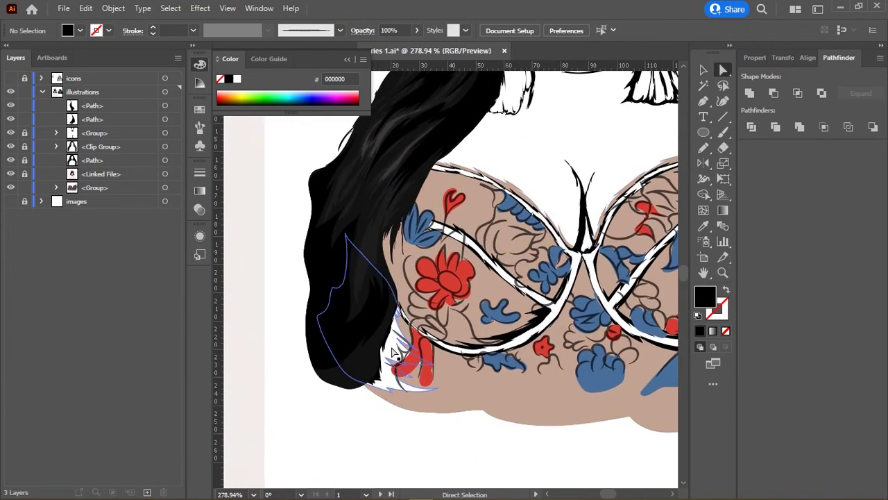
pyautogui.press('i')
pyautogui.click(393, 356)
pyautogui.hotkey('ctrl', 'z')
pyautogui.press('a')
pyautogui.click(252, 244)
# Step: Pan to reveal the face and reference photo, then switch to the Pencil tool (N)
pyautogui.keyDown('alt'); pyautogui.scroll(-2, 354, 231); pyautogui.keyUp('alt')
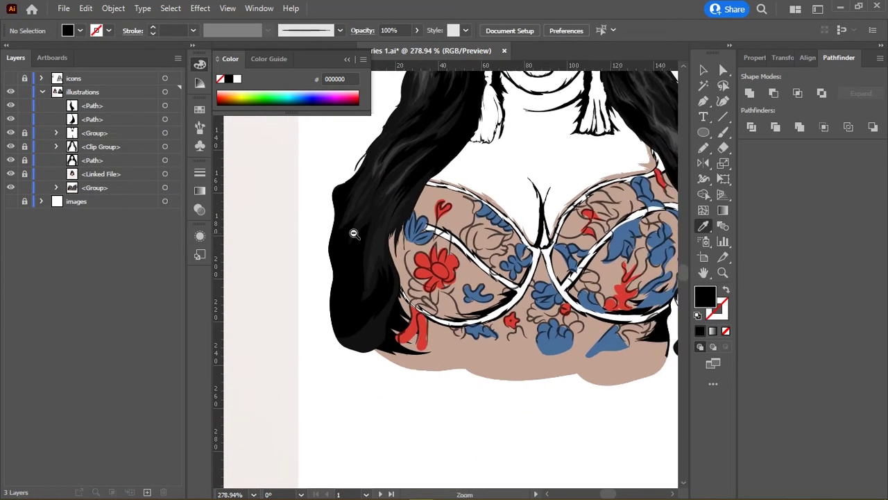
pyautogui.keyDown('alt'); pyautogui.scroll(-1, 354, 232); pyautogui.keyUp('alt')
pyautogui.moveTo(442, 147)
pyautogui.mouseDown()
pyautogui.moveTo(408, 238)
pyautogui.moveTo(498, 256)
pyautogui.mouseUp()
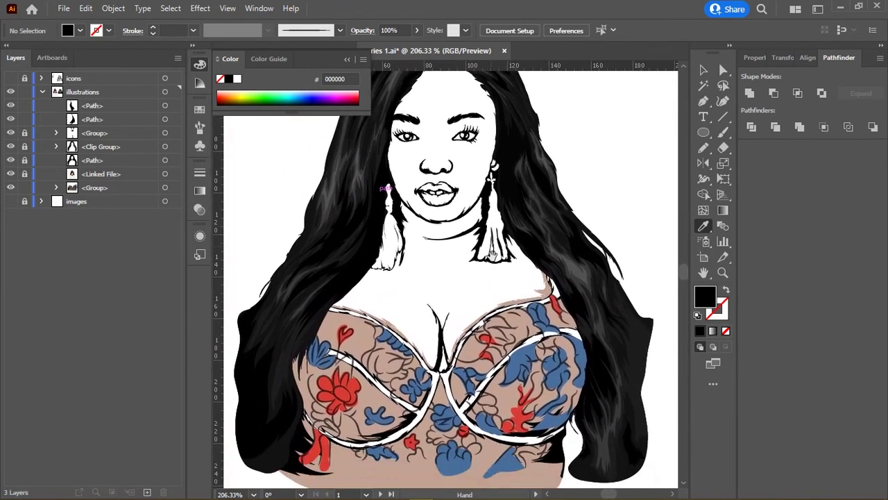
pyautogui.moveTo(436, 256); pyautogui.dragTo(555, 231)
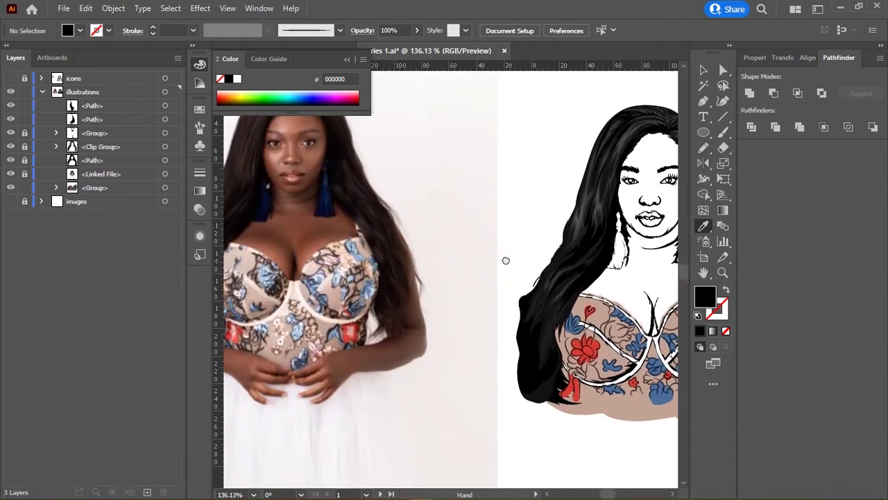
pyautogui.scroll(5, 556, 231)
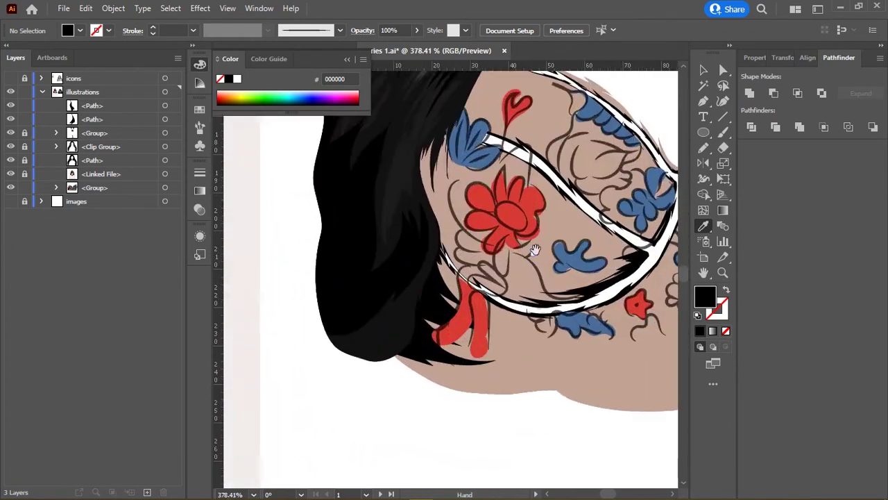
pyautogui.press('n')
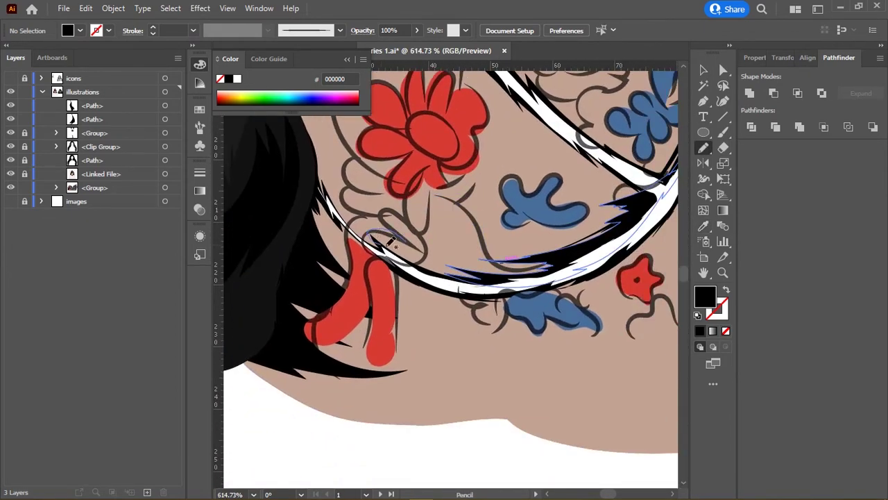
# Step: Set the new petal's fill to the pale cream e5d8d3
pyautogui.press('i')
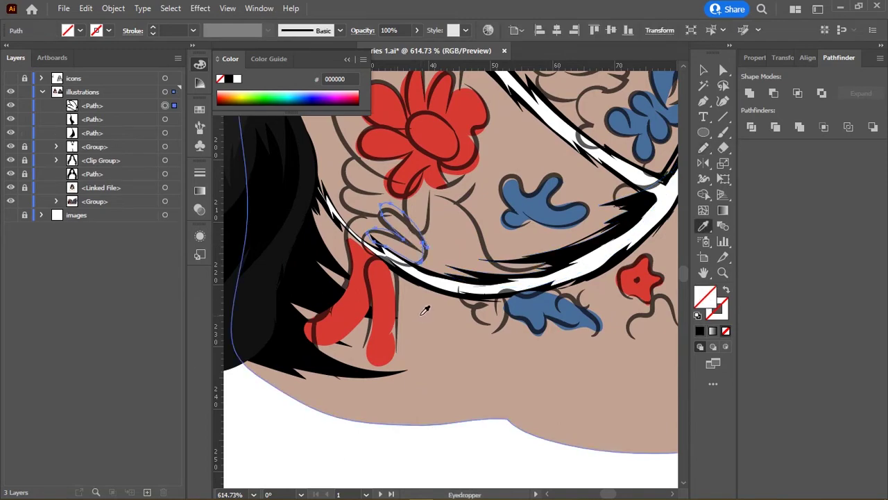
pyautogui.click(422, 308)
pyautogui.doubleClick(705, 297)
pyautogui.click(287, 185)
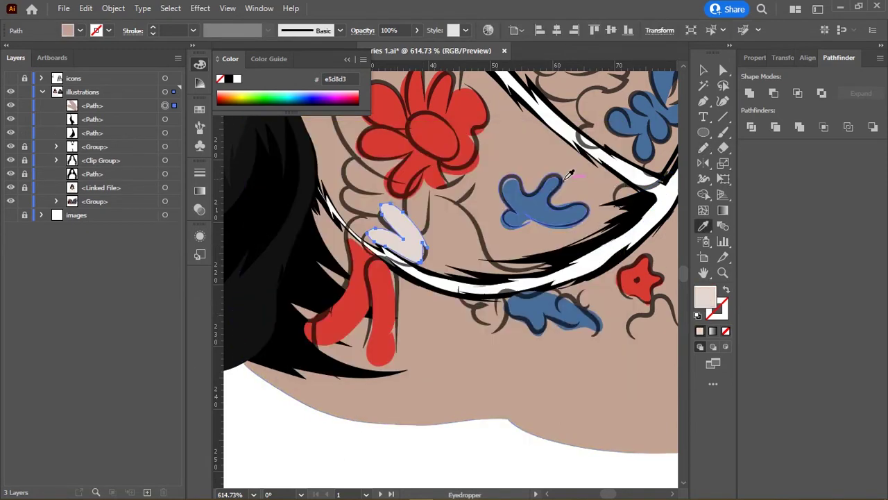
pyautogui.click(581, 174)
pyautogui.scroll(-3, 360, 285)
pyautogui.scroll(2, 383, 242)
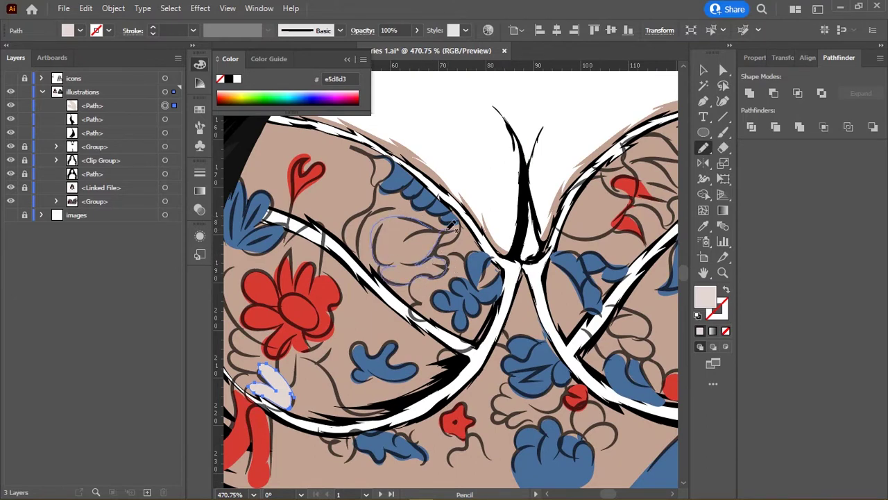
# Step: Draw cream petals near the left cup top, below the centre, and on the right cup
pyautogui.moveTo(451, 225); pyautogui.dragTo(447, 224)
pyautogui.moveTo(454, 272)
pyautogui.mouseDown()
pyautogui.moveTo(428, 256)
pyautogui.moveTo(398, 267)
pyautogui.mouseUp()
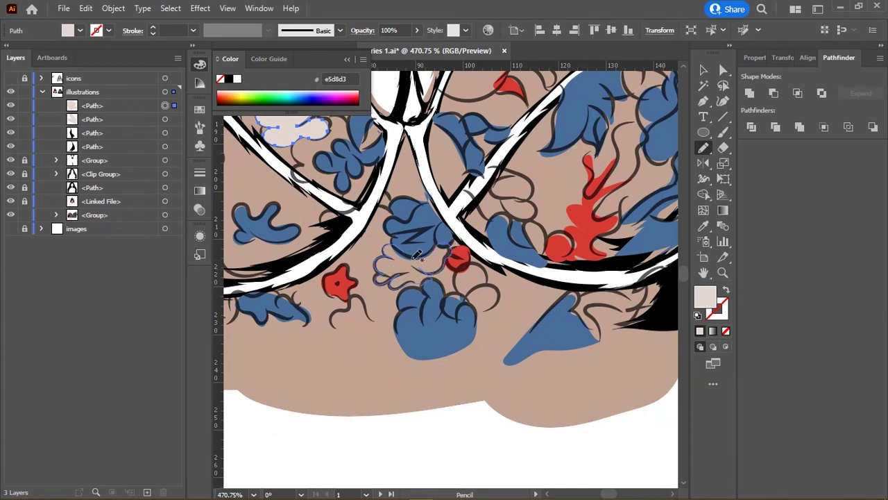
pyautogui.moveTo(417, 254); pyautogui.dragTo(402, 248)
pyautogui.moveTo(534, 177); pyautogui.dragTo(453, 244)
pyautogui.moveTo(429, 81); pyautogui.dragTo(391, 205)
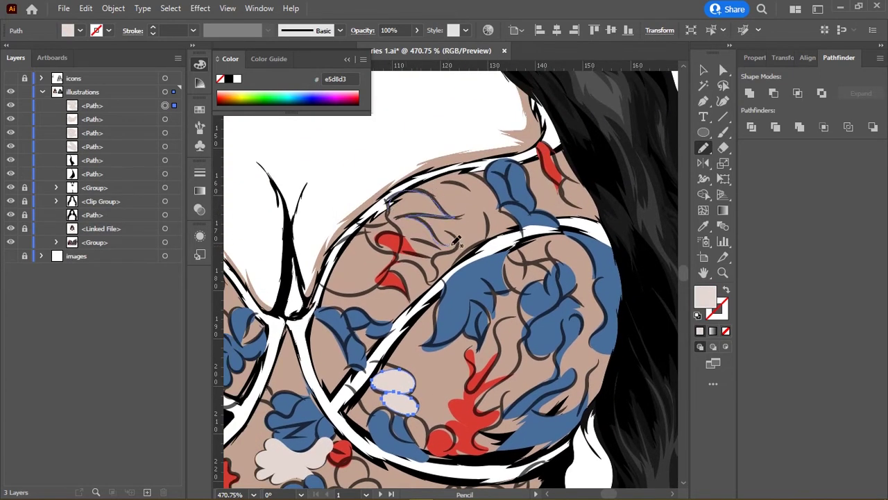
pyautogui.moveTo(419, 243); pyautogui.dragTo(416, 221)
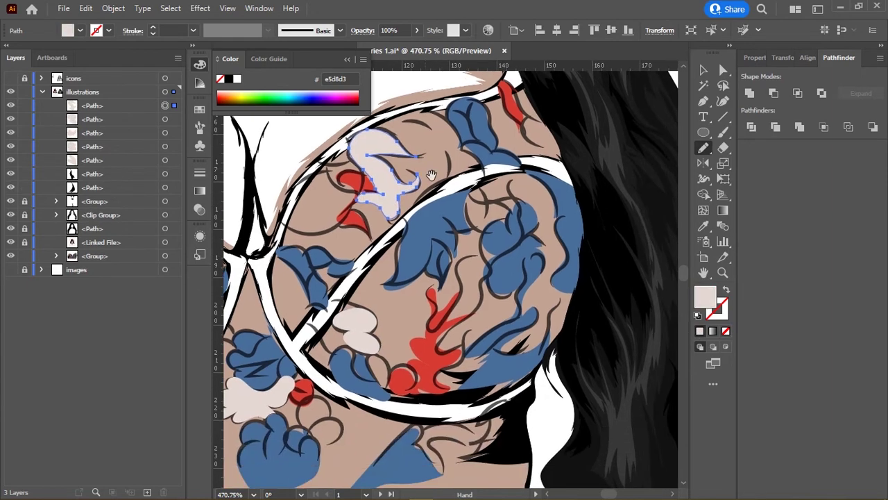
# Step: Draw cream petals in the right cup centre and among its blue leaves
pyautogui.moveTo(517, 260); pyautogui.dragTo(449, 249)
pyautogui.moveTo(397, 269); pyautogui.dragTo(485, 203)
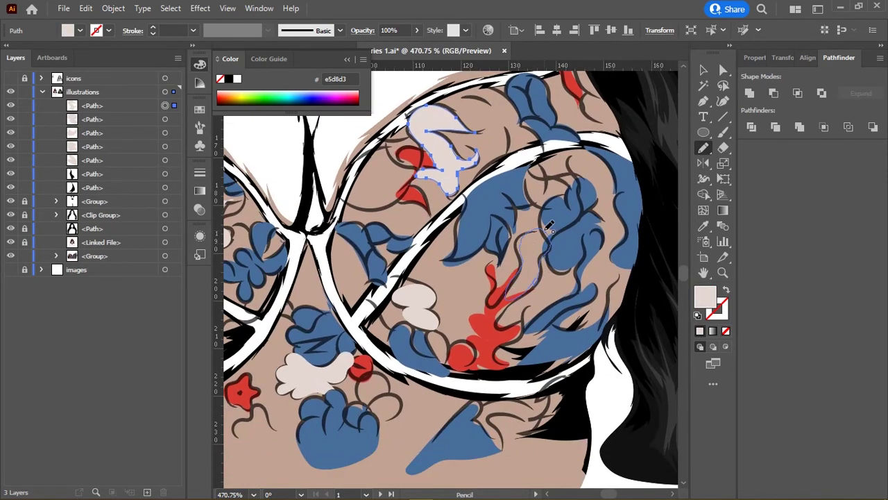
pyautogui.moveTo(548, 226); pyautogui.dragTo(517, 236)
pyautogui.moveTo(358, 305)
pyautogui.mouseDown()
pyautogui.moveTo(530, 261)
pyautogui.moveTo(401, 216)
pyautogui.mouseUp()
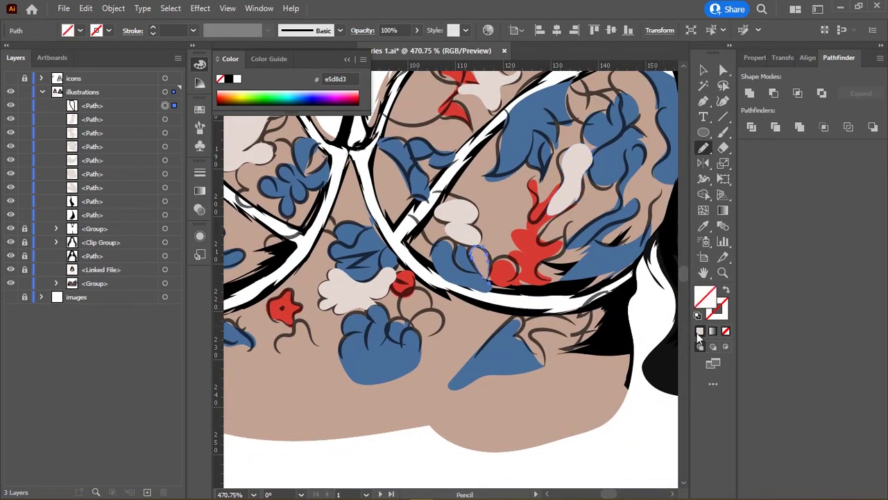
pyautogui.moveTo(594, 102); pyautogui.dragTo(474, 234)
pyautogui.scroll(1, 474, 234)
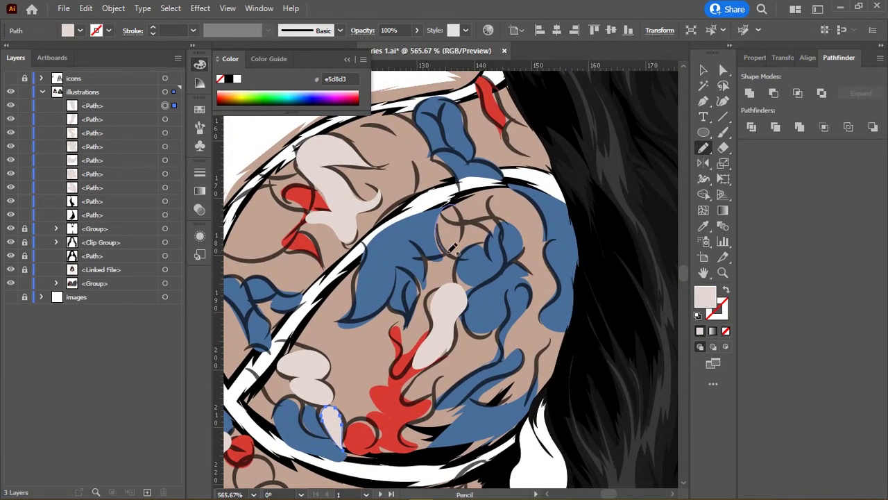
pyautogui.moveTo(471, 197); pyautogui.dragTo(469, 199)
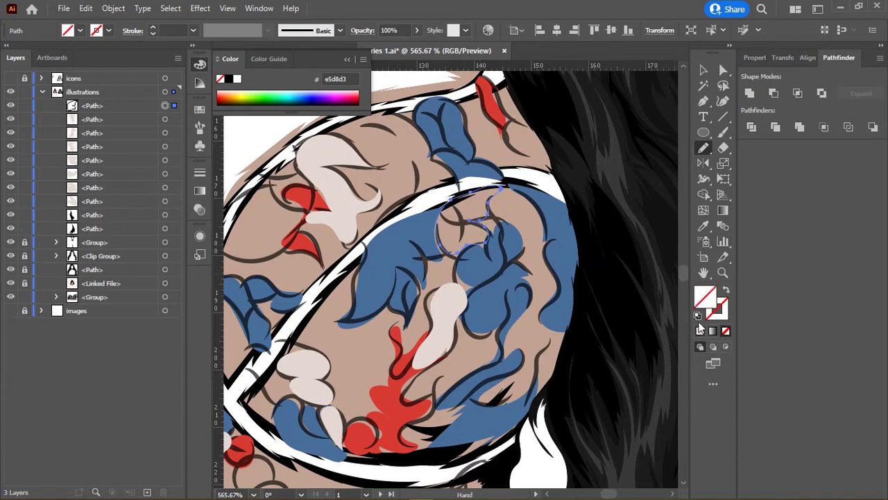
pyautogui.moveTo(432, 224)
pyautogui.mouseDown()
pyautogui.moveTo(364, 263)
pyautogui.moveTo(402, 286)
pyautogui.mouseUp()
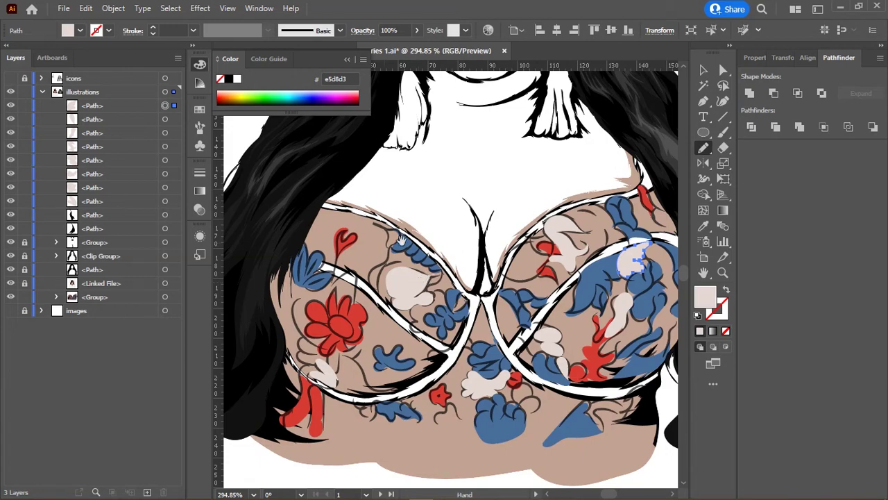
# Step: Draw cream petals below the centre, below the left cup band, and at the left cup top
pyautogui.moveTo(401, 240)
pyautogui.mouseDown()
pyautogui.moveTo(517, 257)
pyautogui.moveTo(454, 215)
pyautogui.mouseUp()
pyautogui.moveTo(491, 245); pyautogui.dragTo(450, 208)
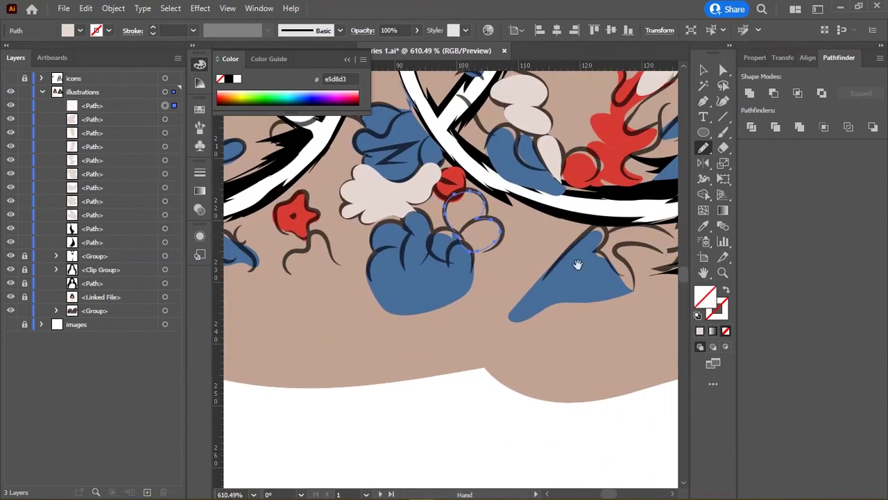
pyautogui.moveTo(303, 272)
pyautogui.mouseDown()
pyautogui.moveTo(463, 314)
pyautogui.moveTo(450, 317)
pyautogui.mouseUp()
pyautogui.moveTo(309, 295)
pyautogui.mouseDown()
pyautogui.moveTo(406, 336)
pyautogui.moveTo(380, 313)
pyautogui.mouseUp()
pyautogui.keyDown('alt'); pyautogui.scroll(-3, 526, 155); pyautogui.keyUp('alt')
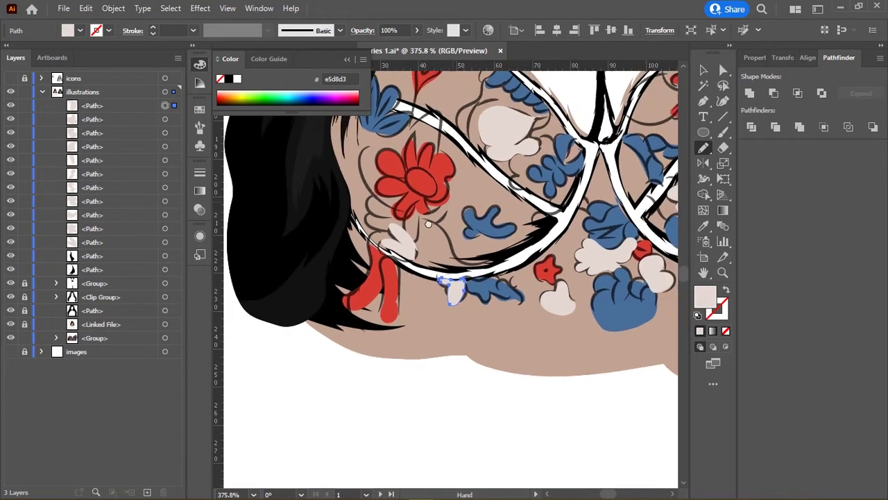
pyautogui.moveTo(526, 155); pyautogui.dragTo(374, 292)
pyautogui.scroll(2, 374, 292)
pyautogui.keyDown('alt'); pyautogui.scroll(3, 328, 243); pyautogui.keyUp('alt')
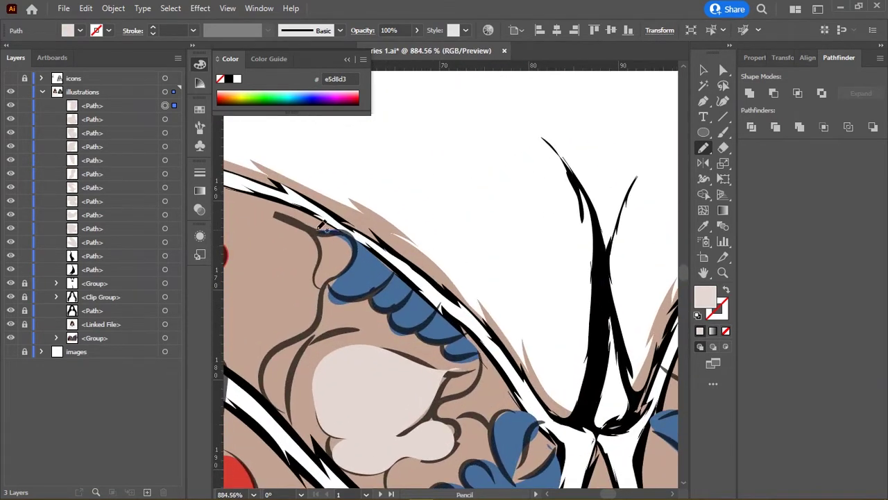
pyautogui.moveTo(355, 237); pyautogui.dragTo(347, 233)
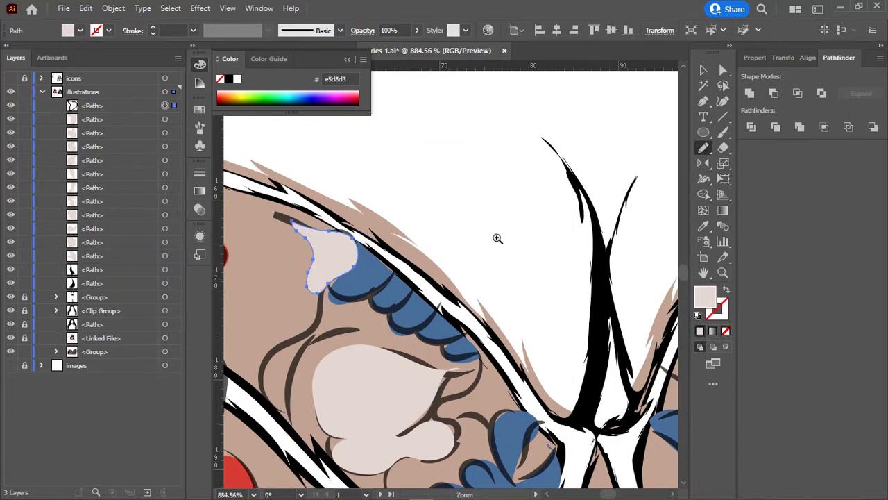
# Step: Draw a pale oval centre on the large red flower of the left cup
pyautogui.keyDown('alt'); pyautogui.scroll(-5, 496, 240); pyautogui.keyUp('alt')
pyautogui.moveTo(525, 240); pyautogui.dragTo(499, 164)
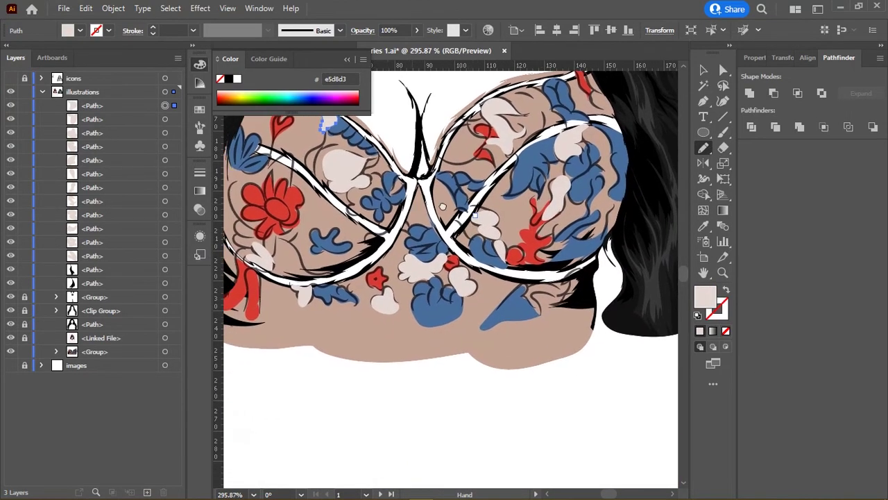
pyautogui.moveTo(327, 198); pyautogui.dragTo(435, 208)
pyautogui.scroll(-1, 436, 207)
pyautogui.keyDown('alt'); pyautogui.scroll(2, 435, 208); pyautogui.keyUp('alt')
pyautogui.keyDown('alt'); pyautogui.scroll(3, 427, 211); pyautogui.keyUp('alt')
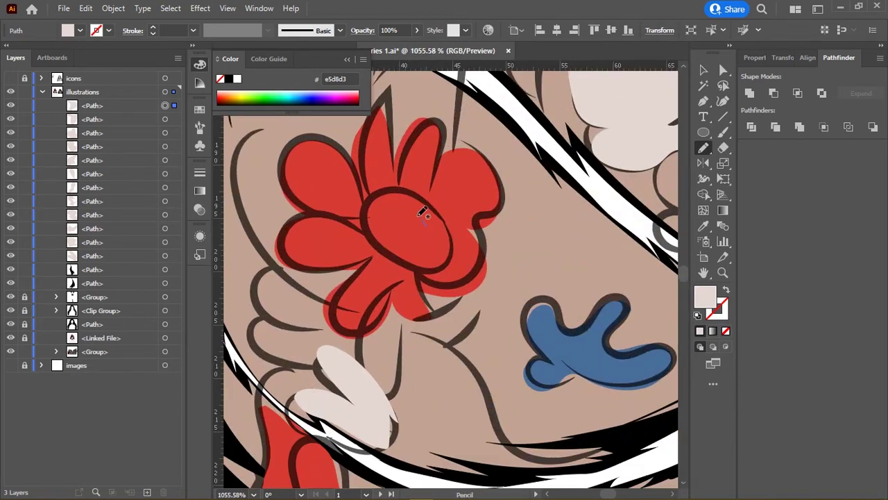
pyautogui.moveTo(441, 234)
pyautogui.mouseDown()
pyautogui.moveTo(448, 242)
pyautogui.moveTo(249, 219)
pyautogui.mouseUp()
pyautogui.keyDown('alt'); pyautogui.scroll(-4, 456, 264); pyautogui.keyUp('alt')
pyautogui.moveTo(456, 258); pyautogui.dragTo(360, 333)
pyautogui.moveTo(312, 298)
pyautogui.mouseDown()
pyautogui.moveTo(479, 263)
pyautogui.moveTo(470, 261)
pyautogui.moveTo(479, 178)
pyautogui.moveTo(410, 243)
pyautogui.mouseUp()
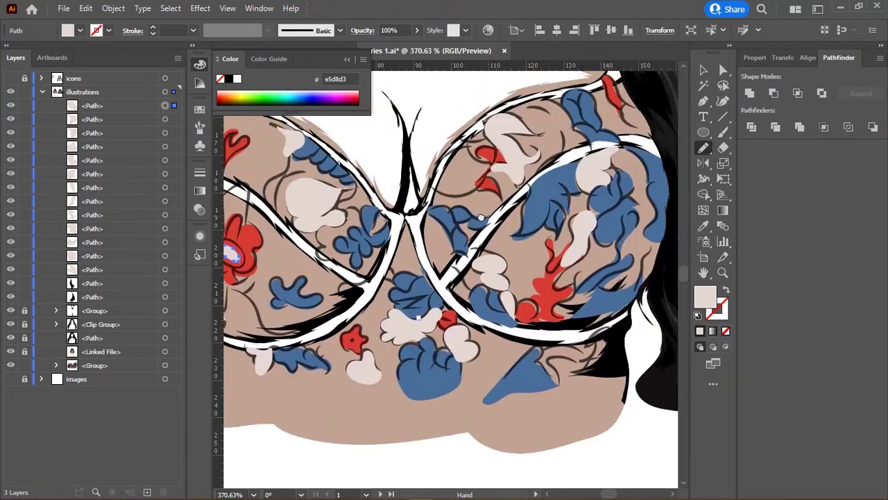
pyautogui.keyDown('alt'); pyautogui.scroll(-2, 493, 240); pyautogui.keyUp('alt')
pyautogui.moveTo(494, 240)
pyautogui.mouseDown()
pyautogui.moveTo(480, 237)
pyautogui.moveTo(490, 274)
pyautogui.moveTo(516, 295)
pyautogui.mouseUp()
# Step: Group all same-fill cream petals and move the group into the bra group in Layers
pyautogui.press('v')
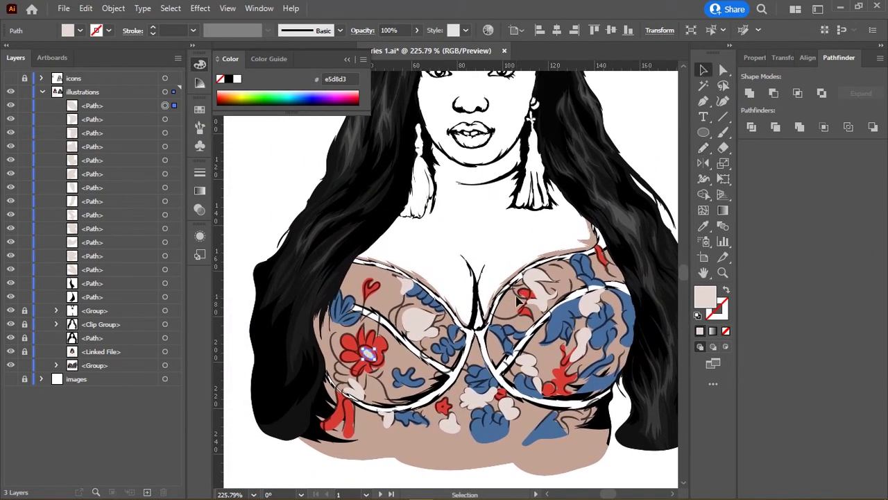
pyautogui.scroll(-3, 506, 258)
pyautogui.click(510, 309)
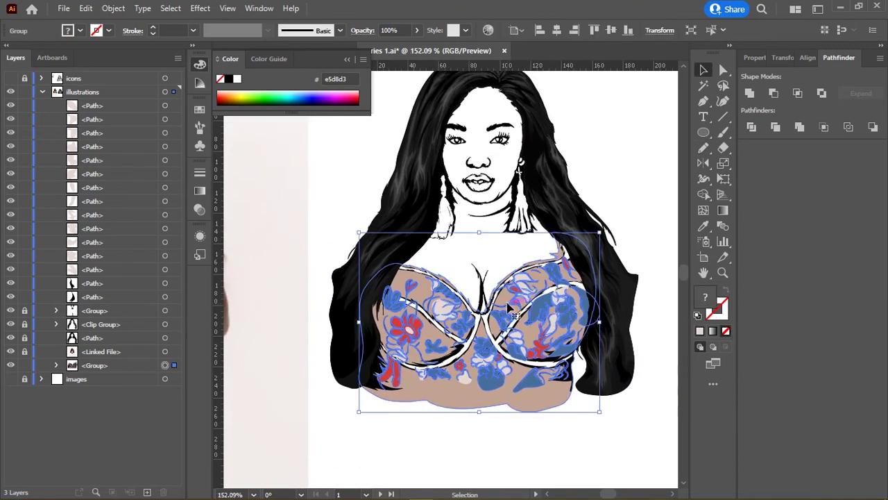
pyautogui.click(166, 270)
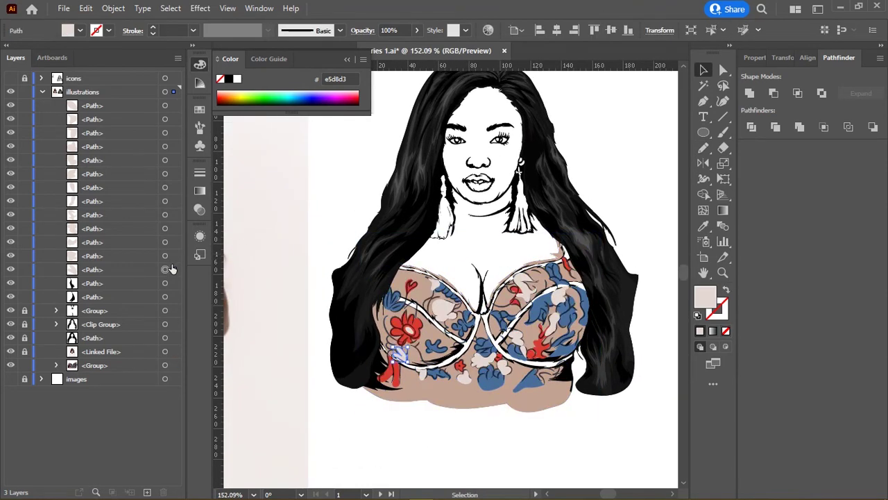
pyautogui.click(170, 9)
pyautogui.click(375, 185)
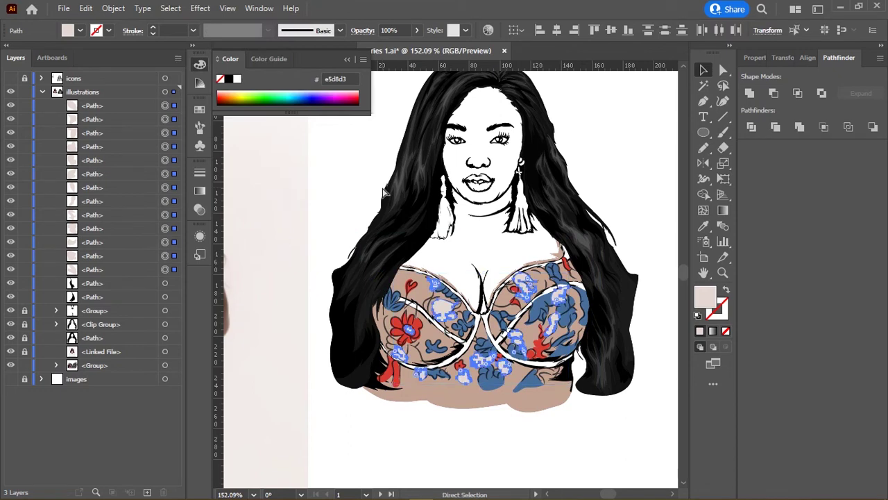
pyautogui.hotkey('ctrl', 'g')
pyautogui.click(57, 201)
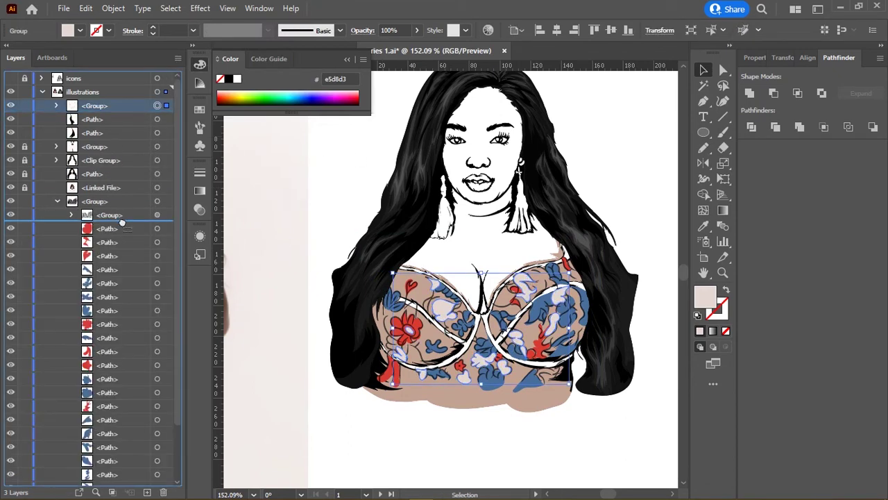
pyautogui.moveTo(123, 219); pyautogui.dragTo(117, 222)
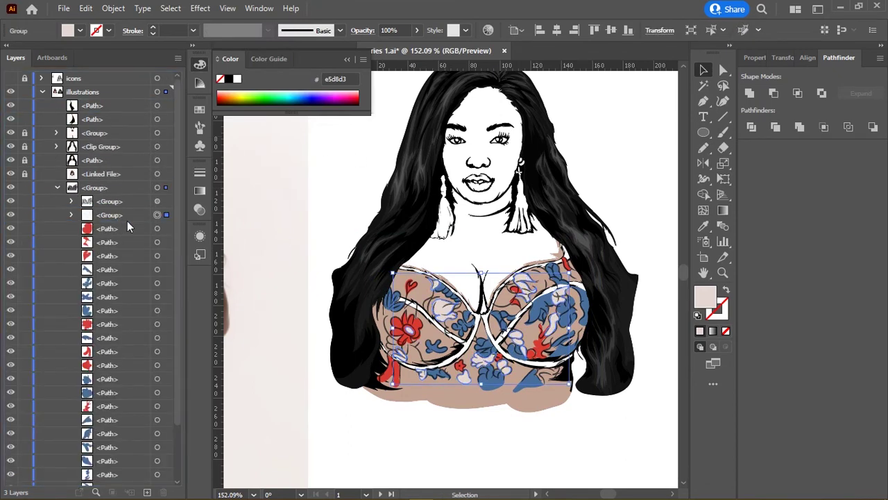
# Step: Review the portrait at several zooms, then select a red flower path in the bra group
pyautogui.click(372, 233)
pyautogui.moveTo(417, 291); pyautogui.dragTo(492, 276)
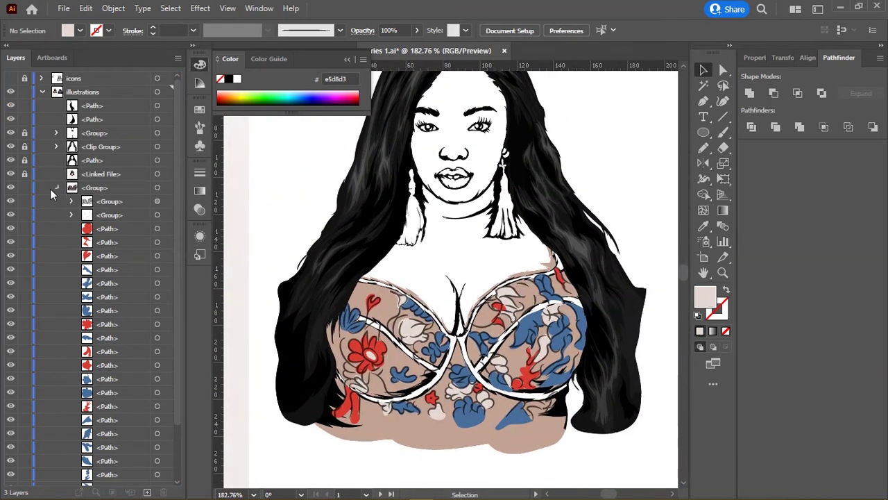
pyautogui.click(56, 188)
pyautogui.moveTo(513, 267)
pyautogui.mouseDown()
pyautogui.moveTo(525, 265)
pyautogui.moveTo(516, 351)
pyautogui.mouseUp()
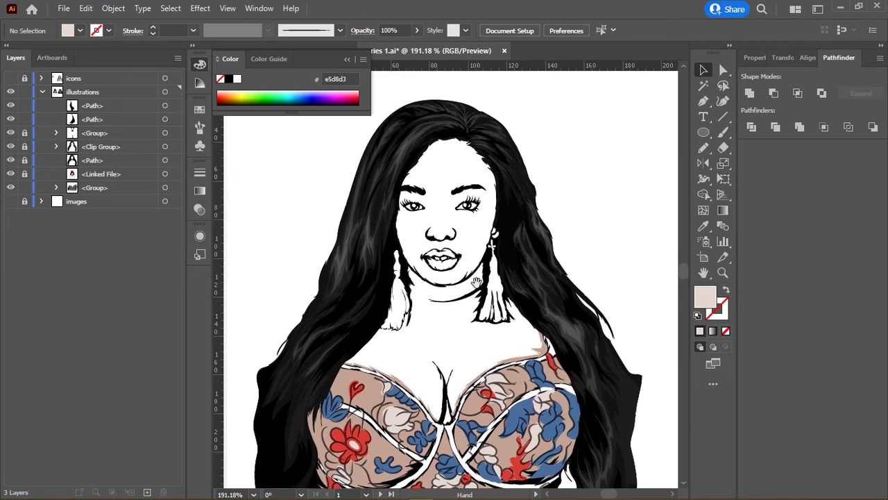
pyautogui.moveTo(474, 228); pyautogui.dragTo(420, 261)
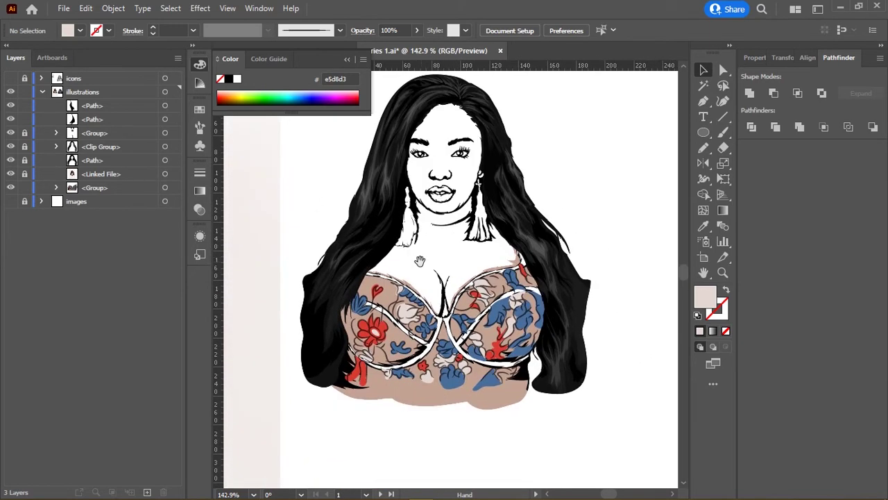
pyautogui.click(56, 187)
pyautogui.click(157, 228)
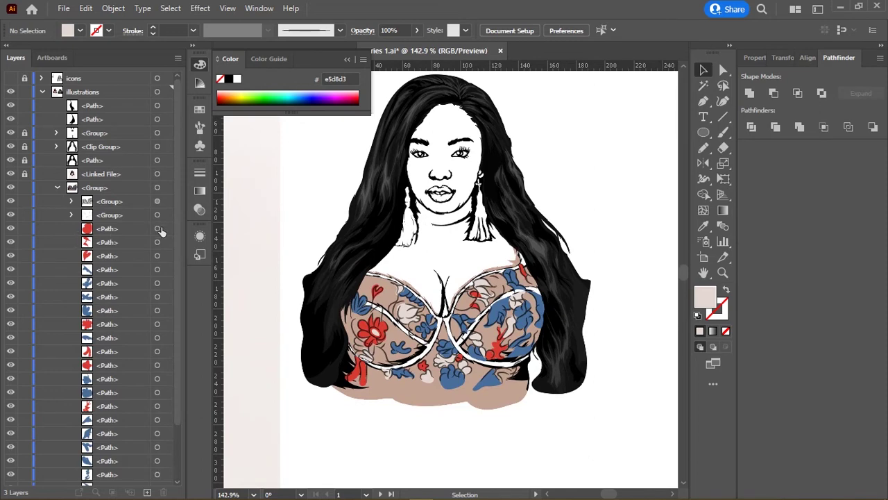
pyautogui.click(170, 9)
# Step: Group all red-filled flower shapes, then select all blue-filled shapes by same fill and group them
pyautogui.click(386, 187)
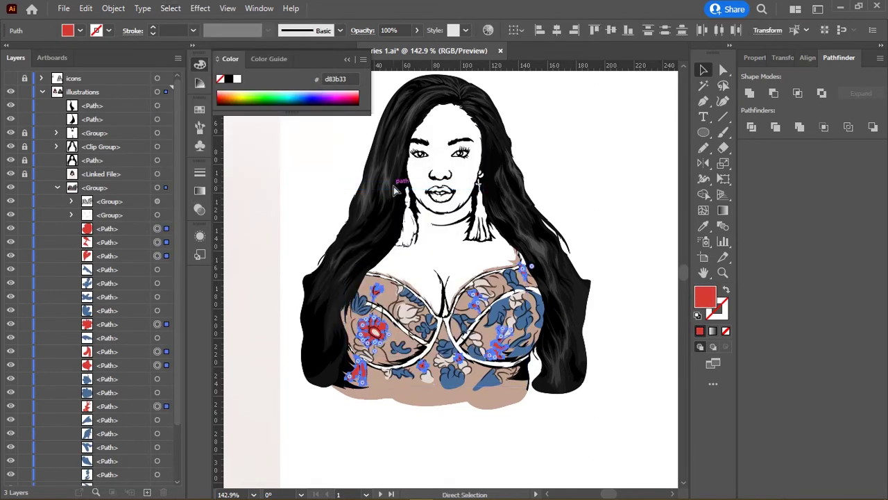
pyautogui.hotkey('ctrl', 'g')
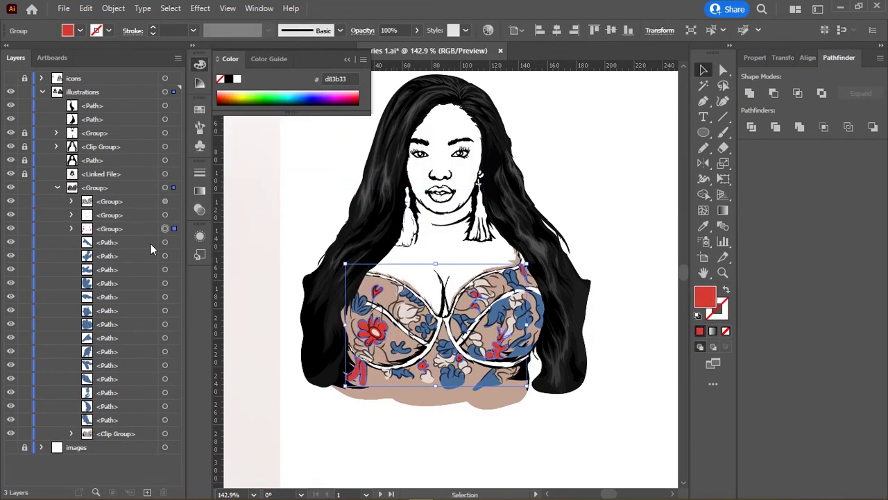
pyautogui.click(165, 242)
pyautogui.click(172, 9)
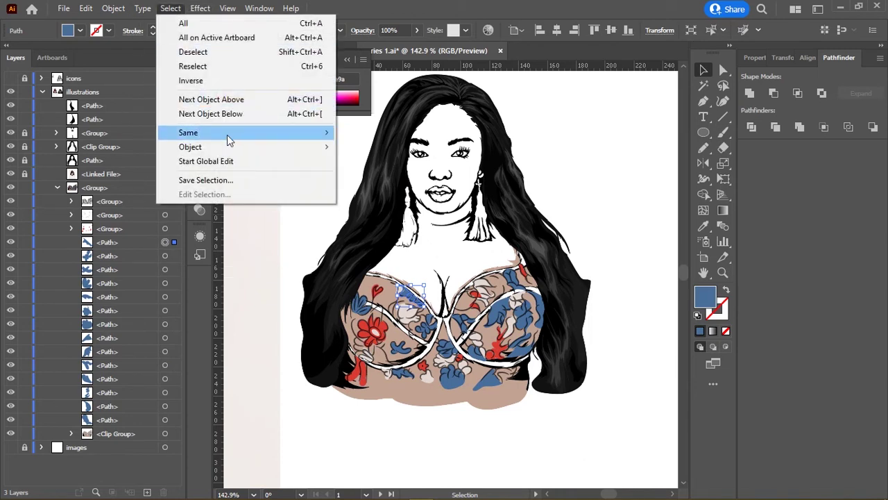
pyautogui.click(385, 188)
pyautogui.hotkey('ctrl', 'g')
pyautogui.press('v')
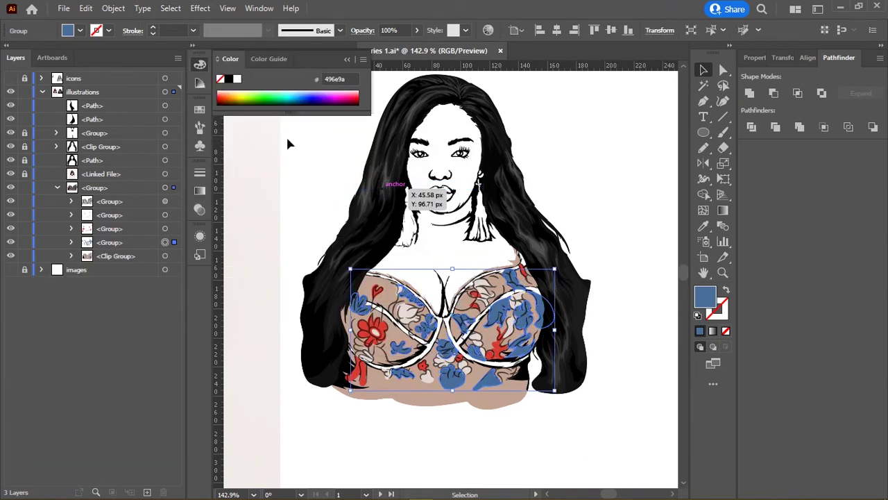
# Step: Select both floral colour groups and delete them, then hide the lace pattern group to check the bra
pyautogui.keyDown('shift'); pyautogui.click(165, 229); pyautogui.keyUp('shift')
pyautogui.keyDown('shift'); pyautogui.click(165, 214); pyautogui.keyUp('shift')
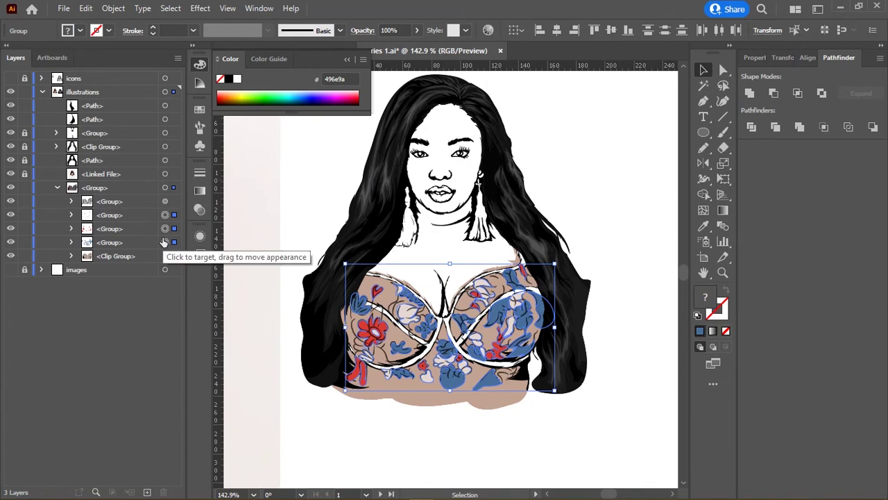
pyautogui.press('Delete')
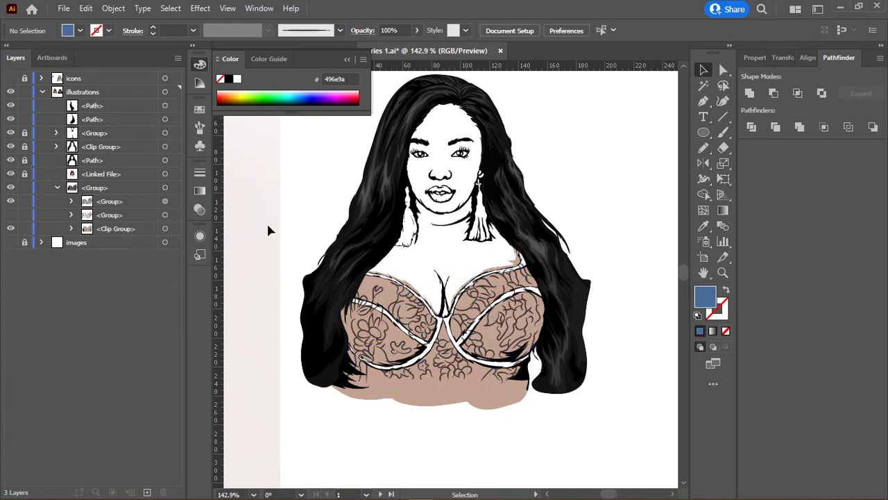
pyautogui.scroll(3, 441, 287)
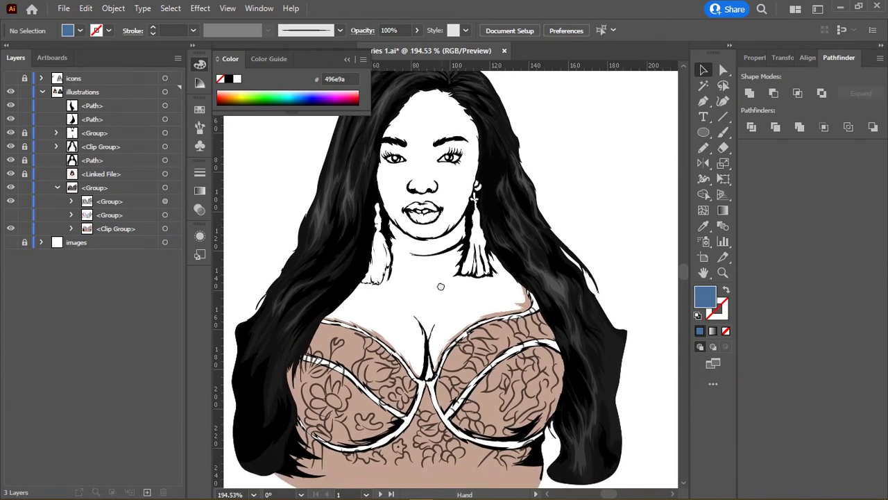
pyautogui.moveTo(441, 286); pyautogui.dragTo(456, 295)
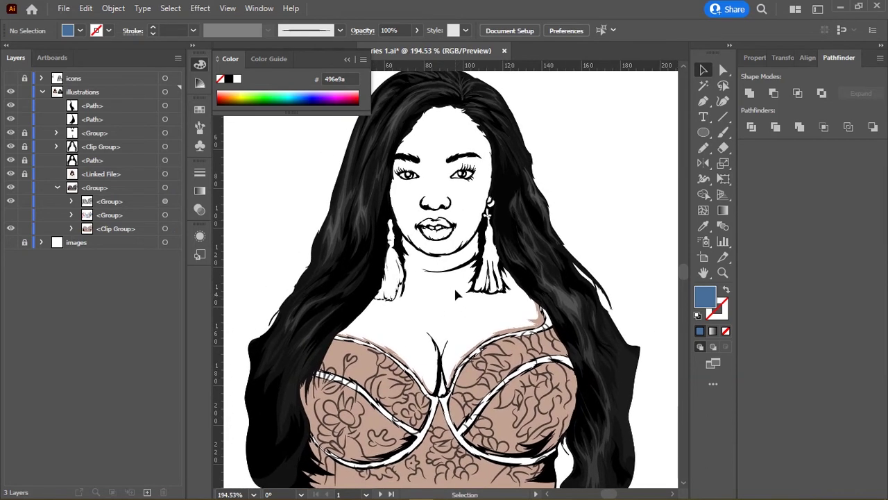
pyautogui.click(10, 201)
pyautogui.click(42, 214)
# Step: Scroll over the figure and save the document with Ctrl+S
pyautogui.scroll(-1, 451, 318)
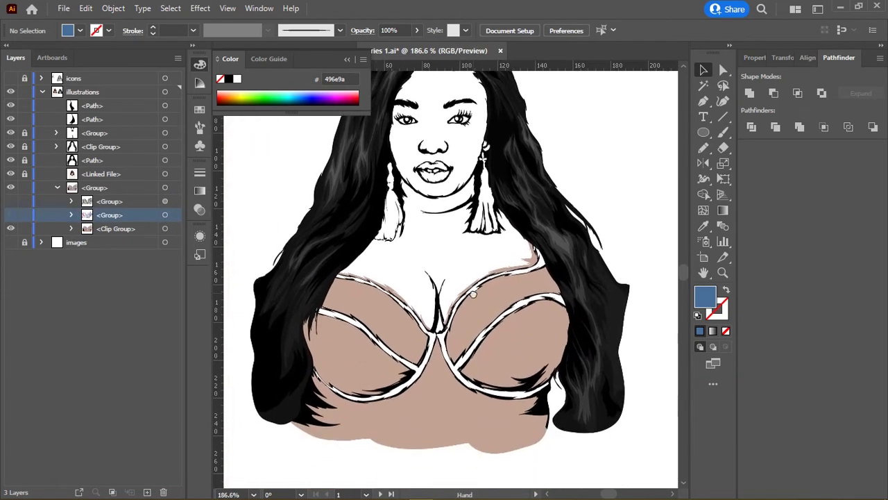
pyautogui.scroll(-1, 474, 293)
pyautogui.scroll(-1, 479, 291)
pyautogui.scroll(-2, 480, 290)
pyautogui.scroll(-1, 479, 287)
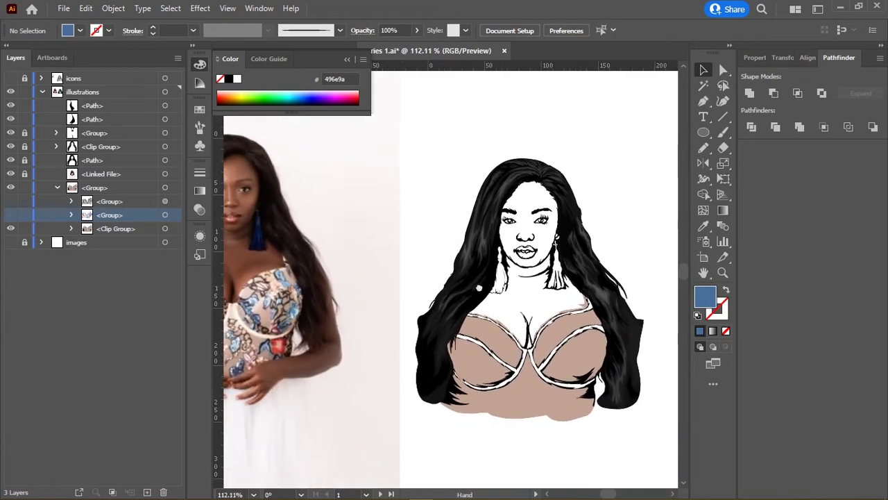
pyautogui.scroll(2, 479, 287)
pyautogui.scroll(3, 416, 290)
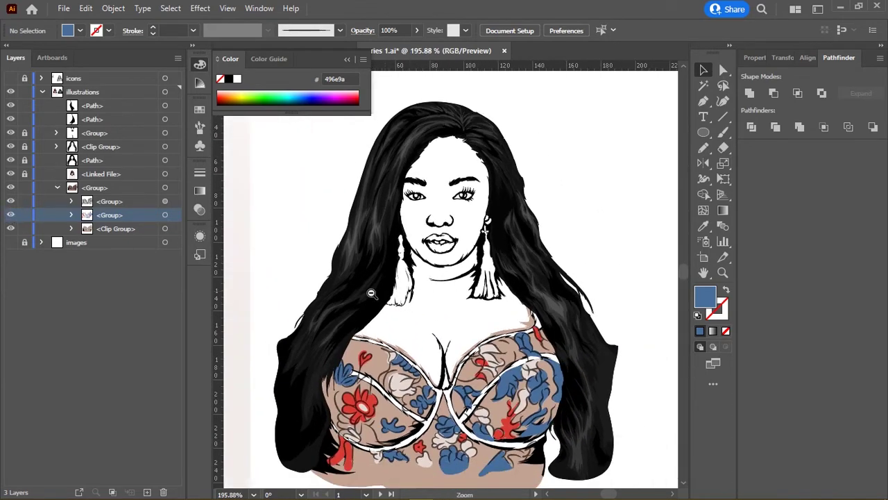
pyautogui.scroll(-1, 371, 293)
pyautogui.hotkey('ctrl', 's')
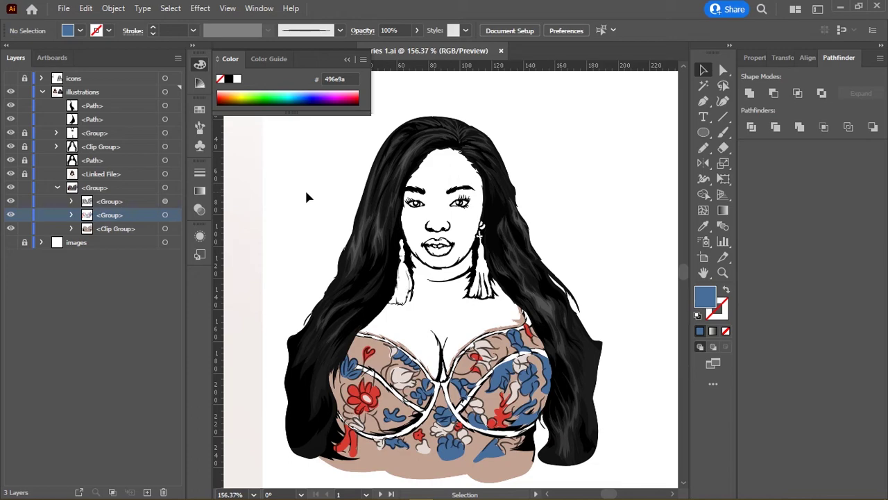
# Step: Zoom in closely on the face and the eye
pyautogui.press('z')
pyautogui.moveTo(454, 217); pyautogui.dragTo(507, 209)
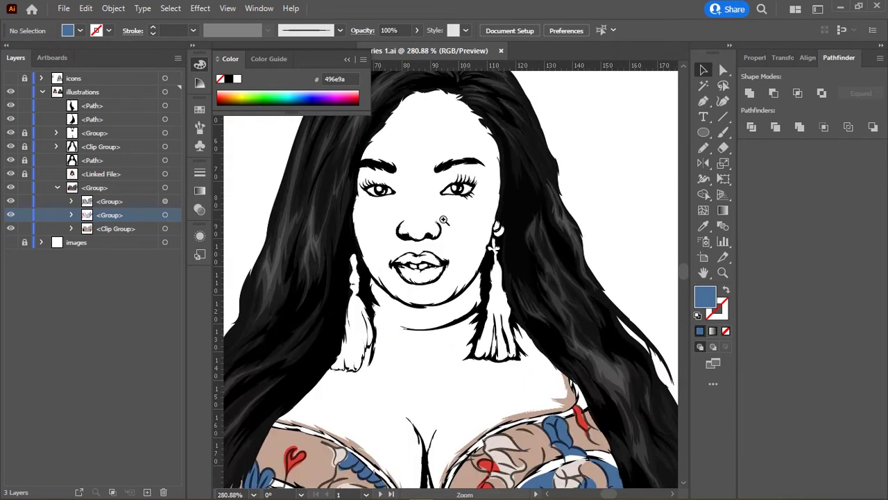
pyautogui.scroll(-2, 461, 228)
pyautogui.scroll(5, 390, 257)
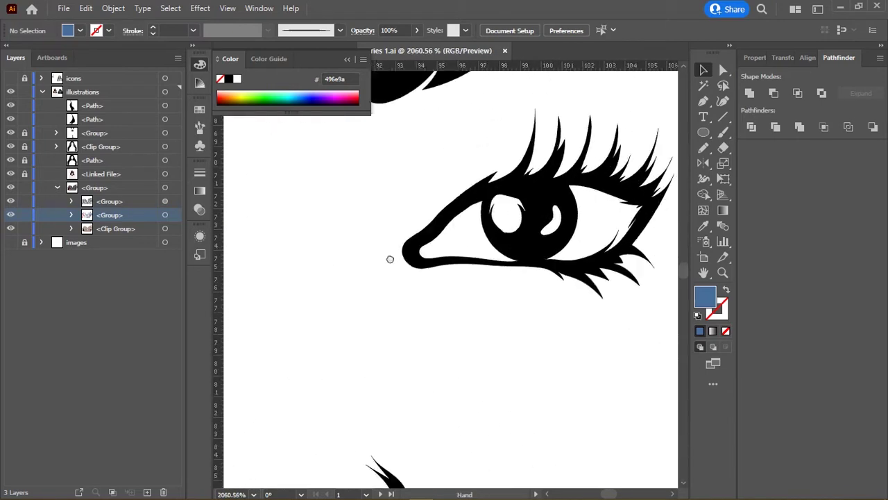
pyautogui.scroll(3, 498, 228)
# Step: Pencil a shape around the eye's inner outline, fill it white, and send it to the back
pyautogui.press('n')
pyautogui.moveTo(554, 147)
pyautogui.mouseDown()
pyautogui.moveTo(463, 200)
pyautogui.moveTo(400, 292)
pyautogui.mouseUp()
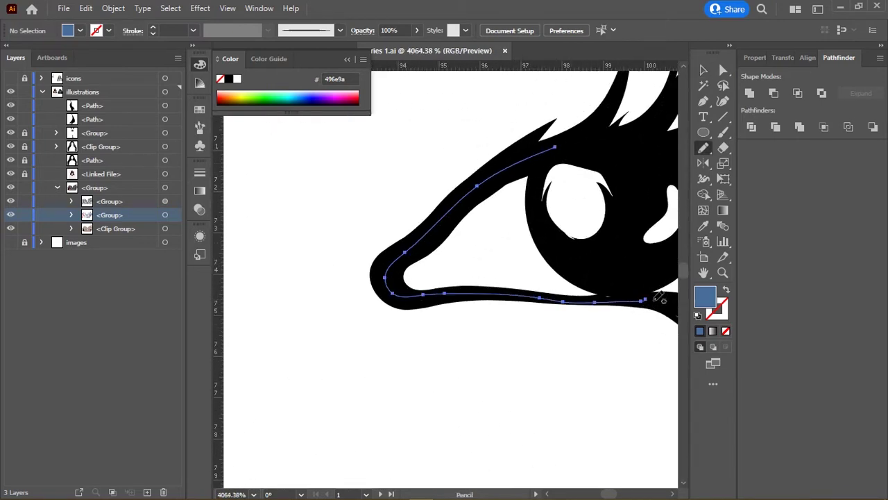
pyautogui.moveTo(595, 302); pyautogui.dragTo(347, 328)
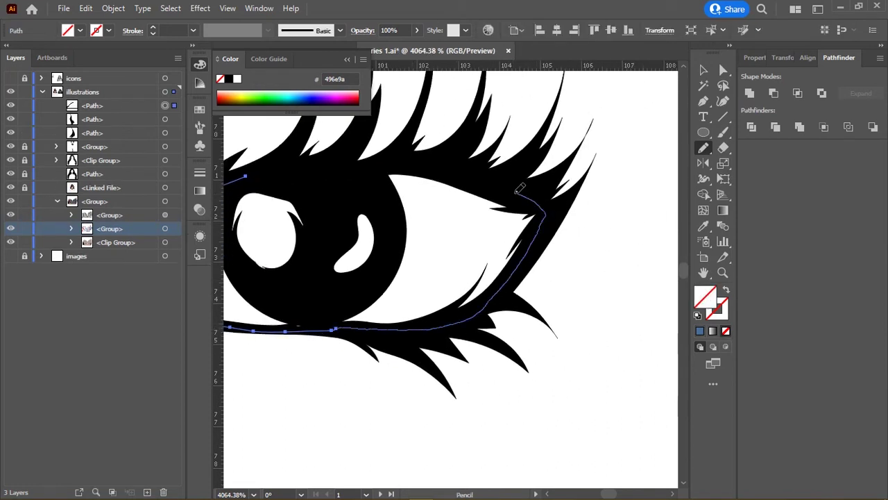
pyautogui.moveTo(516, 192); pyautogui.dragTo(400, 163)
pyautogui.moveTo(284, 165); pyautogui.dragTo(246, 177)
pyautogui.press('i')
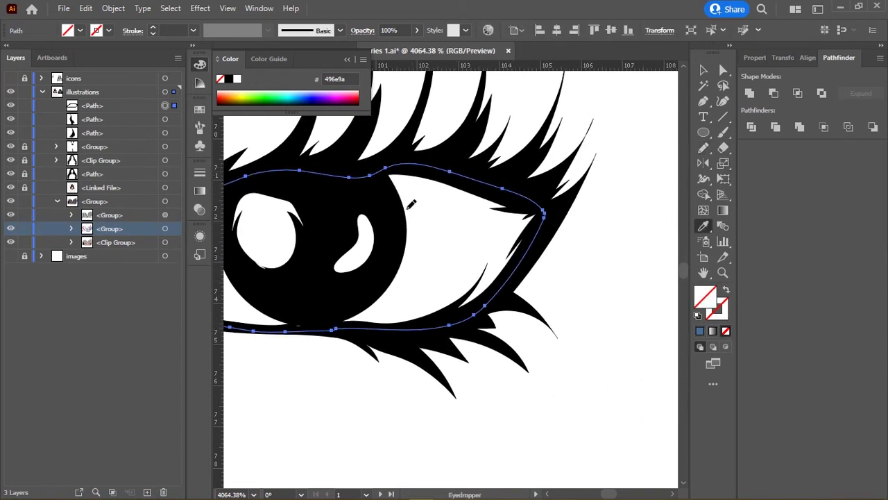
pyautogui.click(445, 238)
pyautogui.hotkey('ctrl', 'shift', '[')
# Step: Trace a second eye-white shape along the lower and upper lids with the Pencil
pyautogui.press('n')
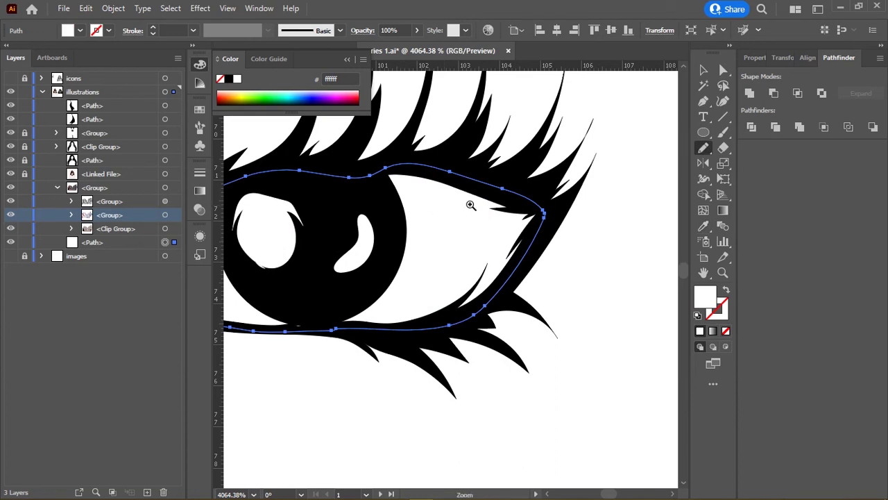
pyautogui.scroll(-3, 396, 232)
pyautogui.scroll(3, 555, 252)
pyautogui.scroll(2, 358, 251)
pyautogui.scroll(2, 358, 251)
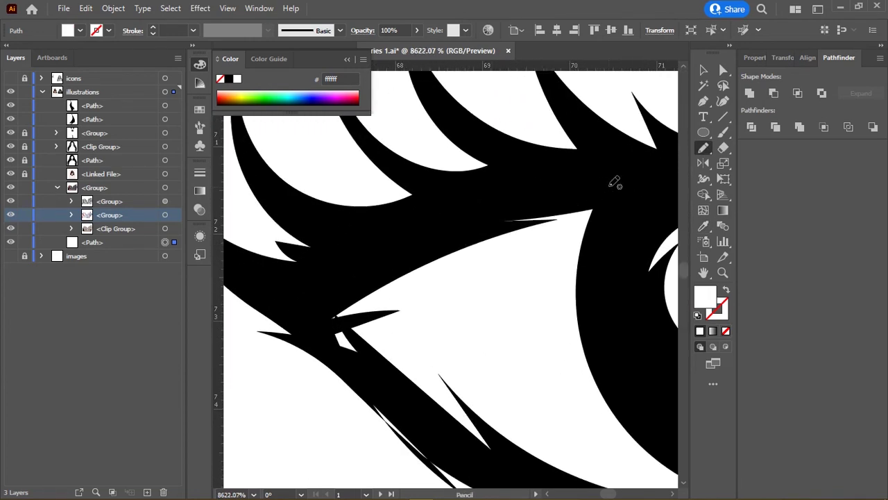
pyautogui.moveTo(615, 182)
pyautogui.mouseDown()
pyautogui.moveTo(385, 385)
pyautogui.moveTo(320, 222)
pyautogui.moveTo(436, 296)
pyautogui.mouseUp()
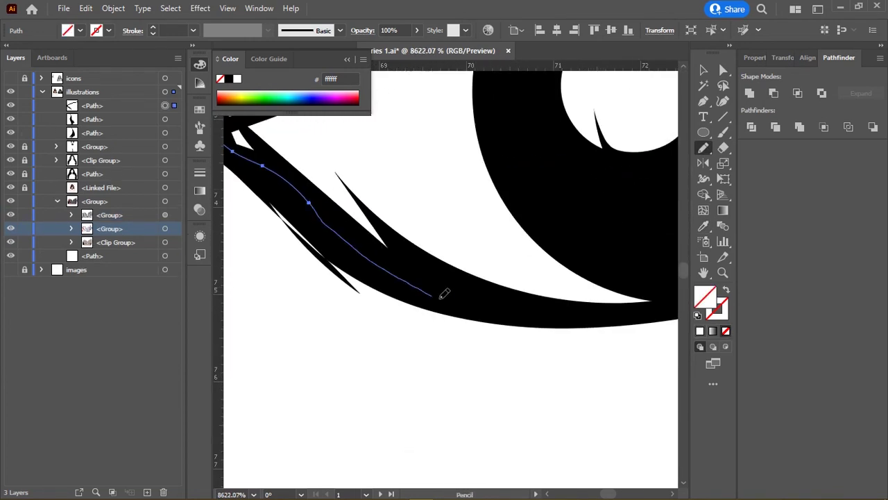
pyautogui.moveTo(585, 306); pyautogui.dragTo(320, 300)
pyautogui.moveTo(418, 290)
pyautogui.mouseDown()
pyautogui.moveTo(525, 268)
pyautogui.moveTo(316, 310)
pyautogui.mouseUp()
pyautogui.moveTo(445, 276)
pyautogui.mouseDown()
pyautogui.moveTo(396, 203)
pyautogui.moveTo(506, 199)
pyautogui.moveTo(347, 200)
pyautogui.moveTo(489, 217)
pyautogui.mouseUp()
# Step: Fill the second eye shape white, send it behind the line art, and deselect it
pyautogui.click(700, 330)
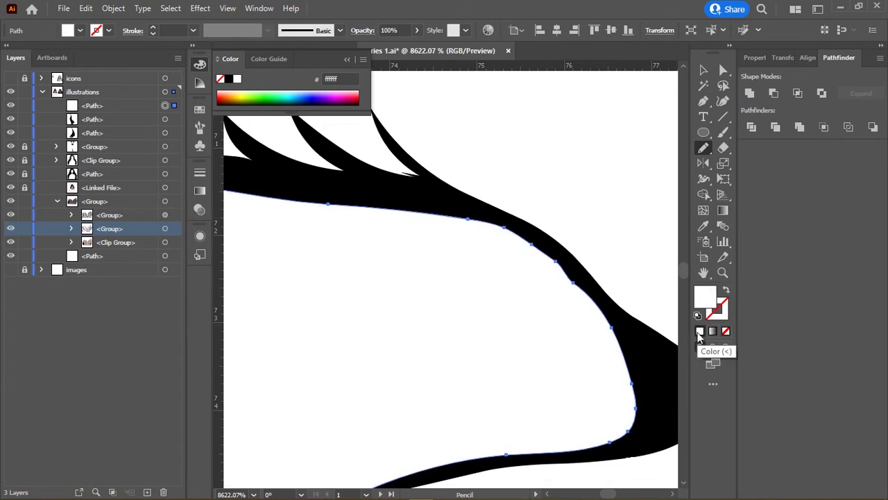
pyautogui.hotkey('ctrl', 'shift', '[')
pyautogui.click(703, 70)
pyautogui.click(545, 162)
pyautogui.scroll(-5, 544, 161)
# Step: Pencil a small patch into the lip line and fill it black
pyautogui.scroll(-3, 513, 291)
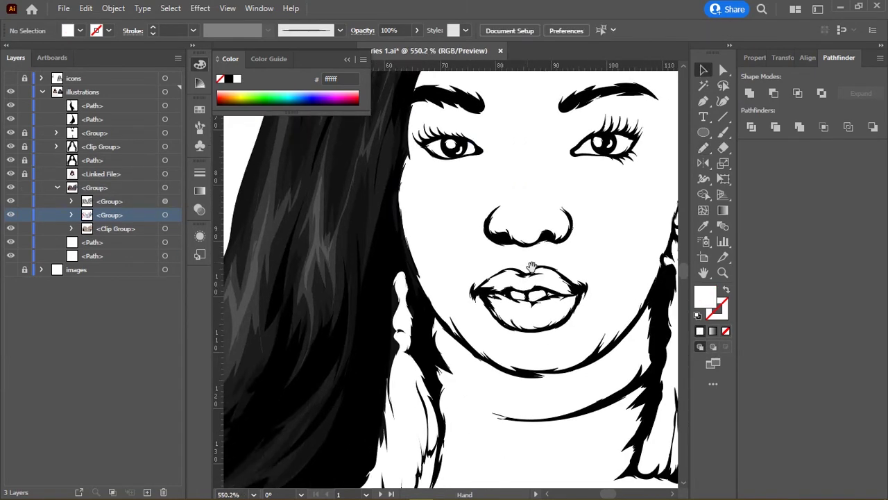
pyautogui.scroll(4, 500, 298)
pyautogui.scroll(3, 475, 267)
pyautogui.scroll(2, 475, 267)
pyautogui.press('n')
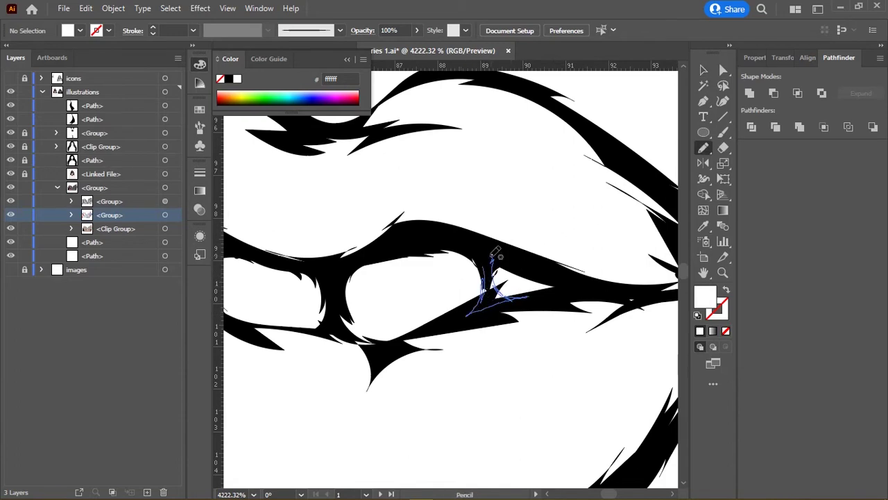
pyautogui.moveTo(486, 261); pyautogui.dragTo(489, 264)
pyautogui.press('i')
pyautogui.click(551, 222)
# Step: Draw a small black-filled shape at the mouth corner
pyautogui.scroll(-3, 551, 222)
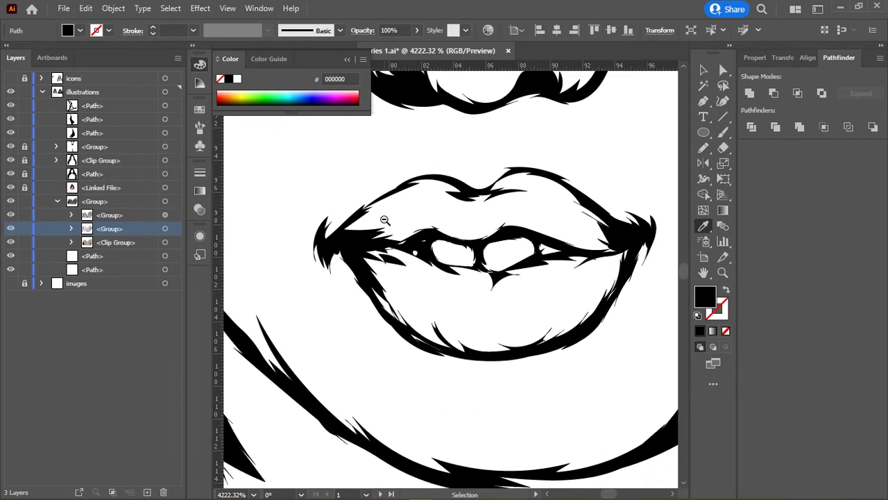
pyautogui.scroll(2, 378, 222)
pyautogui.scroll(2, 481, 232)
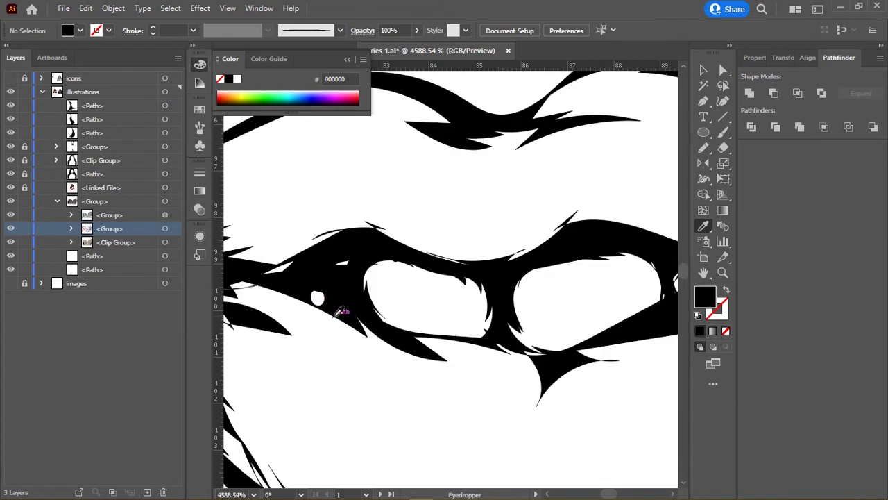
pyautogui.press('n')
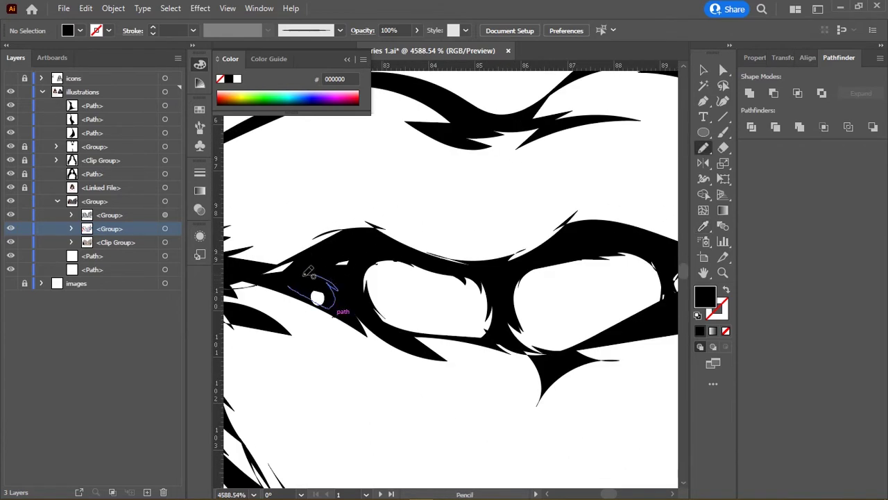
pyautogui.moveTo(317, 299); pyautogui.dragTo(332, 287)
pyautogui.press('i')
pyautogui.click(349, 256)
pyautogui.scroll(2, 413, 288)
pyautogui.scroll(2, 413, 287)
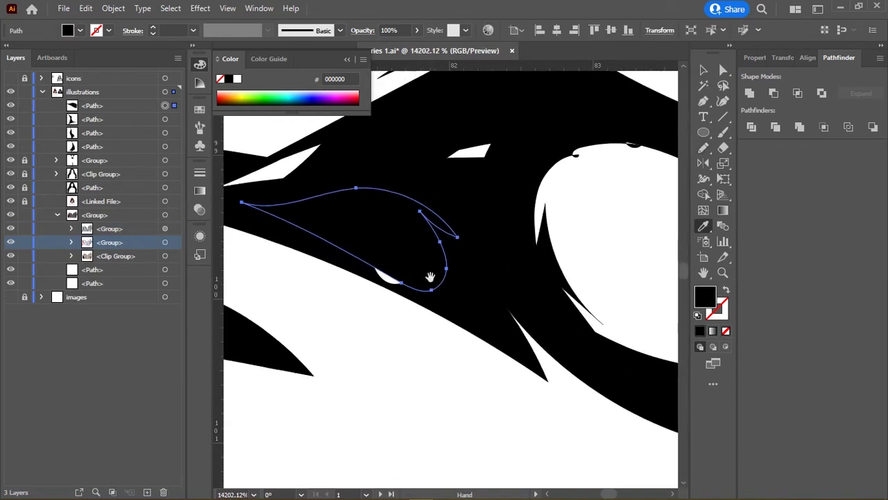
# Step: Pencil a small shape over the gap in the lip line
pyautogui.press('n')
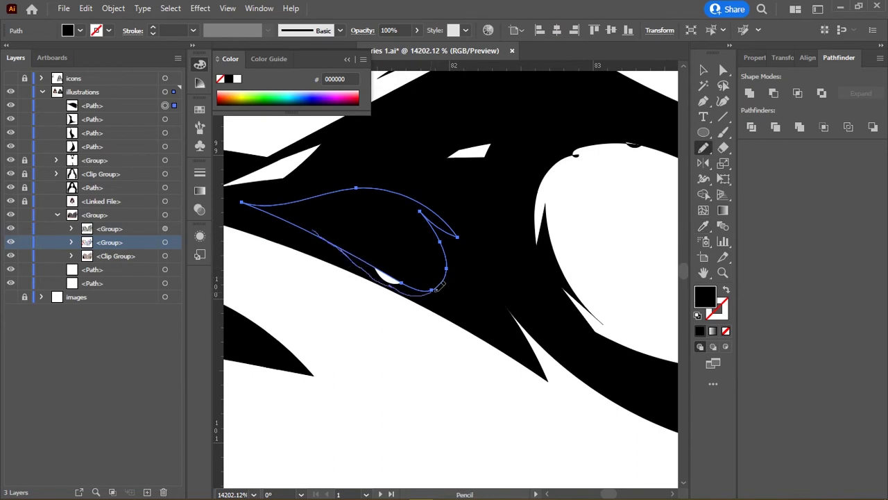
pyautogui.scroll(-2, 440, 287)
pyautogui.scroll(-2, 397, 242)
pyautogui.scroll(2, 451, 236)
pyautogui.scroll(1, 437, 224)
pyautogui.moveTo(285, 254)
pyautogui.mouseDown()
pyautogui.moveTo(342, 254)
pyautogui.moveTo(286, 251)
pyautogui.mouseUp()
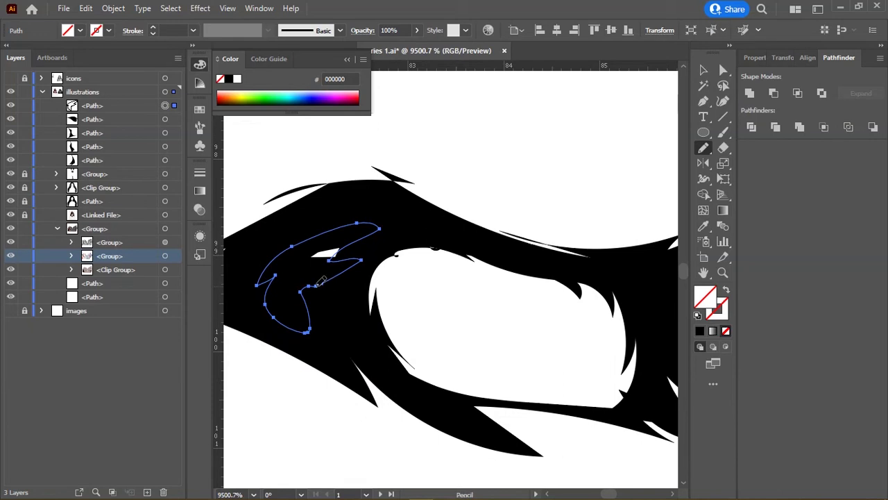
pyautogui.scroll(2, 440, 258)
pyautogui.scroll(-4, 471, 244)
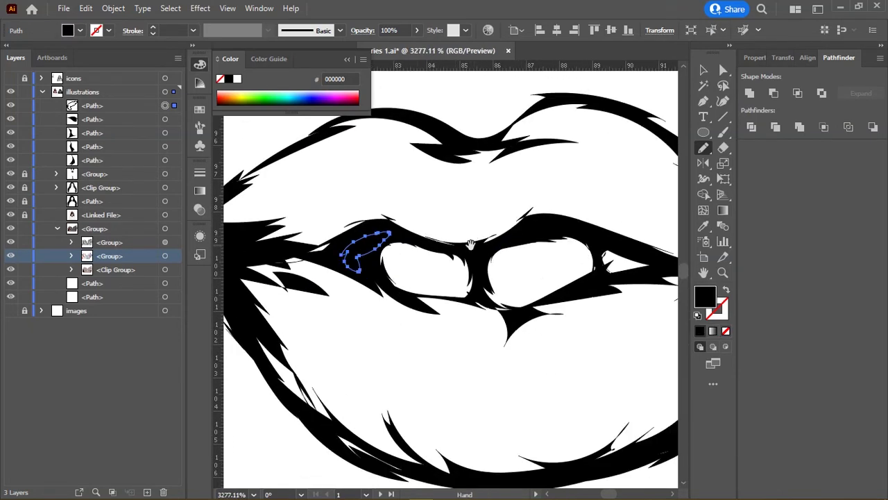
pyautogui.scroll(3, 416, 181)
# Step: Trace the teeth outline between the upper and lower lip edges
pyautogui.moveTo(364, 250); pyautogui.dragTo(528, 319)
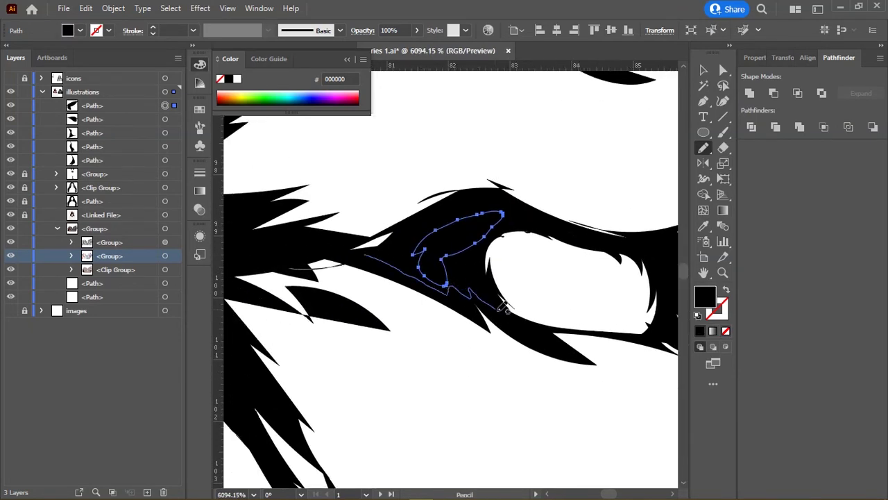
pyautogui.scroll(-1, 476, 277)
pyautogui.moveTo(476, 278); pyautogui.dragTo(410, 267)
pyautogui.moveTo(229, 211); pyautogui.dragTo(408, 172)
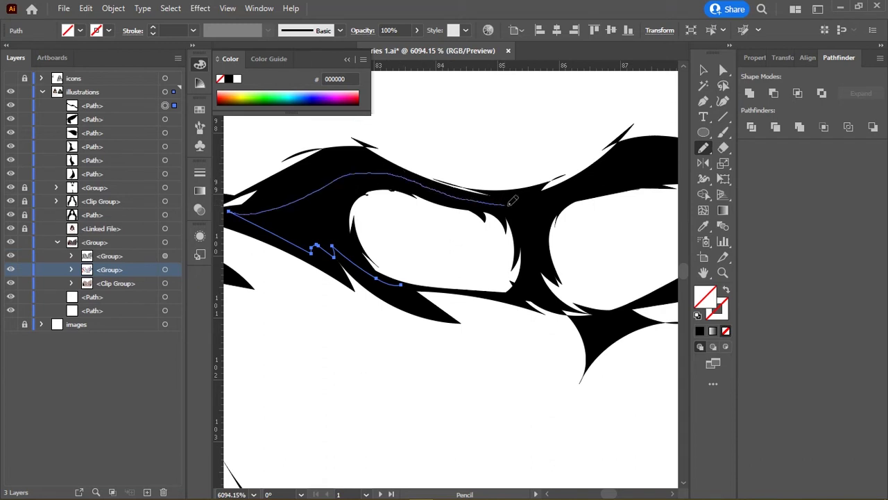
pyautogui.hscroll(2, 512, 201)
pyautogui.hscroll(3, 454, 212)
pyautogui.moveTo(454, 212); pyautogui.dragTo(523, 238)
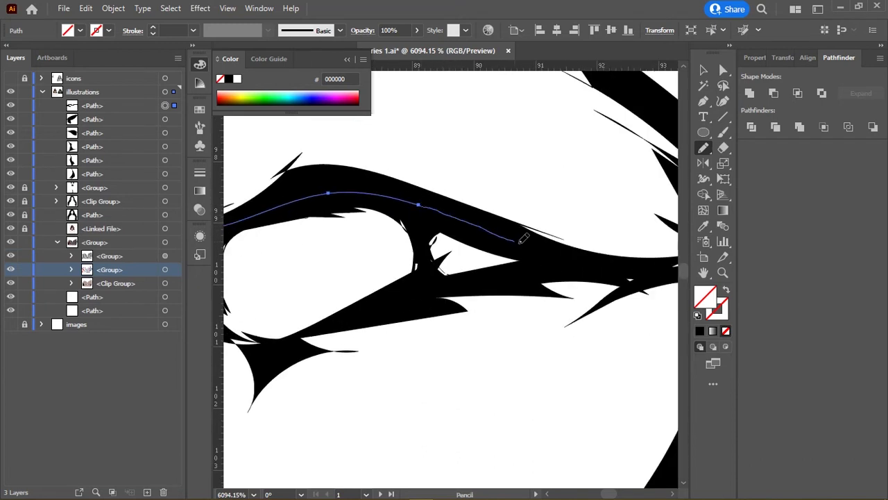
pyautogui.moveTo(359, 310); pyautogui.dragTo(498, 257)
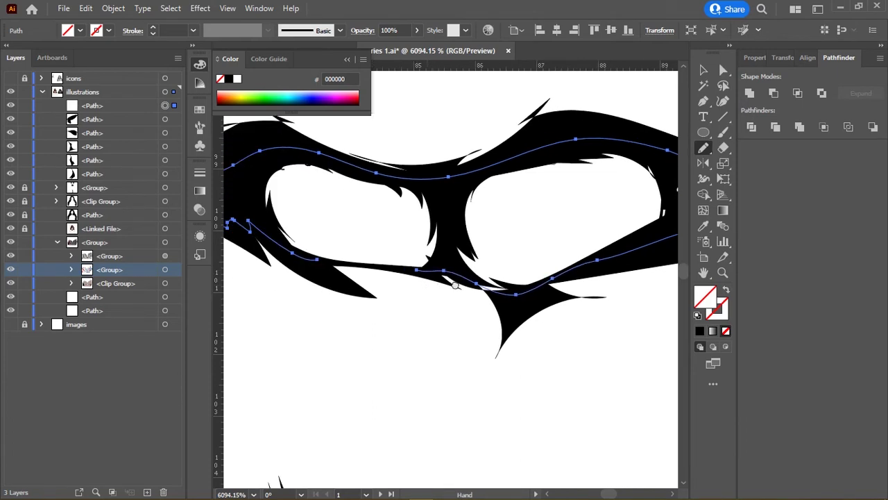
pyautogui.moveTo(340, 265); pyautogui.dragTo(566, 257)
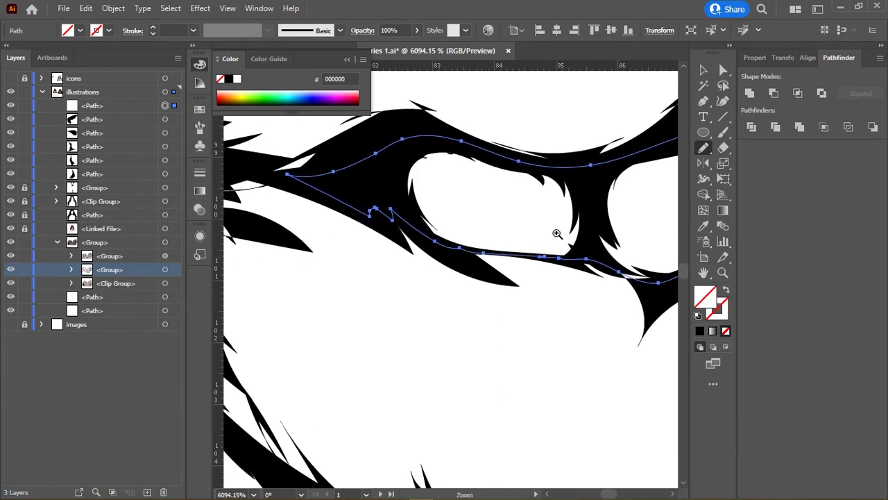
# Step: Fill the teeth shape white and send it behind the mouth line art
pyautogui.scroll(3, 569, 248)
pyautogui.scroll(-5, 559, 224)
pyautogui.moveTo(558, 224); pyautogui.dragTo(417, 280)
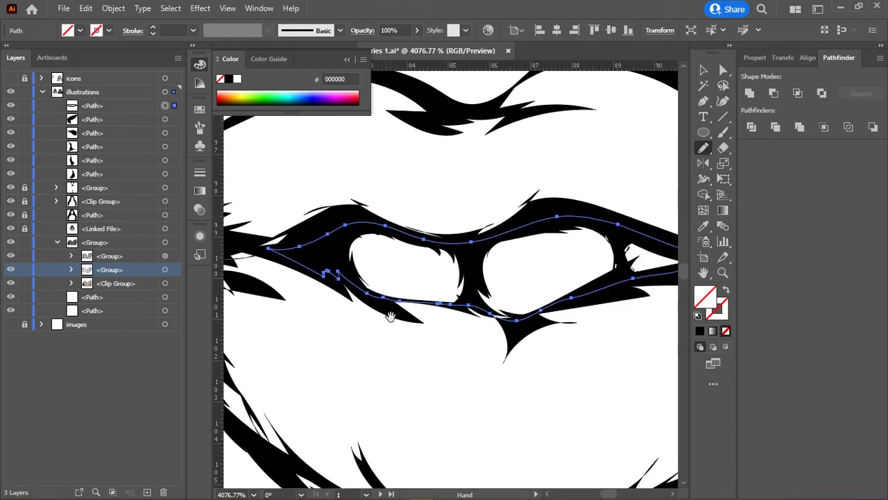
pyautogui.press('i')
pyautogui.click(498, 159)
pyautogui.hotkey('ctrl', 'shift', '[')
# Step: Show the reference photo layer beneath the line art
pyautogui.press('a')
pyautogui.scroll(-5, 466, 290)
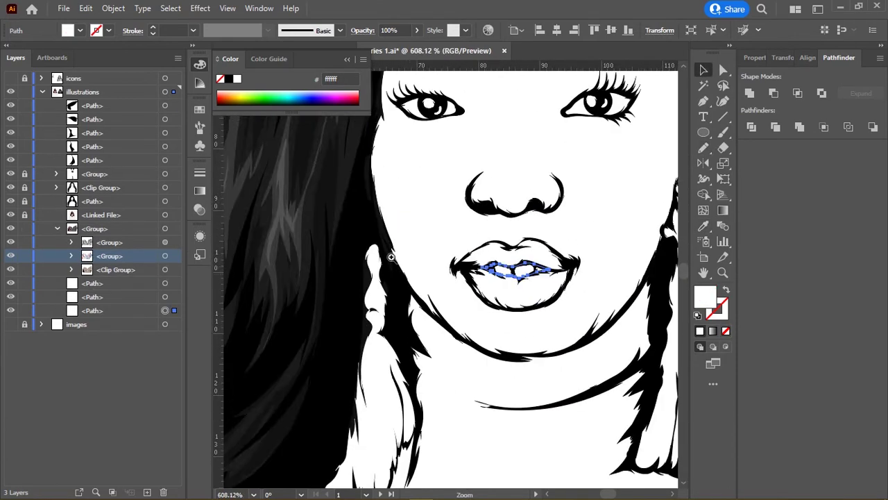
pyautogui.scroll(-3, 466, 290)
pyautogui.scroll(1, 466, 290)
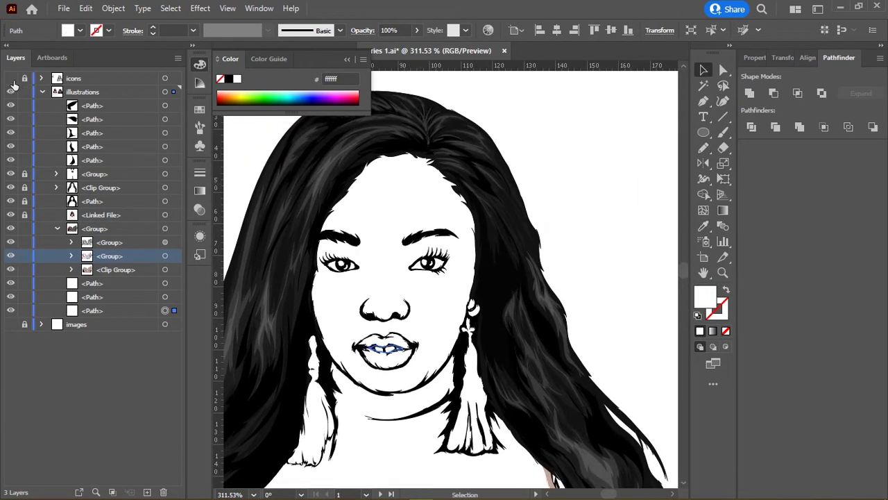
pyautogui.click(11, 324)
pyautogui.scroll(2, 476, 254)
pyautogui.scroll(3, 358, 262)
pyautogui.scroll(2, 326, 317)
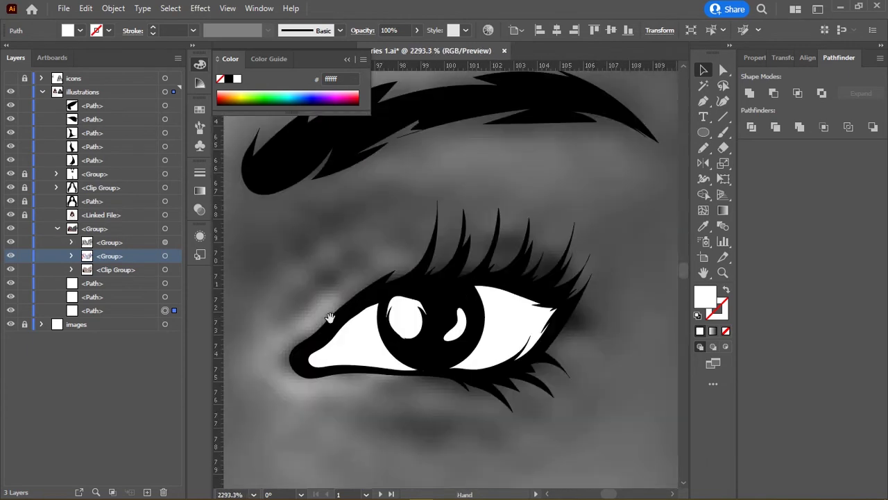
# Step: Pencil a crease line above the upper eyelid and fill it black
pyautogui.press('n')
pyautogui.moveTo(278, 312); pyautogui.dragTo(380, 247)
pyautogui.moveTo(528, 244); pyautogui.dragTo(306, 307)
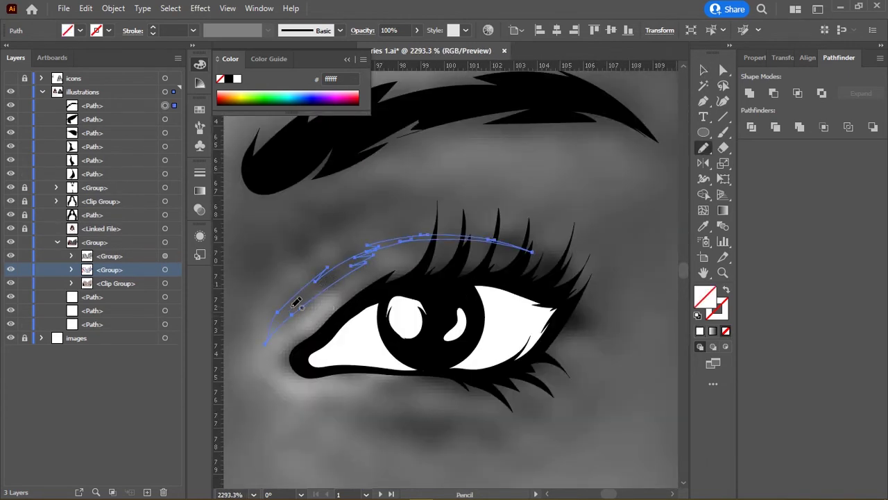
pyautogui.press('i')
pyautogui.click(297, 305)
pyautogui.keyDown('ctrl'); pyautogui.keyDown('alt'); pyautogui.click(393, 234); pyautogui.keyUp('alt'); pyautogui.keyUp('ctrl')
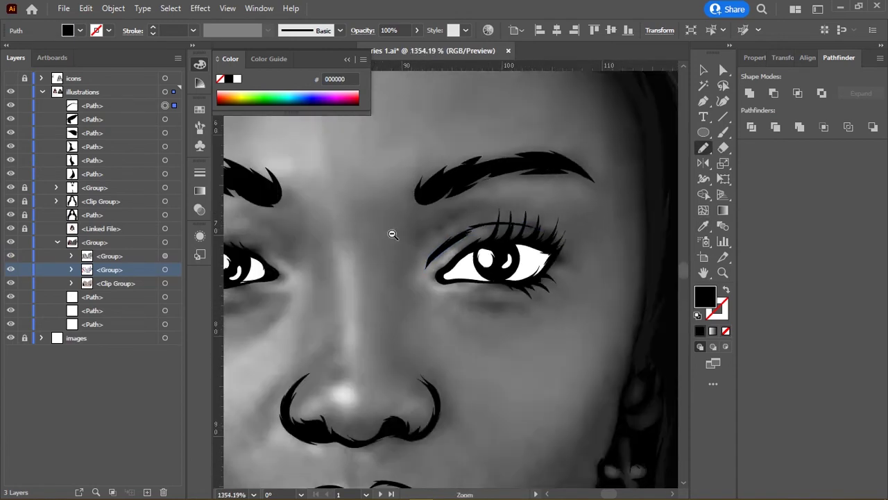
pyautogui.keyDown('ctrl'); pyautogui.click(392, 234); pyautogui.keyUp('ctrl')
# Step: Draw a second thin stroke above the eyelid and one off the outer eye corner
pyautogui.moveTo(298, 249); pyautogui.dragTo(464, 199)
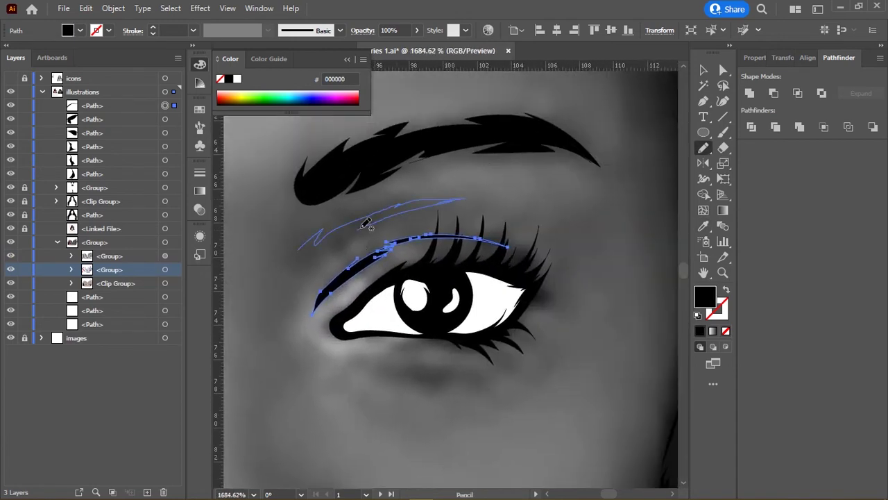
pyautogui.moveTo(364, 224); pyautogui.dragTo(286, 282)
pyautogui.click(702, 331)
pyautogui.scroll(-5, 444, 270)
pyautogui.scroll(3, 470, 262)
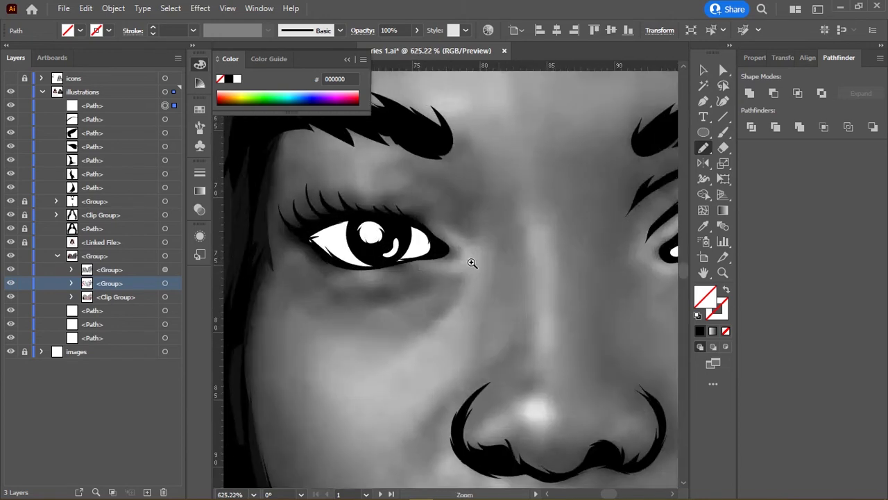
pyautogui.scroll(2, 426, 275)
pyautogui.moveTo(300, 236)
pyautogui.mouseDown()
pyautogui.moveTo(381, 275)
pyautogui.moveTo(329, 185)
pyautogui.mouseUp()
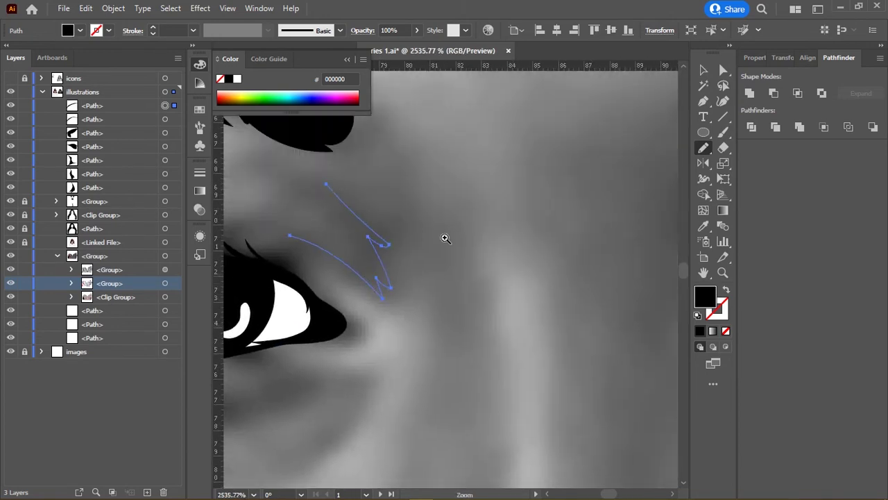
# Step: Add crease strokes under the brow and along the lash line, then hide the reference photo
pyautogui.scroll(-3, 444, 236)
pyautogui.moveTo(511, 313); pyautogui.dragTo(450, 313)
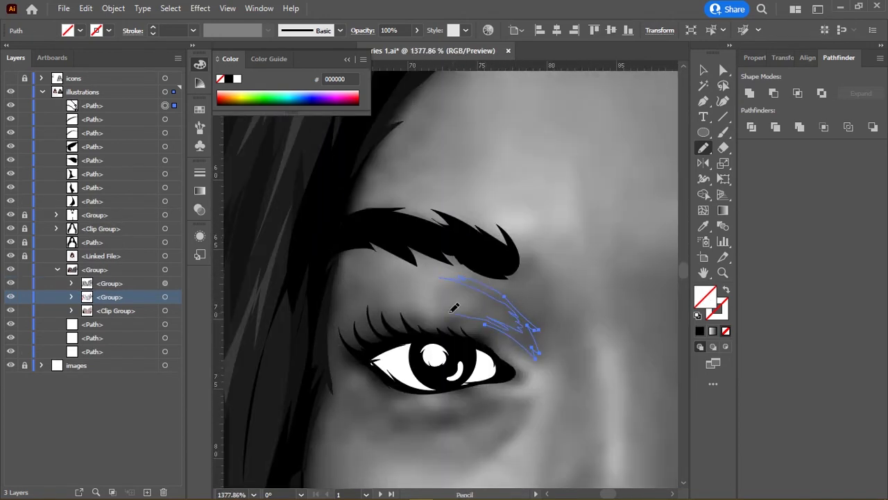
pyautogui.scroll(3, 420, 311)
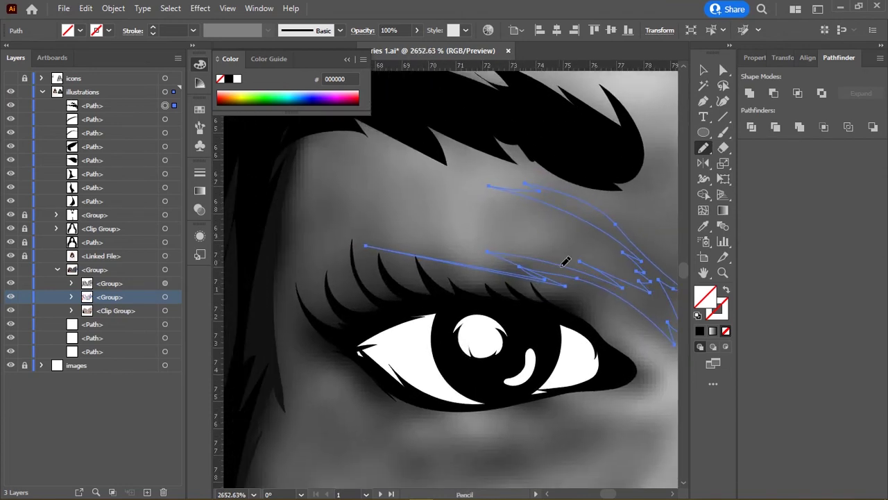
pyautogui.moveTo(349, 272); pyautogui.dragTo(482, 263)
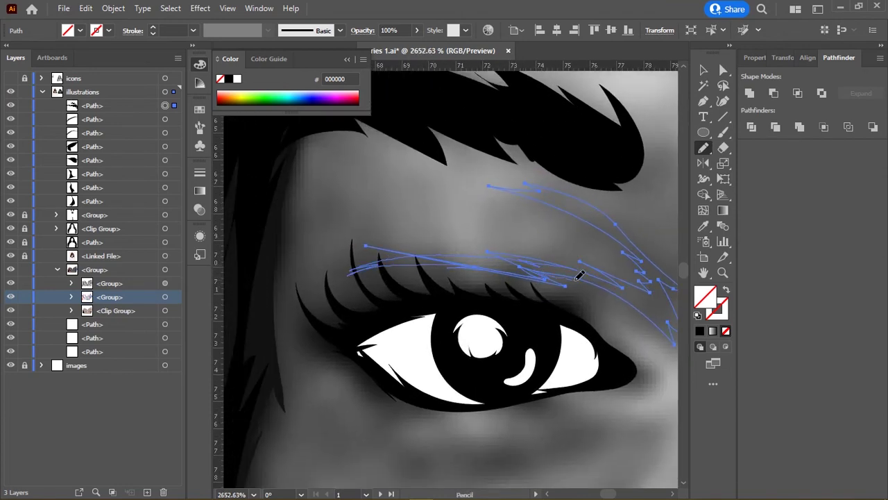
pyautogui.scroll(-5, 609, 280)
pyautogui.moveTo(338, 308)
pyautogui.mouseDown()
pyautogui.moveTo(435, 308)
pyautogui.moveTo(390, 287)
pyautogui.mouseUp()
pyautogui.click(11, 365)
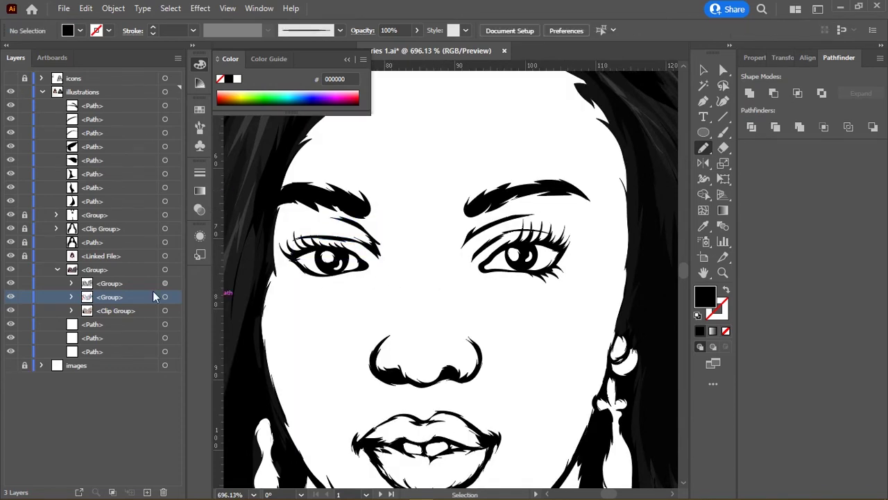
# Step: Zoom into the face, return to Preview mode, and show the grayscale reference photo again
pyautogui.moveTo(355, 338); pyautogui.dragTo(455, 313)
pyautogui.moveTo(525, 286); pyautogui.dragTo(391, 288)
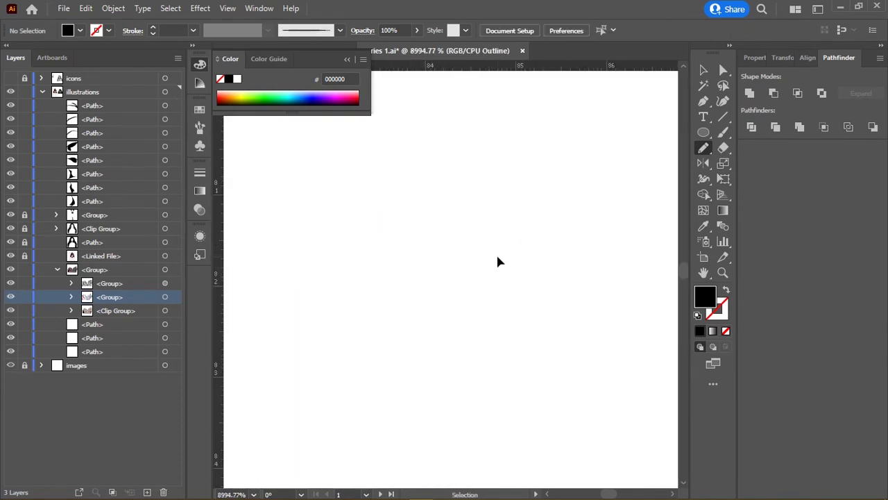
pyautogui.moveTo(527, 255)
pyautogui.mouseDown()
pyautogui.moveTo(373, 260)
pyautogui.moveTo(405, 277)
pyautogui.mouseUp()
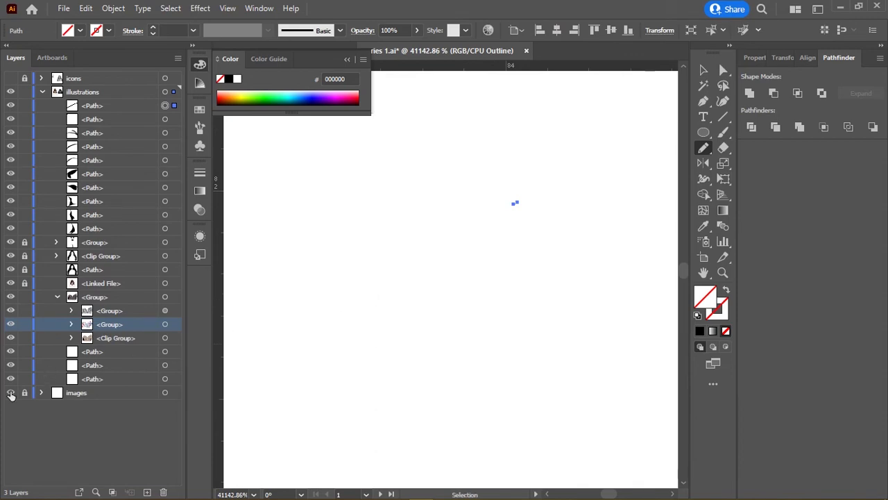
pyautogui.hotkey('ctrl', 'y')
pyautogui.keyDown('alt'); pyautogui.click(448, 295); pyautogui.keyUp('alt')
# Step: Zoom back out and scroll around the face to review the new eyelid creases
pyautogui.hotkey('ctrl', 'z')
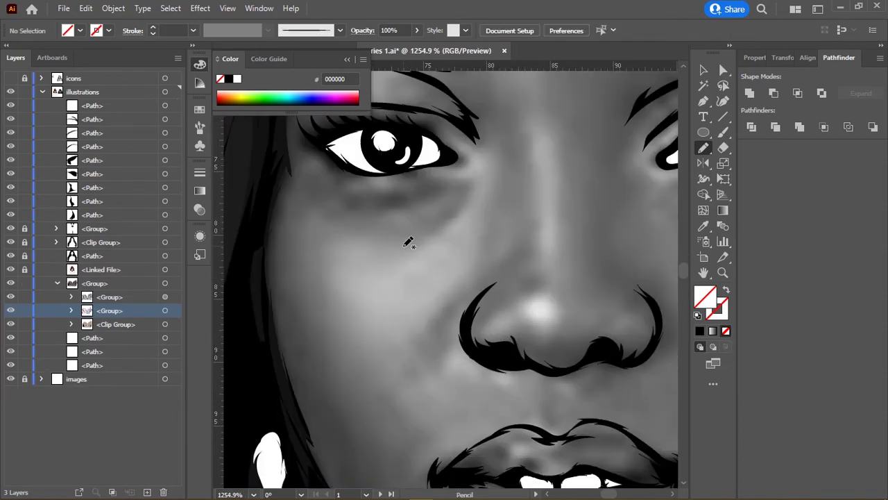
pyautogui.keyDown('alt'); pyautogui.click(399, 239); pyautogui.keyUp('alt')
pyautogui.scroll(-5, 399, 239)
pyautogui.keyDown('alt'); pyautogui.scroll(5, 367, 258); pyautogui.keyUp('alt')
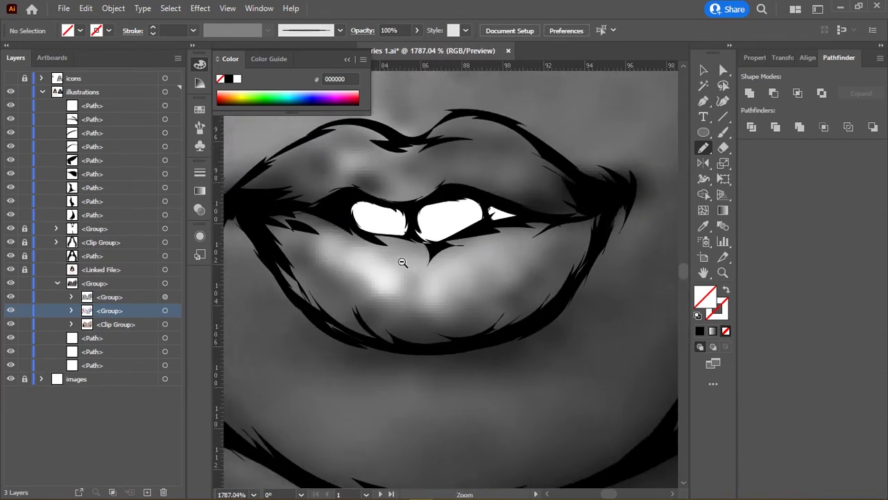
pyautogui.keyDown('alt'); pyautogui.scroll(-3, 502, 186); pyautogui.keyUp('alt')
pyautogui.keyDown('alt'); pyautogui.scroll(-2, 484, 202); pyautogui.keyUp('alt')
pyautogui.keyDown('alt'); pyautogui.scroll(3, 486, 222); pyautogui.keyUp('alt')
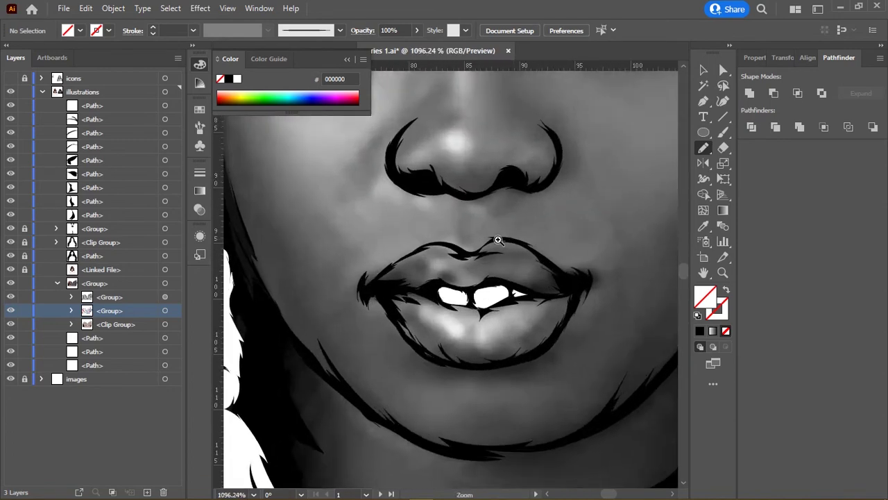
pyautogui.keyDown('alt'); pyautogui.scroll(3, 488, 242); pyautogui.keyUp('alt')
pyautogui.keyDown('alt'); pyautogui.scroll(-1, 506, 248); pyautogui.keyUp('alt')
pyautogui.keyDown('alt'); pyautogui.scroll(-2, 472, 240); pyautogui.keyUp('alt')
# Step: Draw a thin pencil crease line under the lower eyelid
pyautogui.keyDown('alt'); pyautogui.scroll(-2, 426, 275); pyautogui.keyUp('alt')
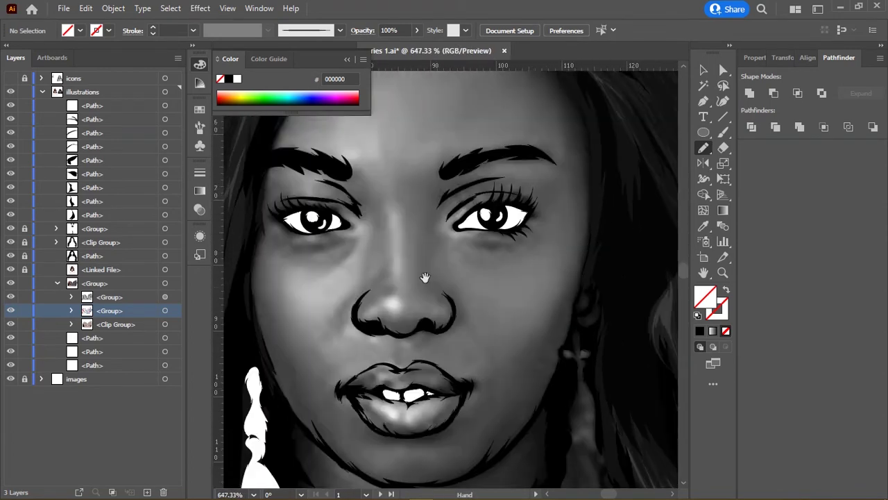
pyautogui.keyDown('alt'); pyautogui.scroll(3, 425, 286); pyautogui.keyUp('alt')
pyautogui.keyDown('alt'); pyautogui.scroll(-1, 425, 286); pyautogui.keyUp('alt')
pyautogui.keyDown('alt'); pyautogui.scroll(2, 440, 312); pyautogui.keyUp('alt')
pyautogui.keyDown('alt'); pyautogui.scroll(1, 400, 298); pyautogui.keyUp('alt')
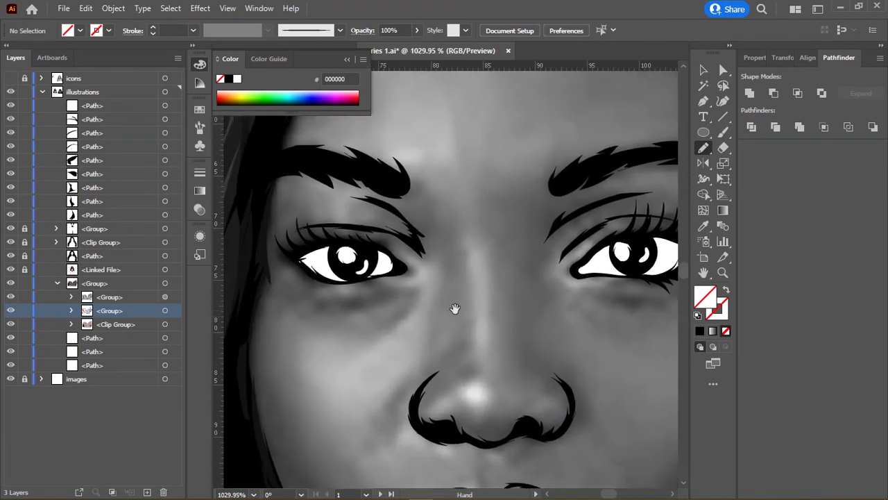
pyautogui.keyDown('alt'); pyautogui.scroll(2, 454, 309); pyautogui.keyUp('alt')
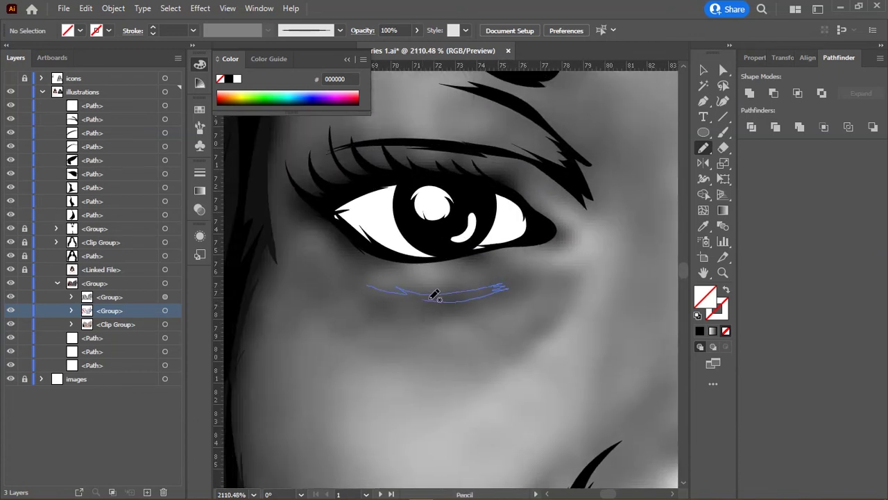
pyautogui.moveTo(434, 295); pyautogui.dragTo(345, 272)
# Step: Draw a stroke along the left nostril, then undo it
pyautogui.hscroll(3, 539, 272)
pyautogui.hscroll(10, 418, 265)
pyautogui.hscroll(2, 418, 264)
pyautogui.keyDown('alt'); pyautogui.scroll(-5, 416, 292); pyautogui.keyUp('alt')
pyautogui.keyDown('alt'); pyautogui.scroll(4, 459, 298); pyautogui.keyUp('alt')
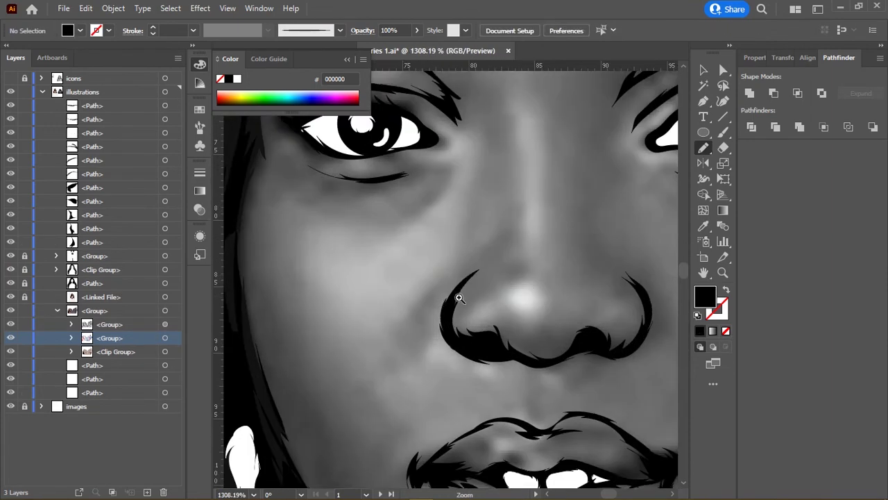
pyautogui.keyDown('alt'); pyautogui.scroll(-2, 459, 298); pyautogui.keyUp('alt')
pyautogui.keyDown('alt'); pyautogui.scroll(2, 401, 262); pyautogui.keyUp('alt')
pyautogui.keyDown('alt'); pyautogui.scroll(3, 442, 174); pyautogui.keyUp('alt')
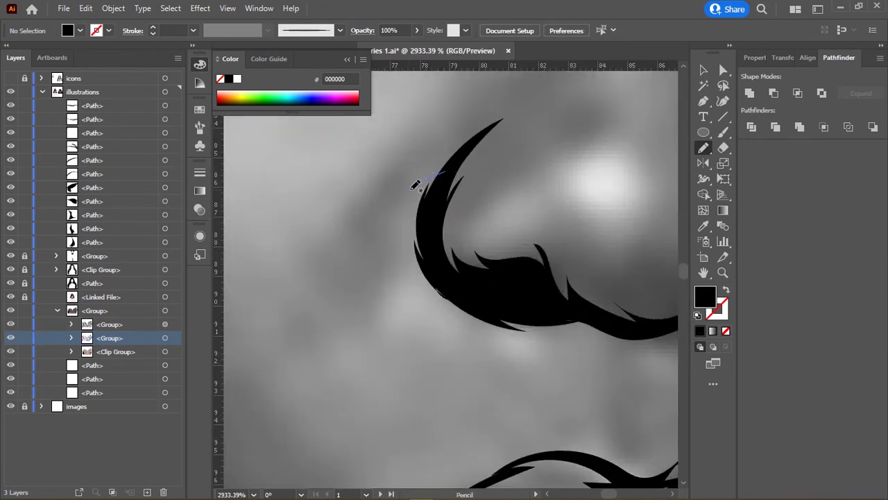
pyautogui.moveTo(414, 244); pyautogui.dragTo(448, 172)
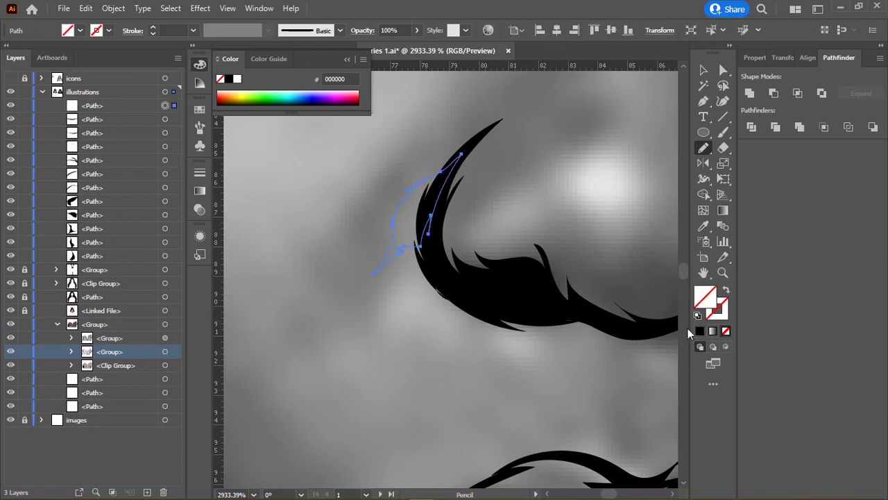
pyautogui.keyDown('alt'); pyautogui.scroll(-3, 548, 253); pyautogui.keyUp('alt')
pyautogui.hotkey('ctrl', 'z')
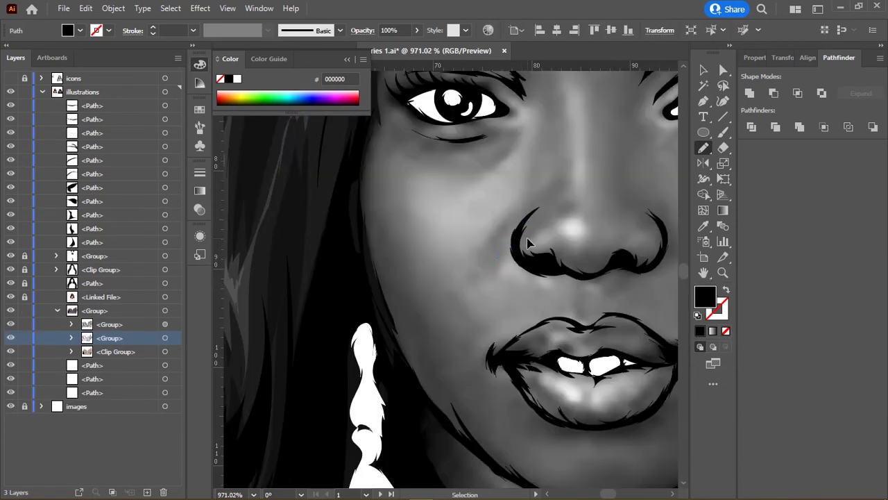
# Step: Draw two thin strokes beside the inner eye corner along the nose bridge, then zoom out
pyautogui.keyDown('alt'); pyautogui.scroll(1, 518, 250); pyautogui.keyUp('alt')
pyautogui.keyDown('alt'); pyautogui.scroll(2, 518, 250); pyautogui.keyUp('alt')
pyautogui.keyDown('alt'); pyautogui.scroll(-2, 518, 250); pyautogui.keyUp('alt')
pyautogui.keyDown('alt'); pyautogui.scroll(-1, 509, 246); pyautogui.keyUp('alt')
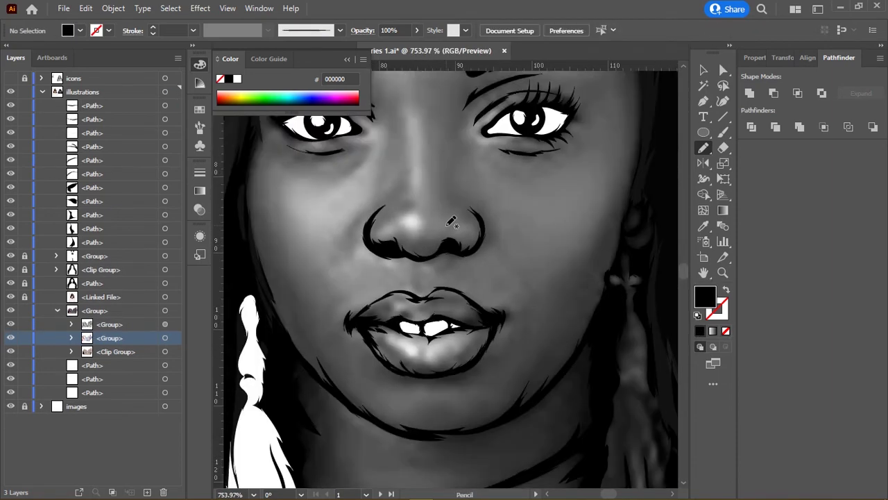
pyautogui.keyDown('alt'); pyautogui.scroll(1, 520, 240); pyautogui.keyUp('alt')
pyautogui.keyDown('alt'); pyautogui.scroll(1, 469, 259); pyautogui.keyUp('alt')
pyautogui.keyDown('alt'); pyautogui.scroll(2, 470, 259); pyautogui.keyUp('alt')
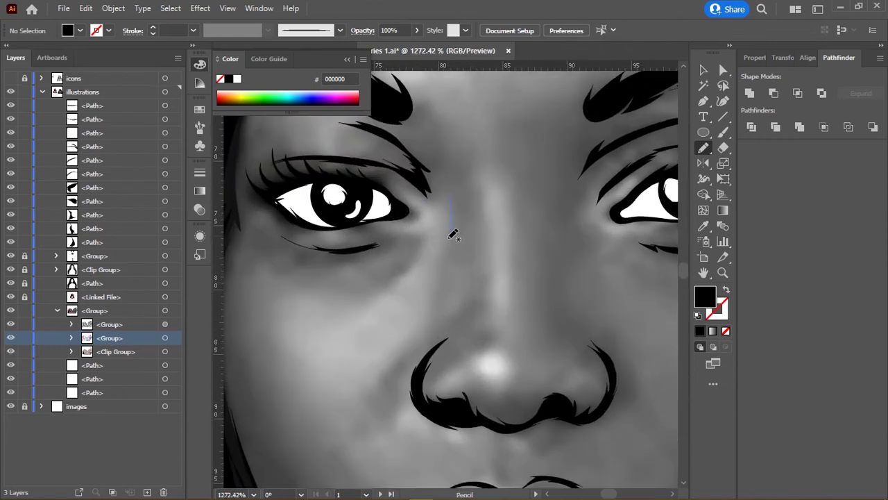
pyautogui.moveTo(464, 219); pyautogui.dragTo(438, 167)
pyautogui.hscroll(3, 545, 250)
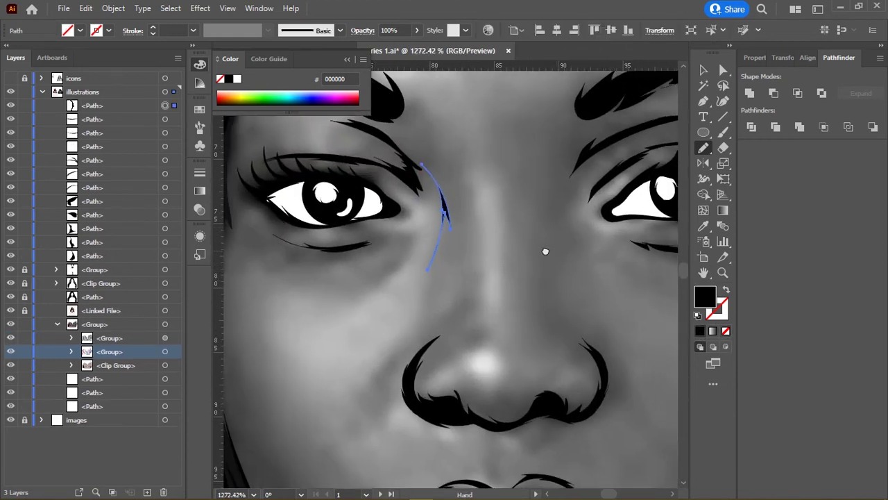
pyautogui.moveTo(411, 238); pyautogui.dragTo(420, 190)
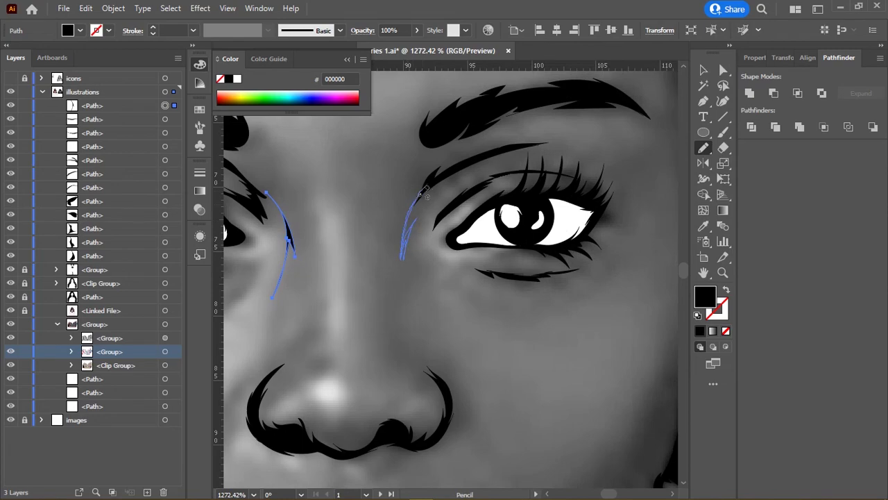
pyautogui.keyDown('alt'); pyautogui.scroll(-1, 595, 263); pyautogui.keyUp('alt')
pyautogui.keyDown('alt'); pyautogui.scroll(-2, 319, 259); pyautogui.keyUp('alt')
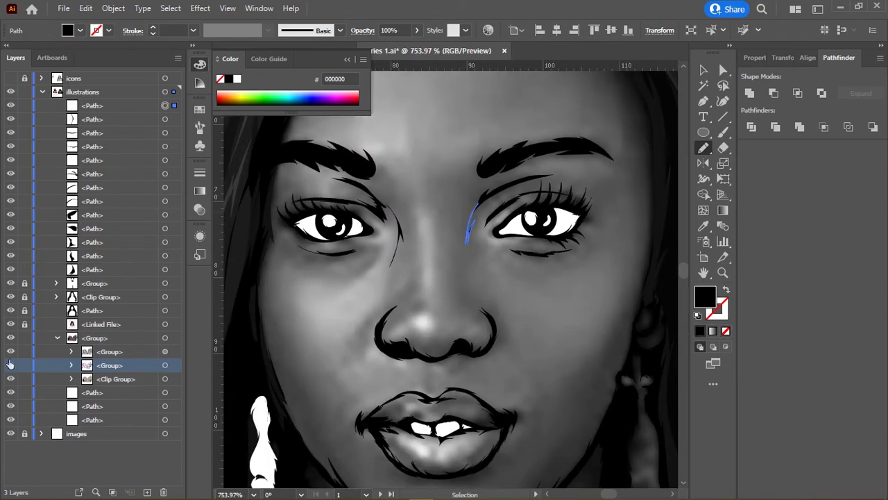
# Step: Hide the images layer's reference photo and review the portrait on white
pyautogui.click(10, 433)
pyautogui.keyDown('alt'); pyautogui.scroll(-1, 347, 287); pyautogui.keyUp('alt')
pyautogui.keyDown('alt'); pyautogui.scroll(-1, 307, 292); pyautogui.keyUp('alt')
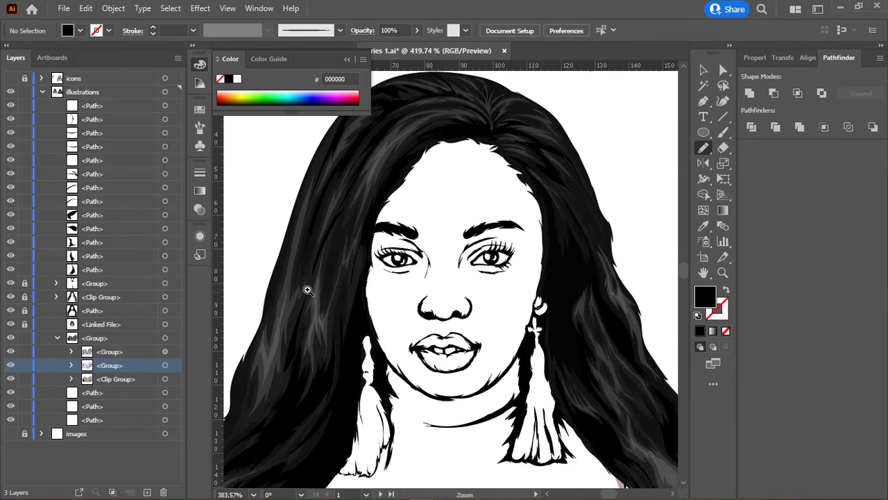
pyautogui.keyDown('alt'); pyautogui.scroll(-1, 365, 281); pyautogui.keyUp('alt')
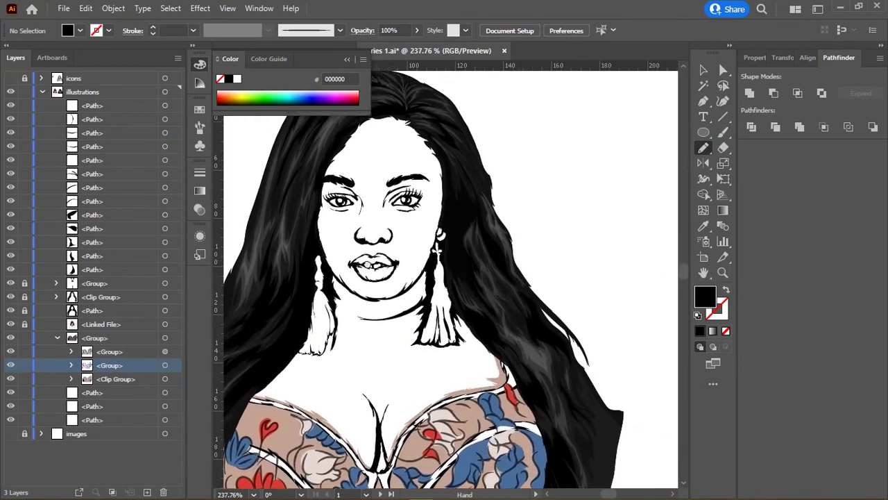
pyautogui.keyDown('alt'); pyautogui.scroll(2, 443, 257); pyautogui.keyUp('alt')
pyautogui.keyDown('alt'); pyautogui.scroll(2, 443, 257); pyautogui.keyUp('alt')
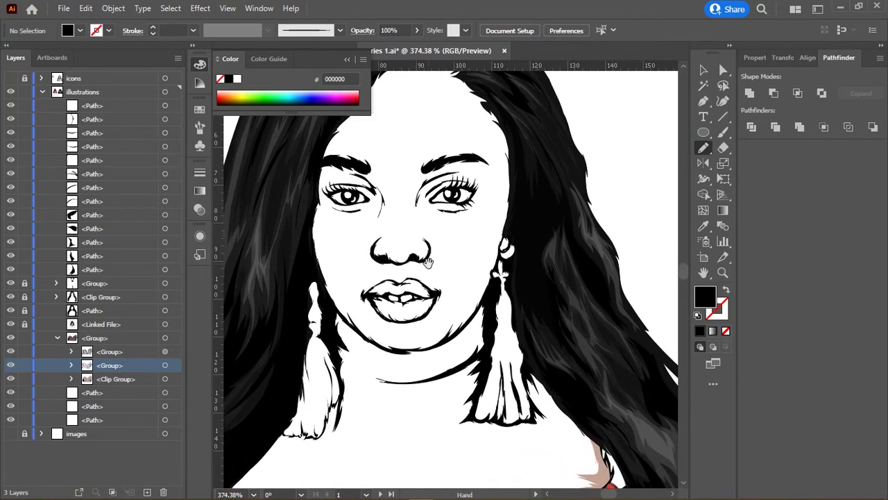
pyautogui.keyDown('alt'); pyautogui.scroll(-1, 428, 261); pyautogui.keyUp('alt')
pyautogui.keyDown('alt'); pyautogui.scroll(-2, 428, 261); pyautogui.keyUp('alt')
pyautogui.keyDown('alt'); pyautogui.scroll(1, 416, 278); pyautogui.keyUp('alt')
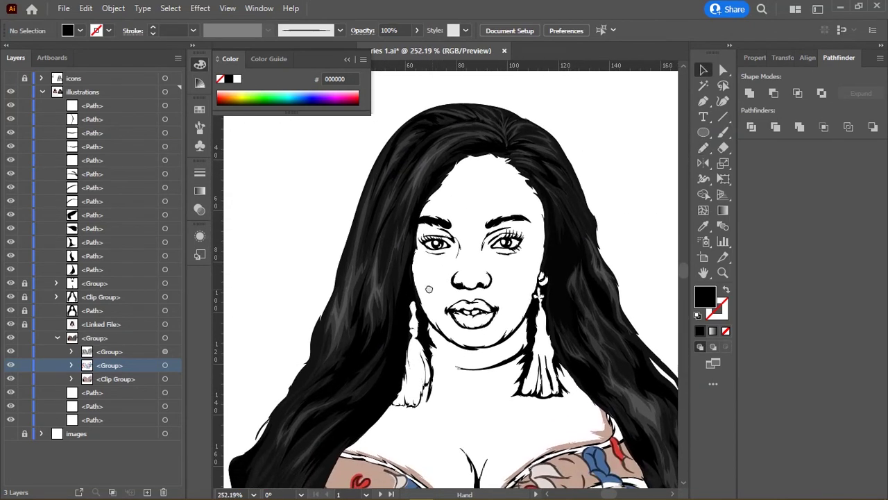
pyautogui.moveTo(400, 300); pyautogui.dragTo(401, 292)
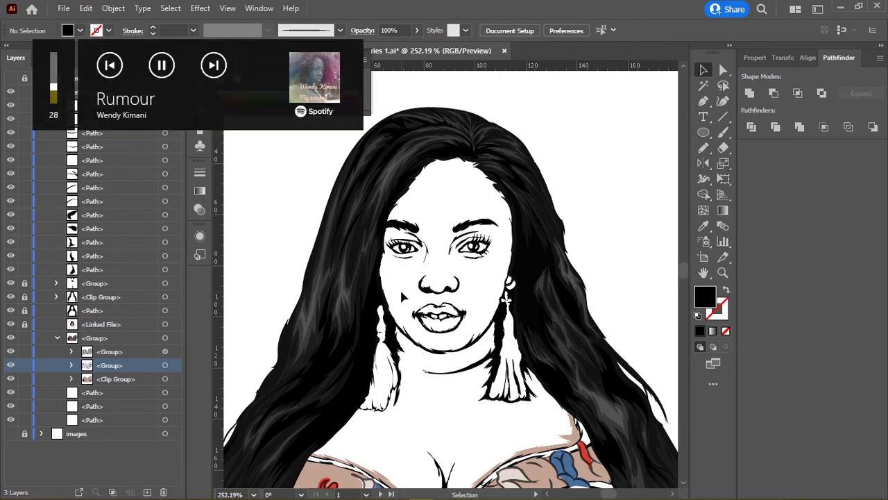
pyautogui.scroll(-5, 444, 216)
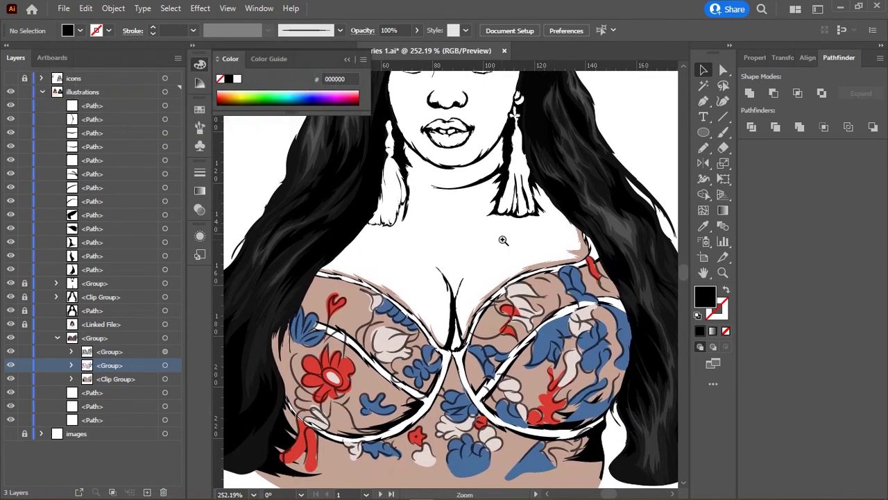
pyautogui.scroll(-3, 504, 240)
pyautogui.scroll(3, 449, 276)
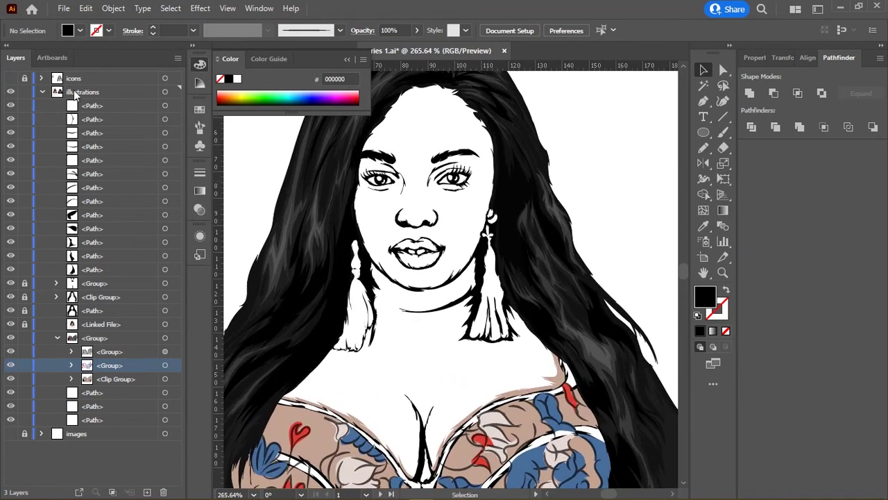
# Step: Toggle the reference photo on and off to compare, leave it hidden, and zoom to the shoulder
pyautogui.click(11, 434)
pyautogui.click(10, 434)
pyautogui.click(10, 433)
pyautogui.click(10, 433)
pyautogui.click(10, 434)
pyautogui.click(10, 433)
pyautogui.click(10, 434)
pyautogui.click(10, 434)
pyautogui.click(10, 434)
pyautogui.click(10, 434)
pyautogui.scroll(-2, 350, 306)
pyautogui.scroll(-3, 350, 306)
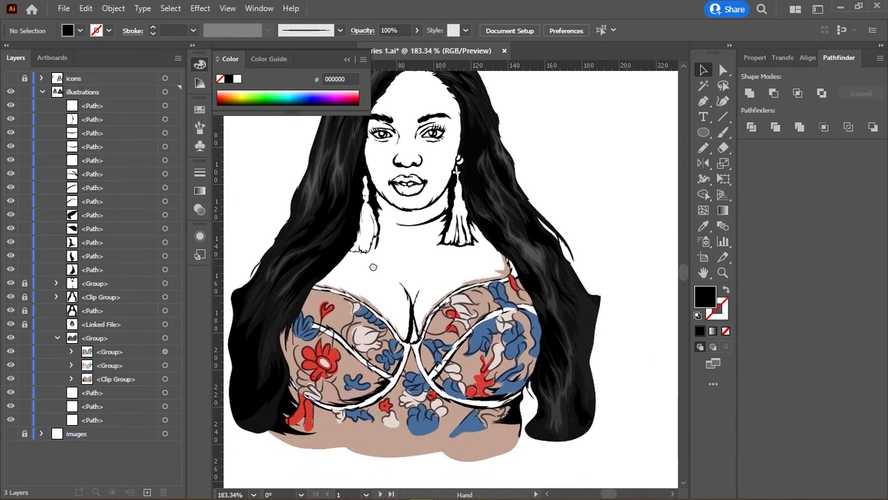
pyautogui.scroll(3, 383, 231)
pyautogui.scroll(3, 402, 259)
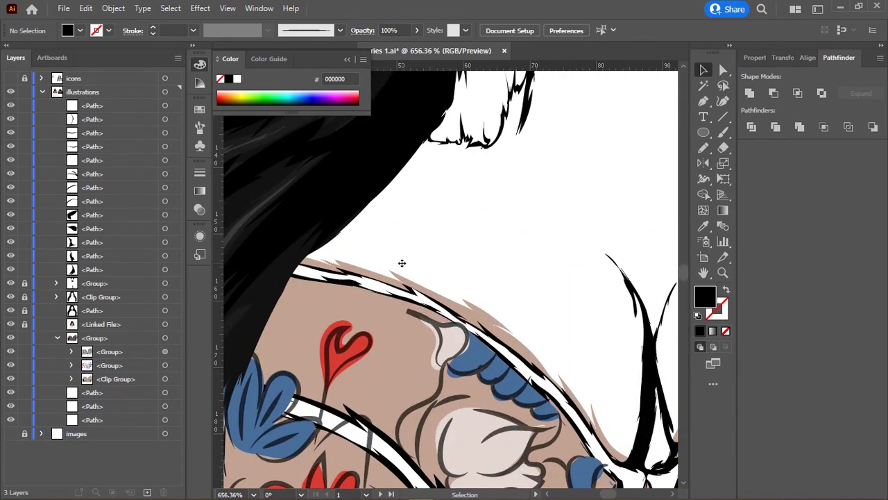
pyautogui.scroll(3, 319, 260)
# Step: Trace a closed pencil path along the hair edge, neckline and shoulders
pyautogui.moveTo(293, 272); pyautogui.dragTo(426, 314)
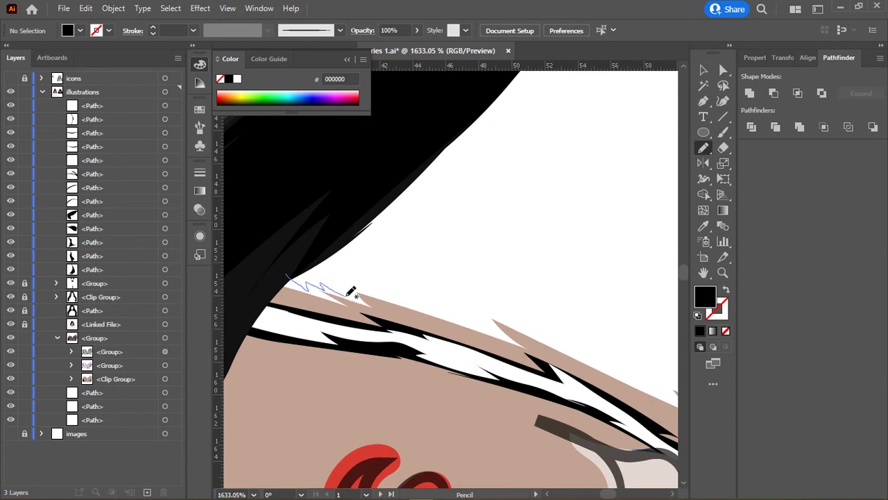
pyautogui.moveTo(459, 286)
pyautogui.mouseDown()
pyautogui.moveTo(392, 206)
pyautogui.moveTo(465, 256)
pyautogui.moveTo(347, 193)
pyautogui.moveTo(454, 247)
pyautogui.moveTo(438, 200)
pyautogui.moveTo(461, 222)
pyautogui.moveTo(470, 204)
pyautogui.mouseUp()
pyautogui.moveTo(470, 204)
pyautogui.mouseDown()
pyautogui.moveTo(463, 220)
pyautogui.moveTo(555, 304)
pyautogui.moveTo(506, 254)
pyautogui.moveTo(442, 153)
pyautogui.moveTo(493, 221)
pyautogui.moveTo(414, 234)
pyautogui.mouseUp()
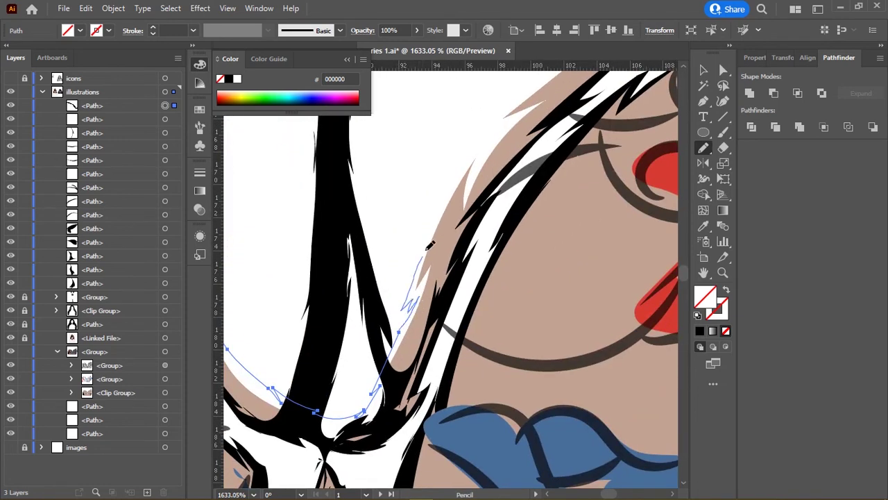
pyautogui.moveTo(529, 232)
pyautogui.mouseDown()
pyautogui.moveTo(479, 161)
pyautogui.moveTo(395, 253)
pyautogui.moveTo(439, 199)
pyautogui.moveTo(333, 278)
pyautogui.moveTo(474, 186)
pyautogui.mouseUp()
pyautogui.moveTo(531, 158)
pyautogui.mouseDown()
pyautogui.moveTo(599, 123)
pyautogui.moveTo(383, 201)
pyautogui.moveTo(560, 159)
pyautogui.moveTo(625, 162)
pyautogui.moveTo(423, 213)
pyautogui.moveTo(465, 201)
pyautogui.moveTo(422, 170)
pyautogui.moveTo(372, 215)
pyautogui.moveTo(403, 214)
pyautogui.moveTo(421, 249)
pyautogui.mouseUp()
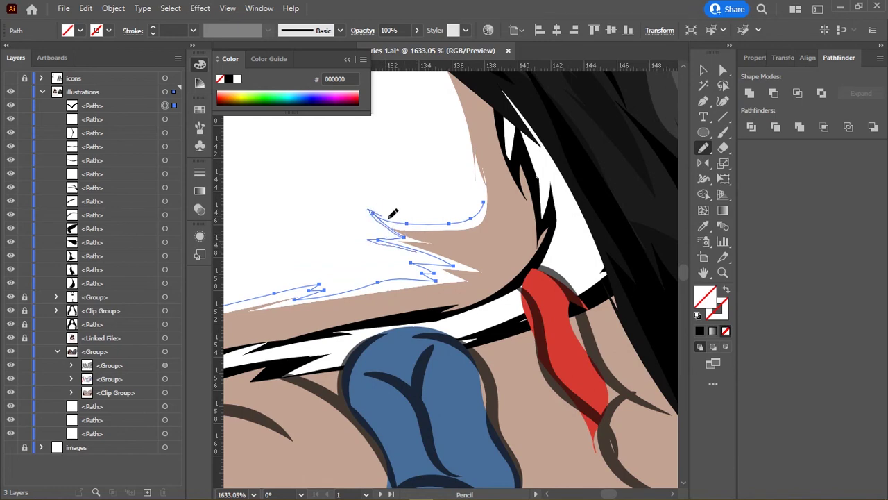
pyautogui.scroll(1, 471, 228)
pyautogui.scroll(1, 503, 261)
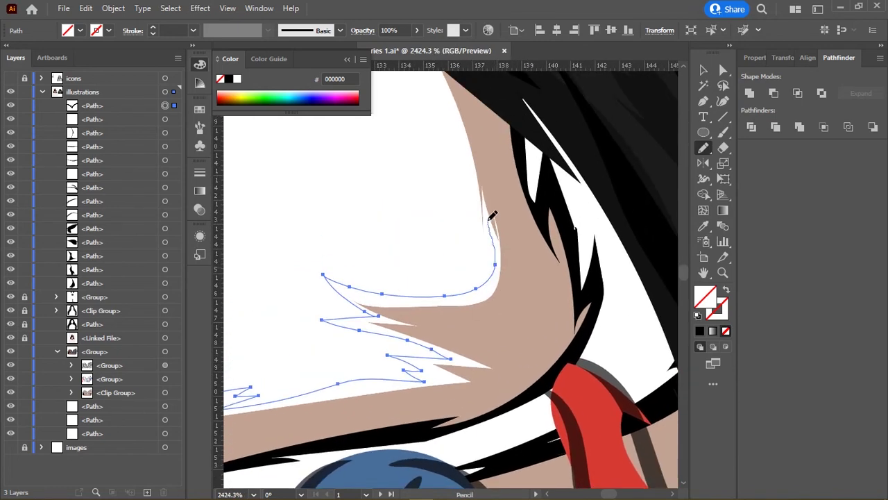
pyautogui.moveTo(481, 186); pyautogui.dragTo(421, 284)
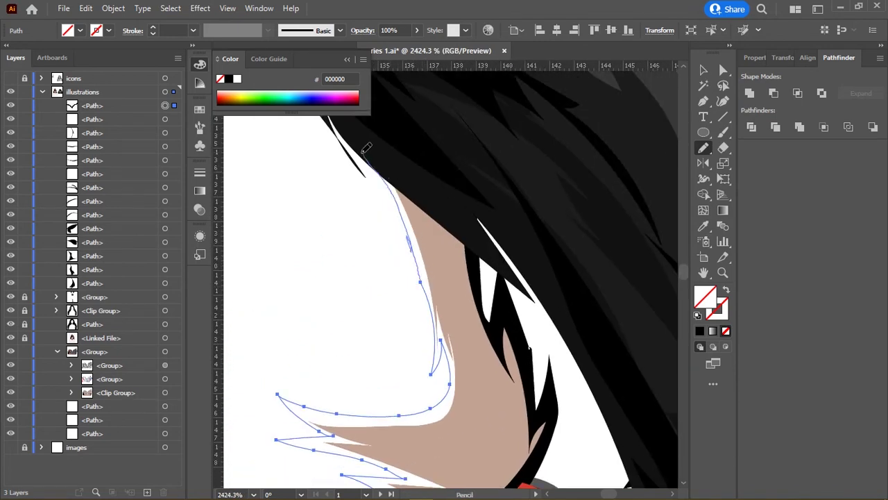
pyautogui.scroll(-1, 503, 194)
pyautogui.scroll(-5, 504, 194)
pyautogui.moveTo(504, 194); pyautogui.dragTo(529, 173)
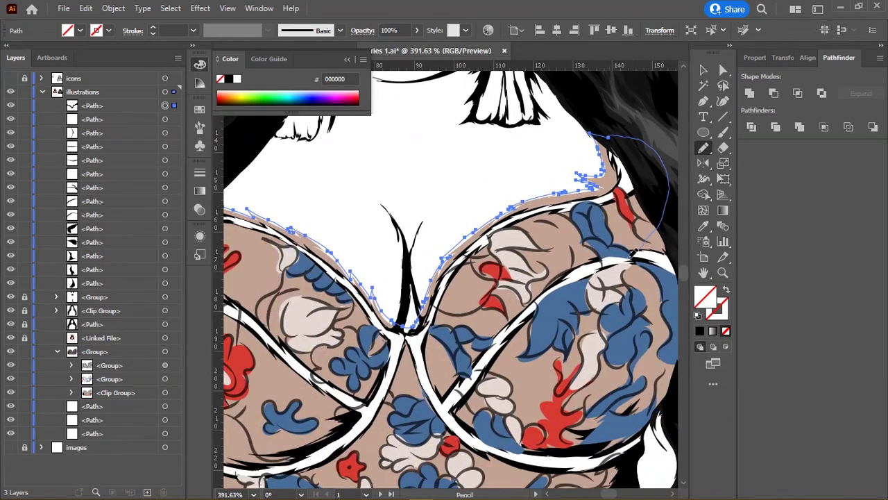
pyautogui.moveTo(312, 305)
pyautogui.mouseDown()
pyautogui.moveTo(332, 329)
pyautogui.moveTo(521, 287)
pyautogui.mouseUp()
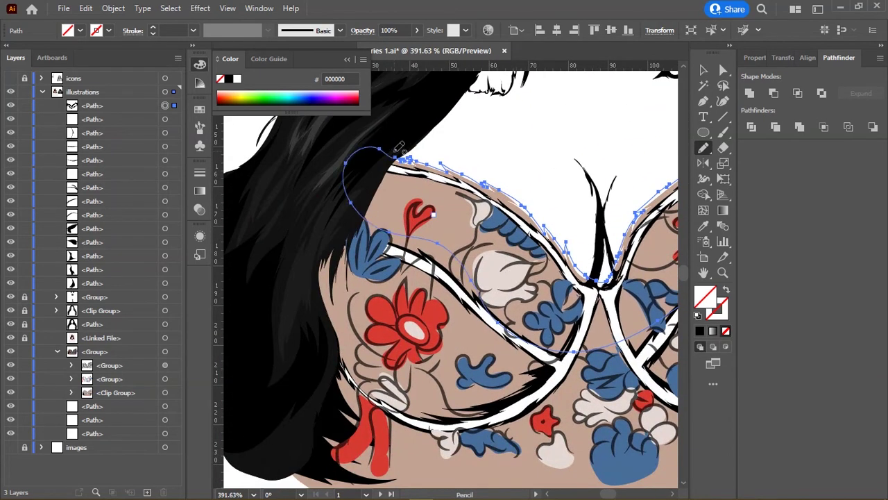
# Step: Fill the new shape with the hair's black via Eyedropper and send it to the back
pyautogui.press('i')
pyautogui.click(442, 99)
pyautogui.hotkey('ctrl', 'shift', '[')
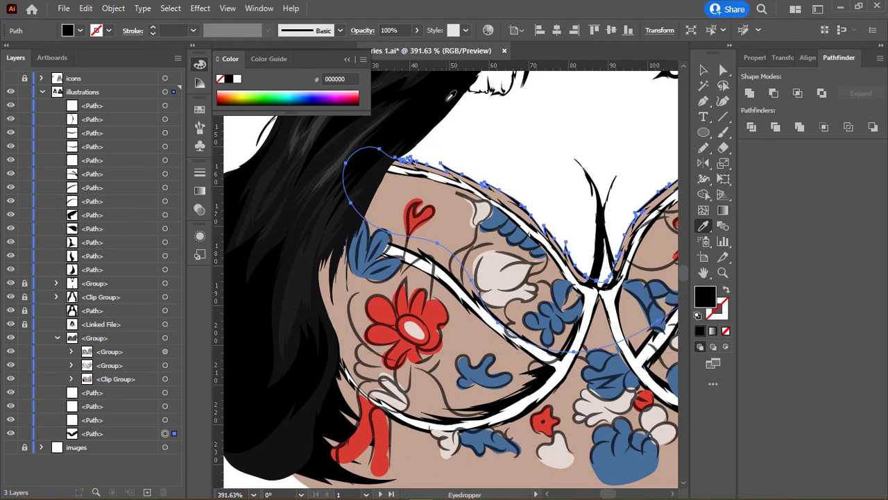
pyautogui.press('v')
pyautogui.click(540, 184)
pyautogui.scroll(-3, 540, 184)
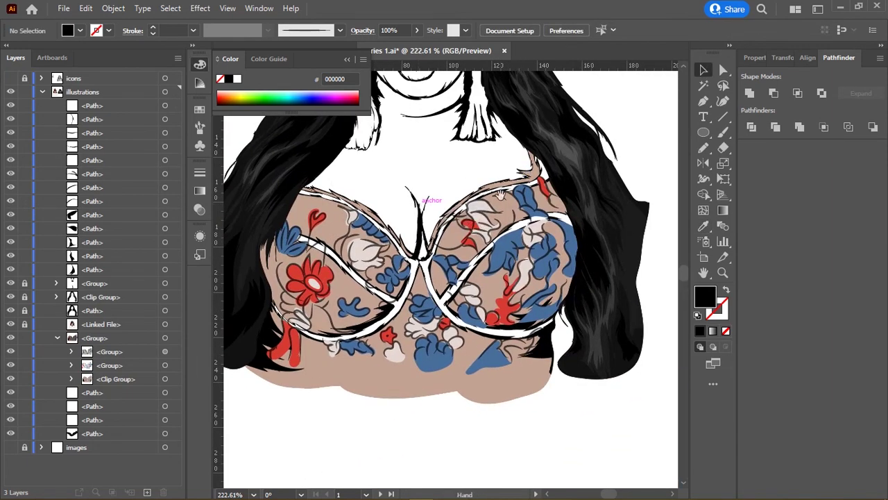
# Step: Marquee-select the bra artwork together with its black backing shape
pyautogui.scroll(-3, 422, 197)
pyautogui.scroll(1, 486, 198)
pyautogui.scroll(1, 498, 196)
pyautogui.moveTo(472, 230); pyautogui.dragTo(478, 222)
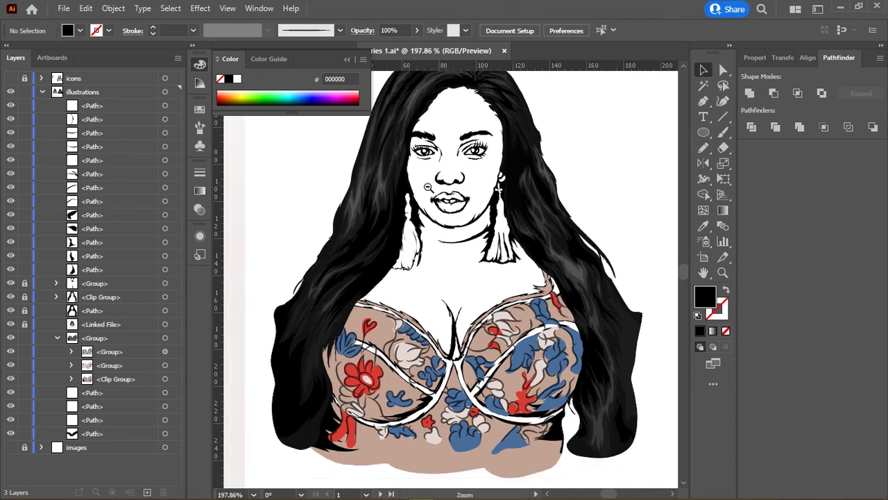
pyautogui.moveTo(449, 286)
pyautogui.mouseDown()
pyautogui.moveTo(469, 256)
pyautogui.moveTo(445, 255)
pyautogui.moveTo(495, 229)
pyautogui.moveTo(487, 237)
pyautogui.mouseUp()
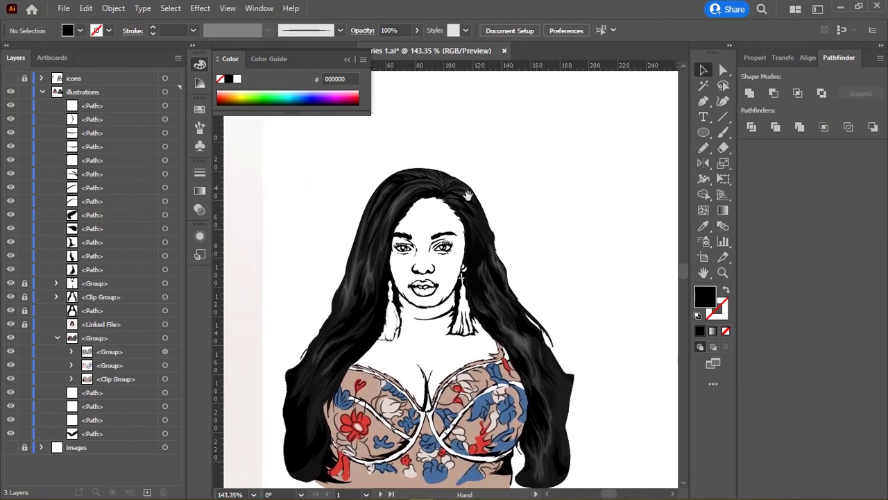
pyautogui.moveTo(598, 156); pyautogui.dragTo(546, 156)
pyautogui.moveTo(514, 393); pyautogui.dragTo(276, 483)
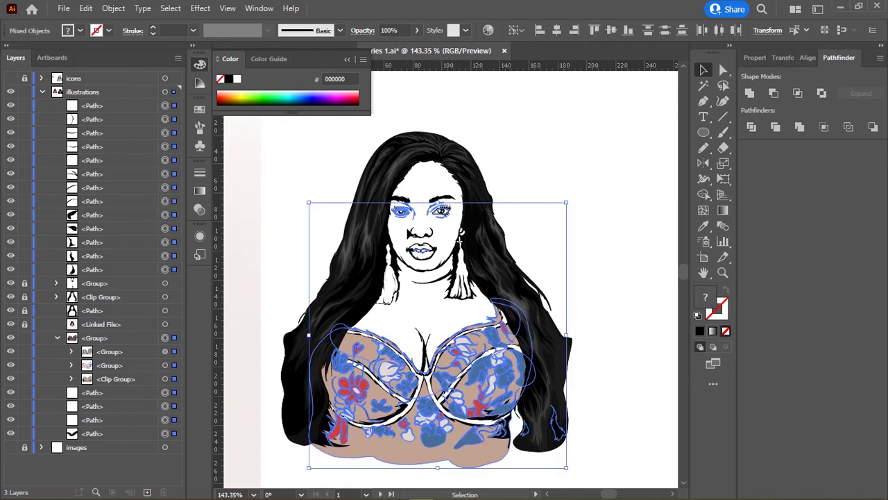
pyautogui.moveTo(402, 211)
pyautogui.mouseDown()
pyautogui.moveTo(388, 312)
pyautogui.moveTo(623, 412)
pyautogui.mouseUp()
pyautogui.scroll(-3, 342, 173)
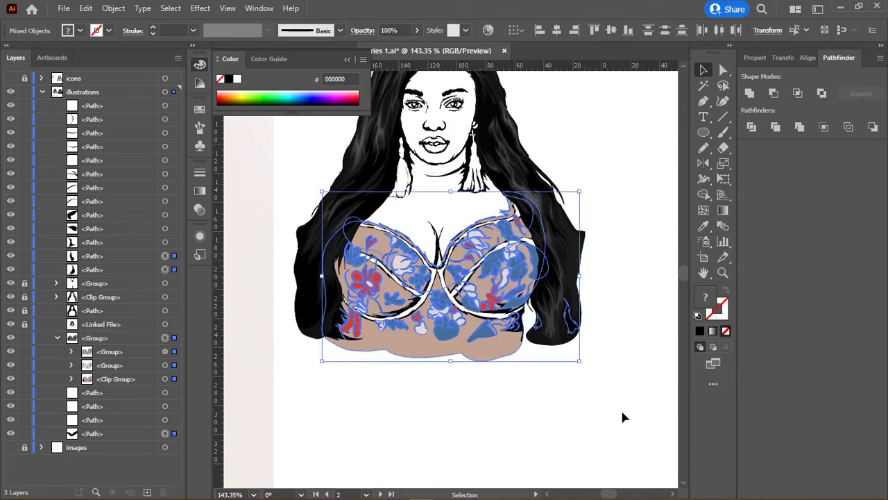
pyautogui.click(571, 320)
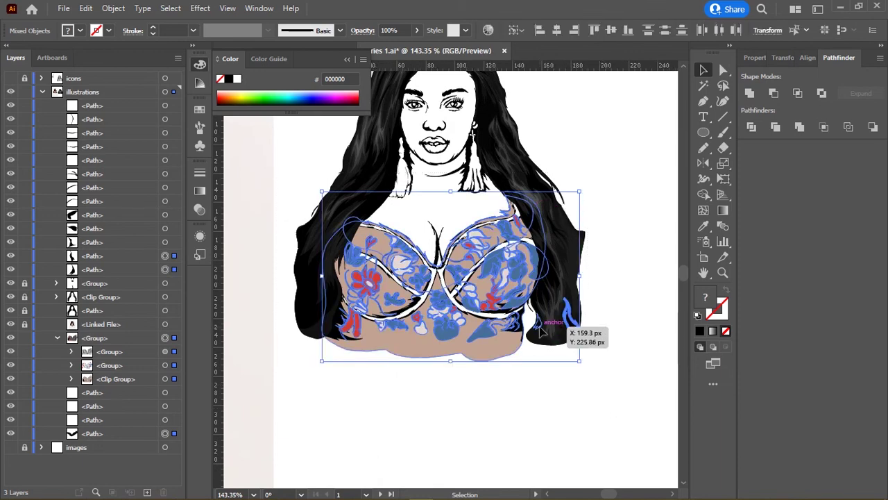
pyautogui.click(592, 338)
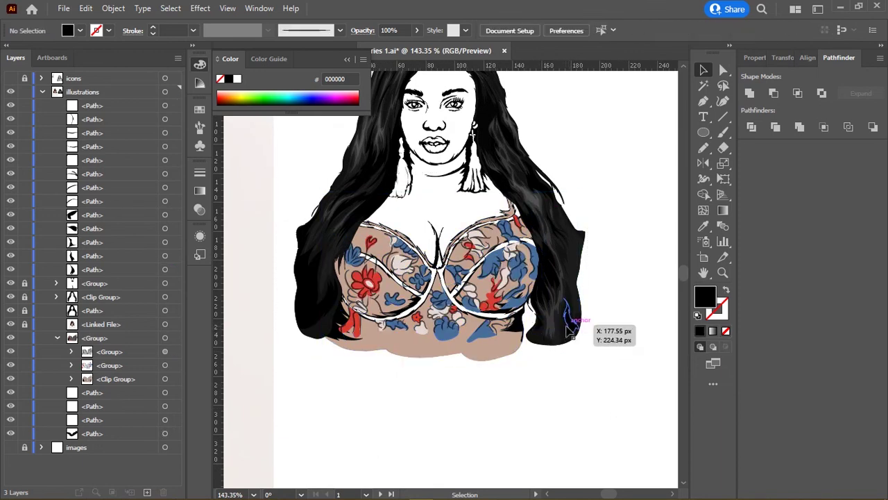
pyautogui.moveTo(634, 174); pyautogui.dragTo(407, 402)
pyautogui.moveTo(648, 184)
pyautogui.mouseDown()
pyautogui.moveTo(514, 335)
pyautogui.moveTo(539, 373)
pyautogui.mouseUp()
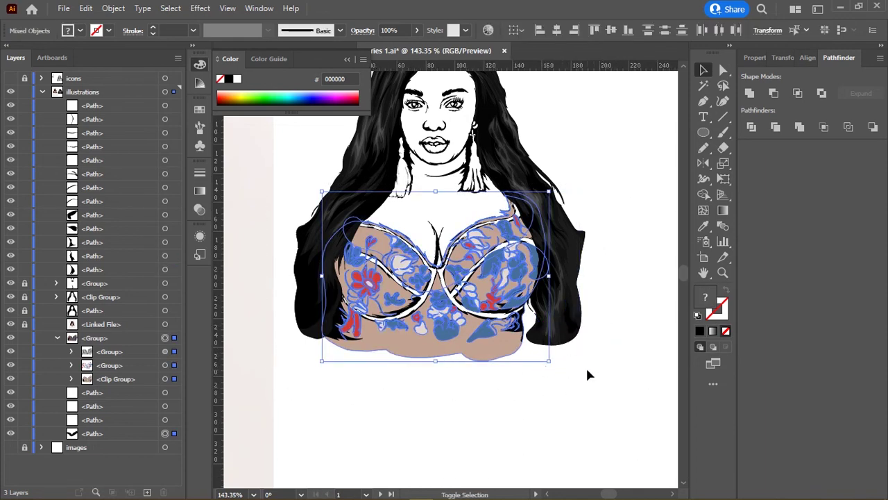
# Step: Group the selected bra pieces with Ctrl+G, deselect, and save the document
pyautogui.hotkey('ctrl', 'g')
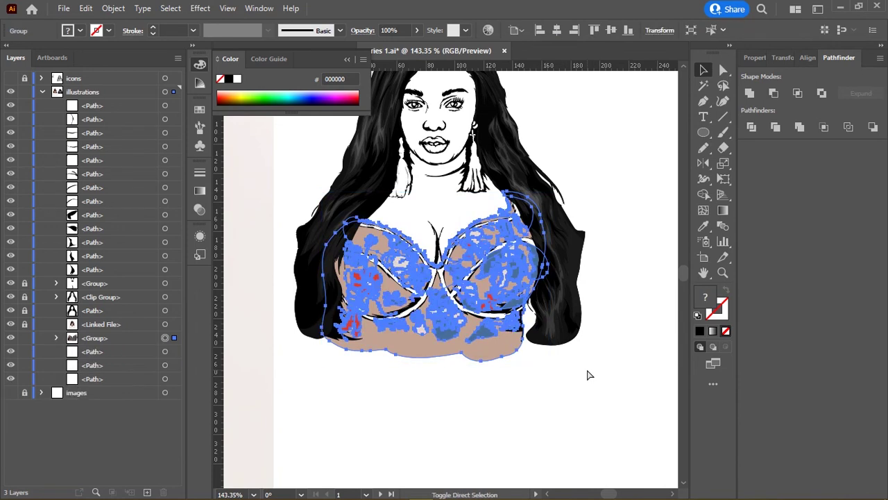
pyautogui.click(587, 373)
pyautogui.moveTo(592, 173); pyautogui.dragTo(593, 244)
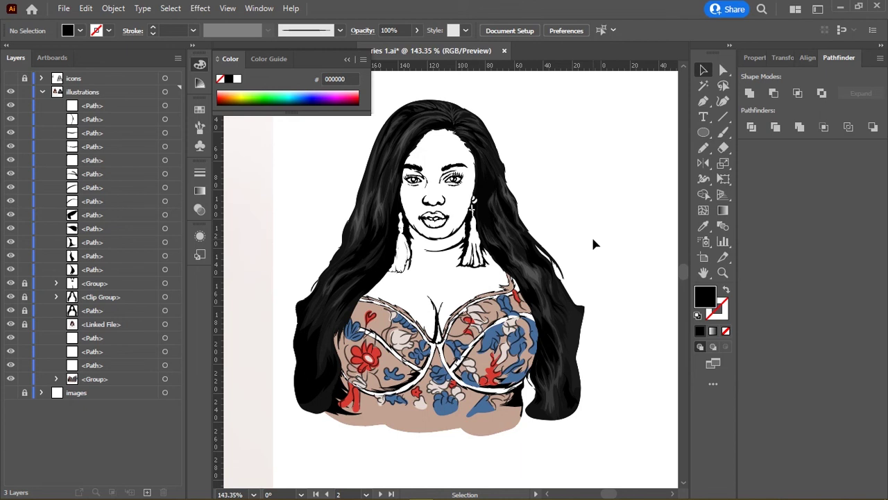
pyautogui.click(418, 287)
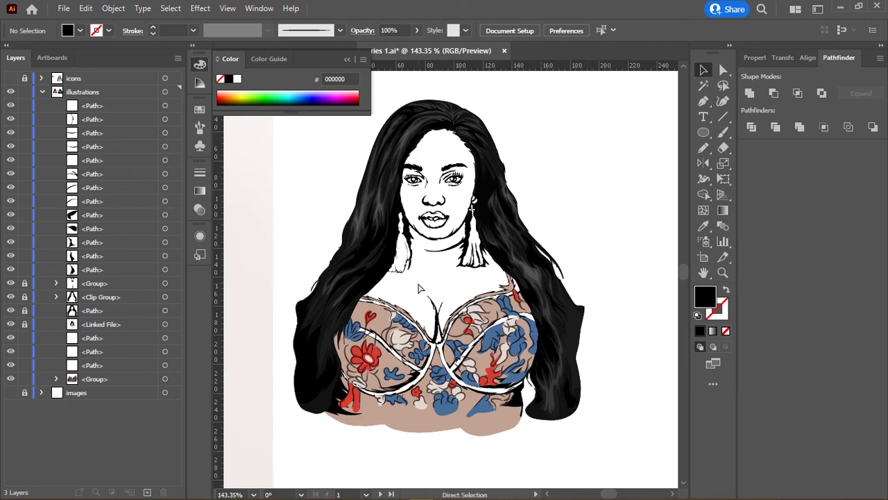
pyautogui.hotkey('ctrl', 's')
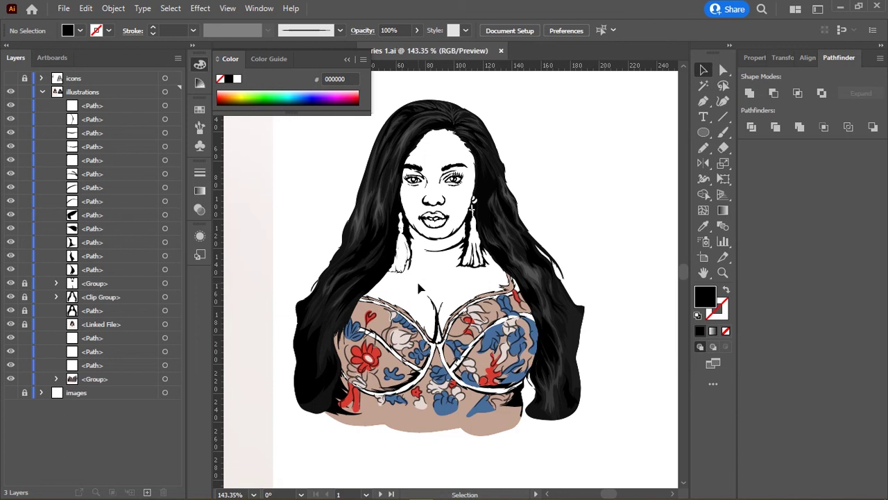